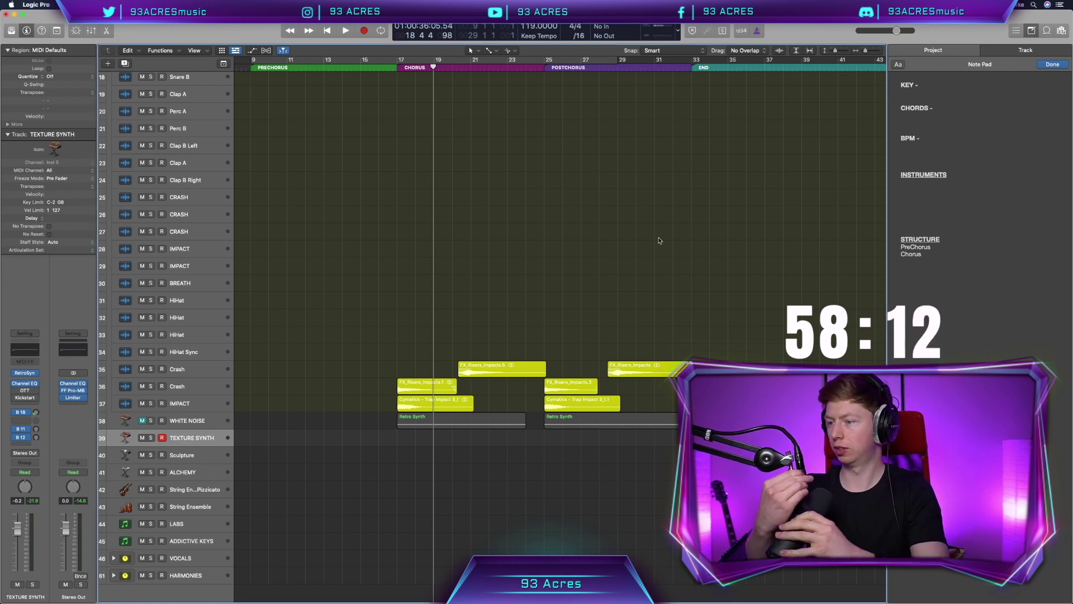
Fill in the project notes with C / Am as the key and F, Am, Em as the chords
click(931, 85)
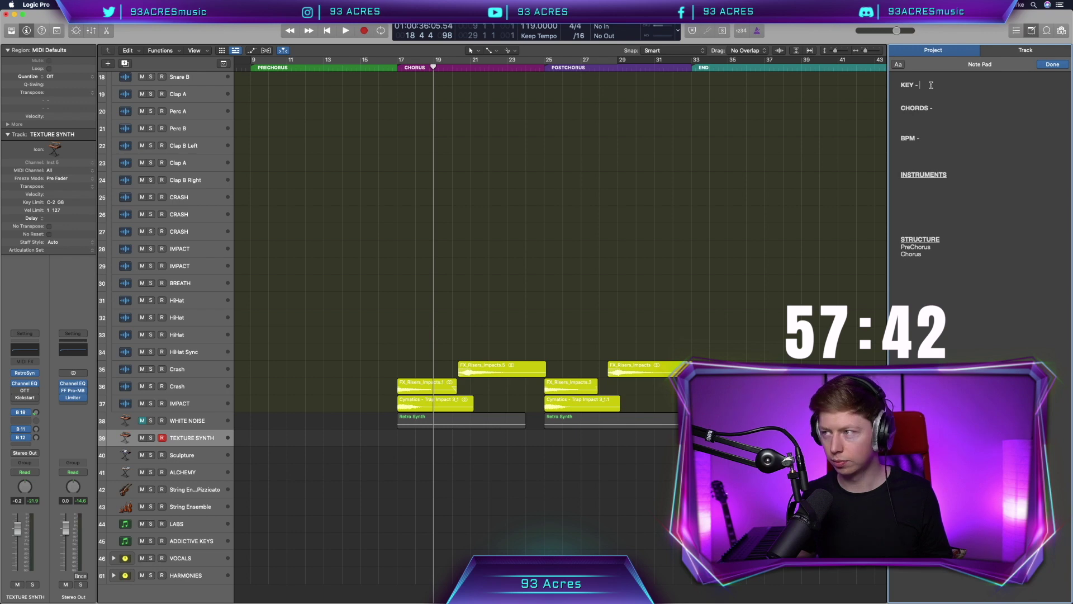
text(C / Am)
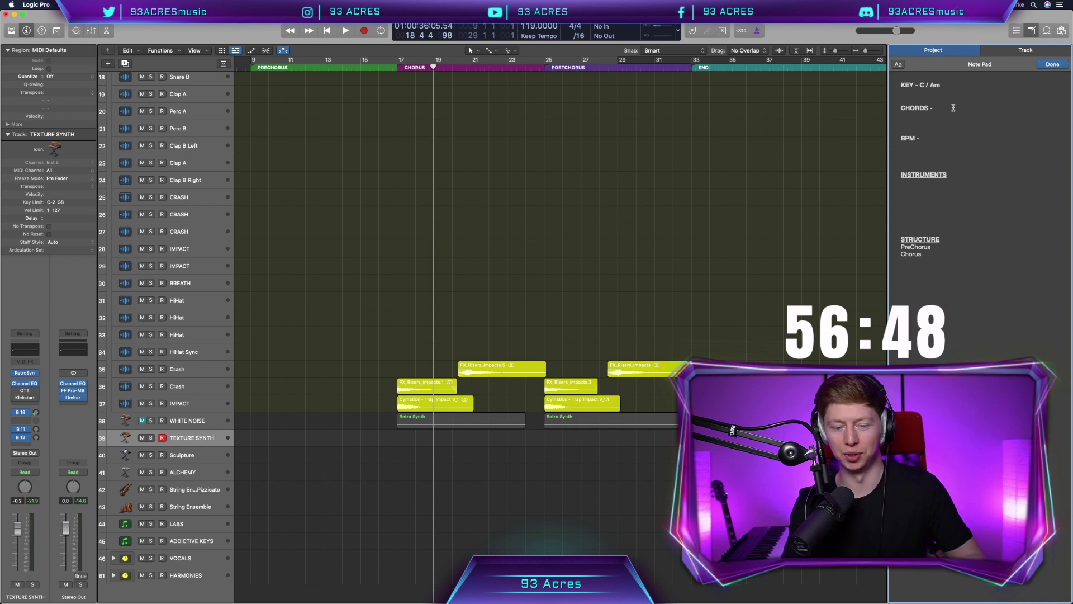
text(Fsus2)
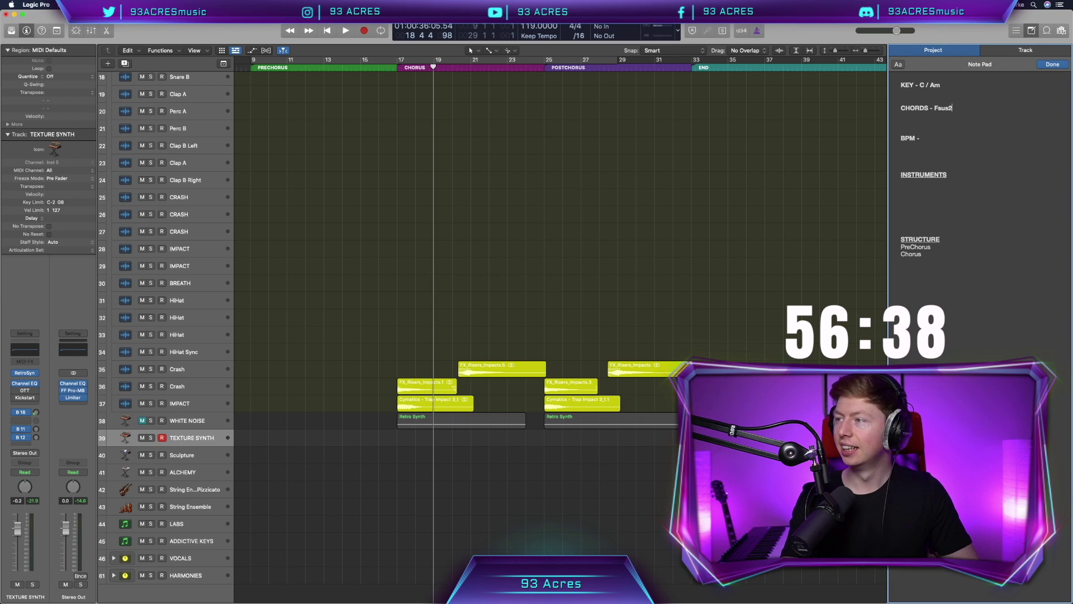
key(BackSpace)
key(BackSpace)
key(BackSpace)
key(BackSpace)
text(,)
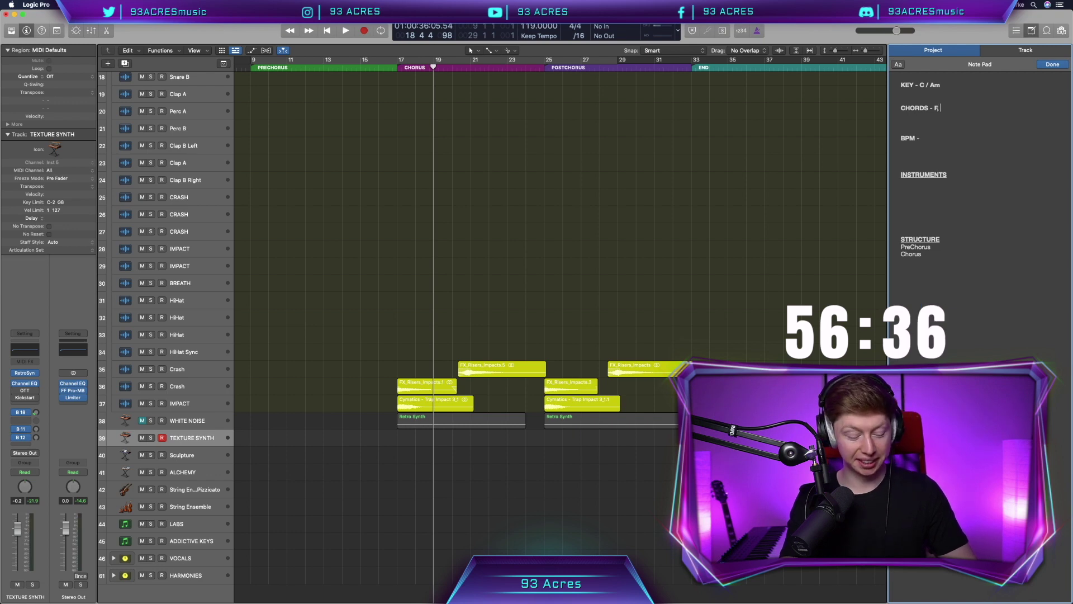
text( Am, Em)
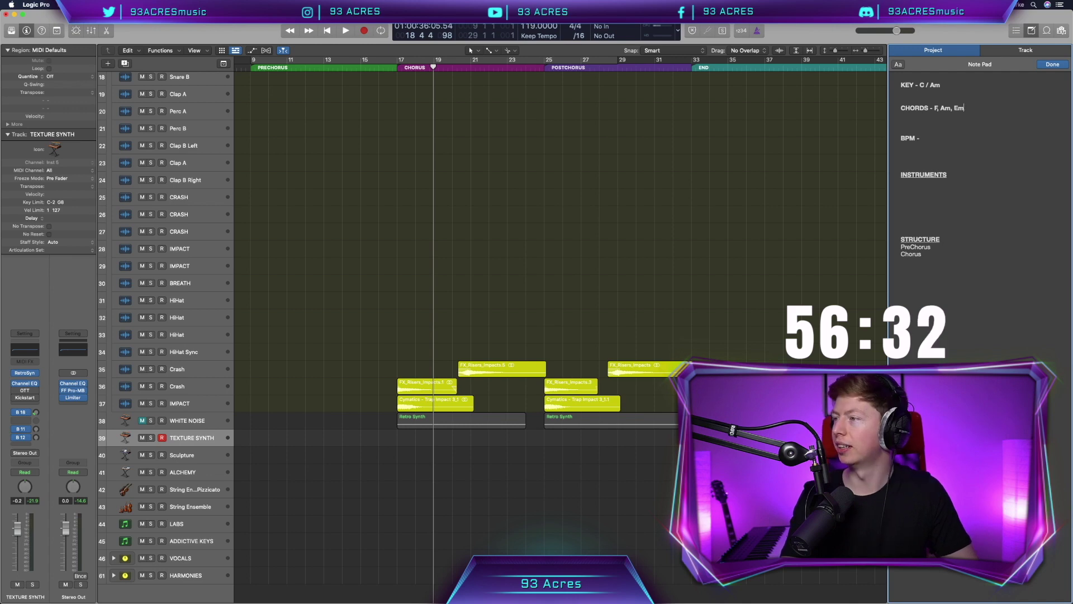
Enter 130 as the BPM in the project notes
click(950, 140)
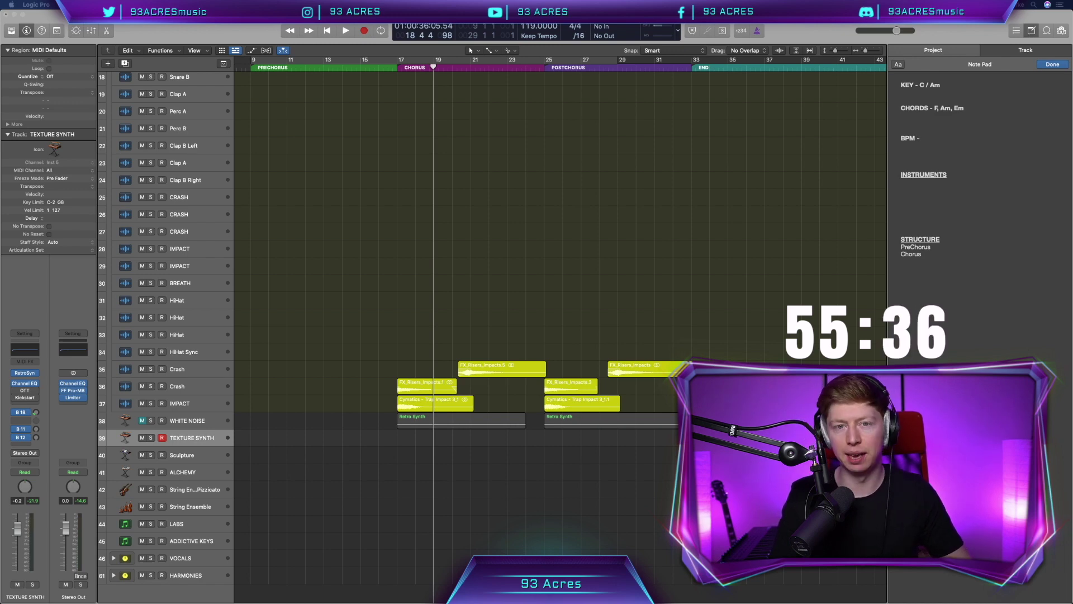
click(946, 86)
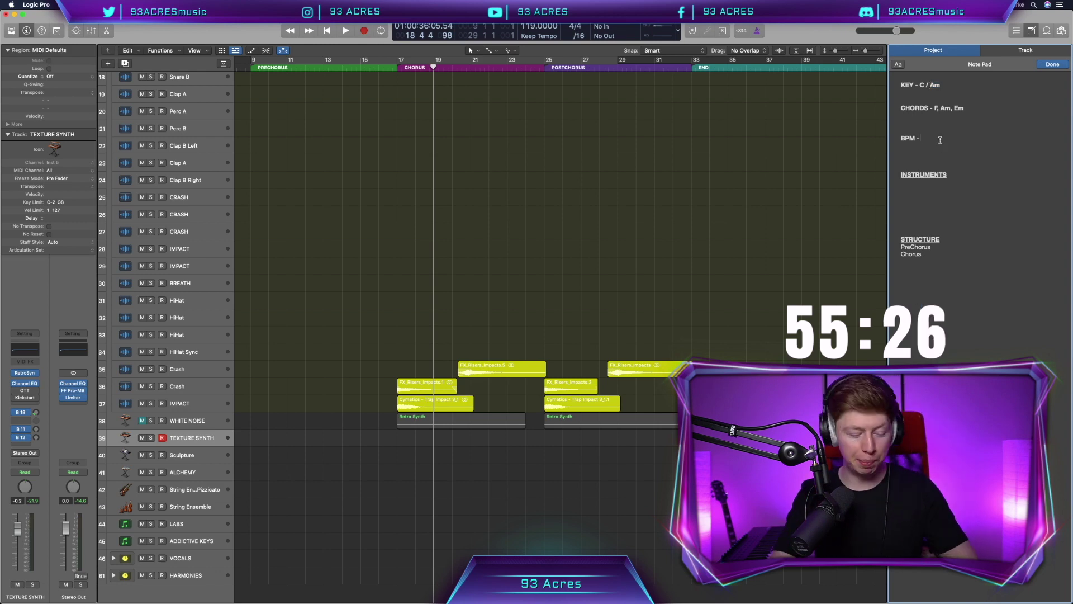
text(0)
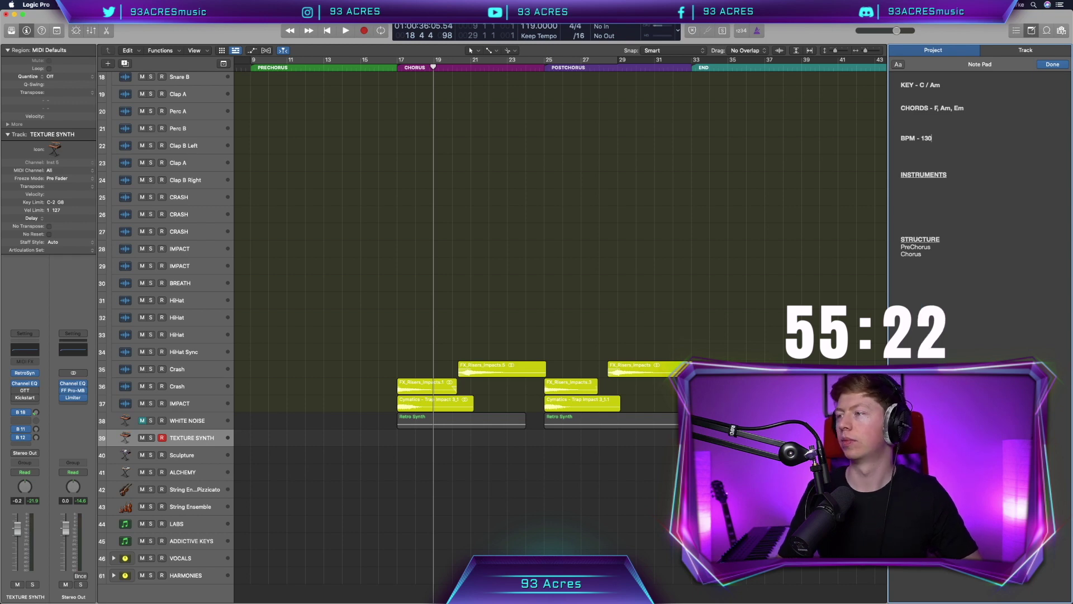
List Guitar Chords, Guitar Melody and Synth Low Freq on separate lines under the INSTRUMENTS heading
click(914, 184)
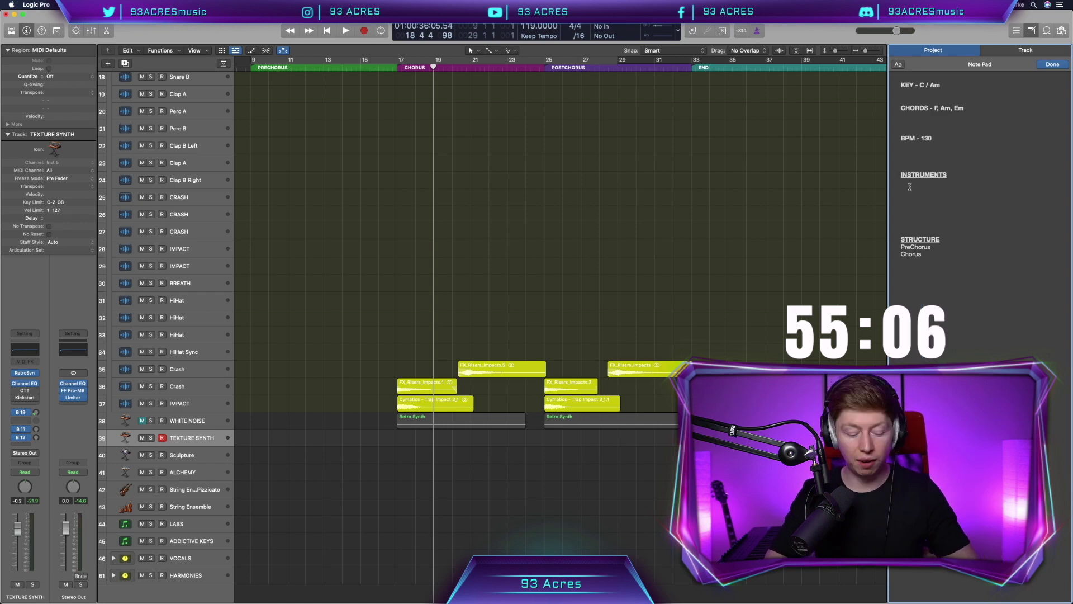
click(910, 187)
text(Guitar)
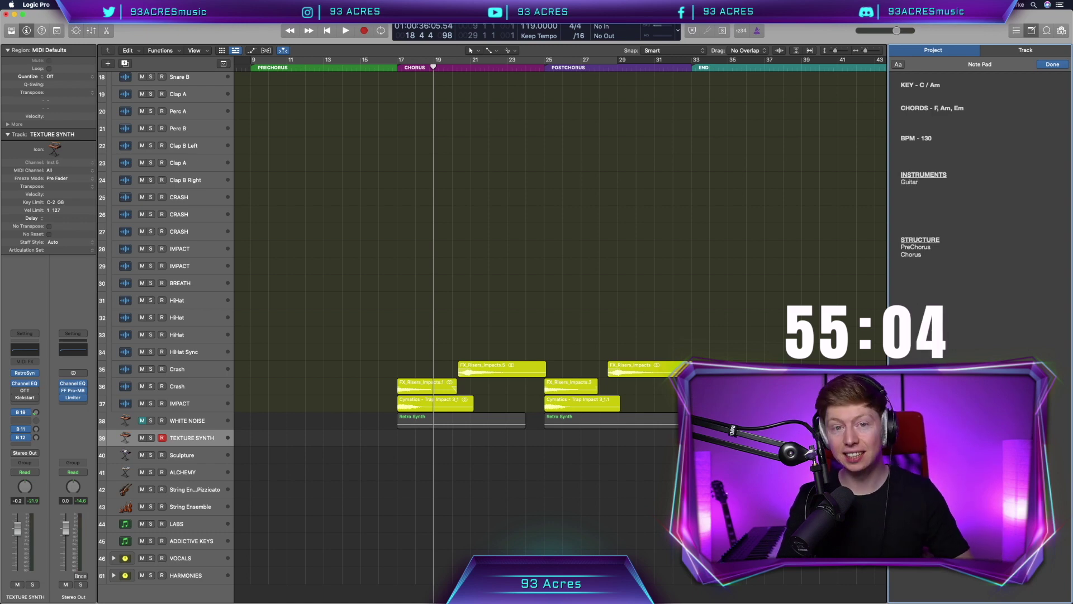
text( Chords)
key(Return)
text(C)
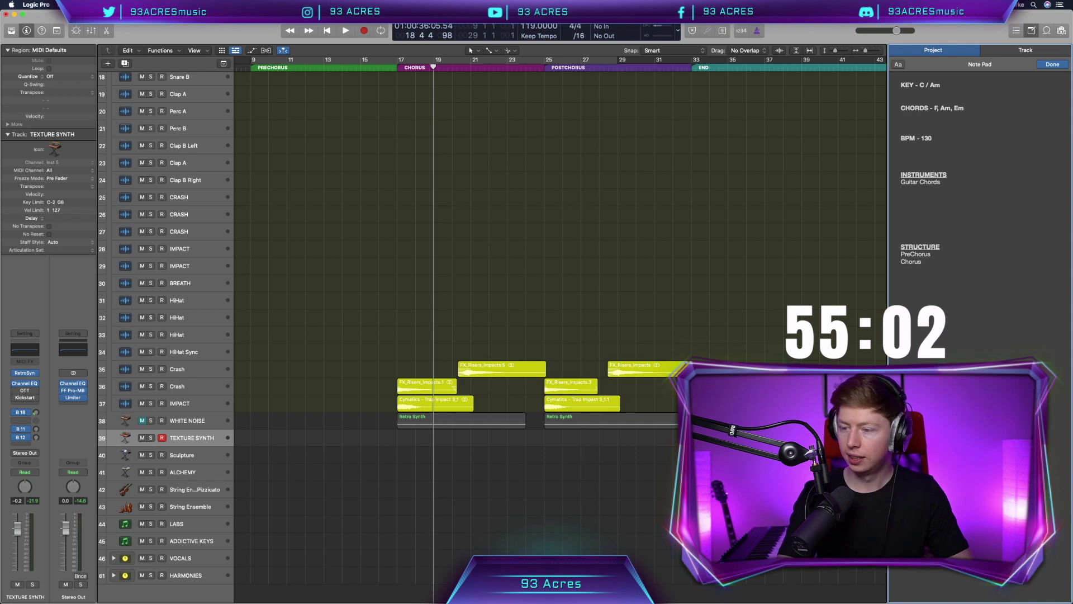
text(uit)
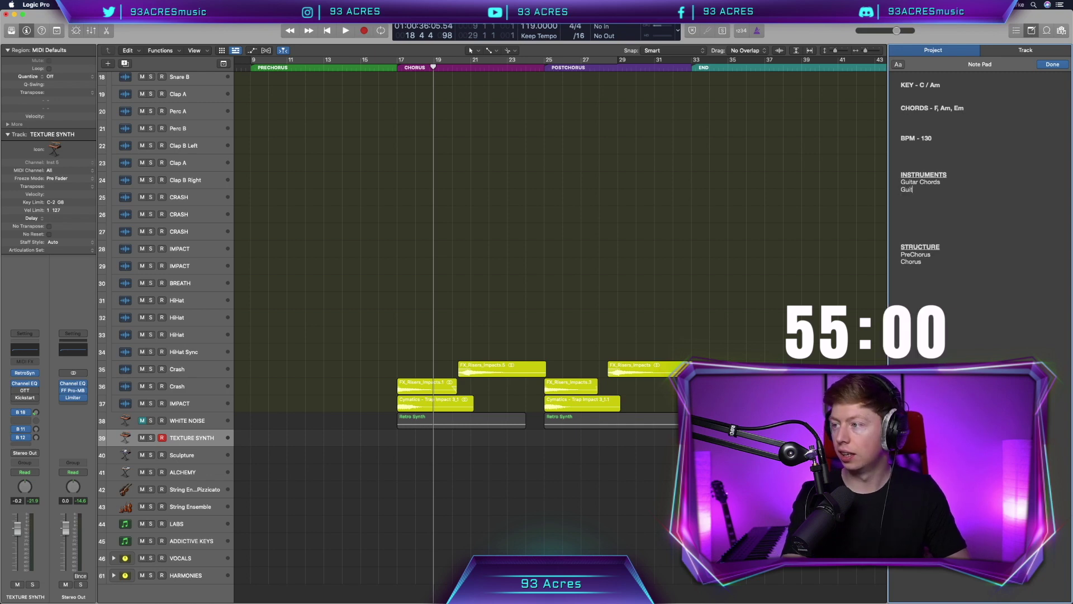
text(ar Melody)
key(Return)
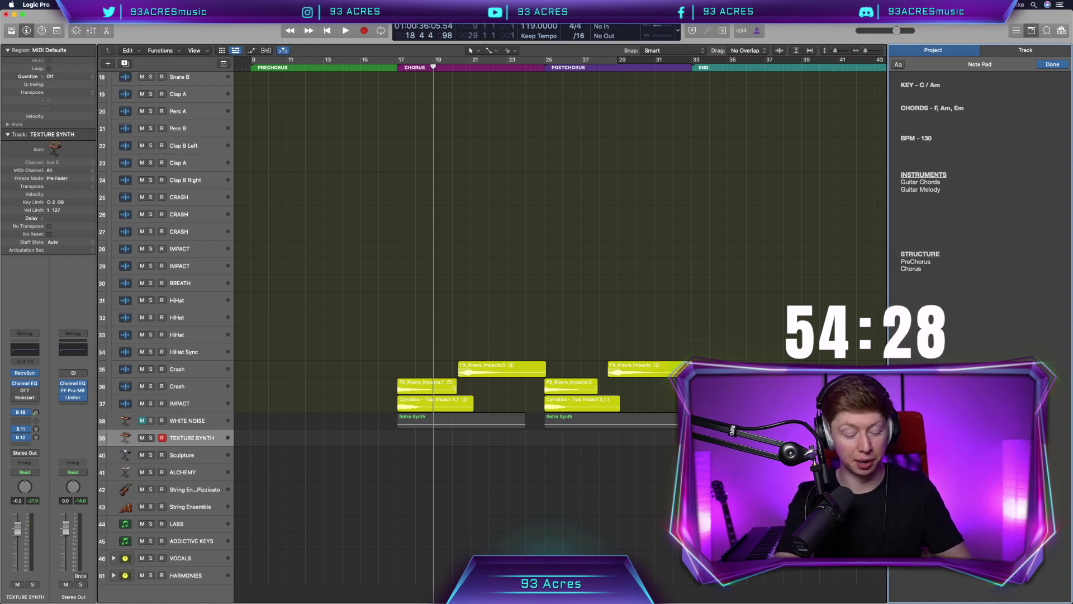
text(nth Low F)
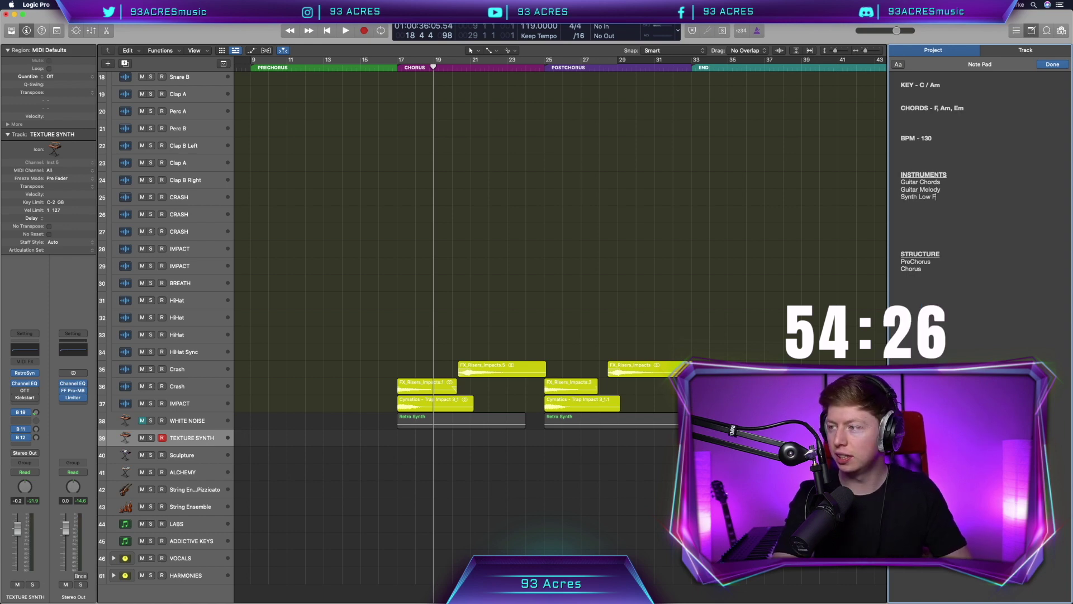
text(req)
key(Return)
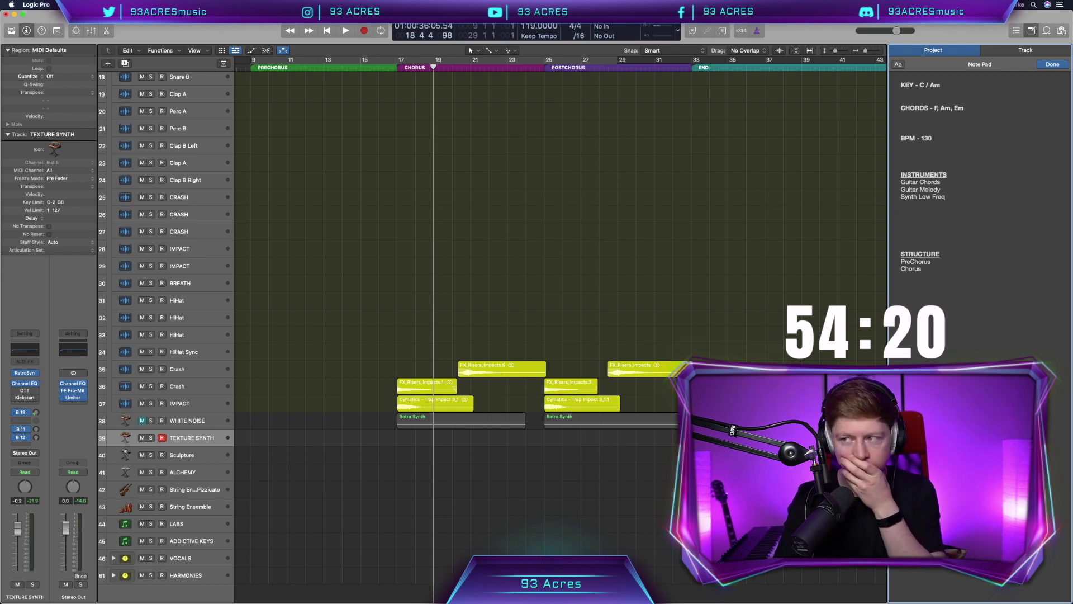
Add a separate vocal group below the instruments, listing Lead Vocal, BV's and Harmonies
key(Return)
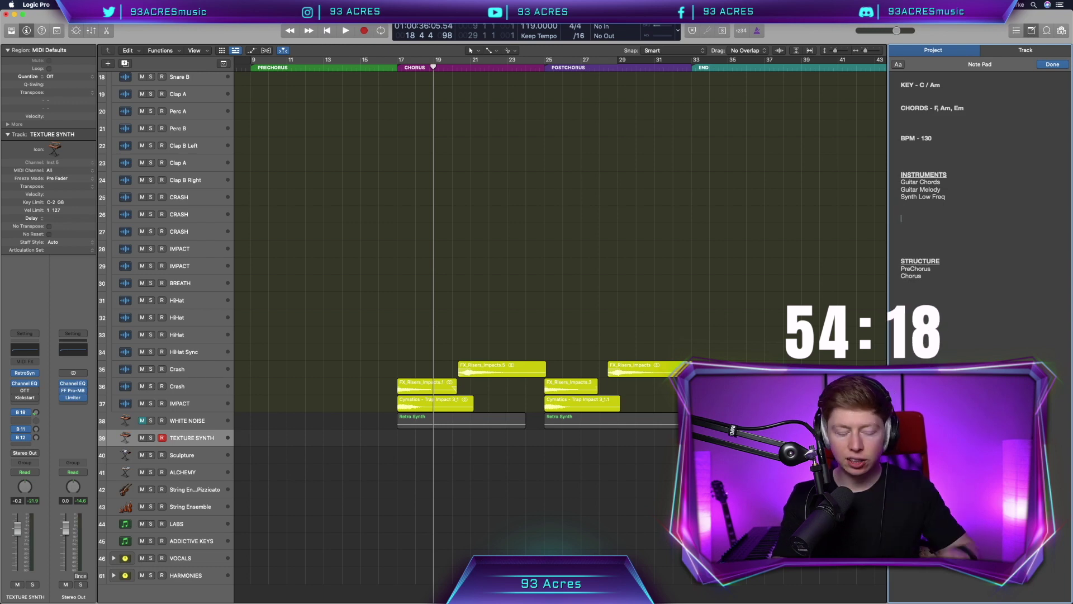
key(BackSpace)
text(Lead Vocal)
key(Return)
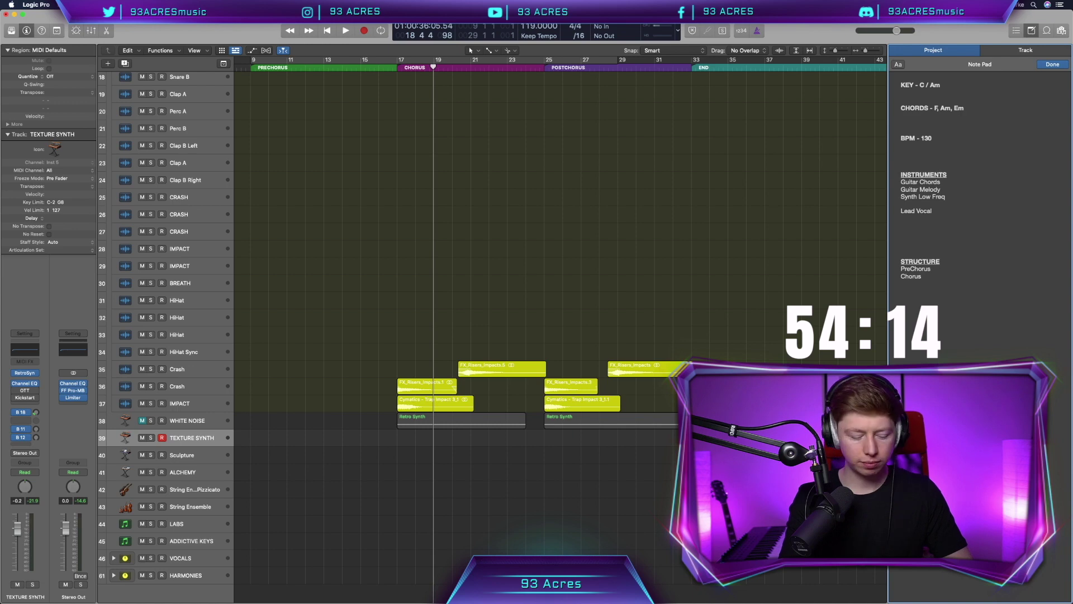
text(BV's)
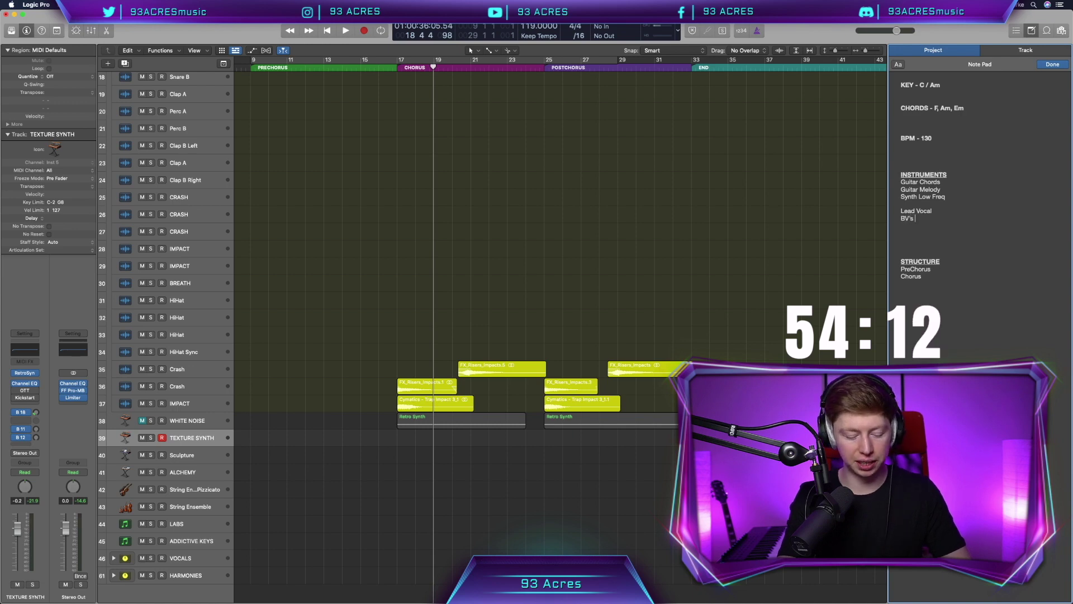
key(Return)
text(Harmonies)
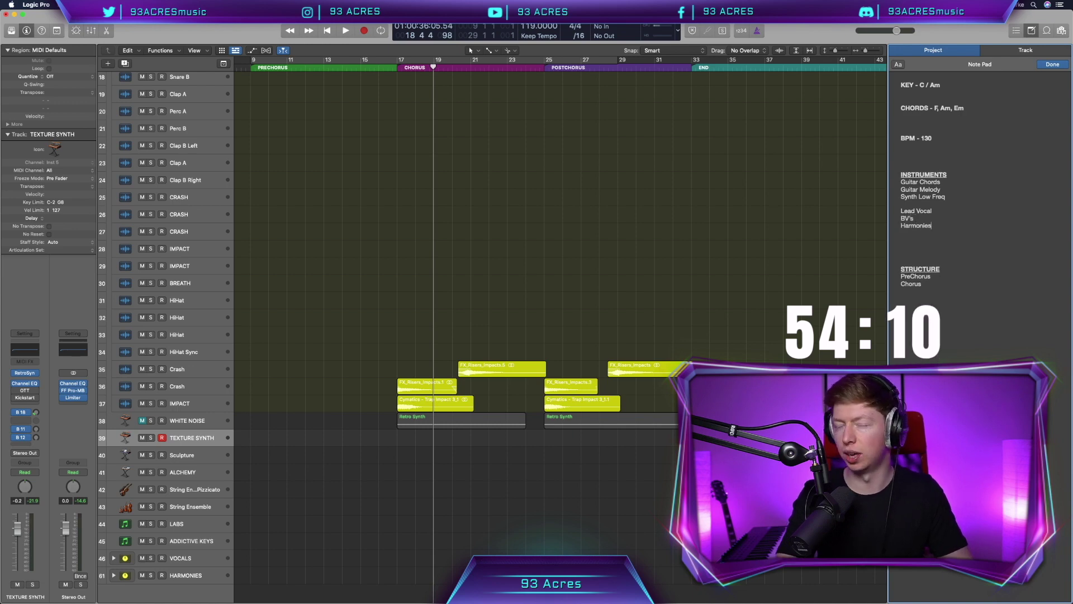
key(Down)
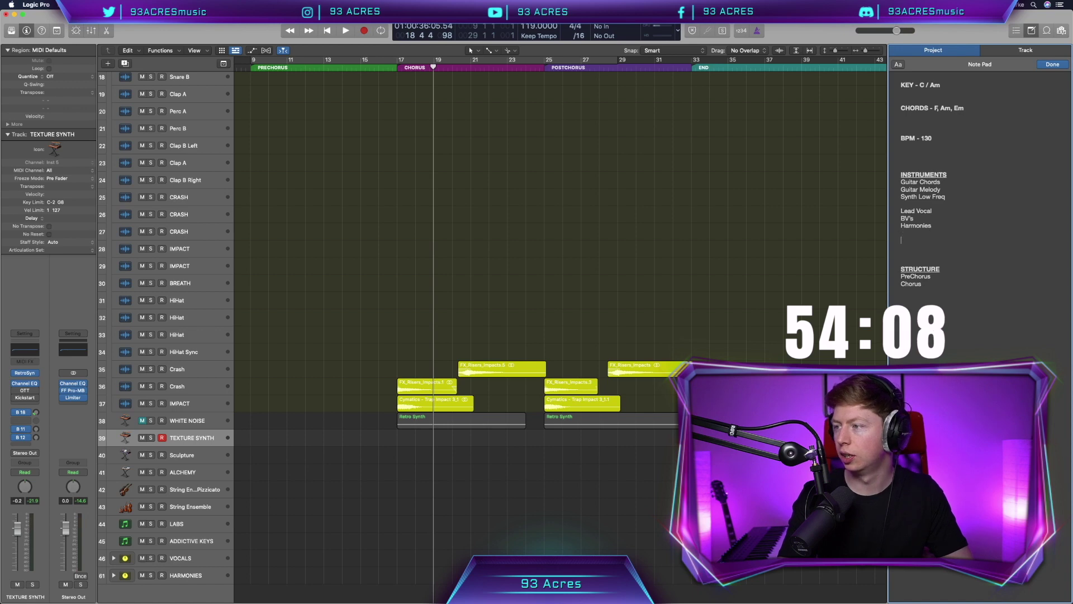
key(Down)
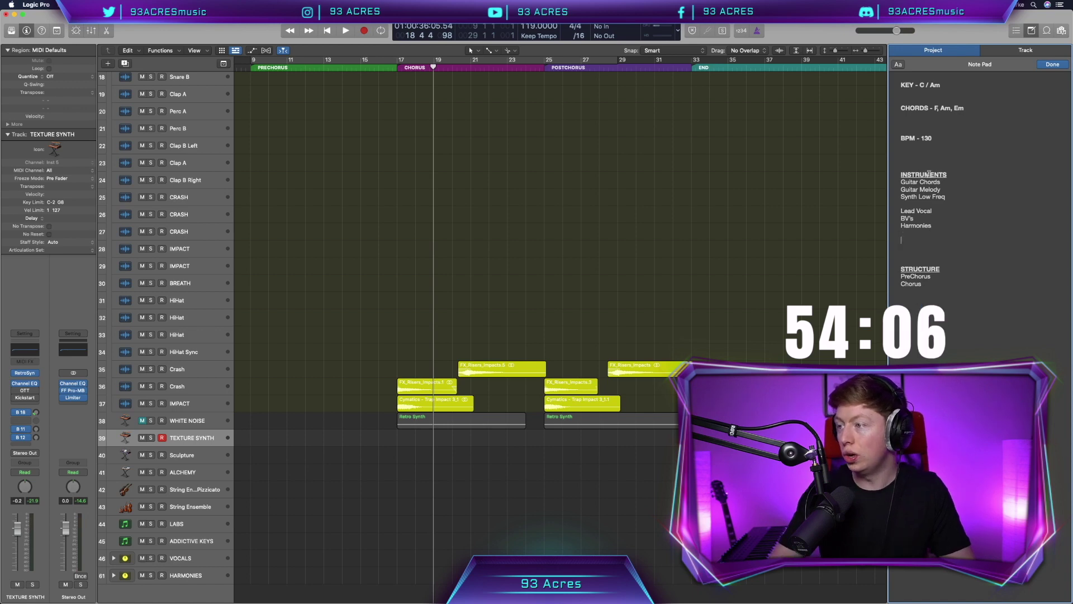
Add Elec Keys on a new line directly below Synth Low Freq
click(946, 197)
key(Return)
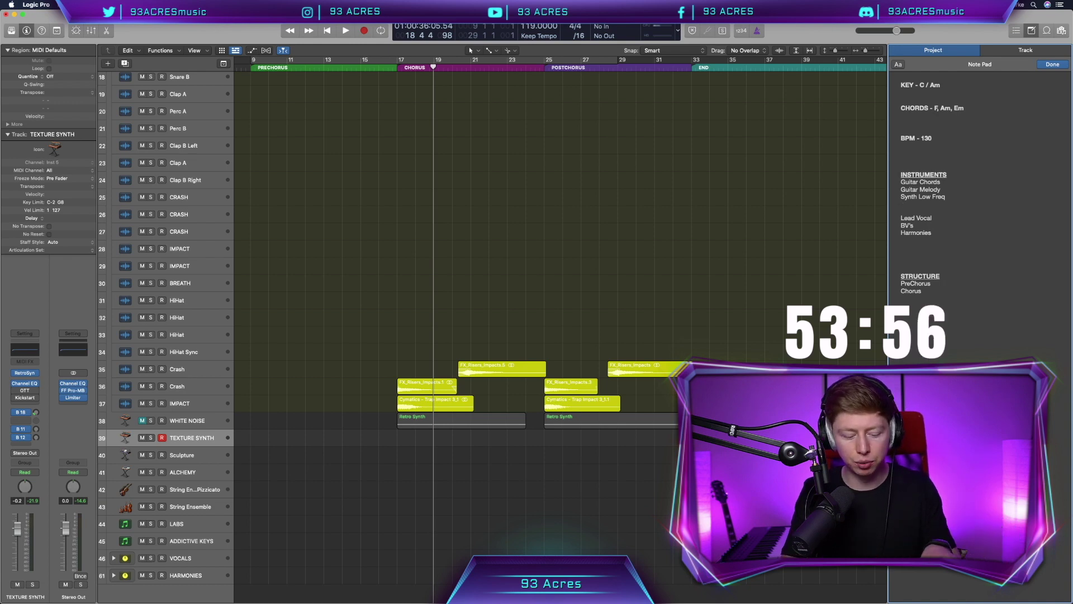
text(E)
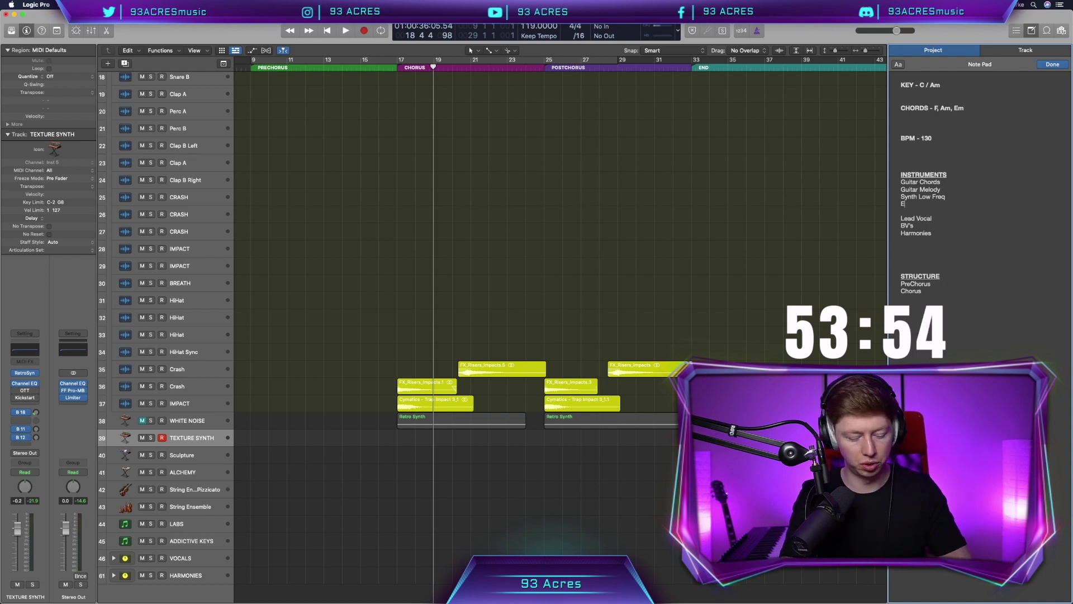
text(lec Keys)
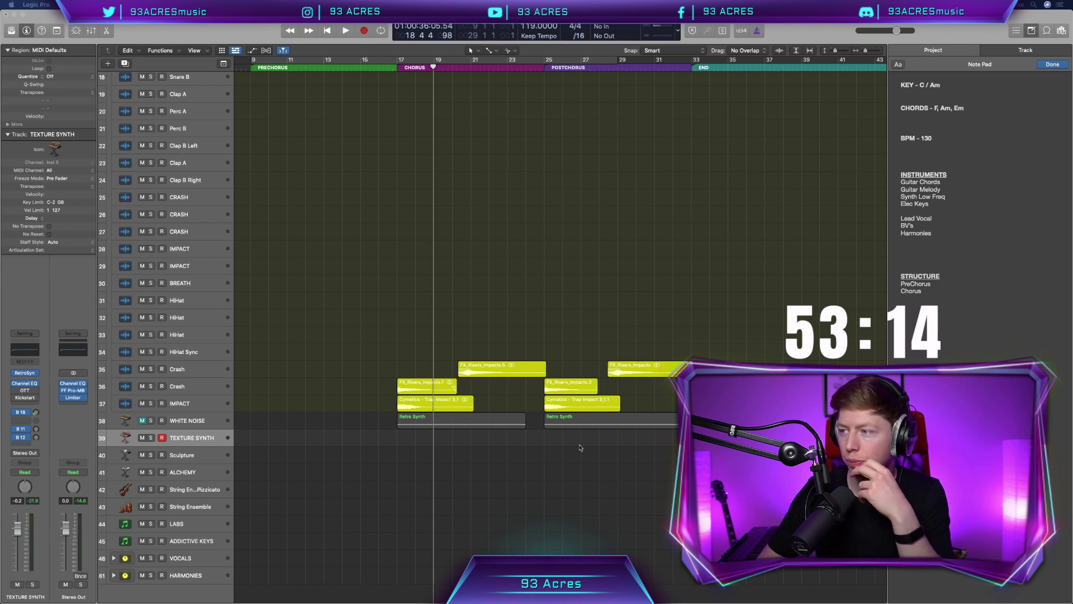
Add a new group between Elec Keys and the vocals, listing Sub Bass above Texture Synth Hi Cut
click(941, 245)
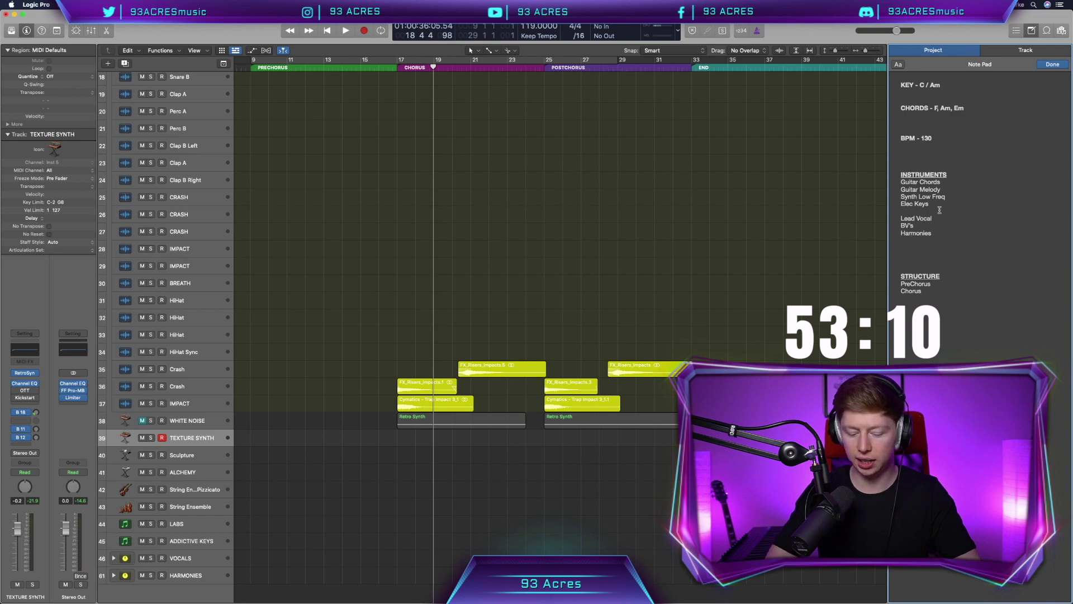
key(Return)
key(Return)
text(Texture Synth)
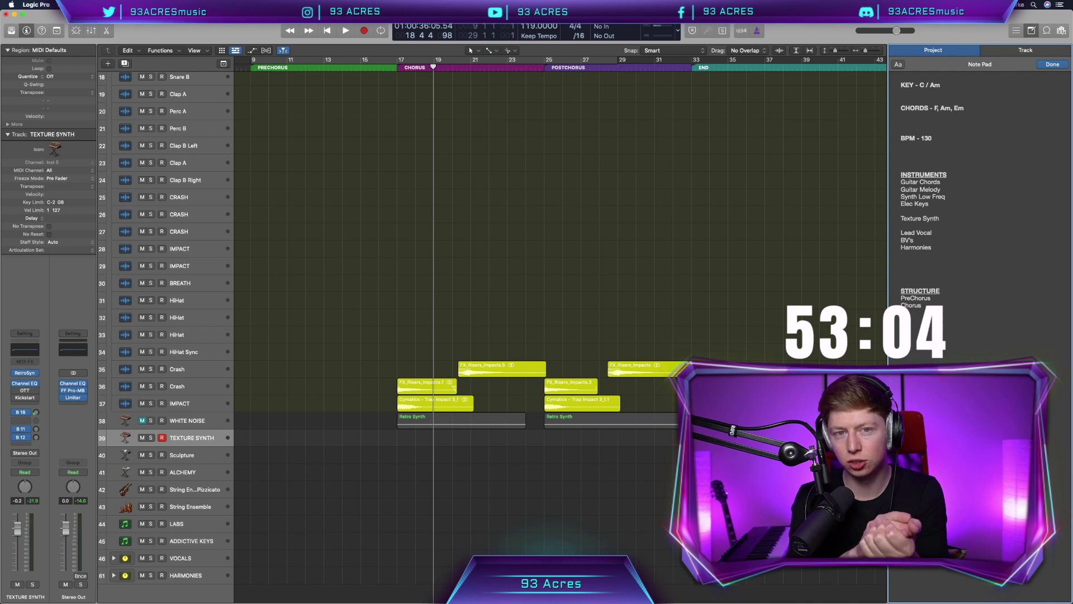
text(H)
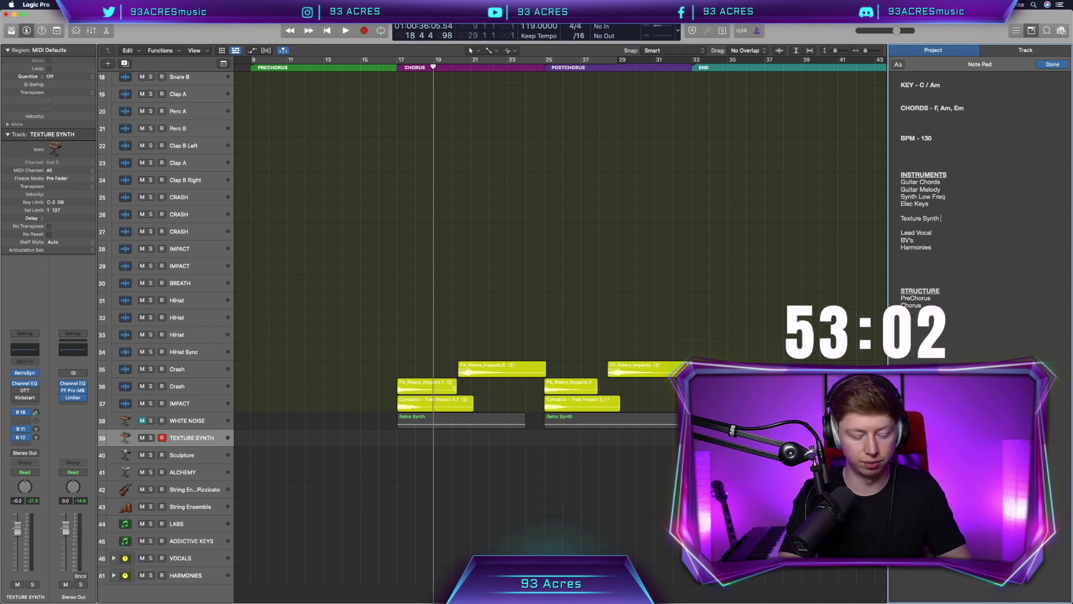
text(i Cut)
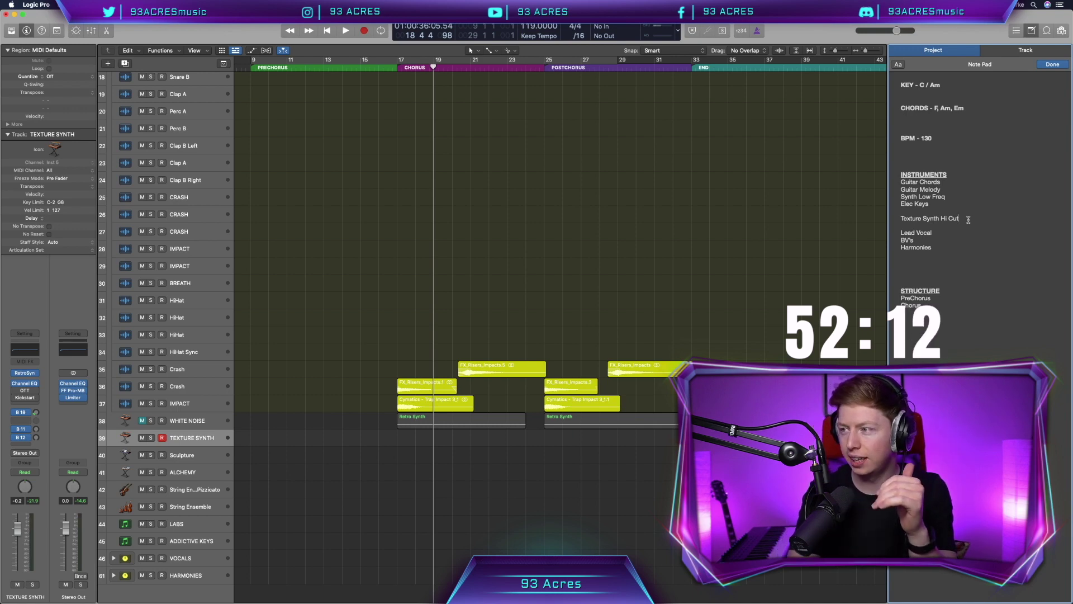
key(Return)
text(Sub Bass)
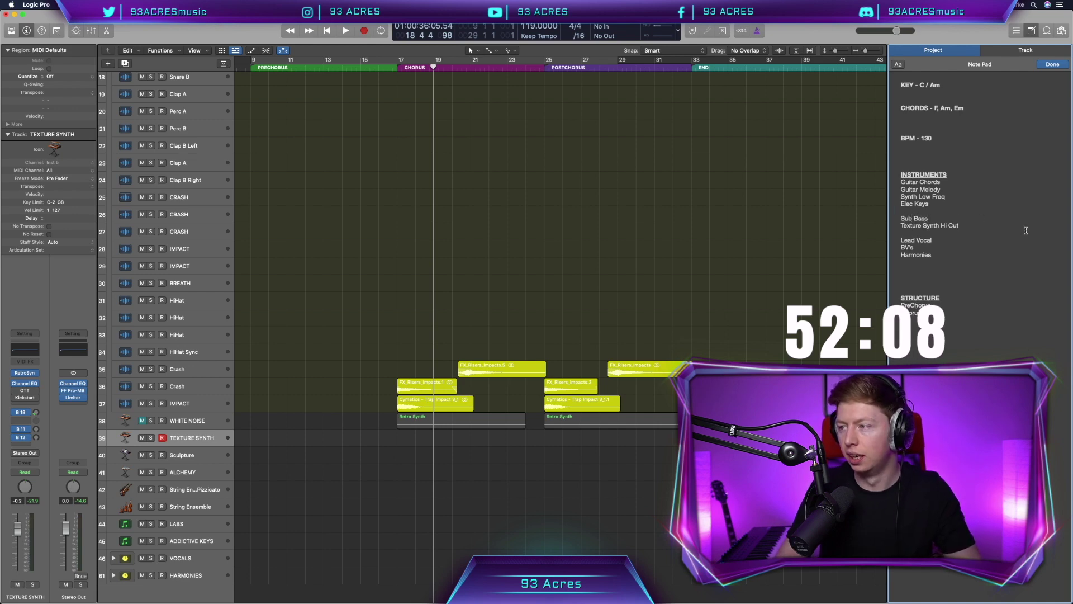
Add Guitar Picking Delay below Texture Synth Hi Cut and insert Exhale on a line between them
click(984, 226)
key(Return)
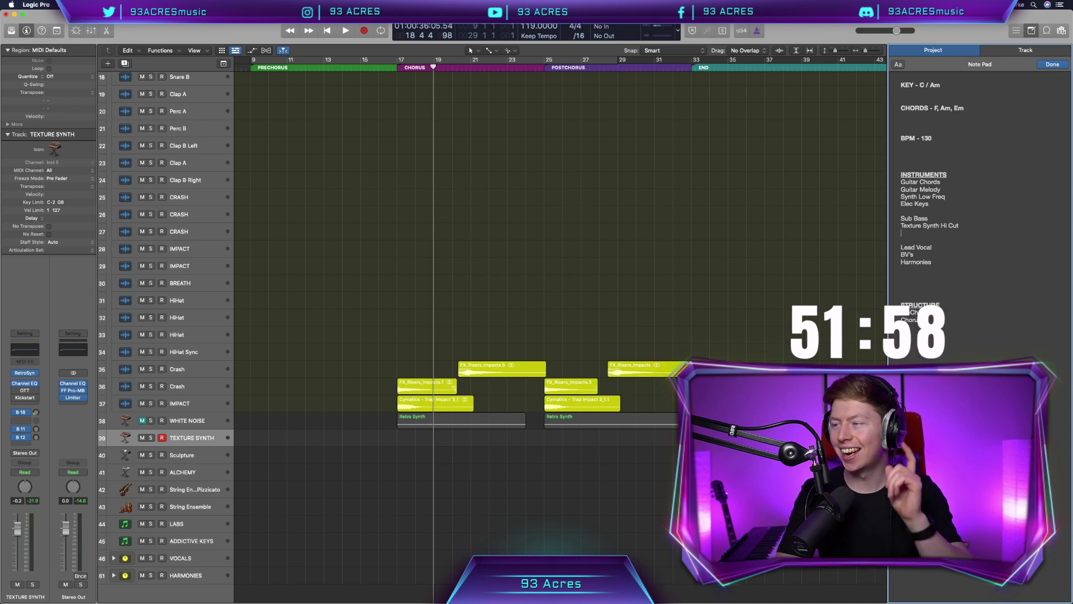
text(Gu)
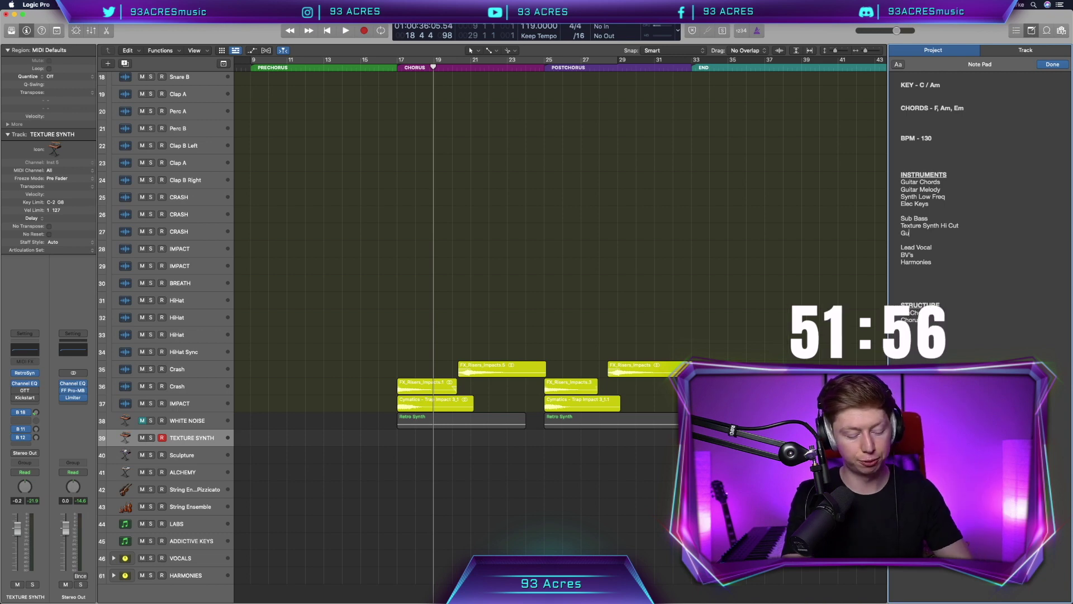
text(itar Pickin)
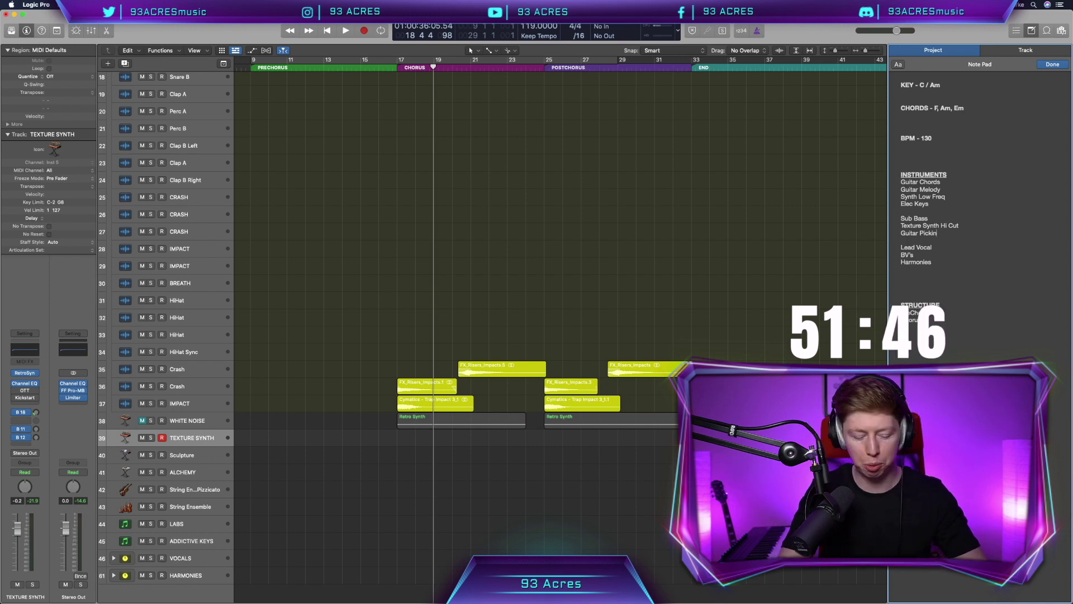
text(g Delay)
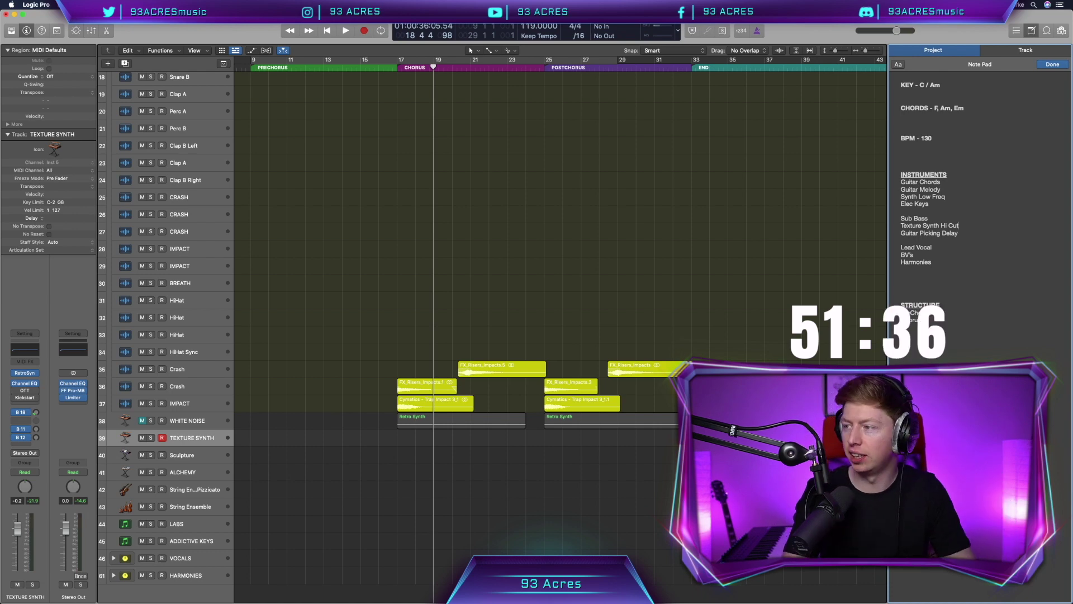
key(Return)
text(Exhale)
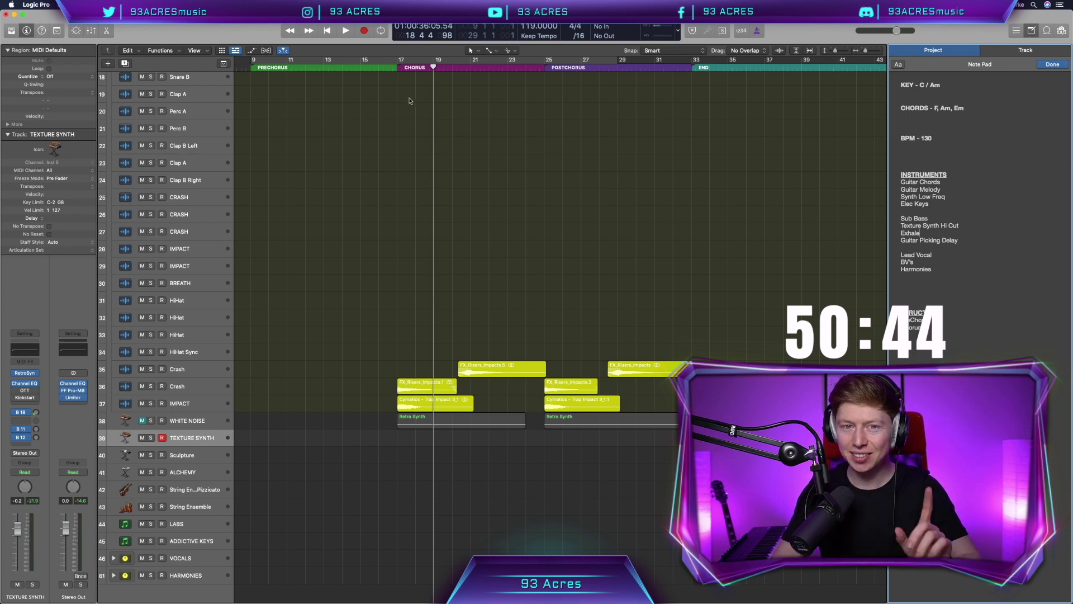
Set a cycle range over the prechorus and chorus, from bar 9 to bar 25
drag(251, 58, 546, 55)
scroll(439, 192, left, 5)
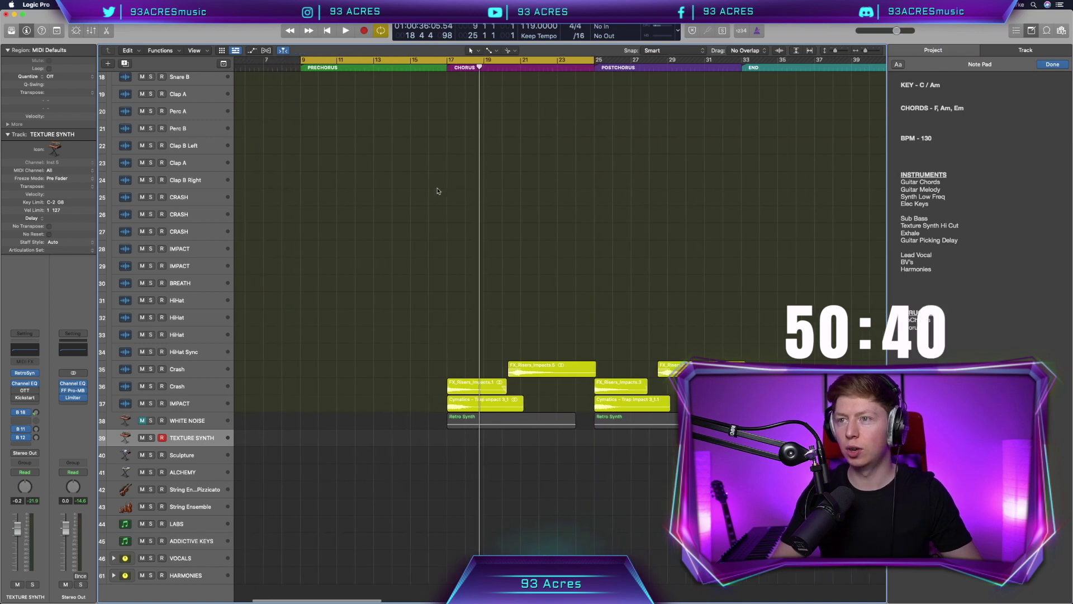
Mute the two Crash tracks and the Impact track above White Noise, and add an audio track below MODO Bass
drag(142, 370, 145, 411)
scroll(256, 243, up, 10)
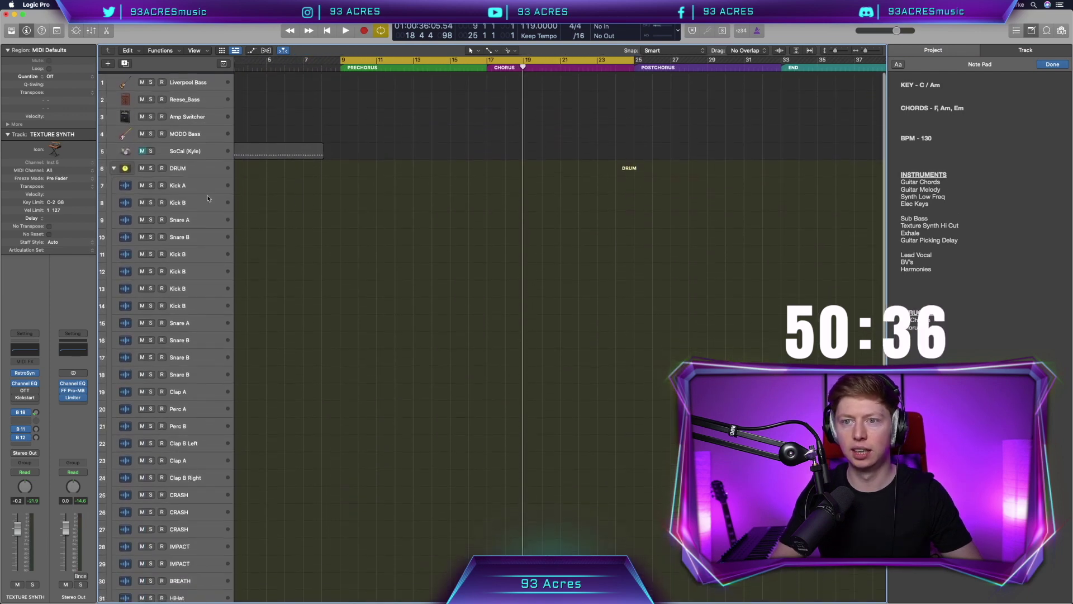
click(189, 136)
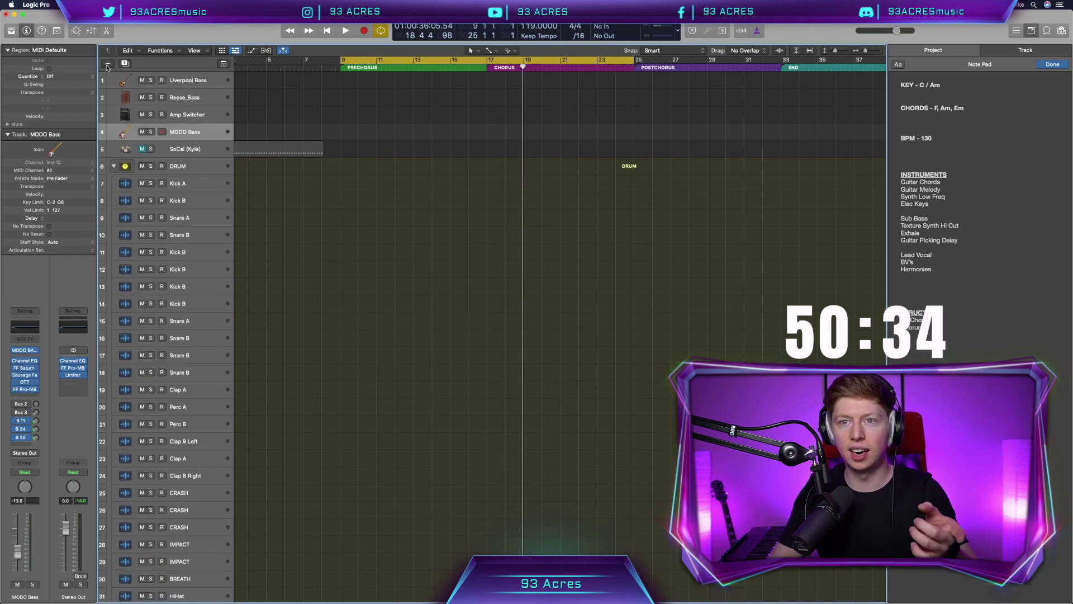
key(alt+super+n)
key(Return)
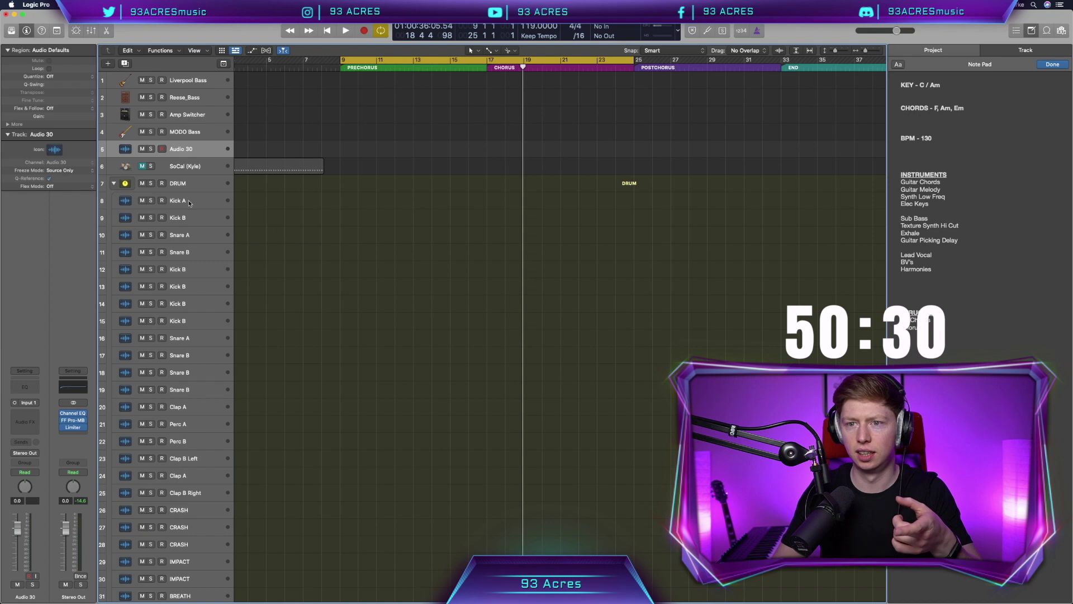
Set the new audio track's input to Input 2 and name the track GTR Rhythm
click(34, 403)
mouse_move(44, 428)
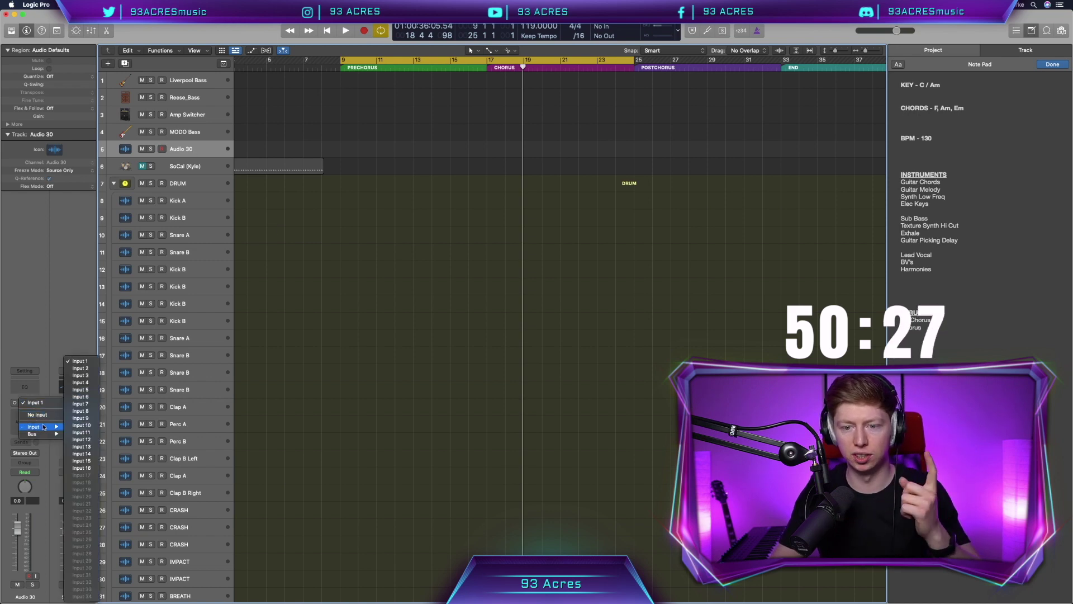
click(81, 369)
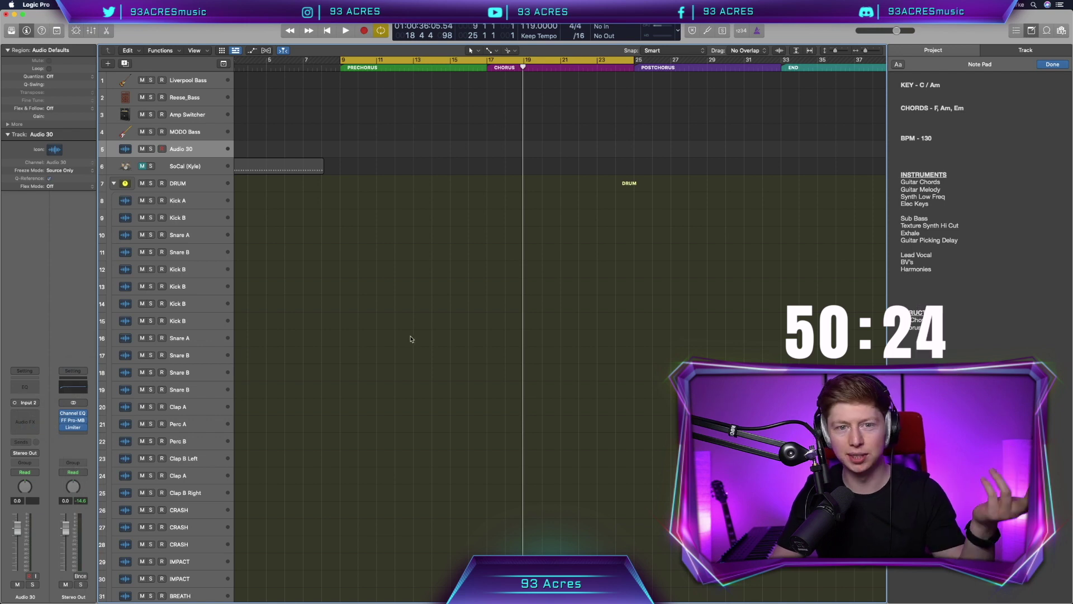
double_click(206, 147)
text(GTR Rhythm)
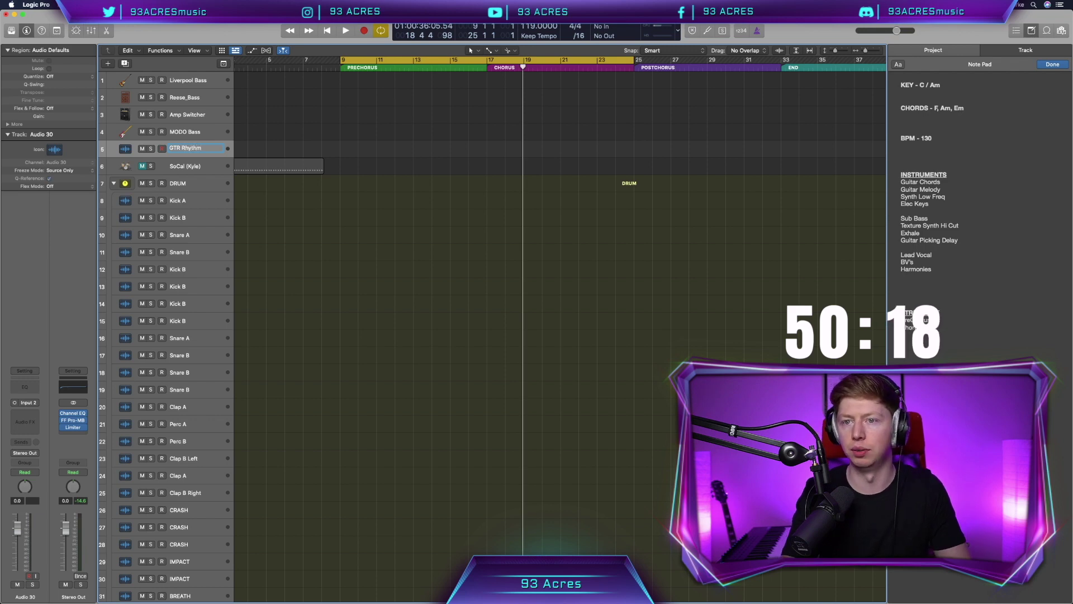
key(Return)
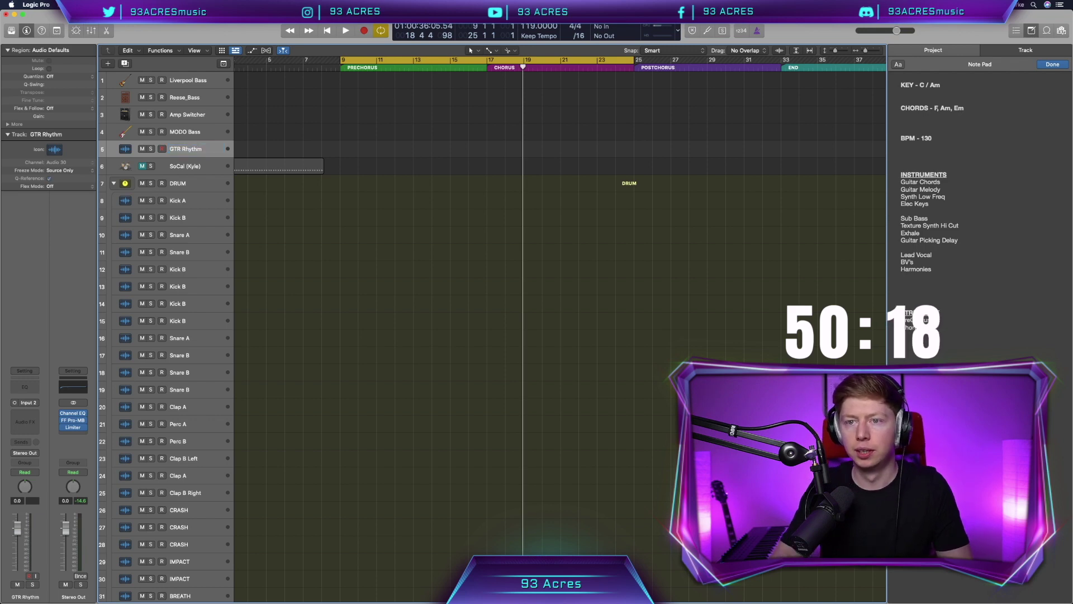
Give the GTR Rhythm track a yellow guitar icon from the Guitar category
click(125, 149)
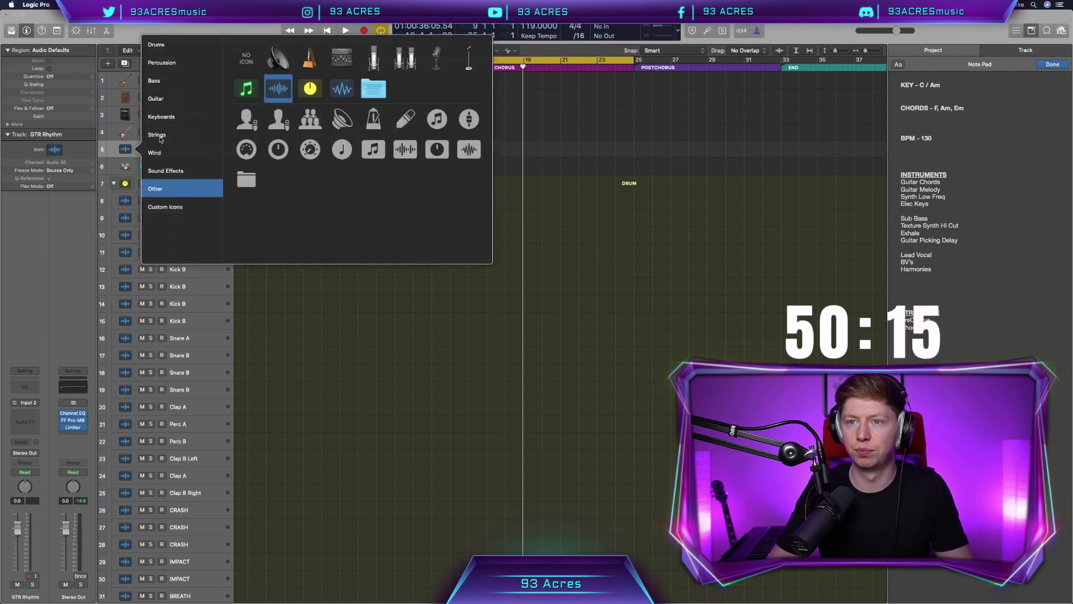
click(168, 99)
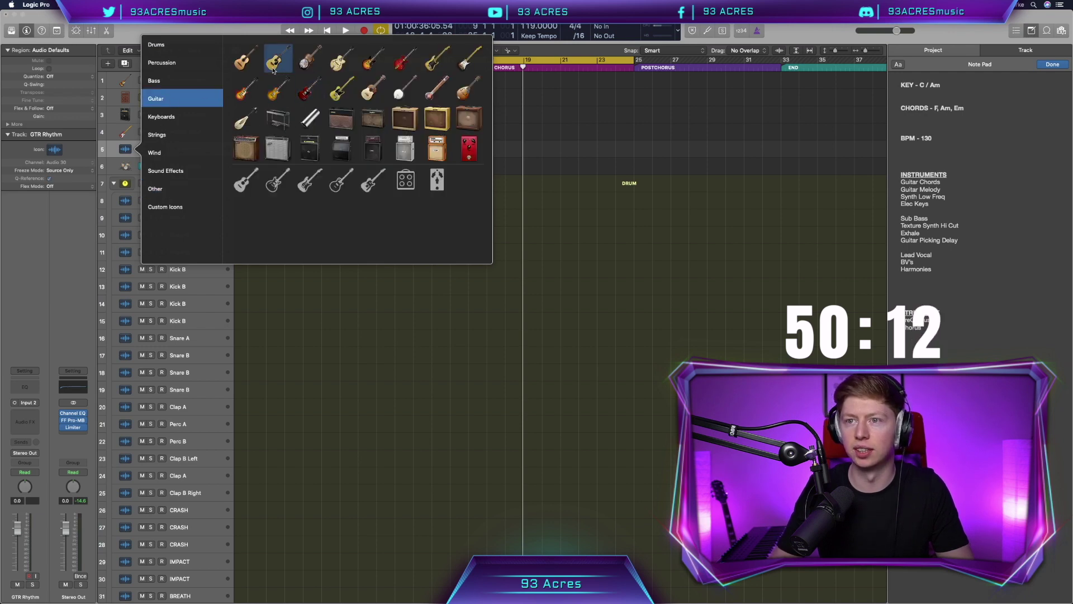
click(277, 66)
scroll(346, 239, left, 1)
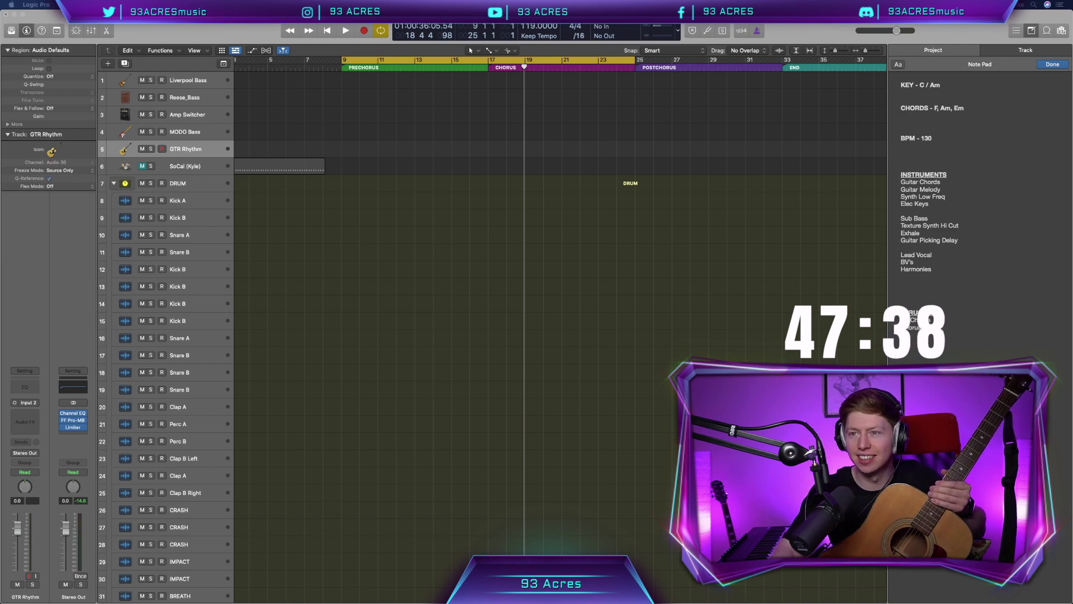
key(super+Right)
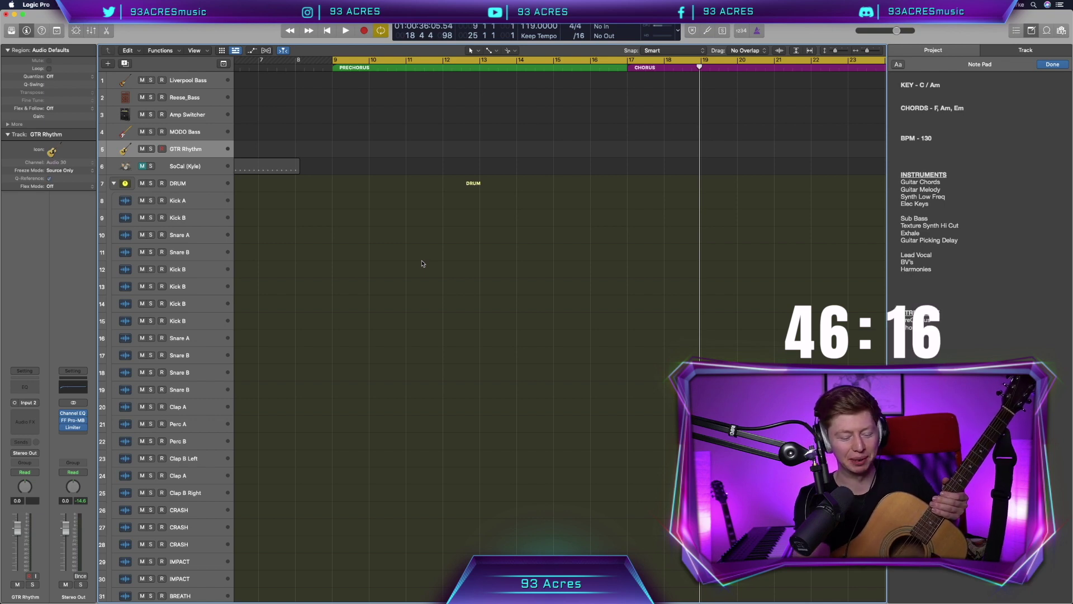
key(r)
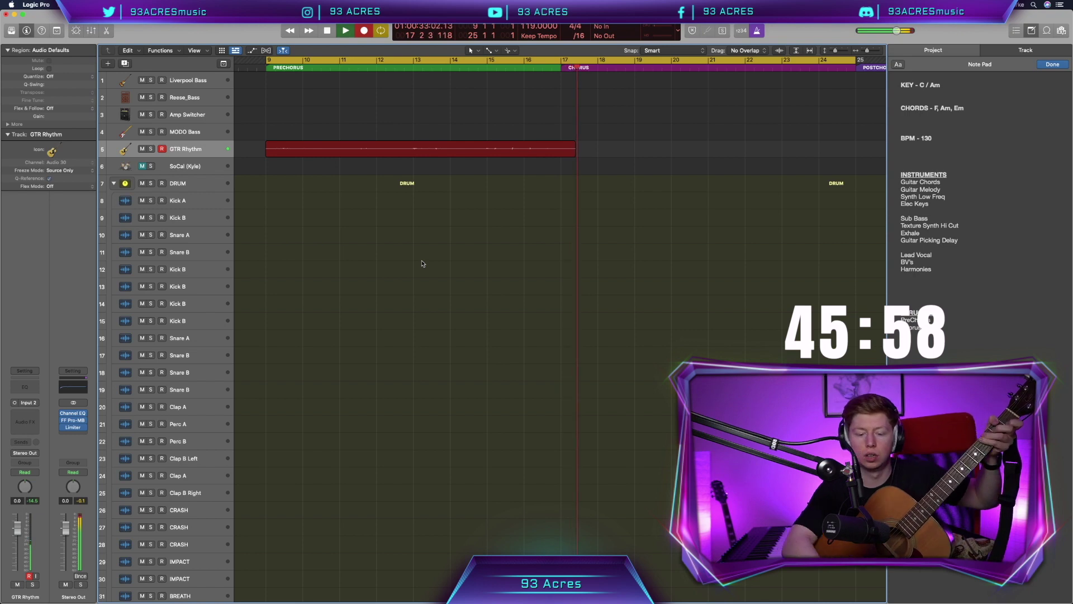
key(shift+r)
key(space)
key(super+z)
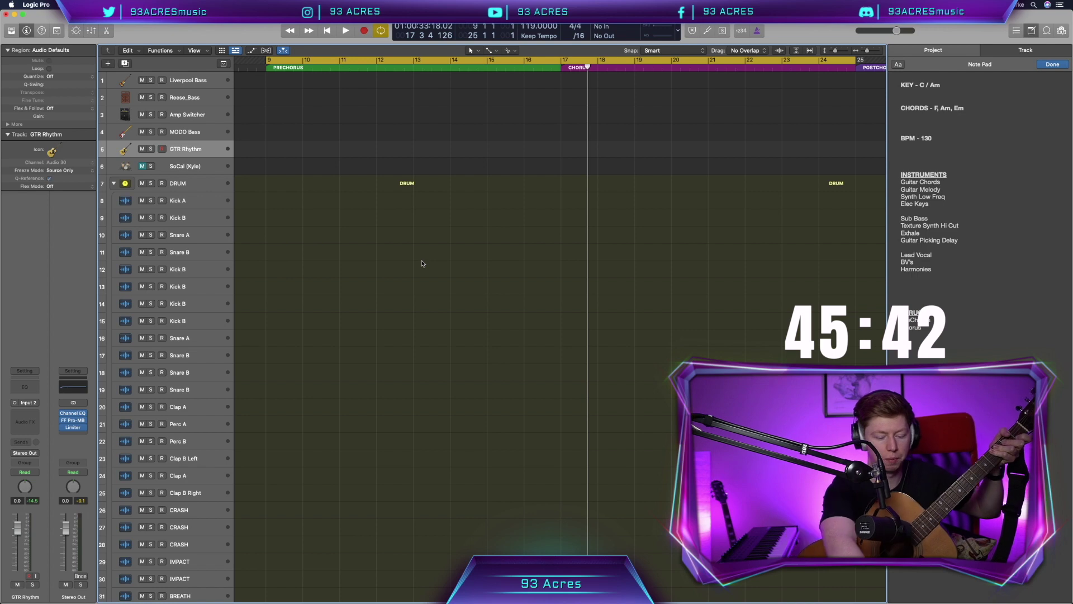
key(r)
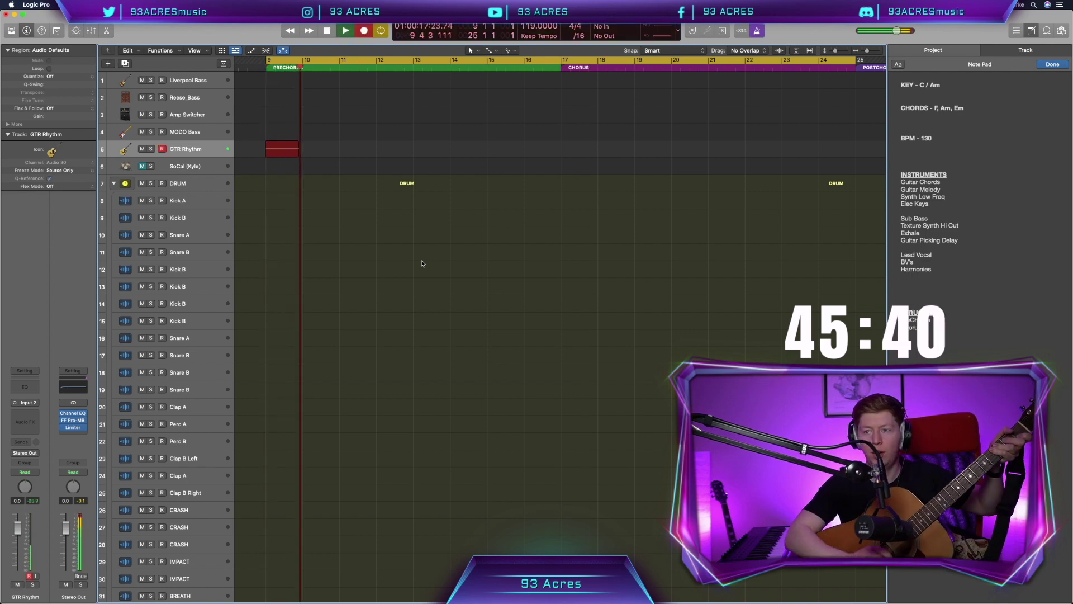
key(space)
key(Delete)
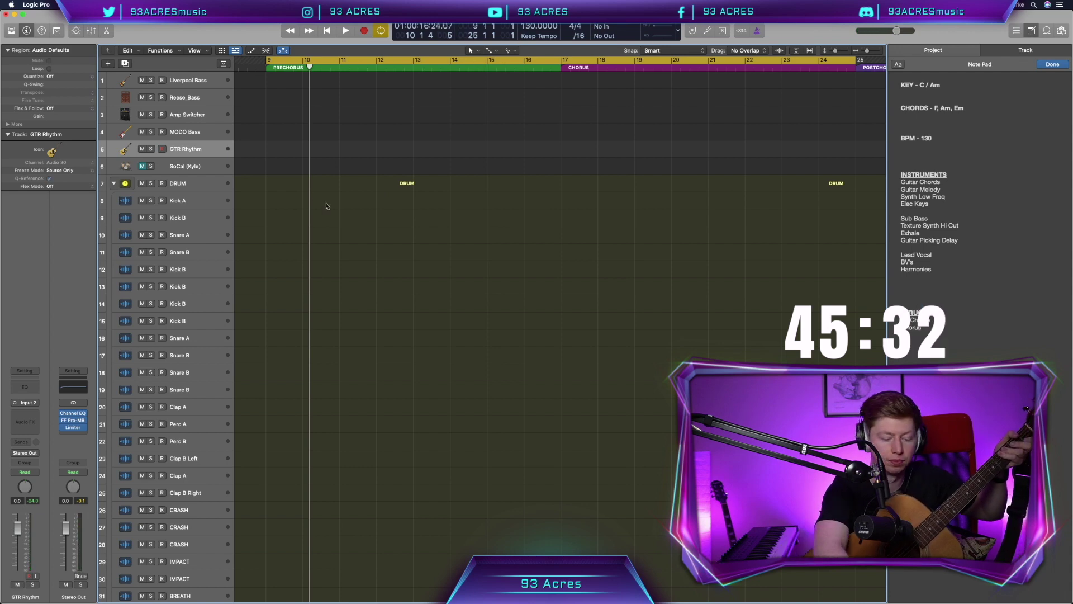
Record rhythm guitar takes on GTR Rhythm from bar 9, choose Take 1 for the comp and play it back from bar 13
key(r)
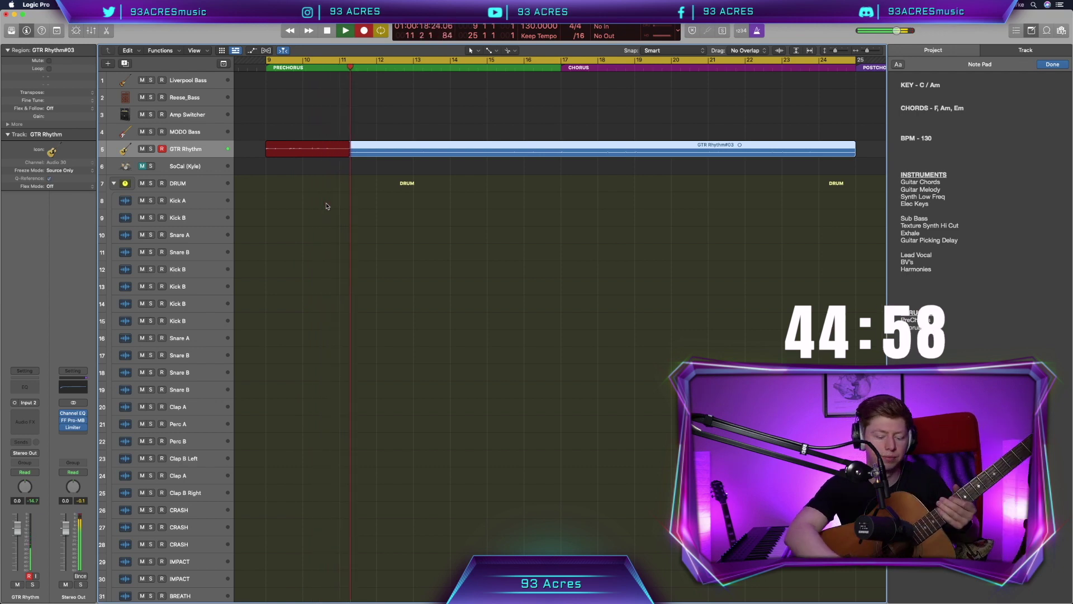
key(space)
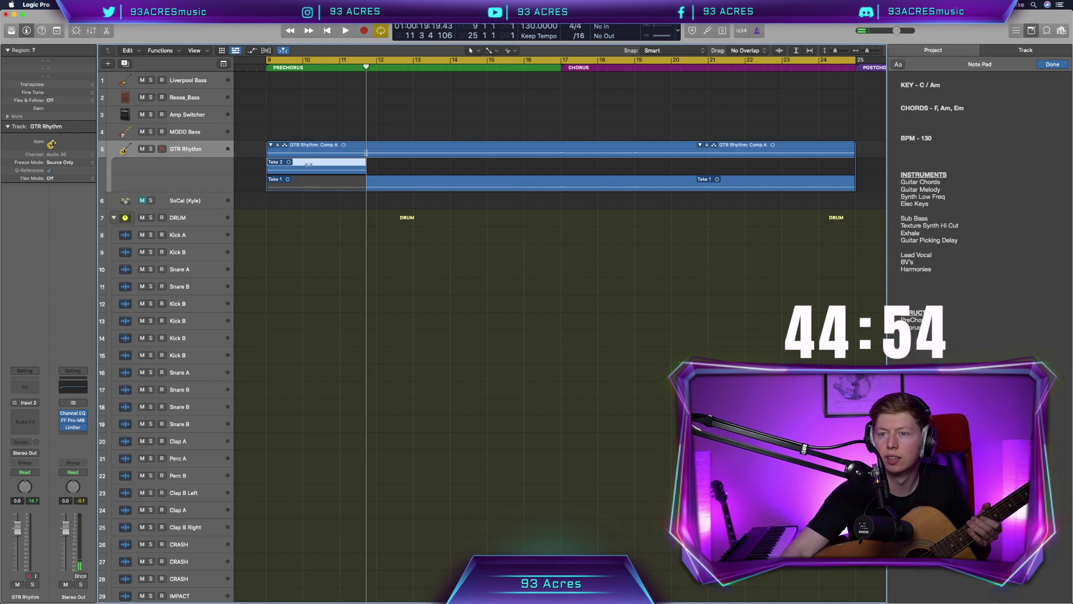
click(307, 180)
click(414, 68)
key(space)
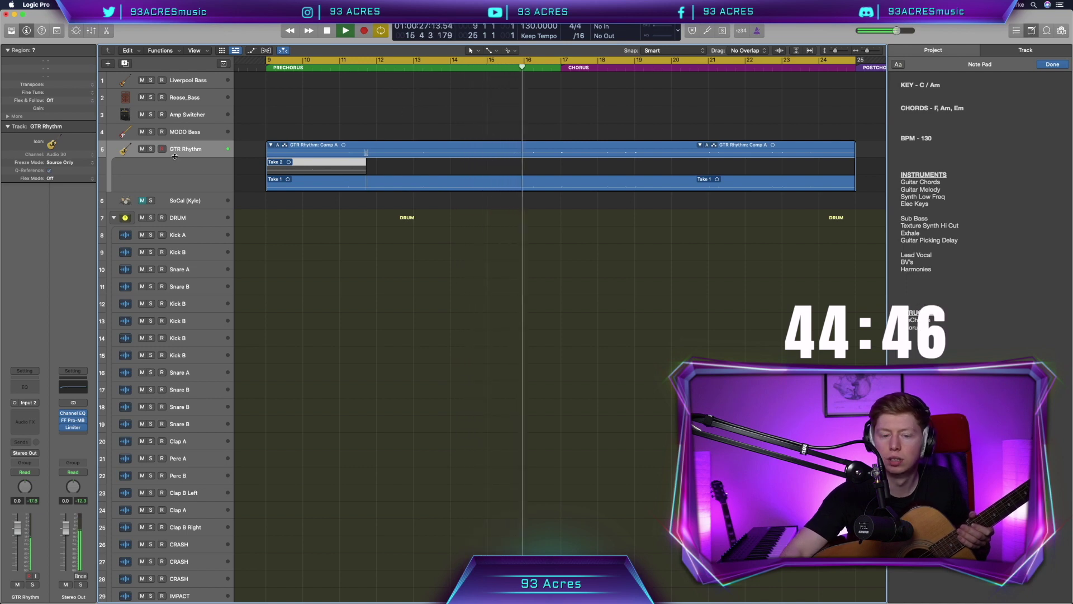
key(space)
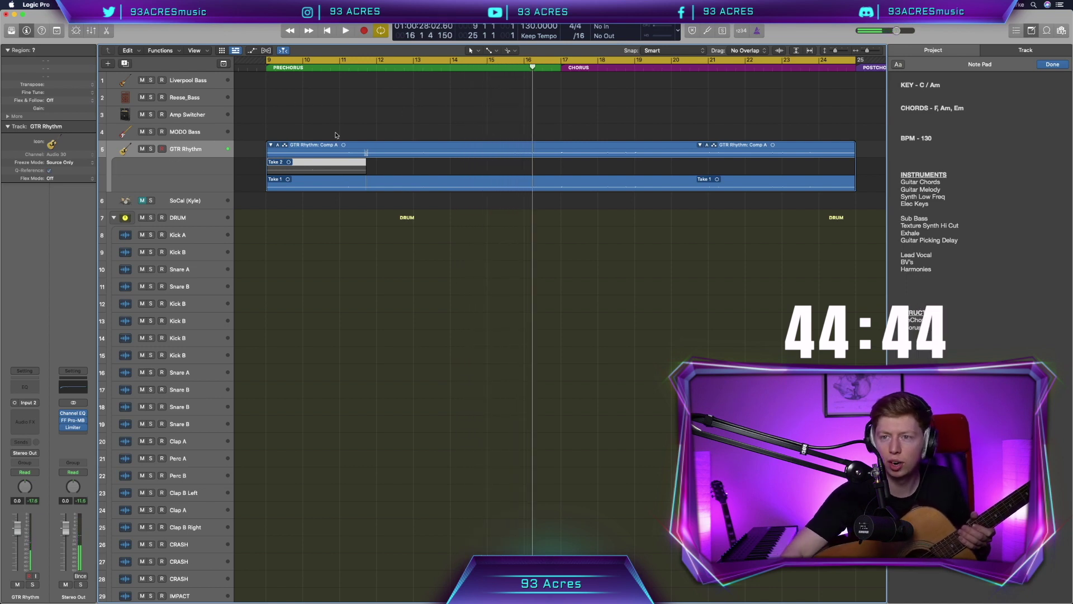
Collapse the GTR Rhythm take folder and delete it with all its takes
click(270, 146)
click(303, 155)
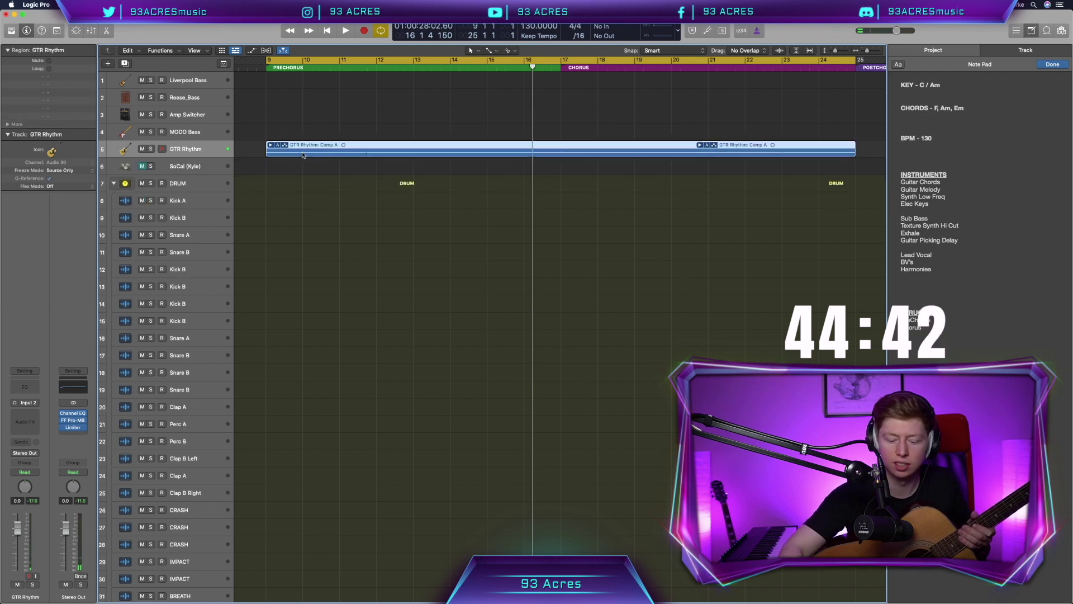
key(Delete)
key(Return)
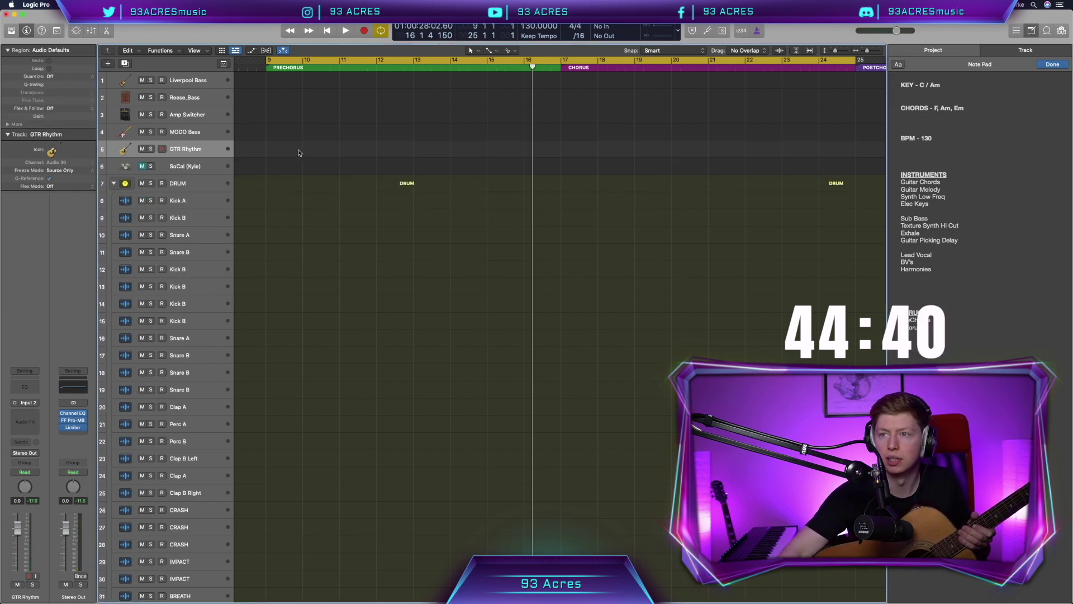
Extend the cycle range to start one bar earlier, at bar 8
scroll(300, 151, left, 3)
drag(357, 60, 320, 61)
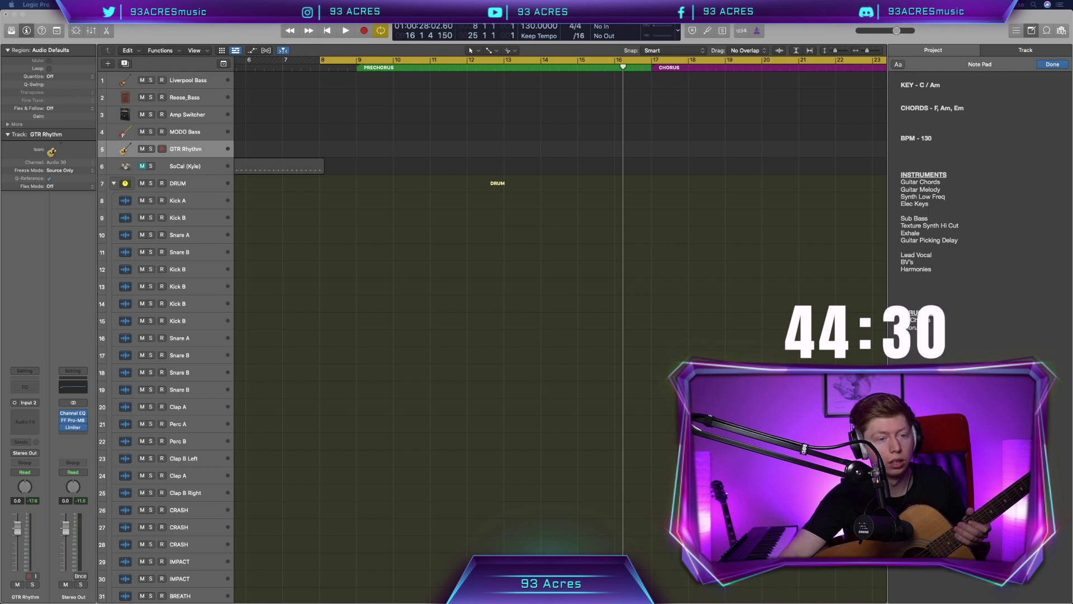
click(404, 348)
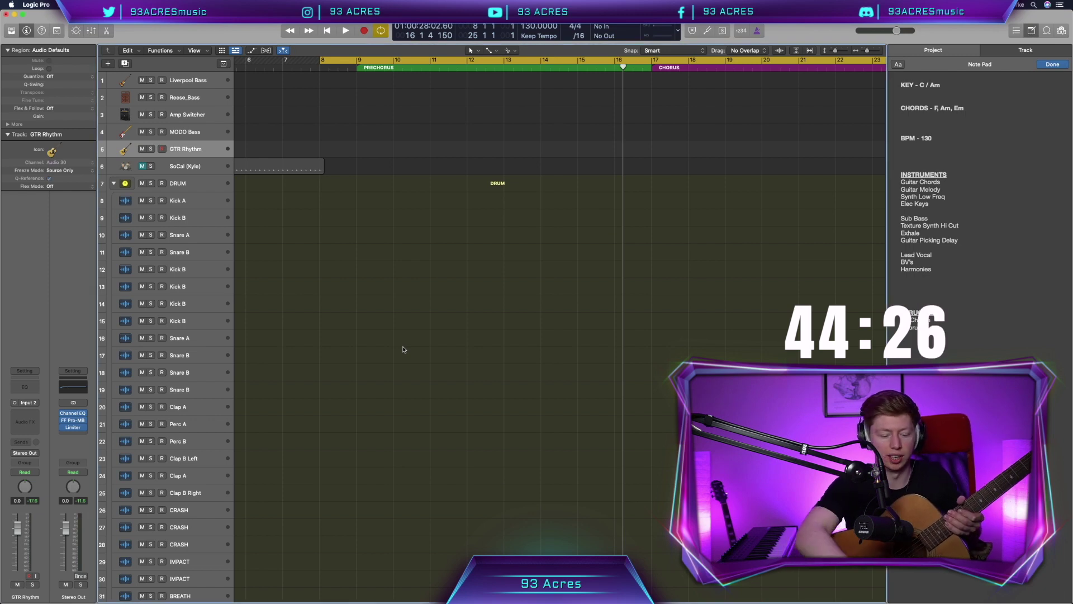
Record a rhythm guitar take on GTR Rhythm and trim it to about four bars, starting just before bar 9
key(r)
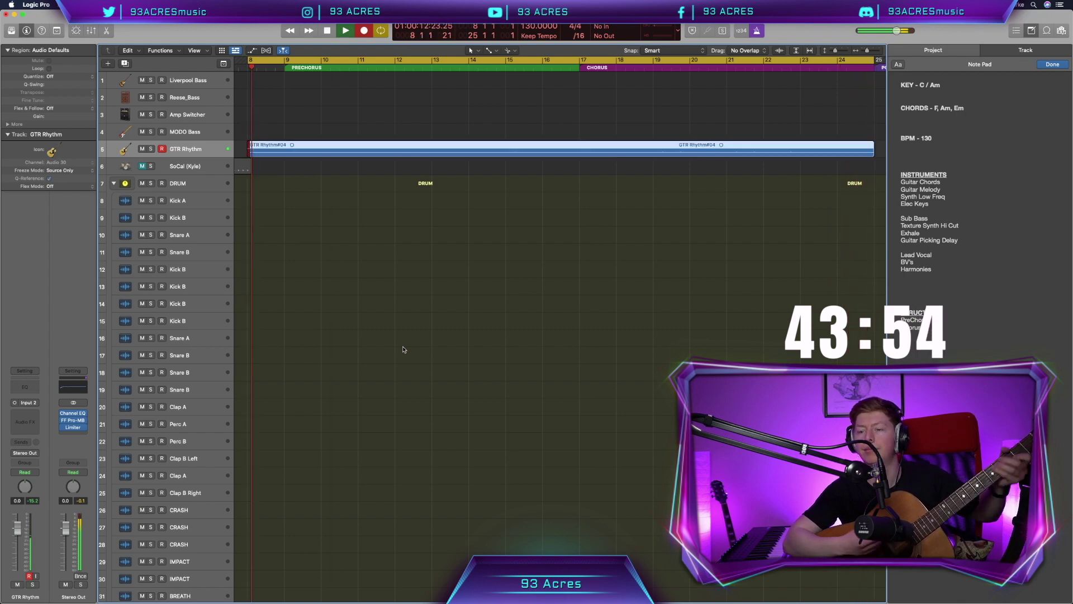
key(space)
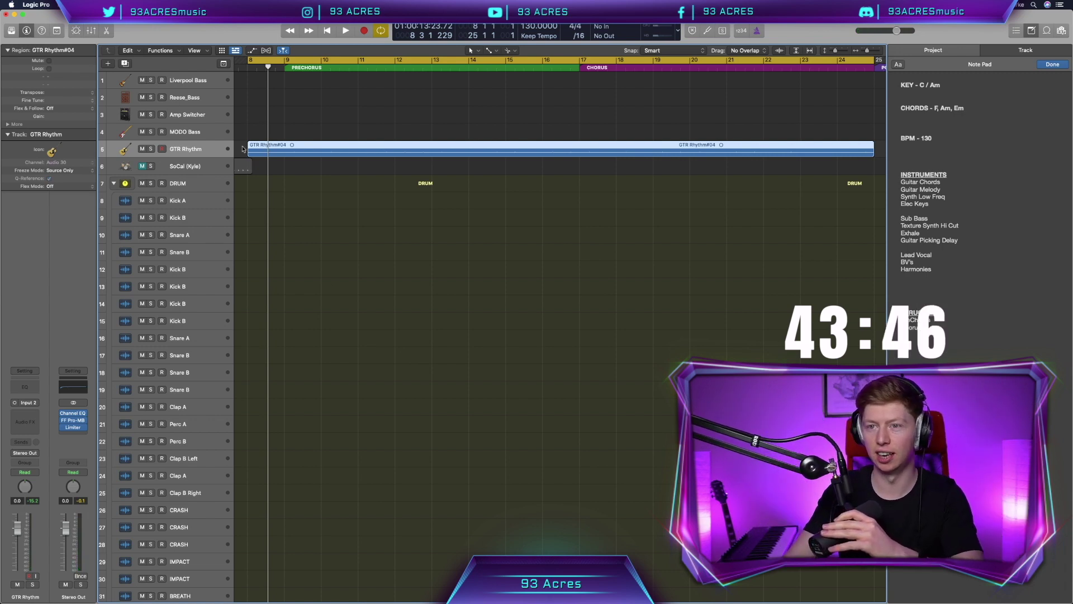
drag(249, 153, 308, 148)
click(330, 162)
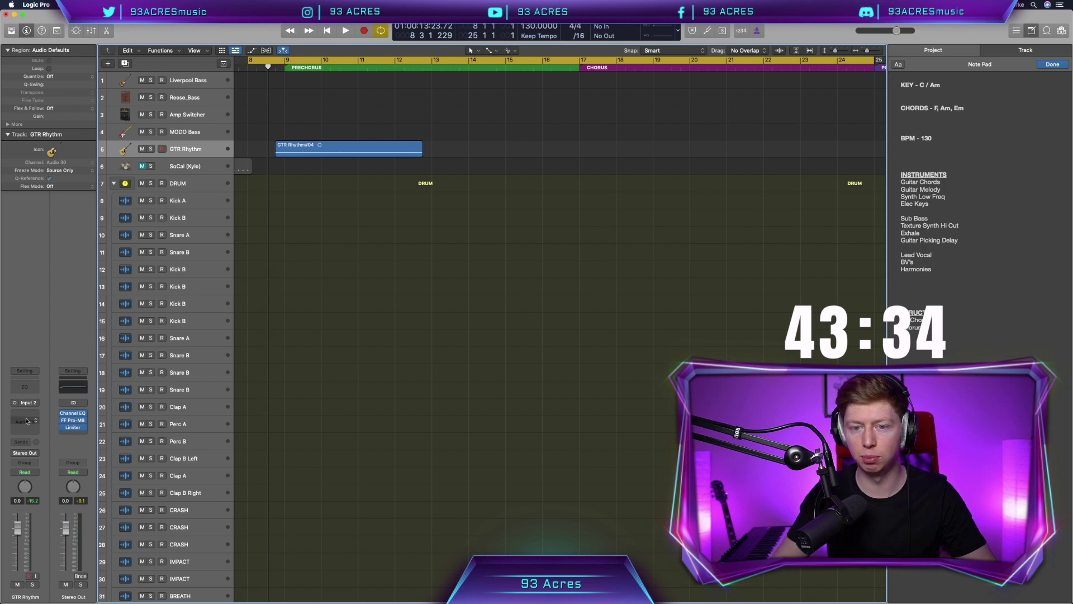
Add a Channel EQ to GTR Rhythm and enable its low cut, raising the cutoff to roll off the lowest frequencies
click(24, 387)
click(361, 161)
drag(346, 229, 382, 230)
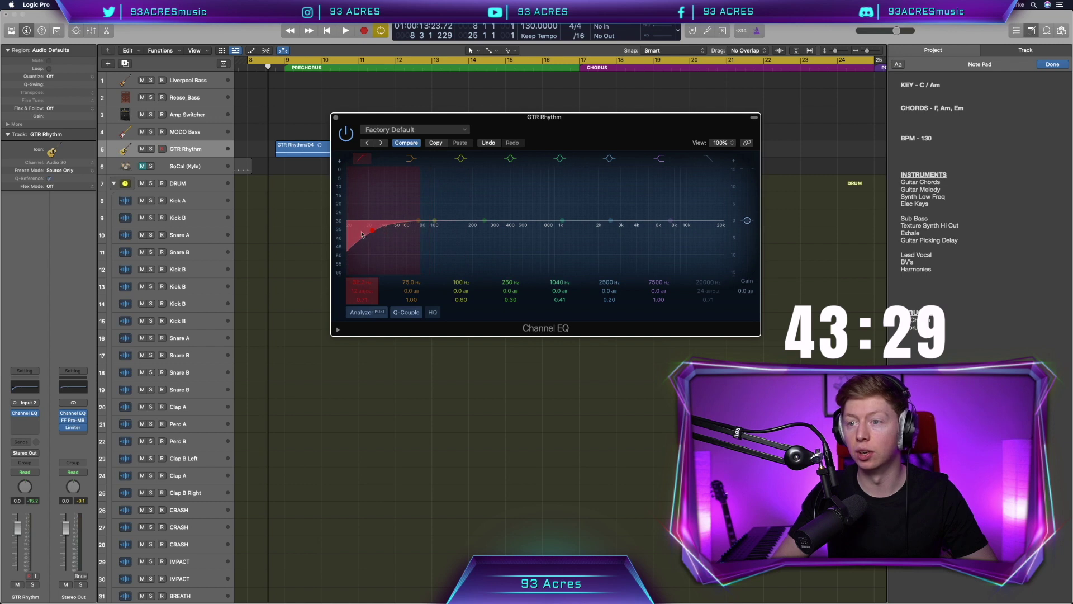
click(335, 117)
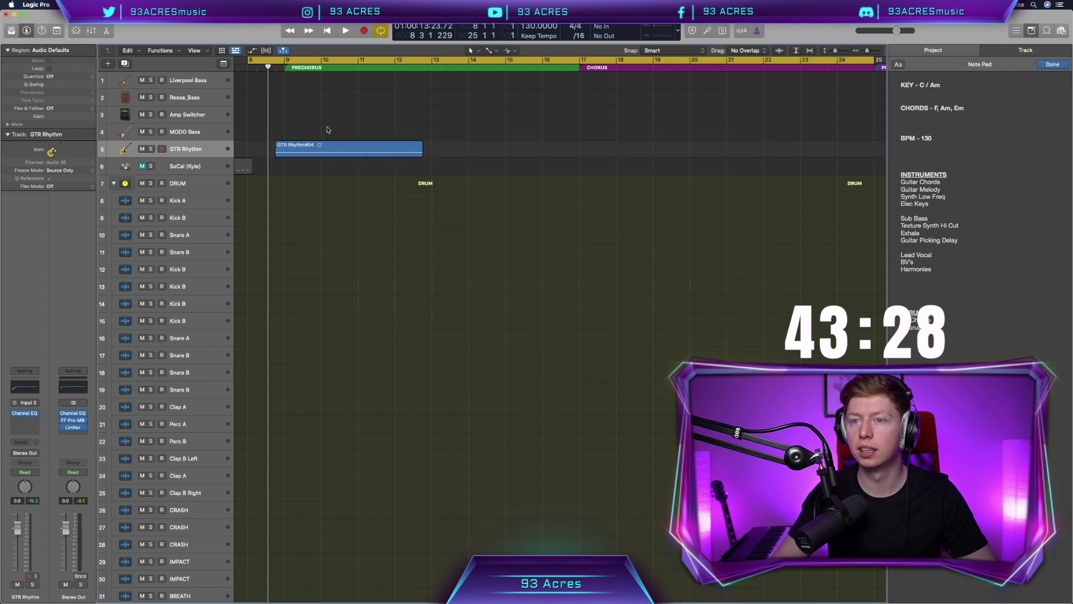
Insert FabFilter's FF Saturn 2 plug-in after the Channel EQ on GTR Rhythm and close its window
click(31, 423)
key(Escape)
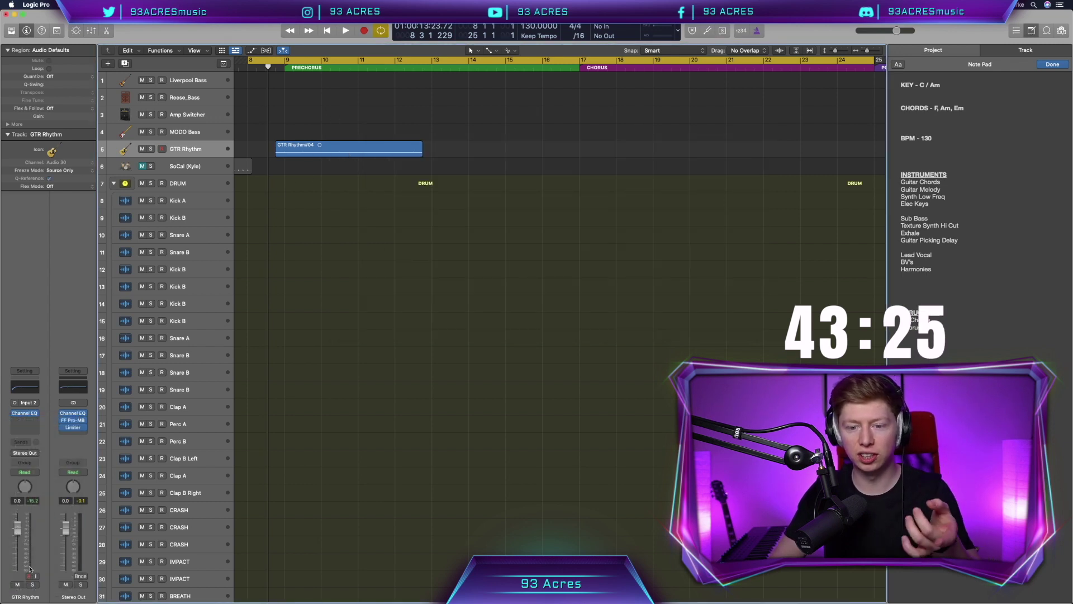
click(31, 423)
mouse_move(56, 588)
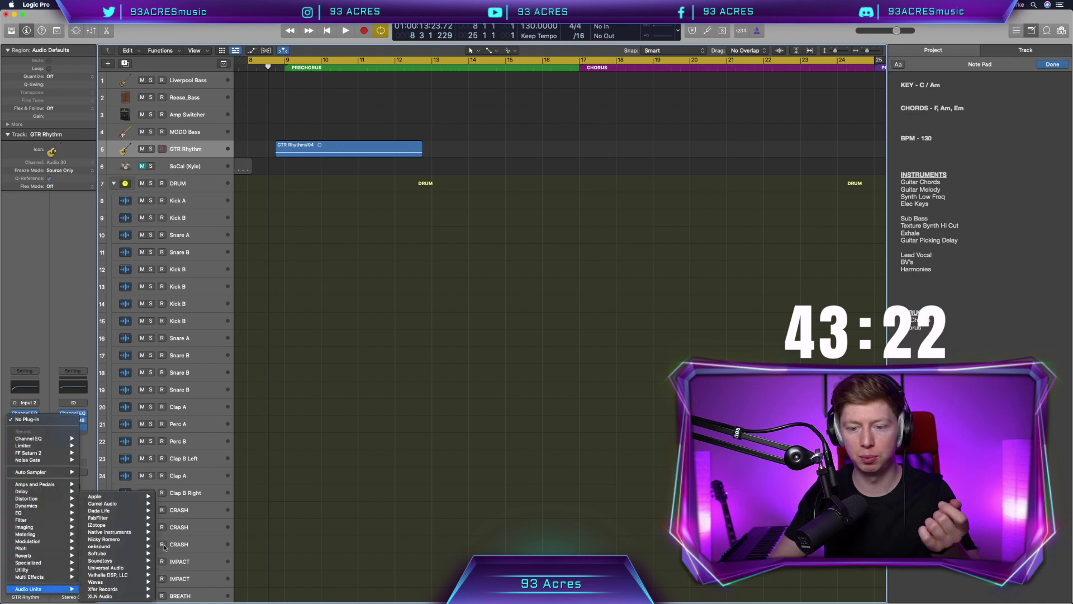
mouse_move(144, 534)
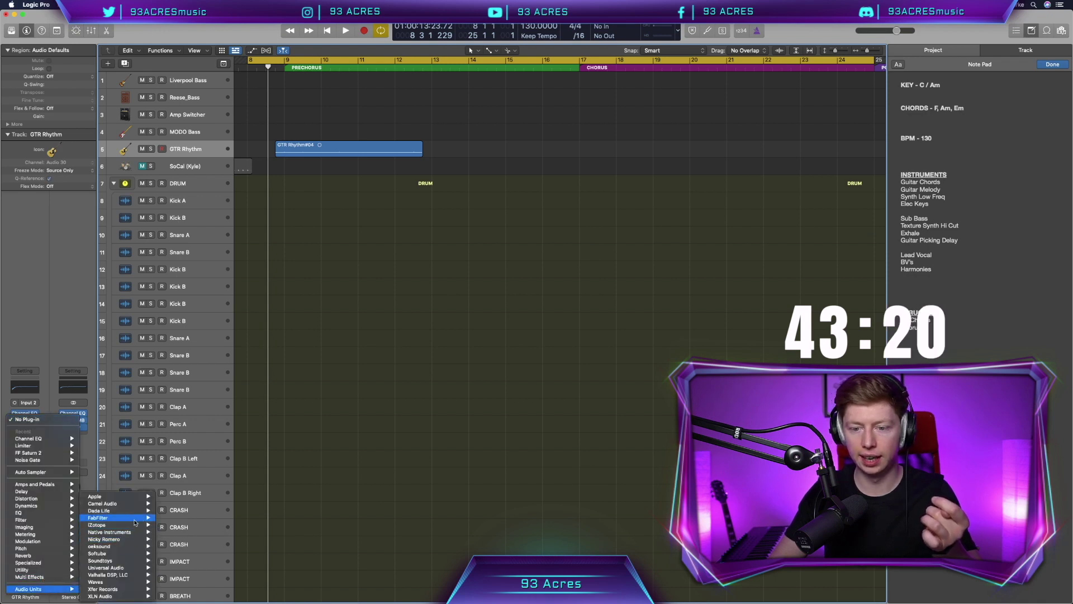
mouse_move(201, 572)
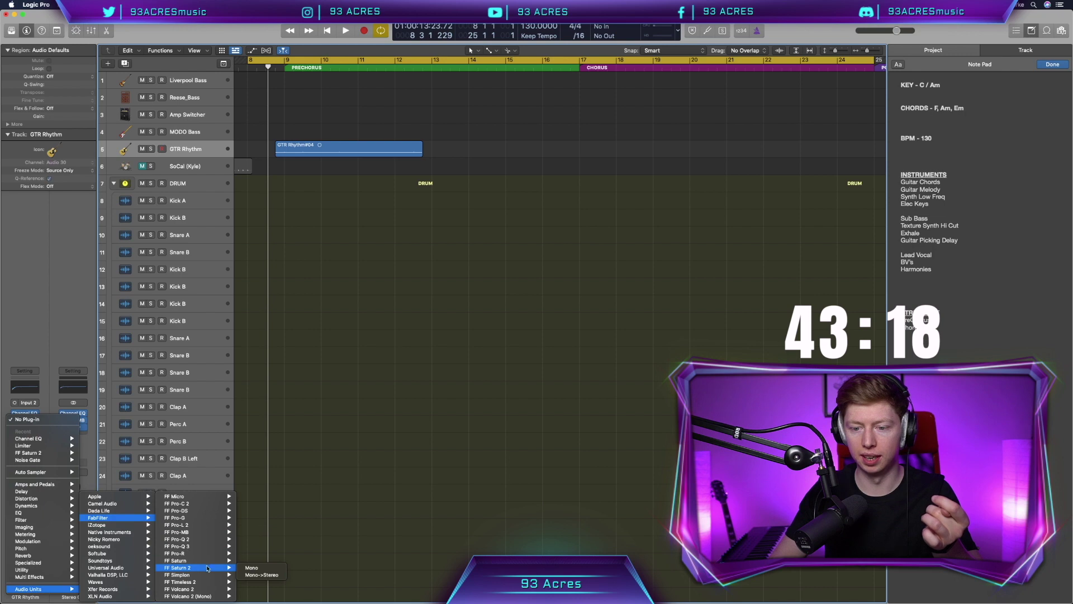
key(Escape)
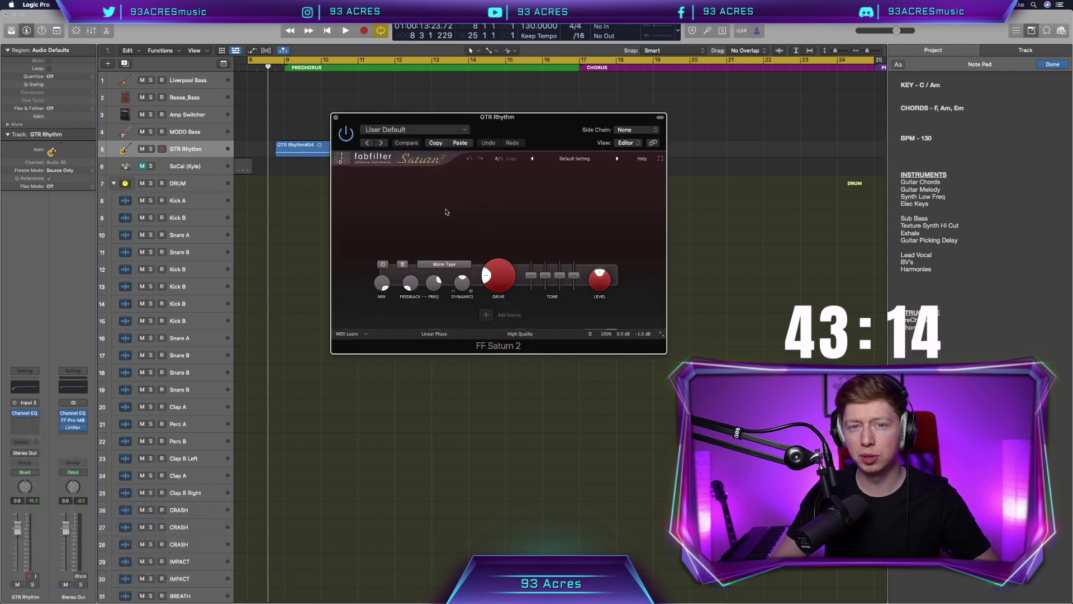
mouse_move(496, 275)
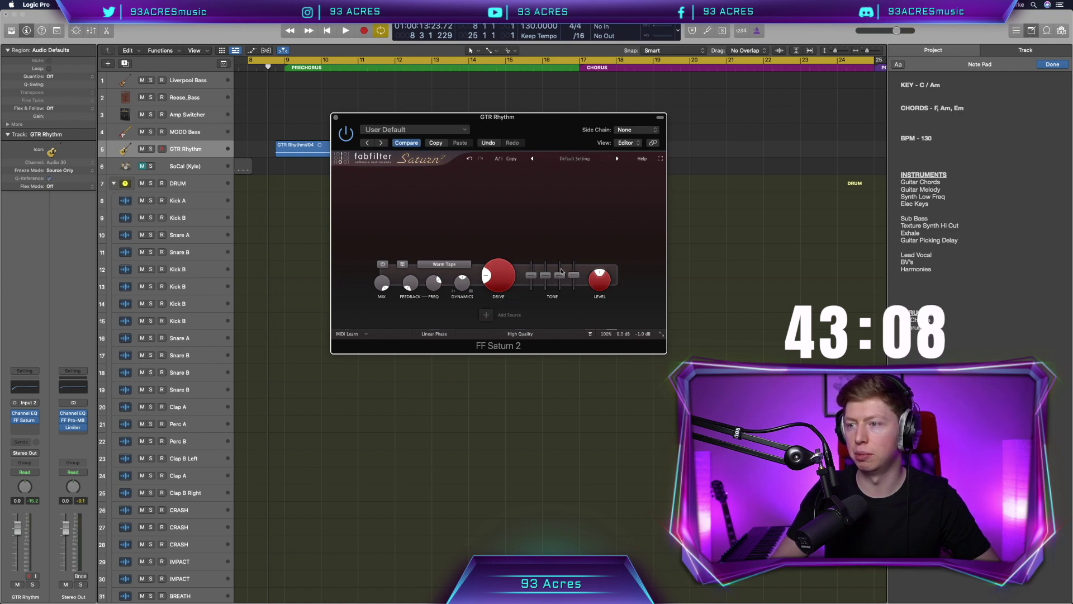
click(336, 118)
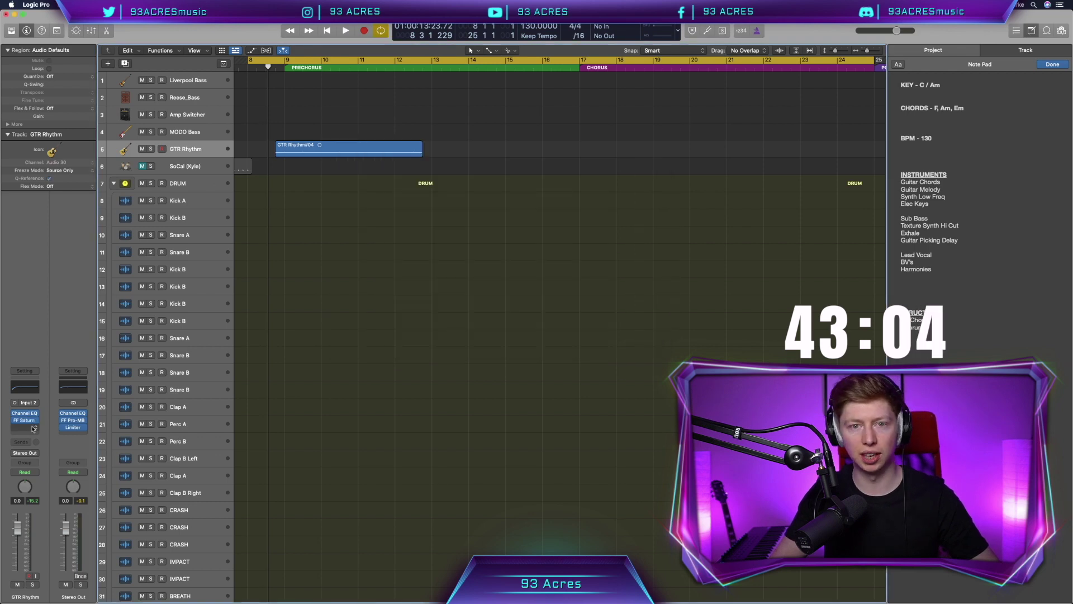
Insert FabFilter's FF Pro-MB after FF Saturn on GTR Rhythm and load its Rhythm Guitar Clarity bM preset
click(33, 427)
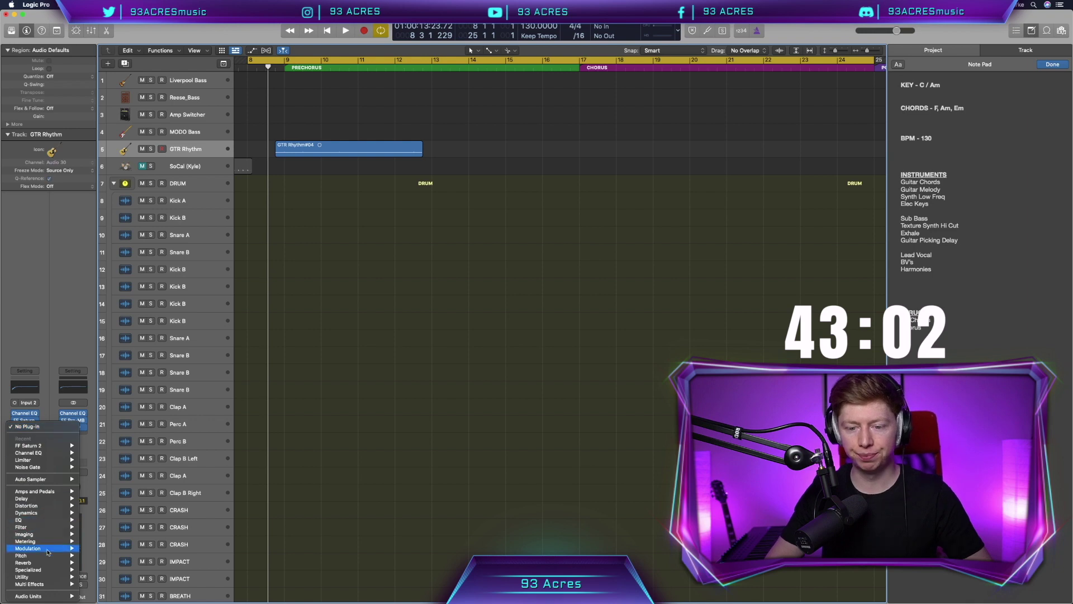
mouse_move(42, 596)
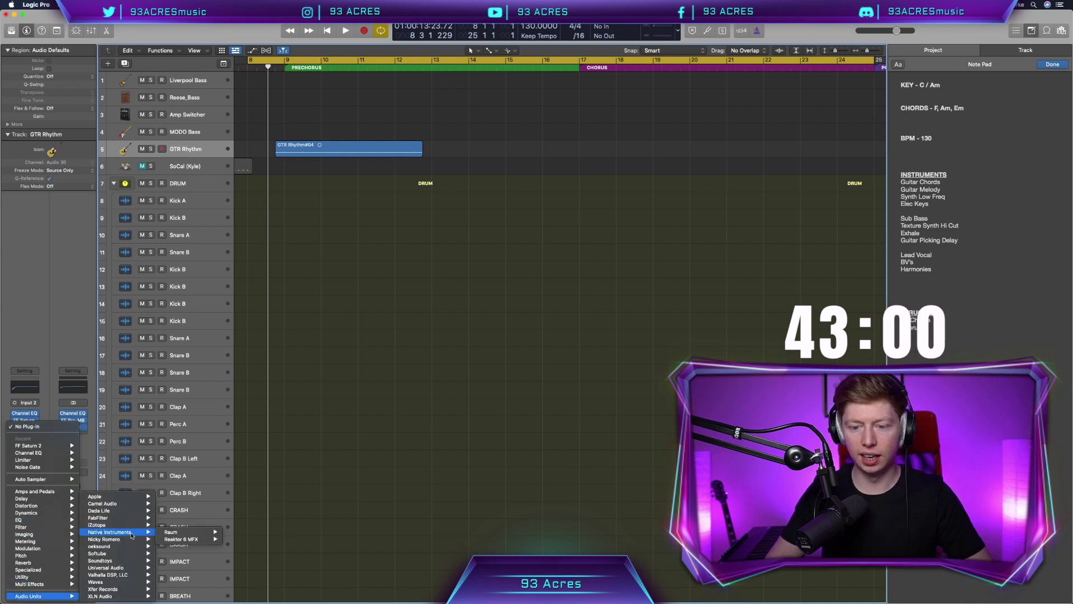
mouse_move(134, 520)
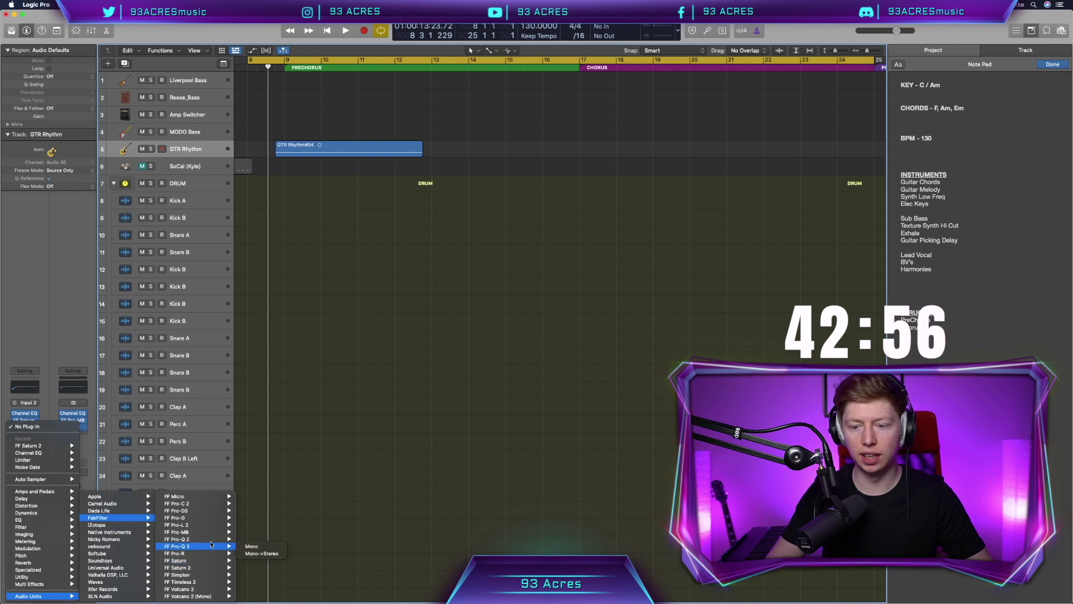
mouse_move(196, 532)
click(251, 532)
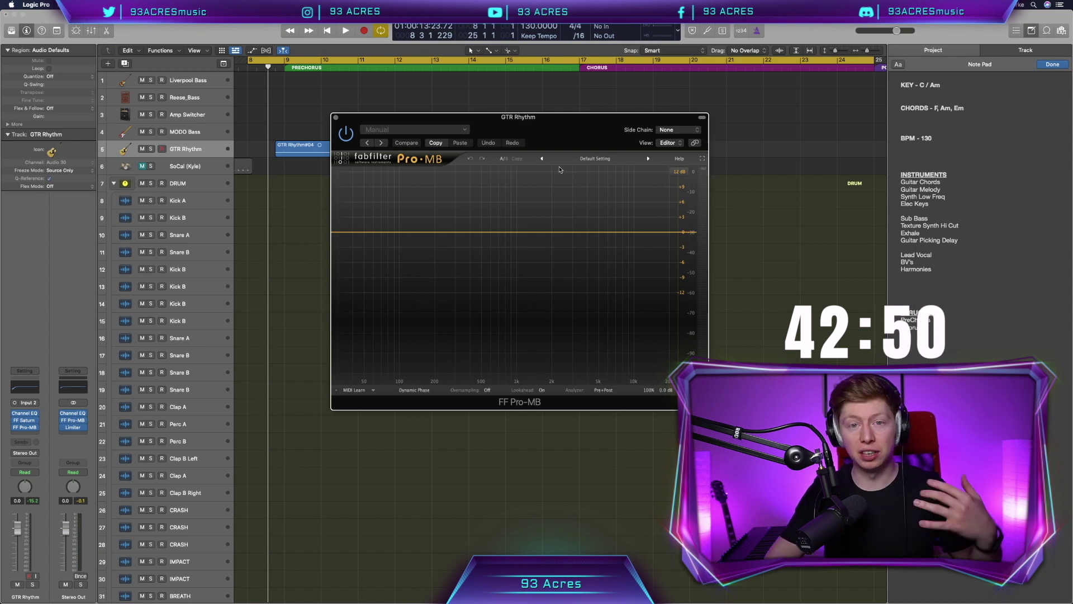
click(609, 160)
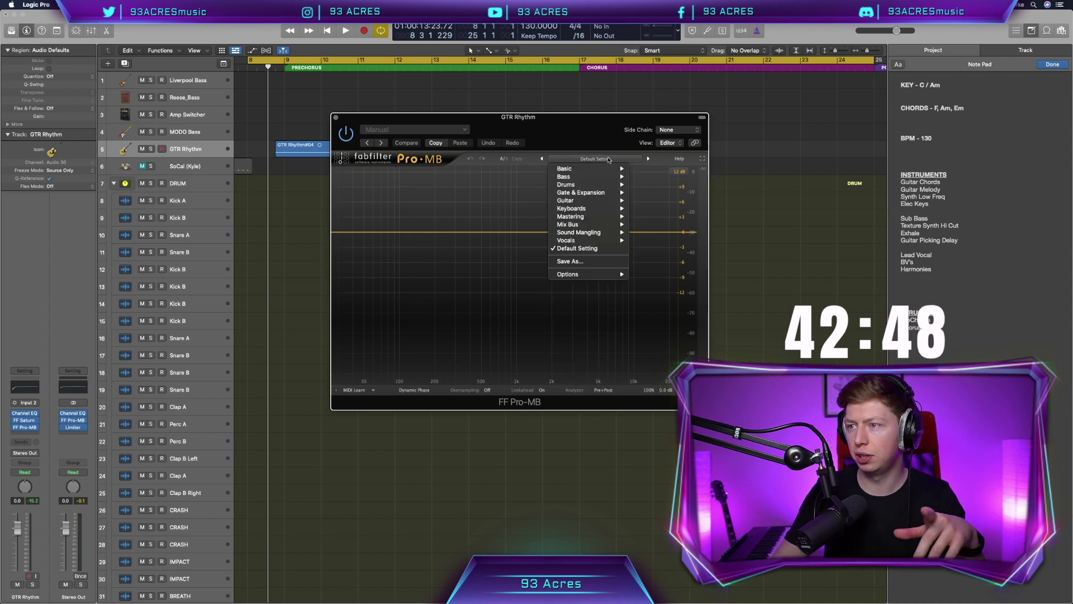
mouse_move(620, 200)
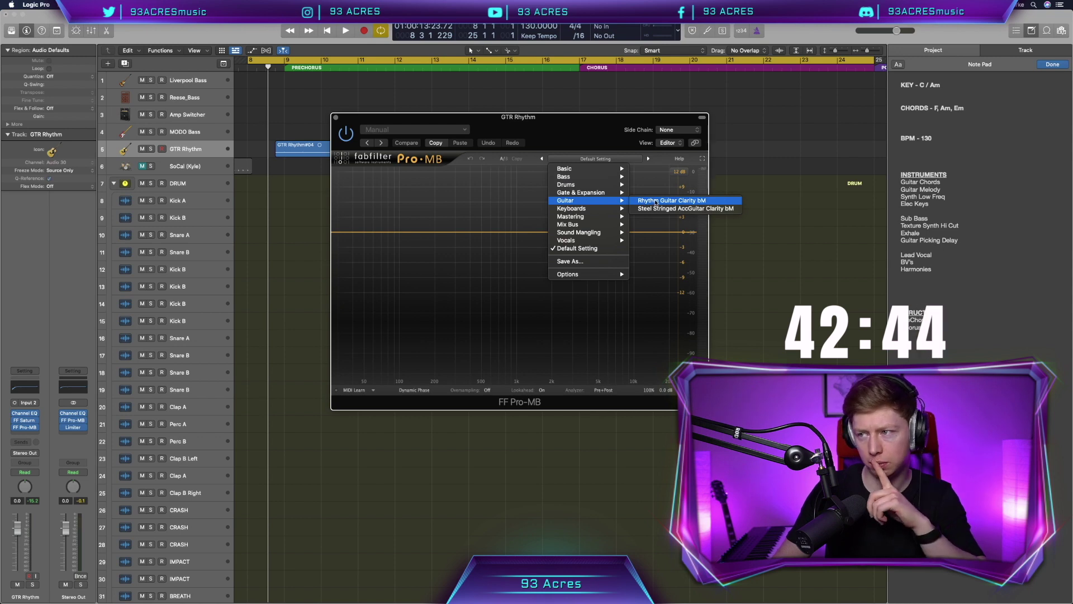
click(656, 201)
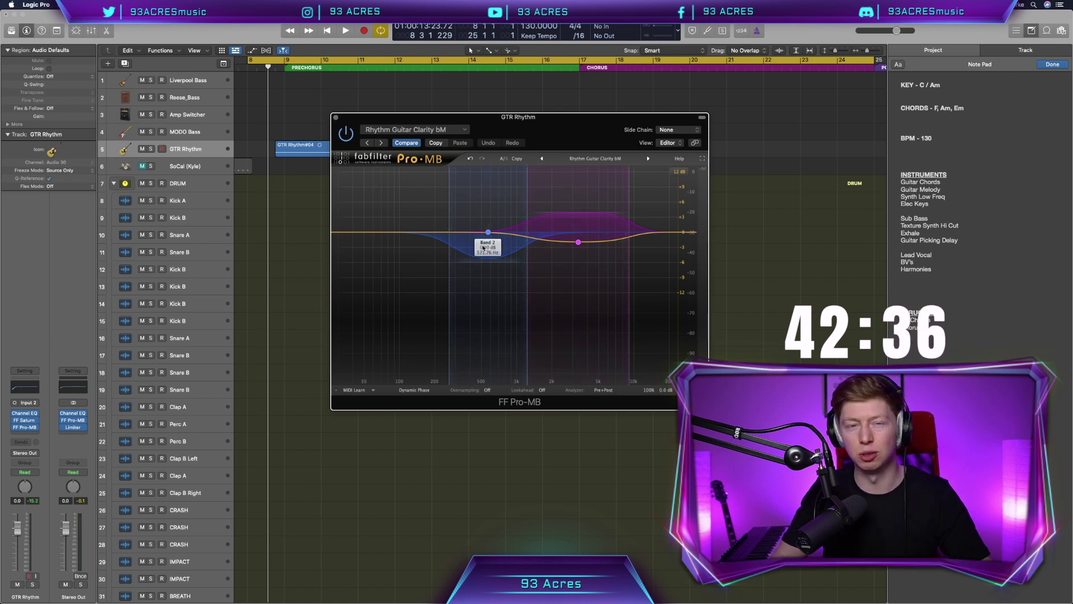
Set the cycle range to the prechorus, bars 9 to 17, and play back the processed guitar
key(space)
key(space)
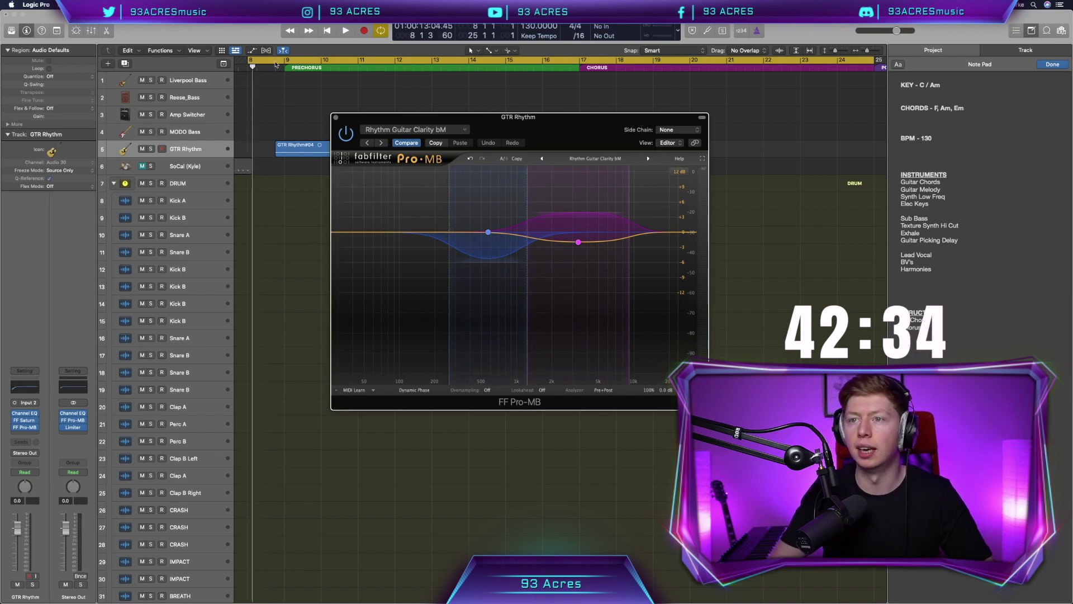
click(284, 60)
drag(283, 62, 579, 64)
key(space)
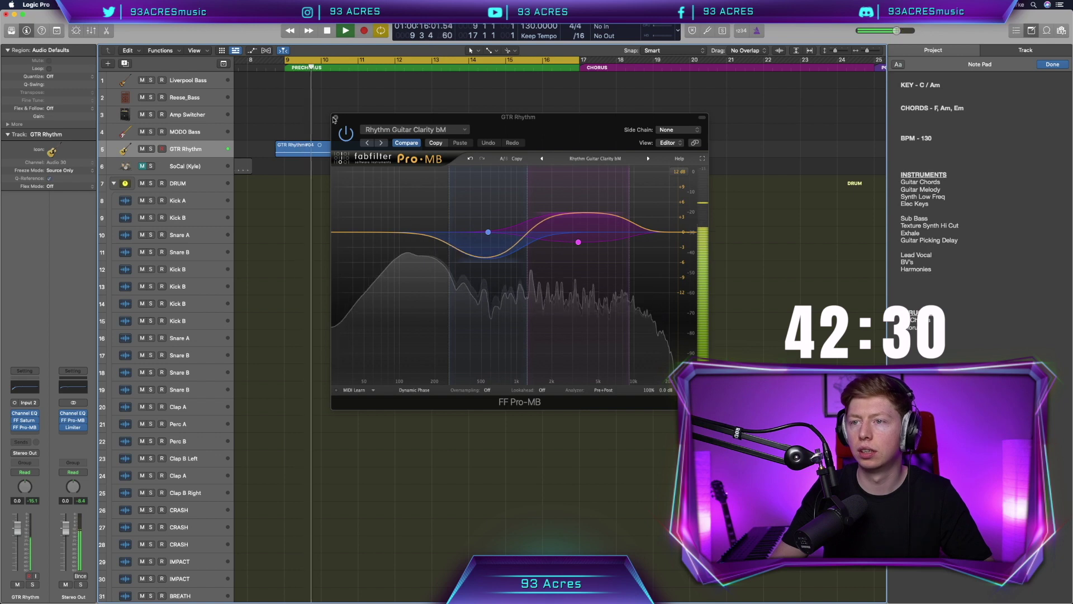
click(271, 66)
key(space)
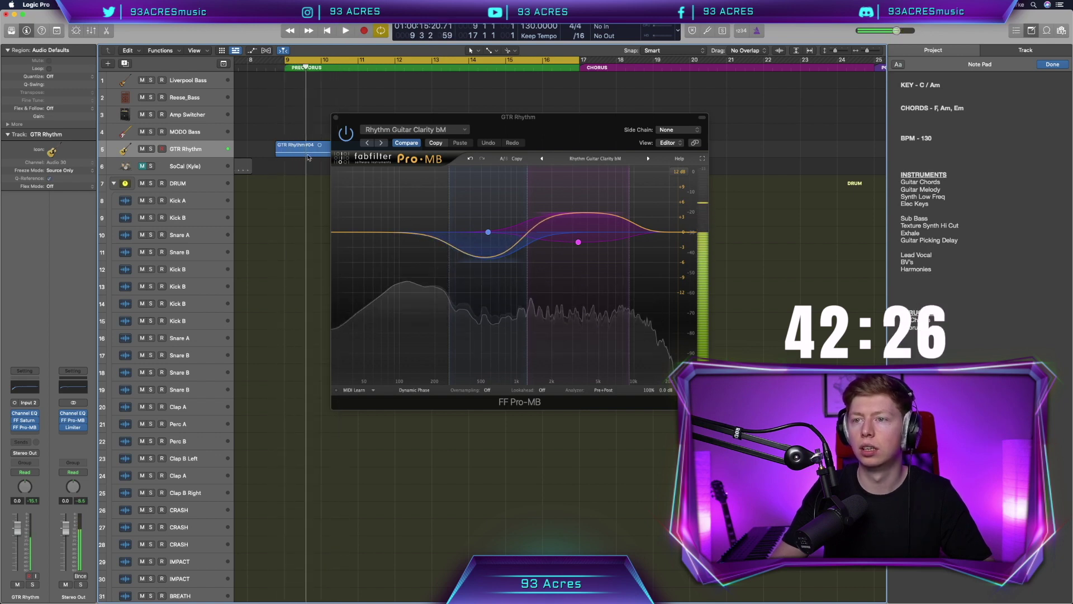
Close the Pro-MB window, move the GTR Rhythm region to start at bar 9 and loop it up to bar 17
click(335, 119)
mouse_move(364, 151)
mouse_down()
mouse_move(400, 151)
mouse_move(344, 151)
mouse_up()
key(space)
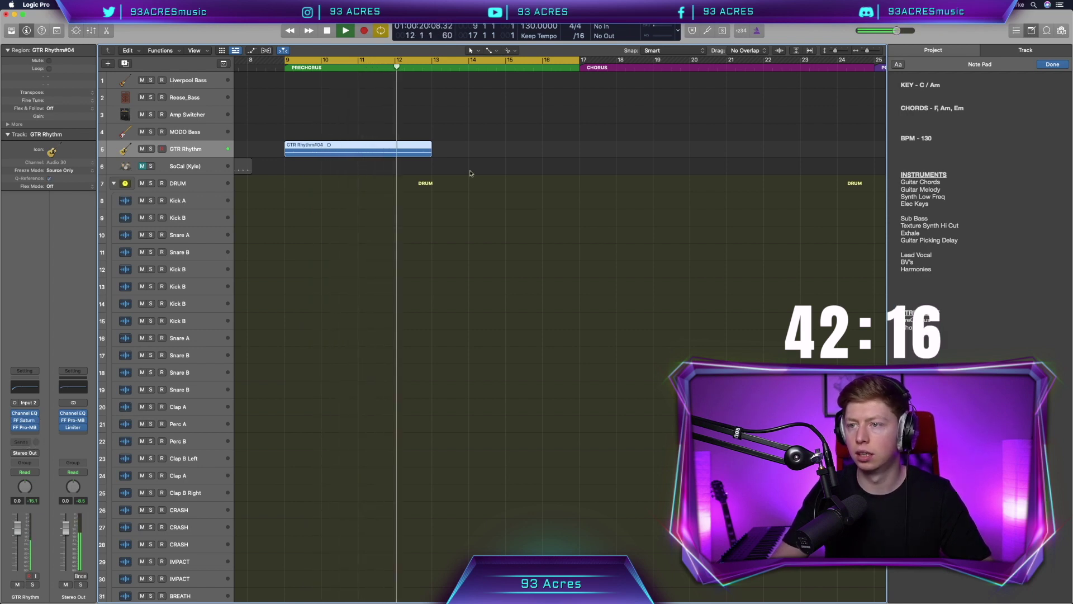
drag(430, 145, 661, 139)
key(space)
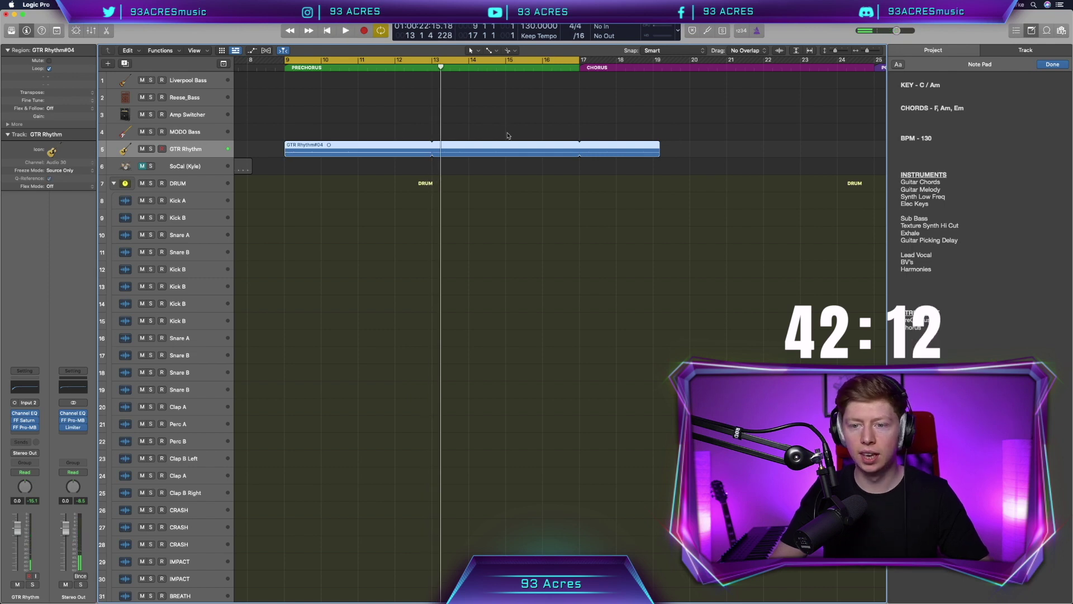
drag(659, 139, 579, 145)
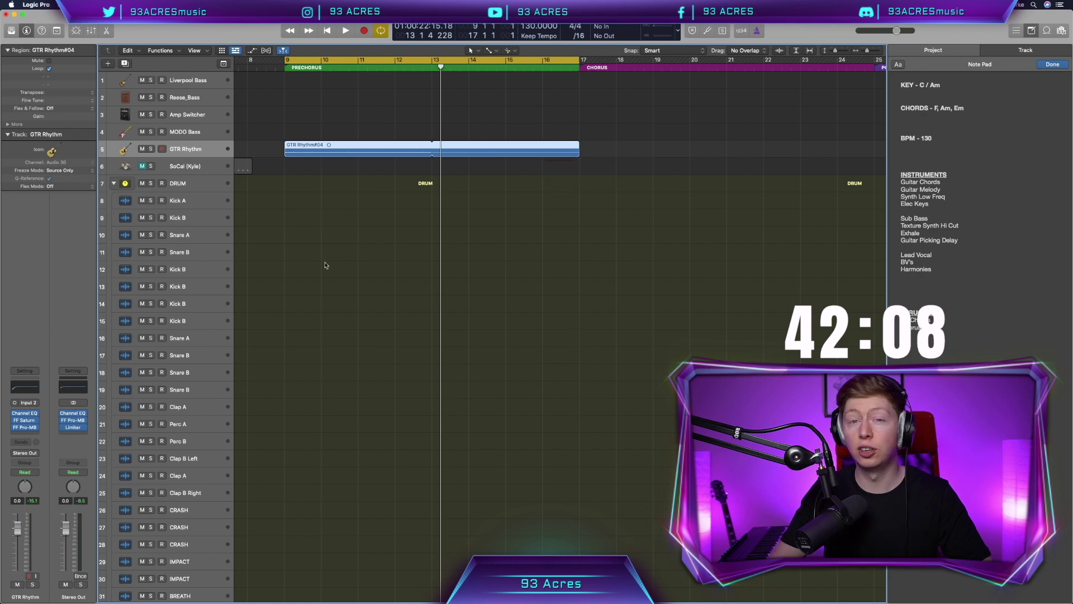
Add a send from GTR Rhythm to the CHORUS effect on Bus 30
click(23, 442)
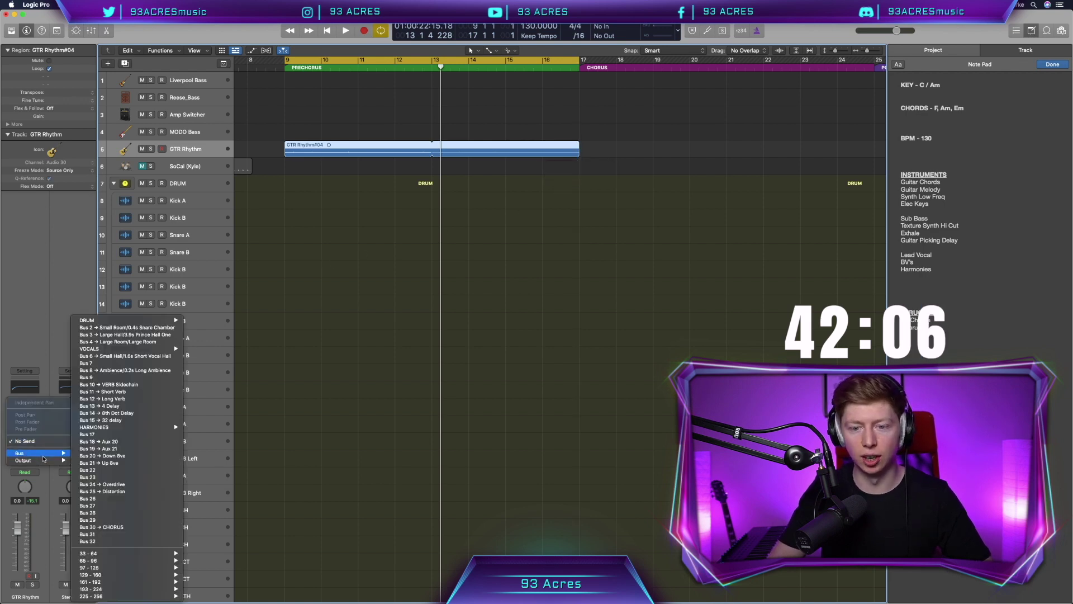
mouse_move(25, 453)
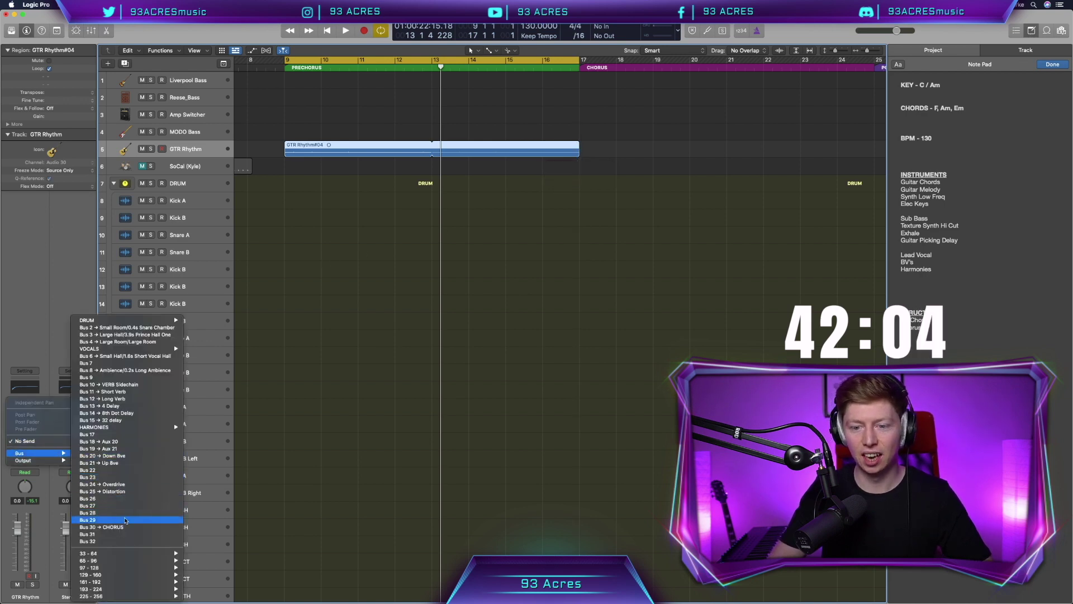
click(121, 527)
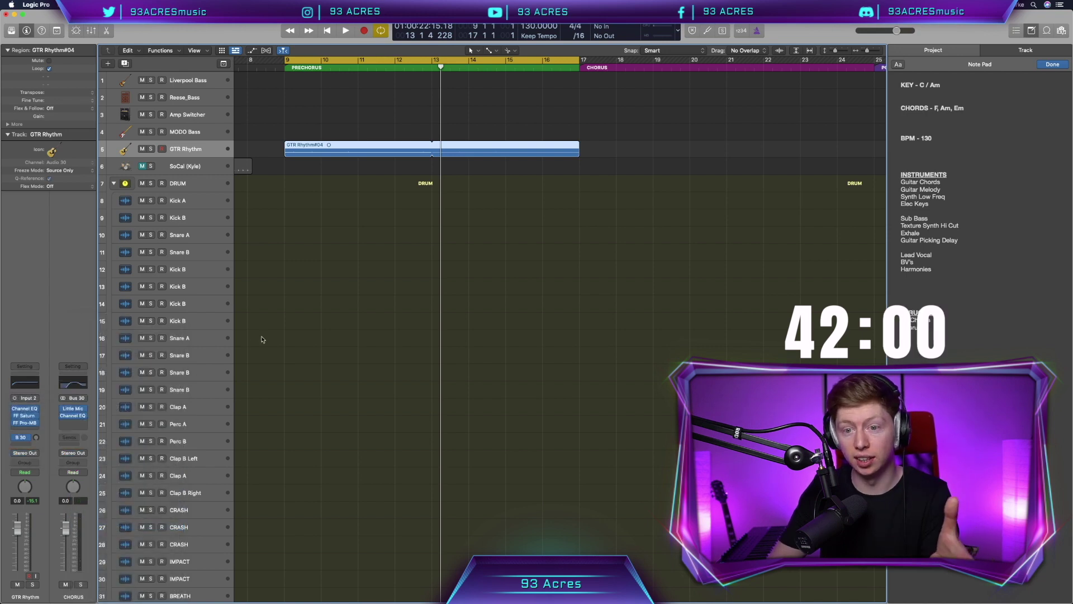
Inspect the Little MicroShift and Channel EQ settings on the CHORUS aux channel
click(73, 409)
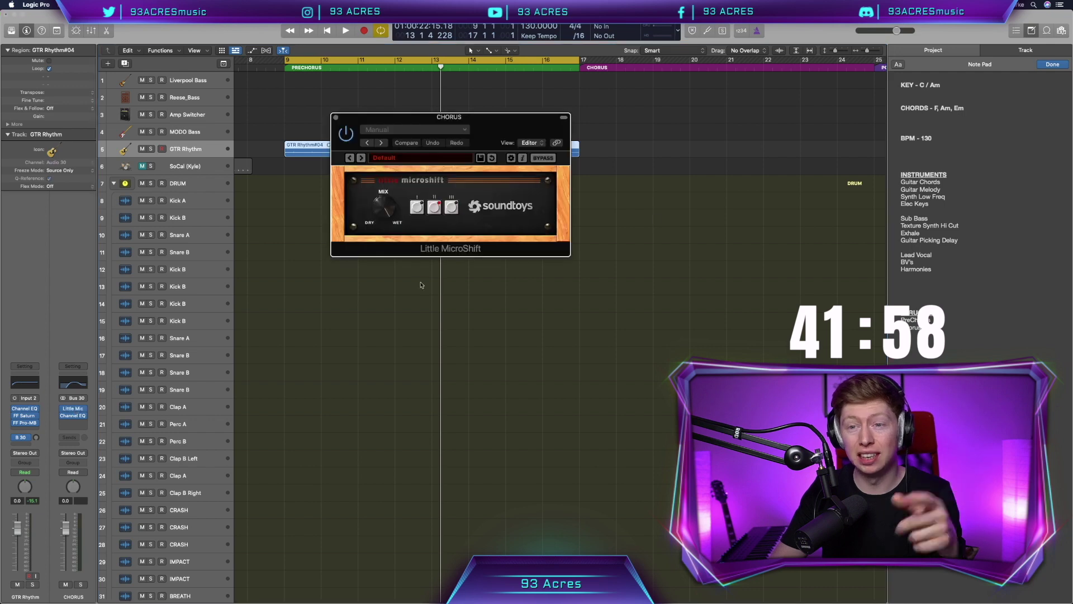
click(434, 207)
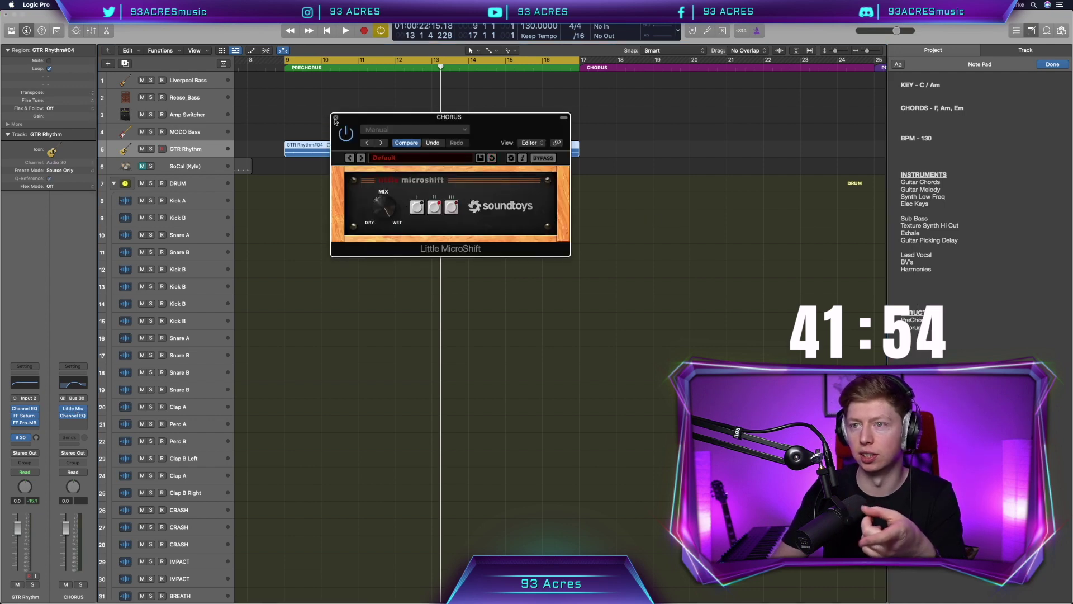
click(335, 118)
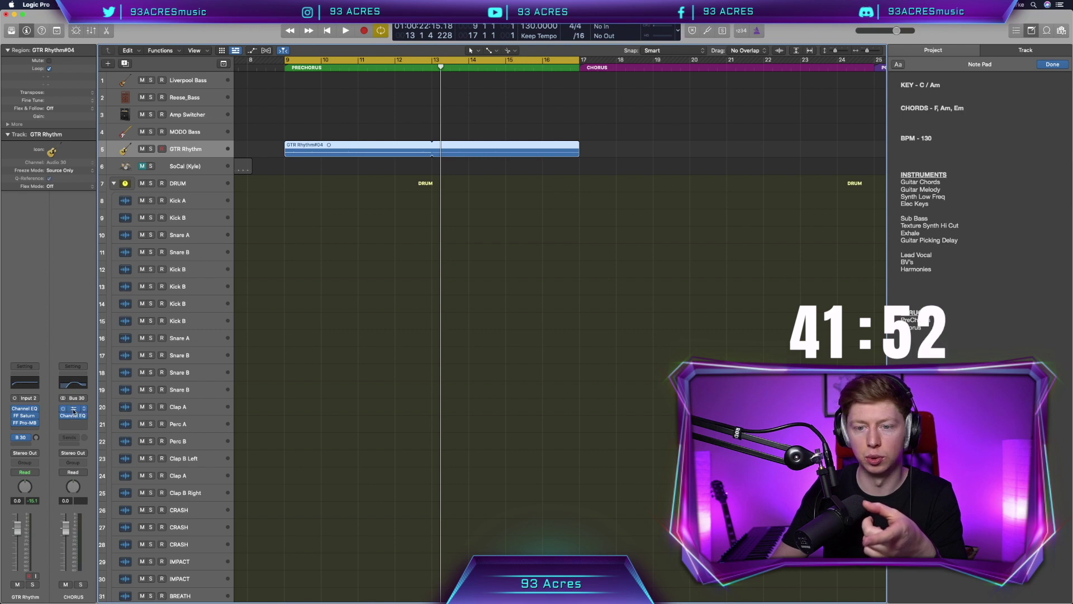
click(73, 409)
click(335, 117)
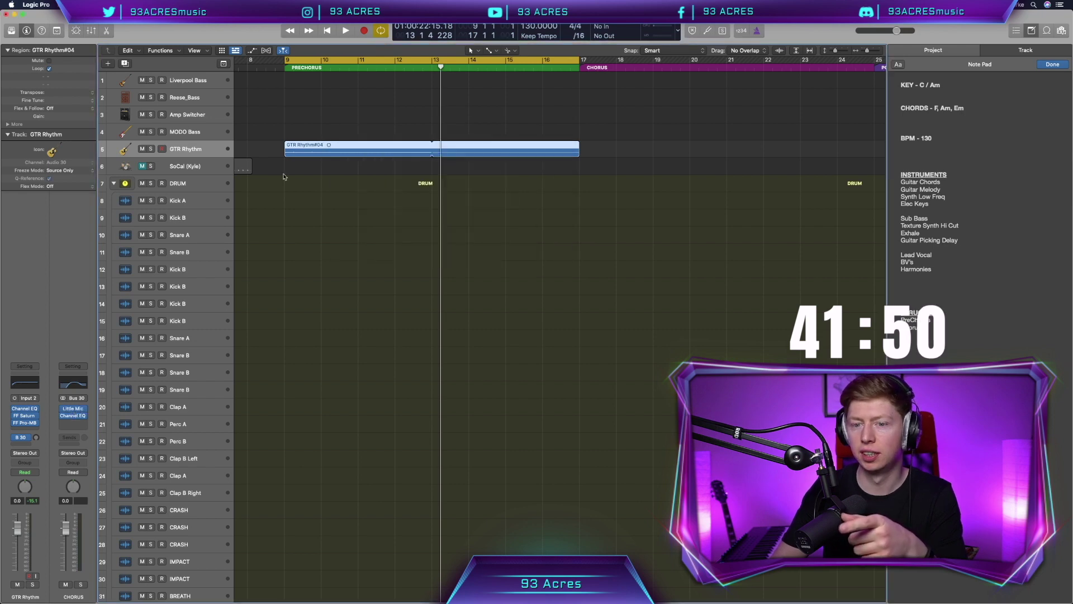
click(74, 416)
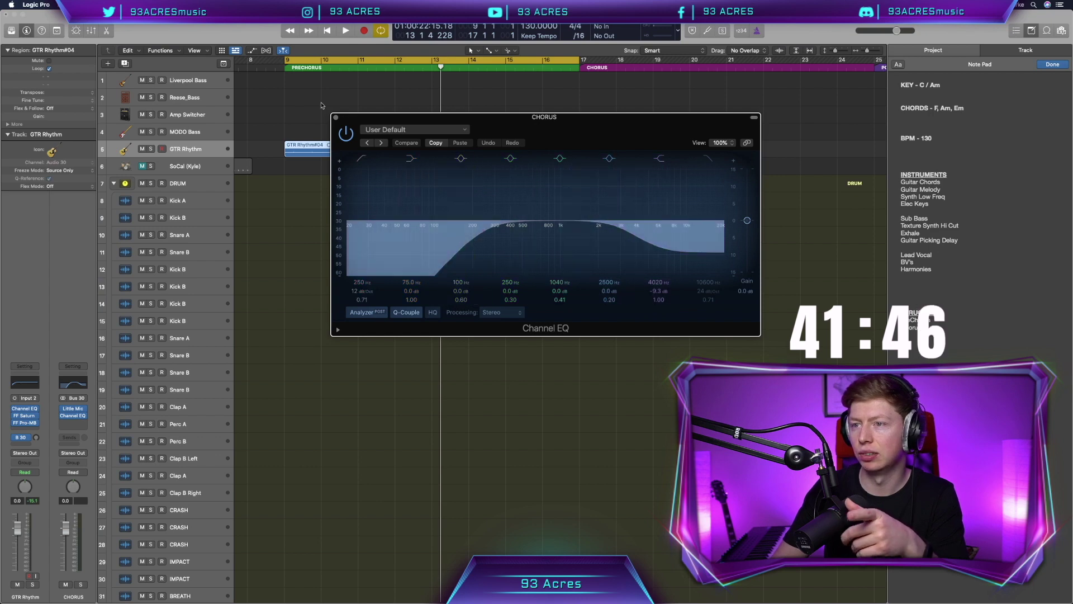
click(335, 117)
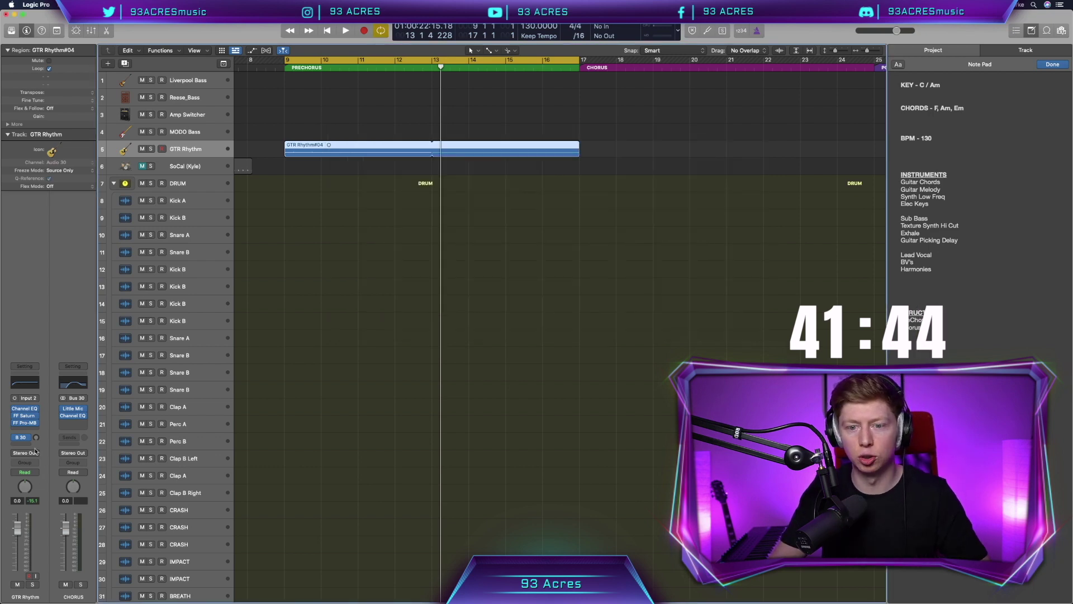
Raise the GTR Rhythm send to the CHORUS bus to about -13.5 dB while playing back the prechorus guitar loop
key(space)
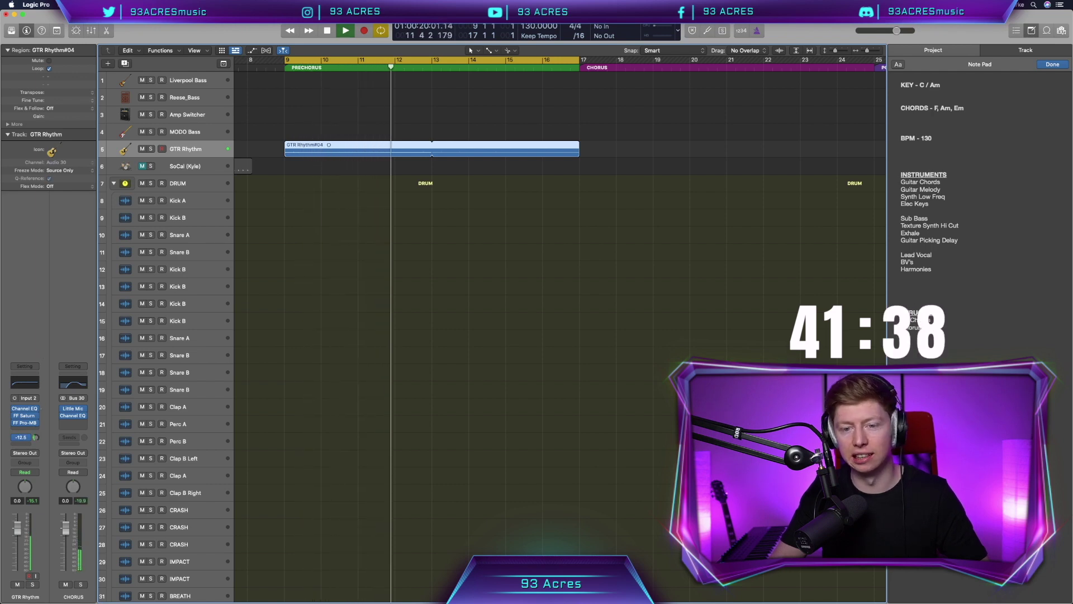
key(space)
click(402, 367)
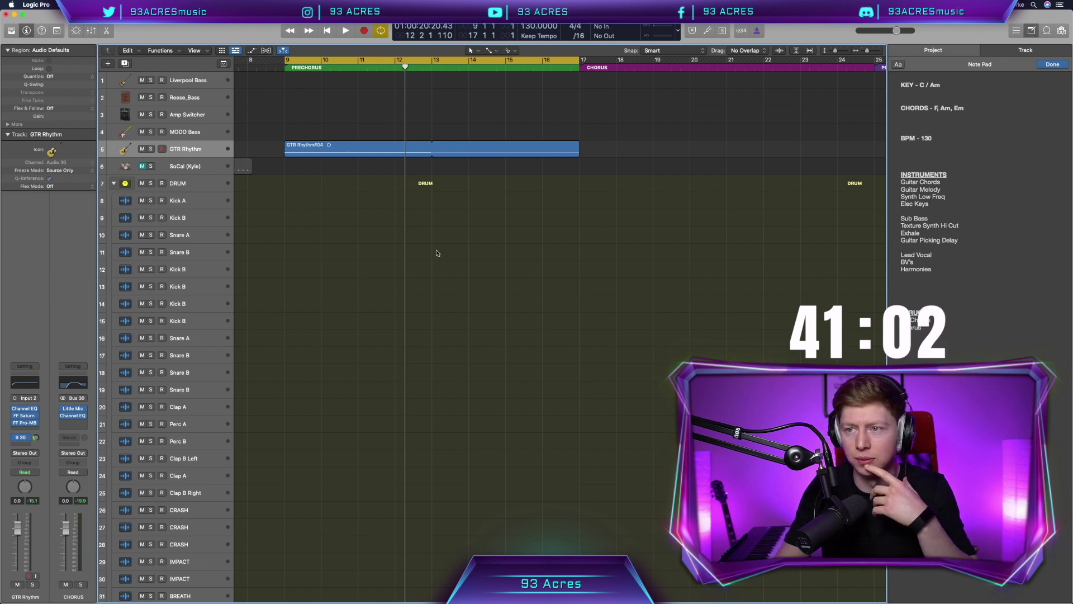
key(Return)
key(space)
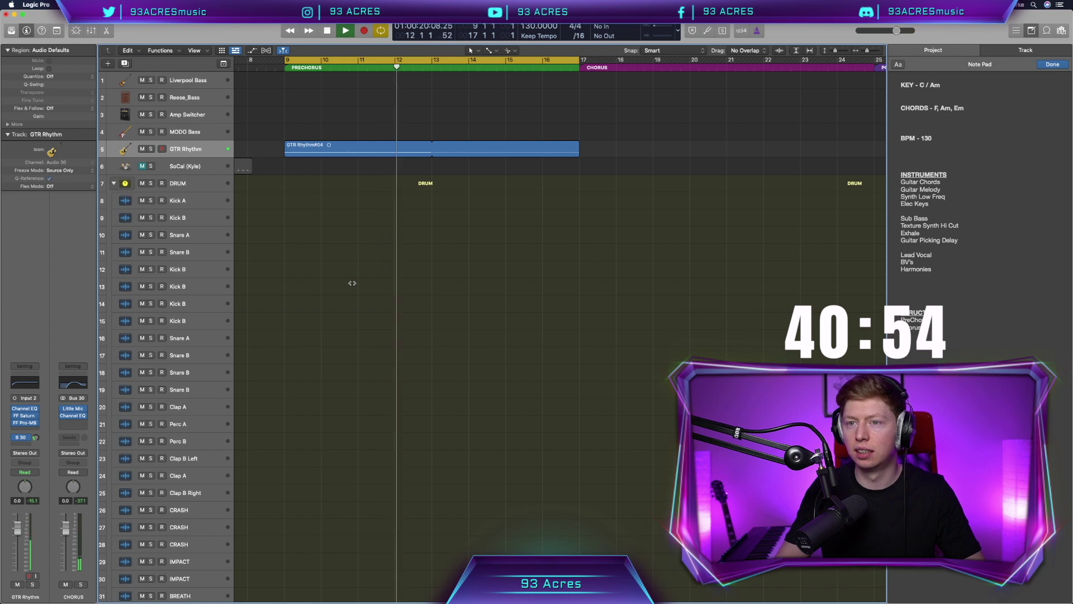
key(space)
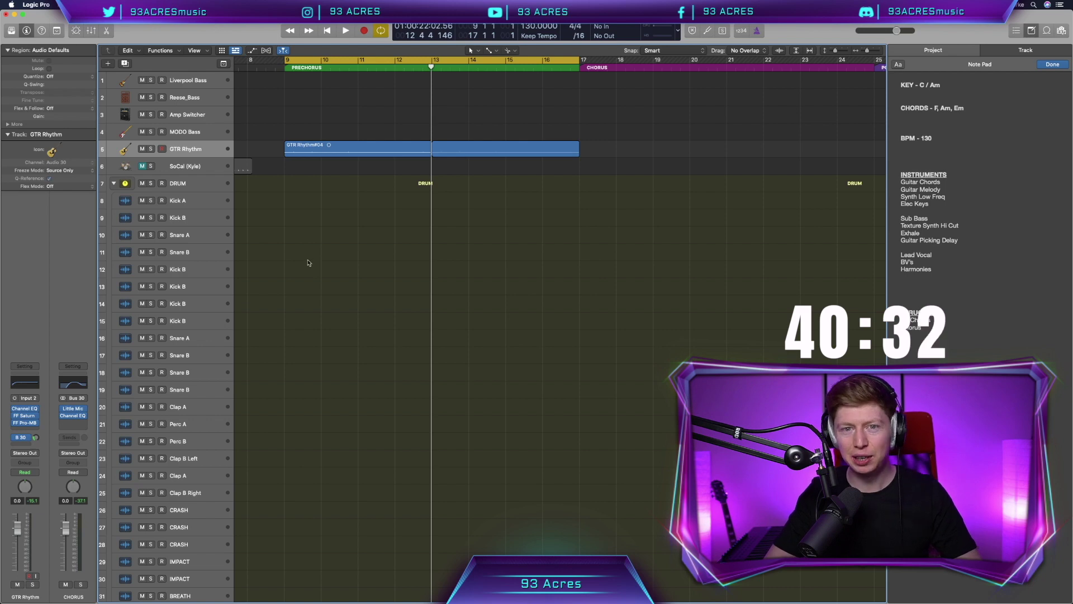
scroll(291, 231, down, 1)
scroll(291, 231, down, 1)
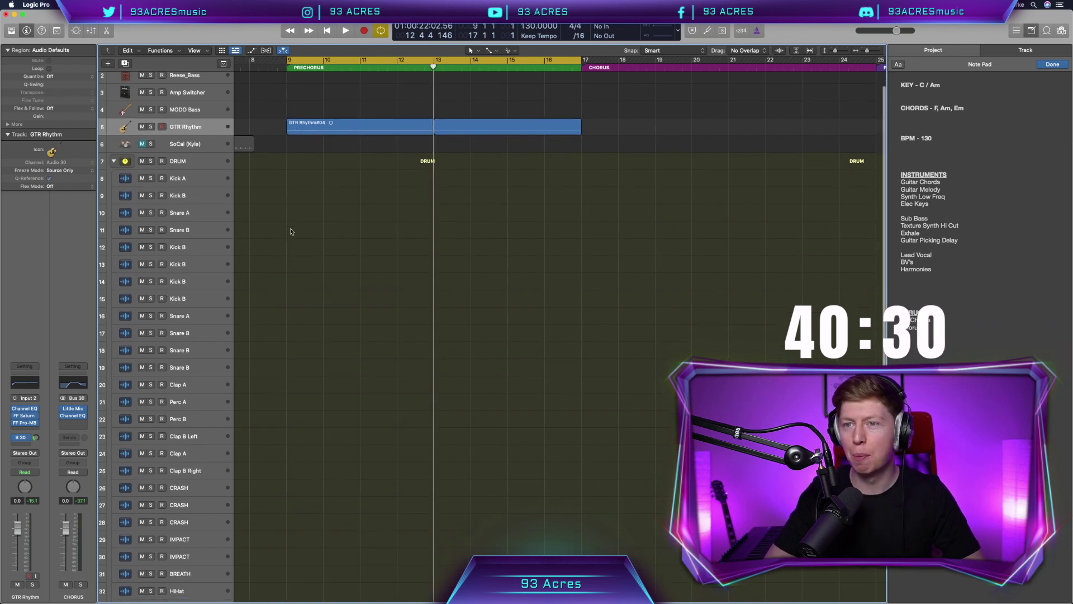
scroll(290, 263, up, 2)
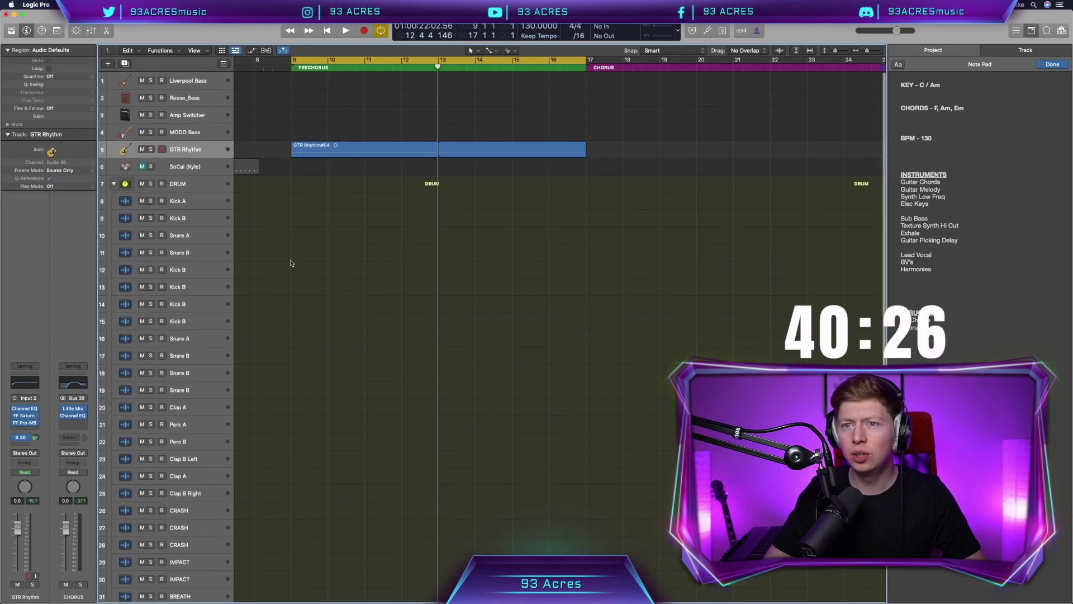
click(969, 183)
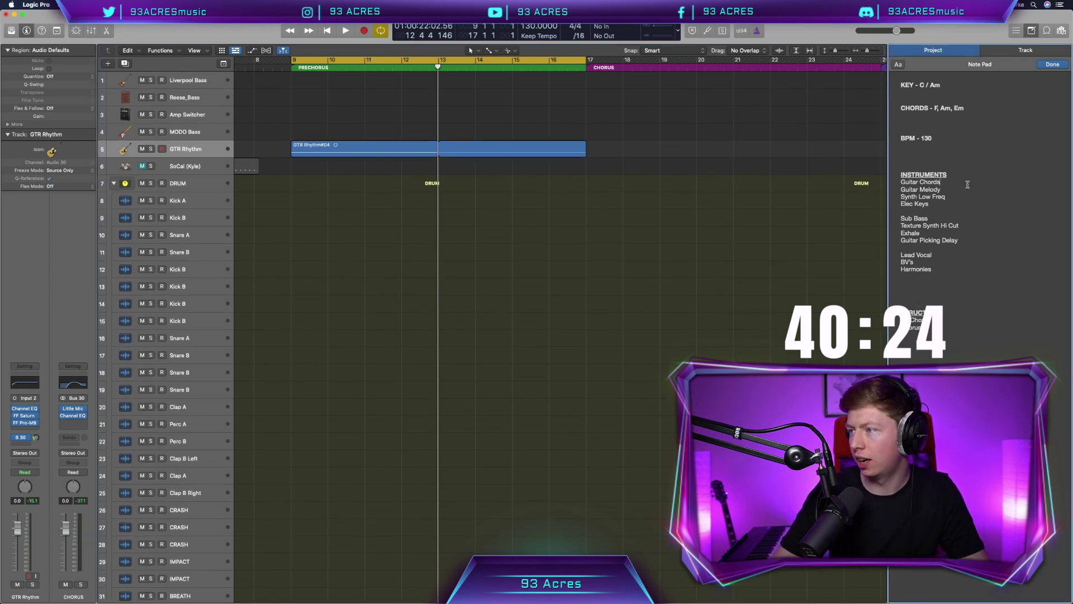
click(689, 232)
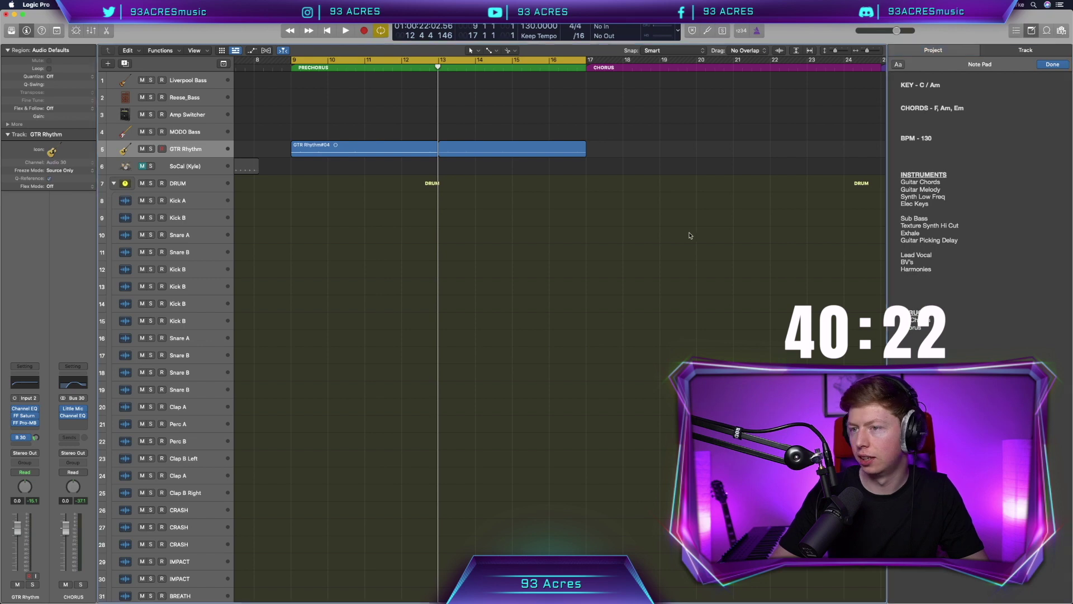
Create a software instrument track with the default patch below Amp Switcher and hide the Library
click(196, 116)
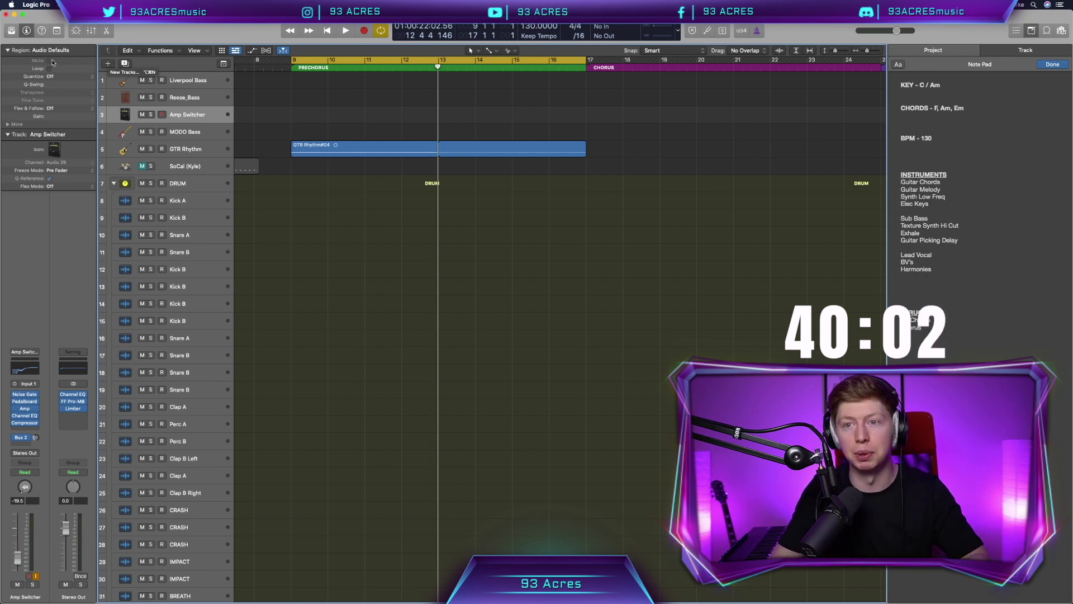
click(108, 63)
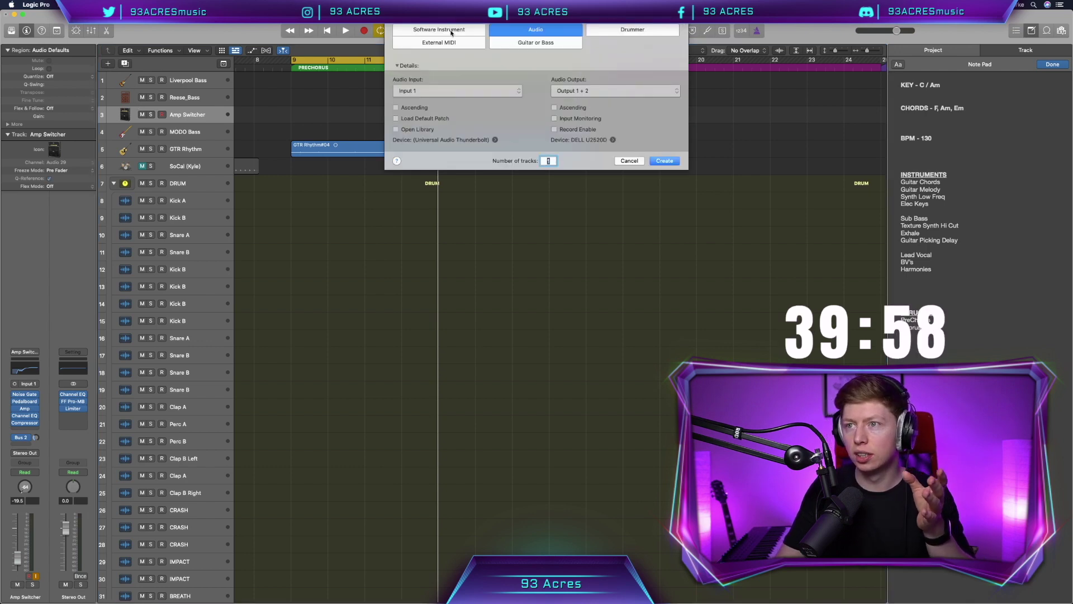
click(451, 32)
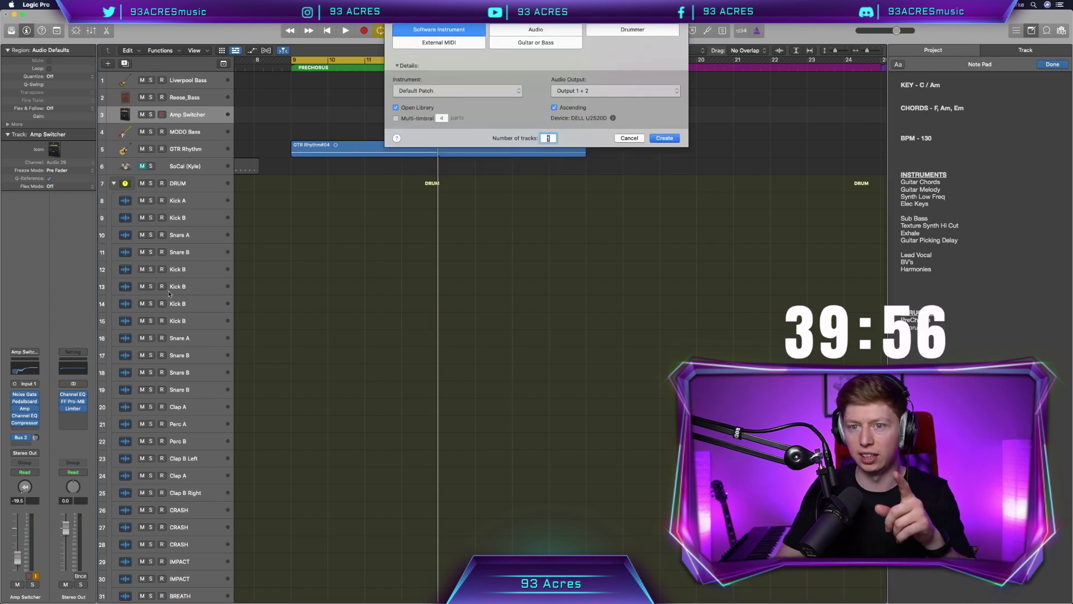
key(Return)
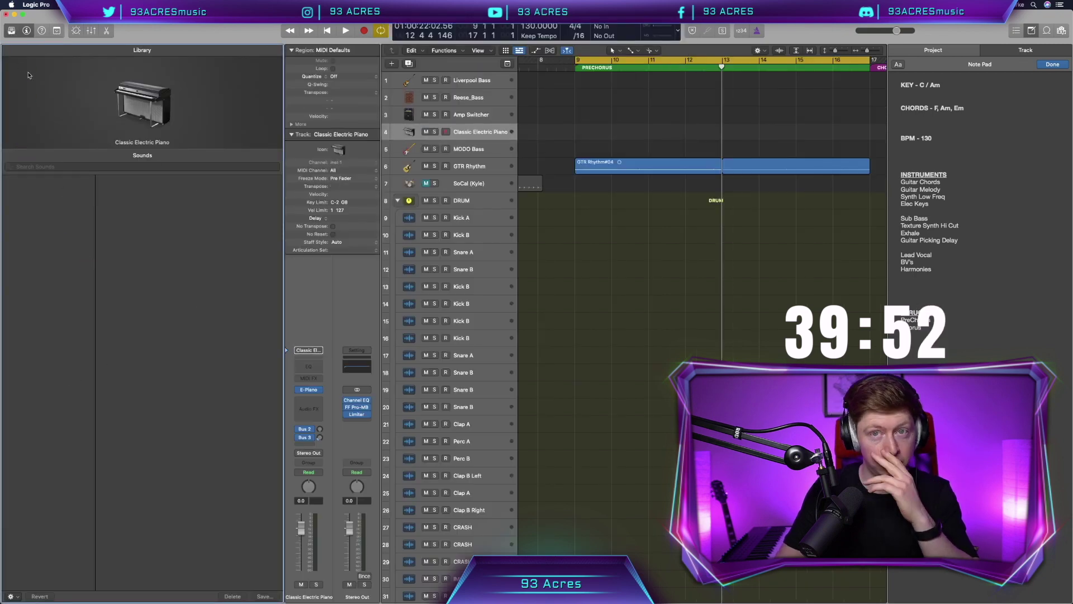
key(y)
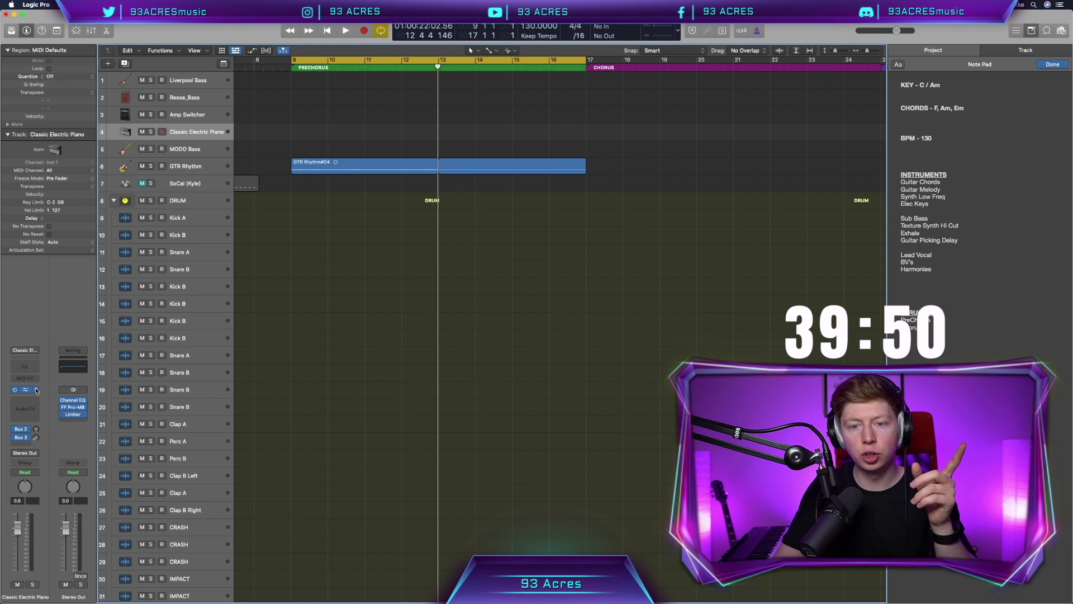
Replace the Classic Electric Piano track's instrument with Sampler (Multi-Sample)
click(37, 390)
mouse_move(93, 477)
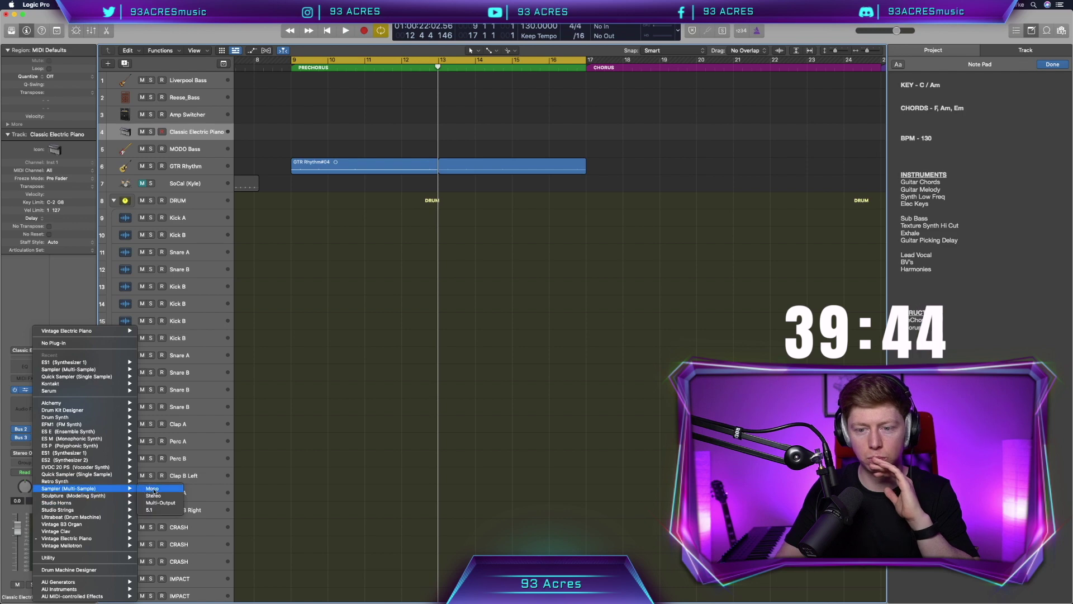
click(155, 491)
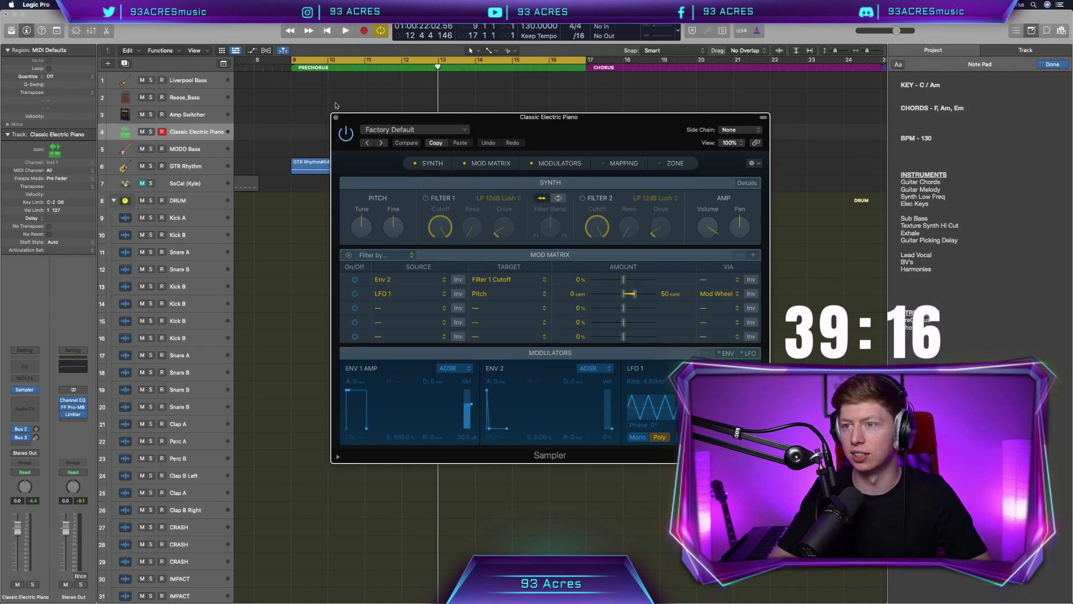
Change the Classic Electric Piano track's icon to a bass amp and its colour to orange-red
click(126, 133)
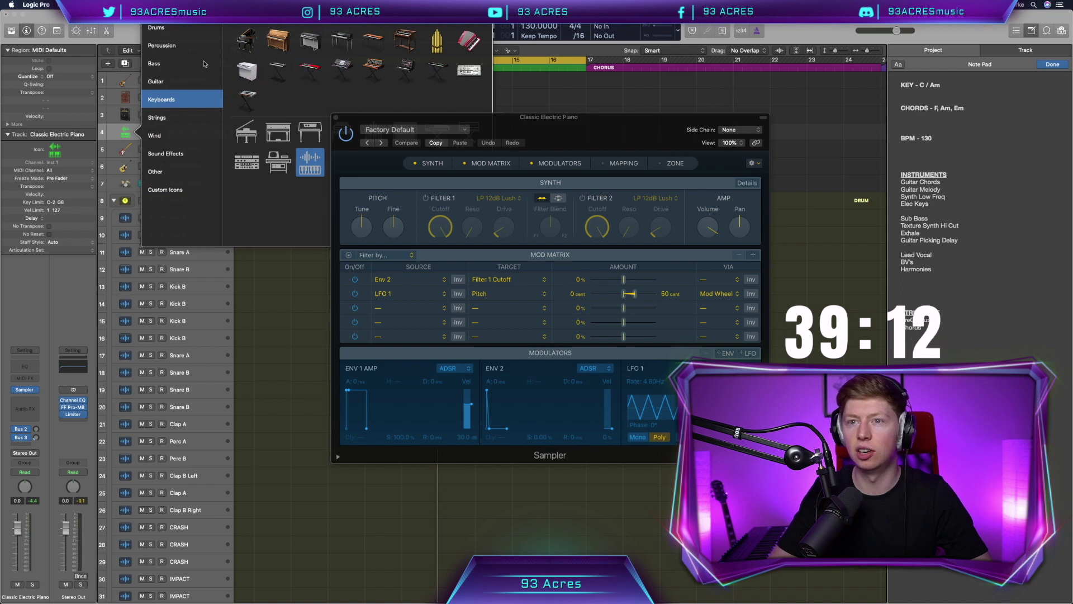
click(183, 63)
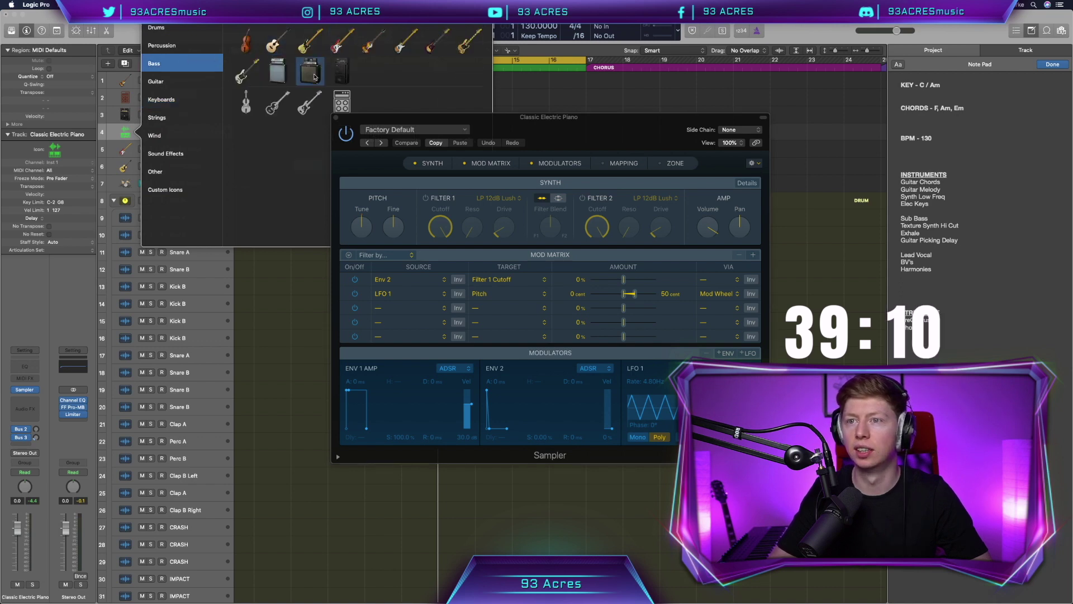
click(310, 71)
click(227, 129)
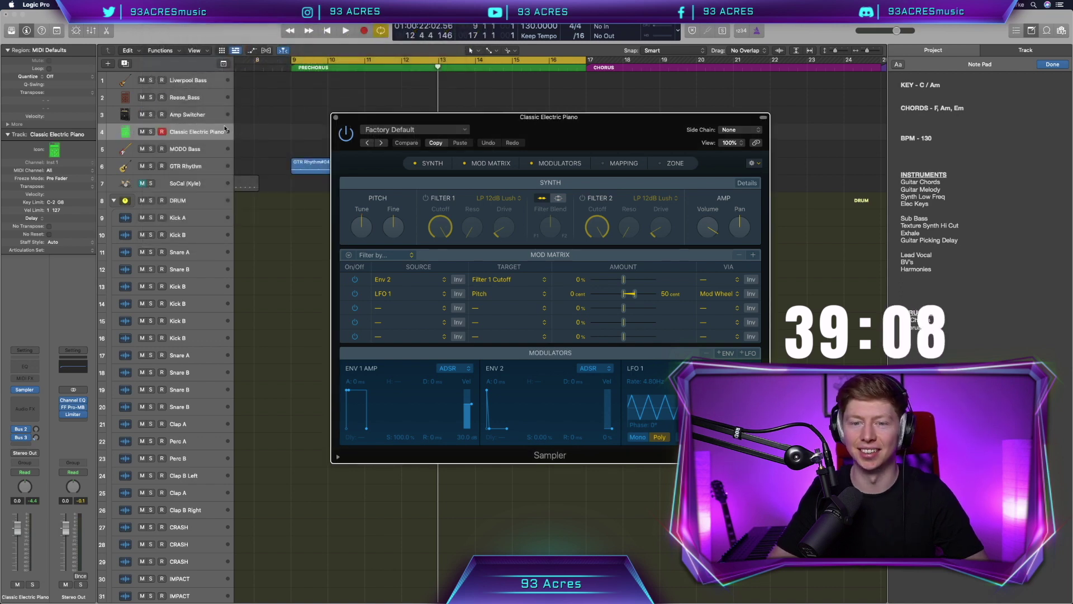
key(alt+c)
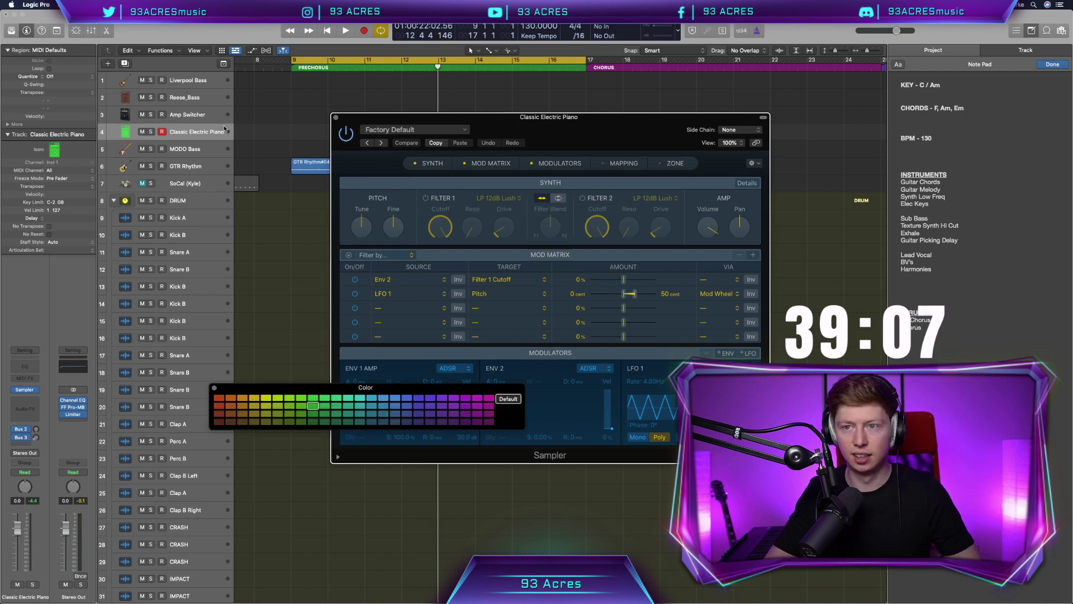
click(215, 388)
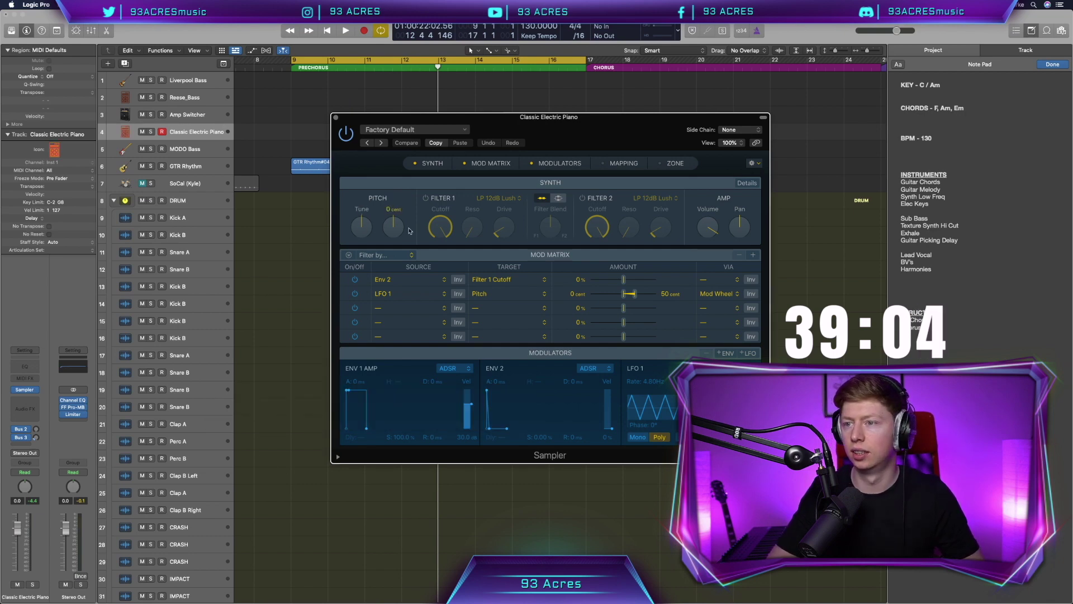
Adjust both Sampler envelopes, giving ENV 1 about 0.16 ms attack and 0.56 ms release, and lower the track to -5.0 dB
drag(366, 430, 369, 431)
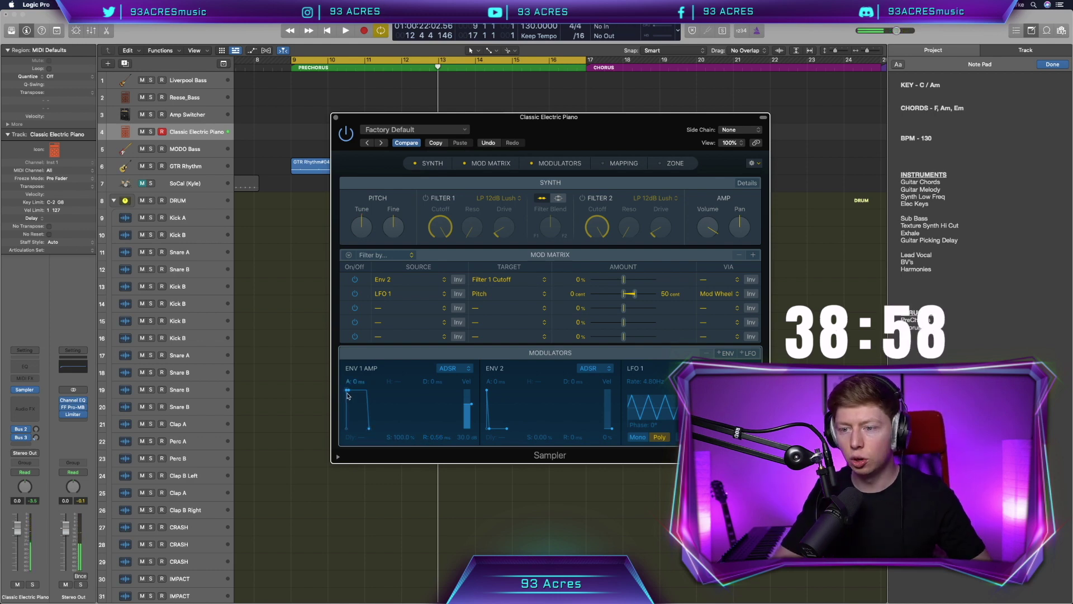
drag(347, 393, 349, 393)
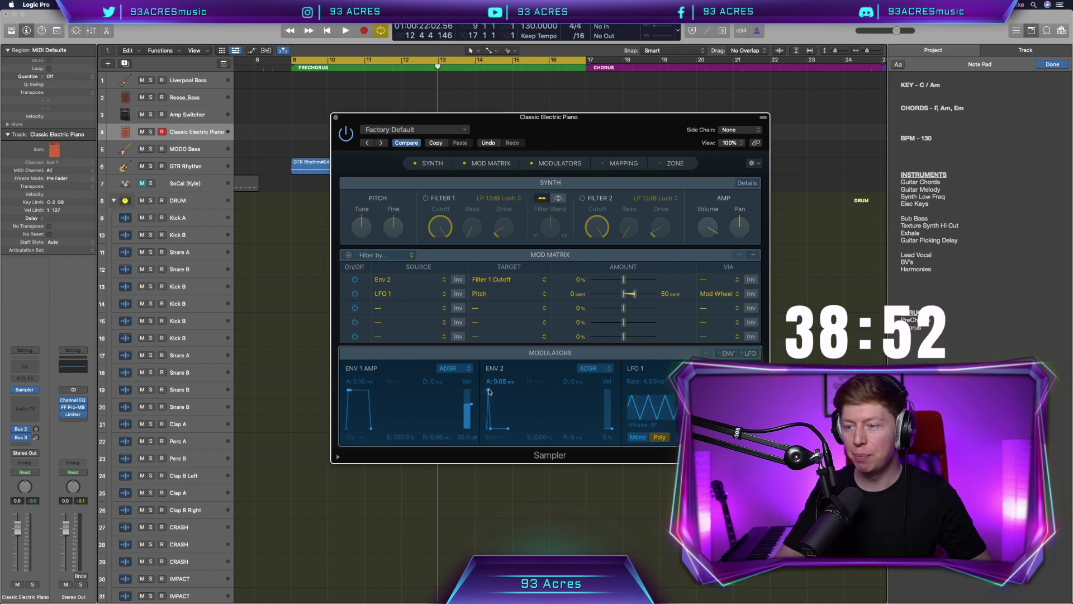
click(494, 432)
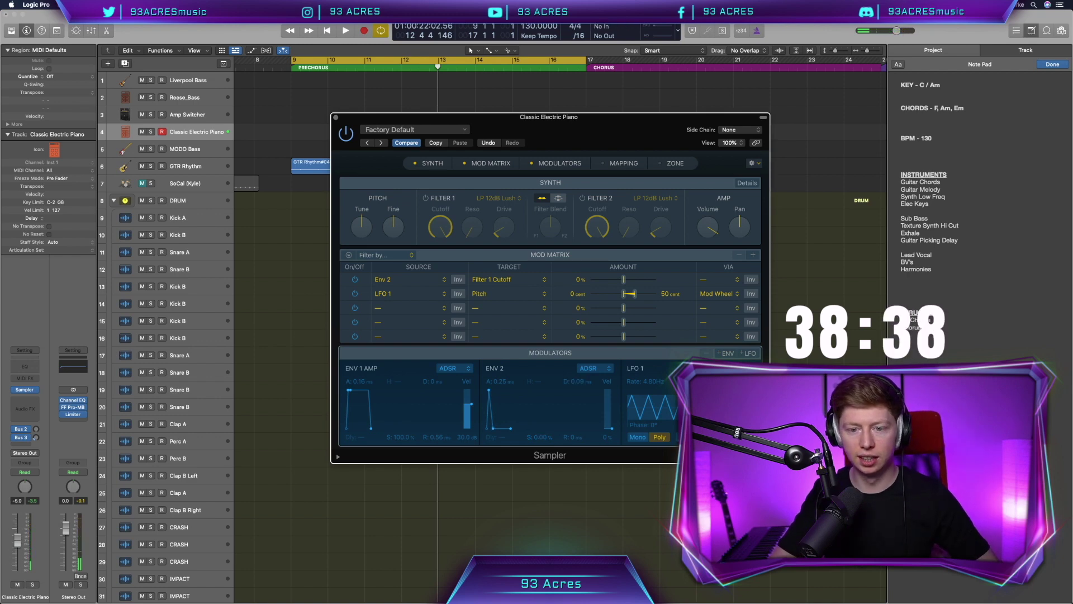
drag(19, 538, 19, 530)
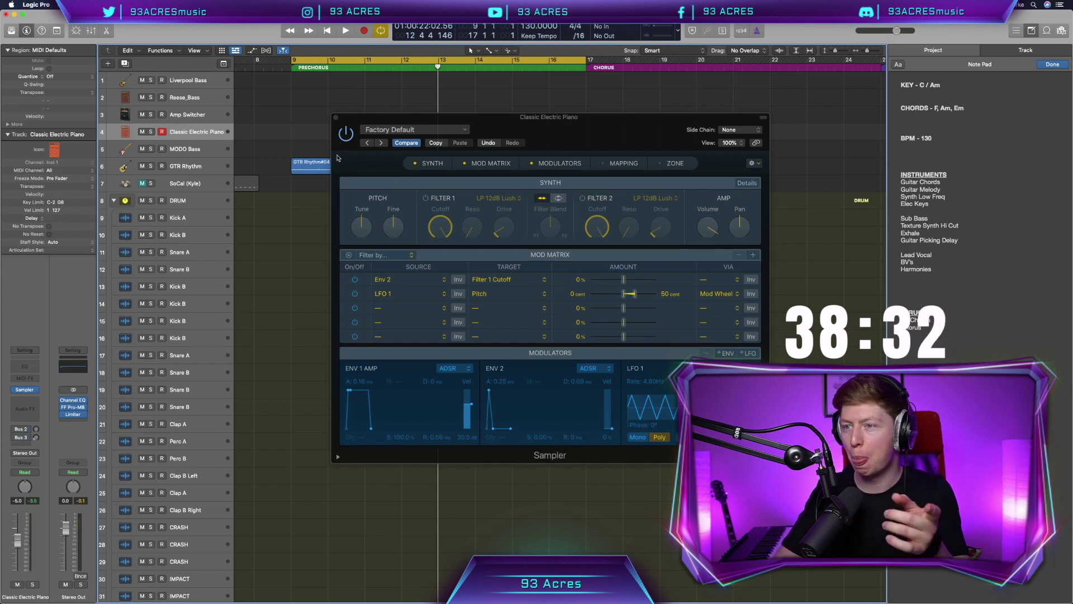
click(336, 118)
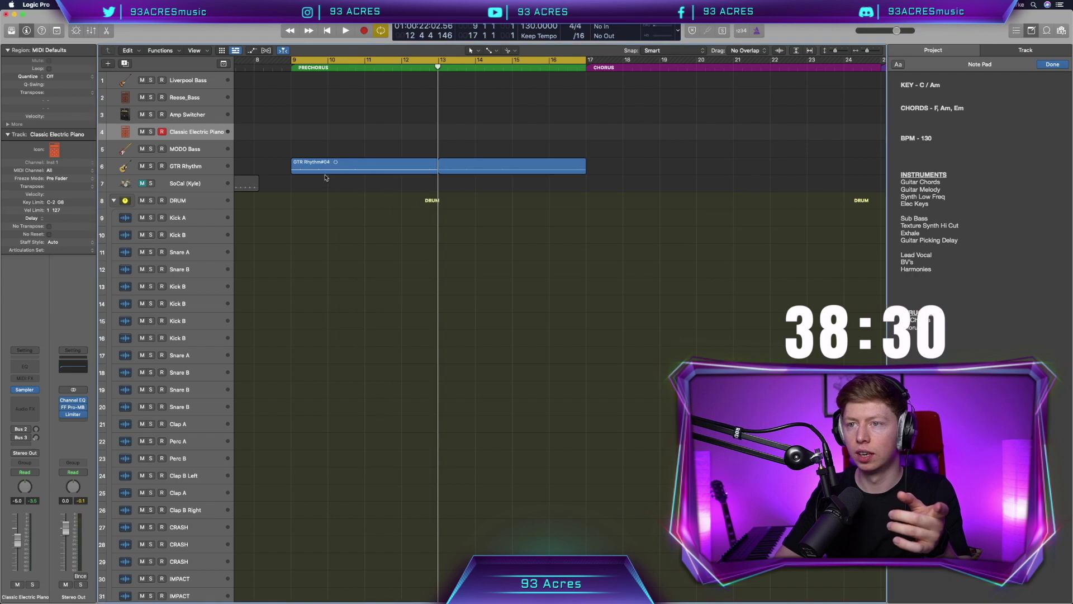
Extend the cycle start back to bar 8 and record a low synth part on the Classic Electric Piano track across the prechorus
scroll(325, 197, left, 2)
scroll(326, 197, left, 1)
drag(320, 59, 285, 59)
click(366, 171)
click(372, 194)
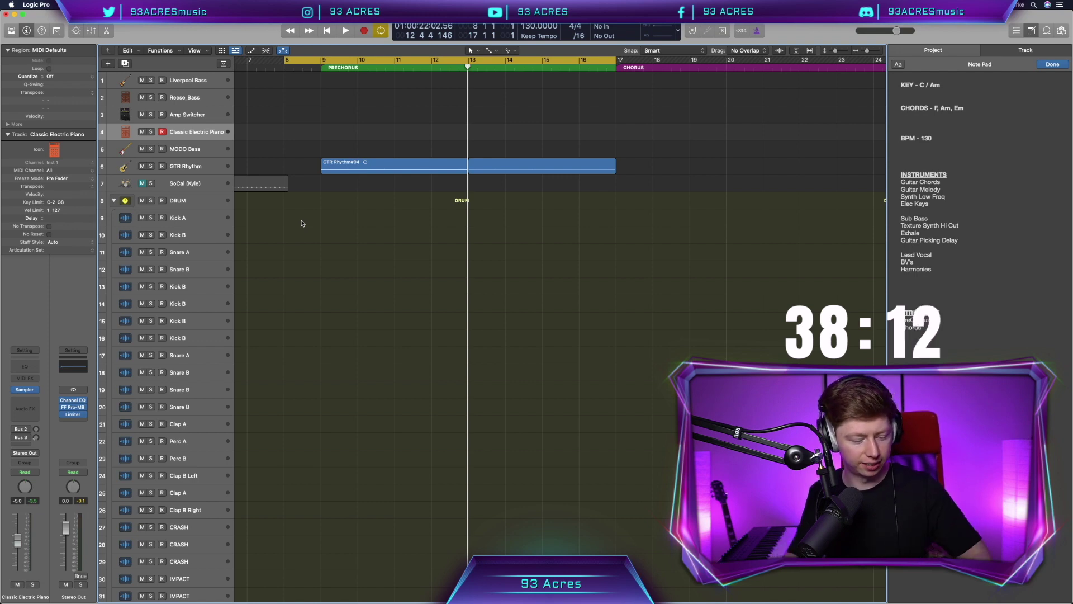
key(space)
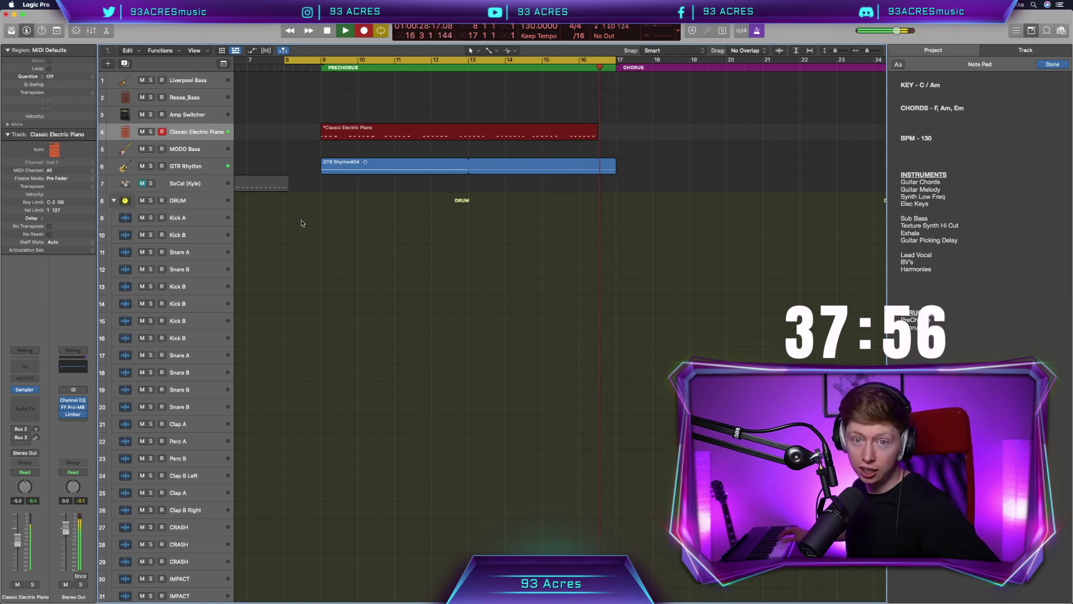
key(space)
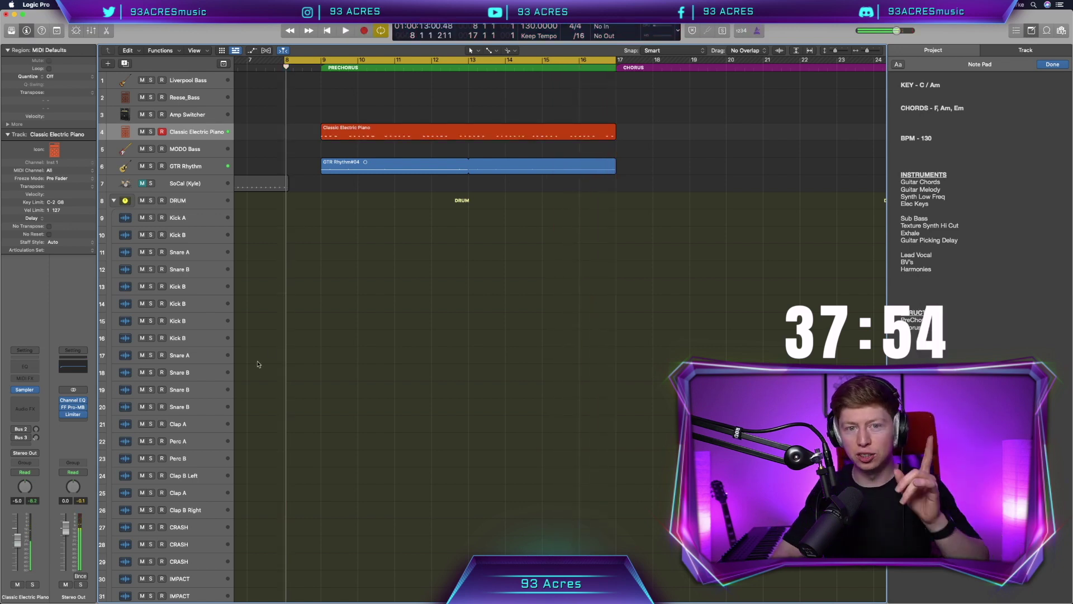
Open the recorded prechorus region in the Piano Roll and quantize all its notes to 1/16 Note
click(369, 131)
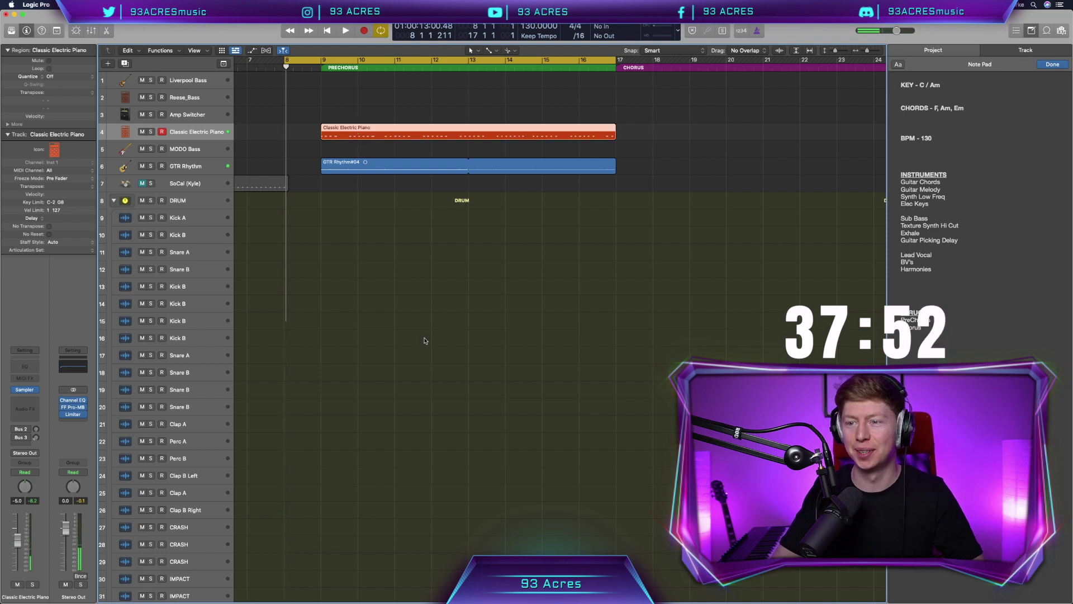
key(e)
key(z)
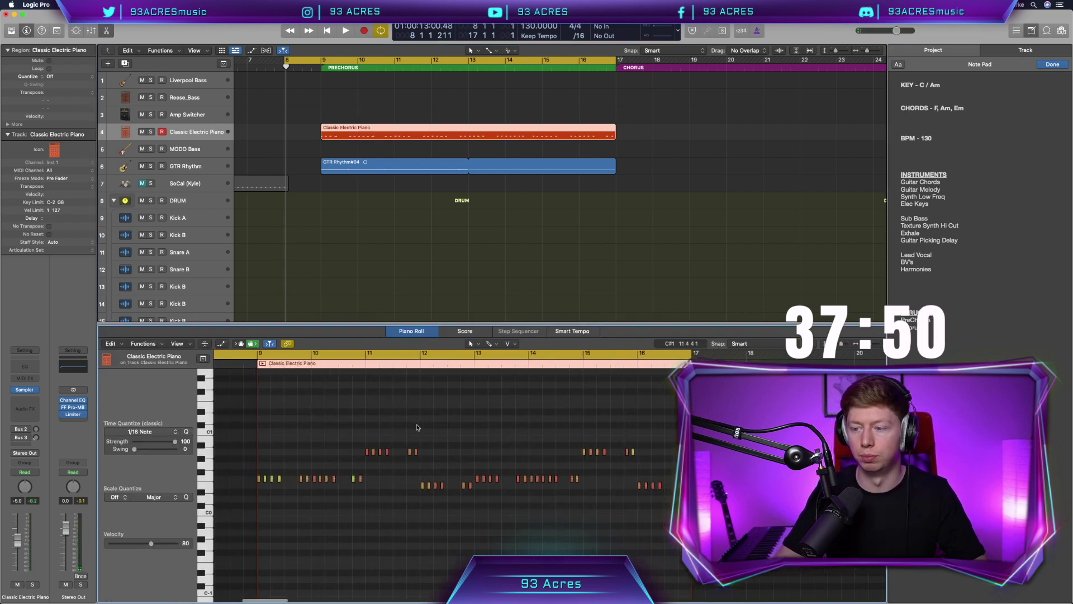
key(super+a)
key(q)
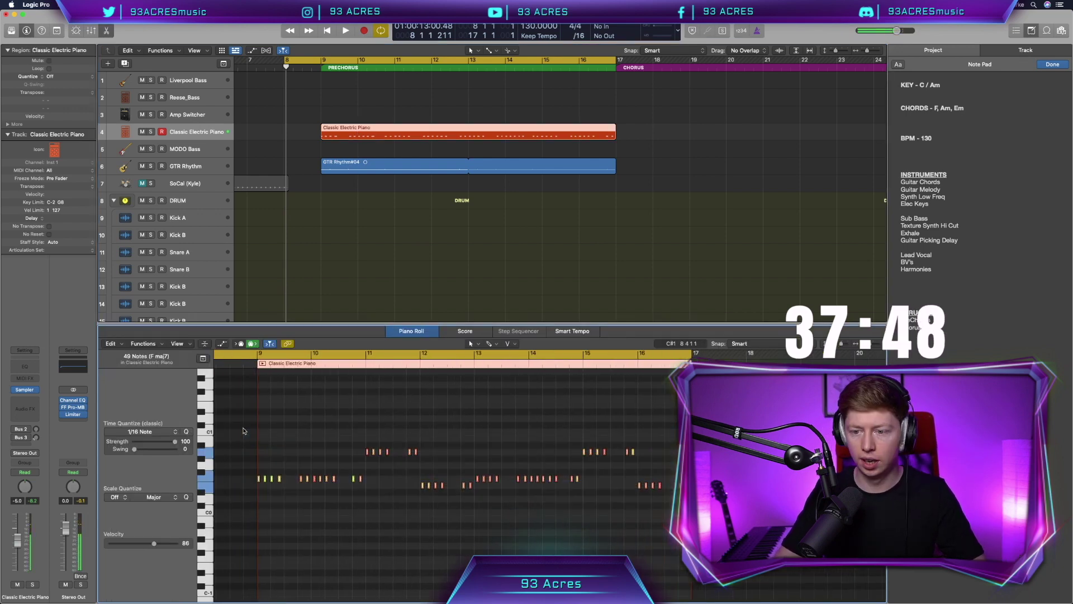
Use MIDI Transform to give all the notes a Fixed Velocity of 100 and a Fixed Note Length of 0 0 1 0
click(154, 345)
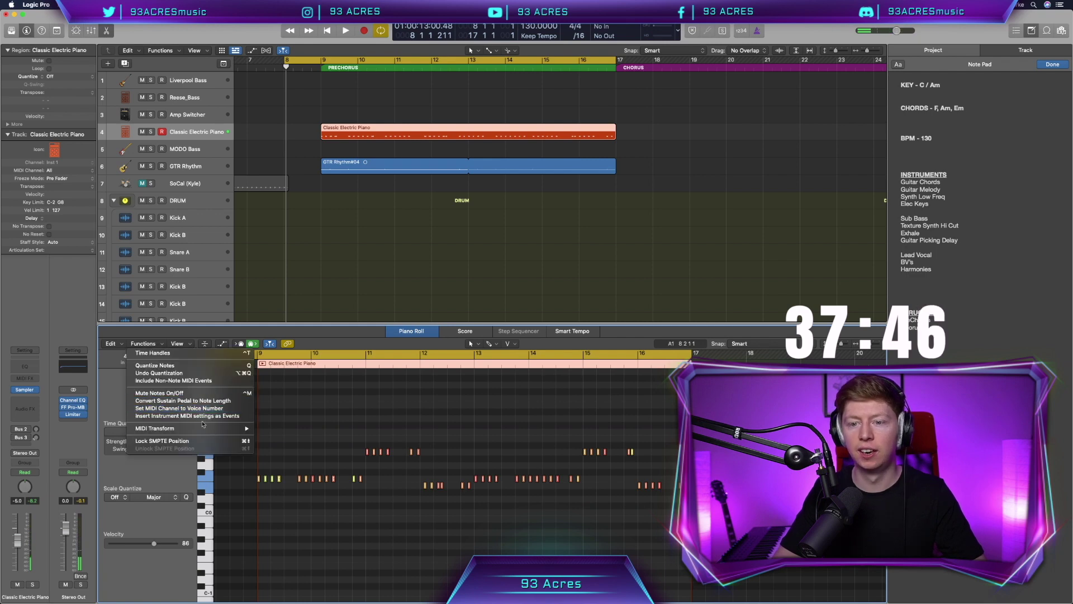
click(290, 429)
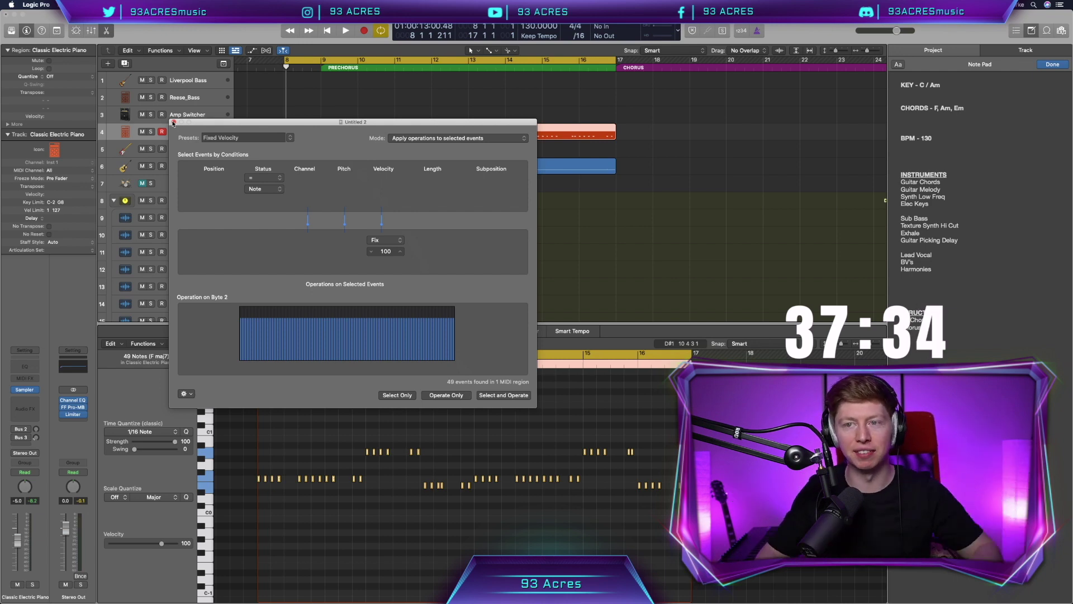
click(283, 135)
click(335, 285)
click(288, 138)
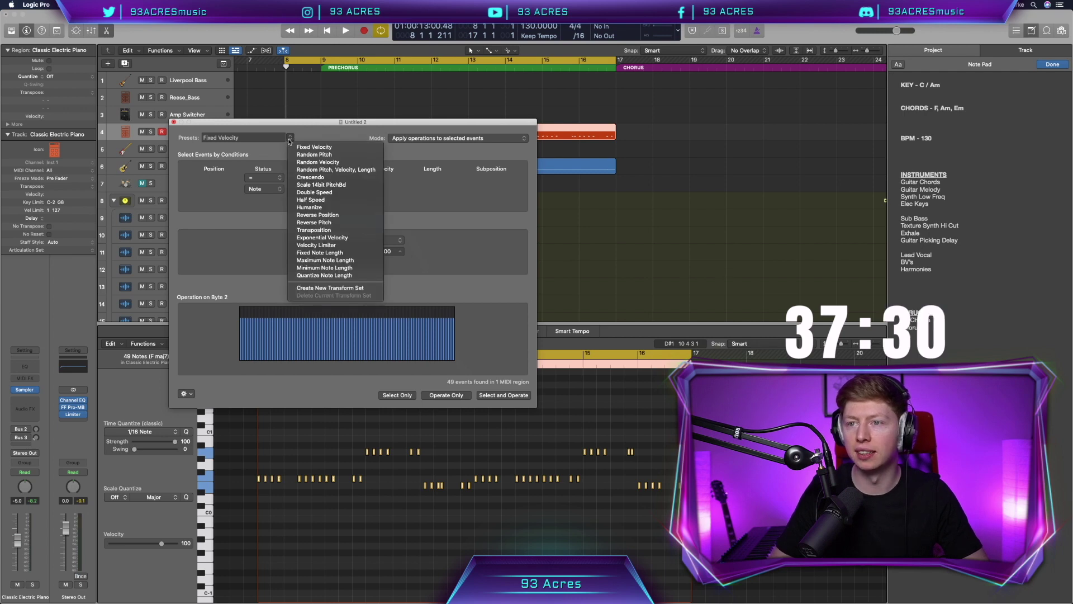
click(336, 247)
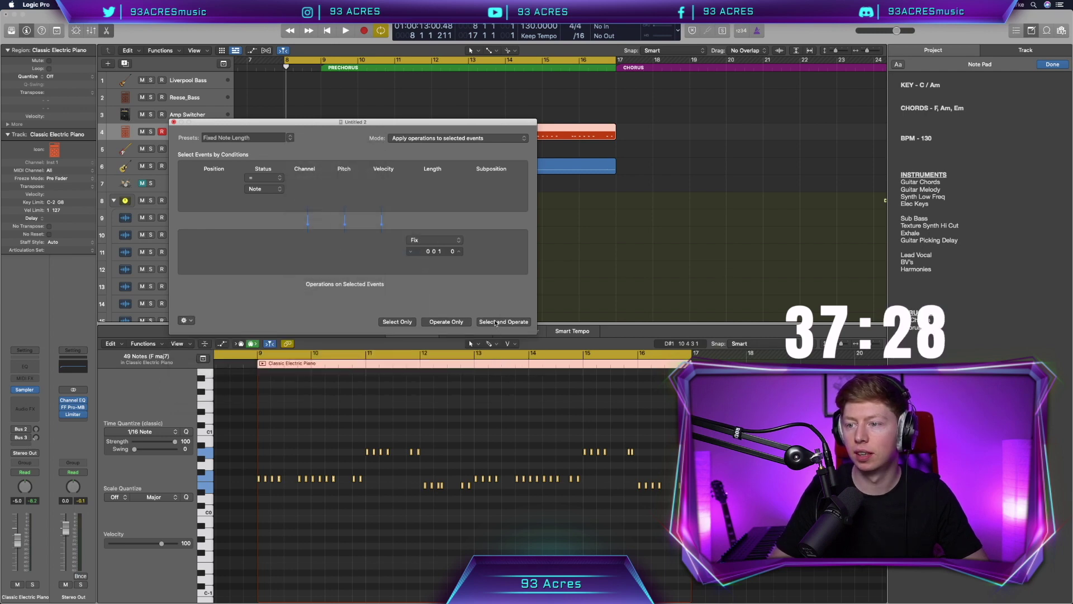
Set the cycle to bars 9 through 17 and lower the Classic Electric Piano track to about -14.2 dB during playback
key(space)
key(space)
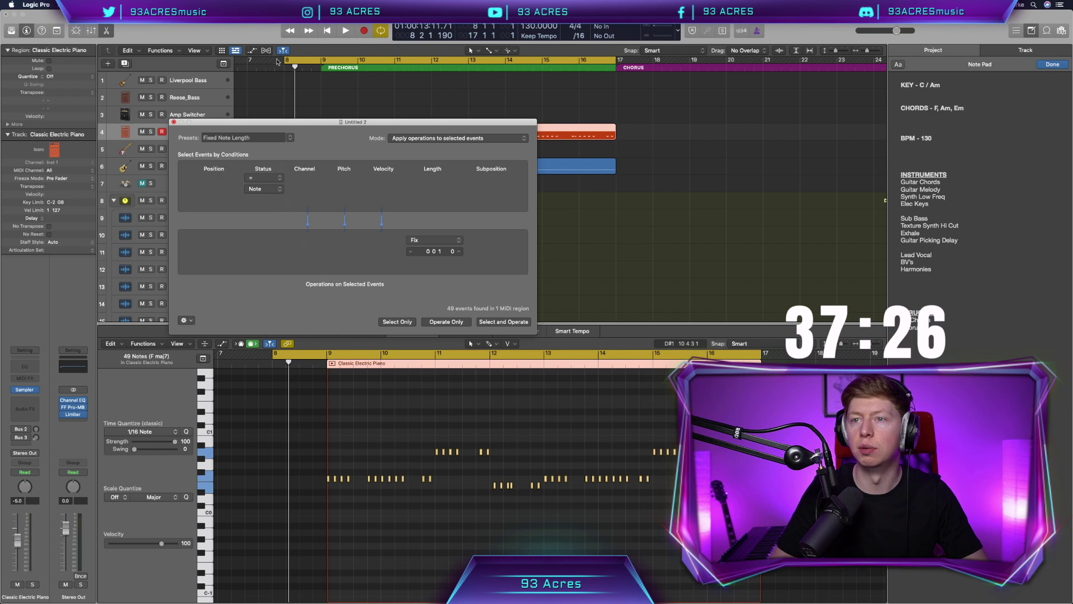
drag(287, 61, 323, 61)
key(space)
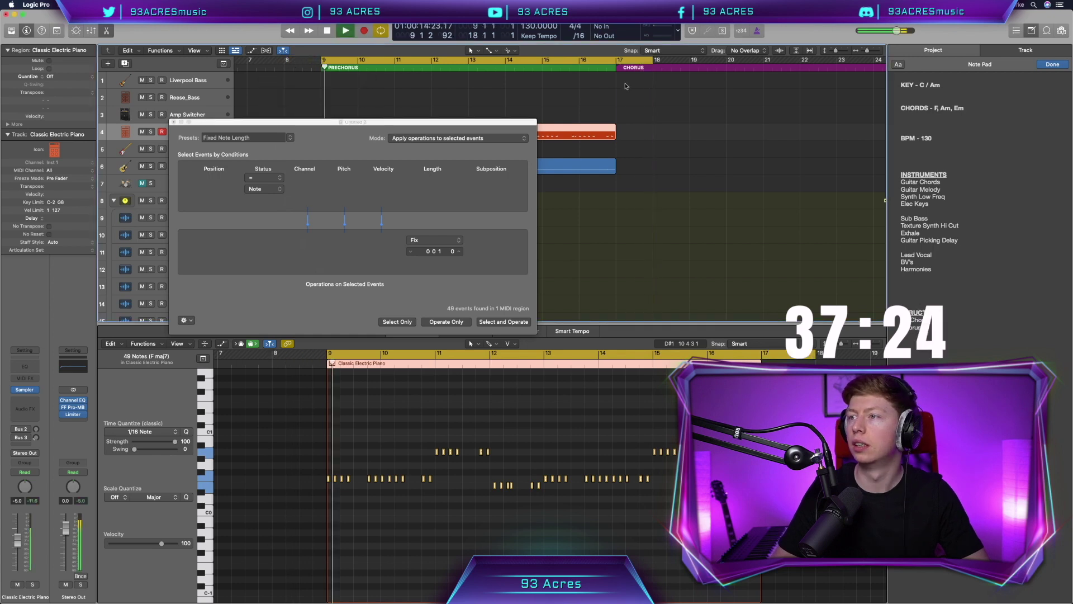
drag(654, 60, 616, 60)
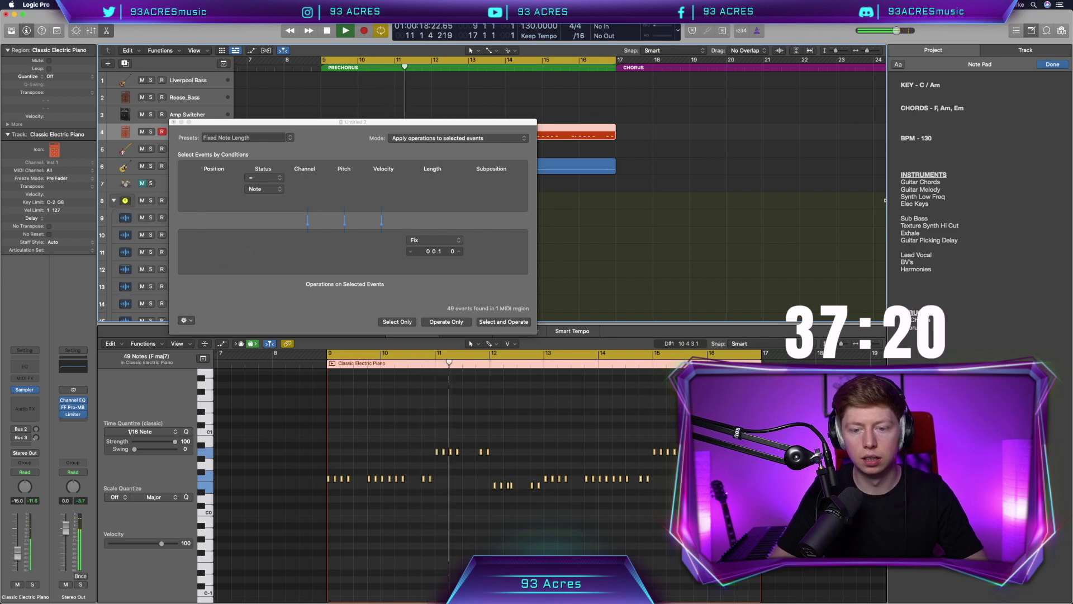
key(space)
Retime the E0 notes in bar 12 so the first four are evenly spaced from the bar's downbeat, checking with playback
click(469, 451)
scroll(478, 464, up, 3)
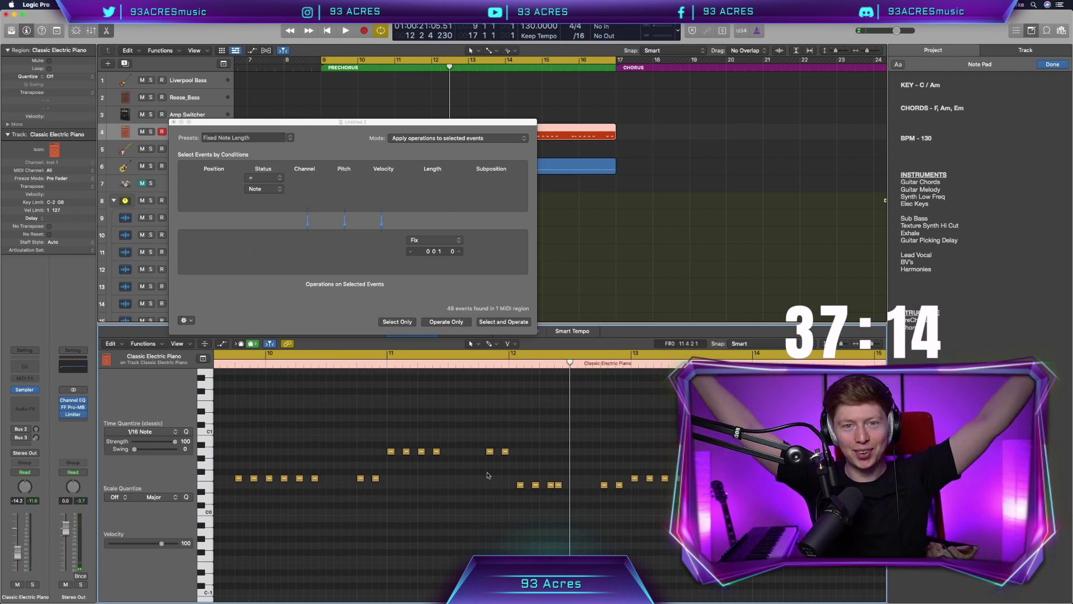
scroll(489, 475, down, 3)
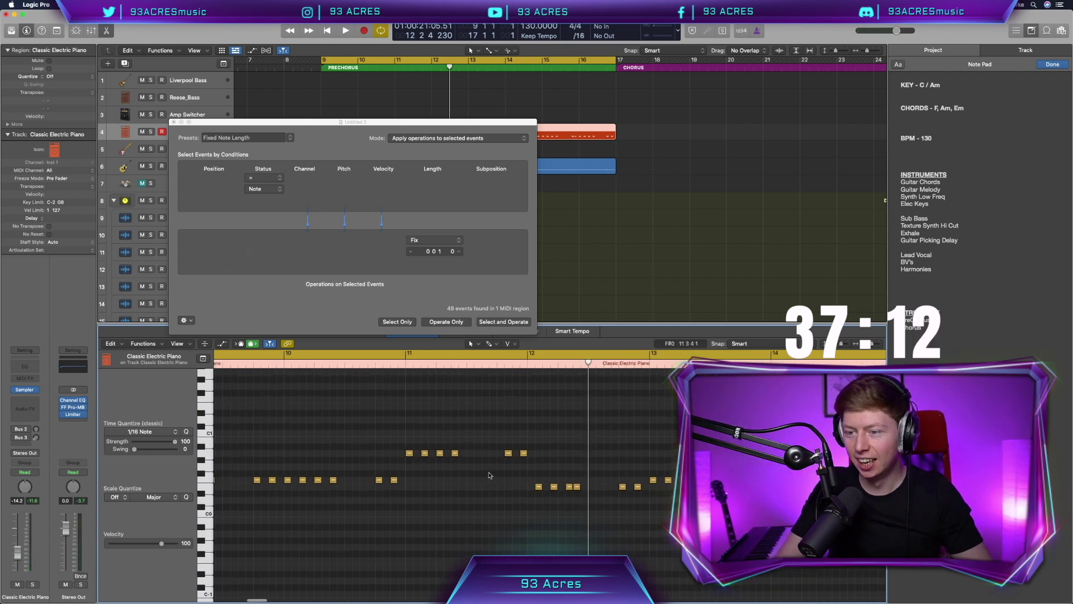
scroll(489, 475, left, 1)
scroll(489, 476, right, 10)
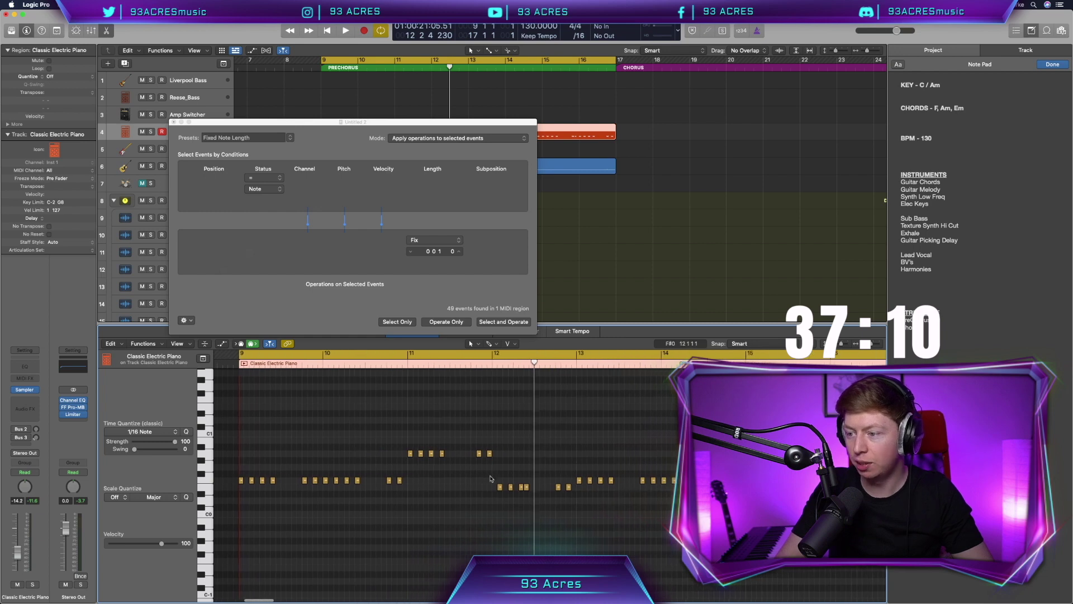
mouse_move(495, 505)
mouse_down()
mouse_move(578, 490)
mouse_move(399, 438)
mouse_move(412, 458)
mouse_move(479, 492)
mouse_move(496, 486)
mouse_up()
key(Delete)
click(411, 453)
scroll(569, 486, right, 2)
key(space)
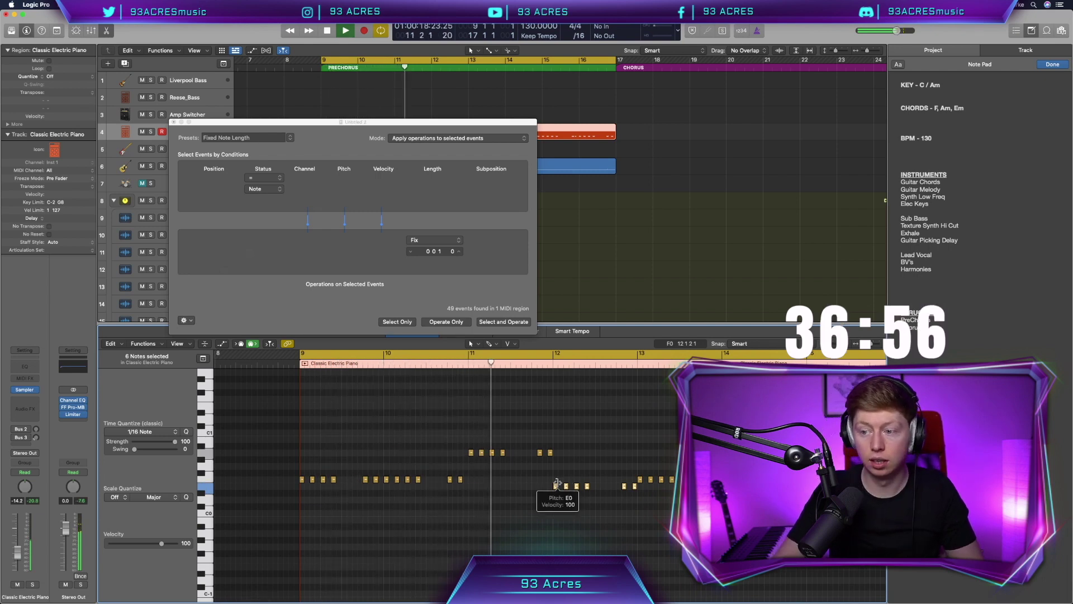
key(space)
Move the last two upper notes of bar 11 a sixteenth earlier and play back the result
click(539, 452)
drag(539, 453, 533, 453)
click(384, 432)
key(space)
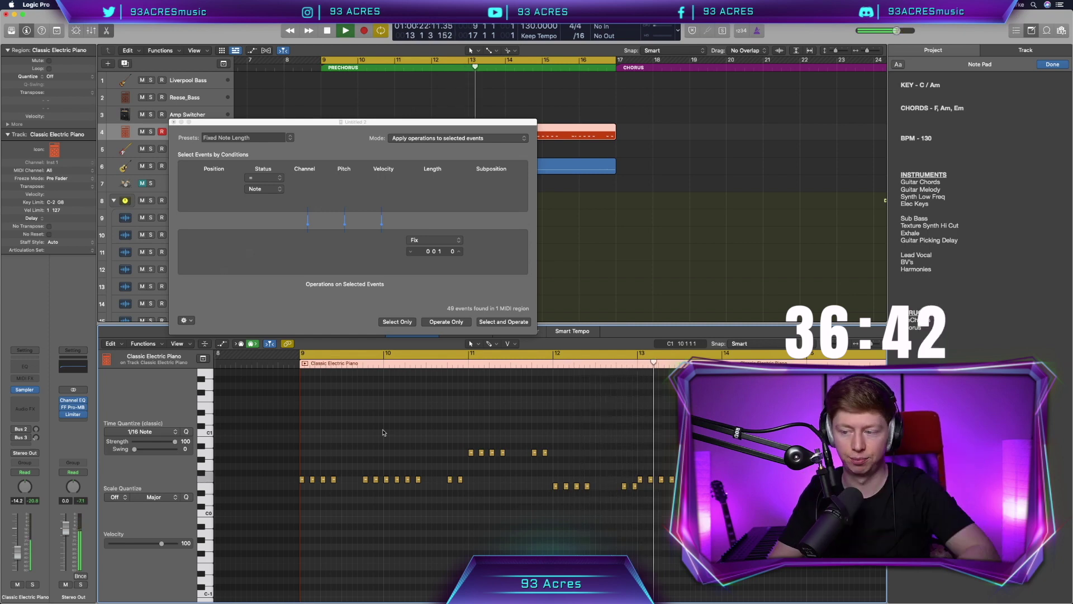
key(space)
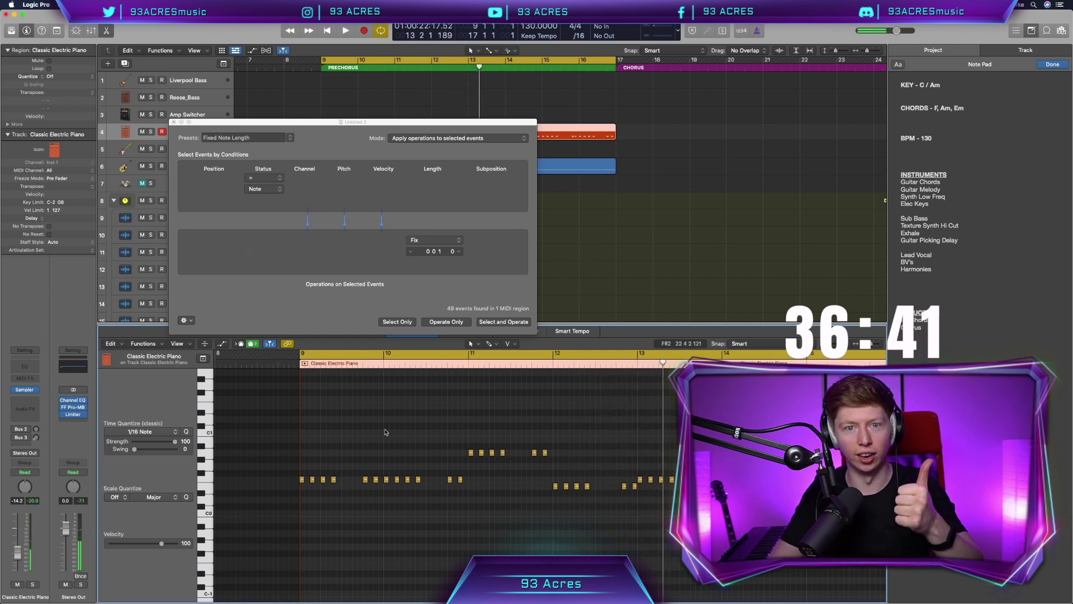
Close the transform window and the note editor, and save the project as "Your Power - Billie Eilish"
click(173, 121)
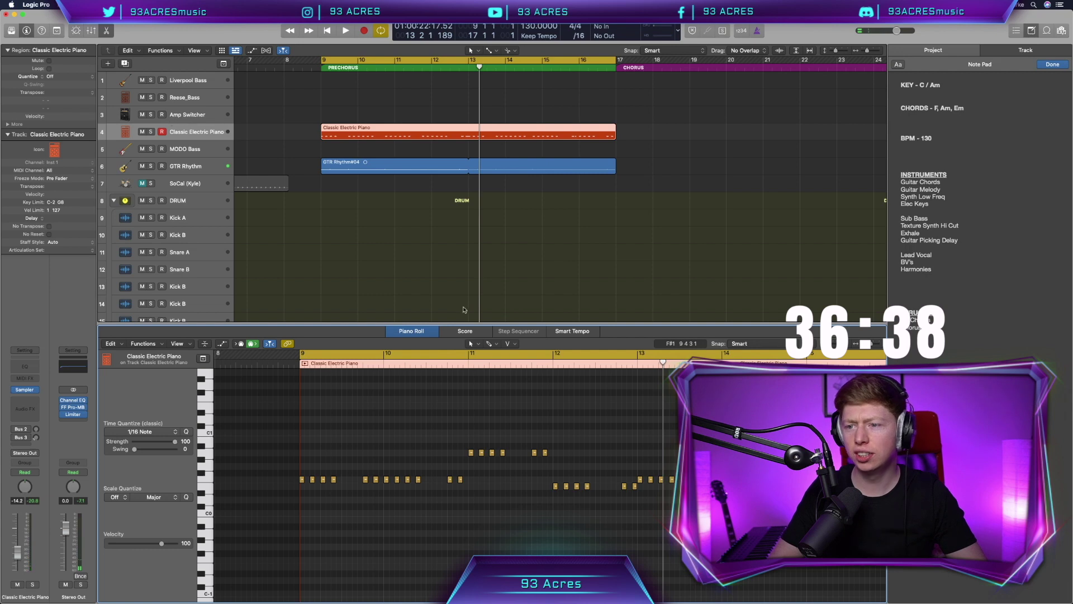
key(e)
click(401, 301)
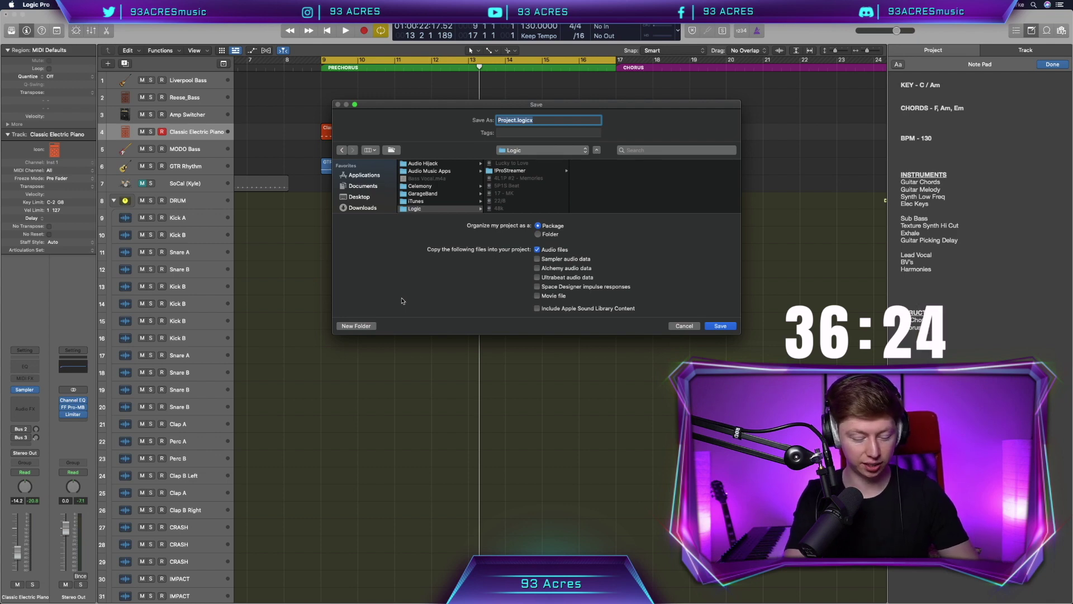
text(r Power)
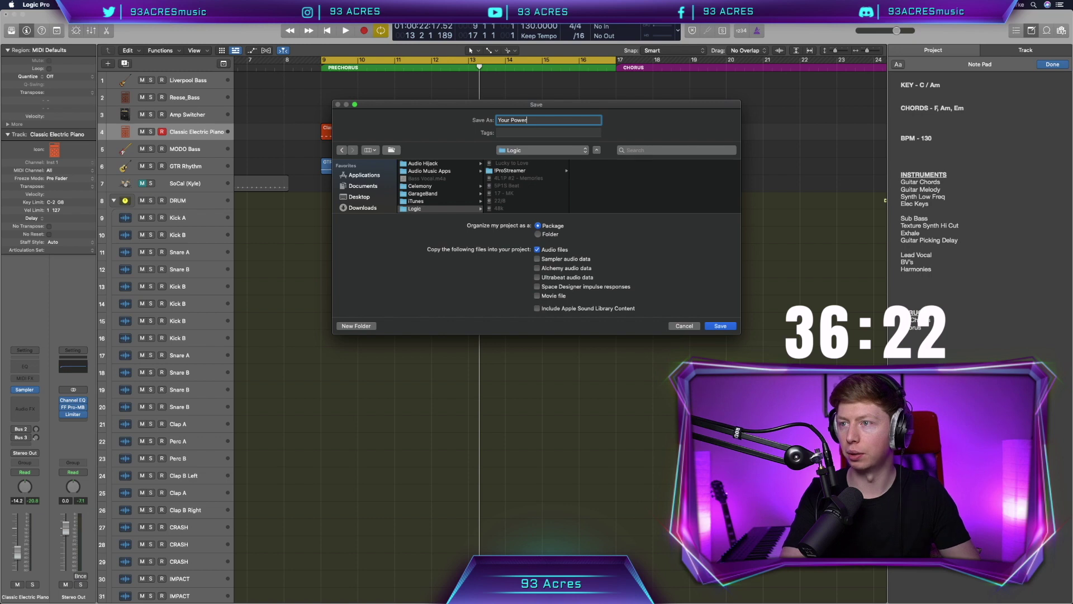
text( Billie Eilish)
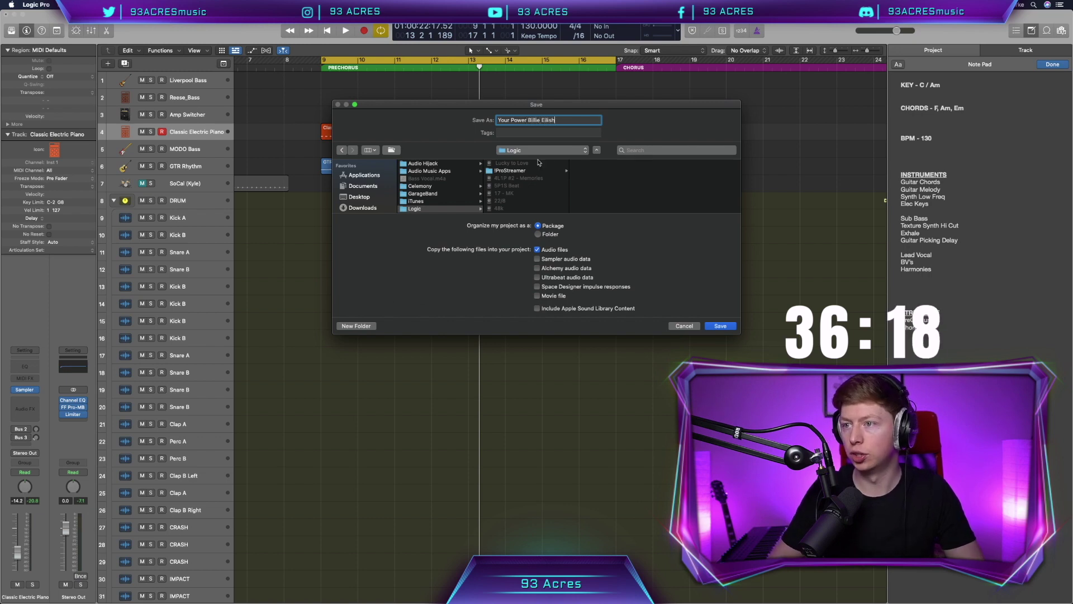
click(527, 121)
text(-)
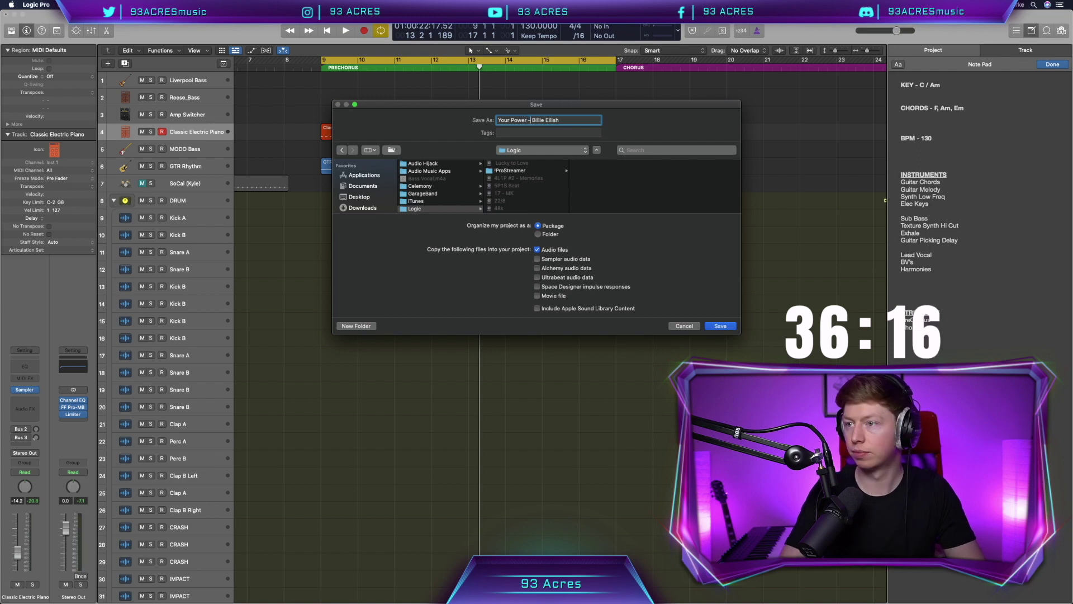
click(726, 328)
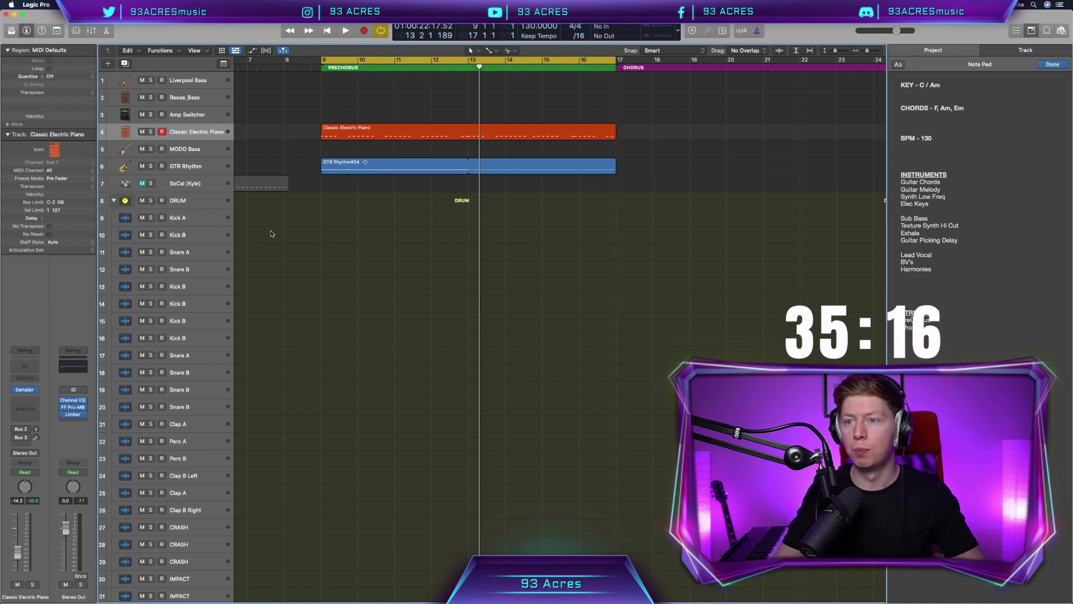
Collapse the DRUM track stack and move it to the top of the track list
click(113, 200)
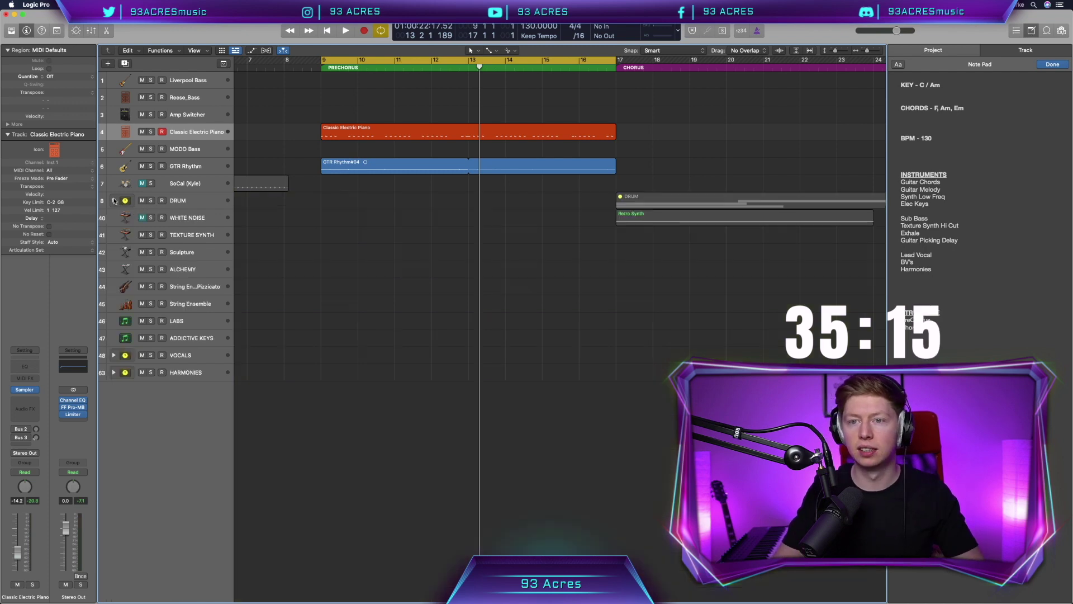
click(196, 202)
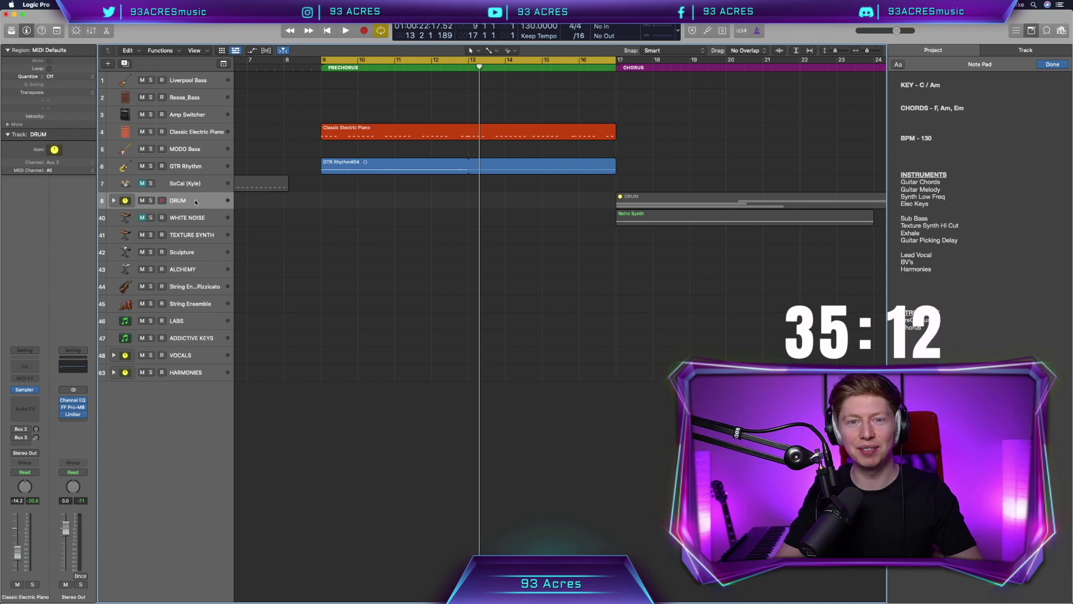
drag(190, 200, 190, 78)
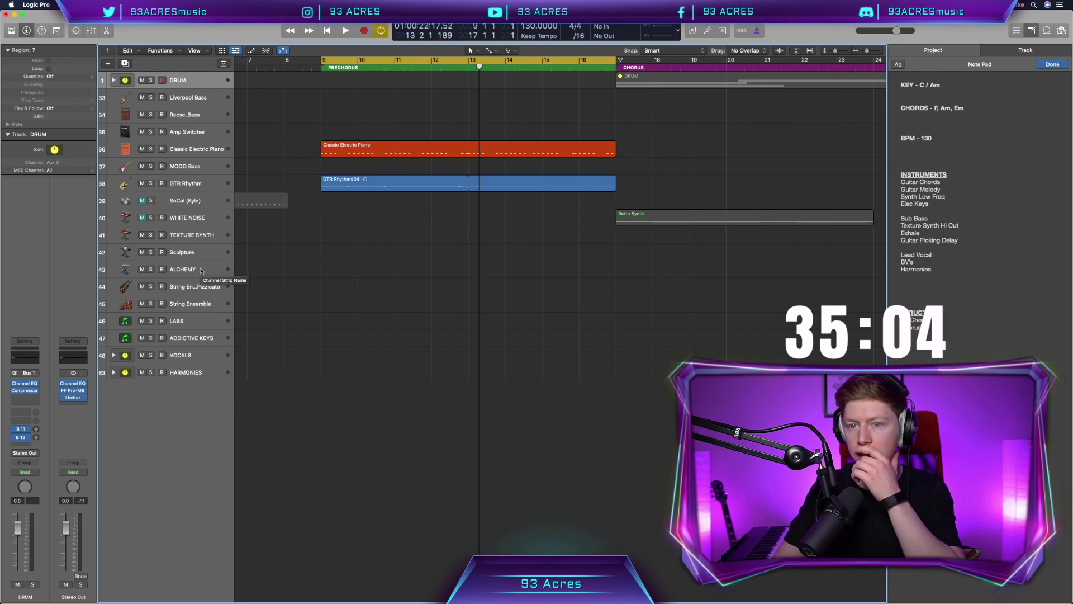
Add one software instrument track with the default patch below TEXTURE SYNTH and hide the Library
click(188, 338)
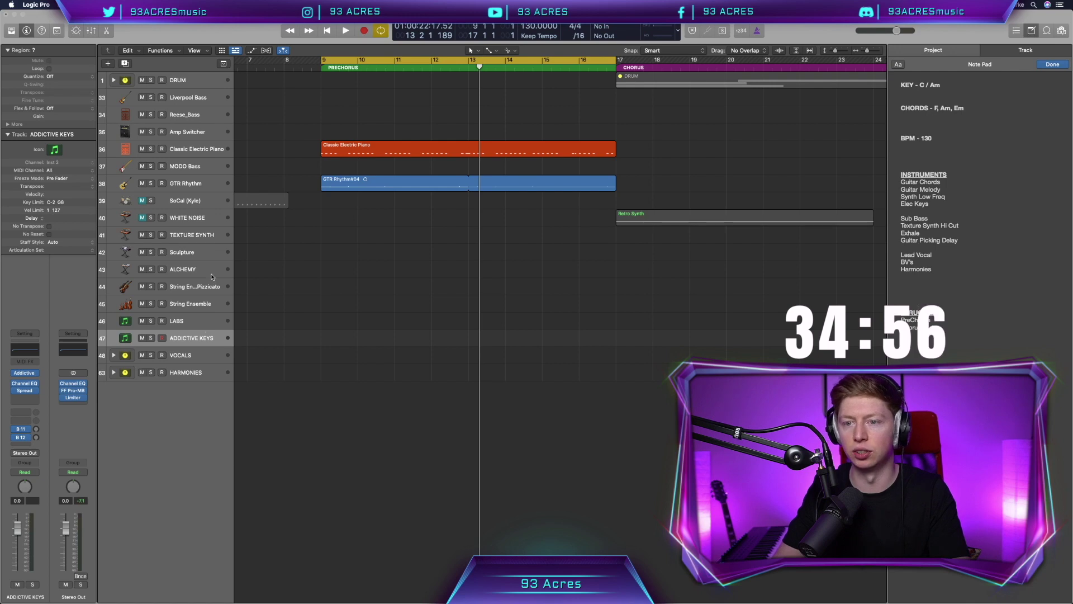
click(204, 236)
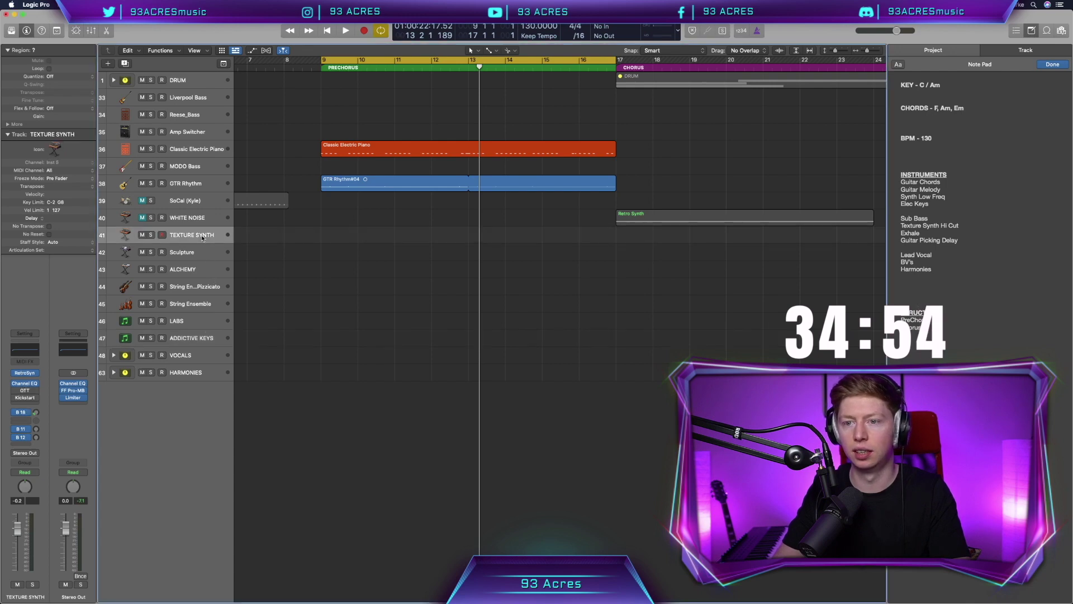
click(108, 63)
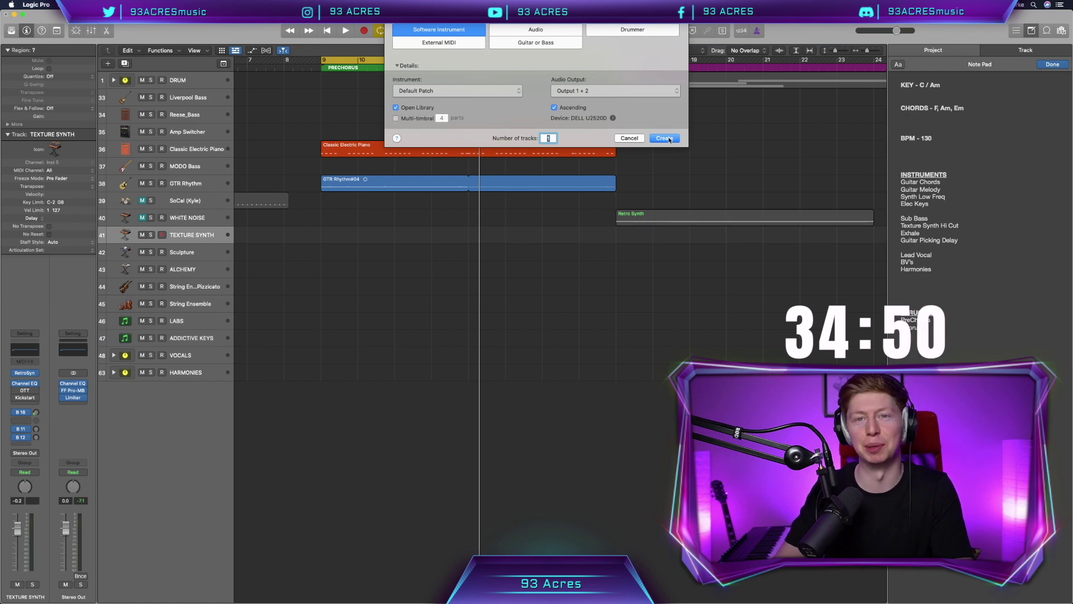
click(665, 139)
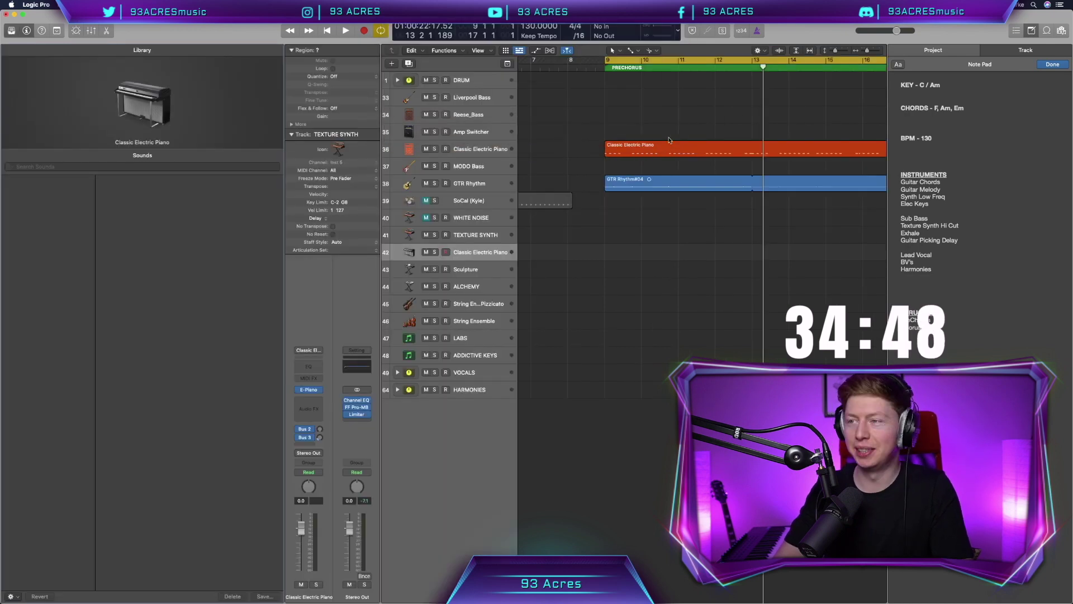
key(y)
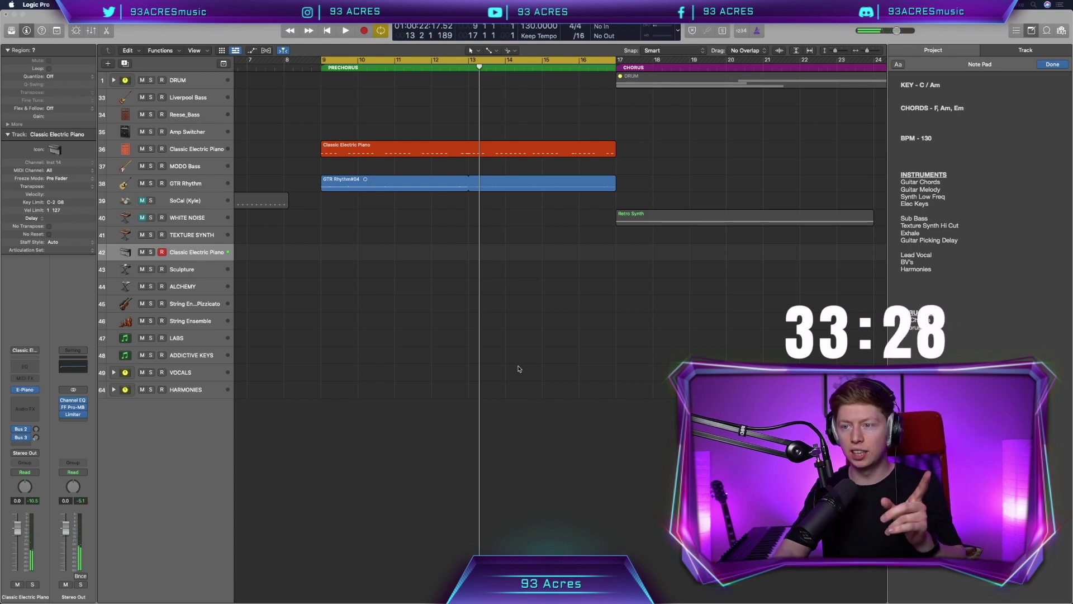
Extend the cycle start back to bar 8 and record an electric piano part on the new track over bars 9 to 13
scroll(384, 363, left, 1)
drag(334, 61, 297, 60)
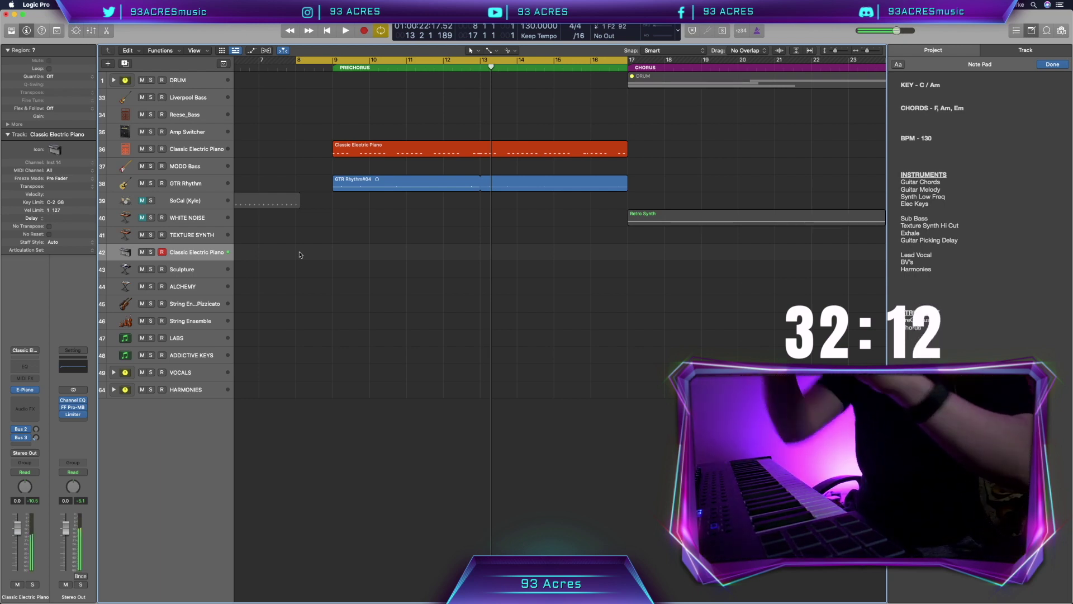
key(r)
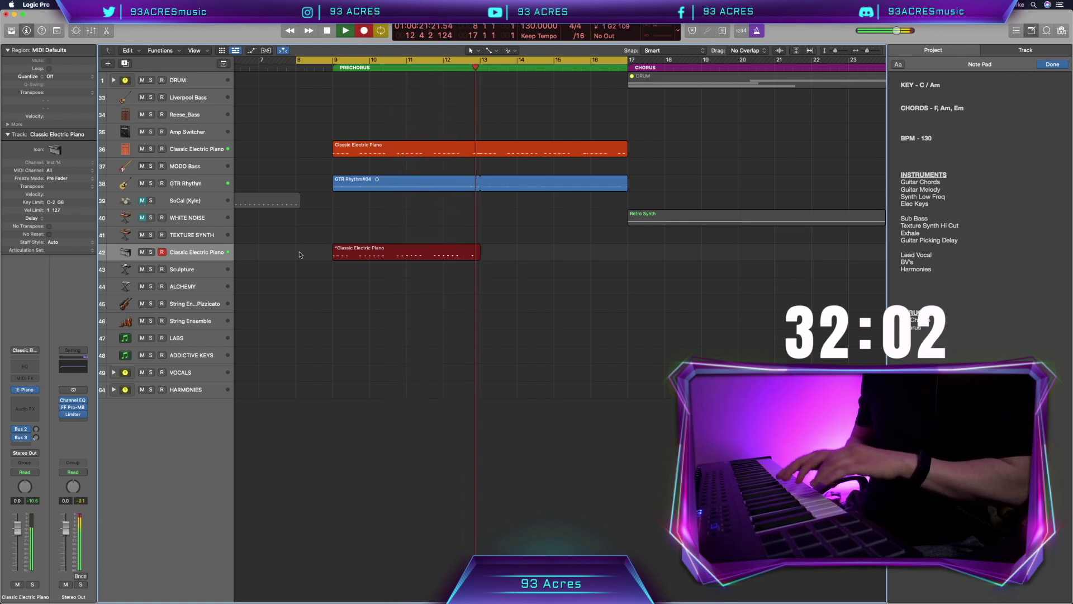
key(space)
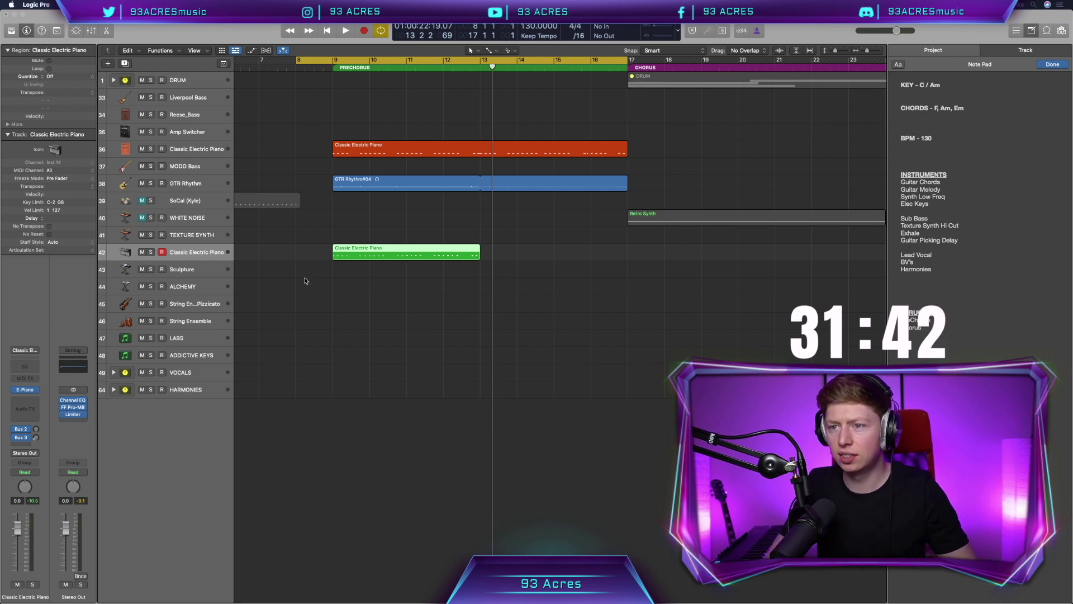
Set the cycle to bars 9 through 13 and lower the new electric piano track to about -9.4 dB during playback
click(283, 318)
click(355, 62)
drag(335, 60, 480, 60)
key(space)
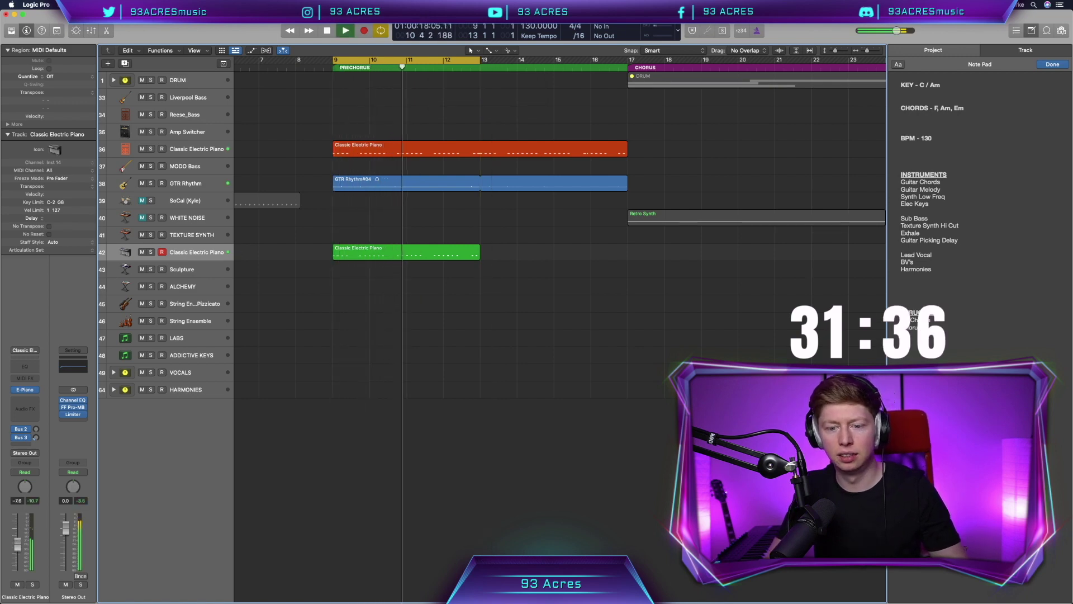
Open the newly recorded region in the Piano Roll, select all its notes and quantize them to 1/8 Note
double_click(401, 248)
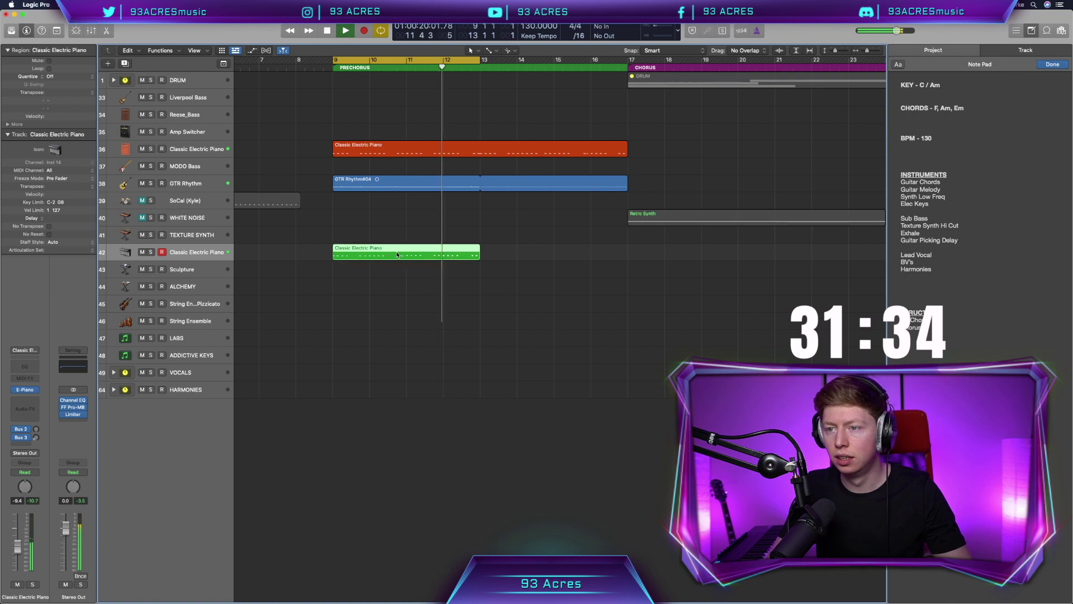
key(space)
drag(668, 520, 281, 428)
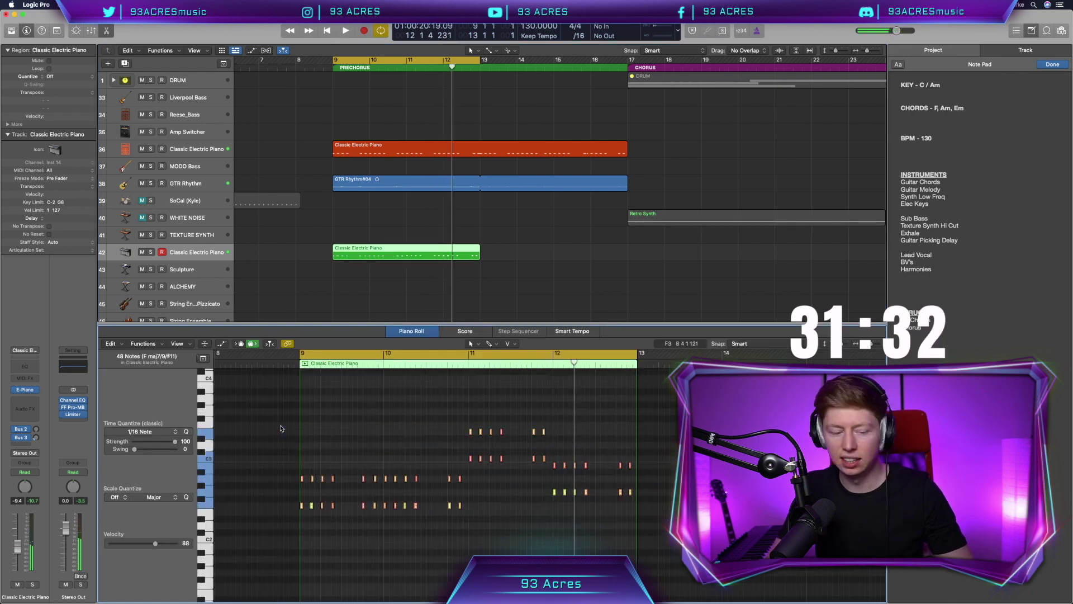
click(156, 433)
click(150, 476)
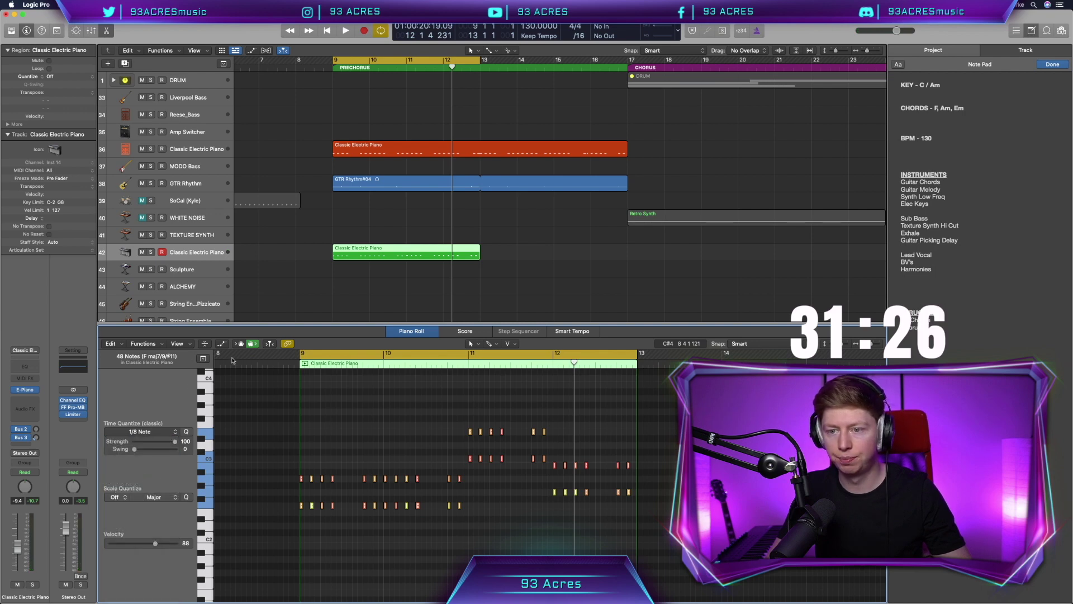
Apply MIDI Transform to the selected notes with a Fixed Velocity of 100 and a Fixed Note Length of 0 0 1 0
click(160, 345)
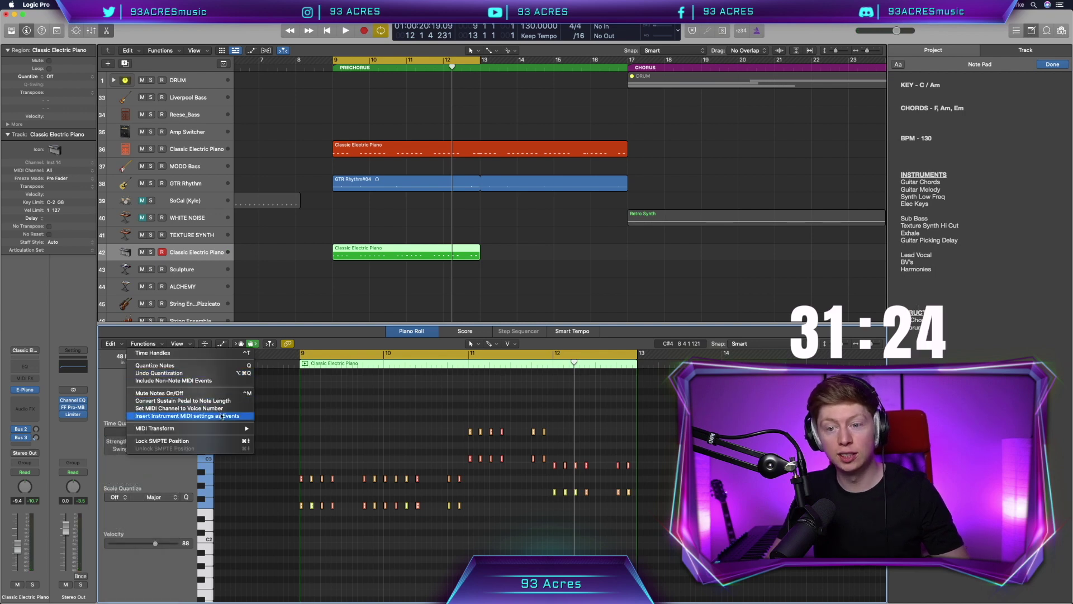
mouse_move(226, 428)
click(287, 429)
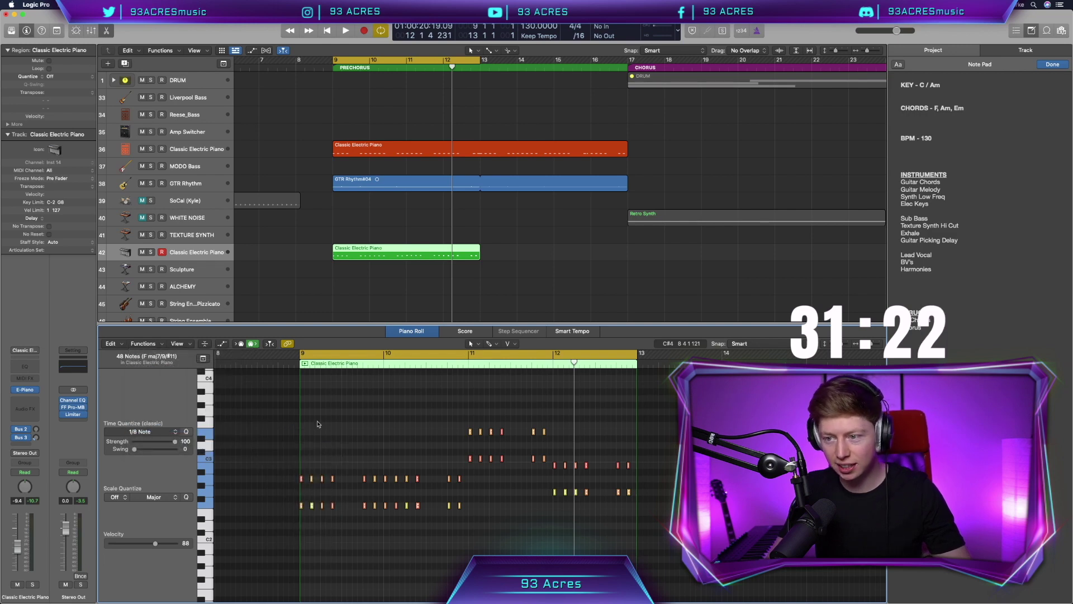
click(504, 395)
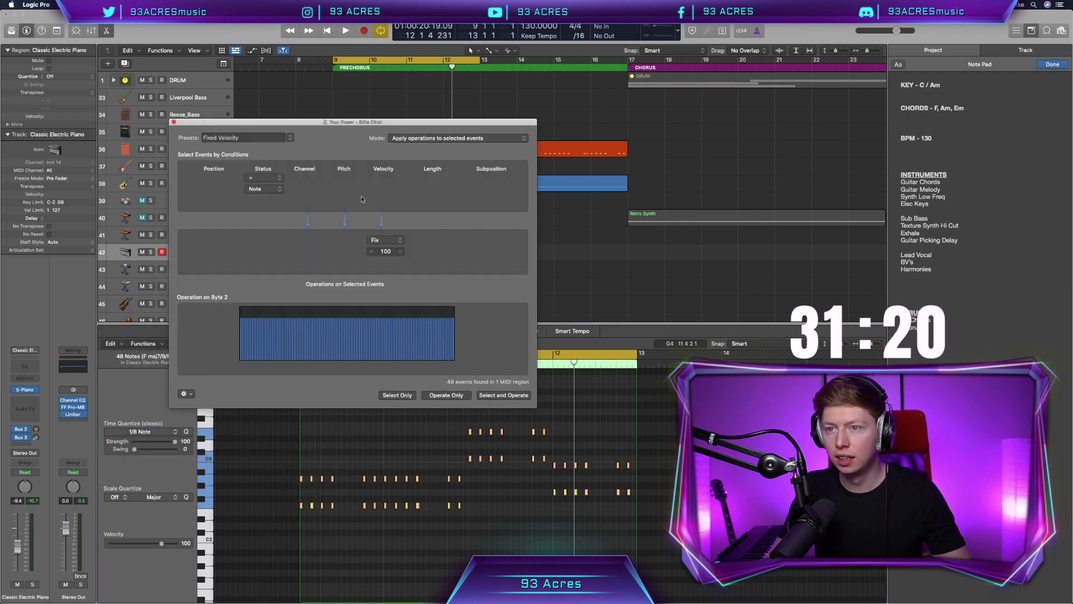
click(298, 142)
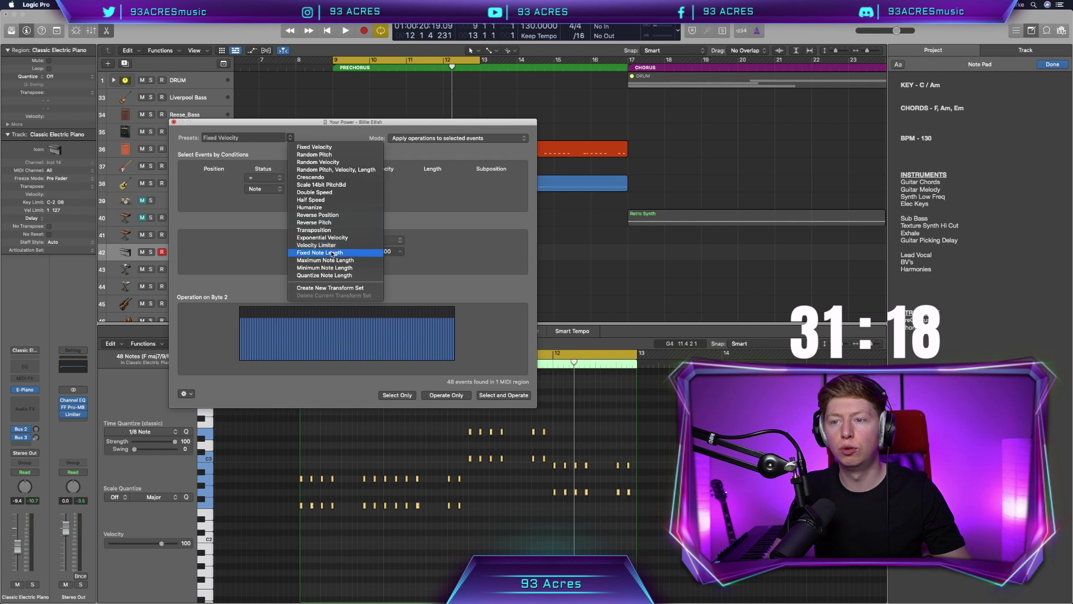
key(Escape)
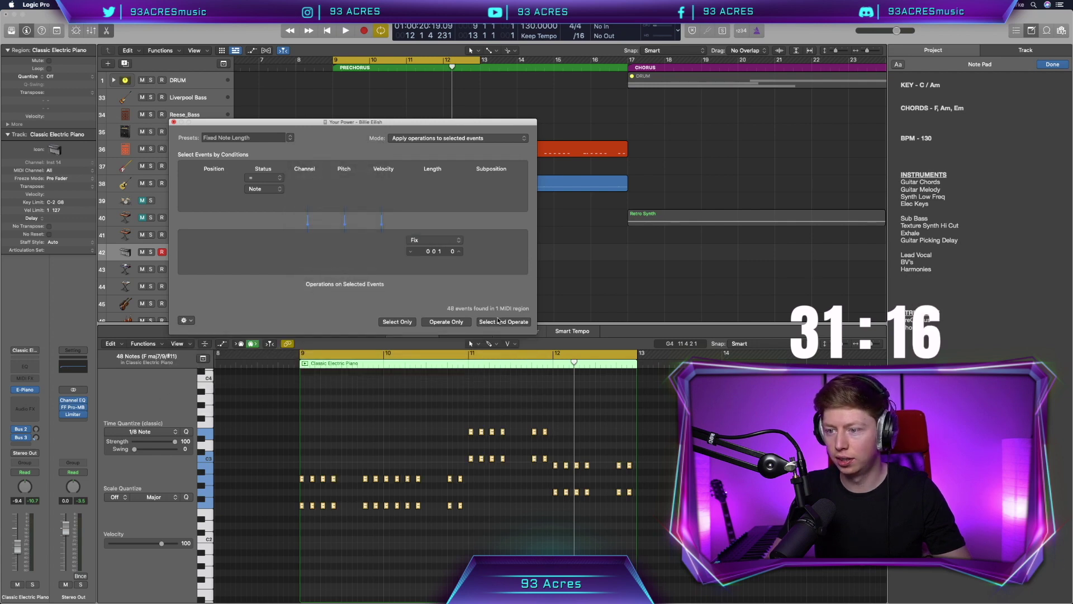
Shorten all the selected notes to about a thirty-second note, close the transform window and check the part with playback
key(super+Right)
key(super+Right)
key(super+Right)
key(super+Right)
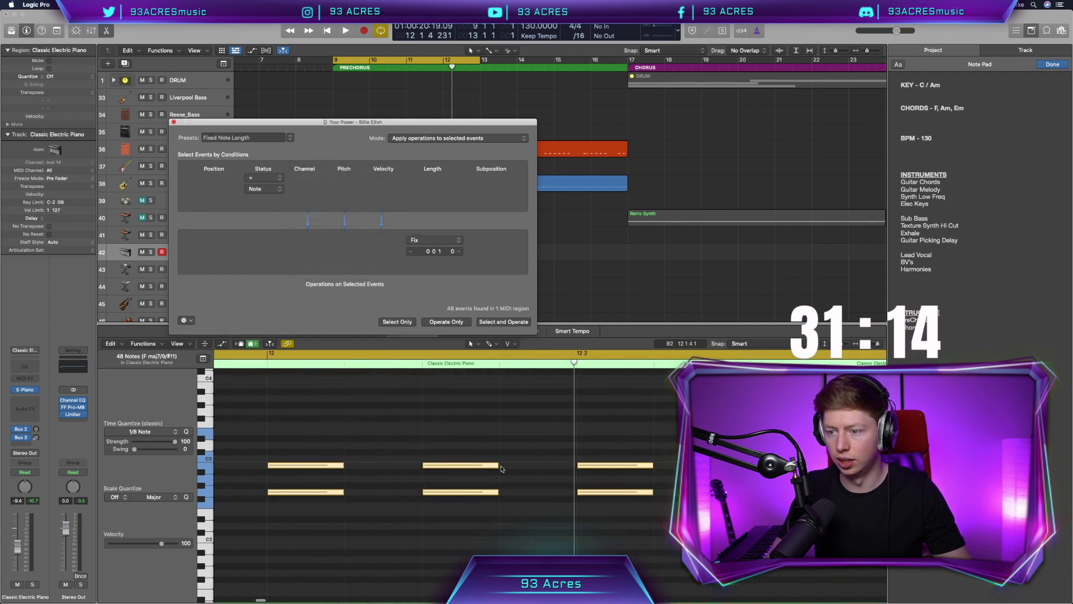
drag(498, 467, 436, 467)
key(space)
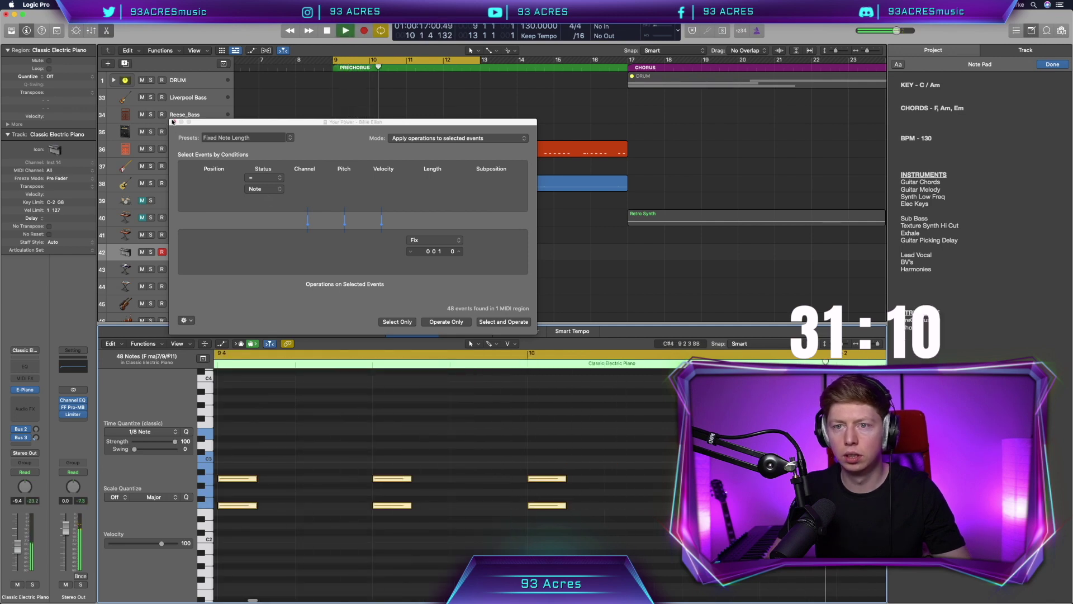
key(super+w)
key(super+Left)
key(super+Left)
key(super+Left)
key(super+Left)
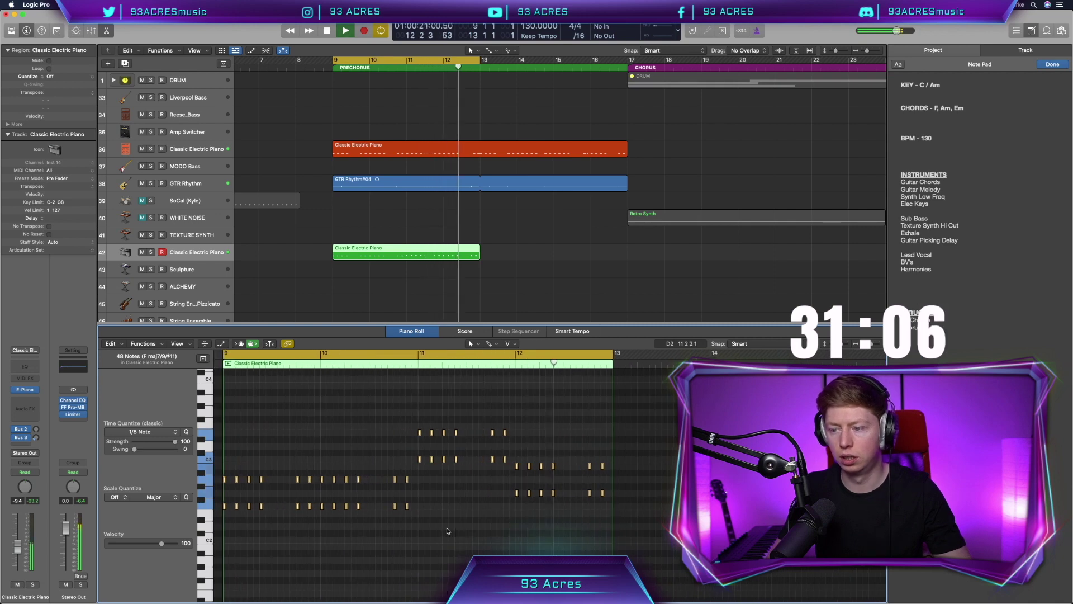
key(space)
click(486, 521)
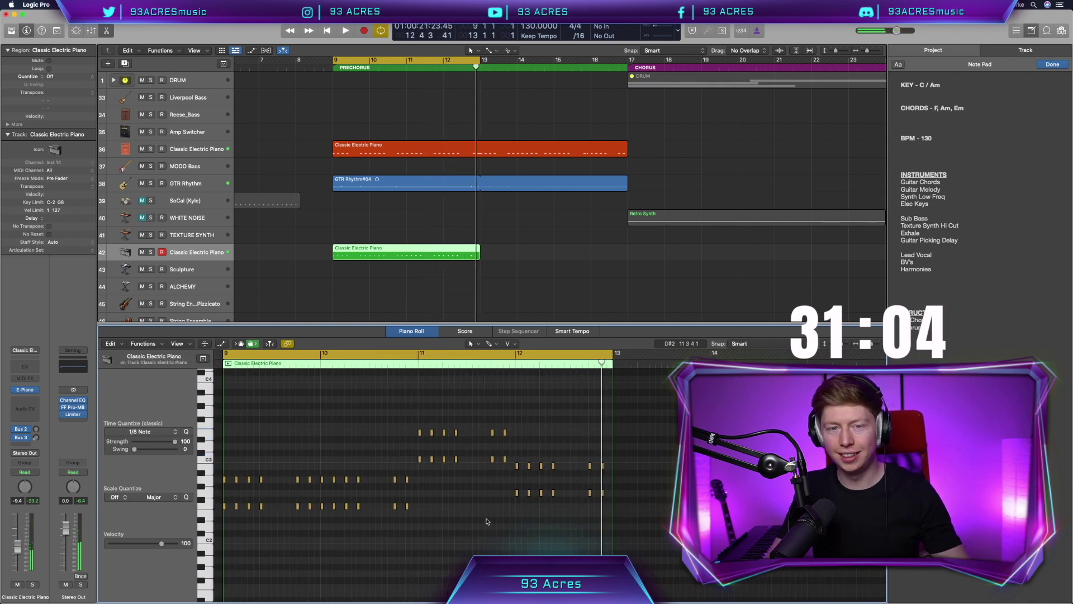
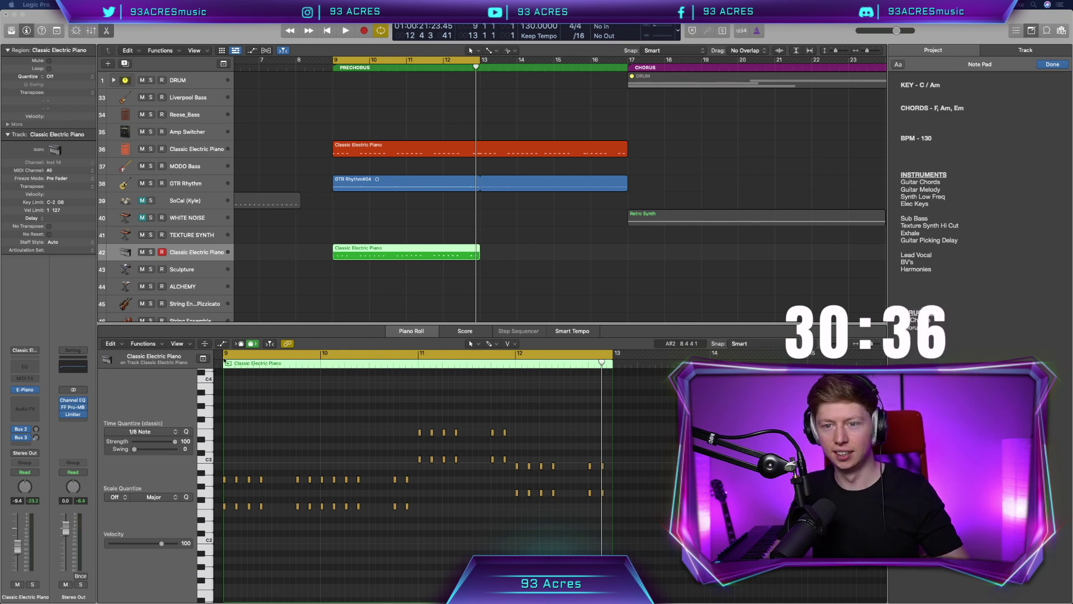
Insert a Channel EQ on the green Classic Electric Piano track, enable its low-cut band and check the sound with playback
scroll(264, 400, left, 2)
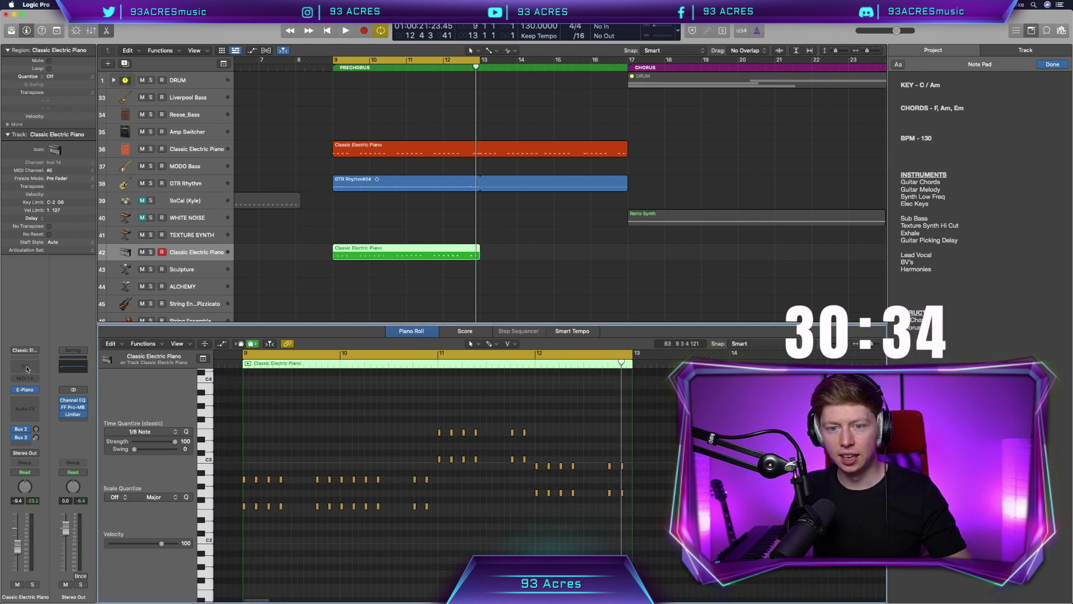
key(e)
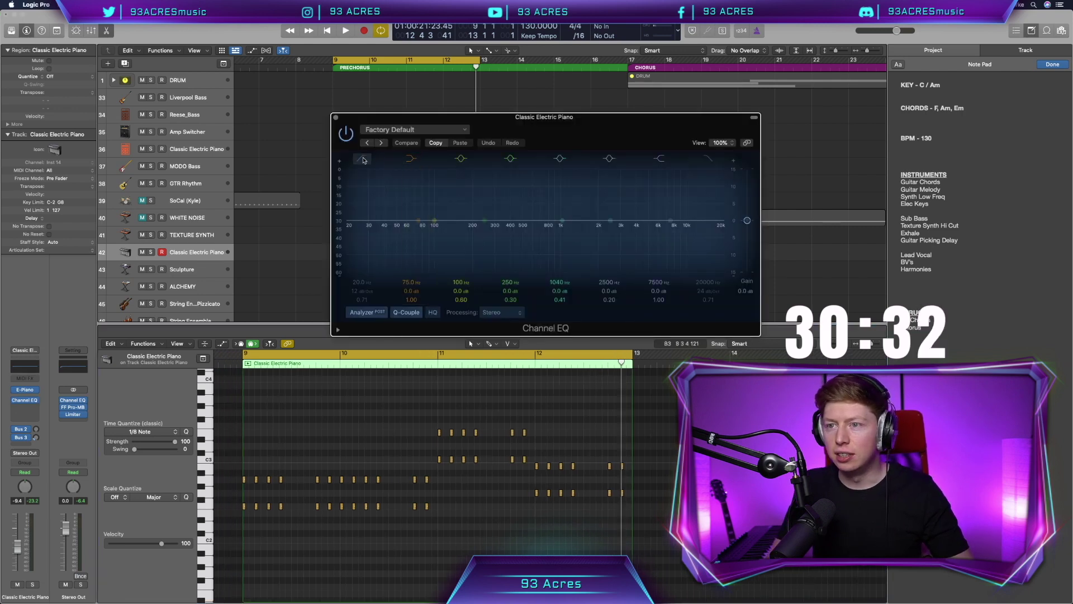
click(363, 159)
key(space)
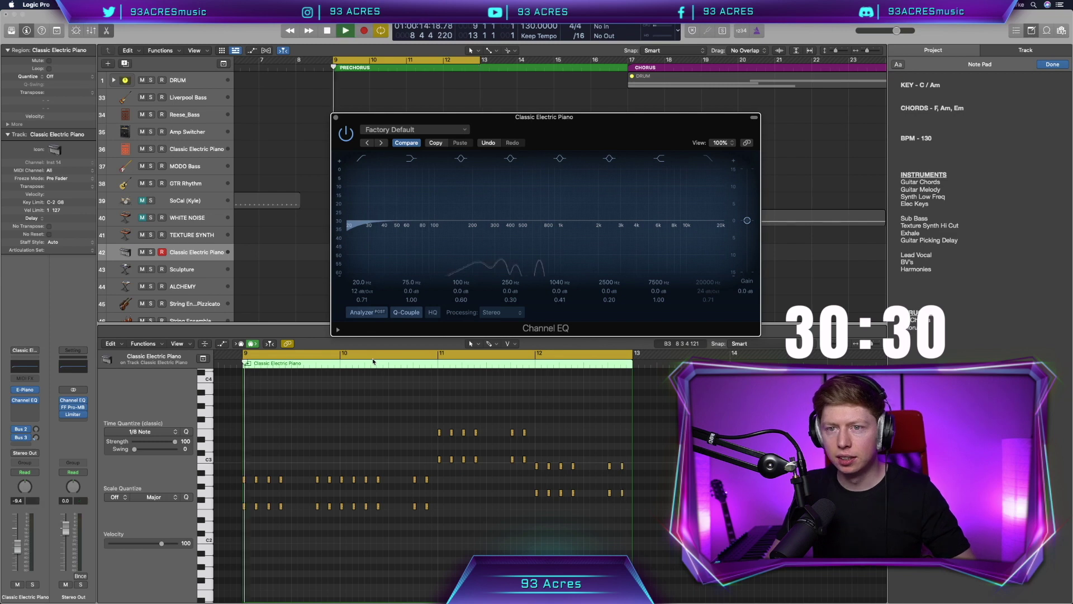
key(space)
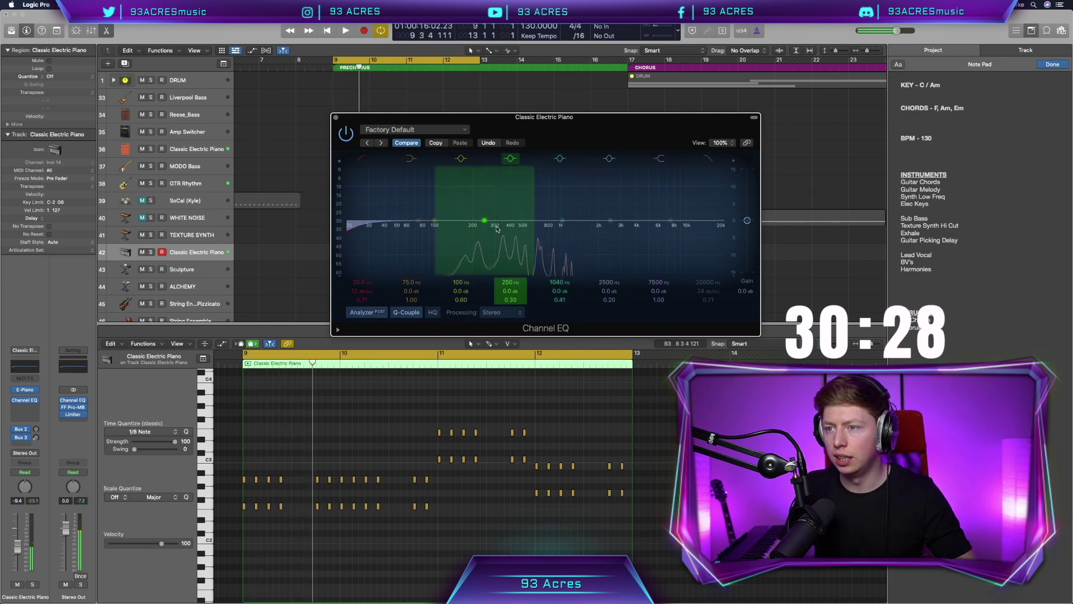
Try all the electric piano notes one octave lower during playback and return them to their original octave
scroll(256, 472, down, 5)
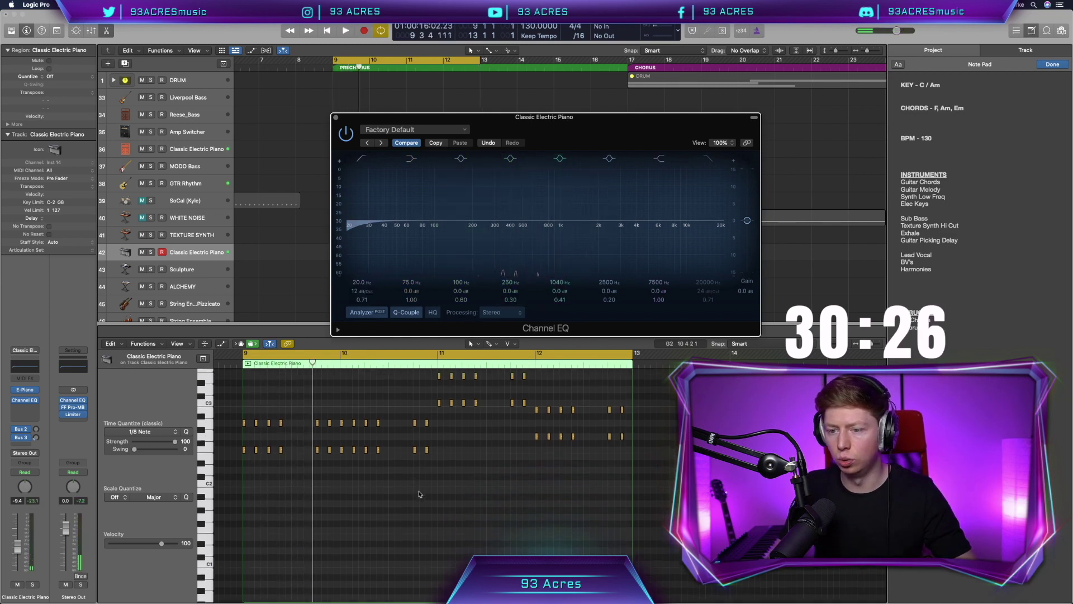
key(super+a)
key(space)
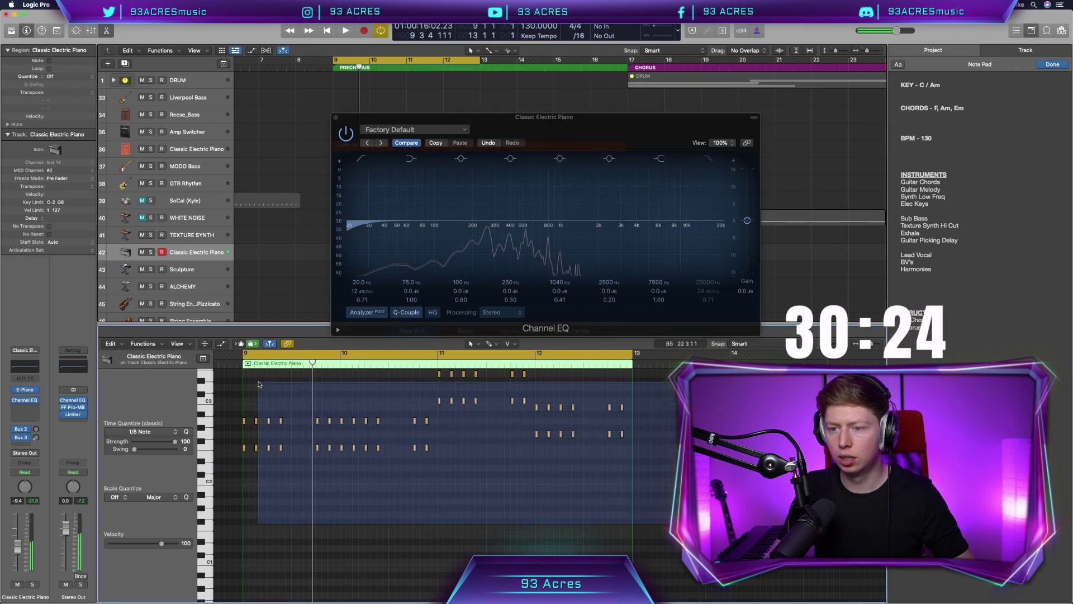
scroll(257, 472, up, 8)
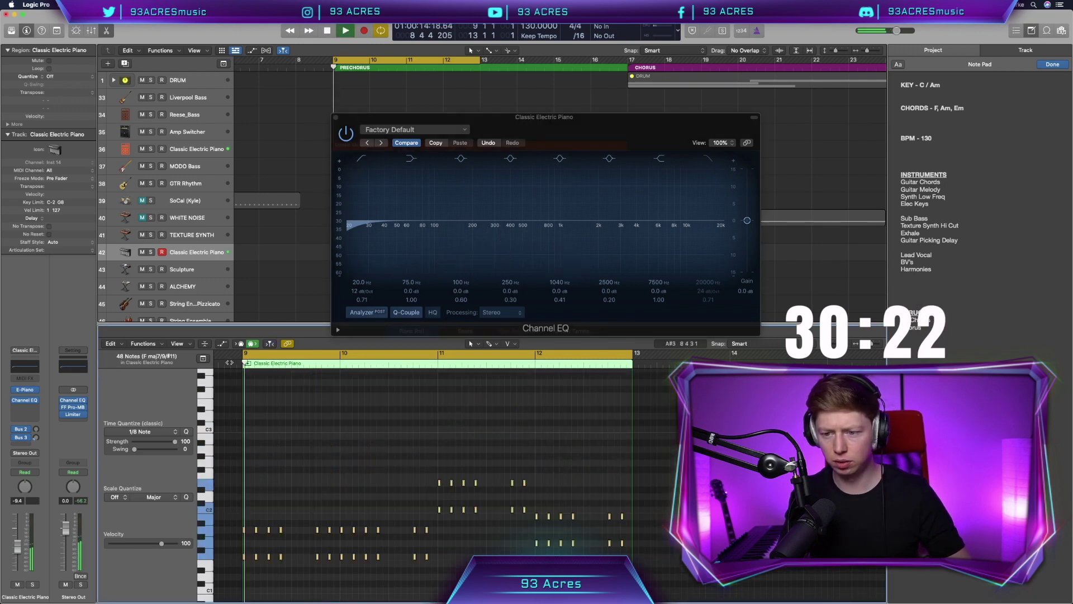
scroll(423, 481, down, 6)
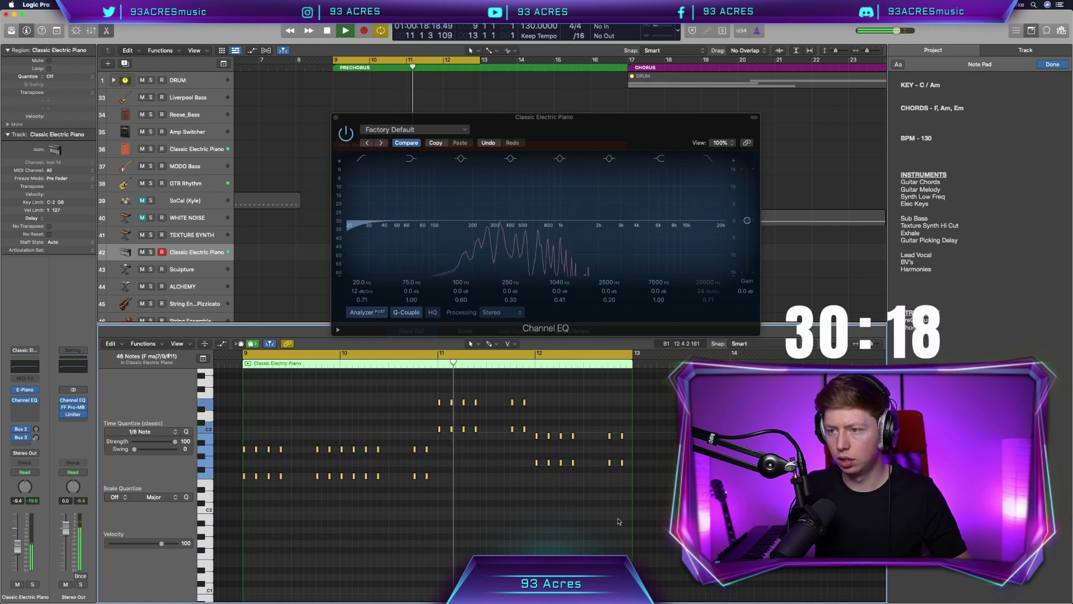
scroll(582, 503, left, 3)
key(space)
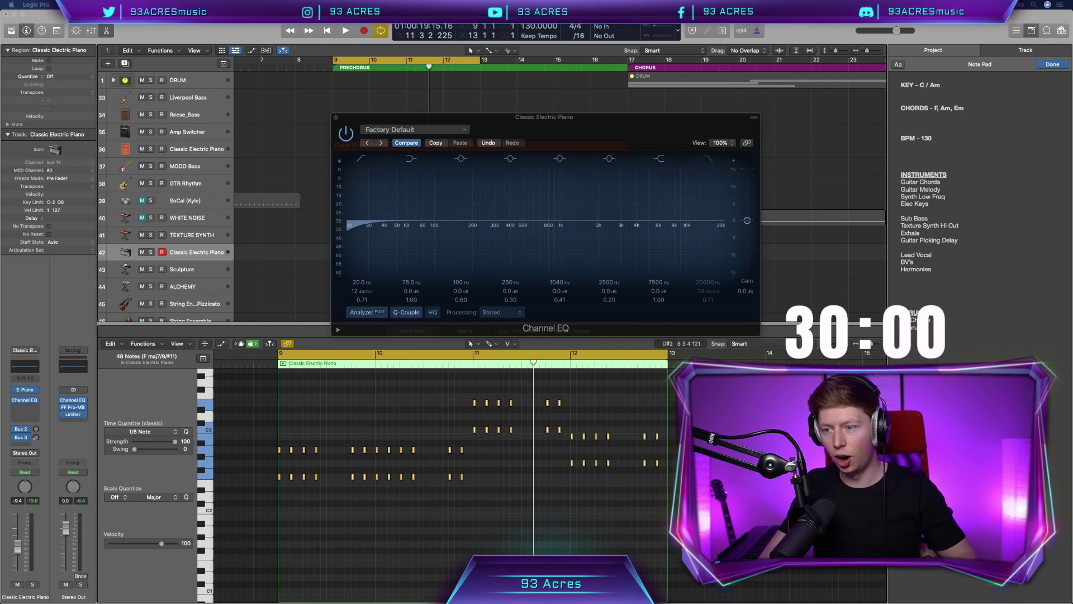
Copy the fourth note pair of bar 9 one eighth note later to add a fifth hit
drag(322, 484, 313, 443)
scroll(313, 442, up, 4)
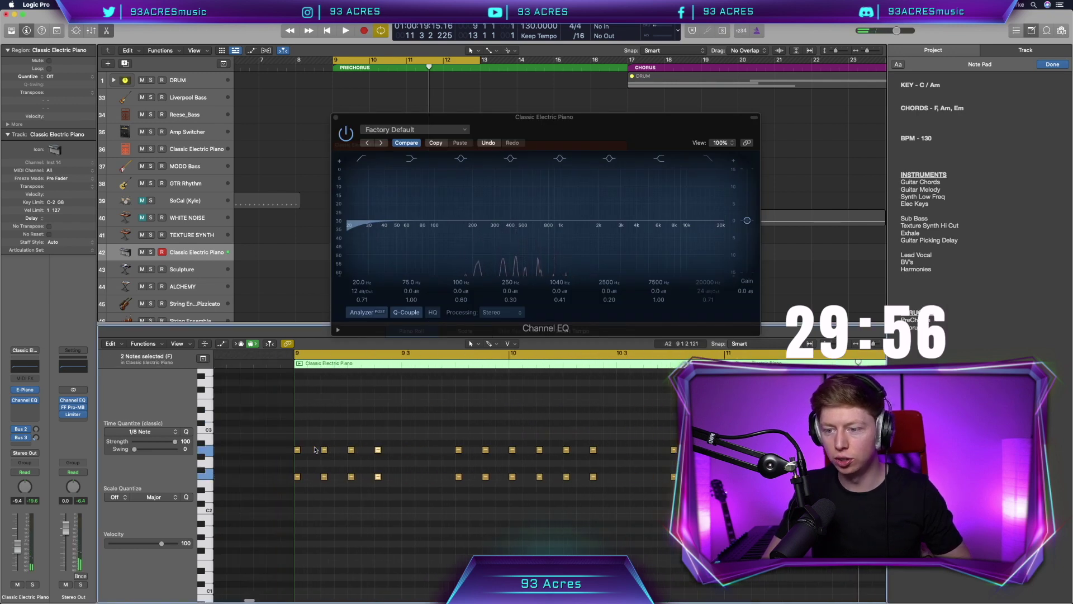
drag(378, 450, 406, 452)
click(544, 447)
Add a matching fifth hit in bars 11 and 10 by copying each bar's fourth note pair one eighth note later
scroll(544, 447, right, 5)
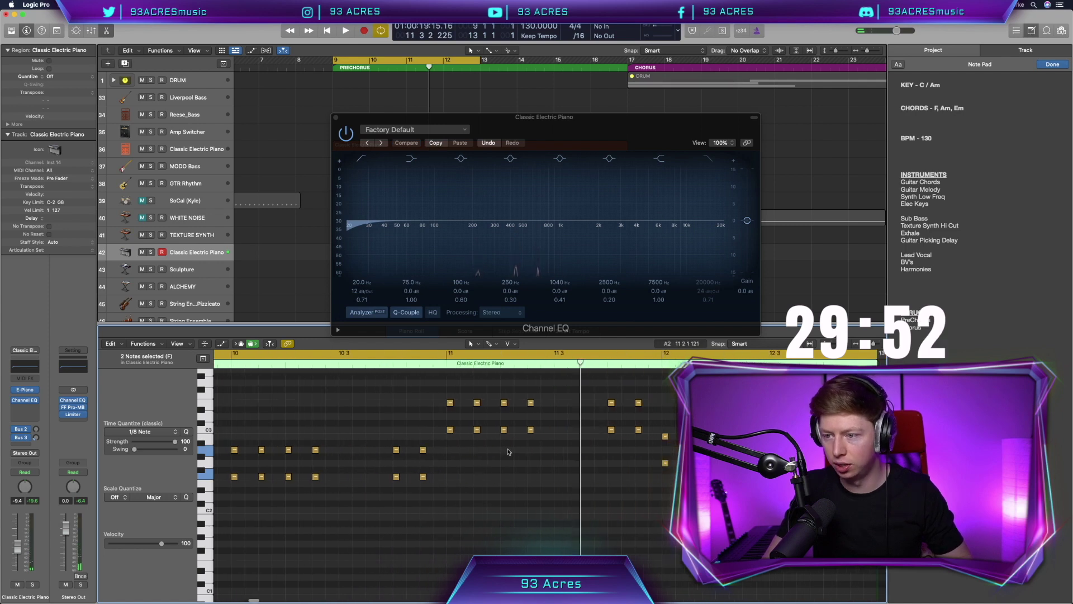
drag(544, 447, 524, 383)
drag(531, 405, 557, 404)
click(339, 487)
drag(339, 487, 336, 464)
Copy the fourth note pair of bar 12 one eighth note later and play back the edited four-bar part
scroll(495, 469, right, 5)
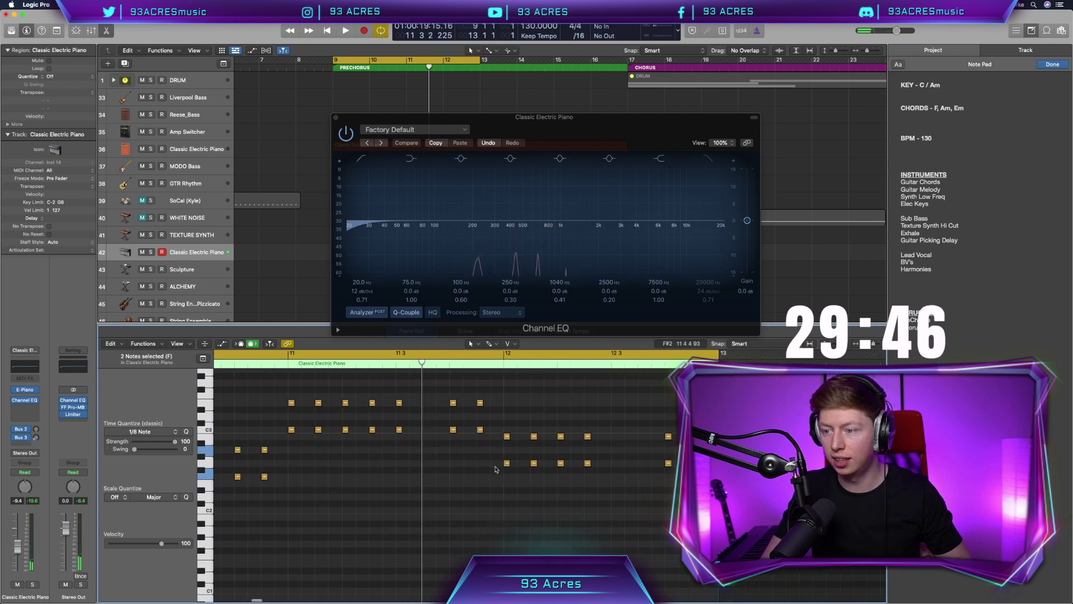
drag(596, 489, 588, 439)
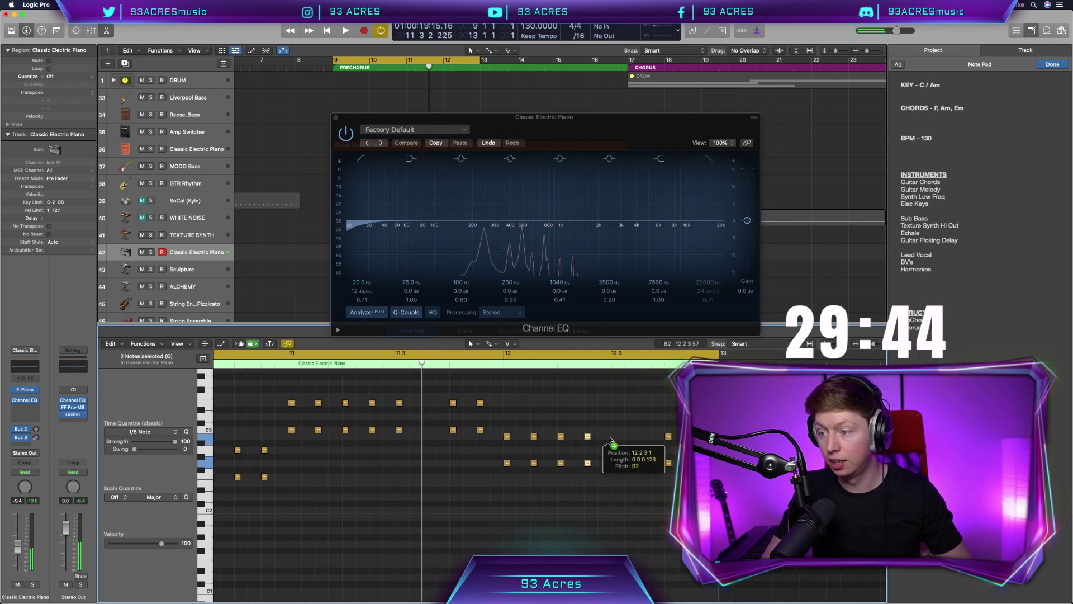
key(space)
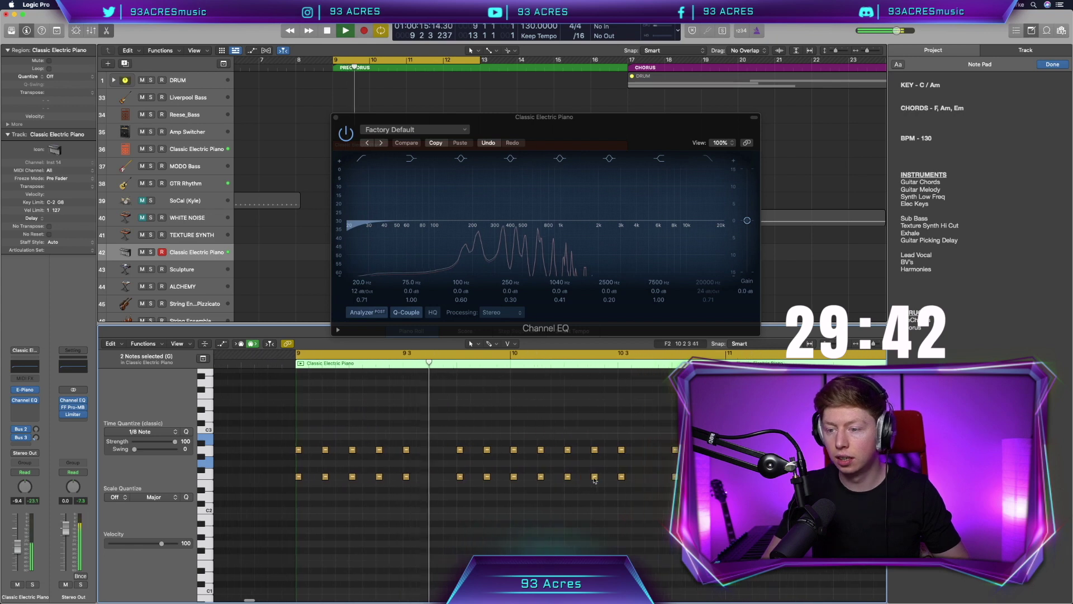
key(super+Left)
key(super+Left)
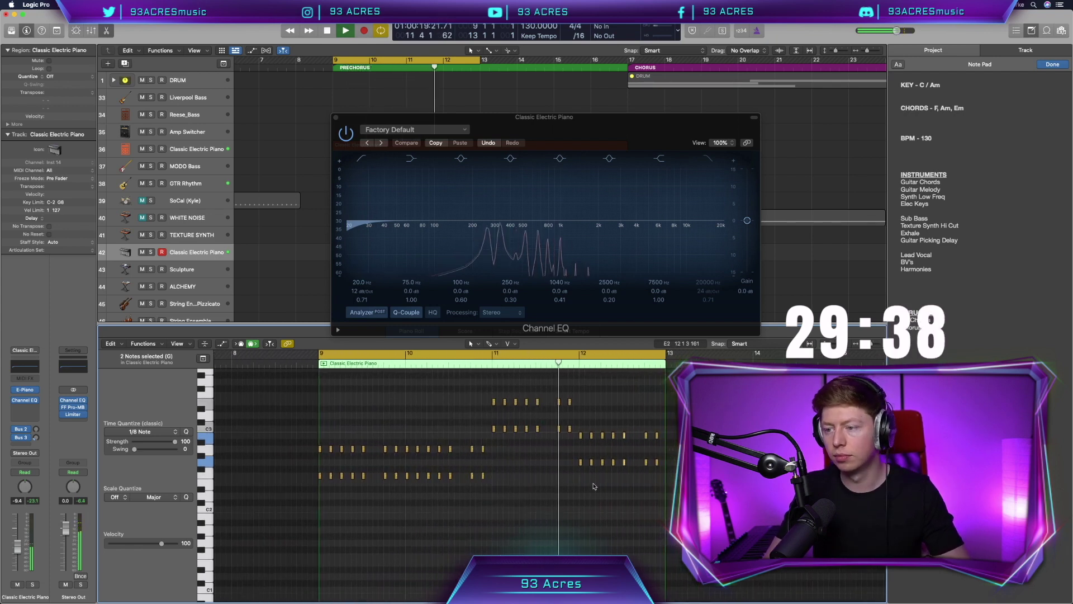
click(542, 471)
key(space)
Apply the Humanize MIDI Transform to all the notes, randomizing position, velocity and length by 10, and listen during playback
key(super+a)
scroll(541, 470, up, 3)
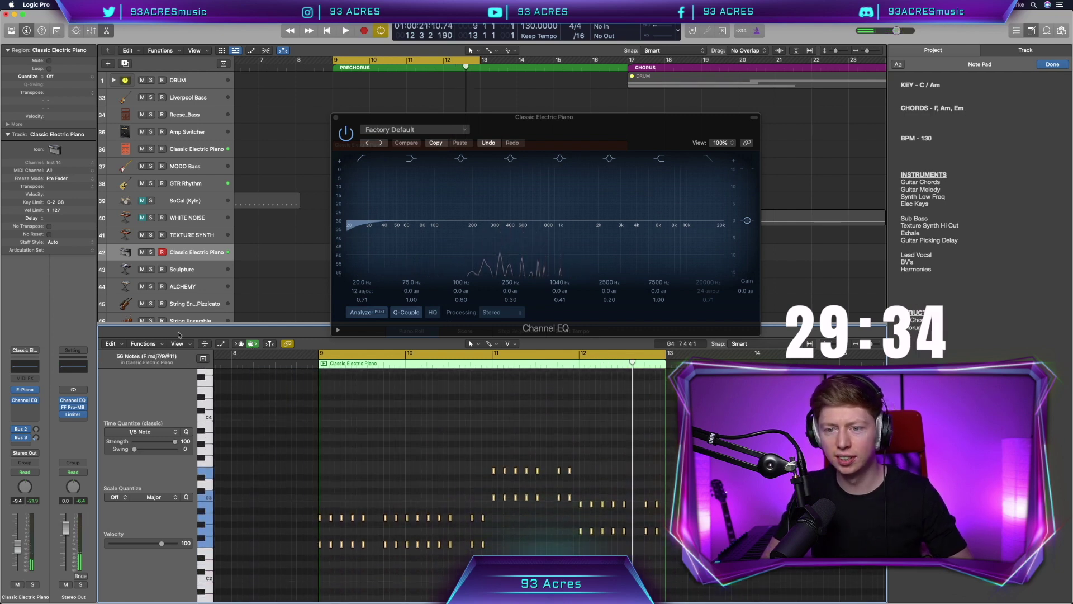
click(160, 343)
mouse_move(217, 428)
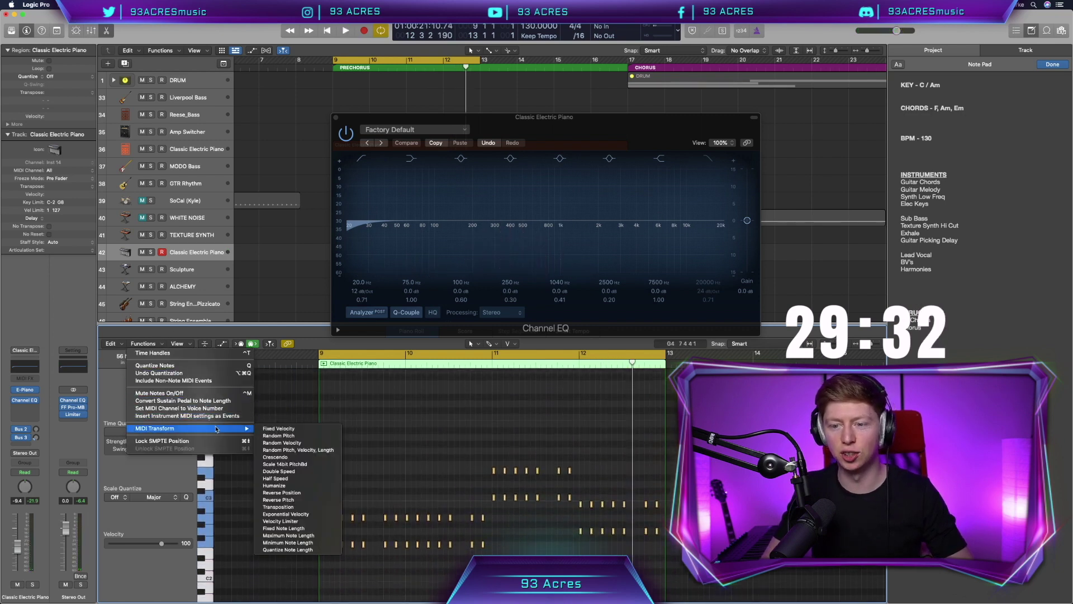
click(305, 487)
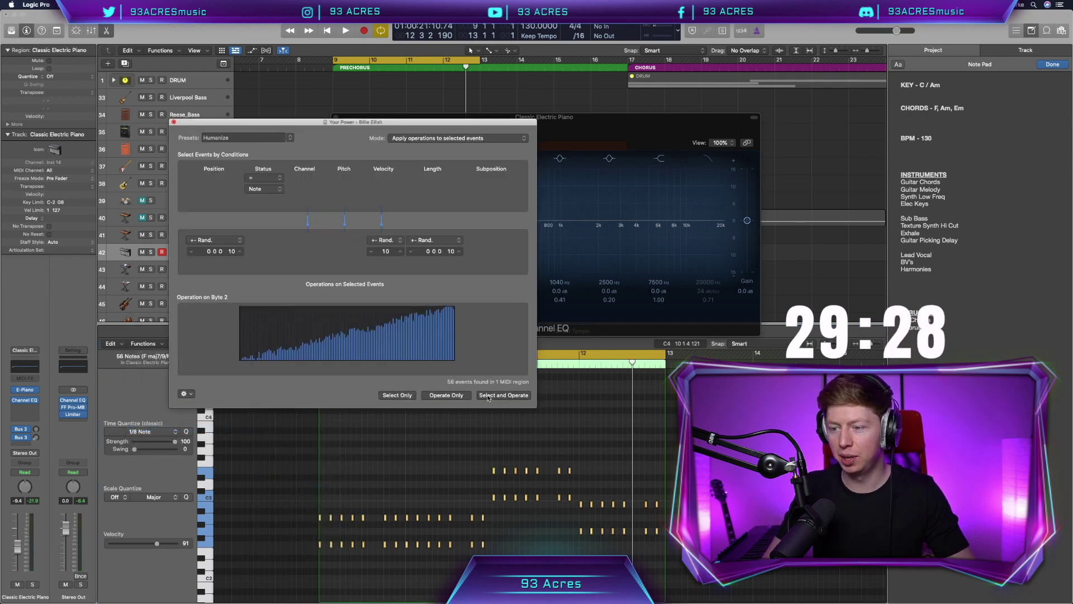
key(space)
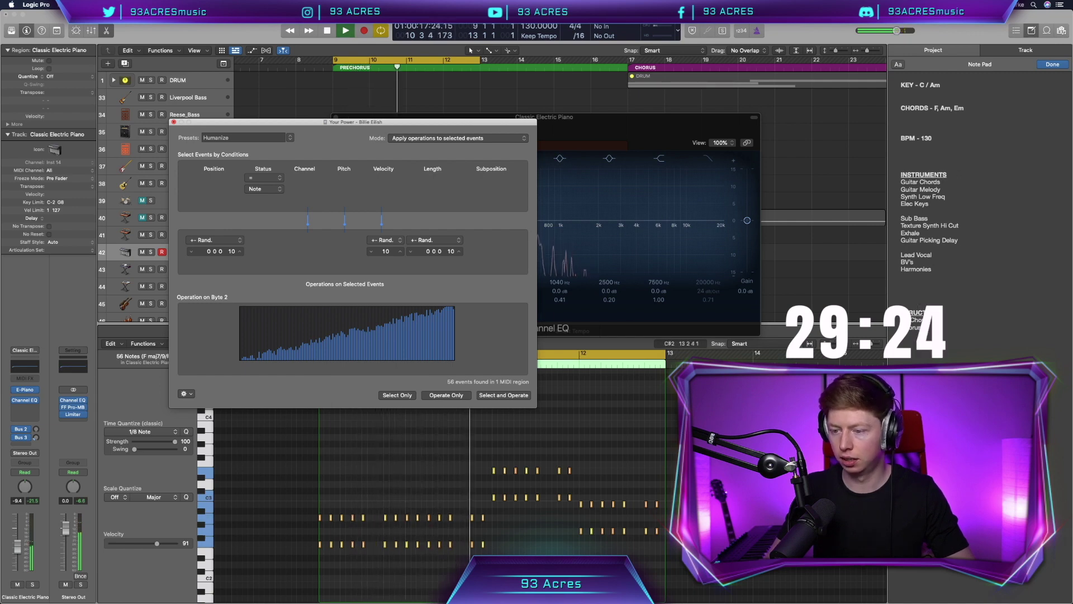
click(614, 553)
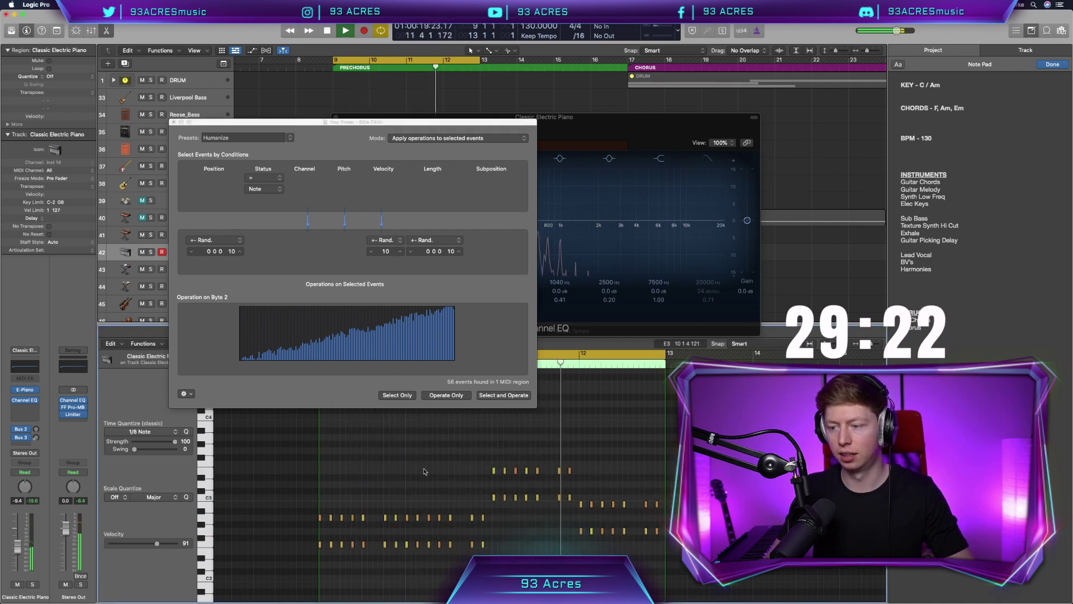
Stop playback, examine the timing and velocities of all the humanized notes up close and close the transform window
key(space)
key(super+a)
scroll(593, 536, up, 5)
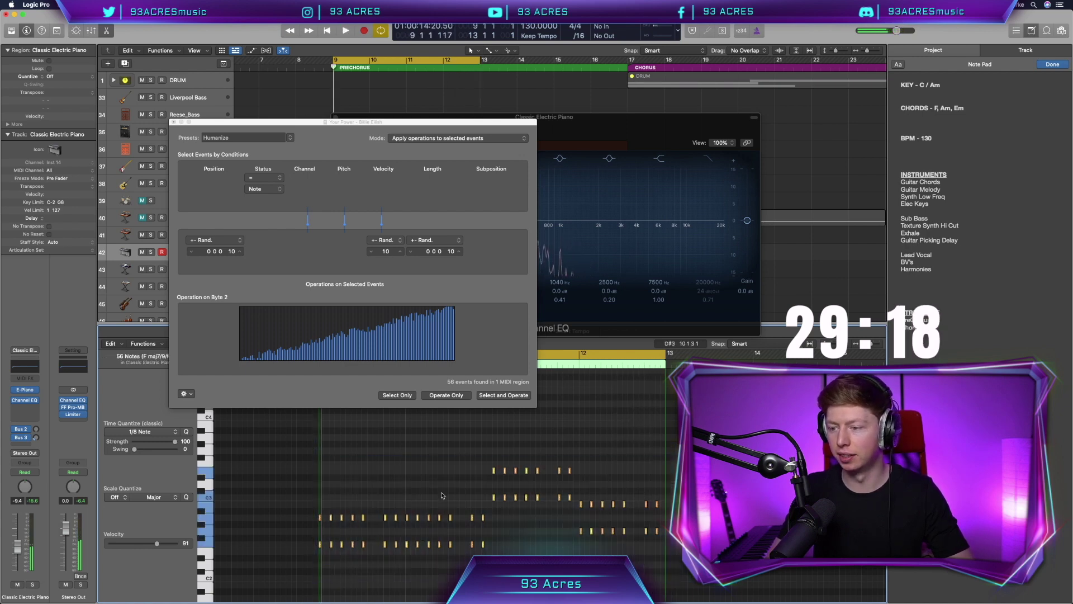
scroll(587, 551, down, 5)
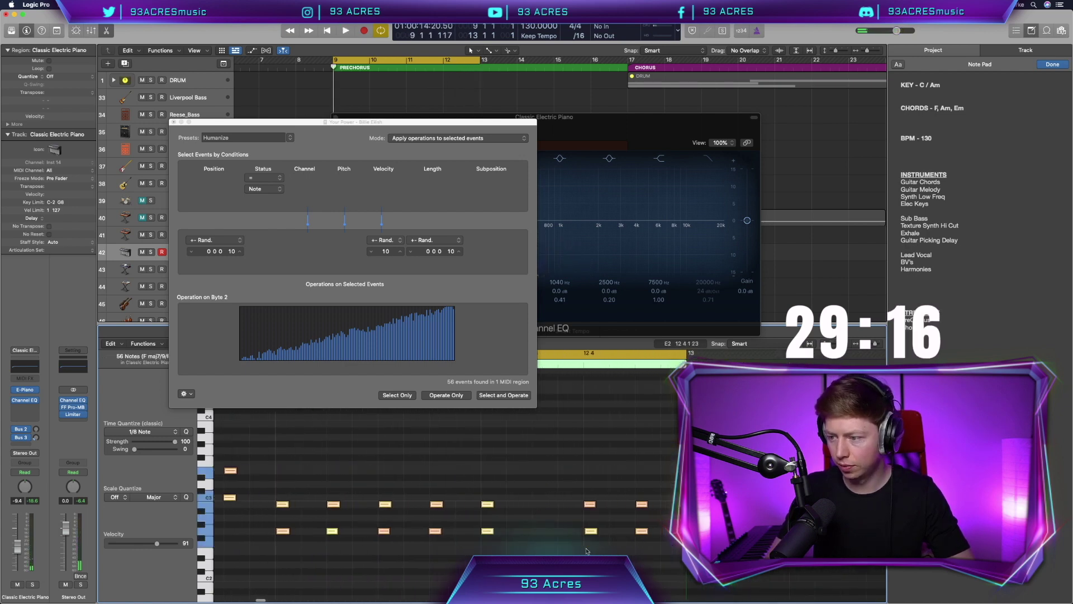
scroll(559, 481, left, 5)
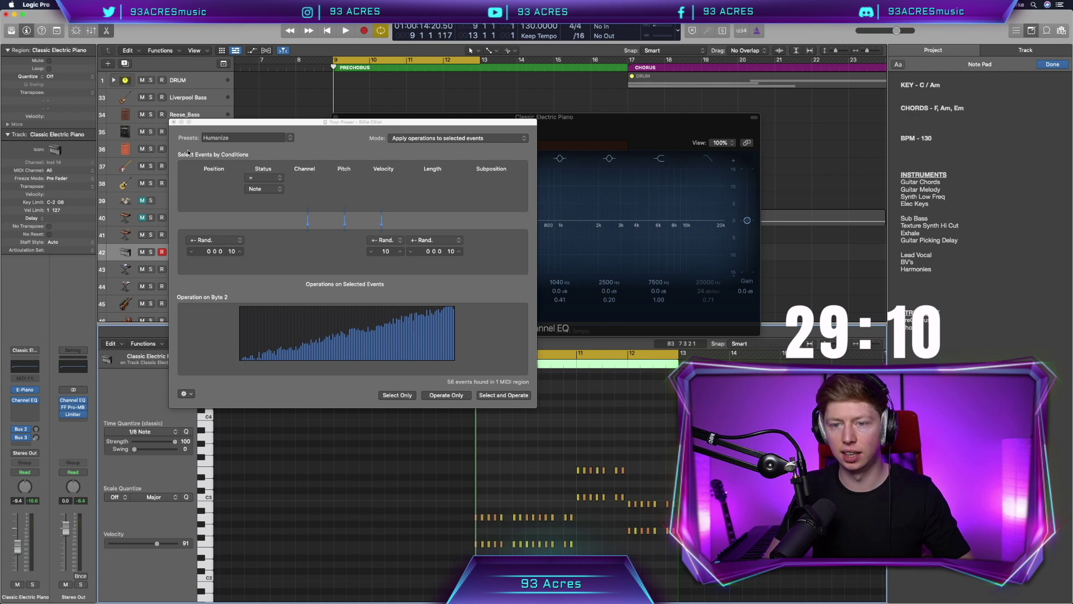
click(174, 122)
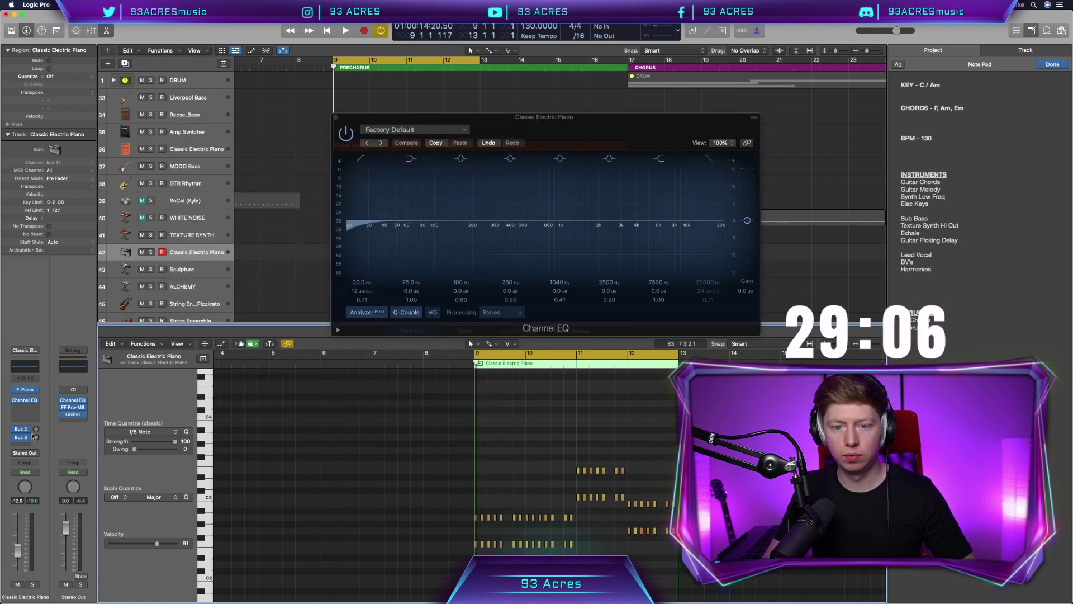
Add a send to Bus 11 Short Verb at about -20.4 dB on the electric piano track and close the EQ window
click(24, 446)
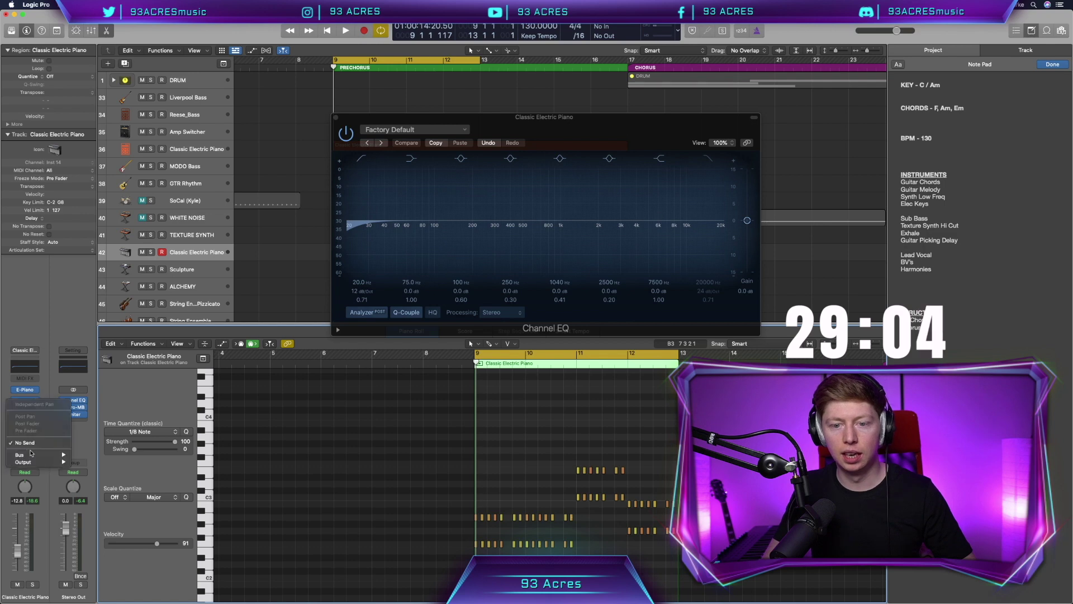
mouse_move(59, 455)
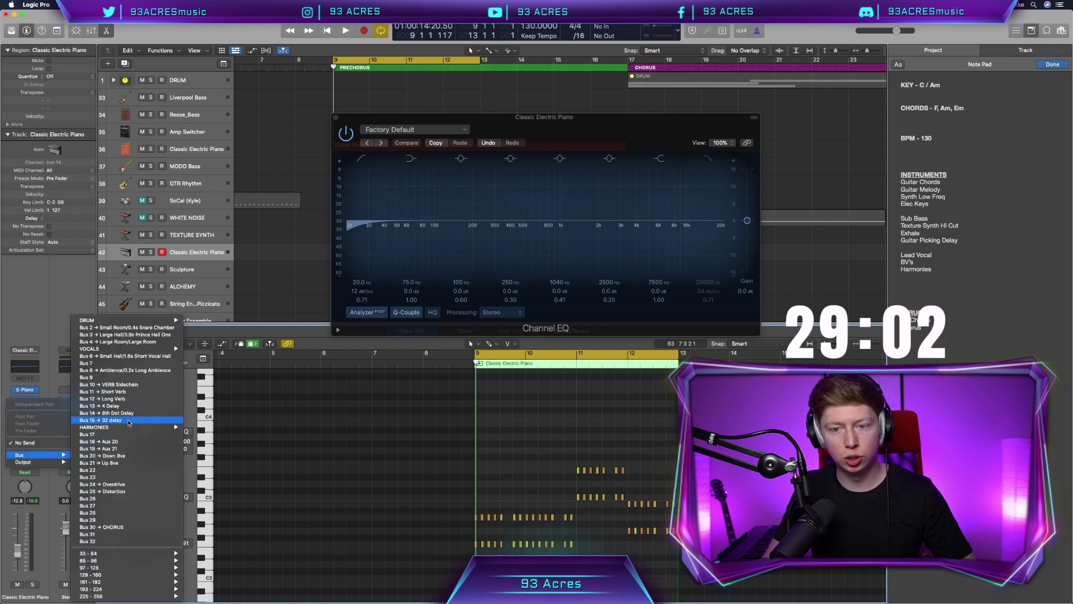
click(117, 391)
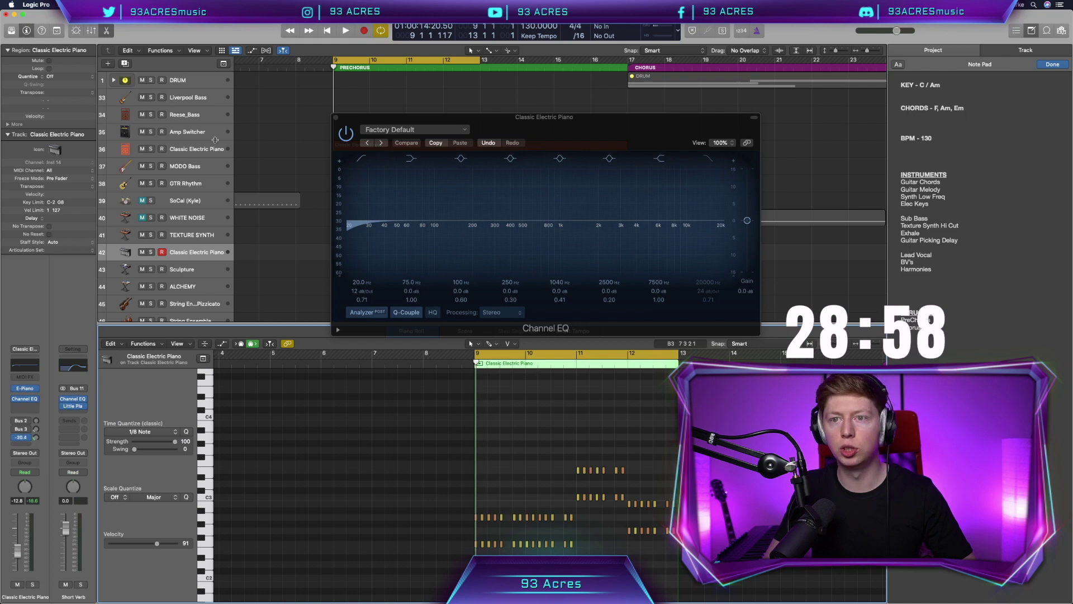
click(337, 117)
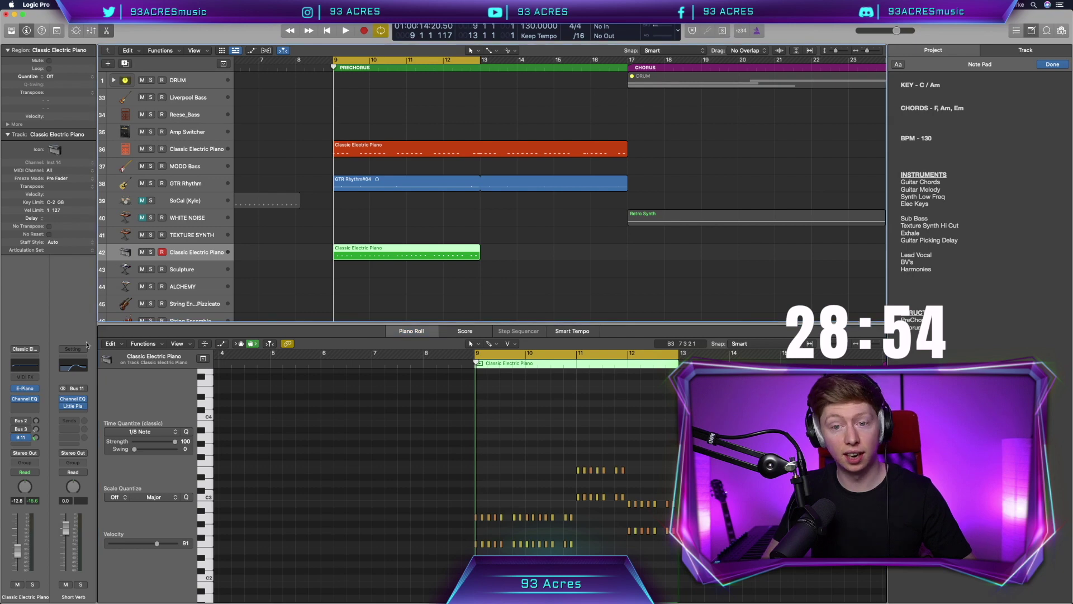
Add a send to Bus 11 Short Verb on the GTR Rhythm track and adjust its send level
click(190, 184)
click(25, 445)
mouse_move(39, 455)
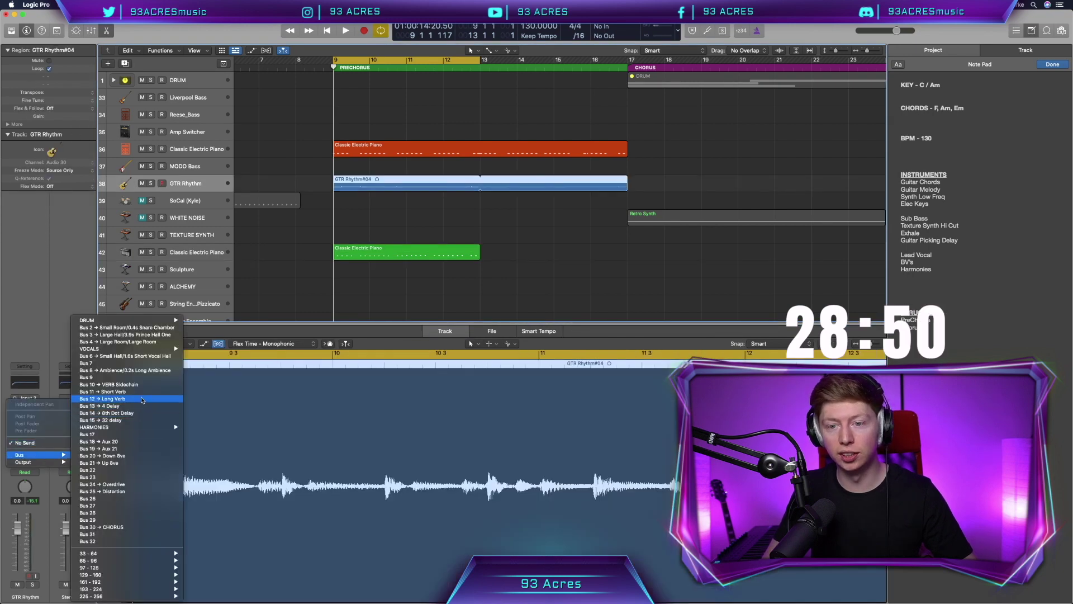
click(120, 391)
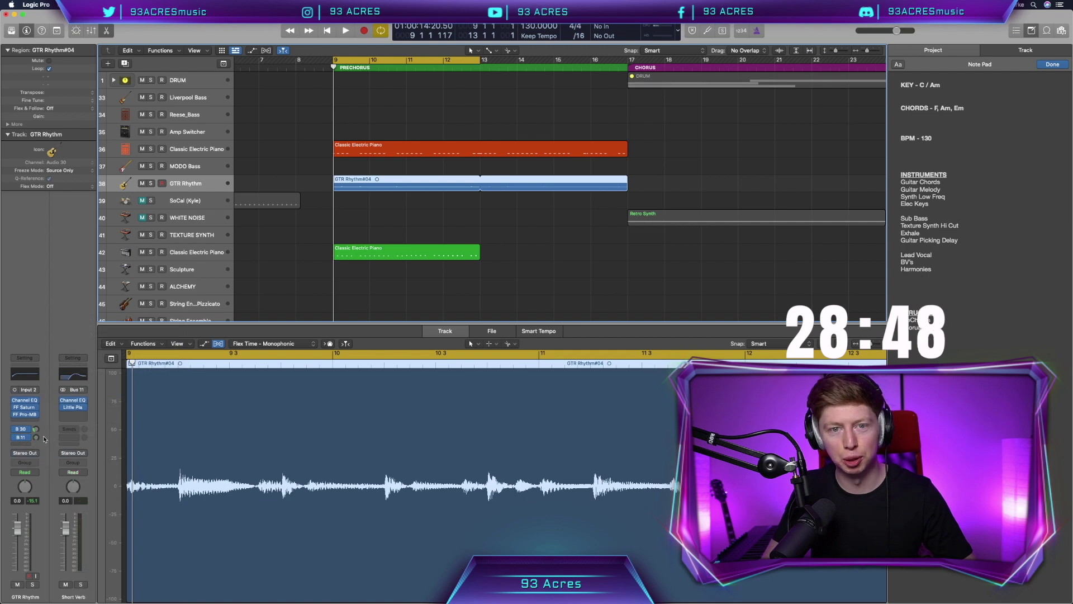
drag(36, 439, 36, 448)
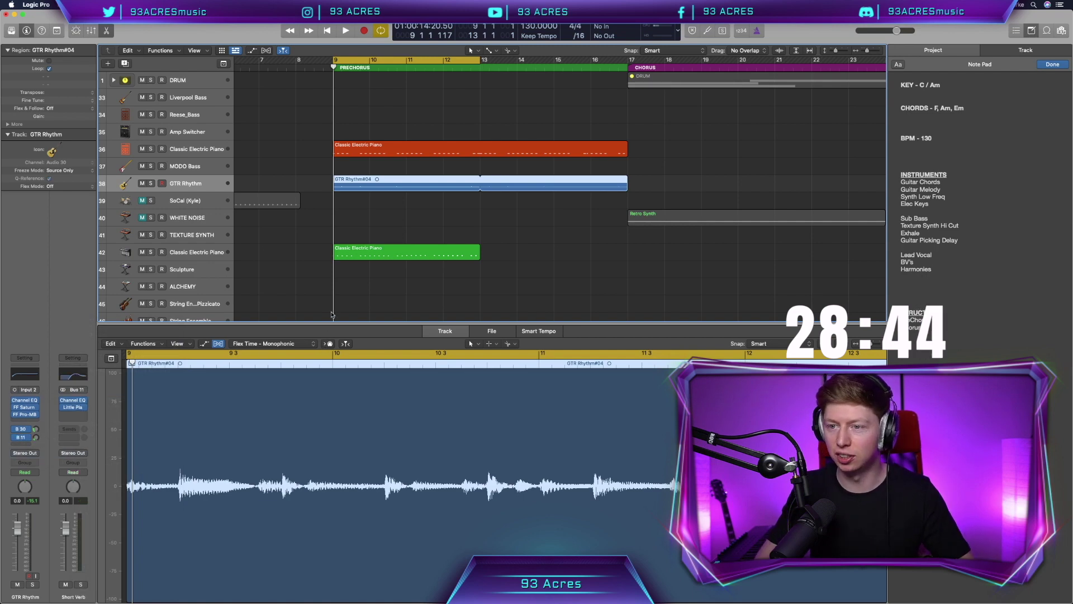
Play the cycle and lower the green Classic Electric Piano track to about -16.4 dB
scroll(290, 307, down, 1)
key(space)
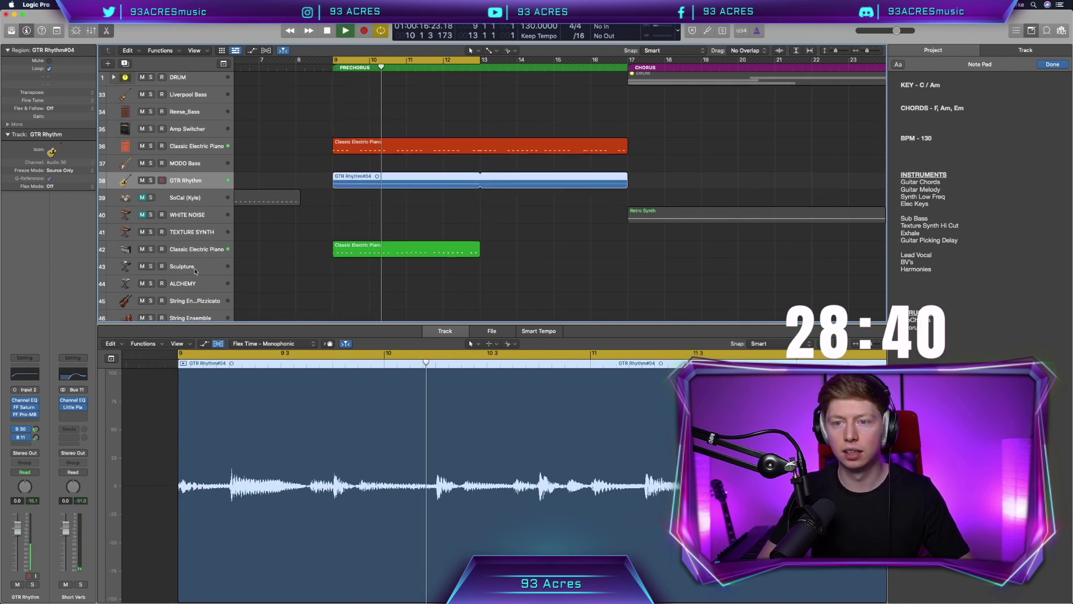
click(196, 249)
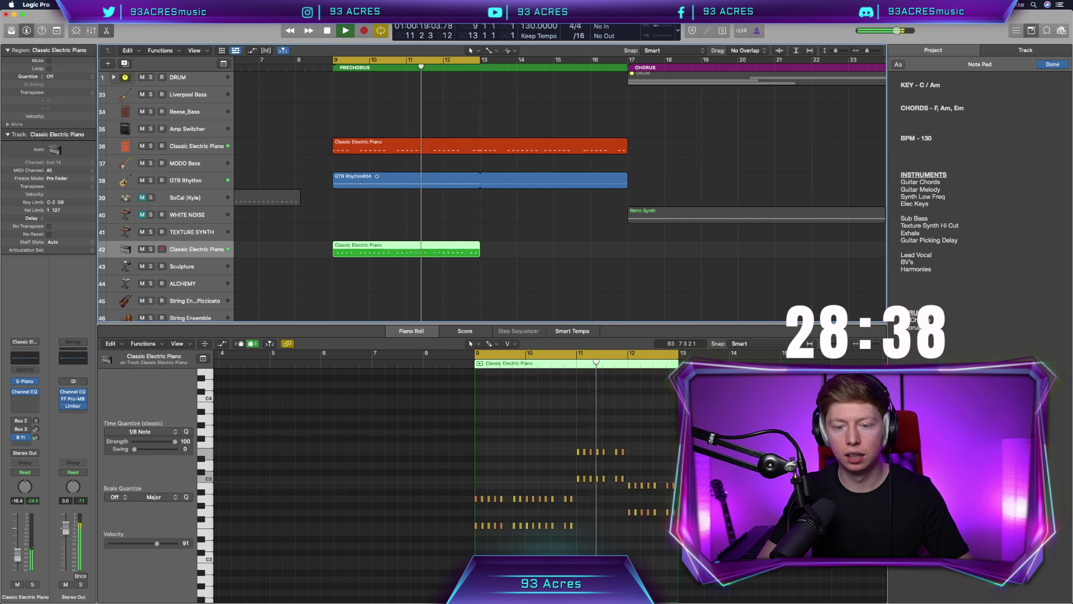
key(space)
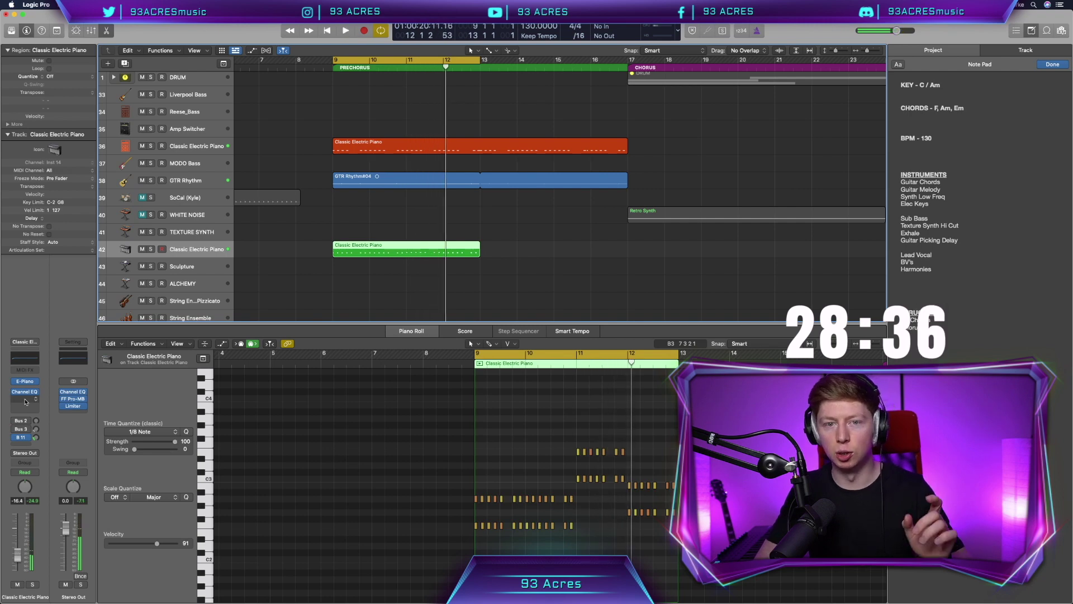
Insert the Soundtoys PanMan stereo plug-in after the Channel EQ on the green Classic Electric Piano track
click(25, 399)
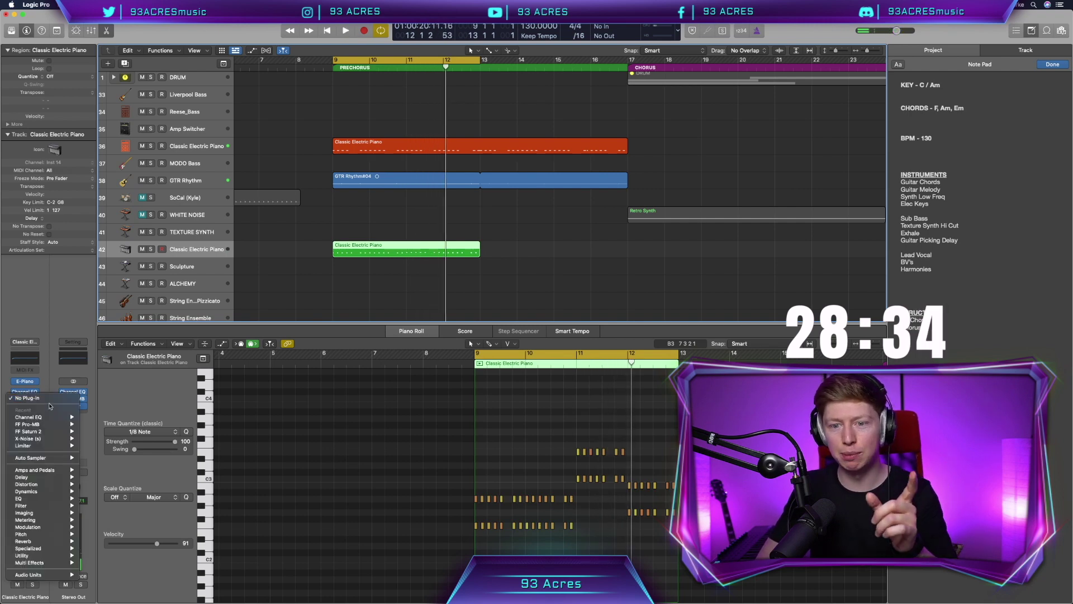
mouse_move(55, 577)
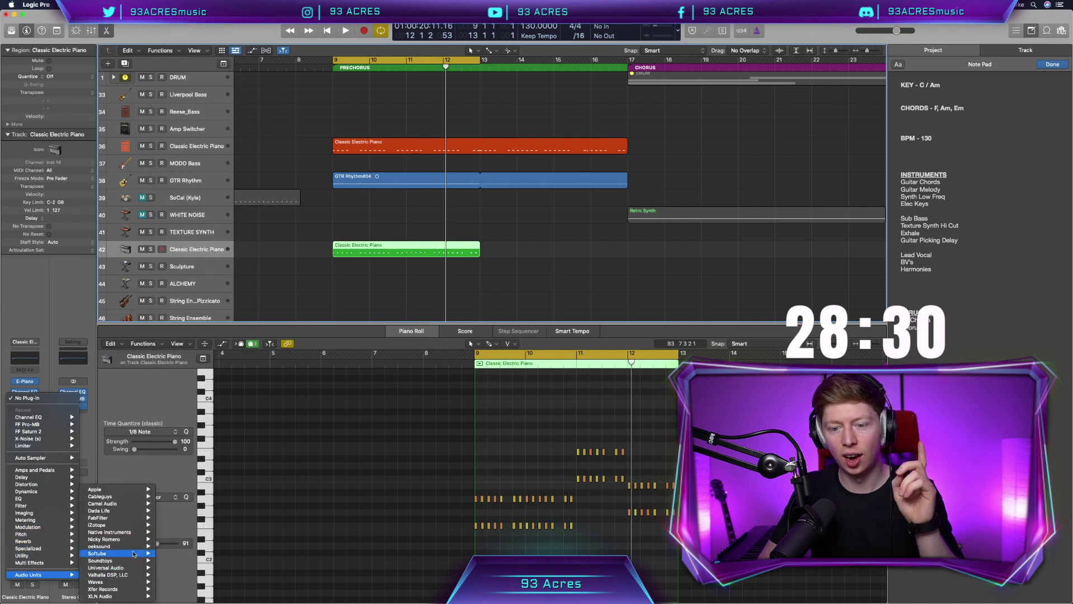
mouse_move(137, 563)
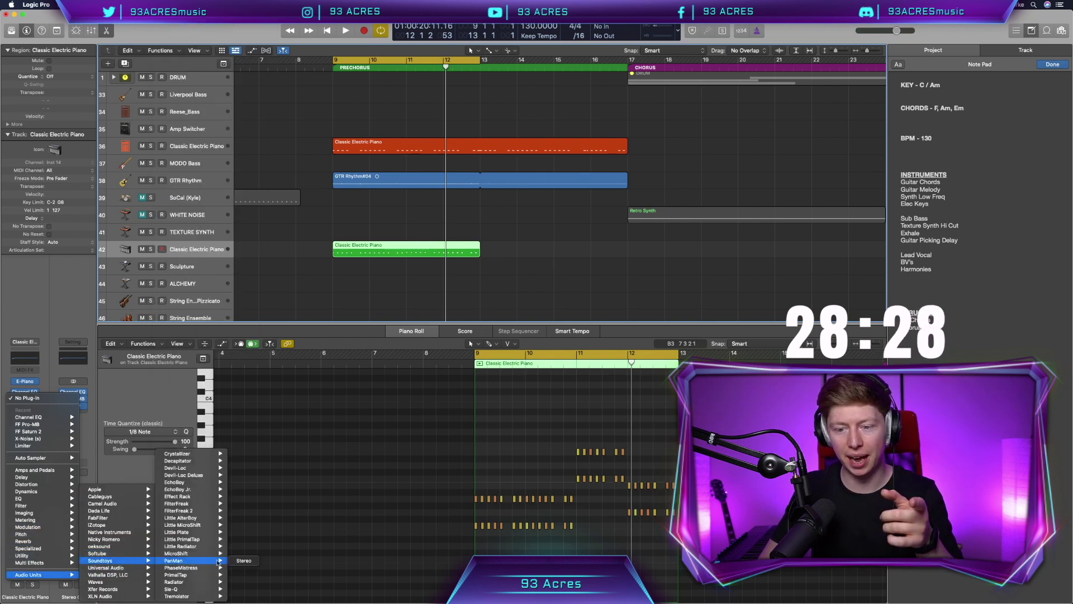
click(244, 561)
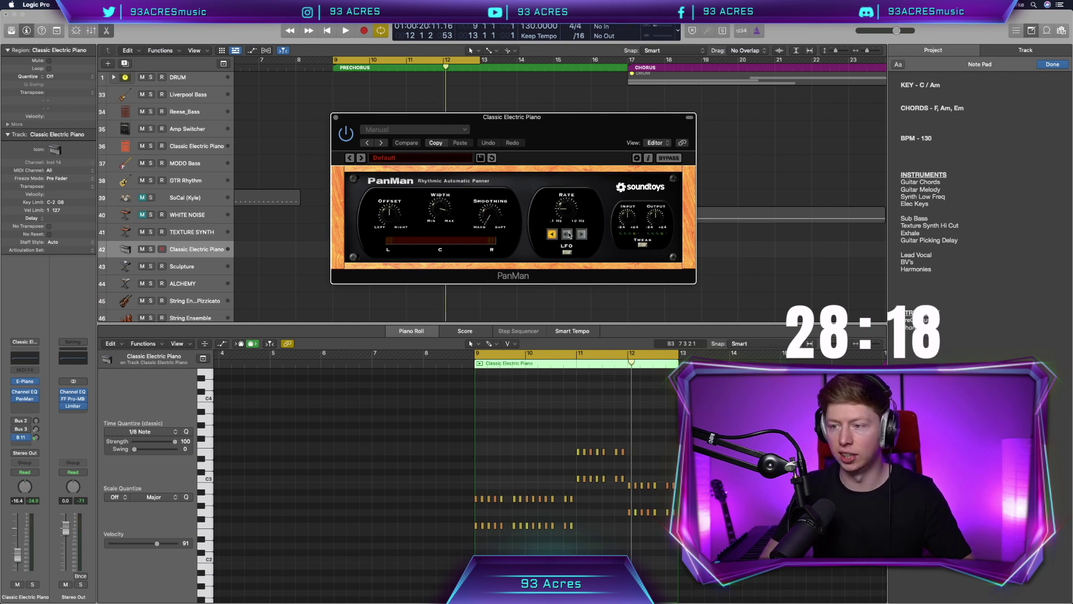
Solo the track and set PanMan to pan in both directions in rhythm mode with a 1/2 note rhythm
key(s)
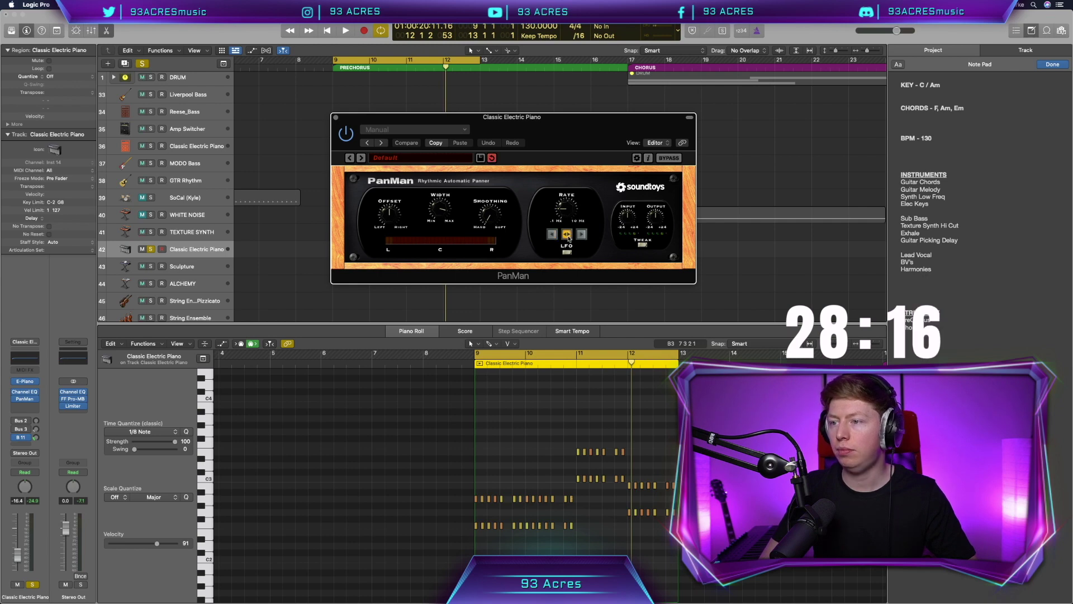
click(568, 235)
click(591, 240)
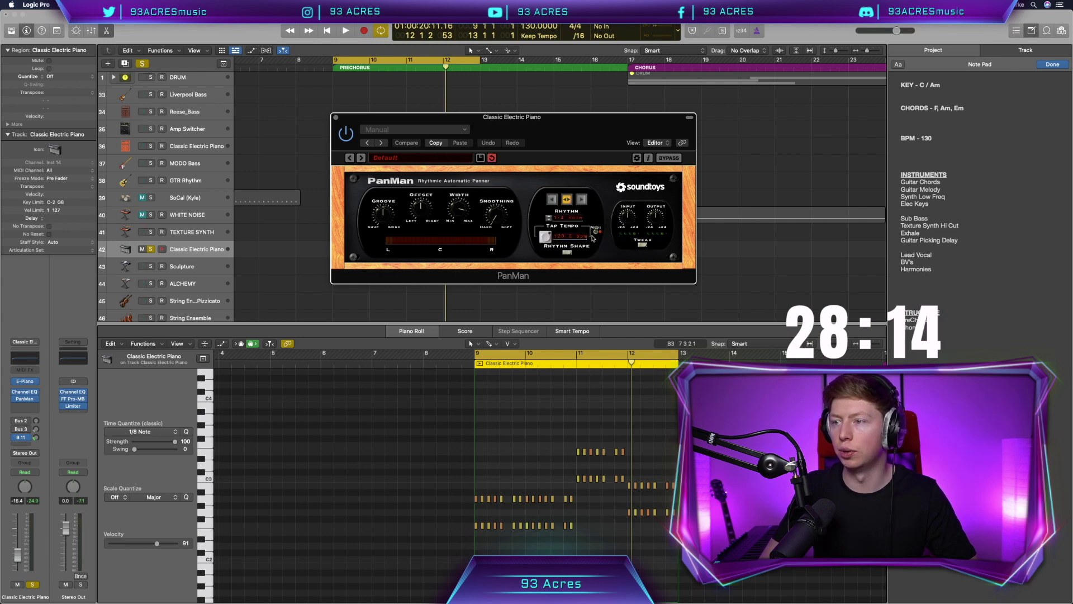
click(567, 220)
mouse_move(587, 238)
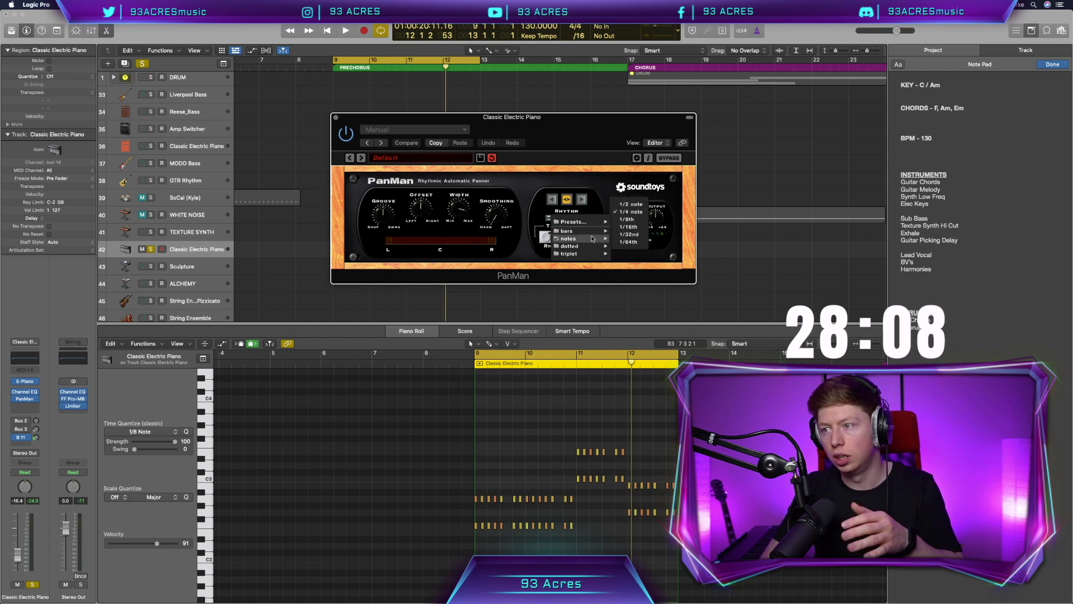
click(631, 204)
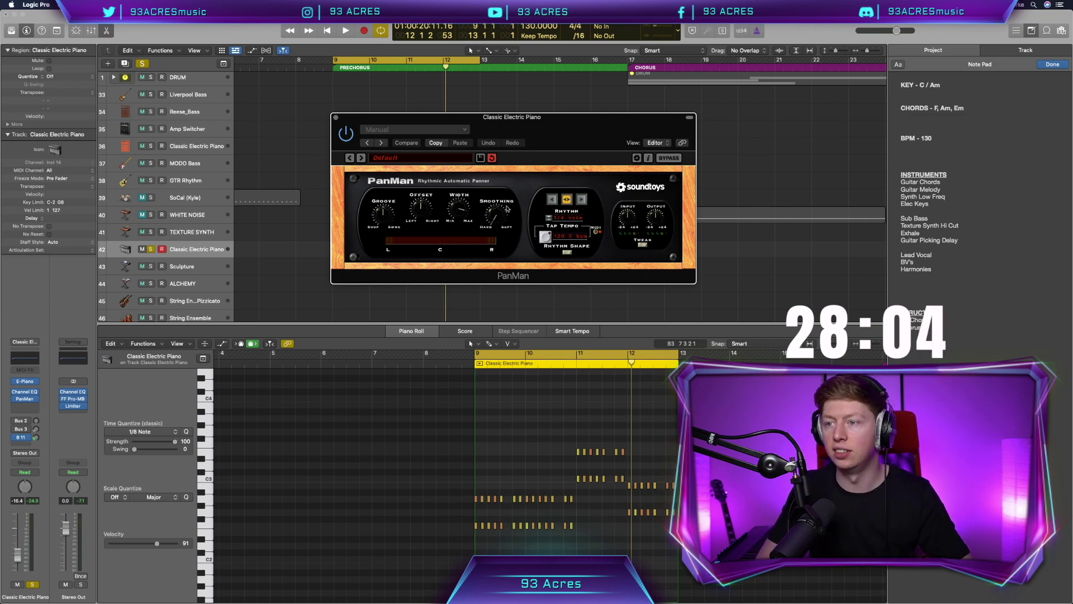
Play the soloed electric piano, adjust PanMan's Smoothing and audition the panning
key(space)
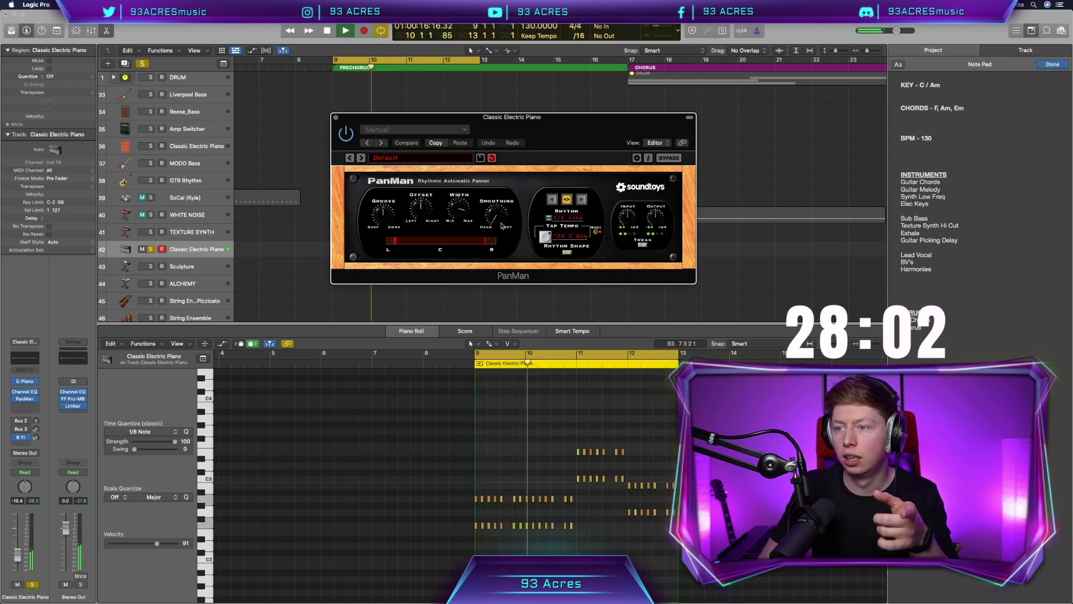
drag(498, 226, 498, 212)
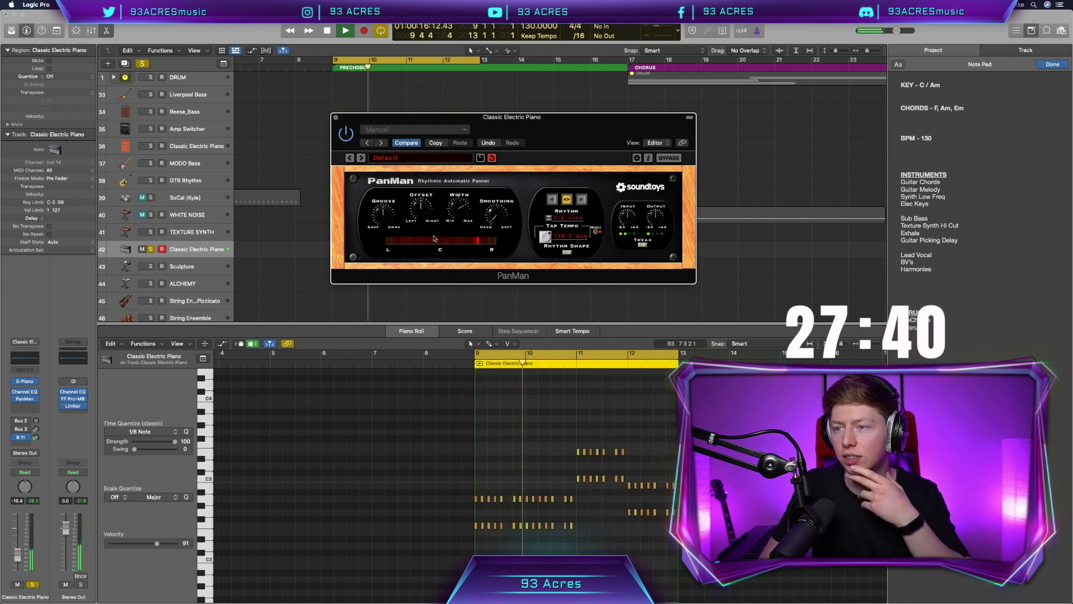
key(space)
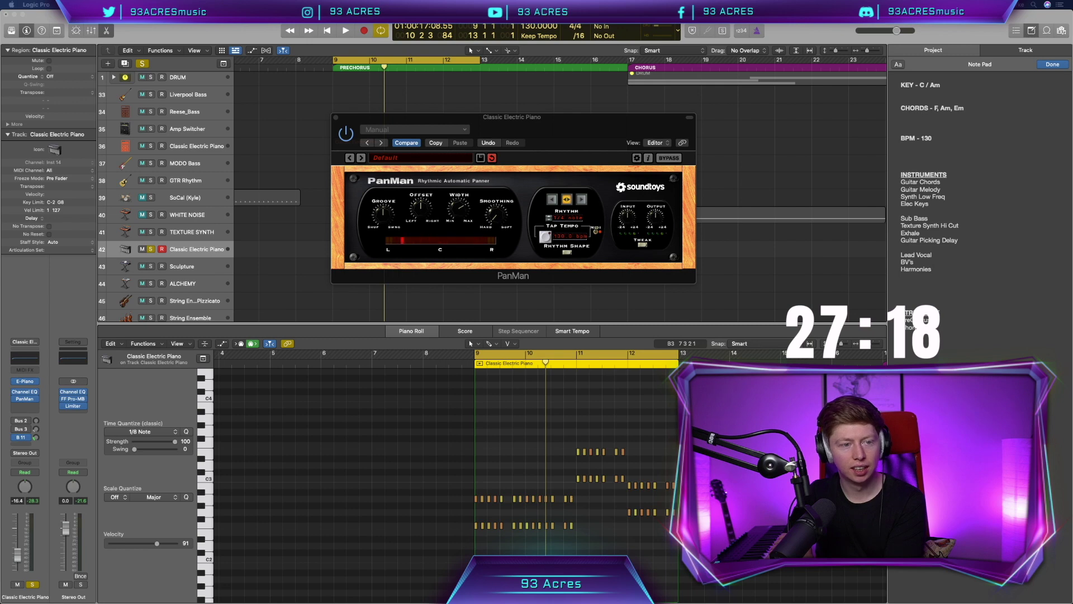
click(458, 210)
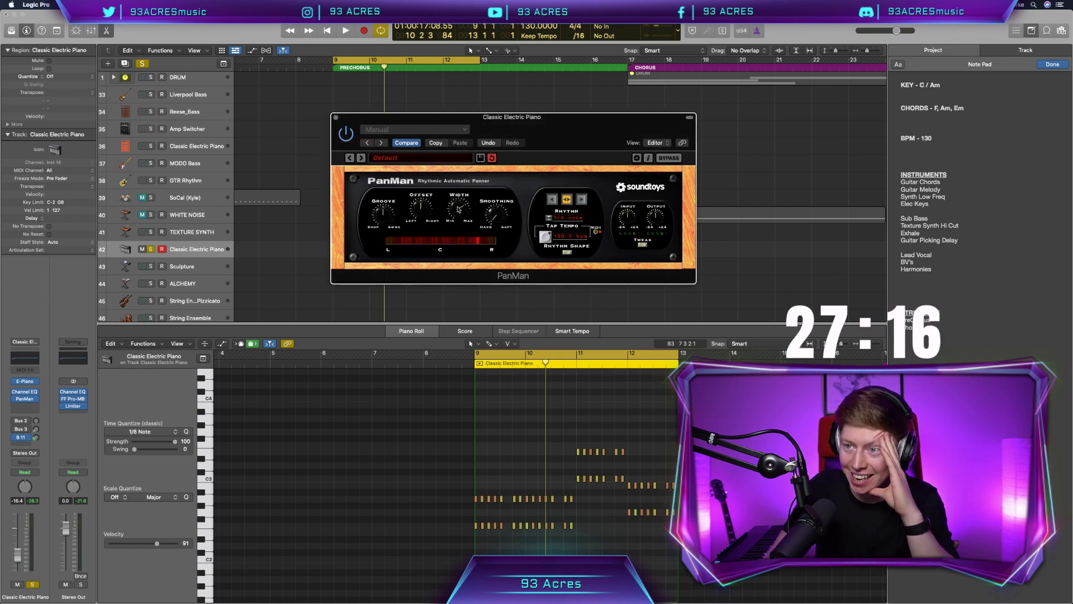
key(space)
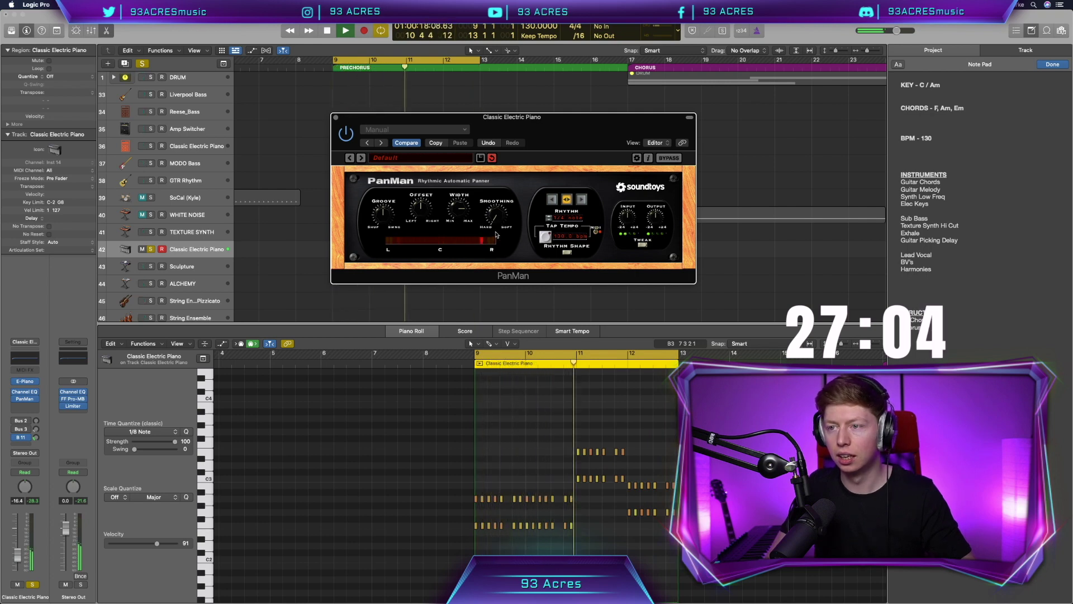
key(space)
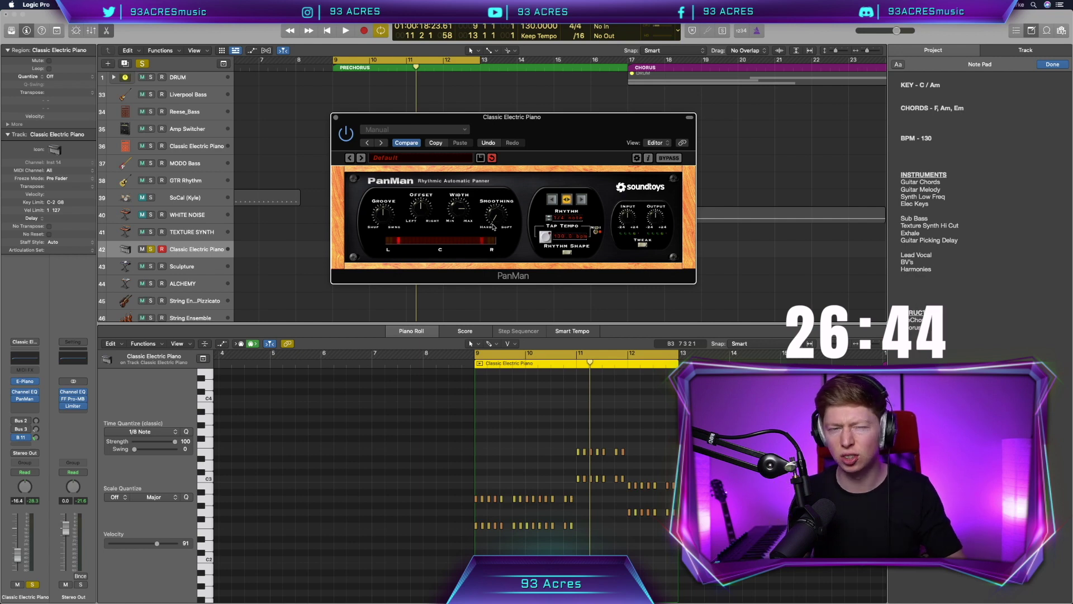
Solo Reese_Bass, Amp Switcher and the red Classic Electric Piano too, audition them together and close the PanMan window
key(space)
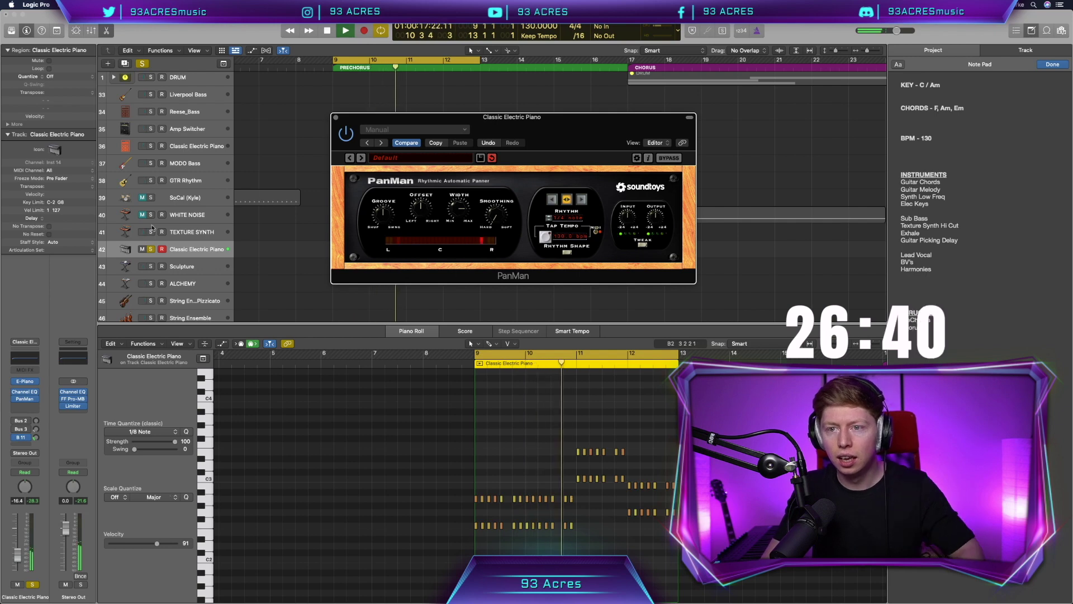
scroll(159, 167, up, 1)
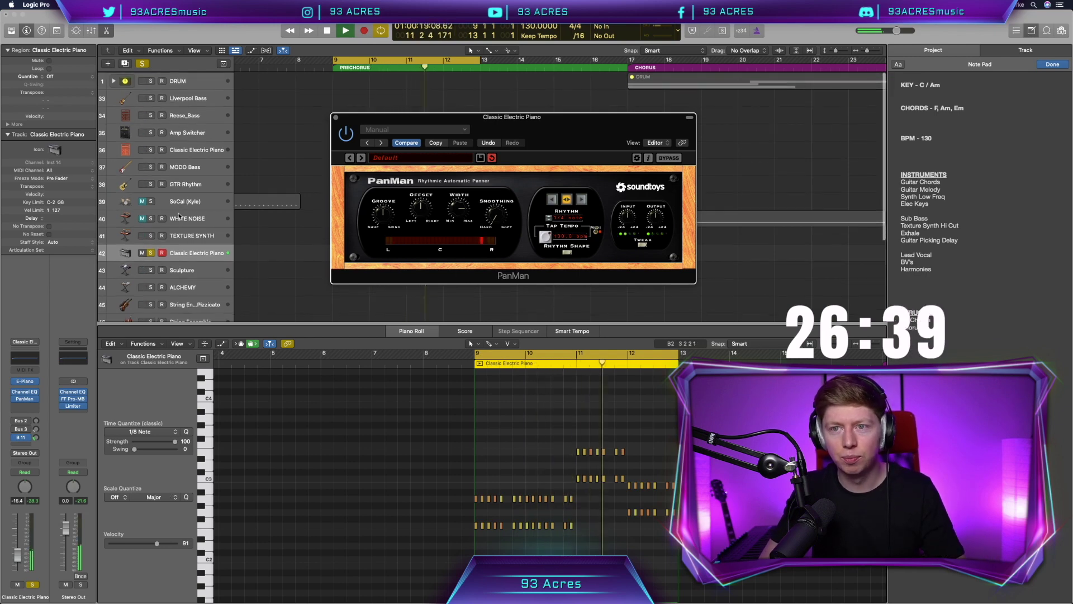
click(151, 115)
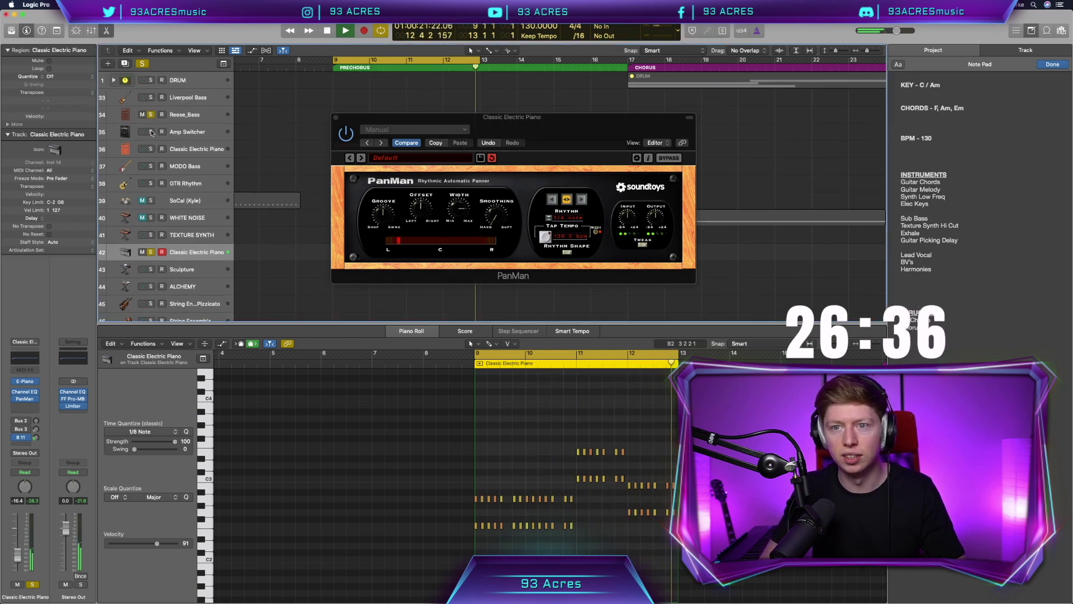
click(151, 148)
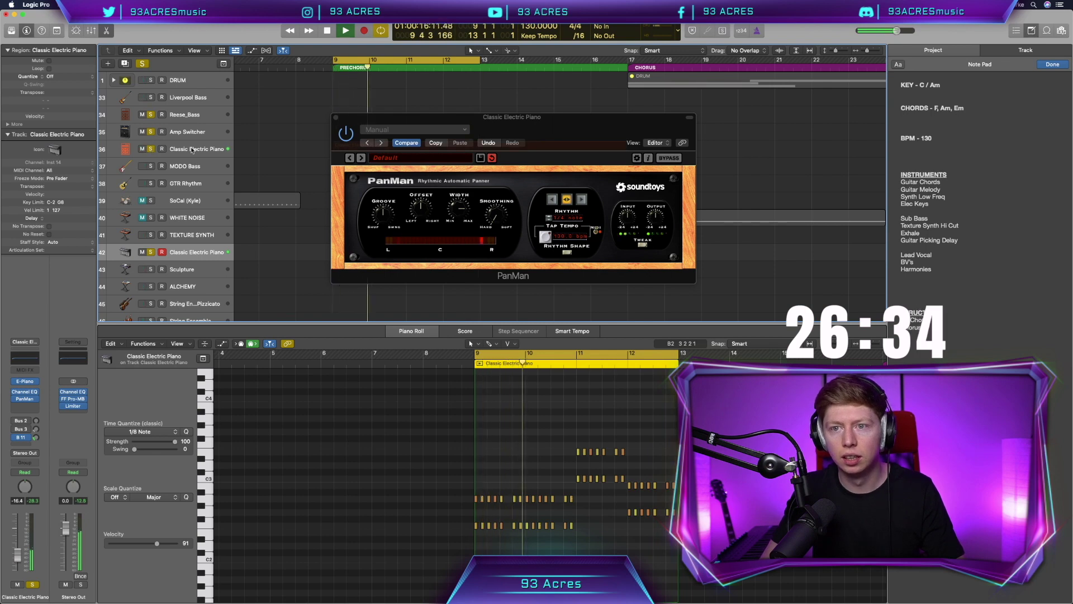
key(space)
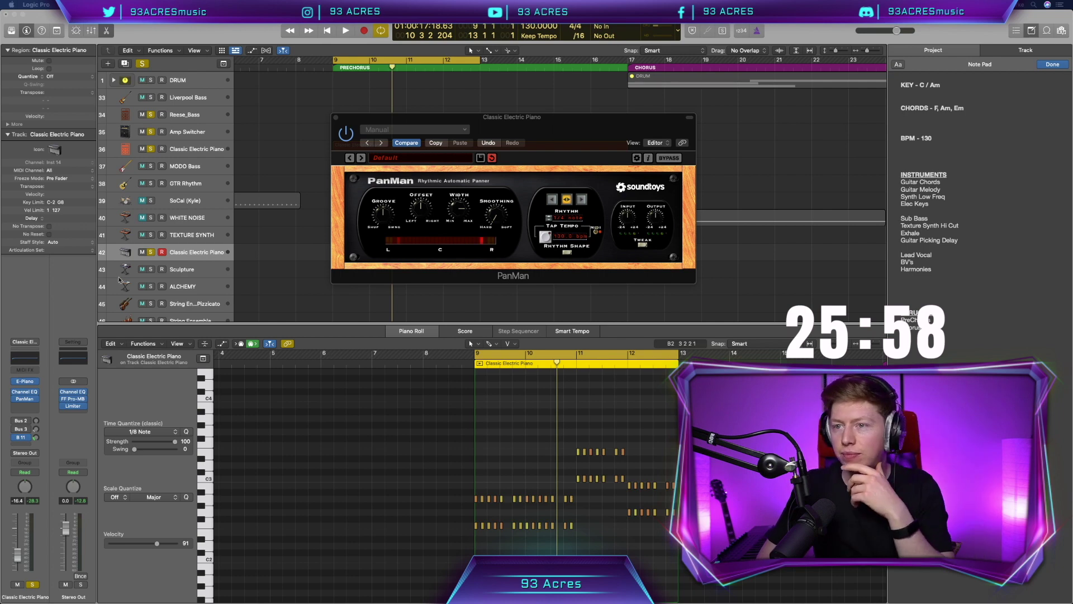
click(334, 118)
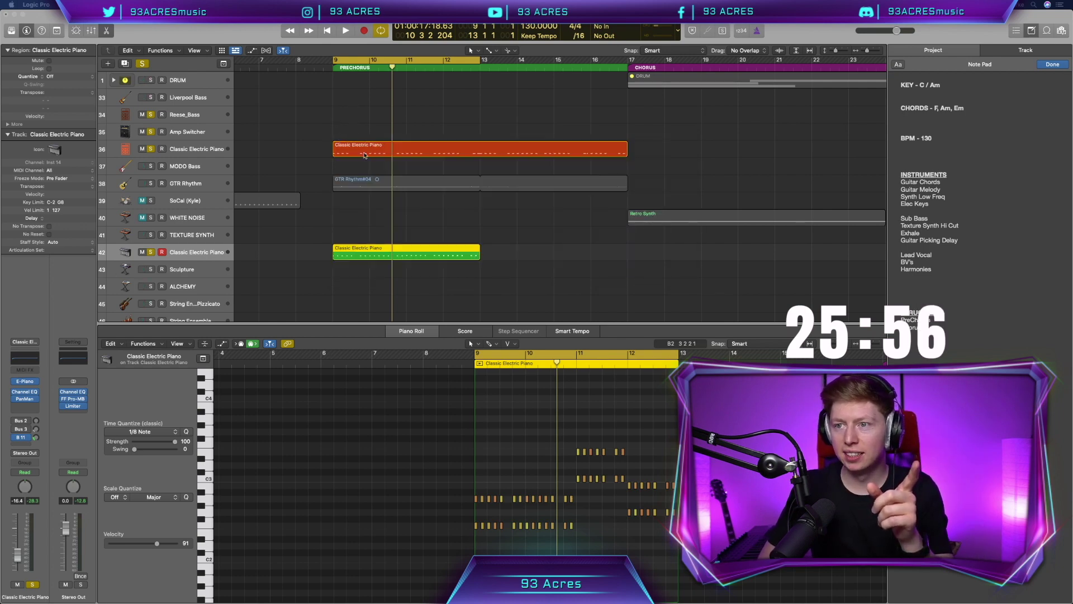
In the red Classic Electric Piano region, remove the first note of the six-note group starting at the end of bar 9
click(358, 150)
scroll(503, 493, right, 2)
drag(524, 473, 502, 491)
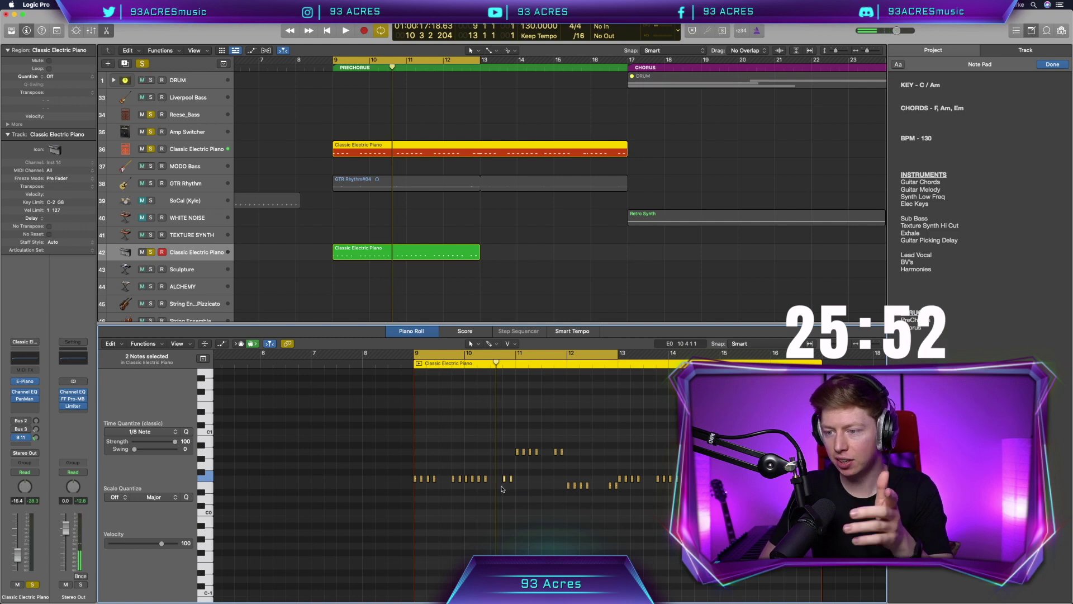
click(507, 476)
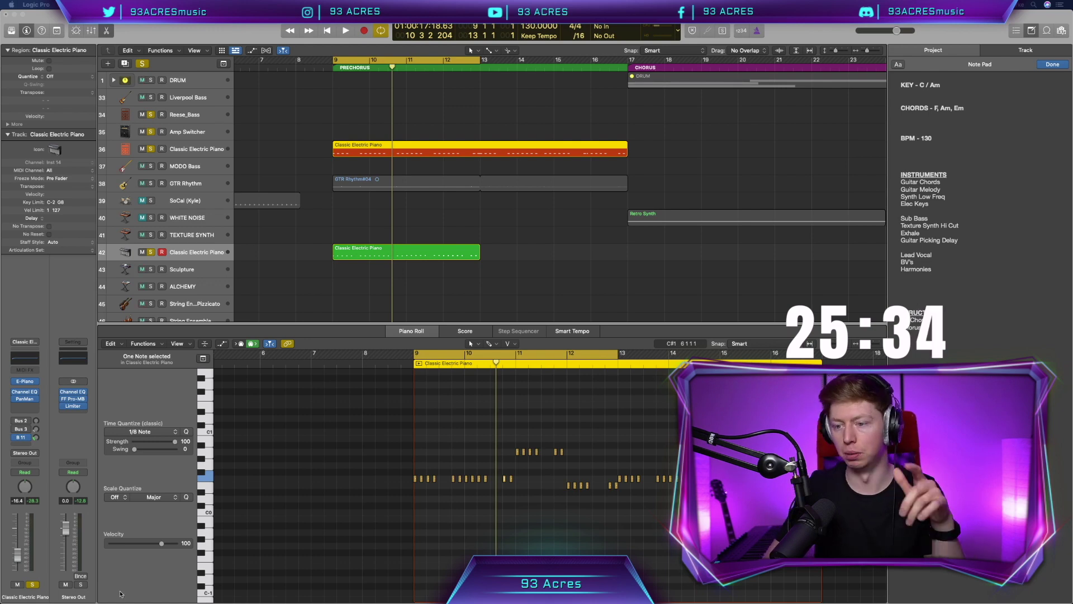
click(455, 477)
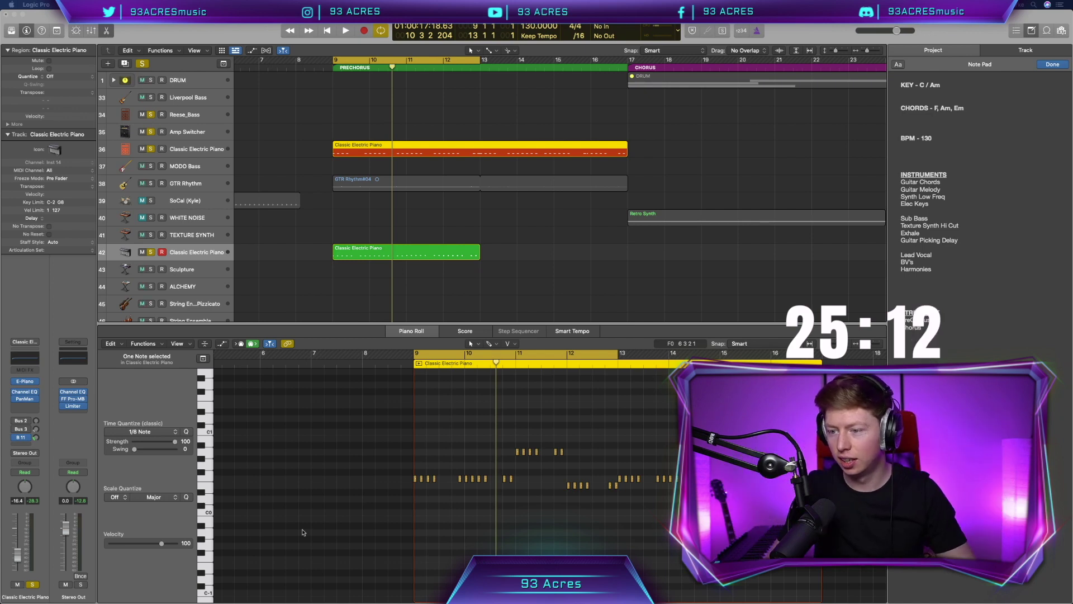
In the pair ending bar 10, move the second note about a sixteenth later, delete the first, and play the cycle
key(Tab)
key(super+Right)
key(super+Right)
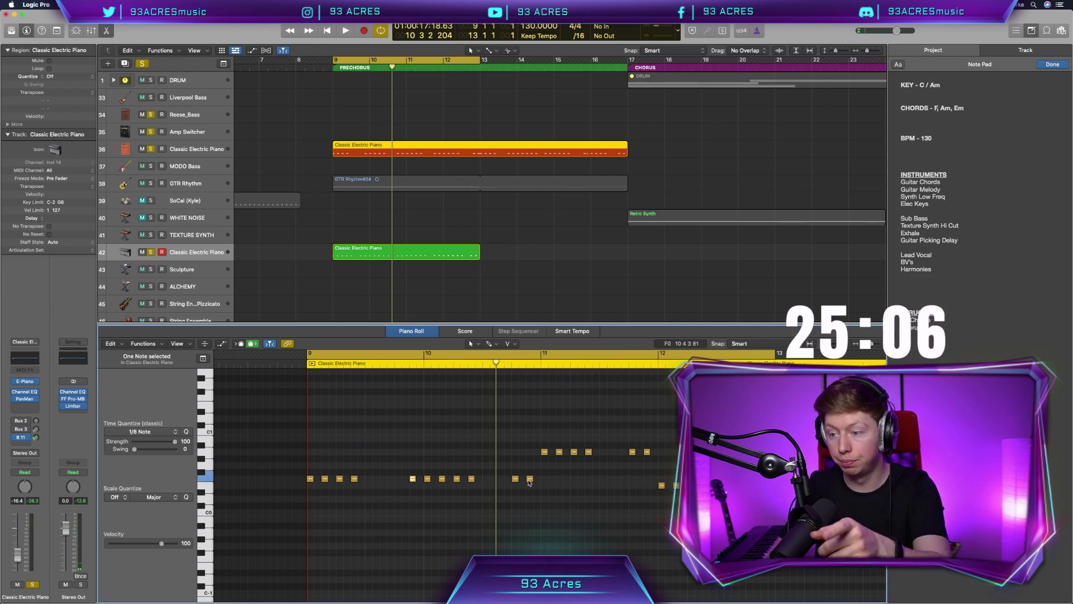
drag(530, 479, 538, 480)
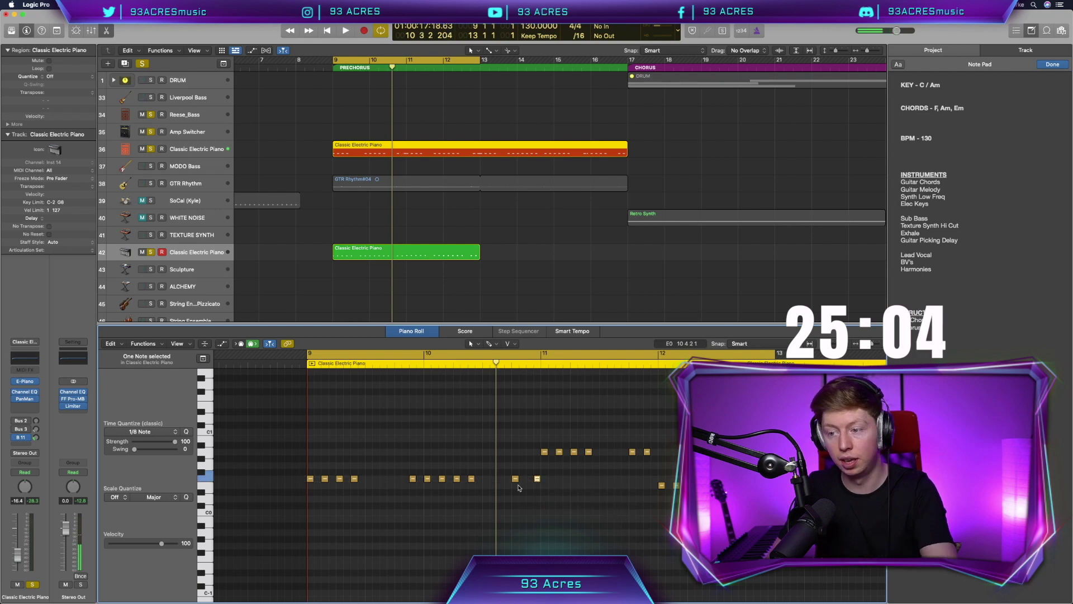
key(Return)
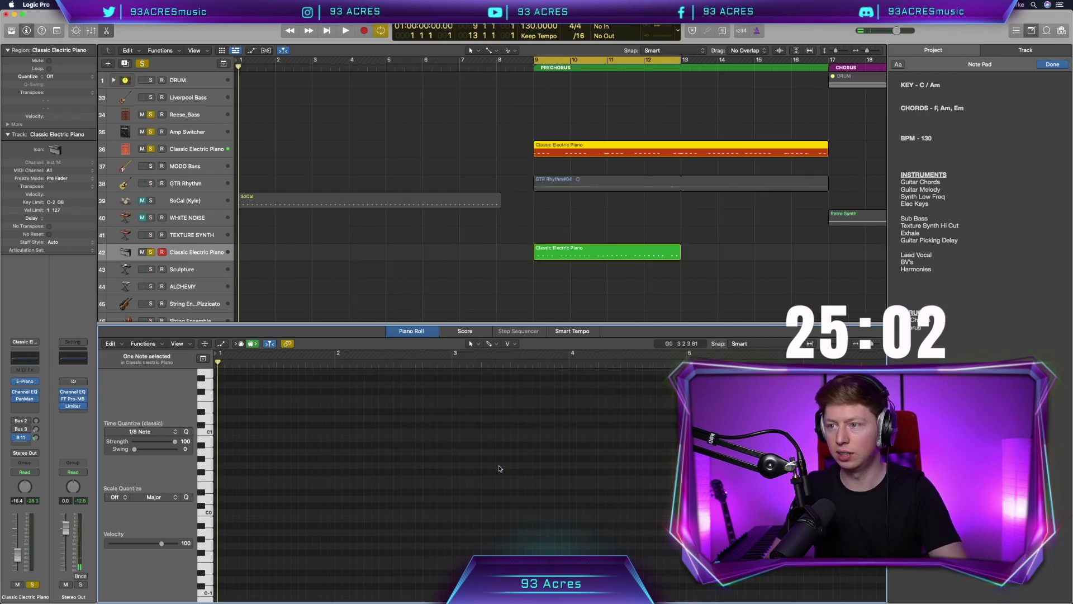
key(space)
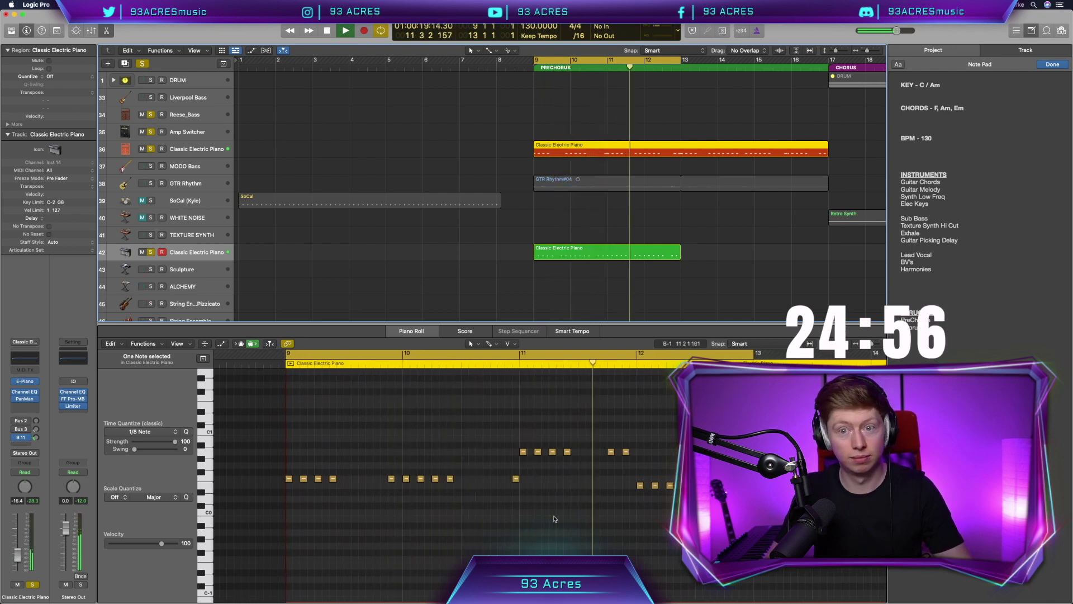
key(space)
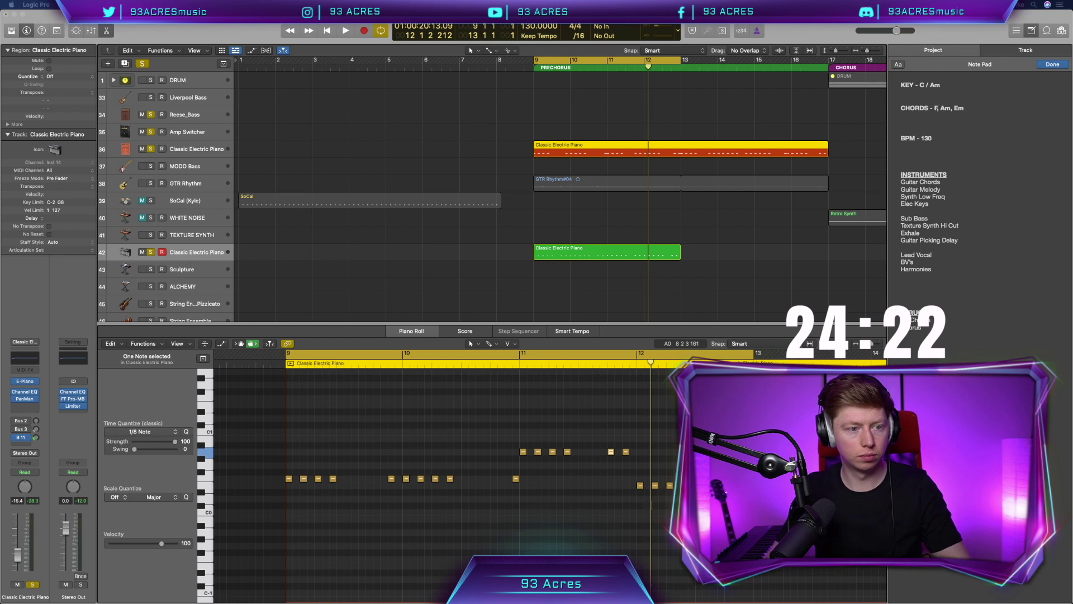
Delete the first note of the pair ending bar 11 and turn off cycle mode
click(611, 465)
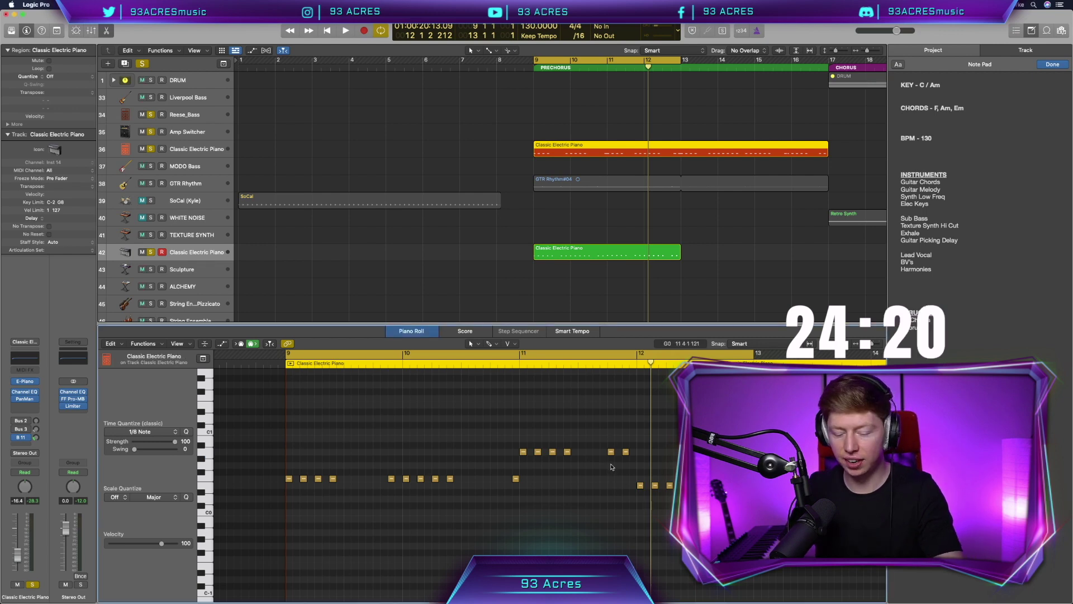
drag(612, 452, 679, 492)
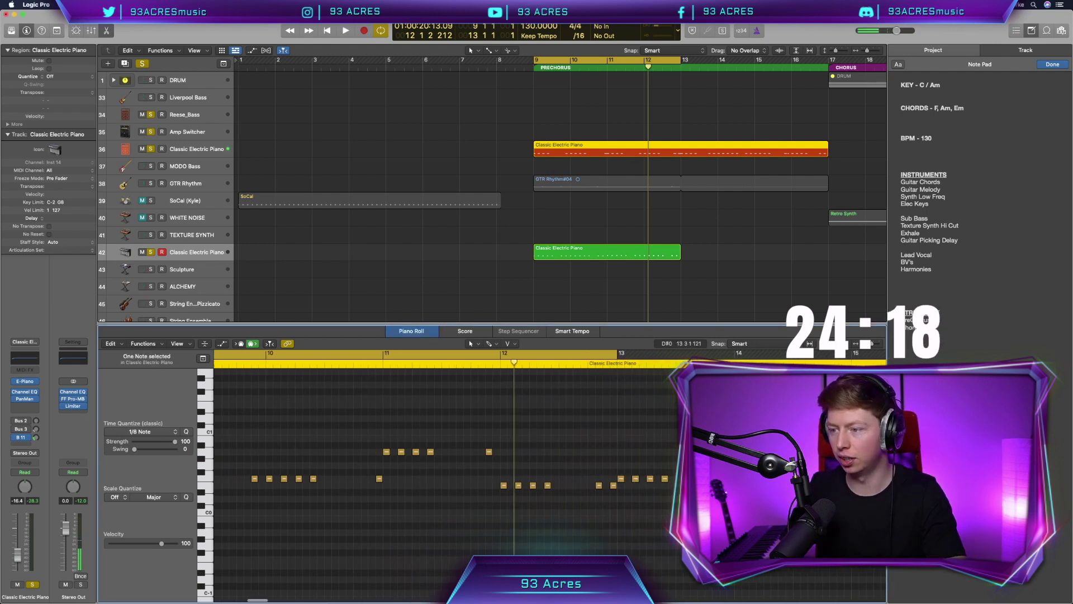
key(c)
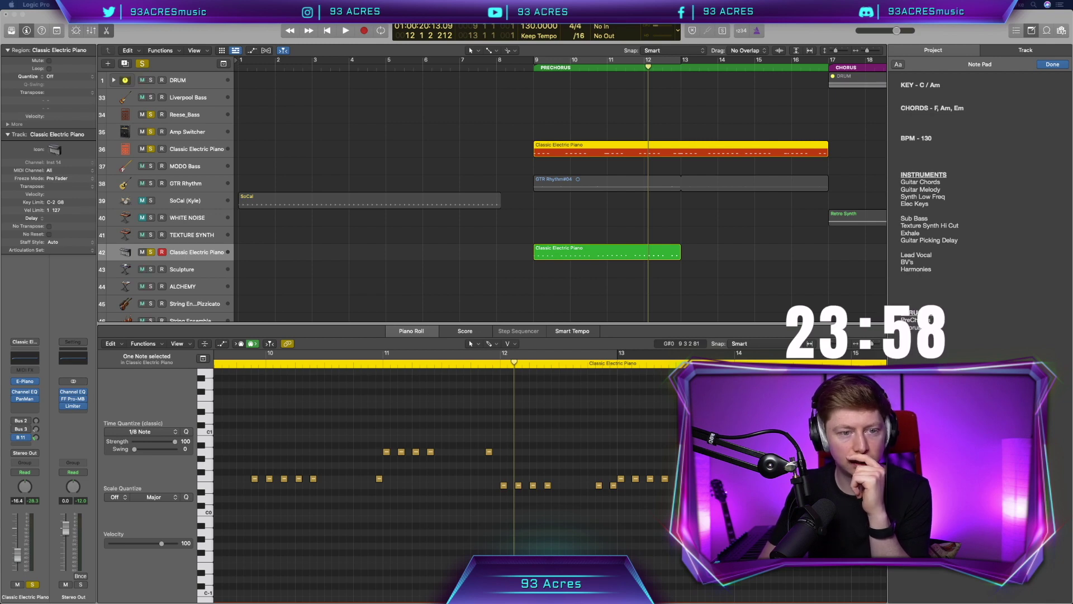
Try deleting the note pair at the end of bar 12 and the first two notes of the group starting on beat 4 of bar 13
scroll(398, 515, right, 3)
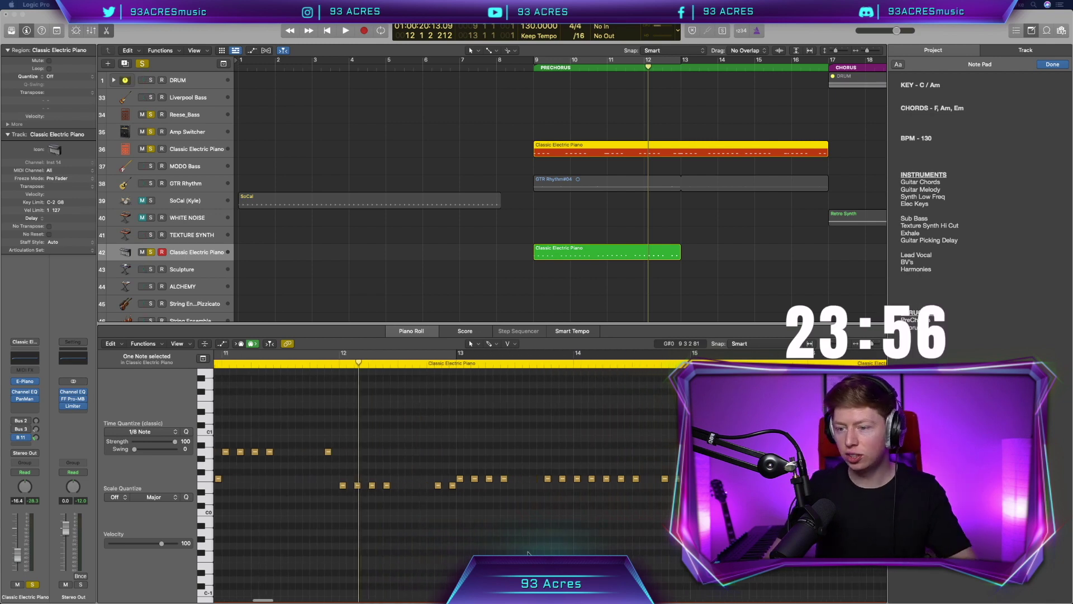
scroll(397, 516, right, 2)
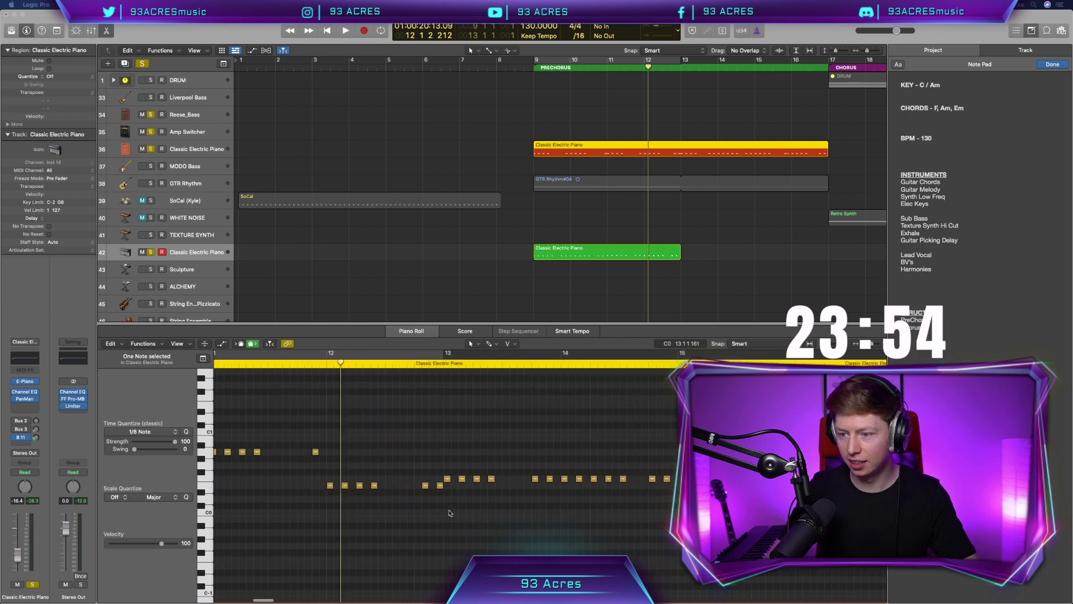
drag(426, 494, 447, 482)
key(Delete)
drag(556, 498, 537, 468)
key(Delete)
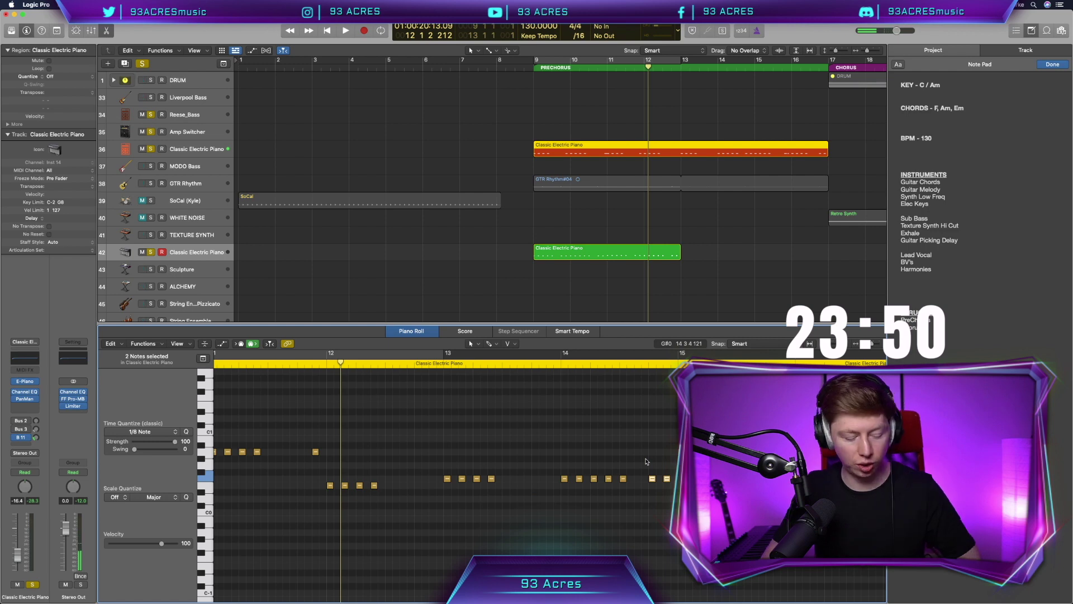
Undo the last two deletions and mute the note pair at the end of bar 12 instead
key(super+z)
key(super+z)
key(ctrl+m)
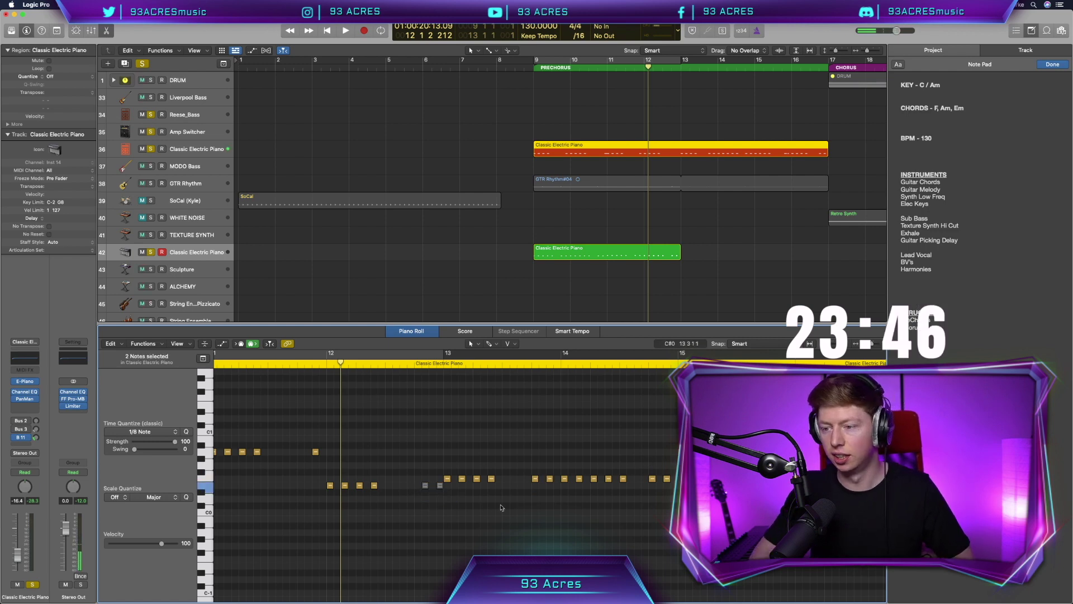
Mute the note pairs closing bars 13, 14, 15 and 16 in the red Classic Electric Piano region
drag(550, 492, 528, 473)
key(ctrl+m)
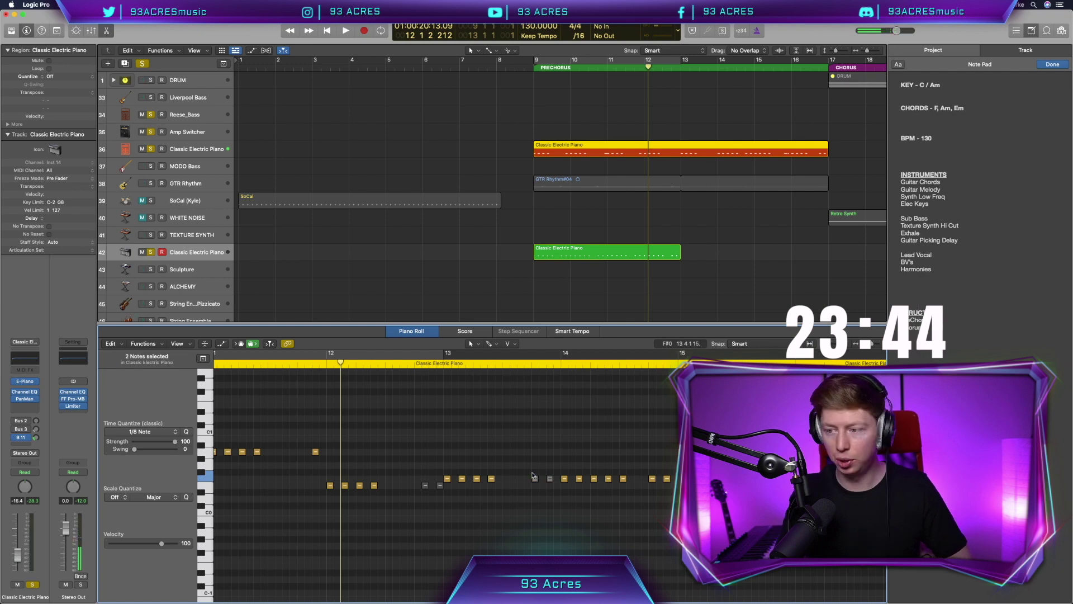
scroll(533, 475, right, 2)
scroll(533, 475, right, 2)
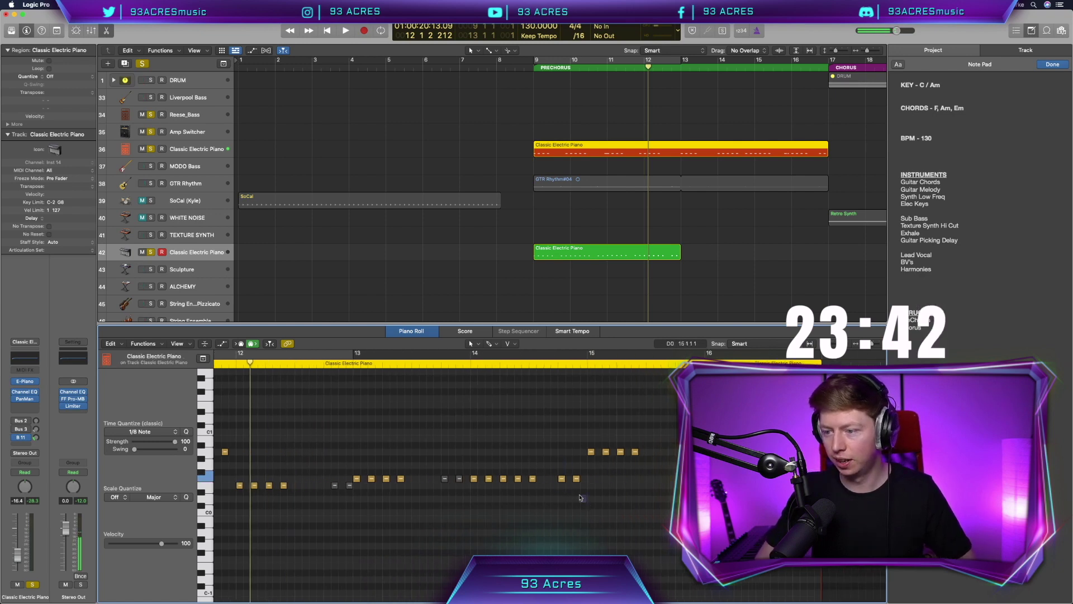
scroll(649, 470, right, 3)
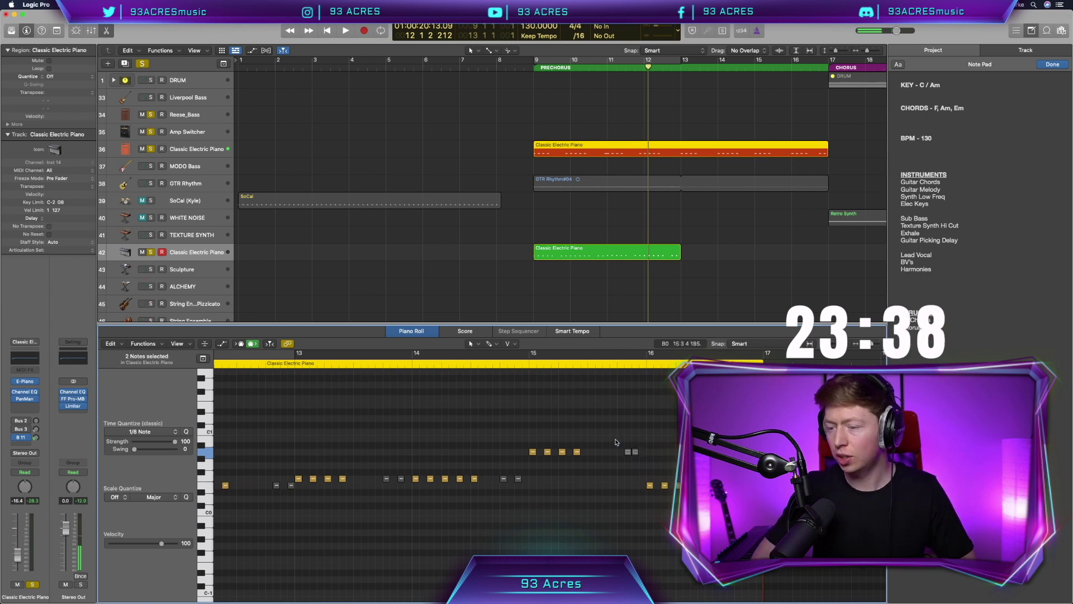
scroll(639, 448, right, 3)
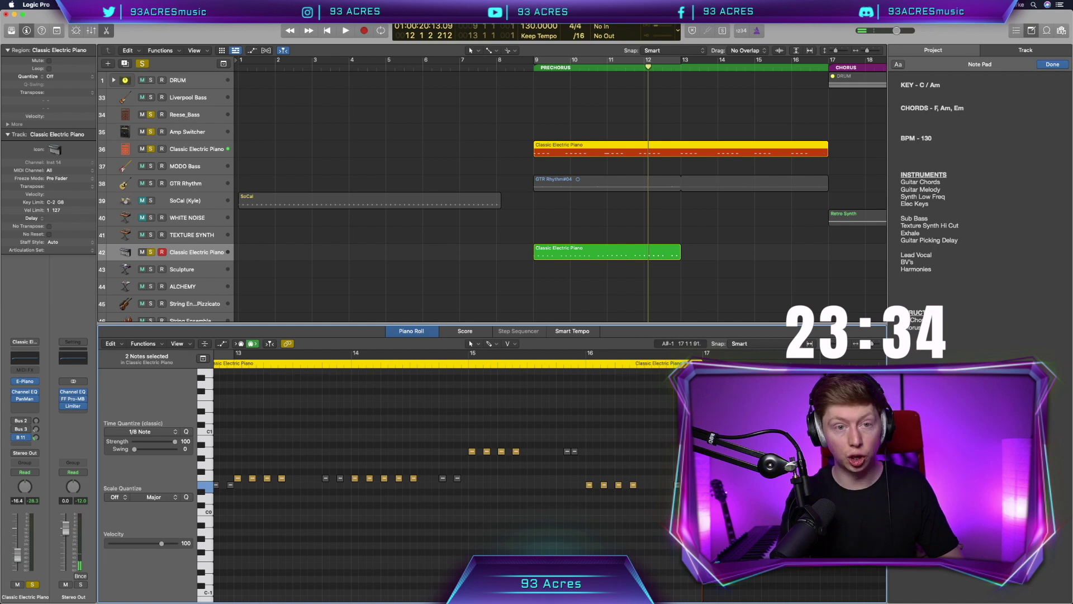
Play the part with cycle mode on and extend the cycle range to cover the whole prechorus, bars 9 to 17
key(super+Left)
key(super+Left)
key(super+Left)
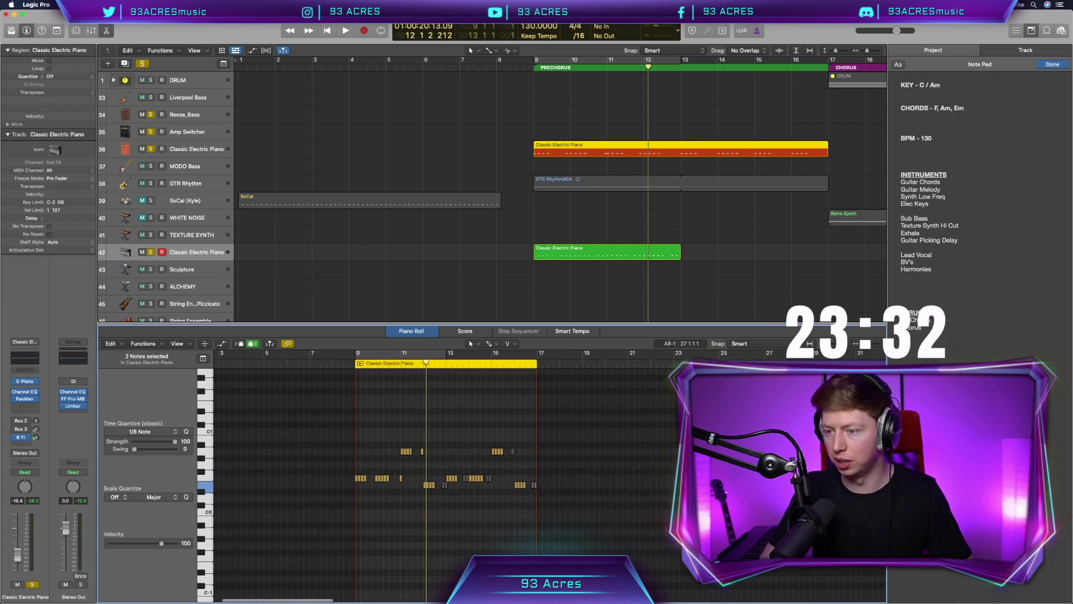
key(super+Right)
key(space)
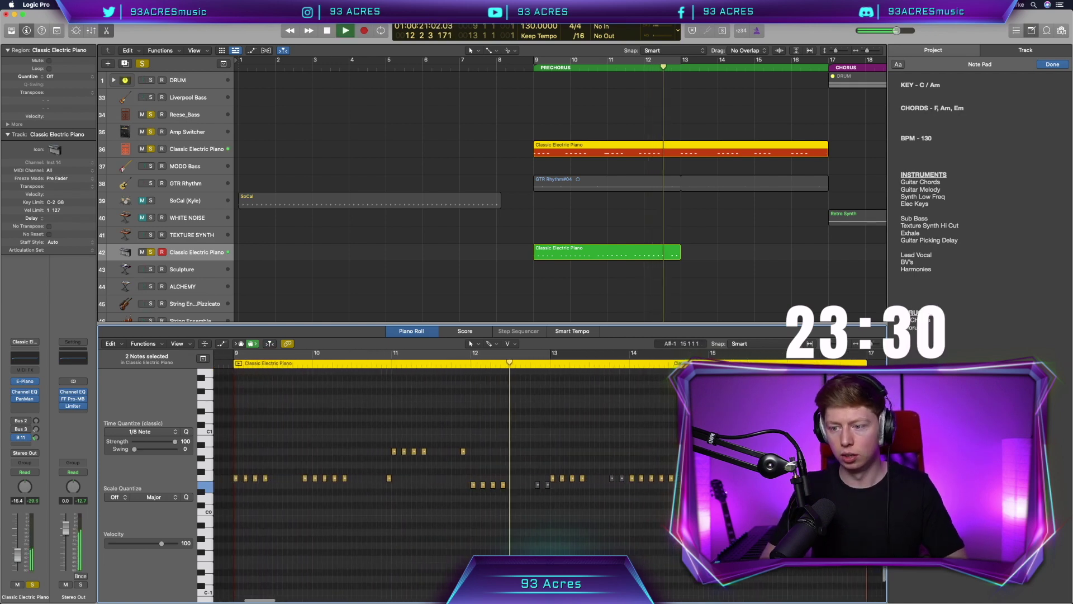
key(c)
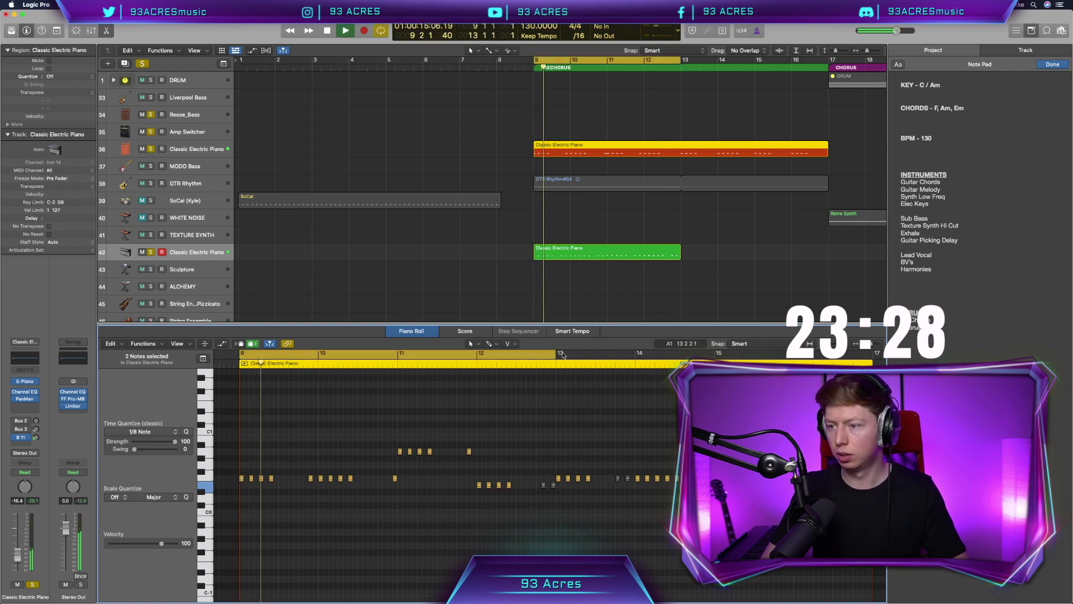
drag(681, 59, 826, 59)
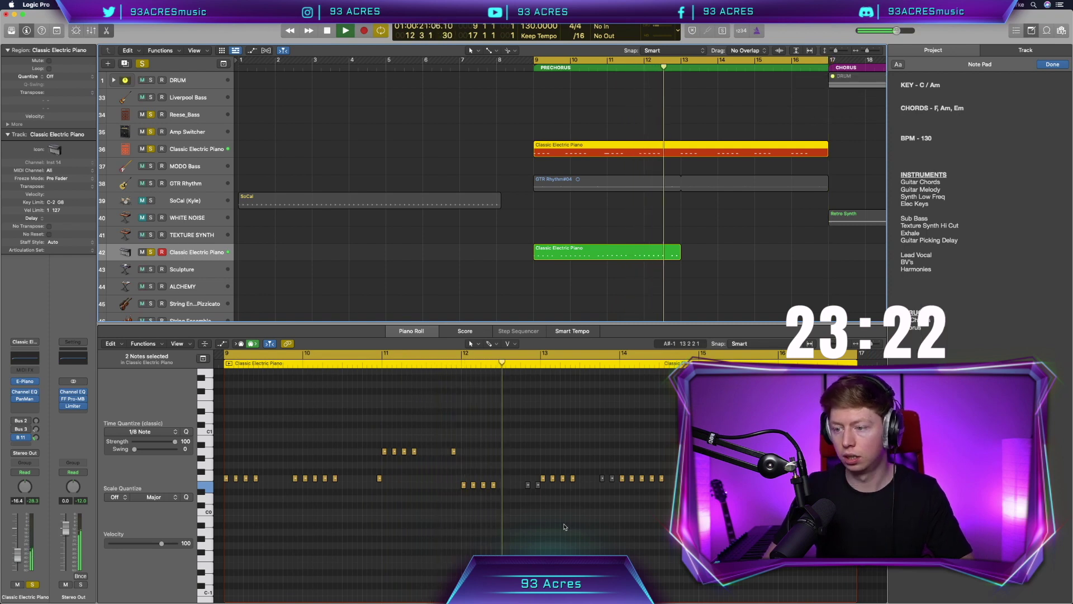
scroll(564, 526, right, 3)
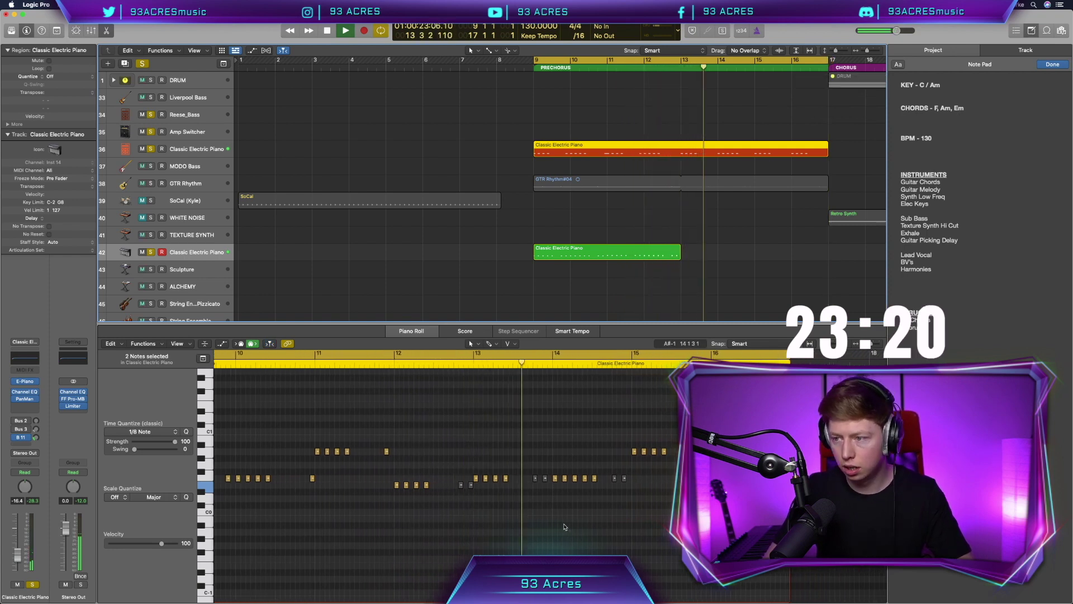
Repeat the green Classic Electric Piano region once so it fills bars 13 to 16, and stop playback
click(605, 258)
key(super+r)
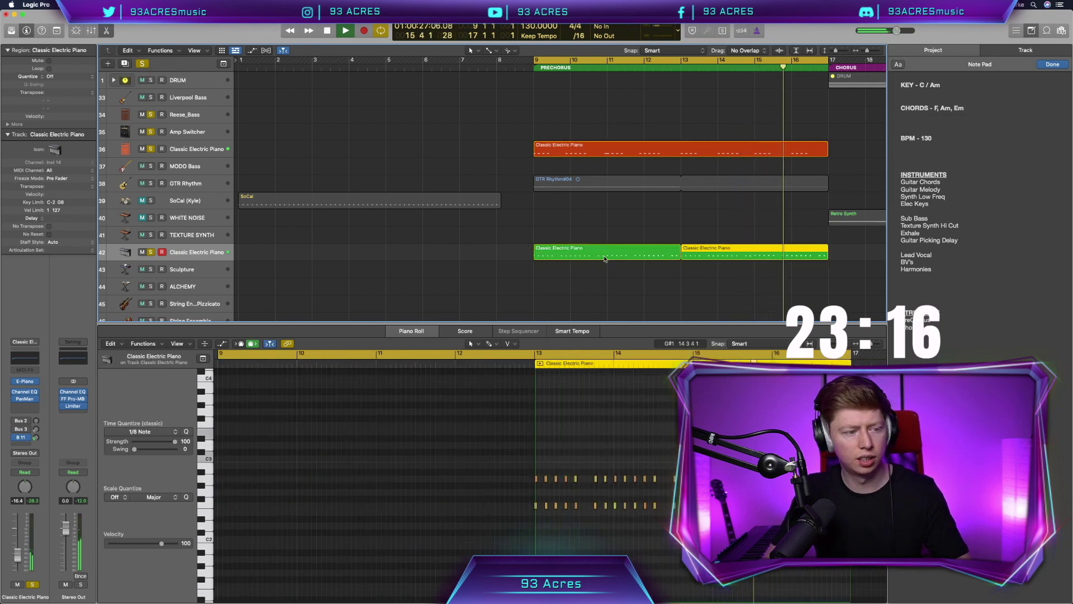
key(space)
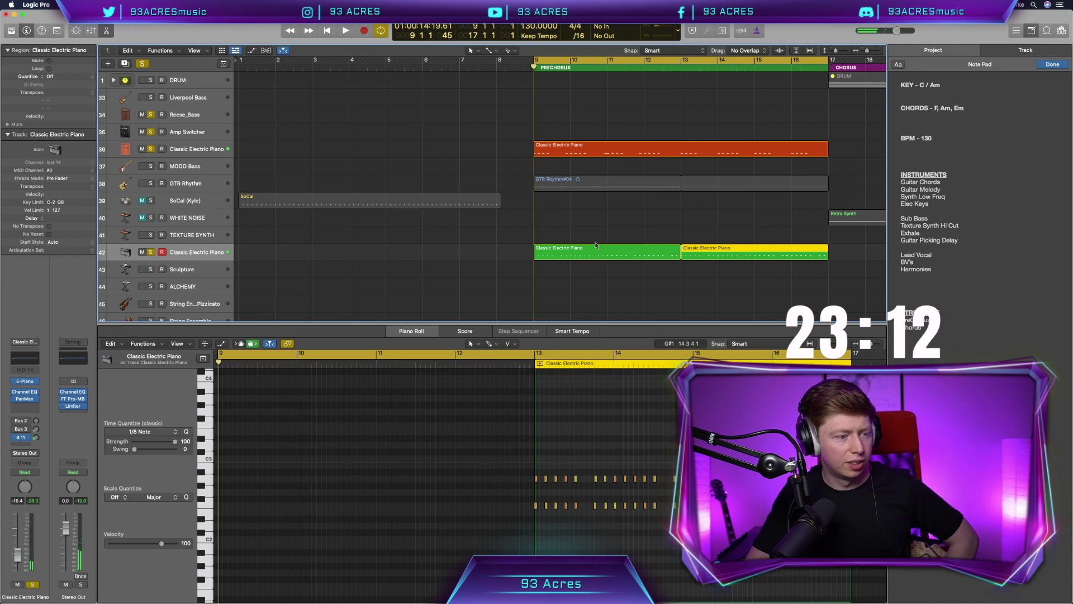
click(596, 245)
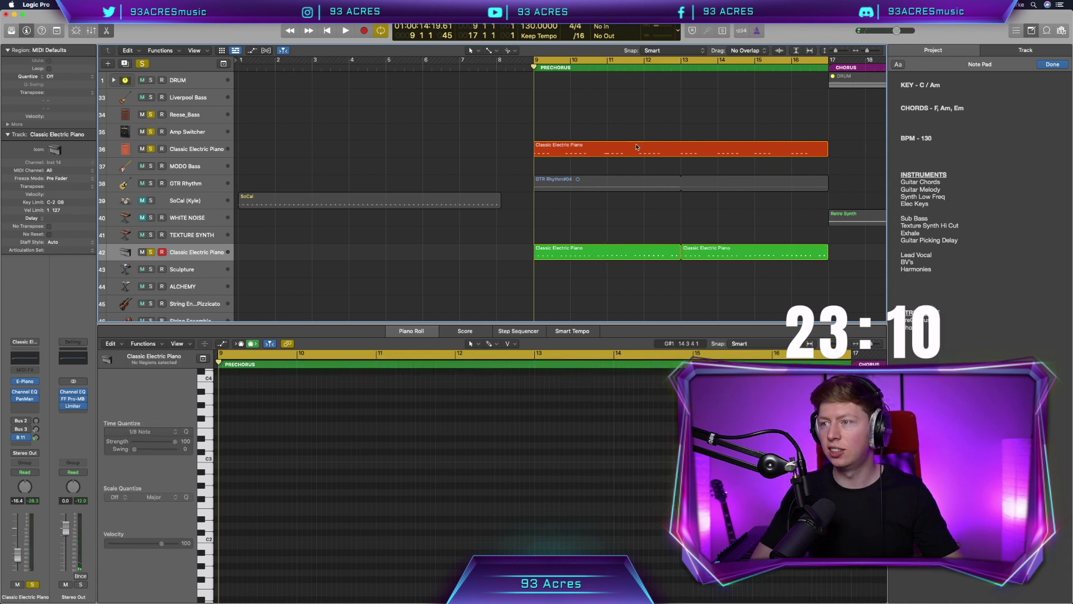
Close the Piano Roll and turn off solo for all tracks
click(615, 148)
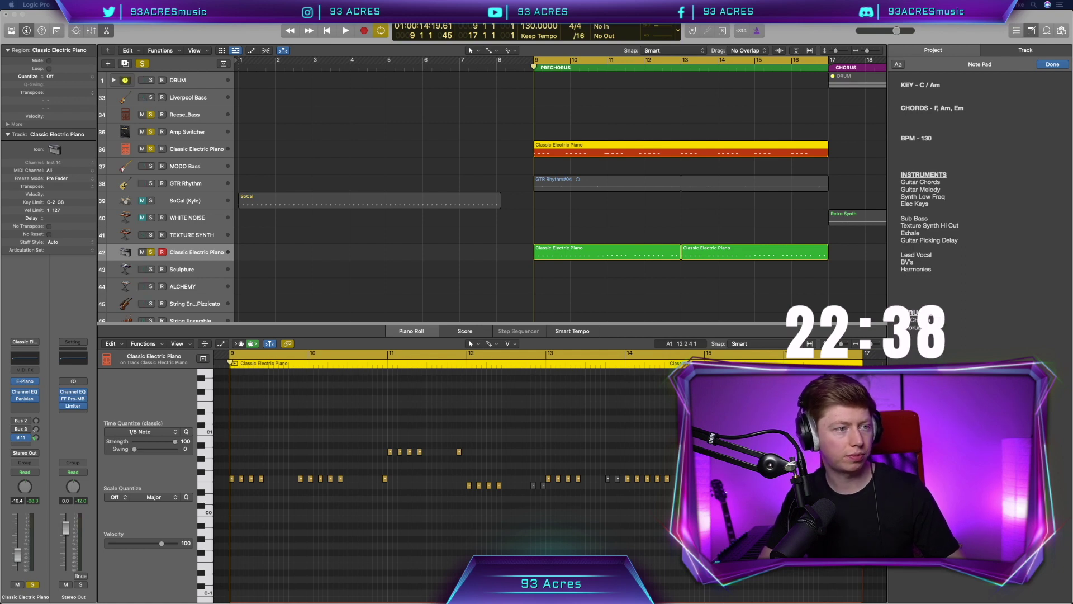
click(594, 309)
scroll(593, 310, right, 2)
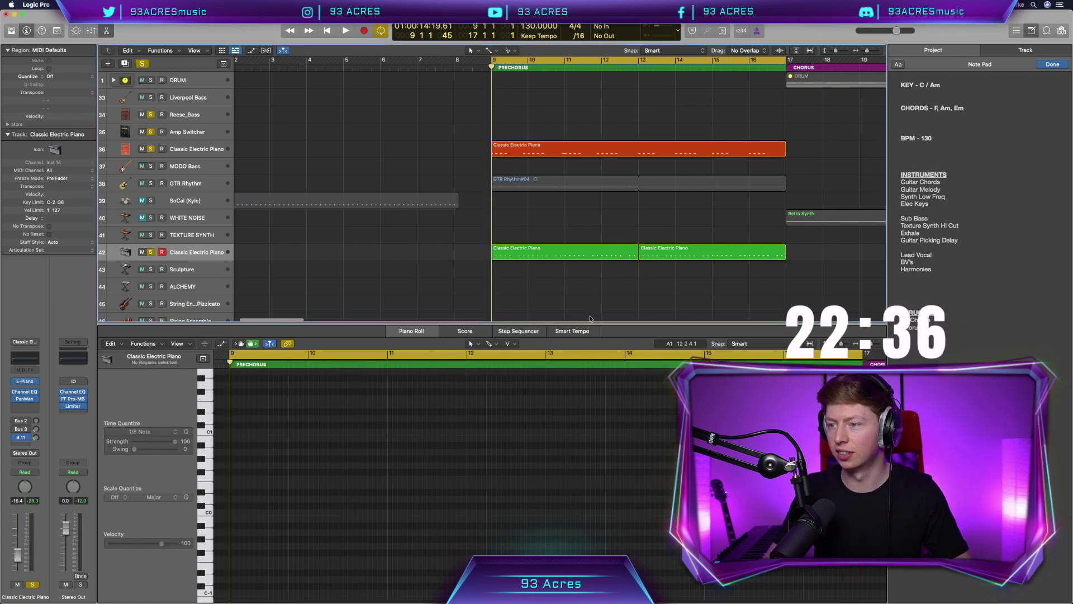
key(p)
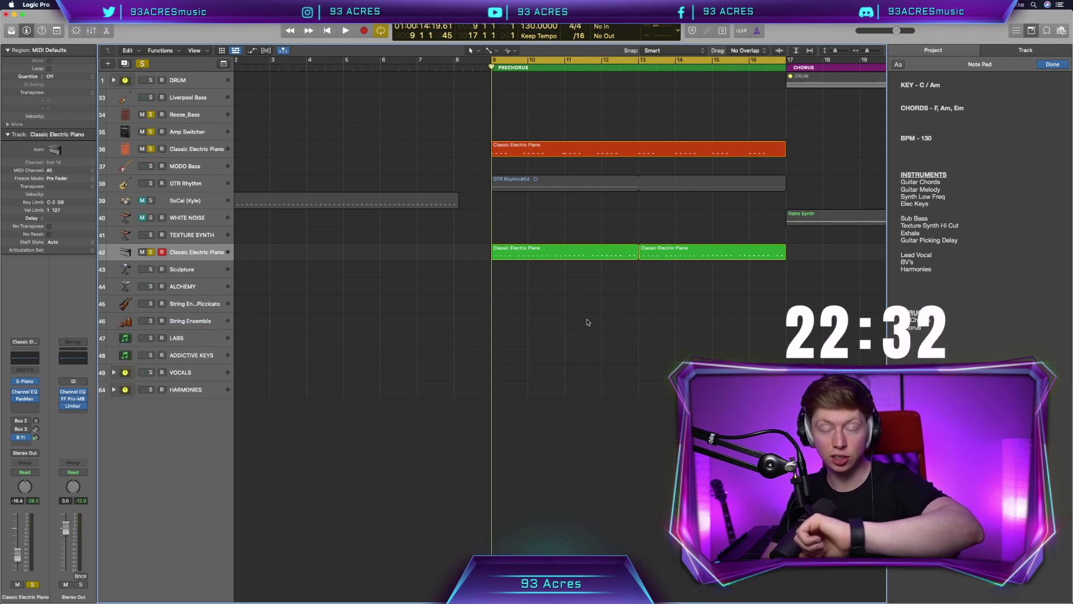
scroll(587, 322, right, 3)
scroll(587, 322, right, 2)
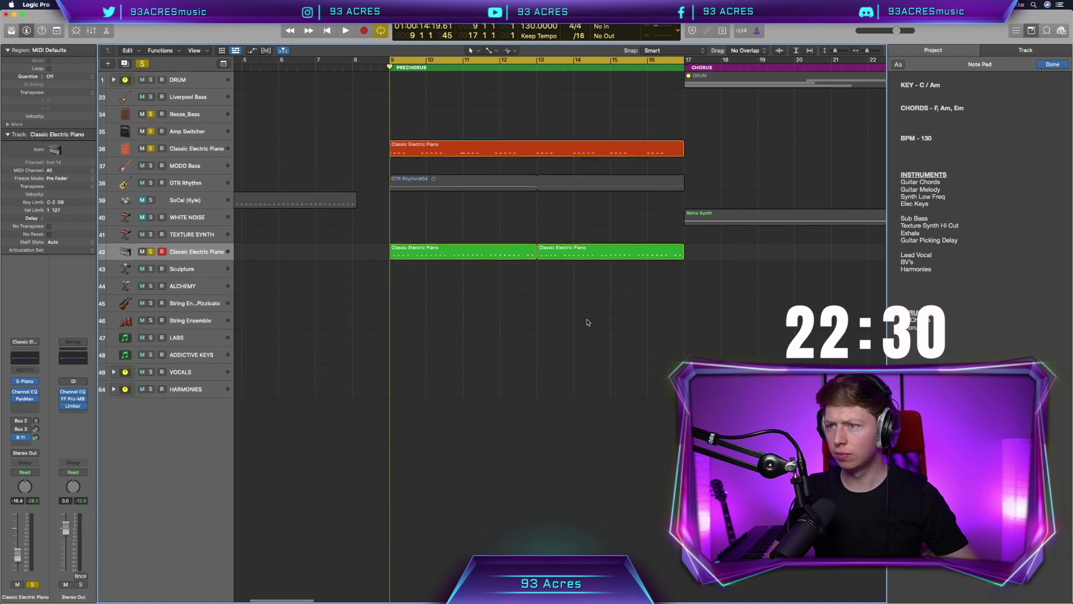
click(145, 63)
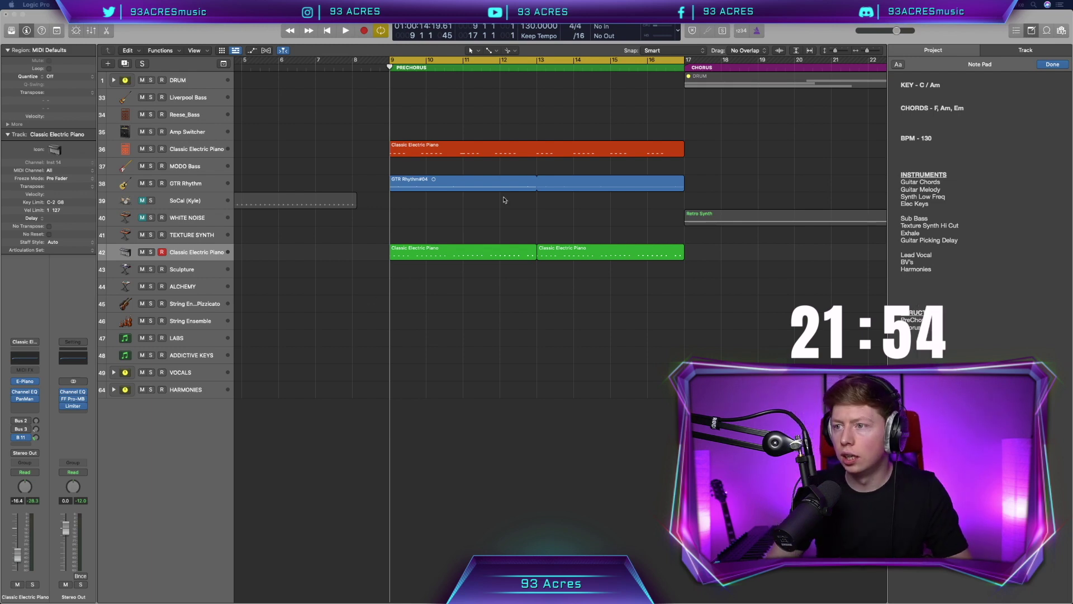
Open the red Classic Electric Piano region in the Piano Roll and place the playhead near beat 4 of bar 12
click(529, 146)
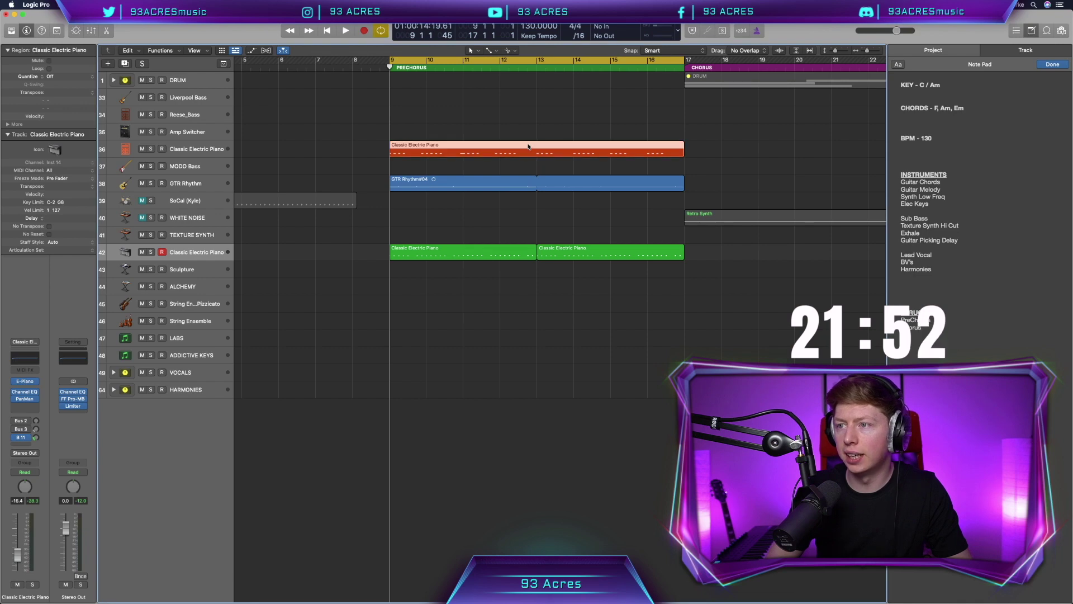
double_click(529, 147)
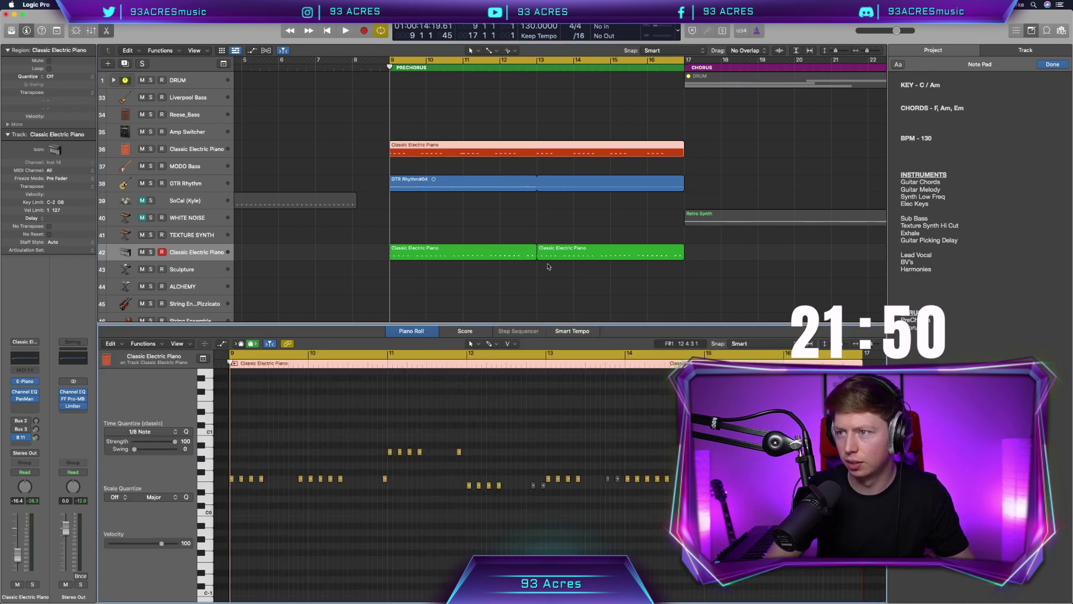
click(528, 62)
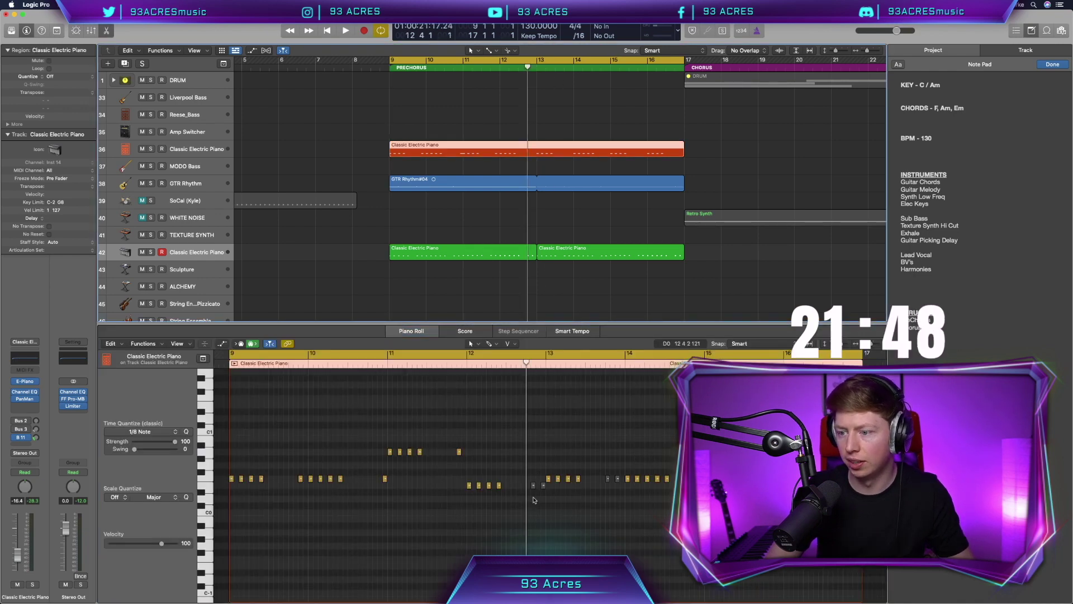
Unmute the second note of the muted pair at the end of bar 12 in the red Classic Electric Piano region
key(super+Right)
key(super+Right)
key(super+Right)
drag(628, 523, 539, 488)
click(582, 505)
click(593, 485)
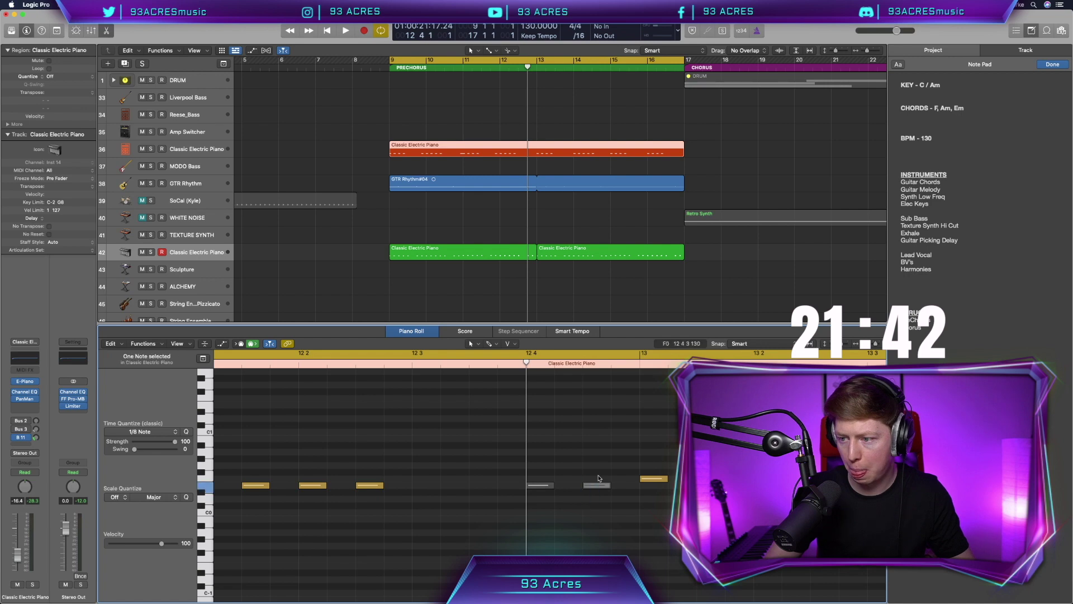
key(ctrl+m)
key(super+Left)
key(super+Left)
key(super+Left)
key(super+Left)
key(super+Left)
key(super+Left)
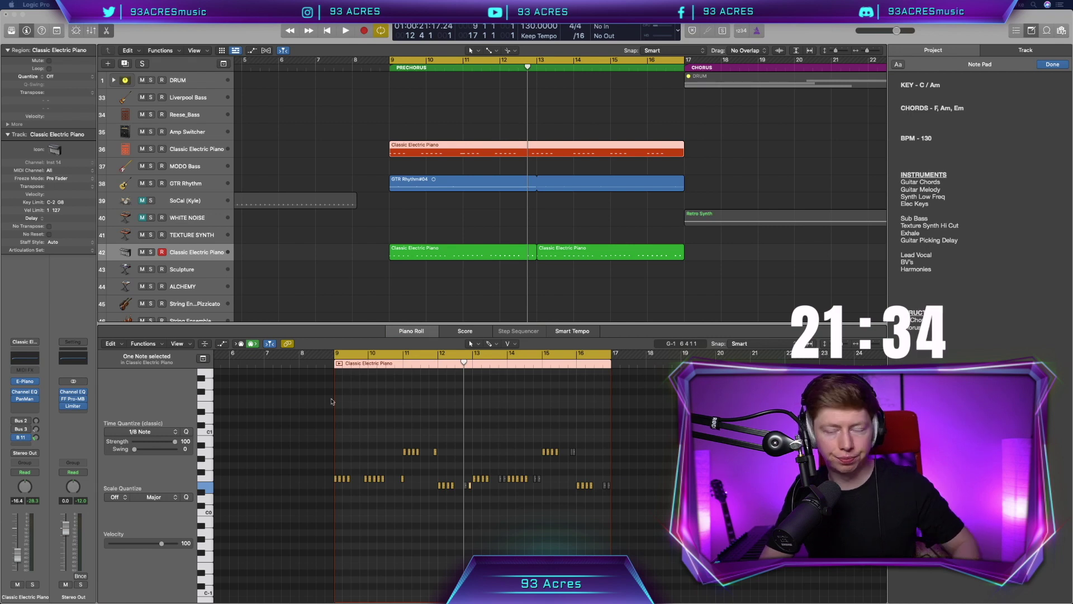
click(350, 452)
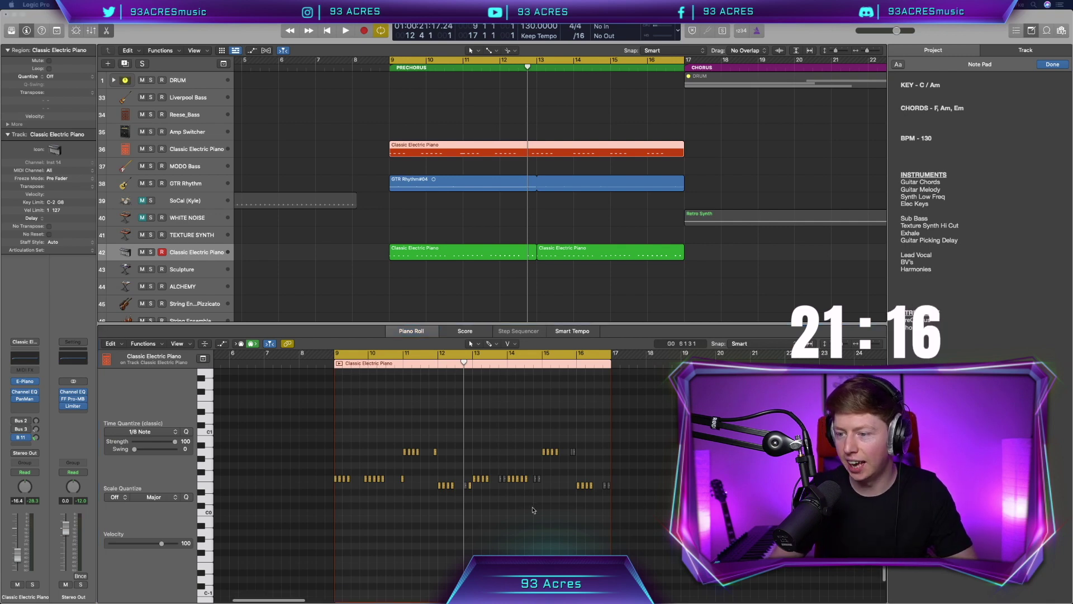
Delete the last of the five unmuted notes in the group starting bar 14
scroll(534, 509, up, 6)
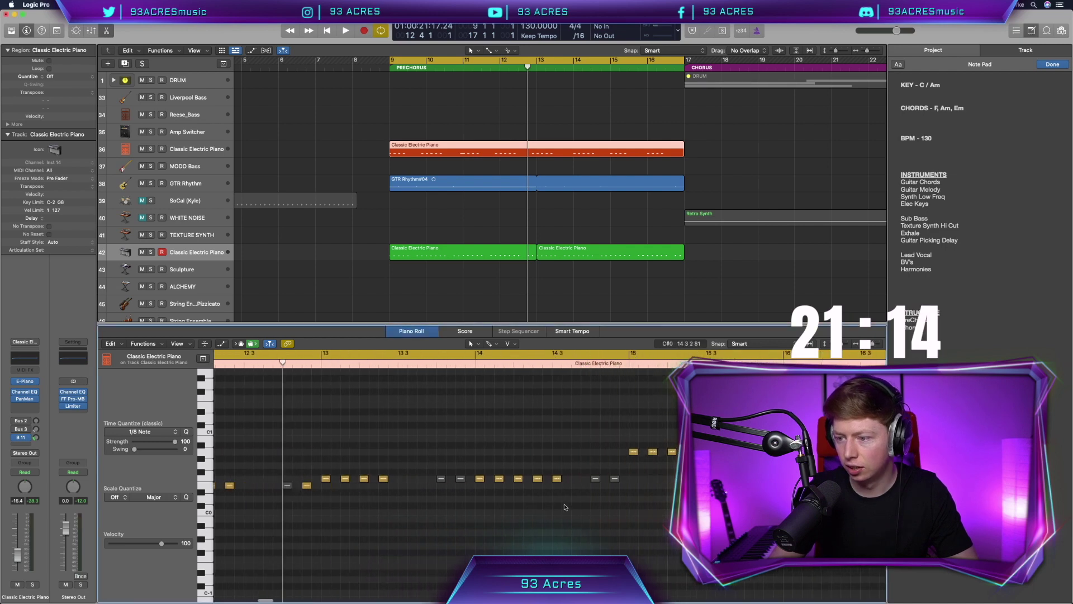
key(Delete)
scroll(554, 464, right, 5)
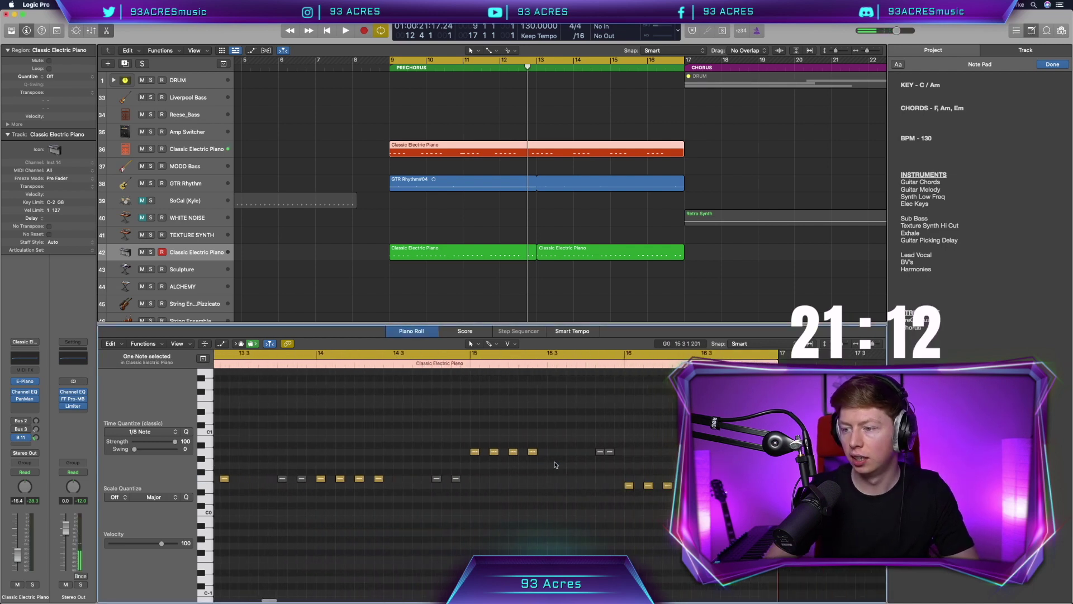
Delete the second and fourth notes of the group starting bar 16 and play the ending
scroll(635, 475, right, 3)
click(596, 484)
key(Delete)
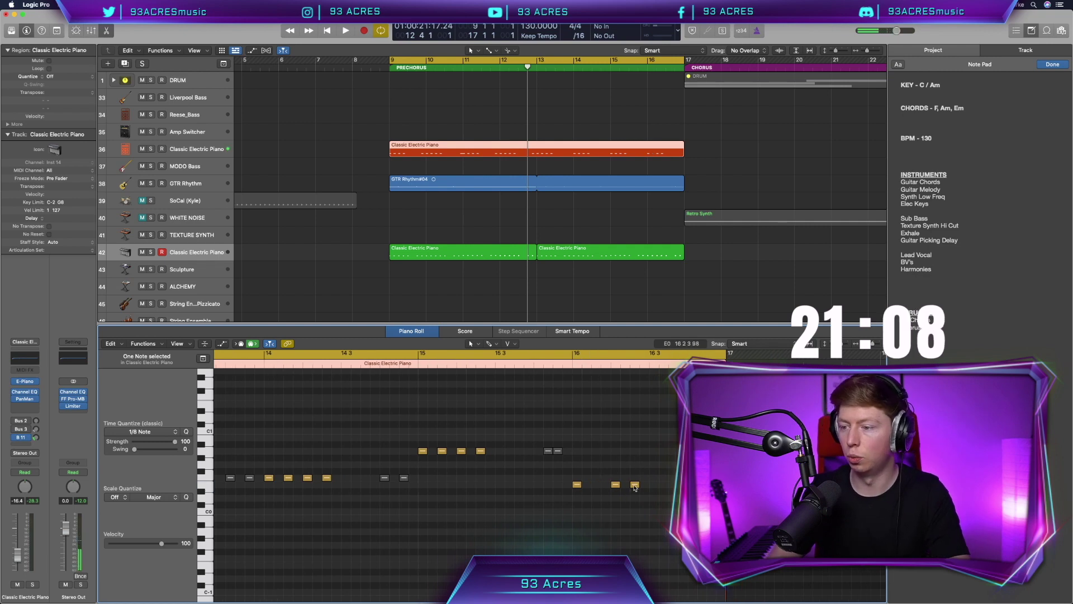
key(space)
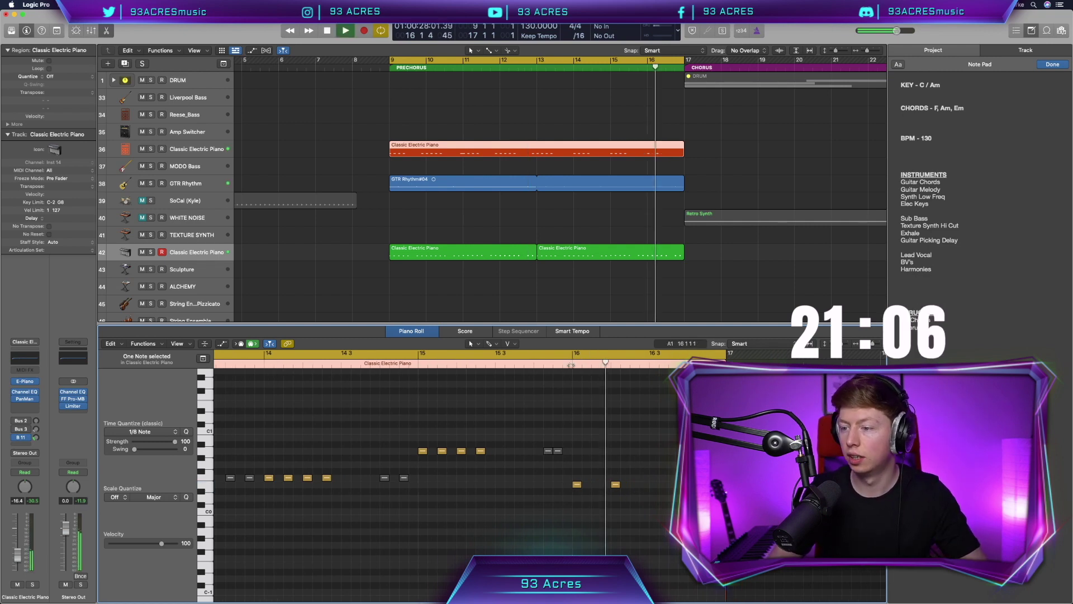
key(space)
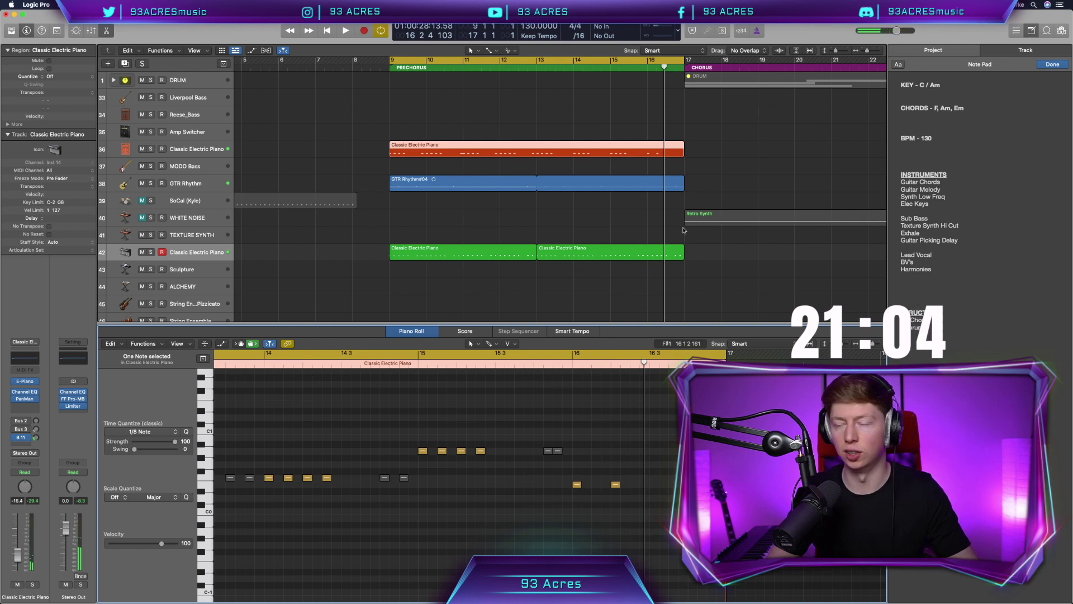
In the second green Classic Electric Piano region, delete the second, fourth and fifth octave pairs of bar 16
click(670, 255)
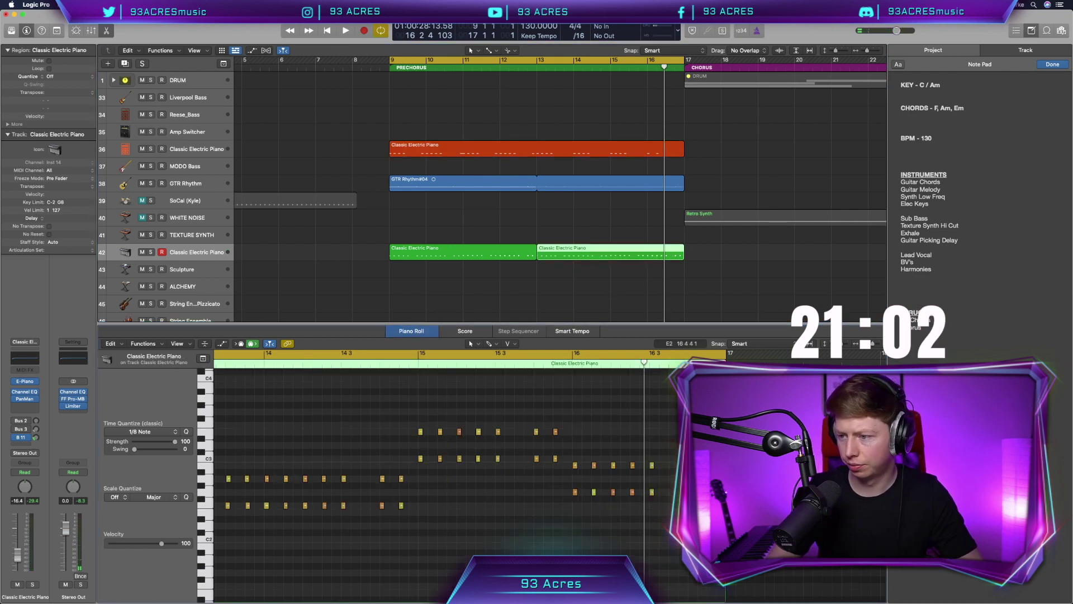
drag(622, 506, 667, 446)
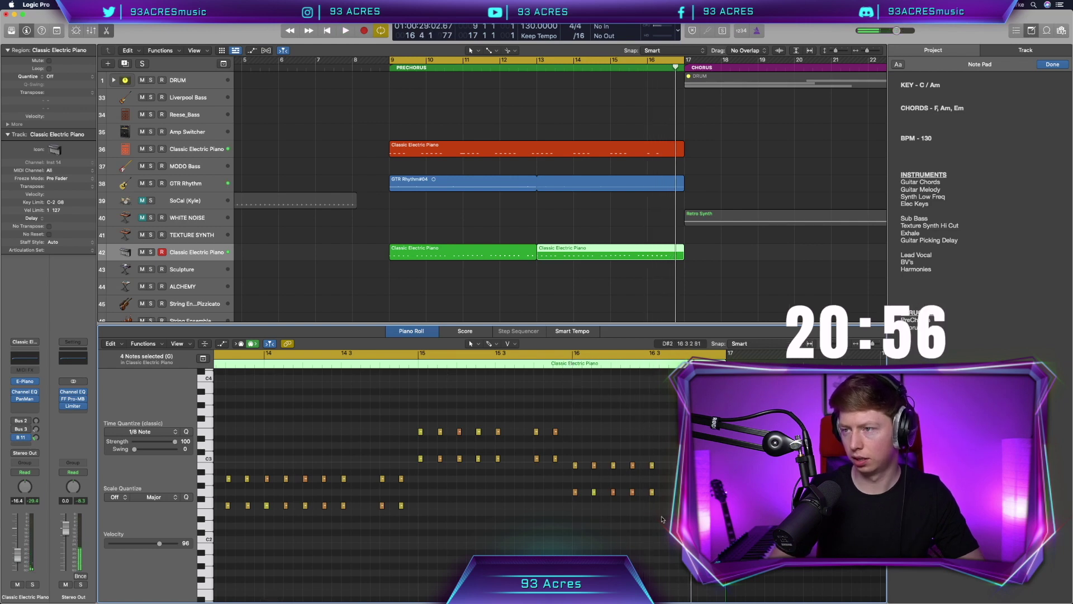
drag(662, 517, 635, 441)
key(Delete)
drag(602, 519, 581, 453)
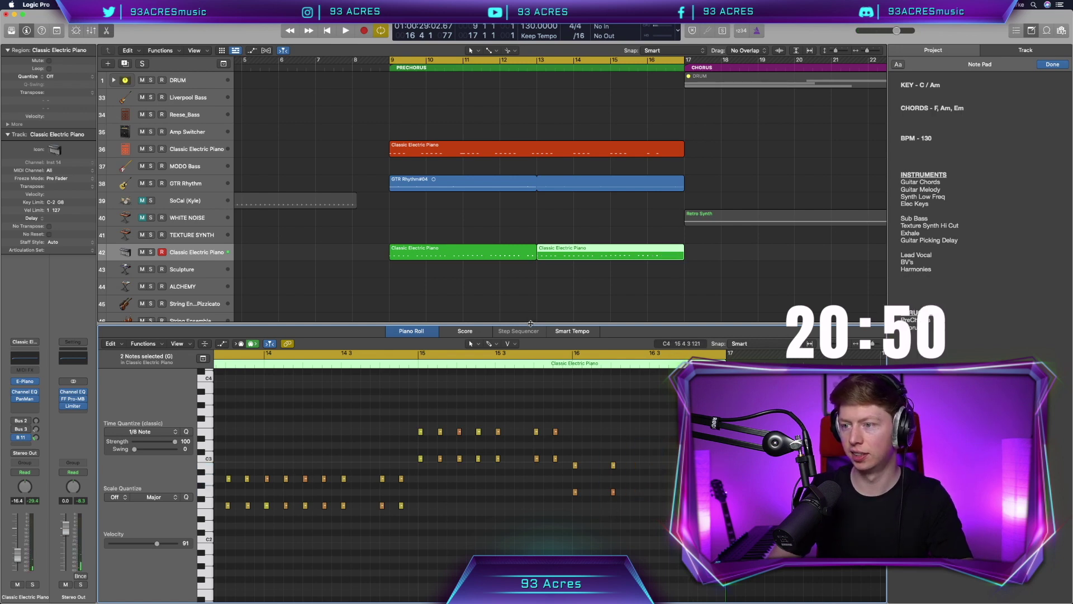
Close the Piano Roll and deselect the region to return to the full arrangement up to the chorus
key(p)
scroll(532, 327, right, 3)
scroll(531, 326, down, 2)
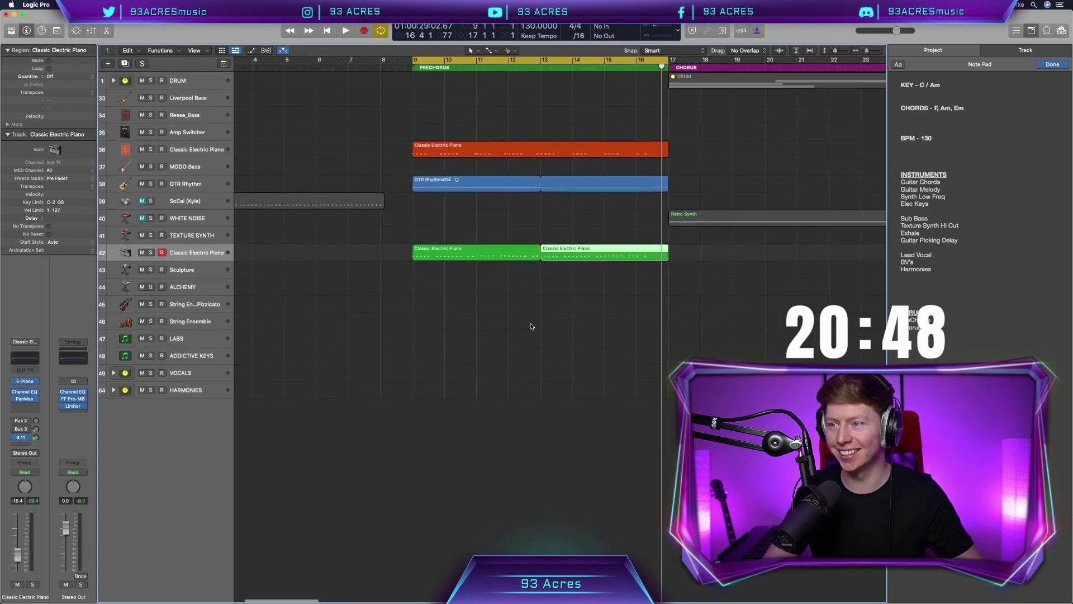
click(515, 326)
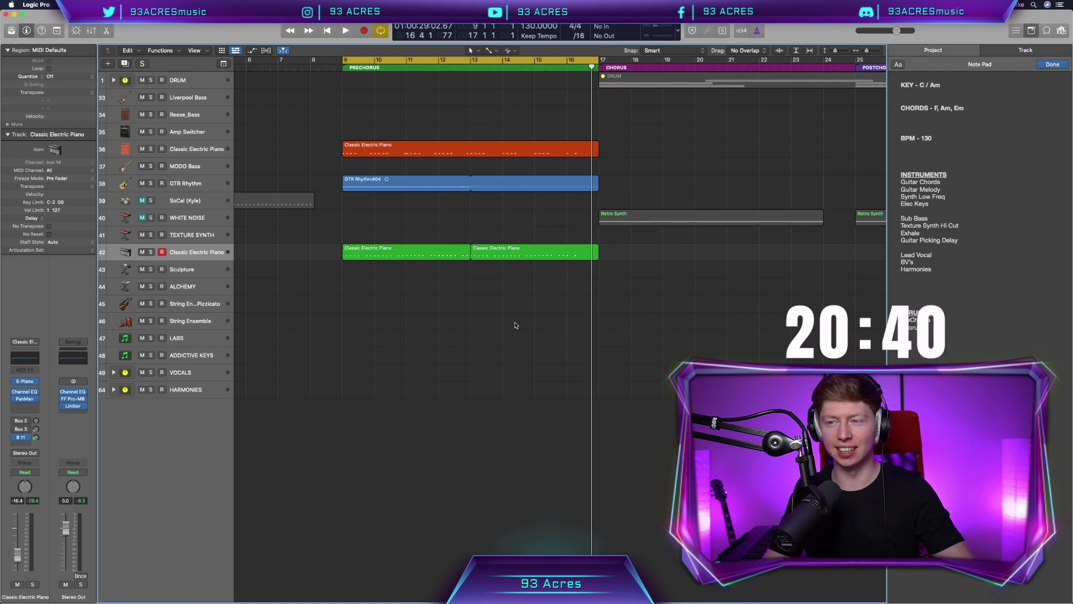
scroll(480, 320, right, 2)
scroll(481, 321, right, 1)
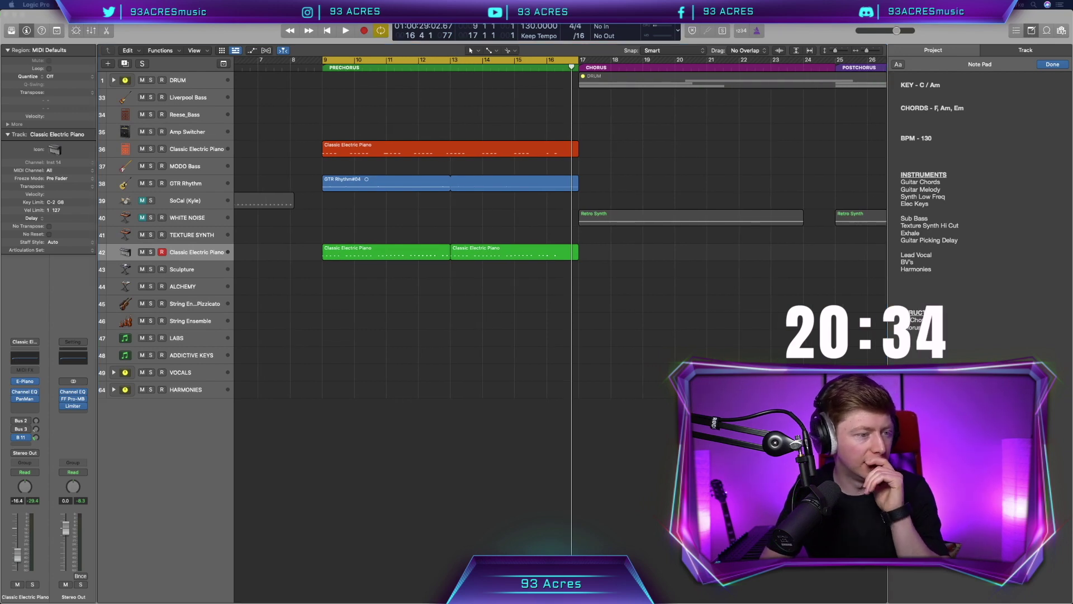
scroll(479, 310, right, 4)
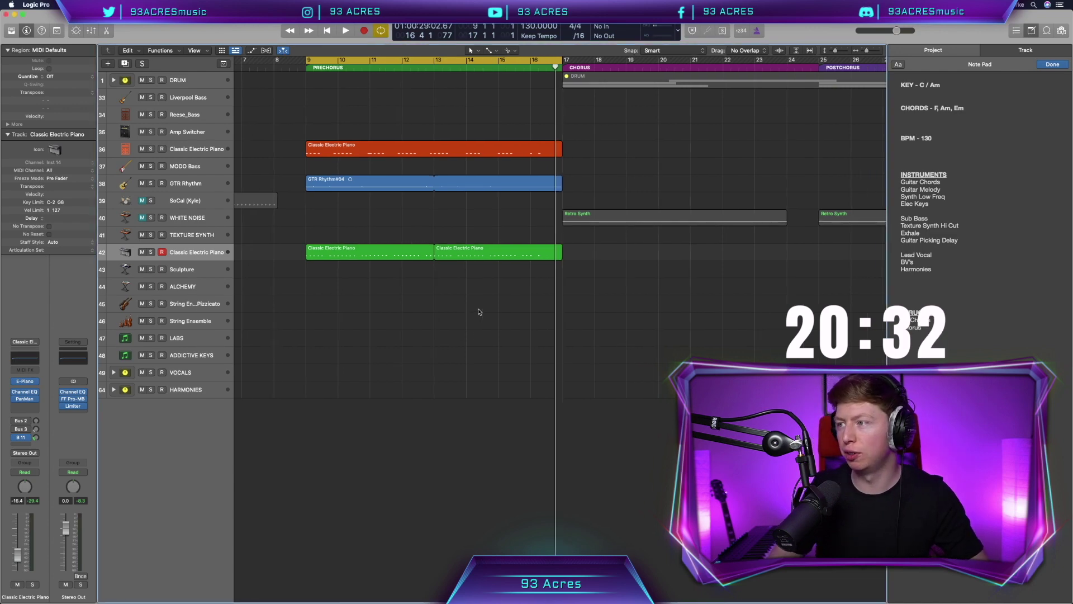
scroll(479, 312, right, 2)
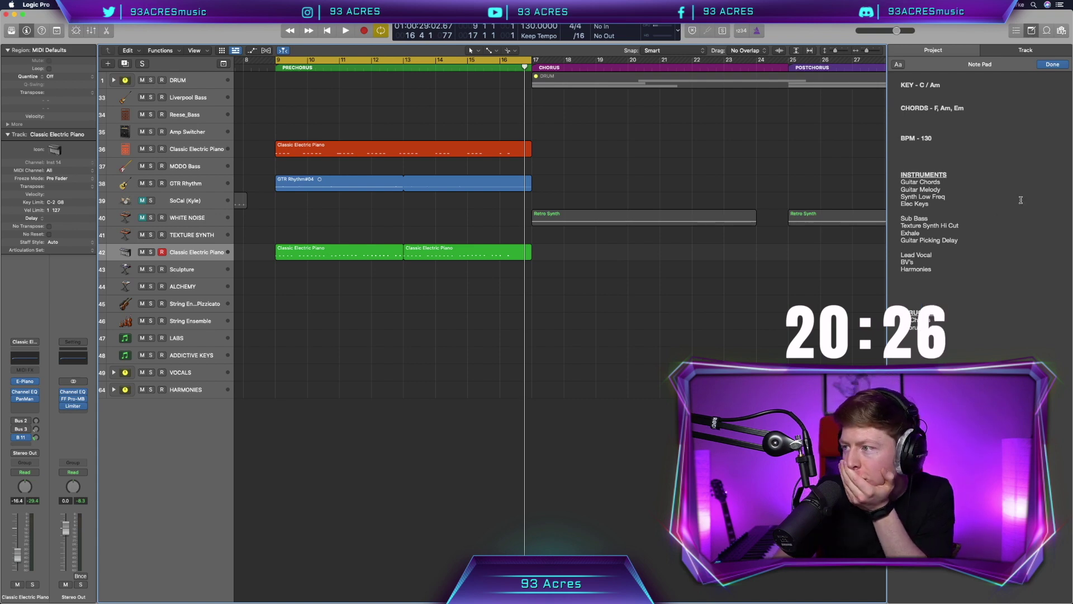
click(960, 203)
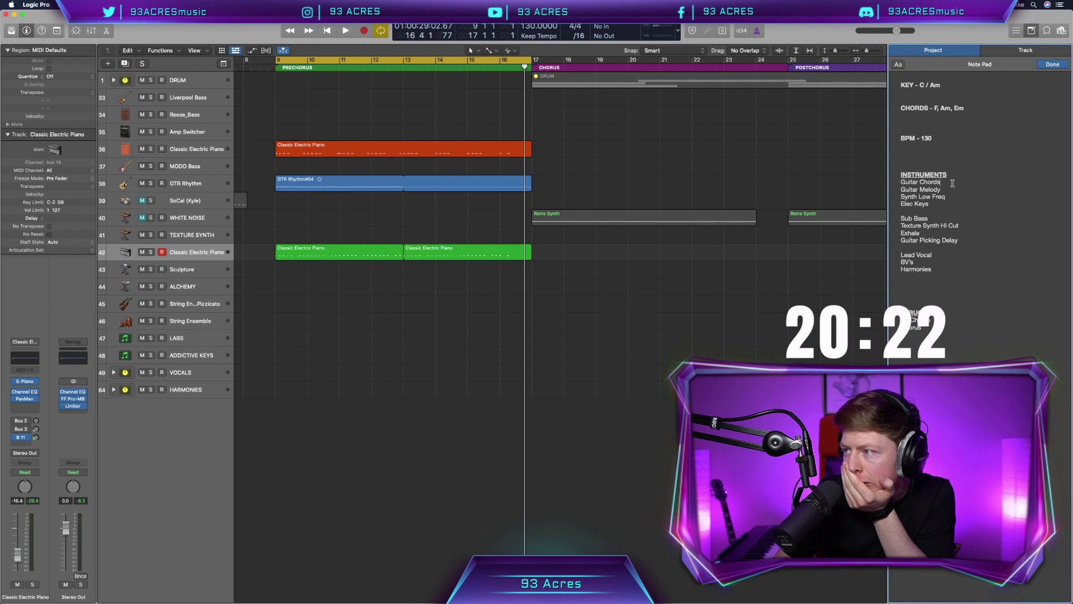
click(965, 220)
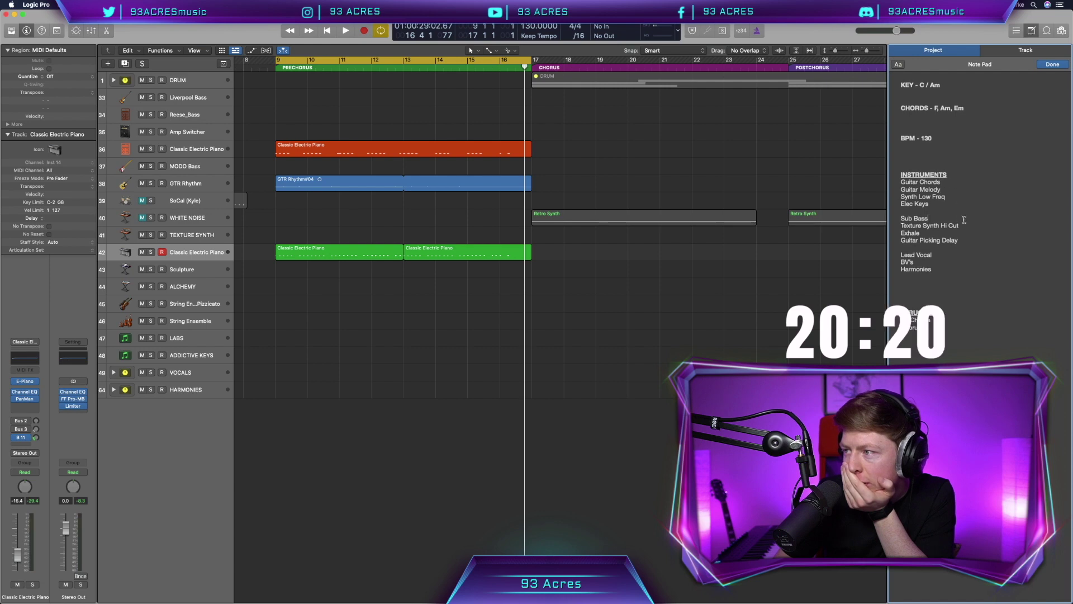
click(967, 230)
Extend the looped GTR Rhythm region to bar 25 and move the cycle range to the chorus, bars 17 to 25
scroll(498, 188, right, 3)
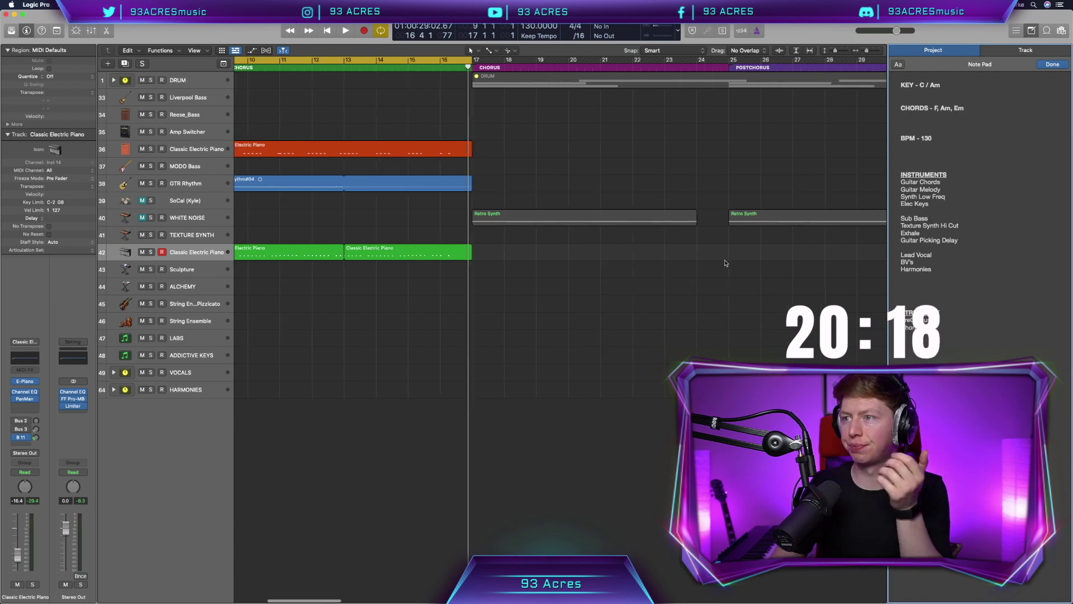
drag(484, 180, 721, 167)
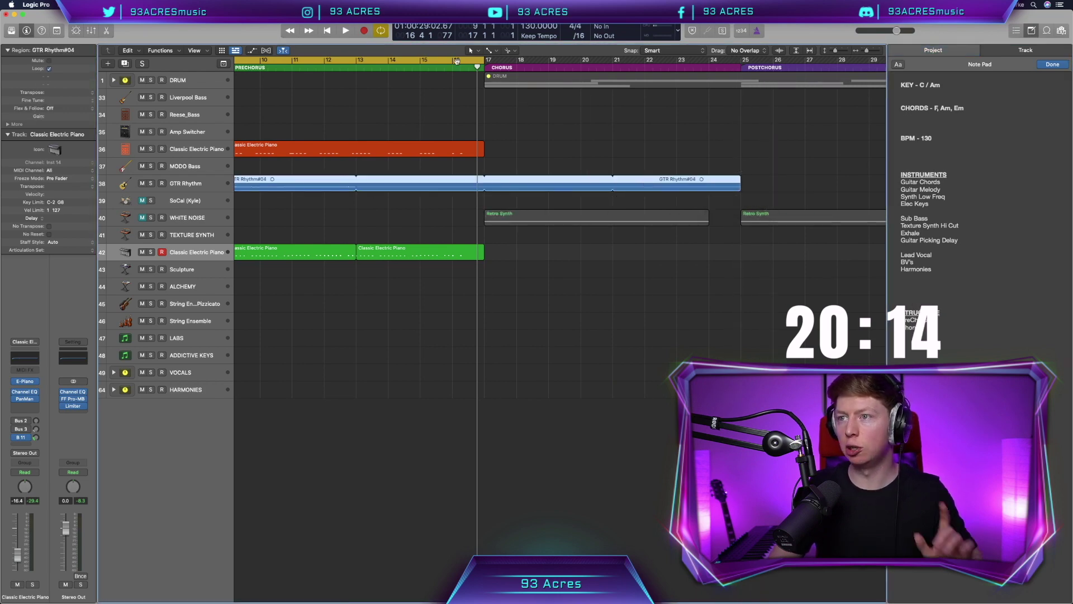
drag(456, 60, 713, 61)
Duplicate the red Classic Electric Piano track, enable count-in, and record a low four-bar part on the copy from bar 17
click(228, 152)
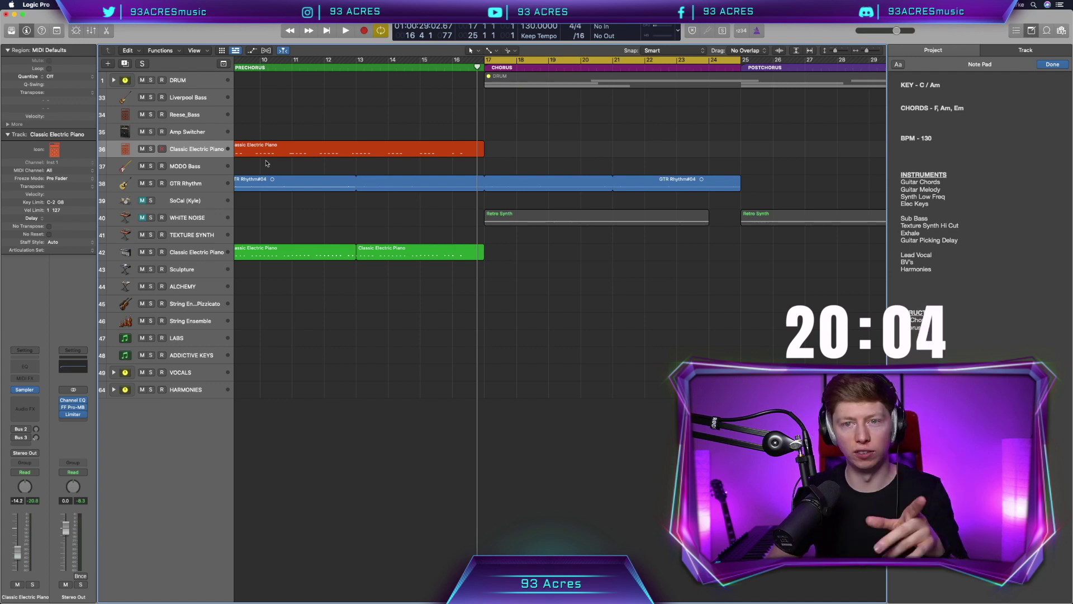
key(super+d)
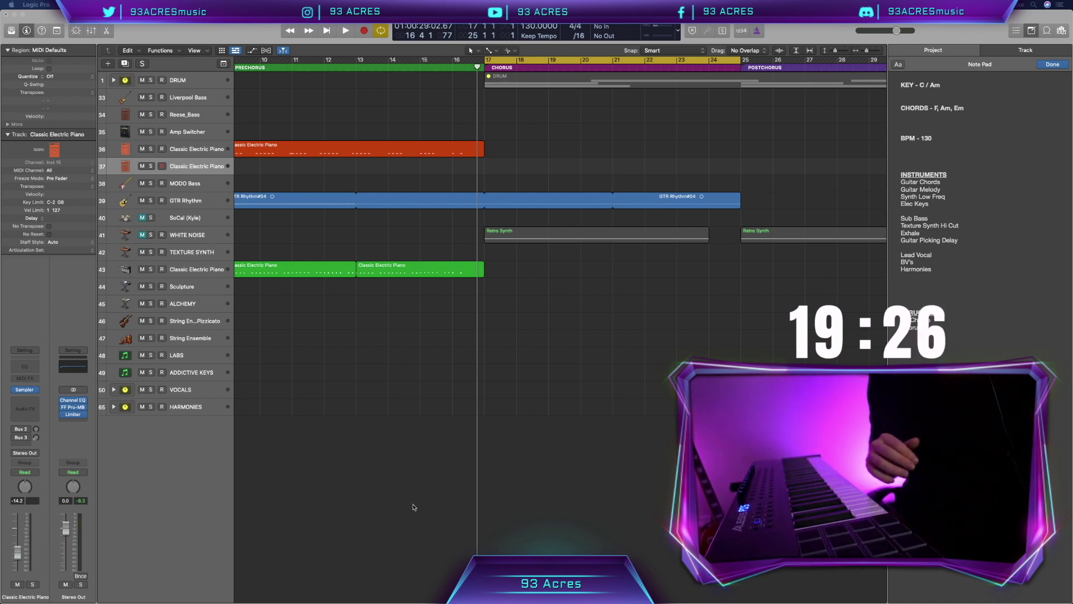
key(space)
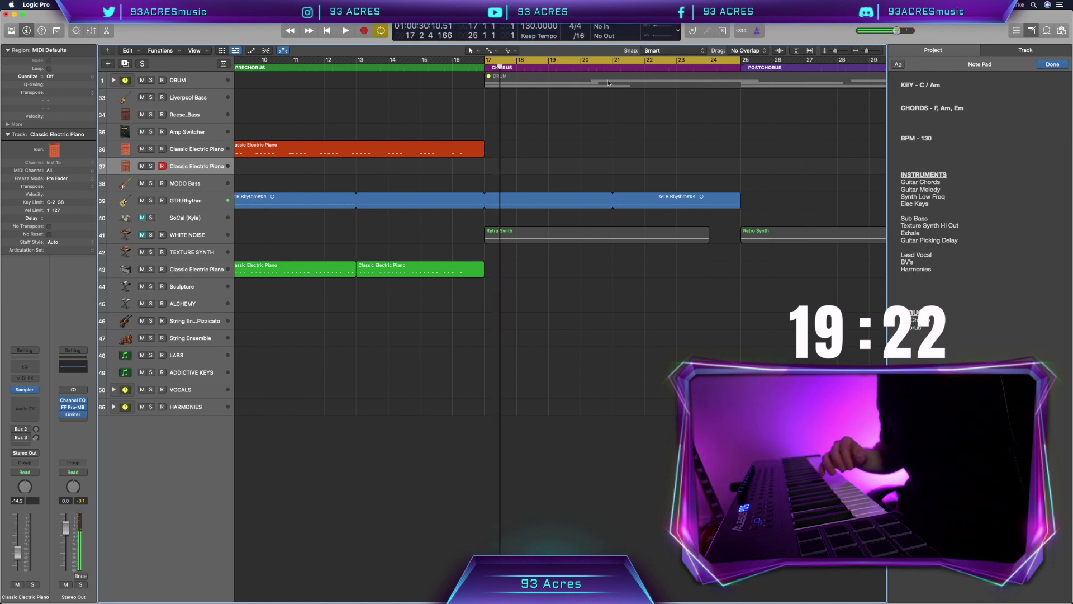
click(743, 32)
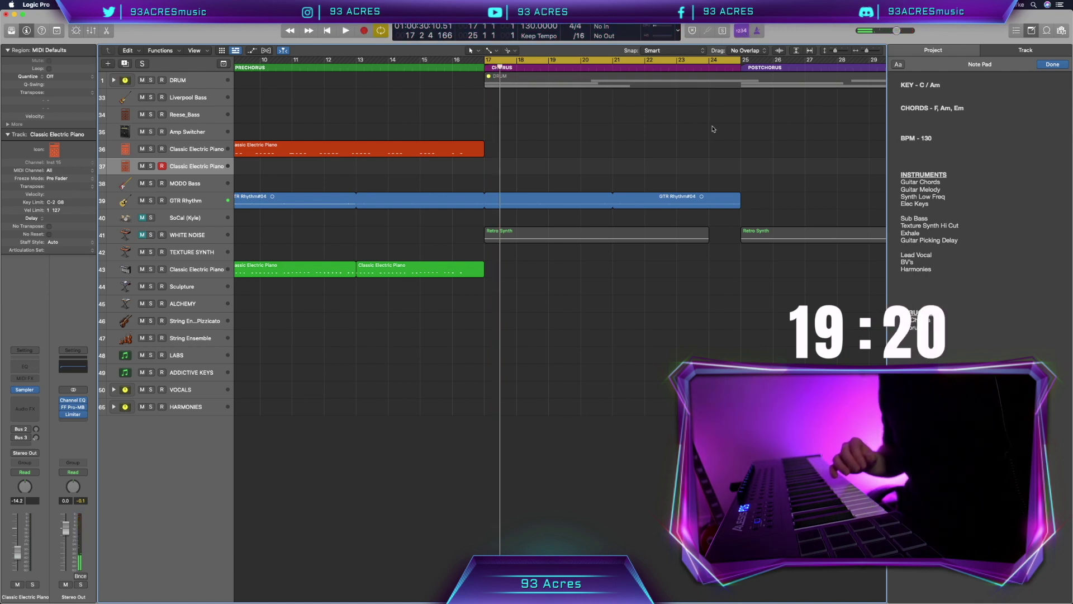
key(r)
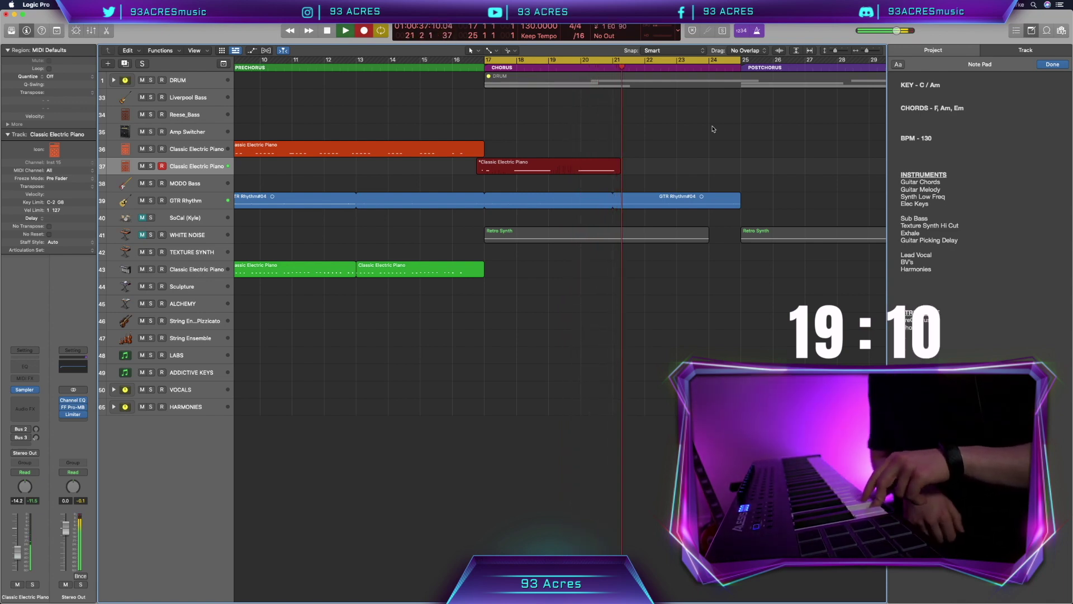
key(space)
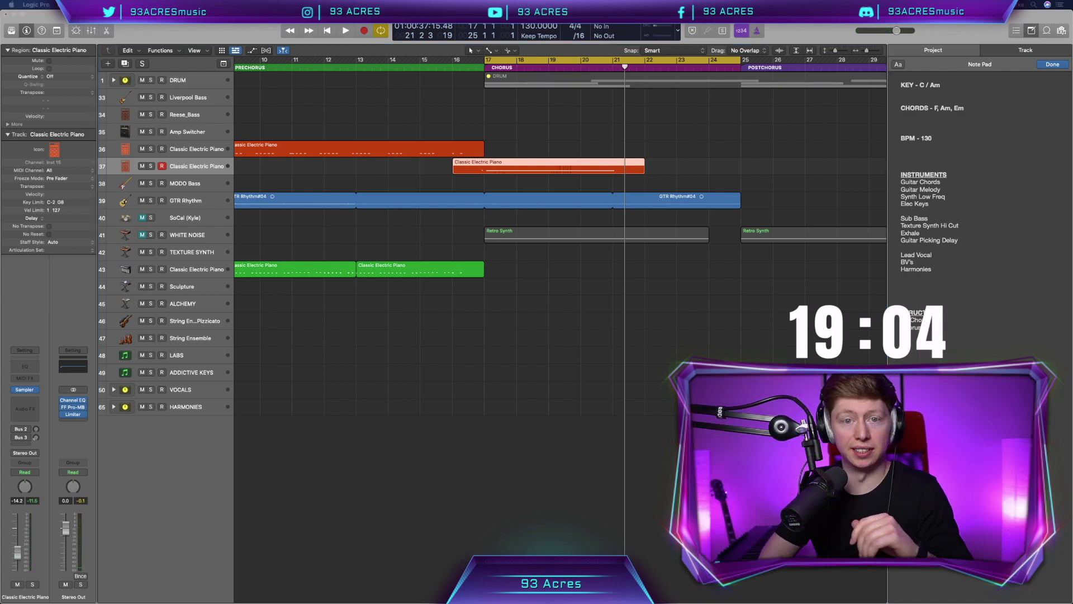
Open the newly recorded chorus region and delete the two stray short notes around the start of bar 17
double_click(524, 163)
scroll(504, 475, left, 5)
drag(682, 527, 589, 488)
scroll(383, 423, down, 5)
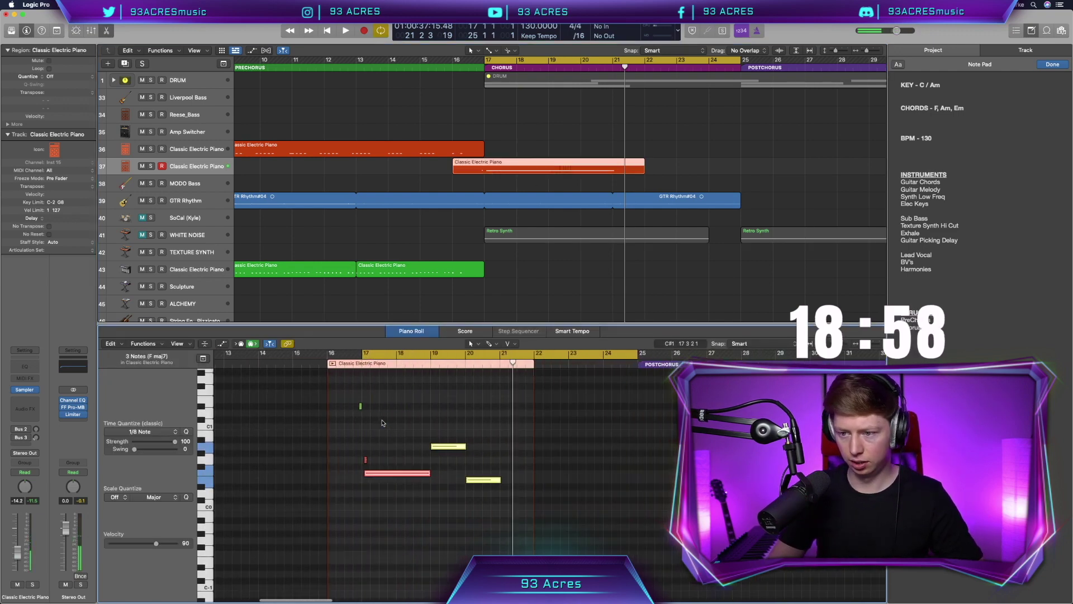
scroll(391, 428, left, 5)
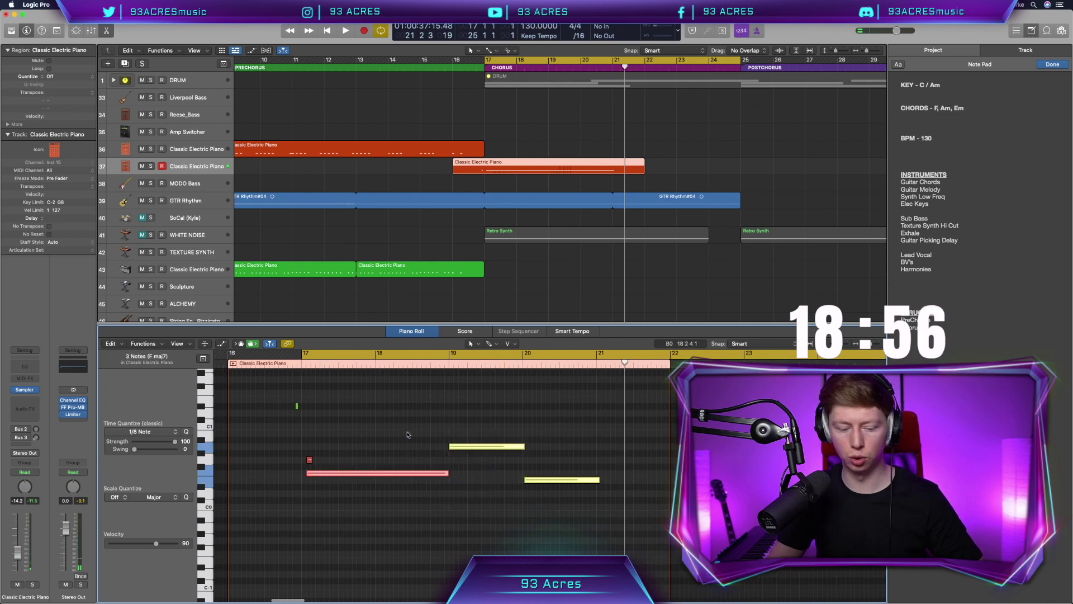
drag(329, 465, 265, 402)
key(Delete)
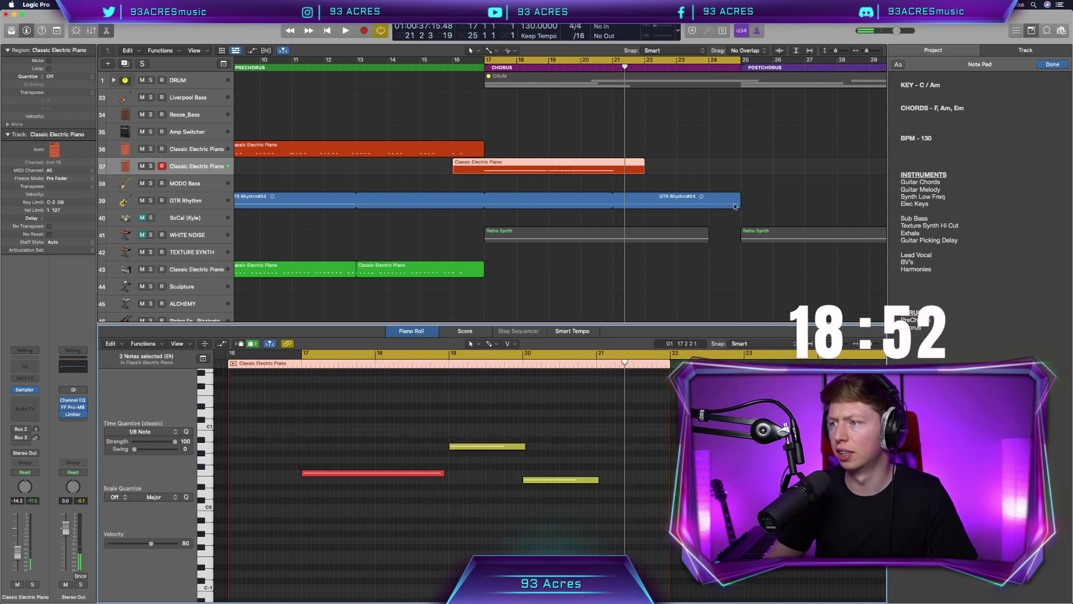
Shorten the GTR Rhythm loop so that it ends at bar 17, and select the new piano region
drag(739, 197, 509, 172)
click(511, 168)
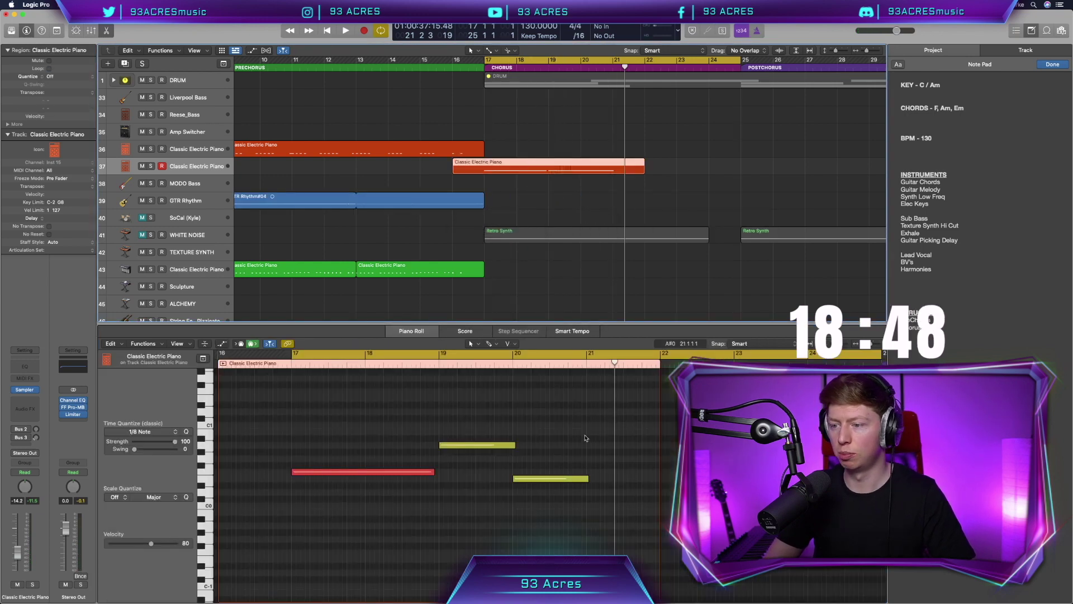
Adjust the three notes to end at bars 19, 20 and 21, and trim the region to bars 17 to 21
drag(435, 474, 439, 474)
drag(515, 446, 512, 446)
drag(588, 479, 589, 466)
drag(642, 170, 552, 169)
drag(454, 169, 485, 170)
Select the three notes of the chorus piano region and try setting their velocity to 83 with the Velocity tool
drag(413, 434, 527, 552)
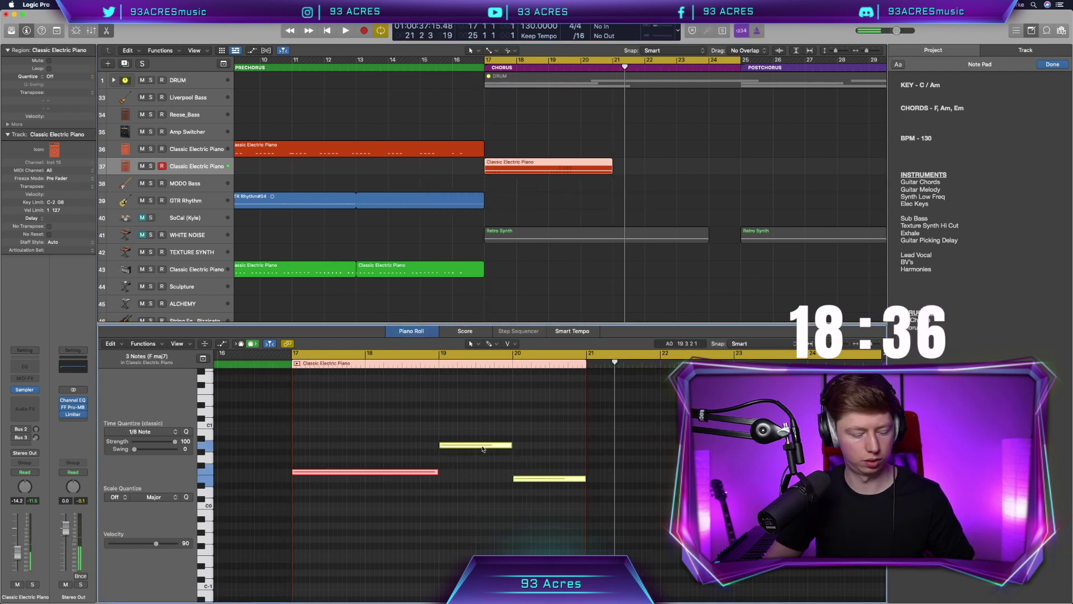
right_click(481, 444)
click(467, 459)
mouse_move(472, 447)
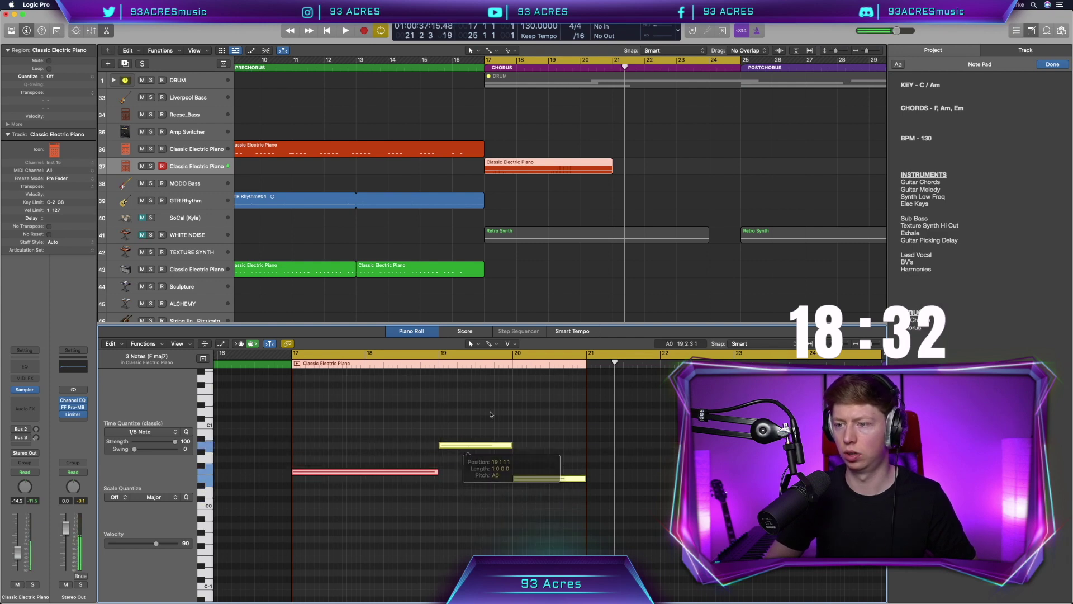
click(508, 344)
click(487, 425)
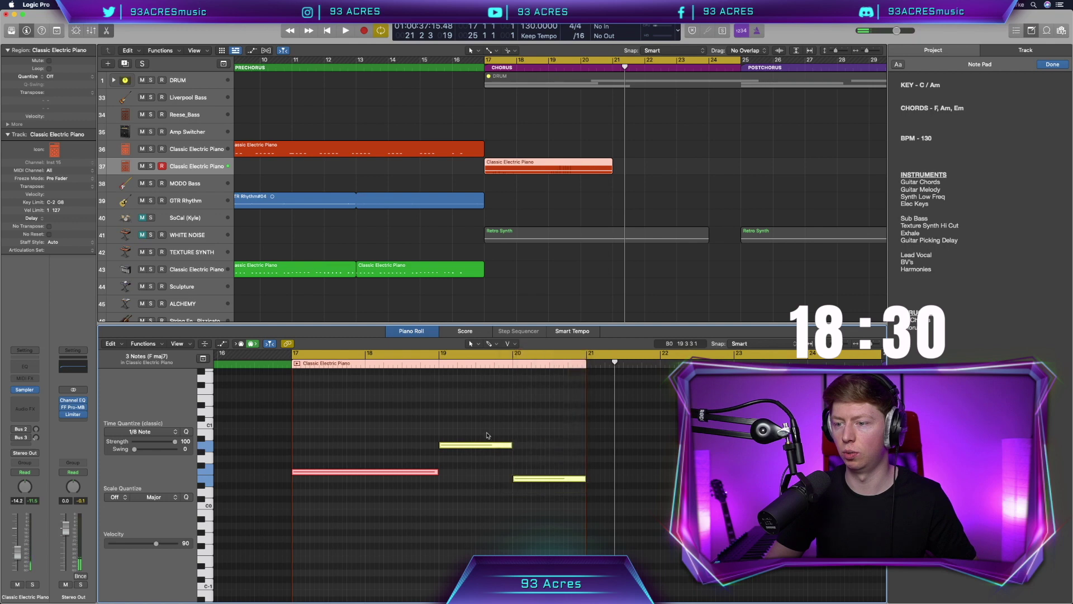
mouse_move(480, 448)
mouse_down()
mouse_move(474, 465)
mouse_move(474, 453)
mouse_up()
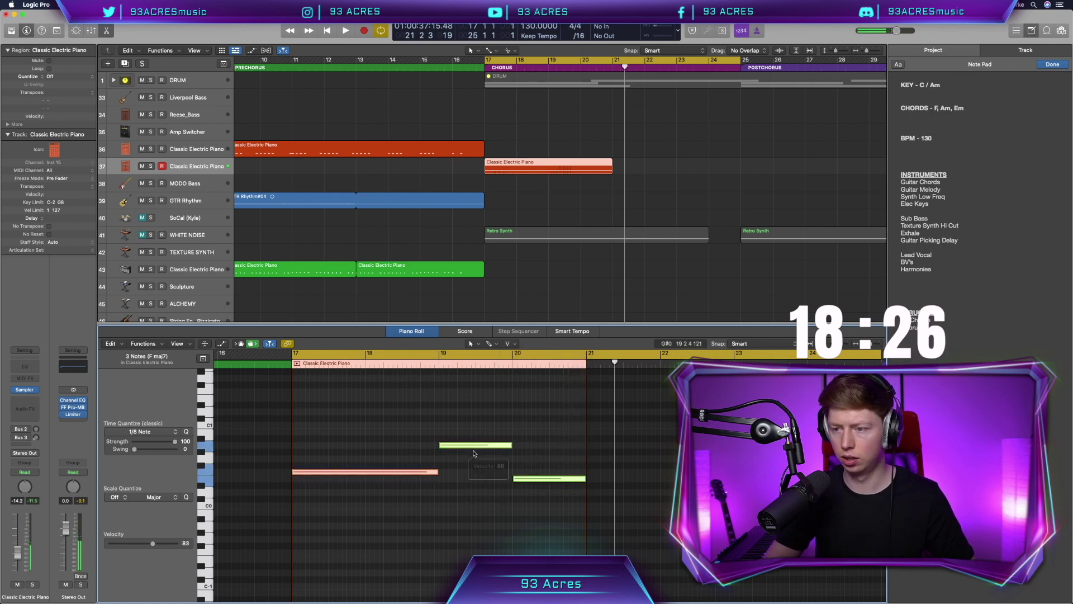
key(z)
right_click(456, 463)
key(Escape)
mouse_move(450, 465)
mouse_down()
mouse_move(442, 492)
mouse_move(447, 464)
mouse_up()
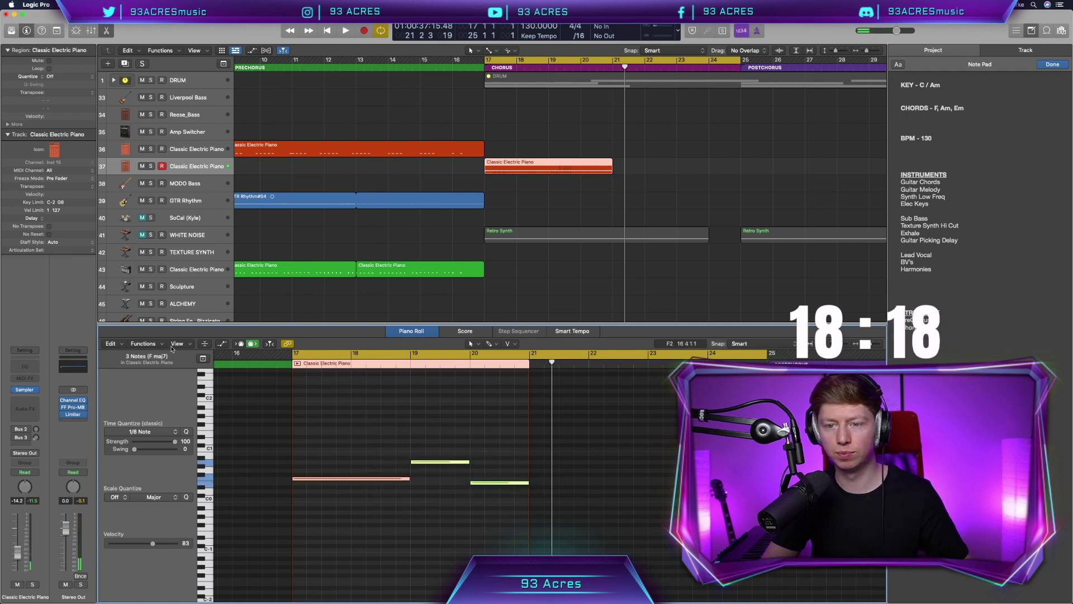
Apply the Fixed Velocity MIDI Transform at 100 to the three selected notes and close the transform window
click(146, 343)
mouse_move(235, 428)
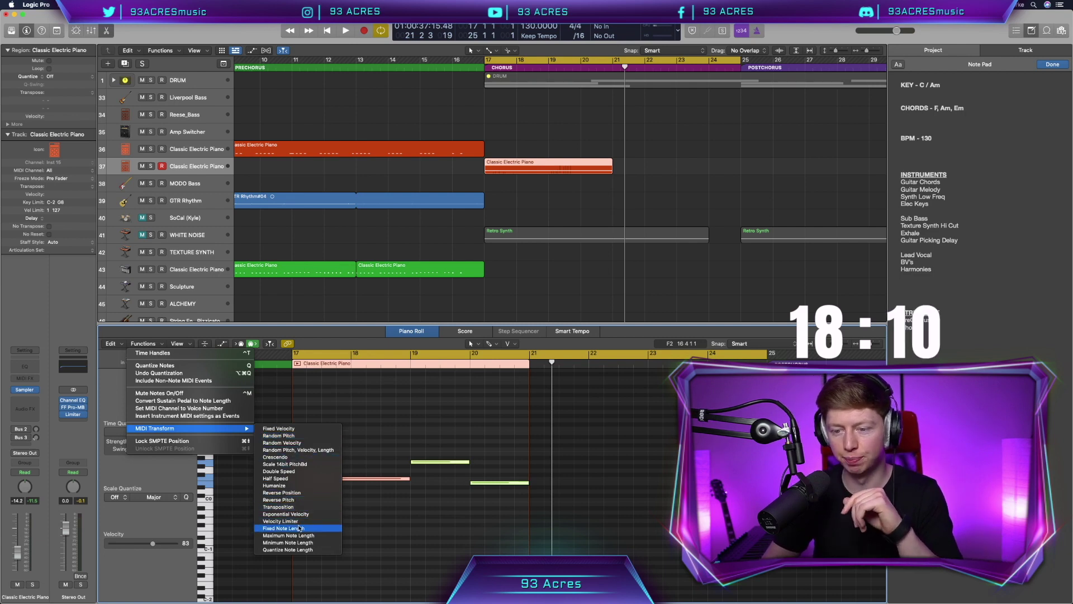
click(295, 429)
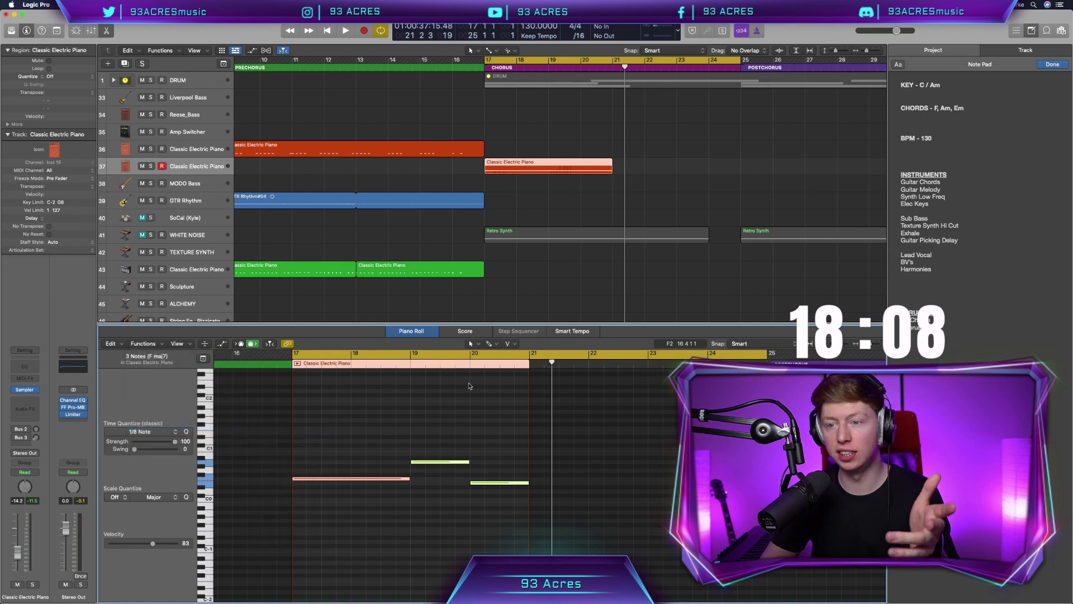
click(494, 397)
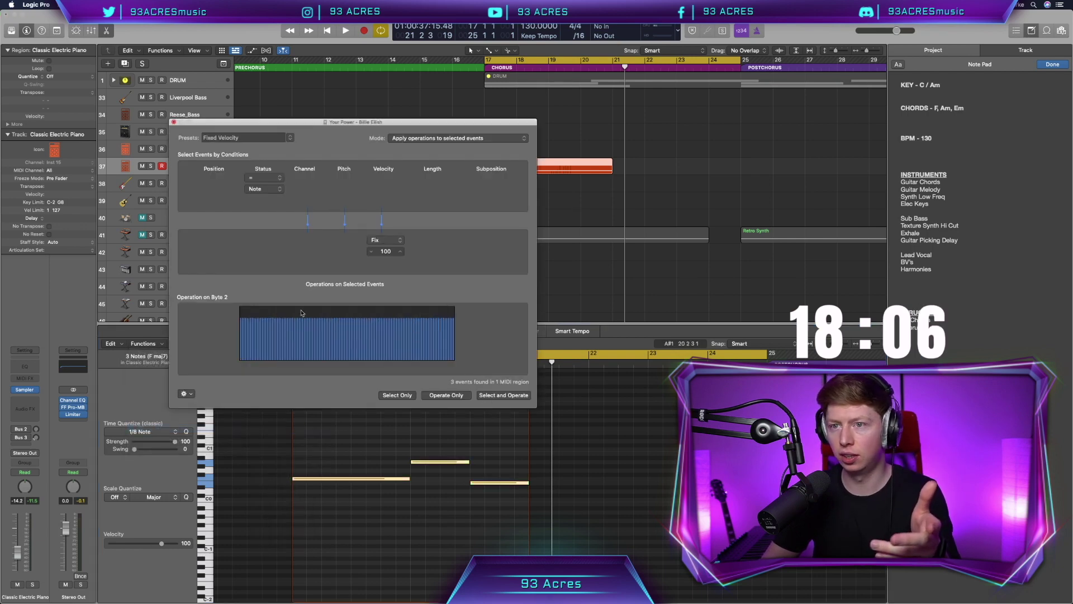
click(174, 122)
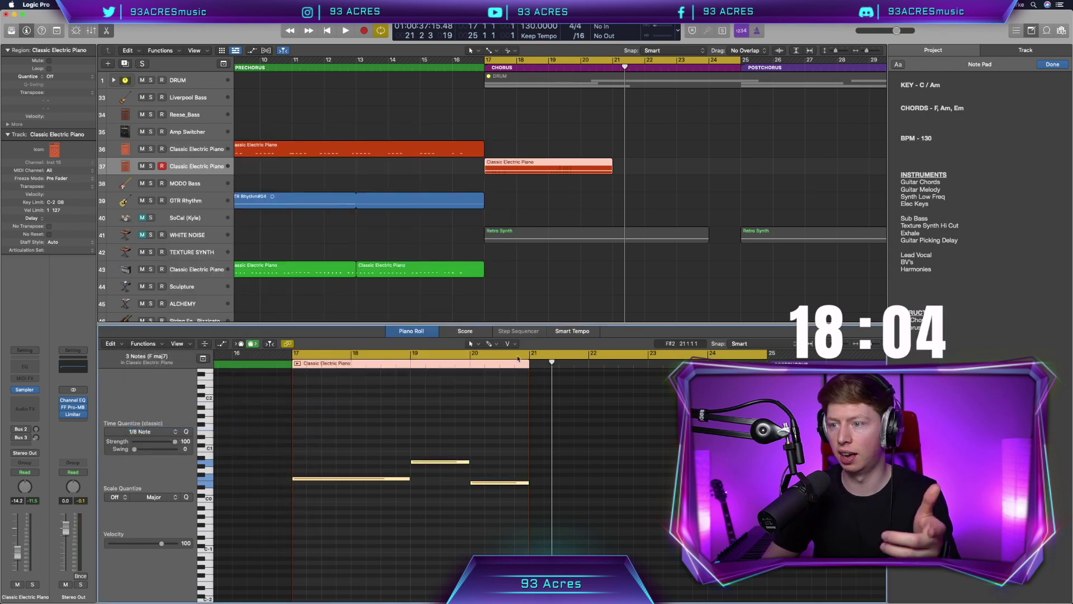
Close the Piano Roll and repeat the chorus piano region once so the part runs to bar 25
key(e)
key(super+Right)
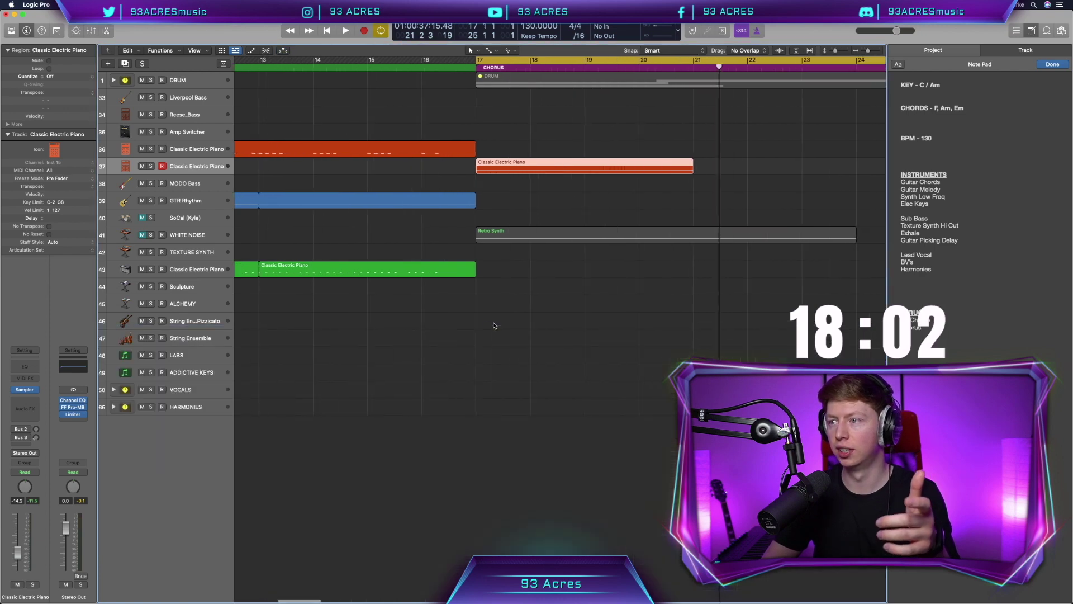
scroll(508, 324, right, 3)
click(489, 206)
click(474, 171)
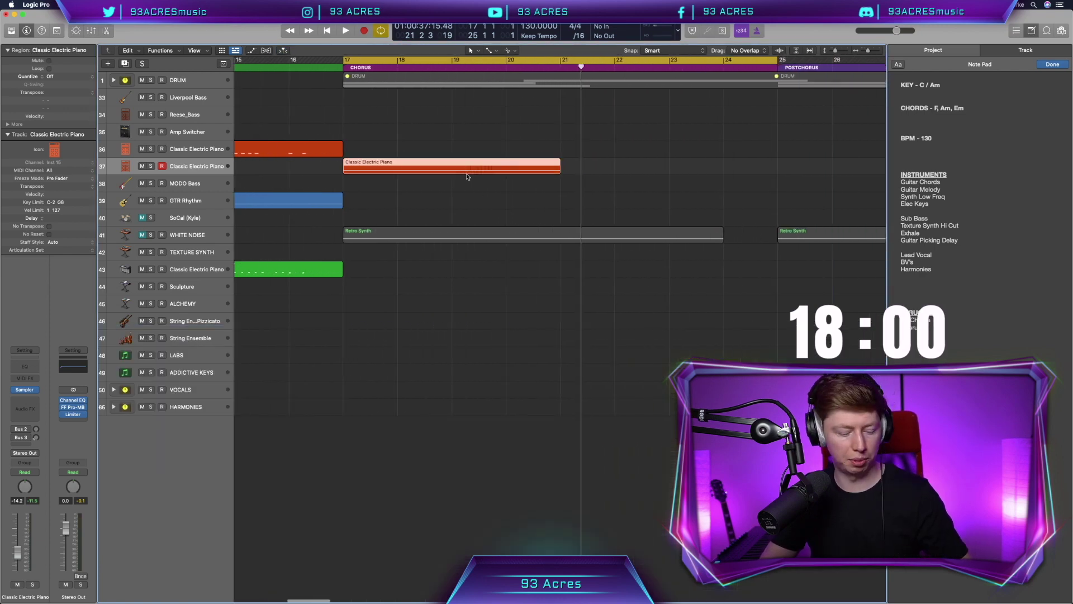
key(super+r)
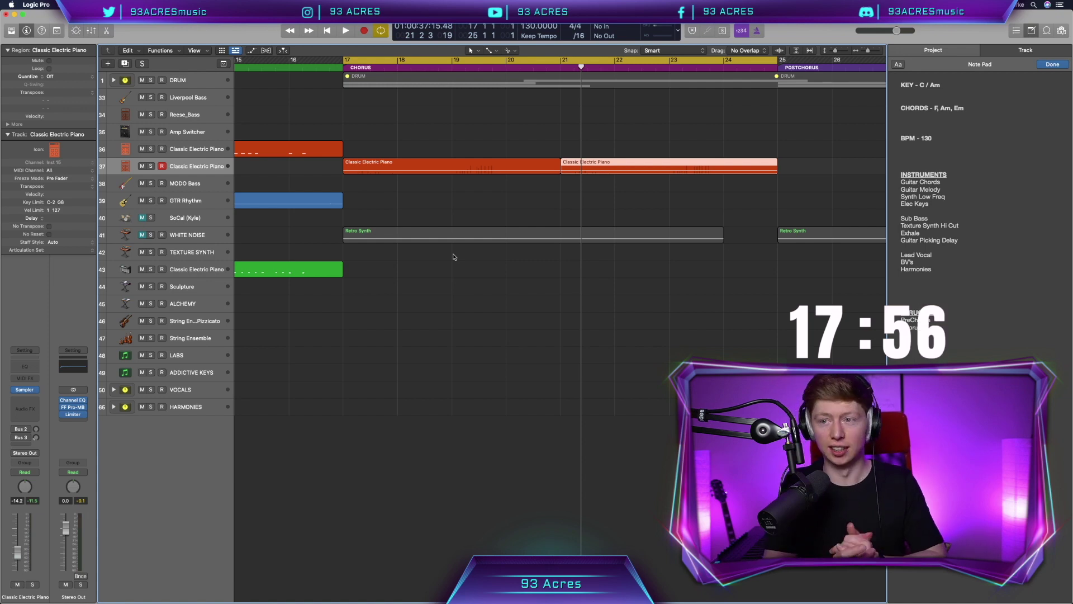
click(448, 263)
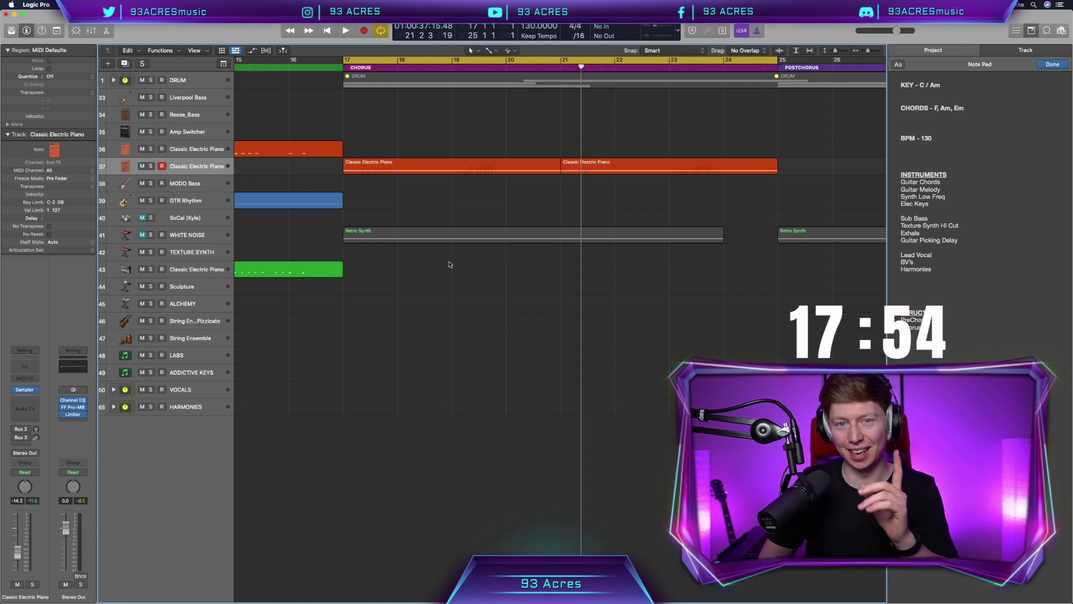
scroll(446, 288, left, 2)
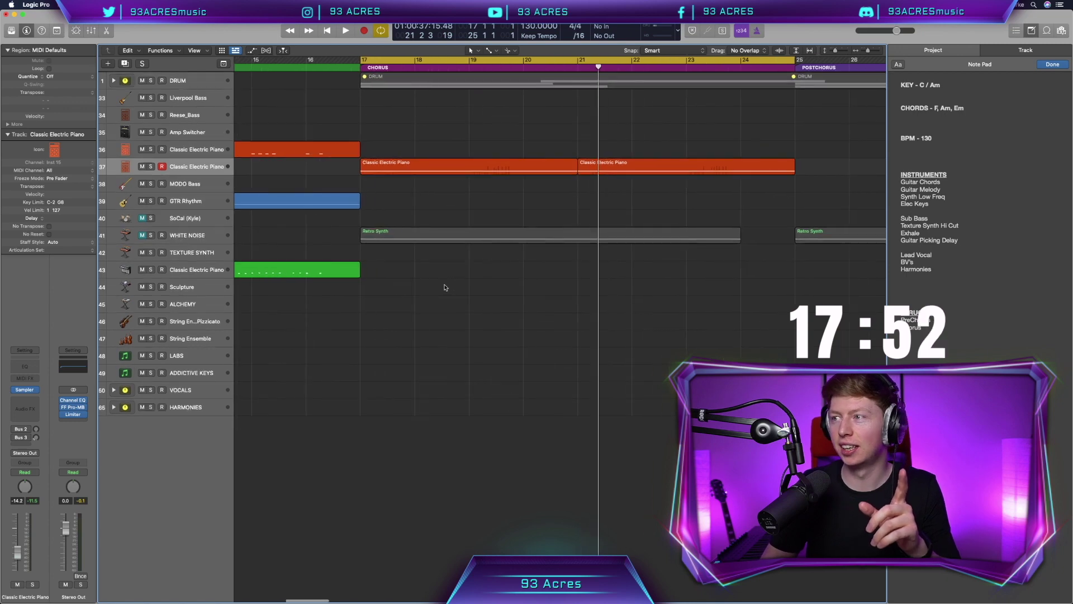
scroll(445, 288, right, 3)
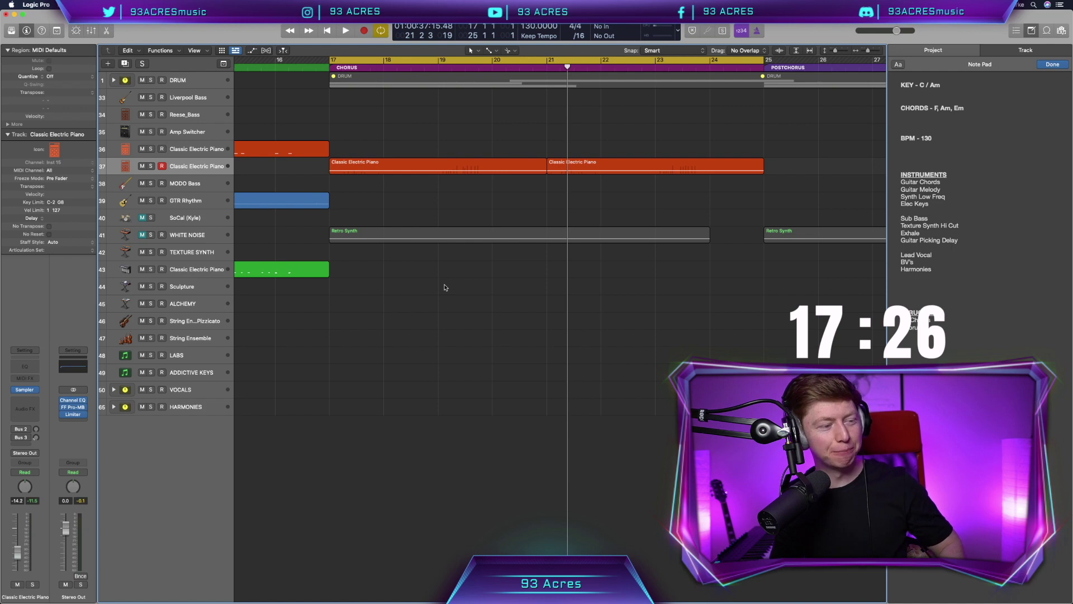
scroll(429, 296, right, 1)
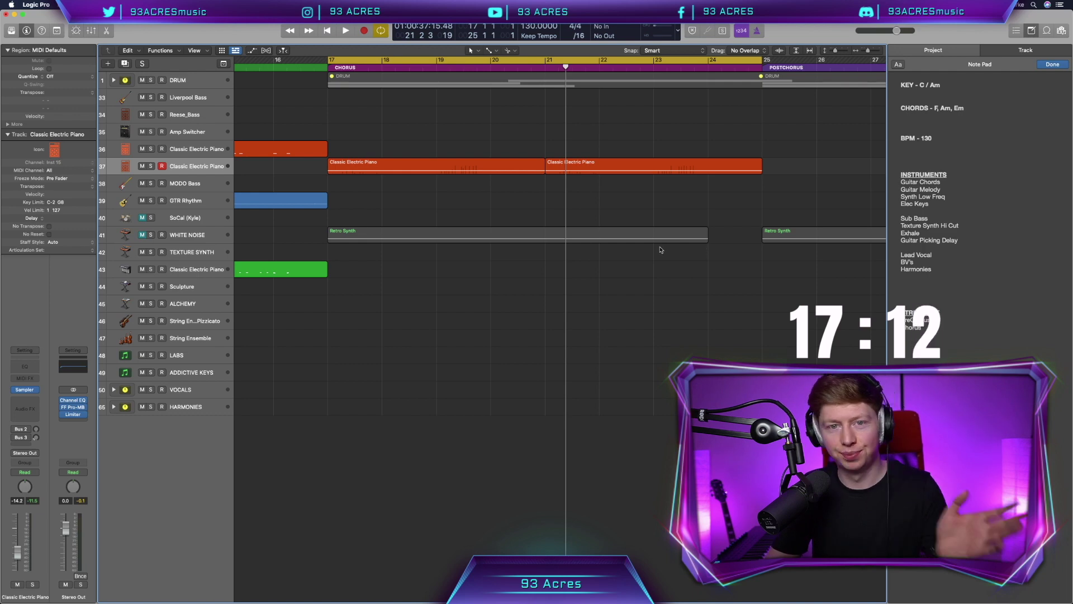
click(961, 246)
Play the chorus and lower the duplicated Classic Electric Piano track's volume to -20.0 dB
click(206, 168)
key(space)
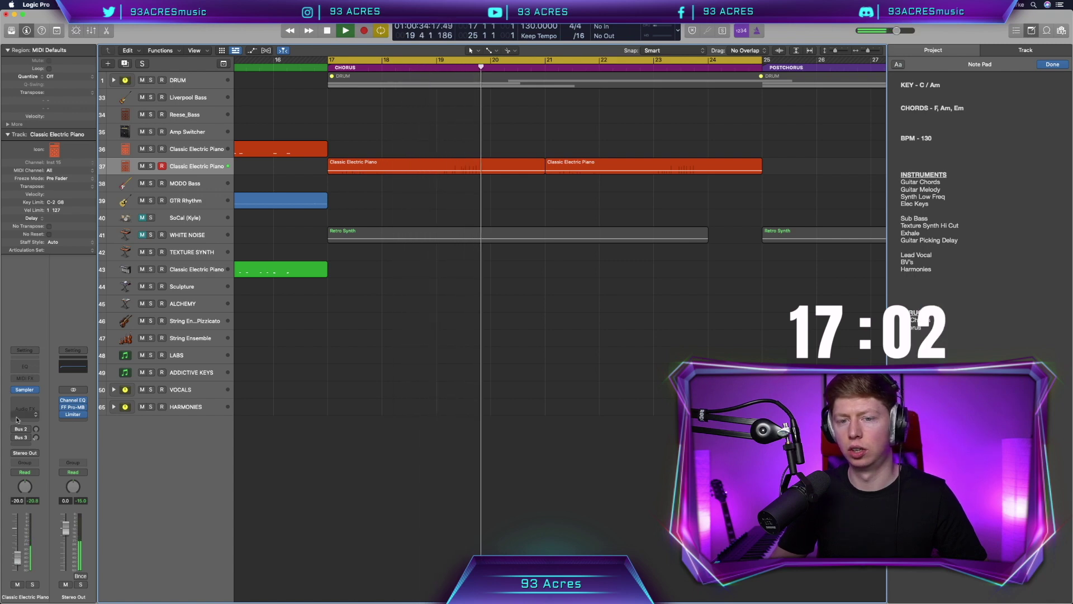
key(space)
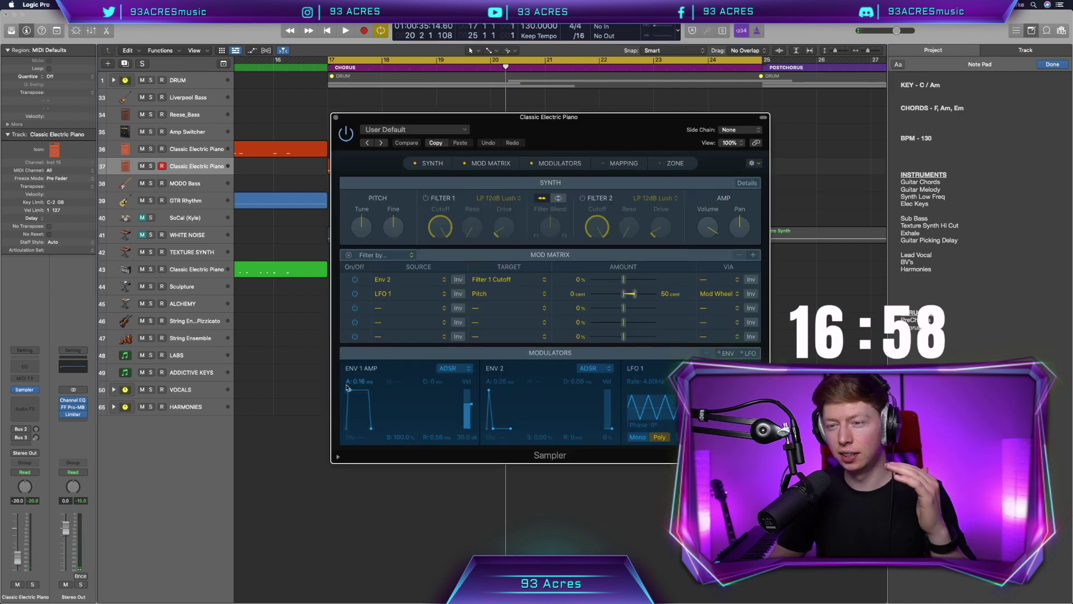
In the duplicated piano track's Sampler, set the Env 1 Amp attack to 6.2 ms and release to 0.16 ms
drag(349, 392, 352, 393)
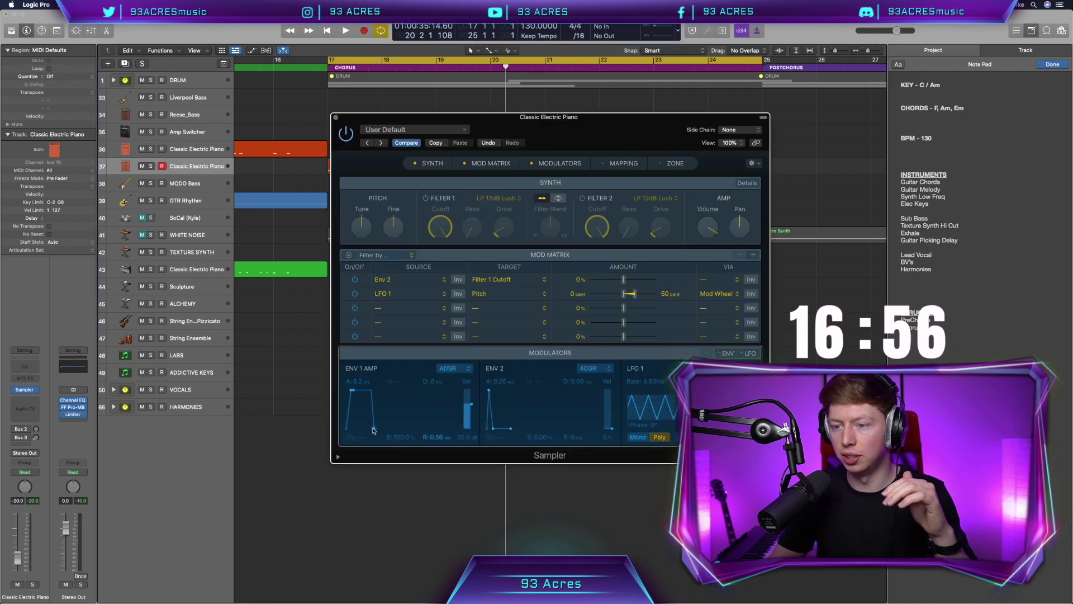
drag(374, 431, 371, 431)
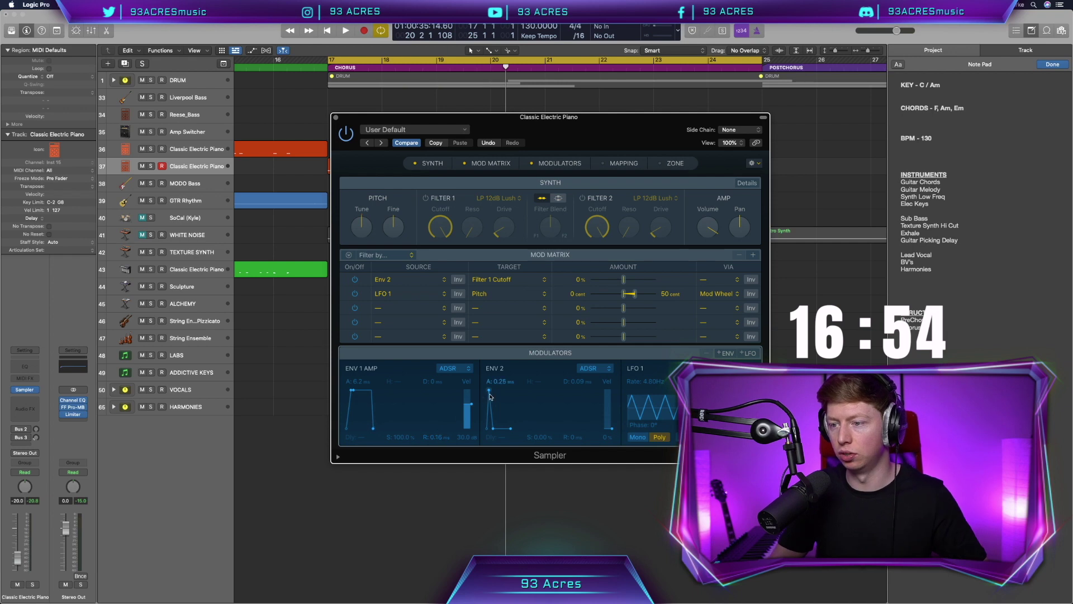
Play the chorus, set the Sampler's Env 1 Amp and Env 2 attacks to 120 ms, and close the plug-in window
key(space)
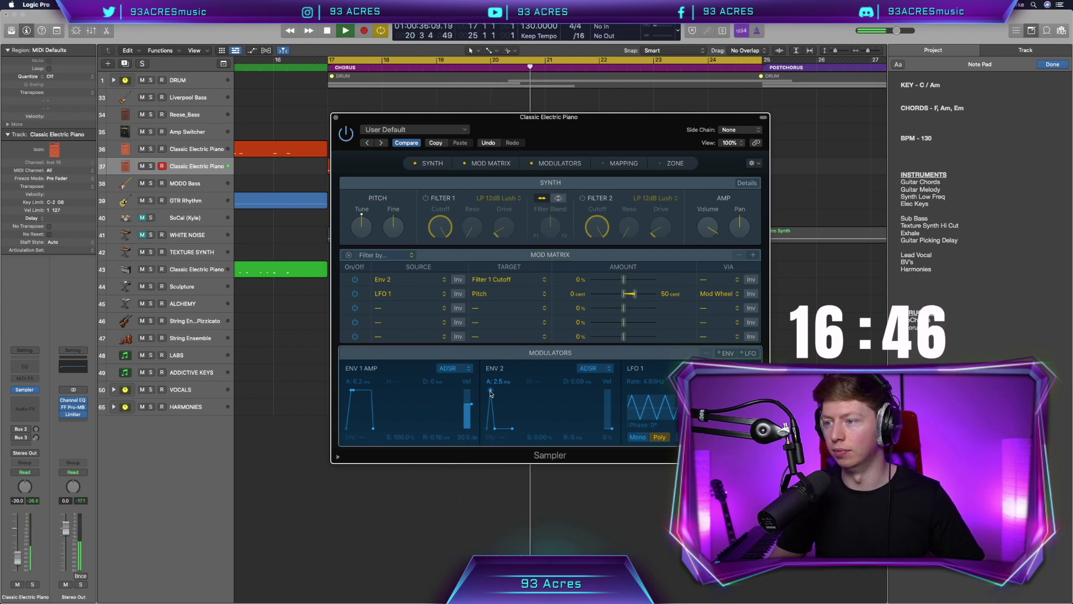
drag(491, 395, 491, 394)
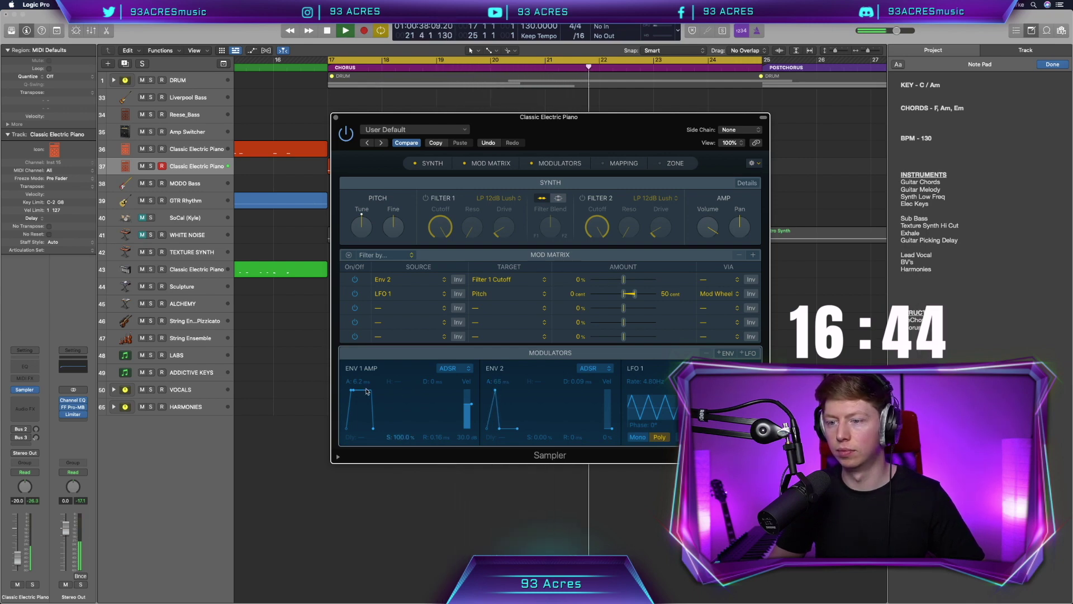
drag(354, 392, 357, 393)
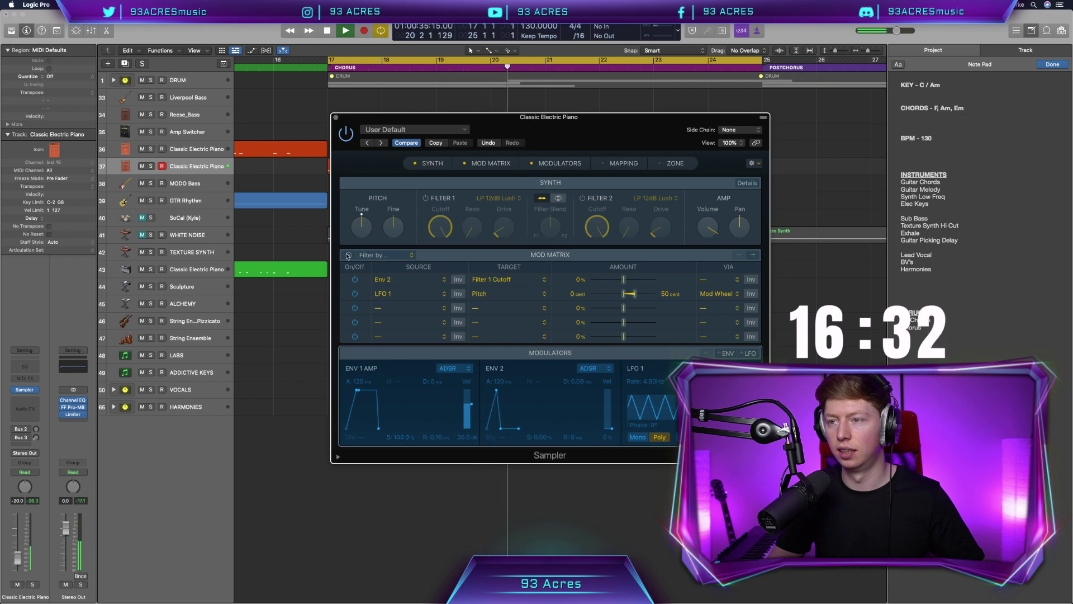
key(space)
key(super+w)
scroll(443, 370, right, 3)
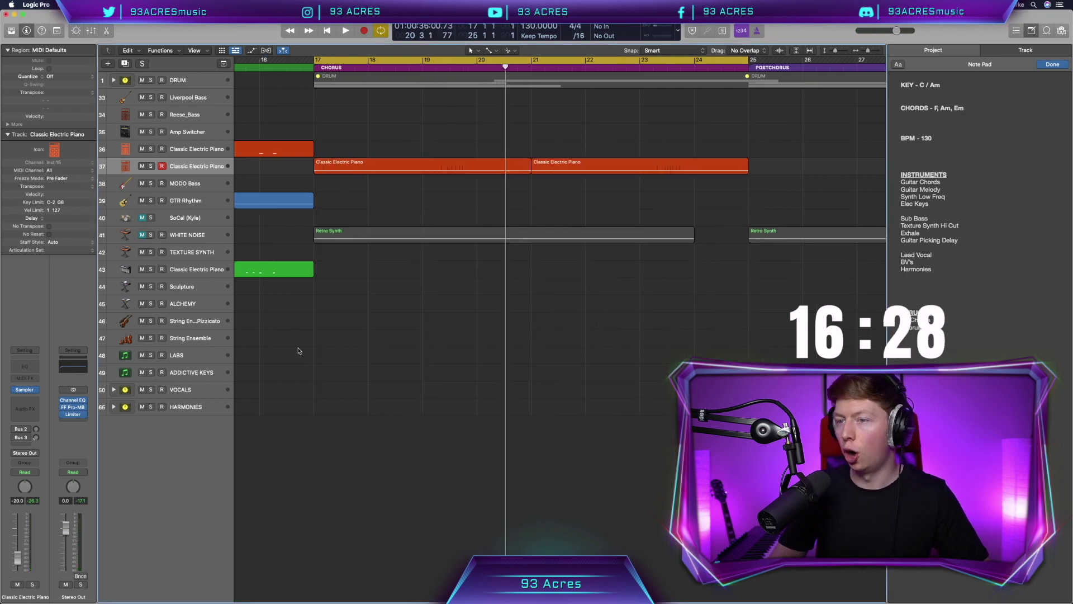
Select the TEXTURE SYNTH track and review the Chillout Pad settings in its Retro Synth window, closing it when done
click(196, 255)
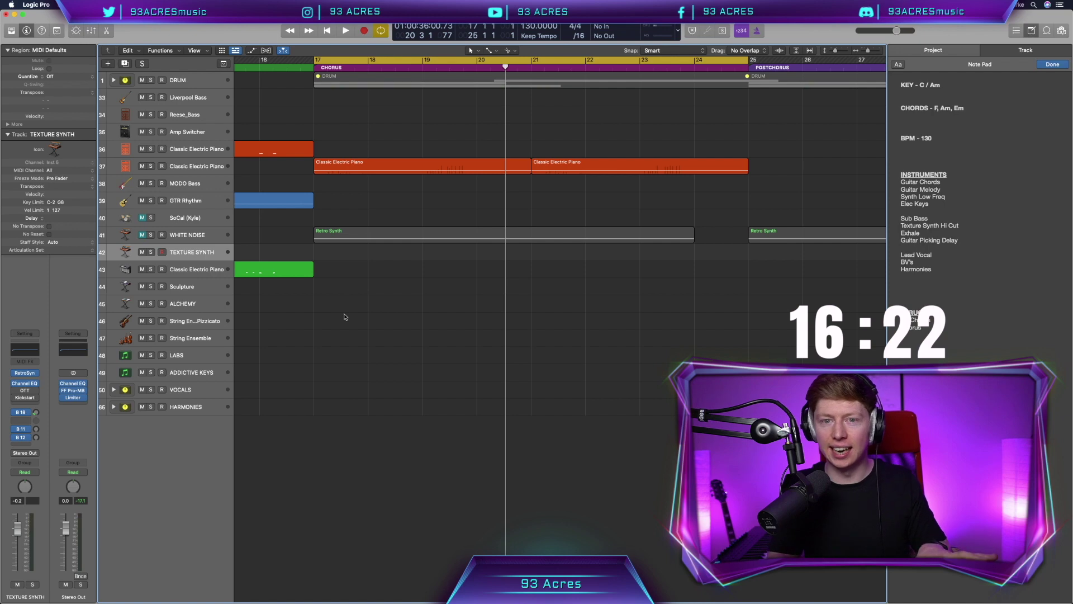
click(316, 60)
click(316, 61)
drag(262, 61, 749, 42)
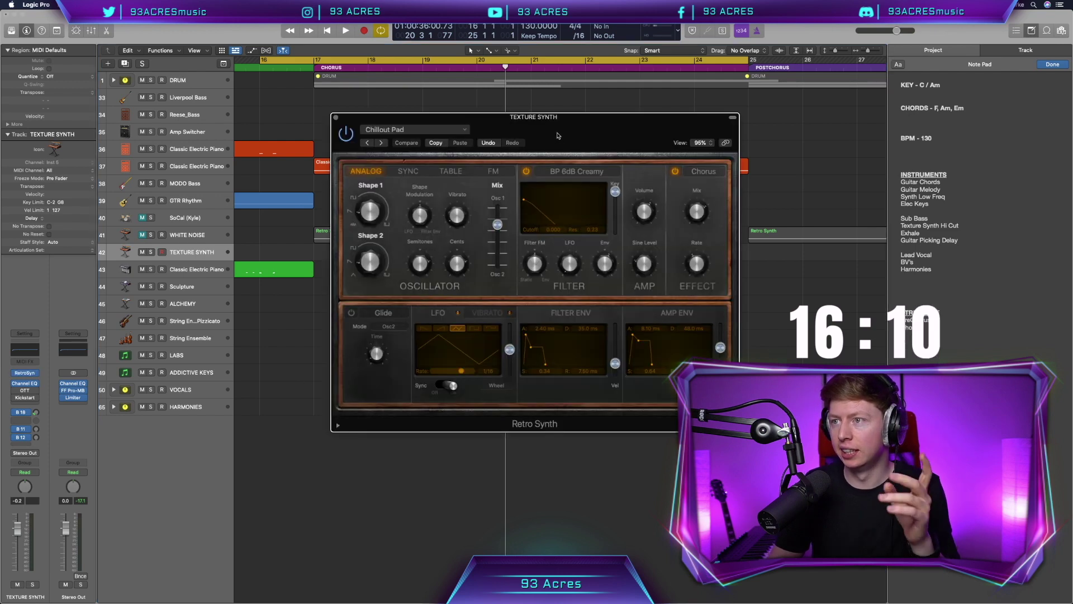
drag(401, 175, 376, 175)
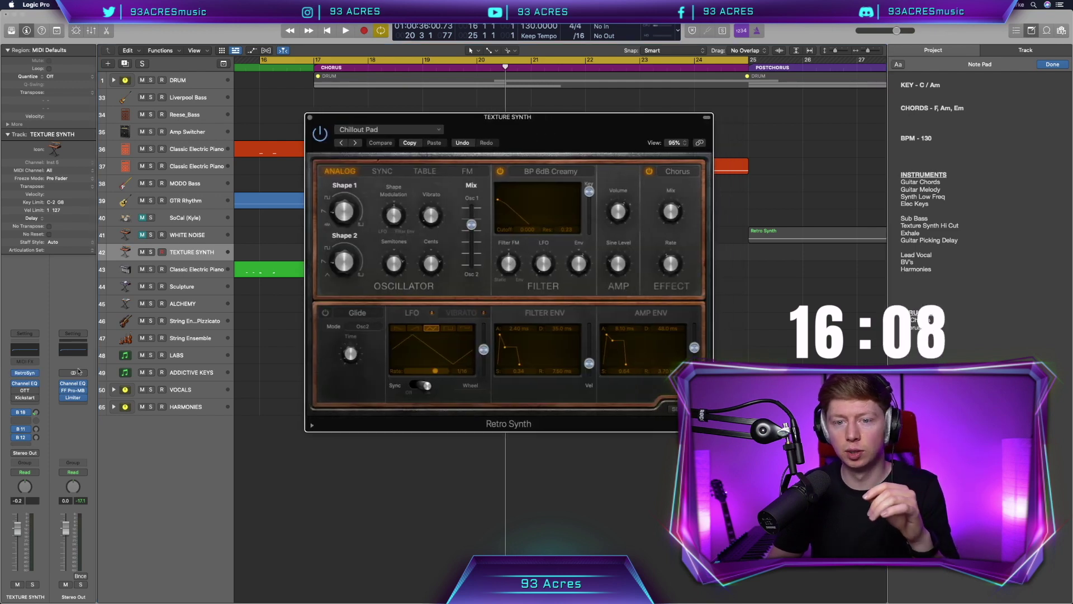
click(36, 373)
mouse_move(82, 482)
click(440, 128)
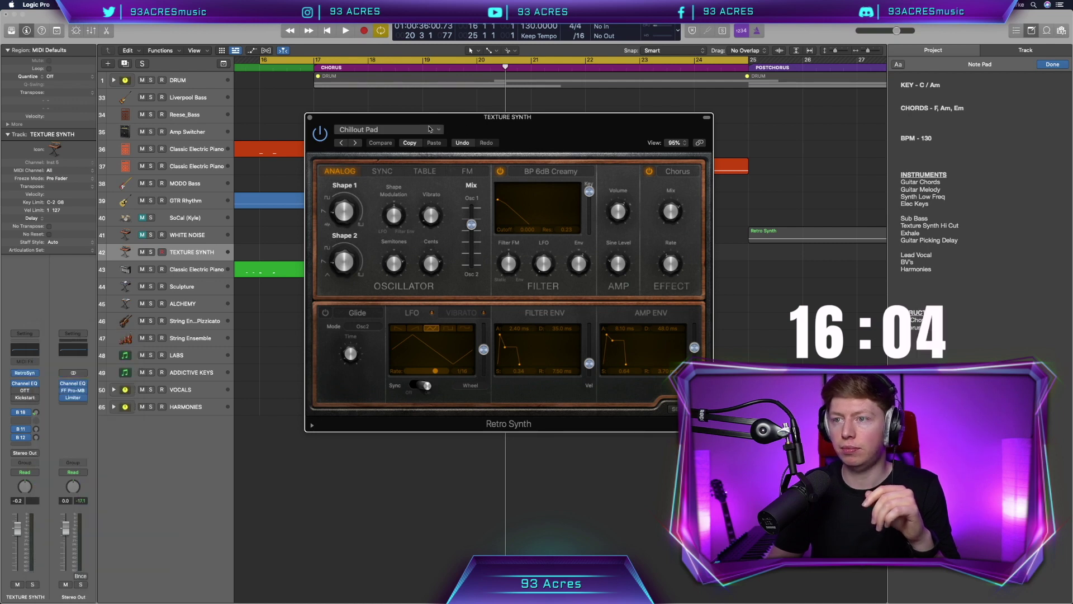
mouse_move(498, 204)
mouse_down()
mouse_move(520, 203)
mouse_move(495, 225)
mouse_up()
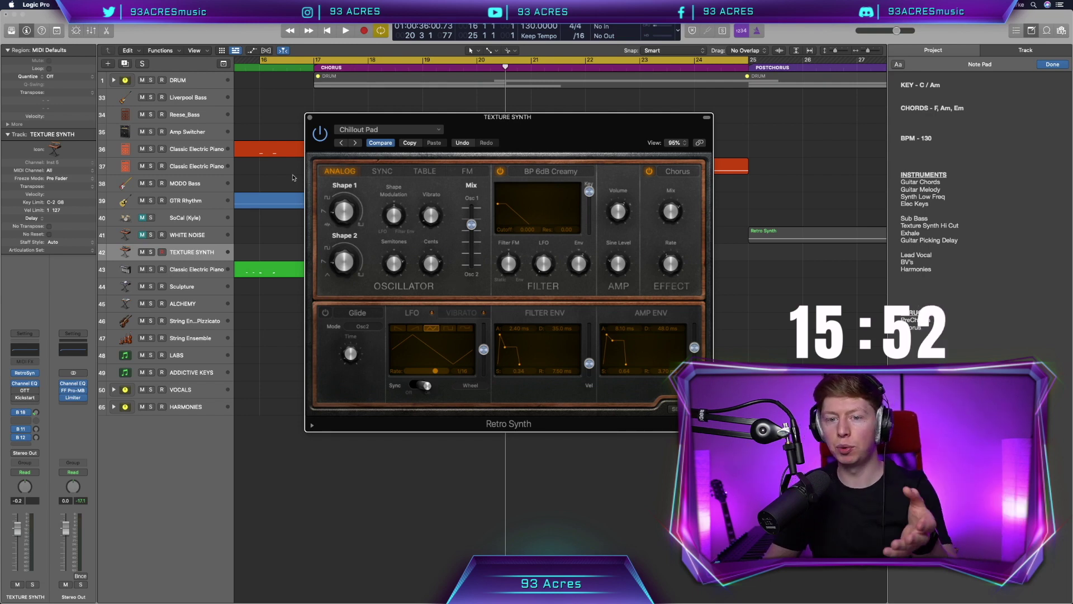
click(311, 117)
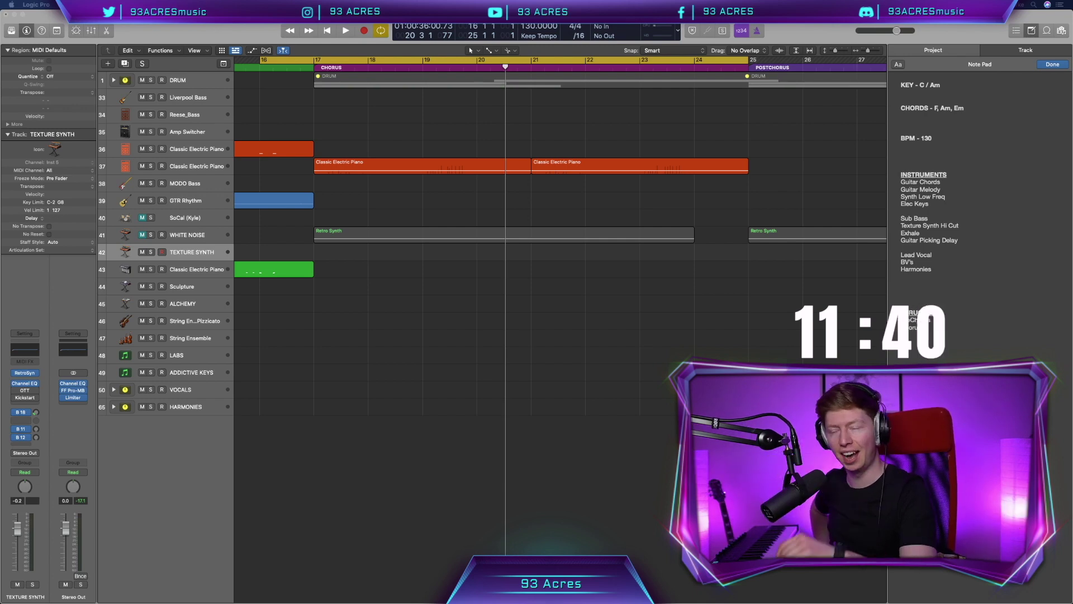
Try recording a chord take on the TEXTURE SYNTH track from the start of the chorus, and undo the take
click(434, 393)
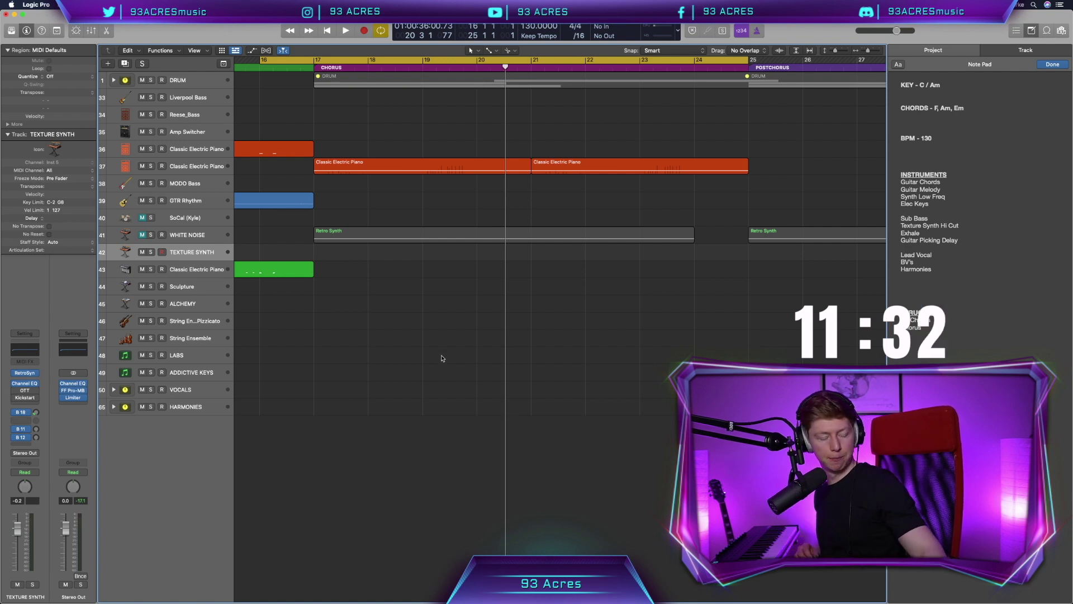
key(space)
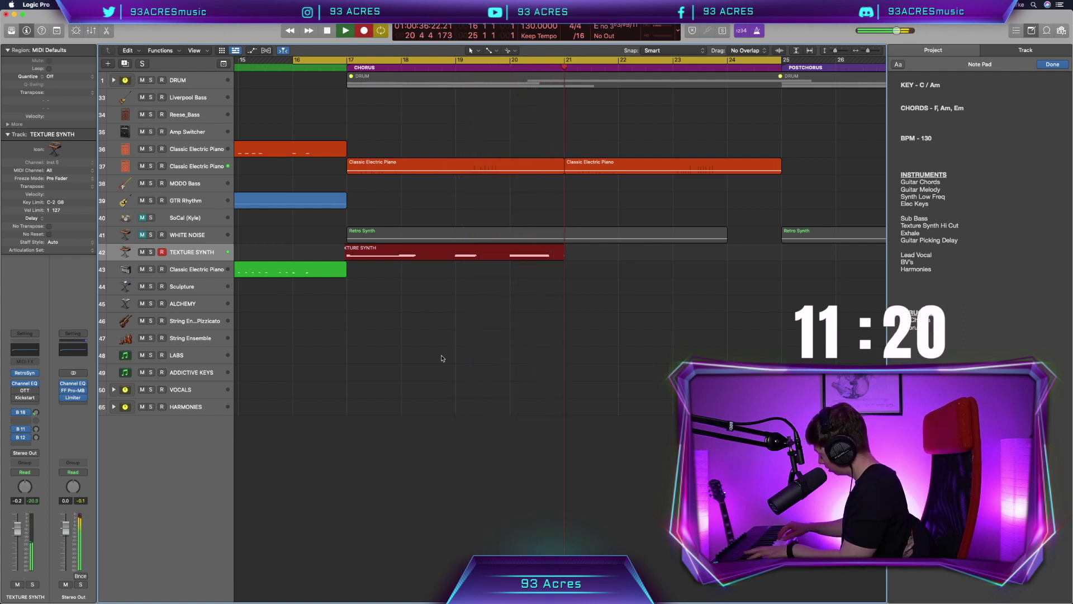
key(space)
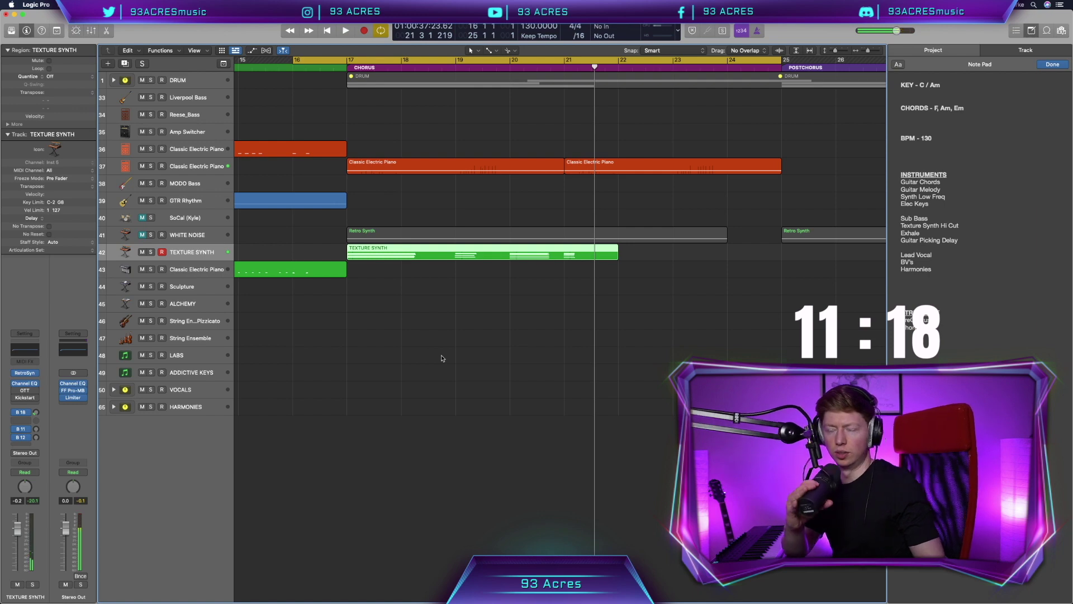
key(super+z)
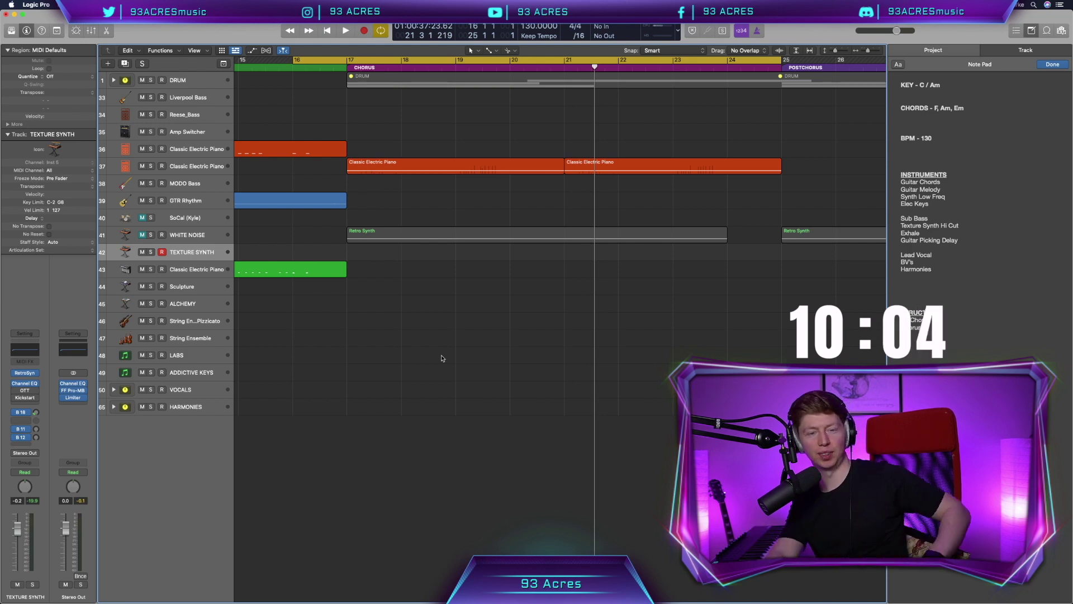
Record three sustained chords on the TEXTURE SYNTH track, starting at bar 17 of the chorus
scroll(424, 359, right, 3)
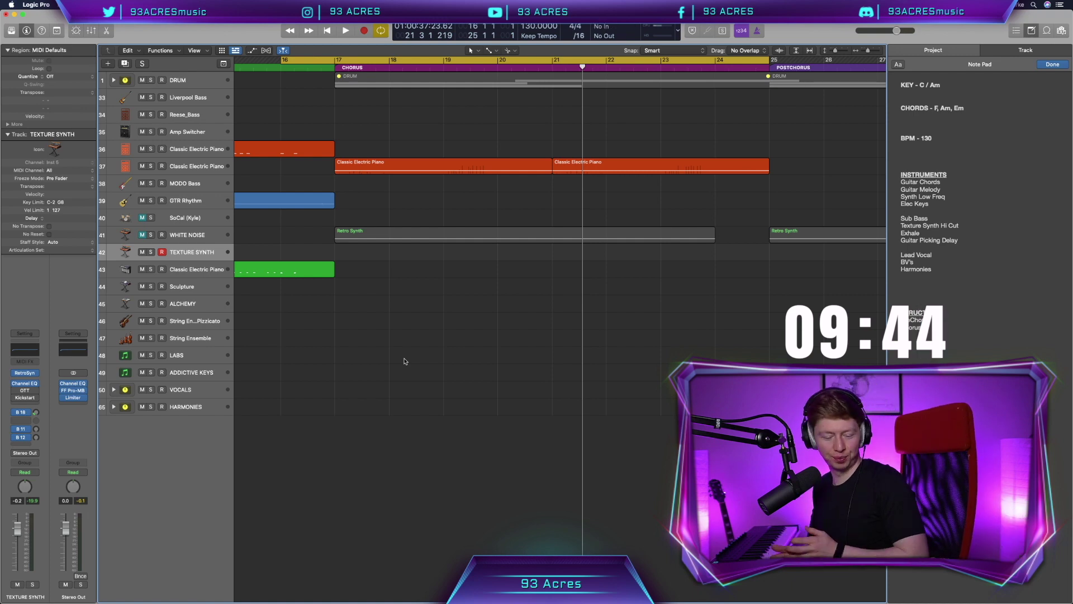
key(space)
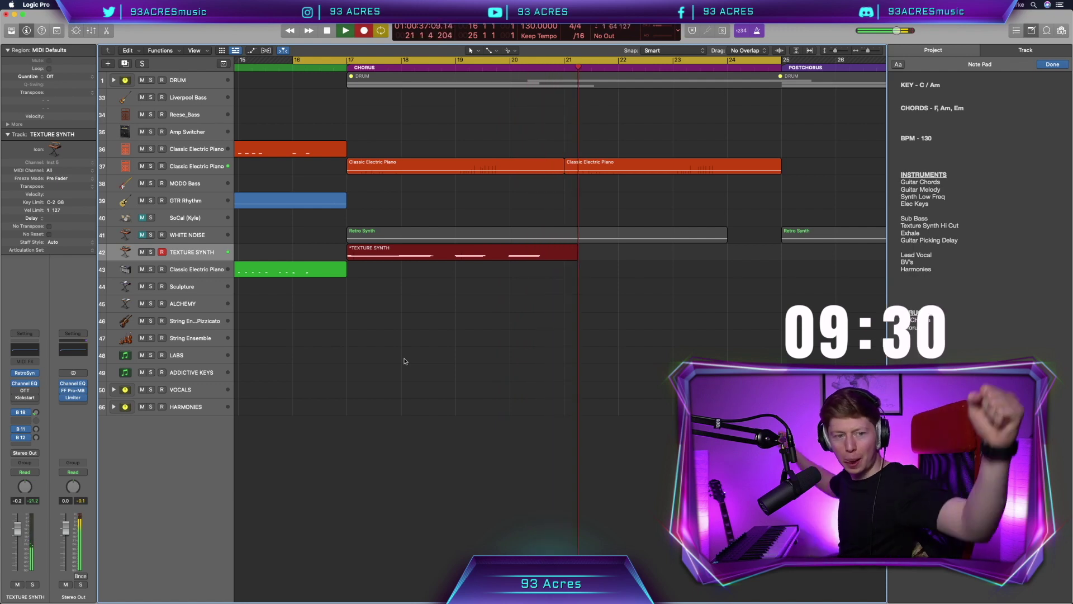
key(space)
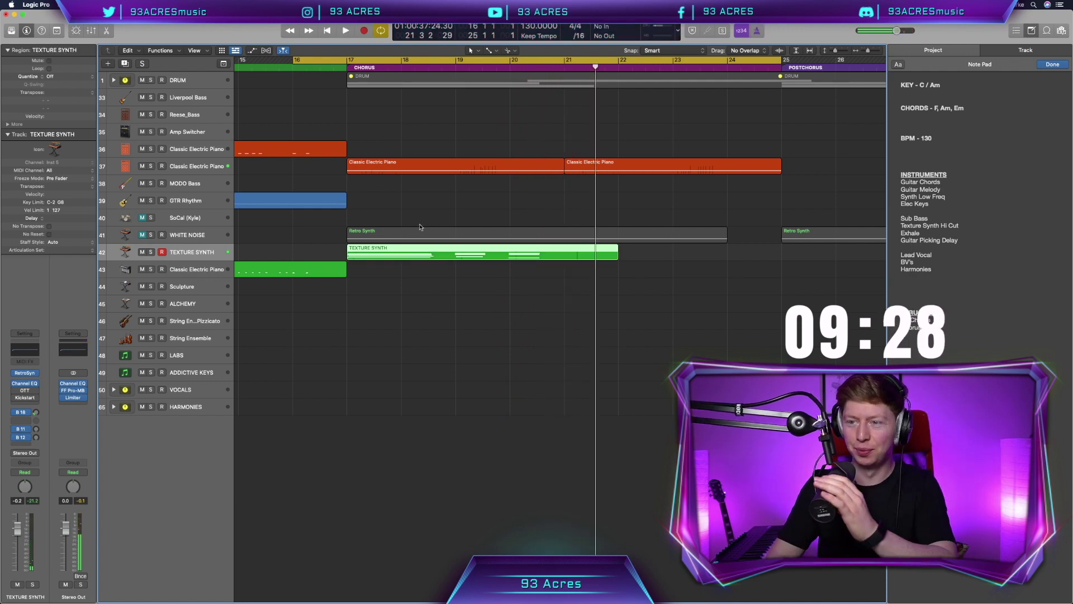
Open the recorded TEXTURE SYNTH region in the Piano Roll and audition each note of the bar 17 chord, from lowest to highest
double_click(430, 252)
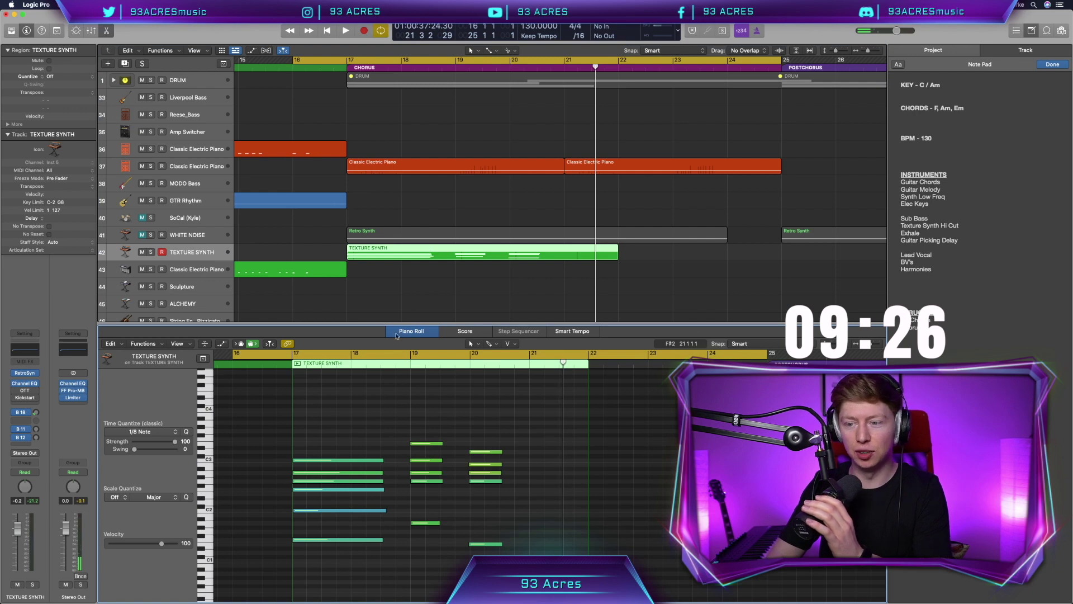
scroll(376, 473, up, 5)
scroll(376, 473, left, 6)
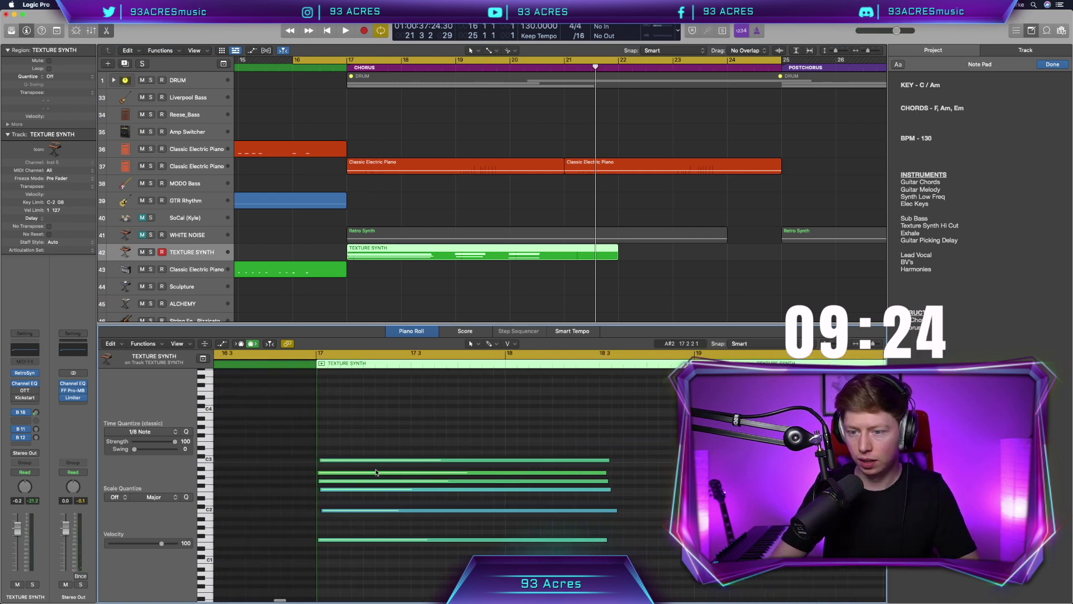
click(331, 540)
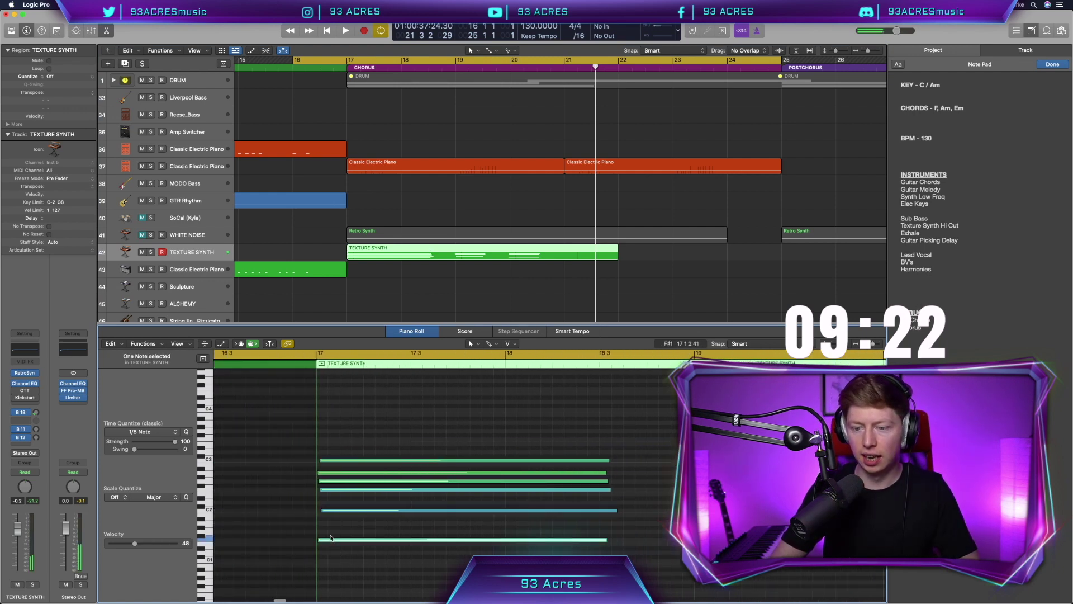
click(346, 510)
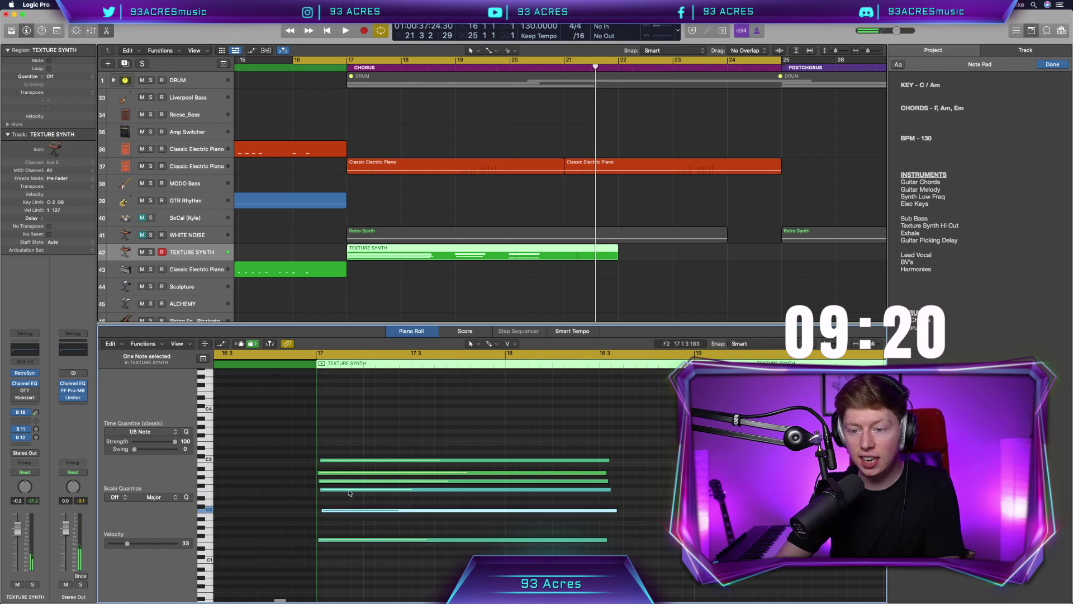
click(349, 490)
click(347, 481)
click(345, 473)
click(344, 460)
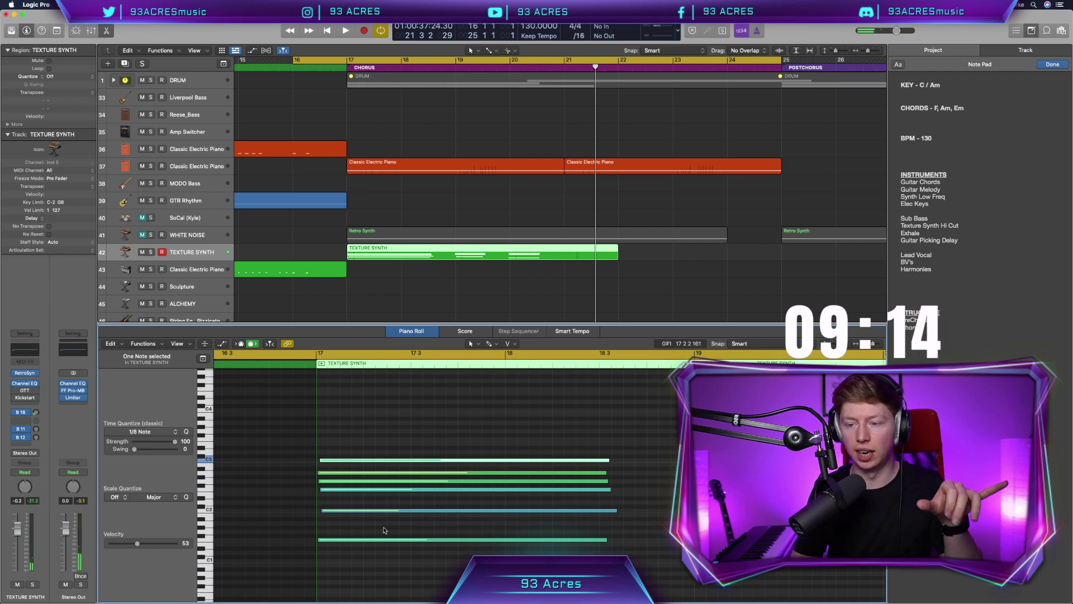
Audition the individual notes of the TEXTURE SYNTH region's second chord at bar 19
scroll(384, 530, right, 5)
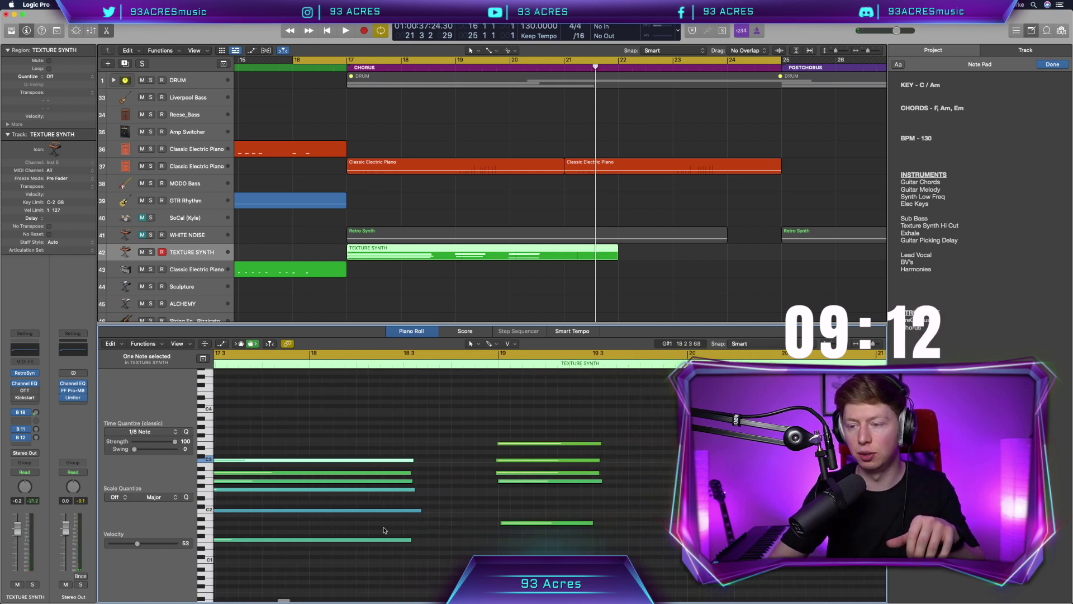
scroll(385, 530, right, 2)
click(474, 523)
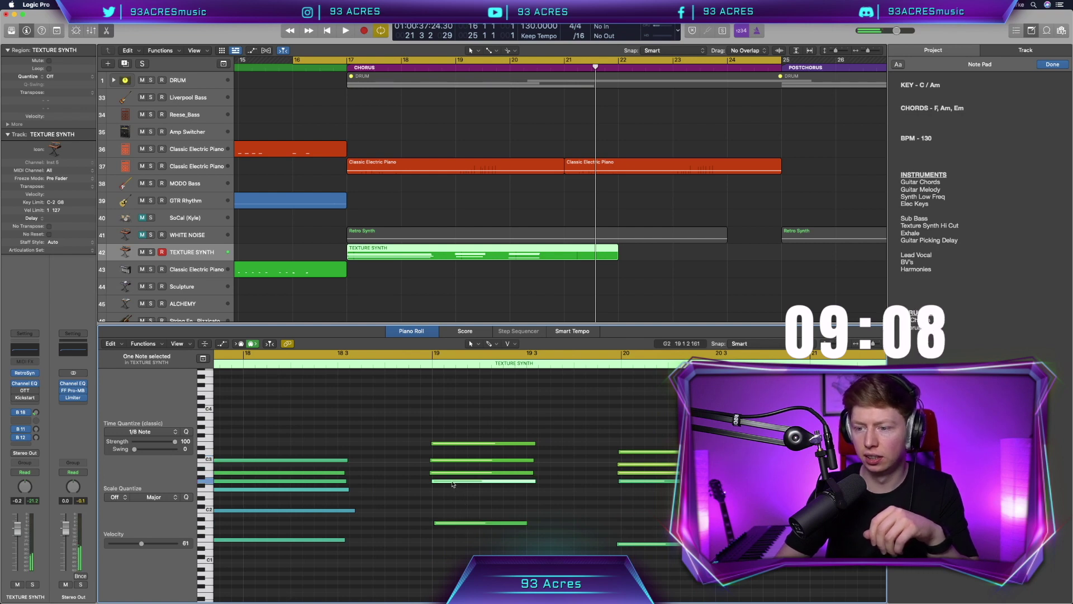
click(453, 482)
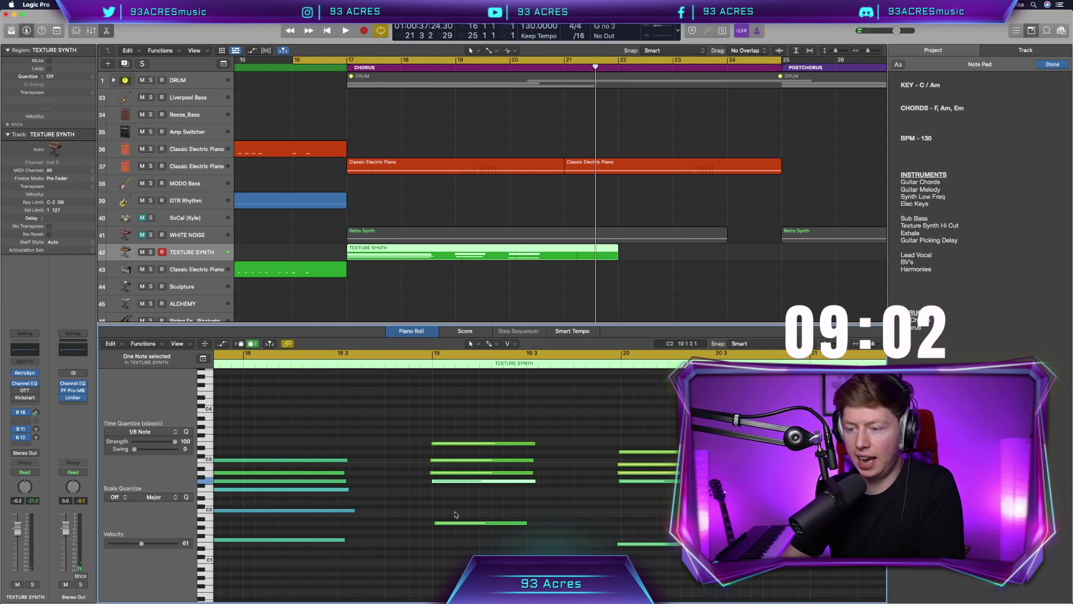
click(455, 462)
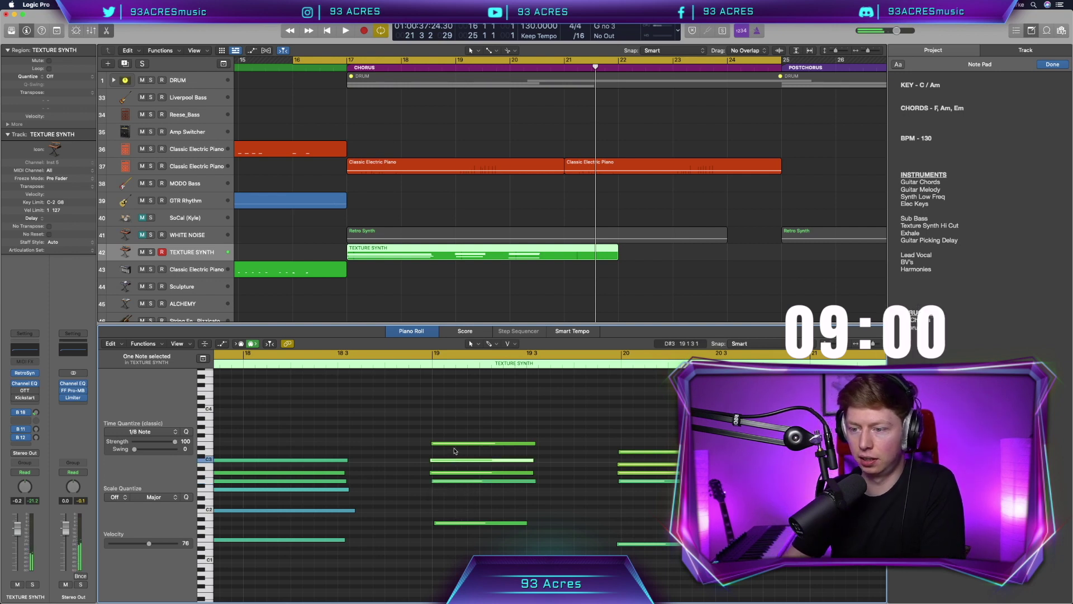
click(452, 444)
click(454, 473)
click(455, 480)
mouse_move(479, 482)
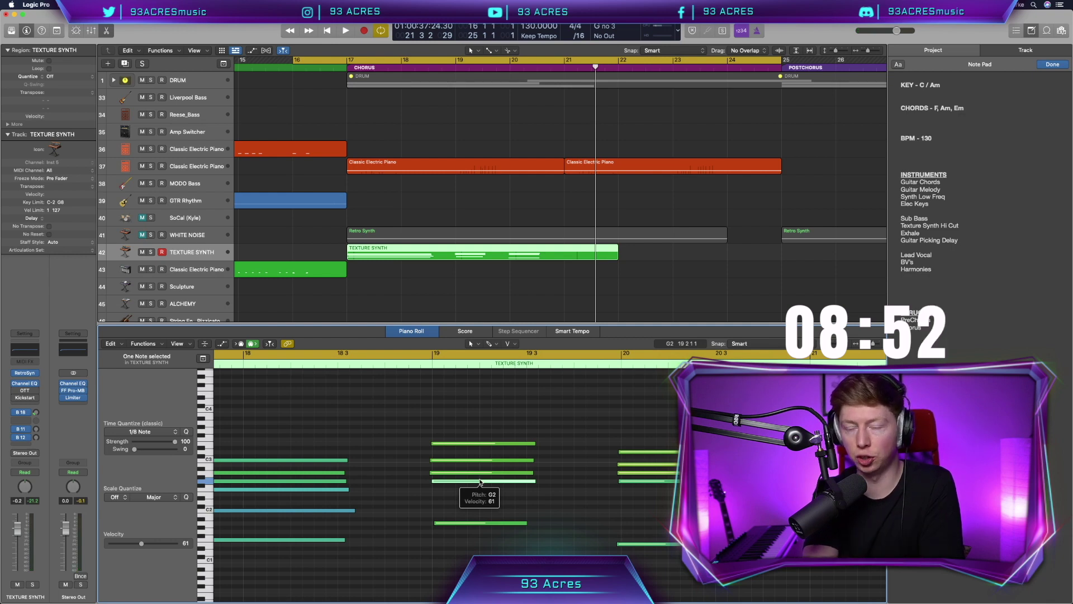
scroll(534, 501, right, 3)
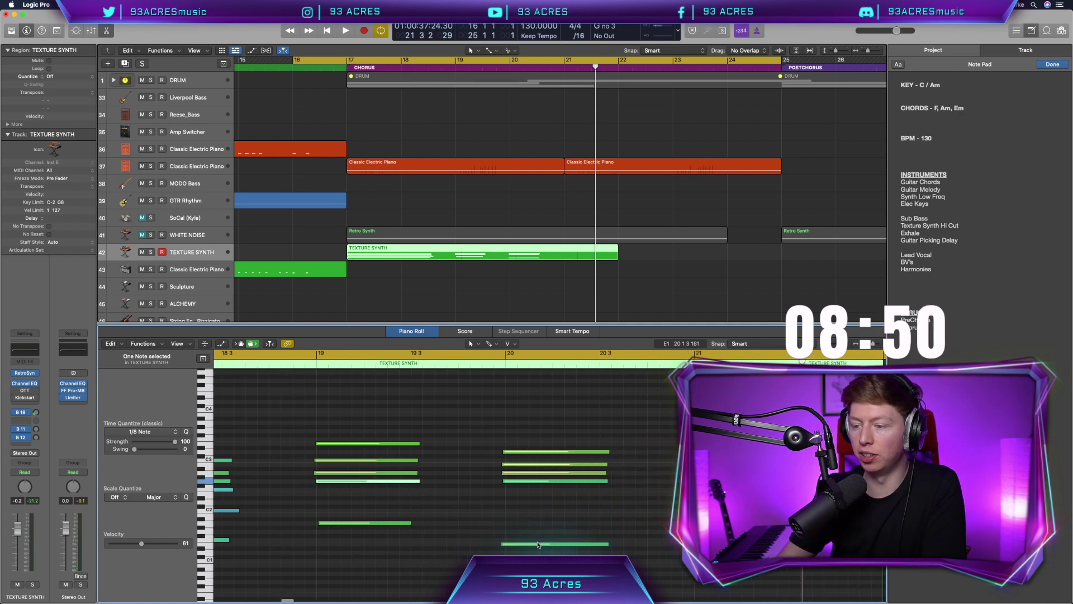
Audition the individual notes of the chord at bar 20 in the TEXTURE SYNTH region
click(539, 543)
click(528, 481)
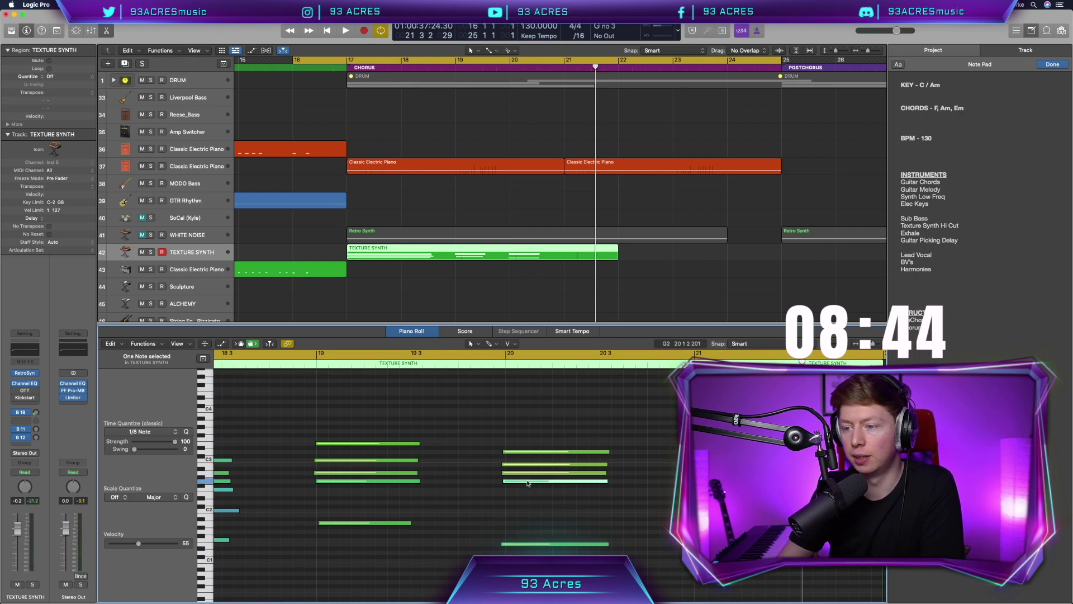
click(526, 473)
click(525, 465)
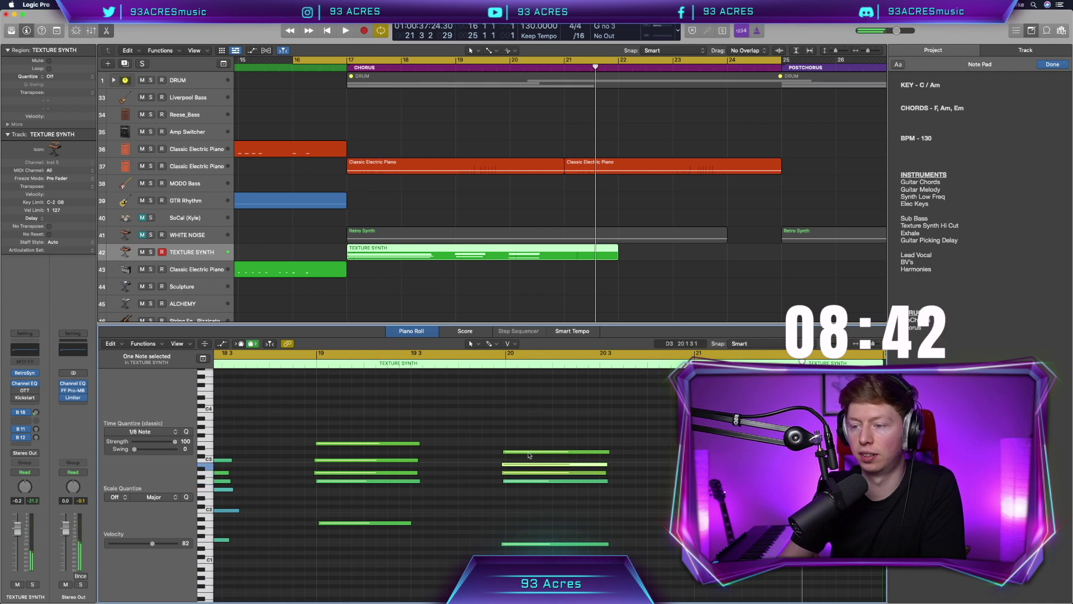
click(526, 453)
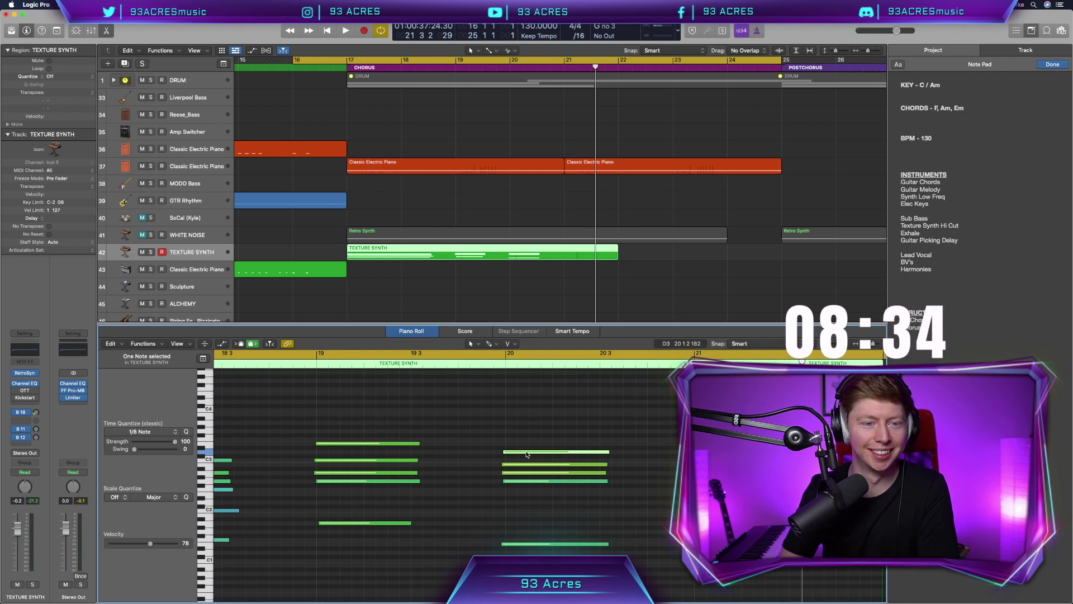
scroll(527, 454, left, 1)
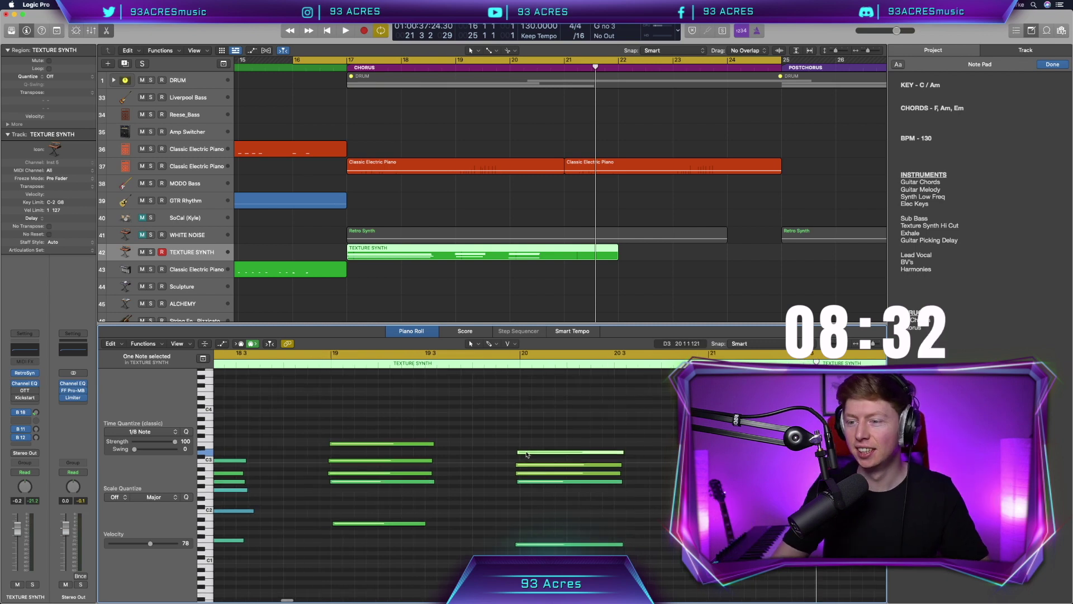
Enable a 24 dB/oct high cut at 382 Hz in the TEXTURE SYNTH track's Channel EQ and check it in playback
click(25, 350)
click(717, 167)
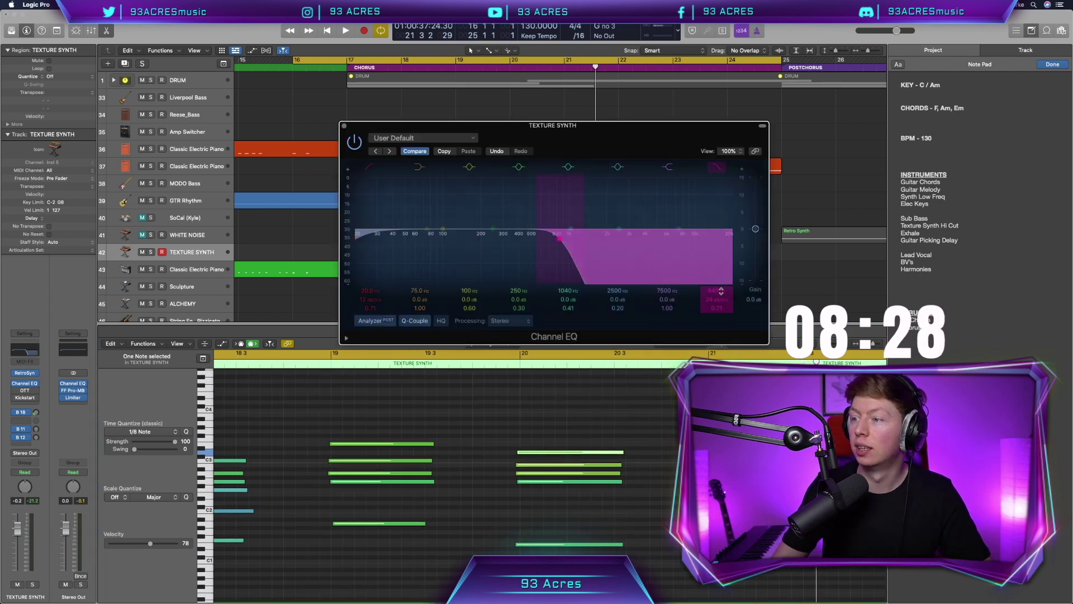
drag(717, 291, 717, 302)
key(space)
key(space)
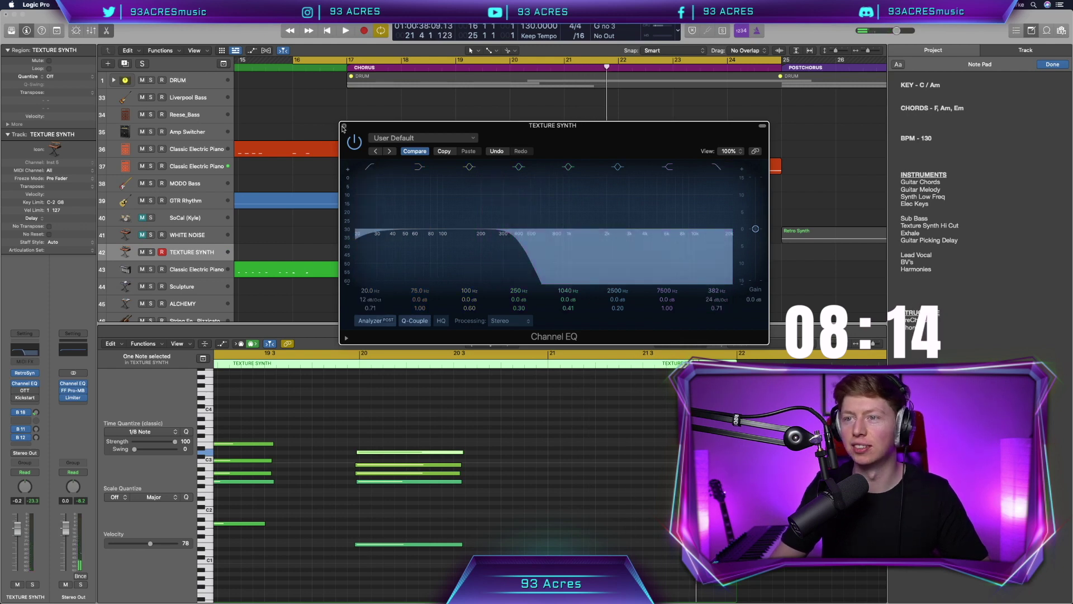
click(343, 126)
Place a repeat of the TEXTURE SYNTH region at bar 21 and trim it to four bars, ending at bar 25
click(544, 279)
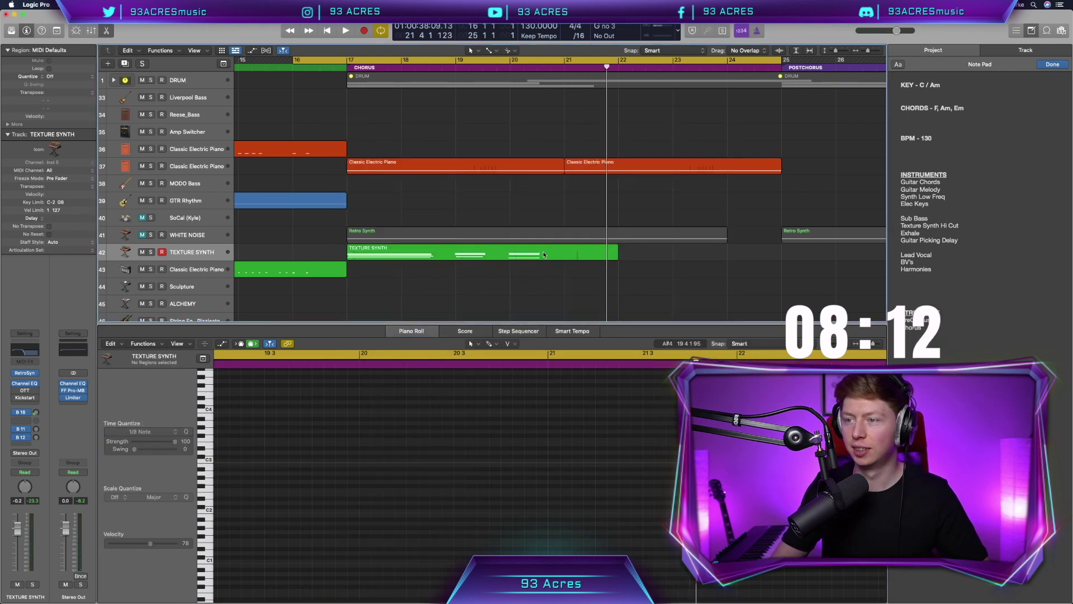
click(544, 255)
key(super+r)
key(super+Left)
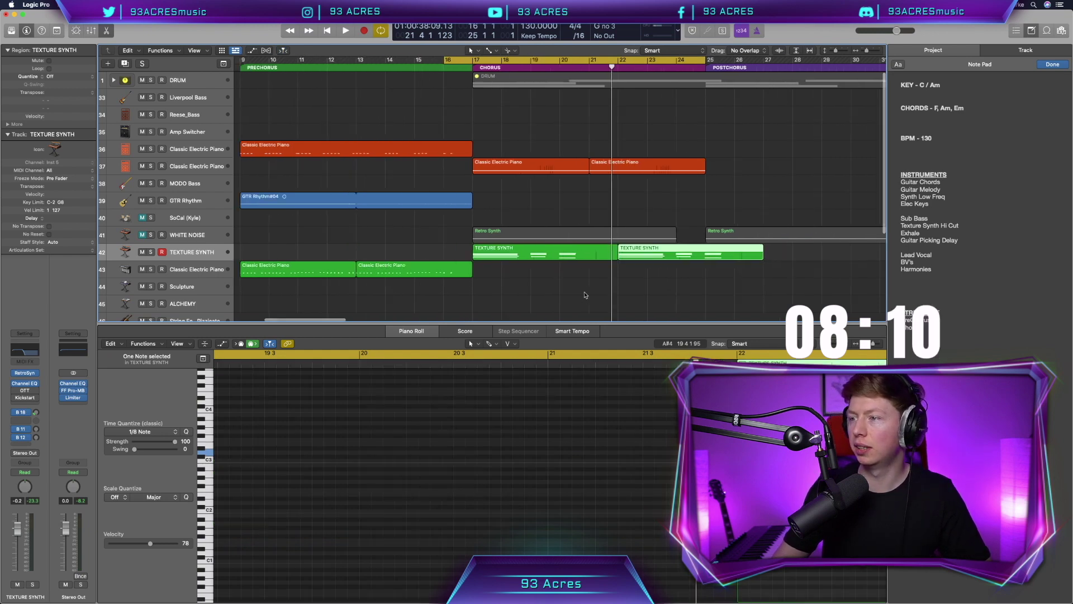
scroll(585, 295, right, 2)
drag(617, 255, 589, 257)
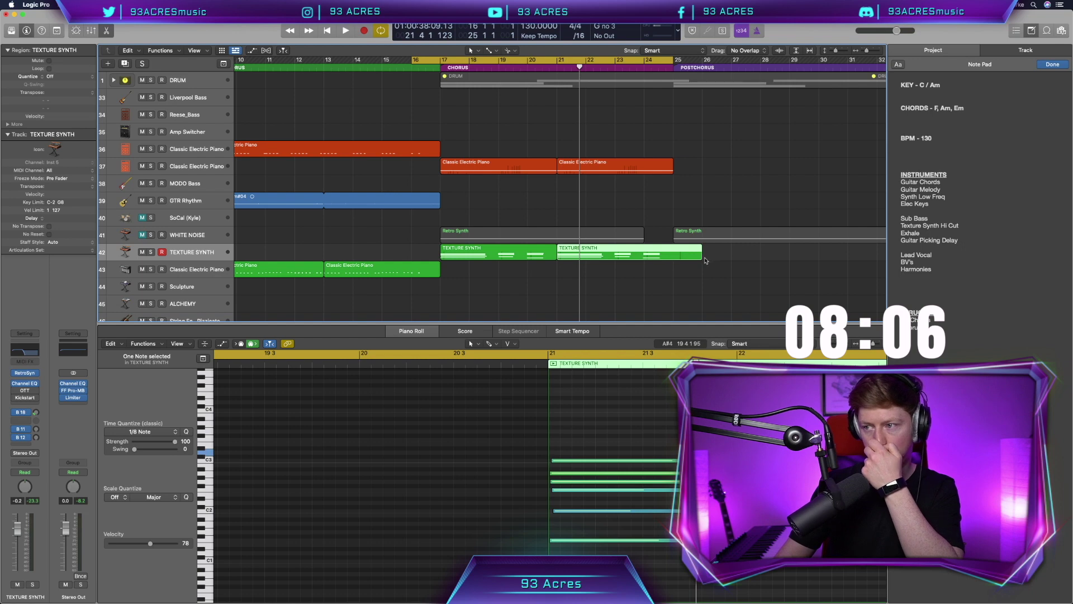
drag(701, 257, 673, 257)
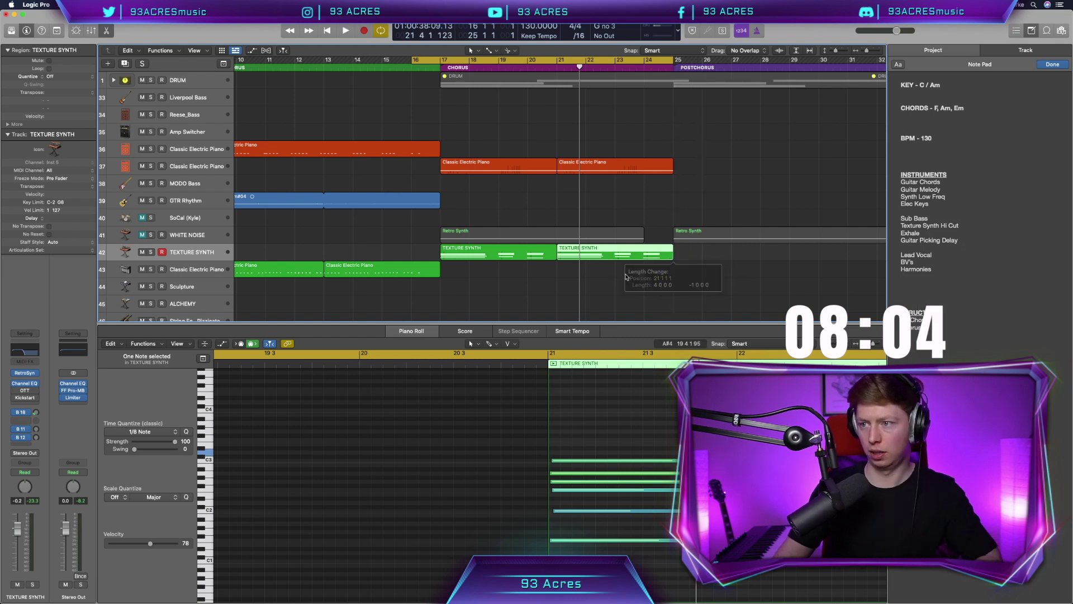
Play back the chorus, lower the TEXTURE SYNTH track volume to -15.6 dB, and close the note editor
click(613, 281)
key(space)
scroll(483, 211, right, 2)
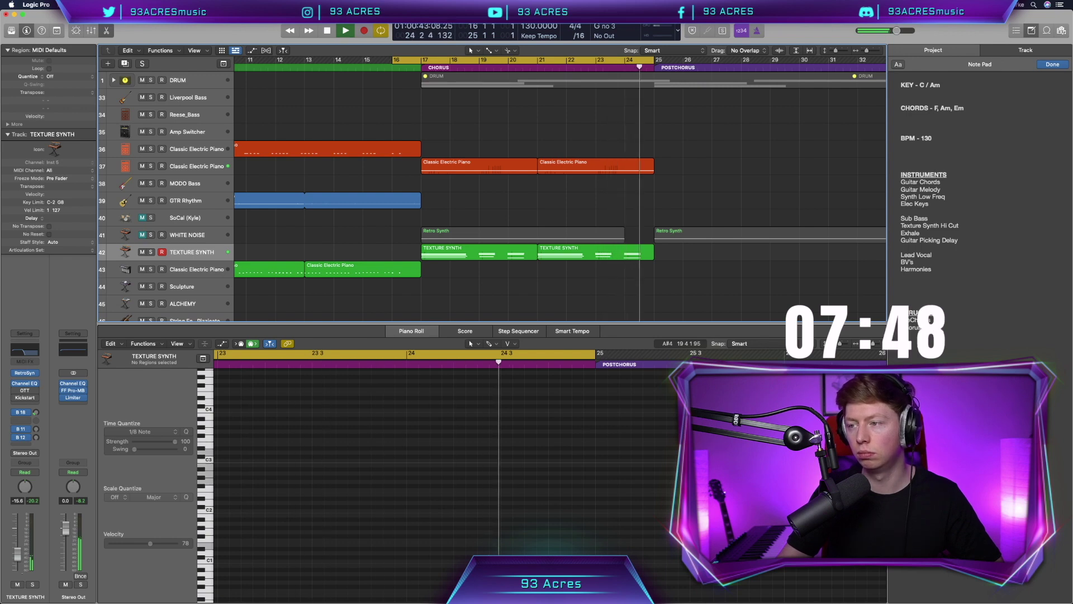
key(space)
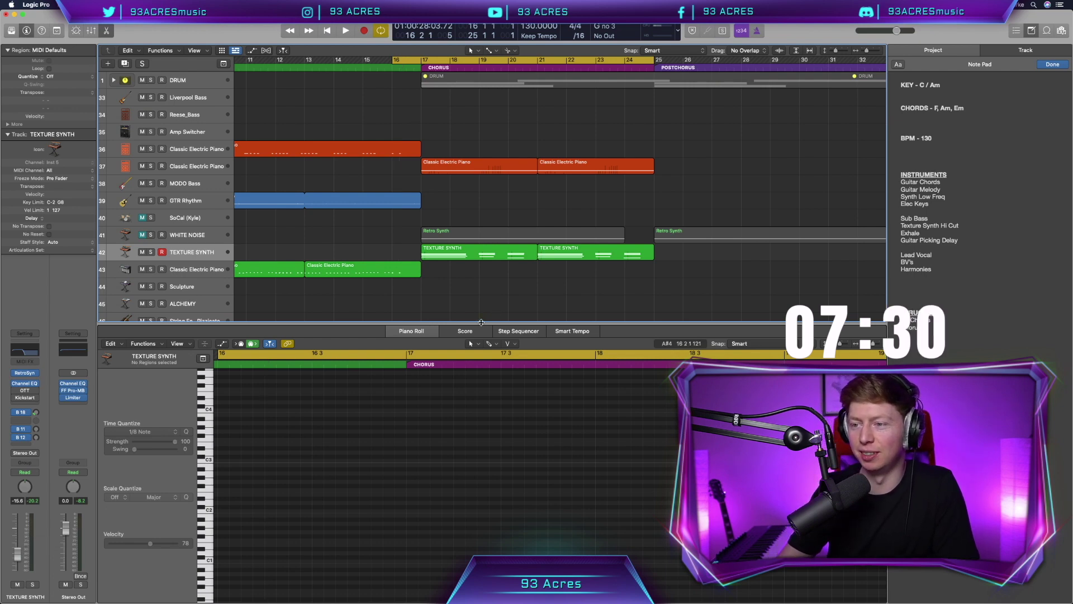
key(e)
scroll(482, 325, right, 2)
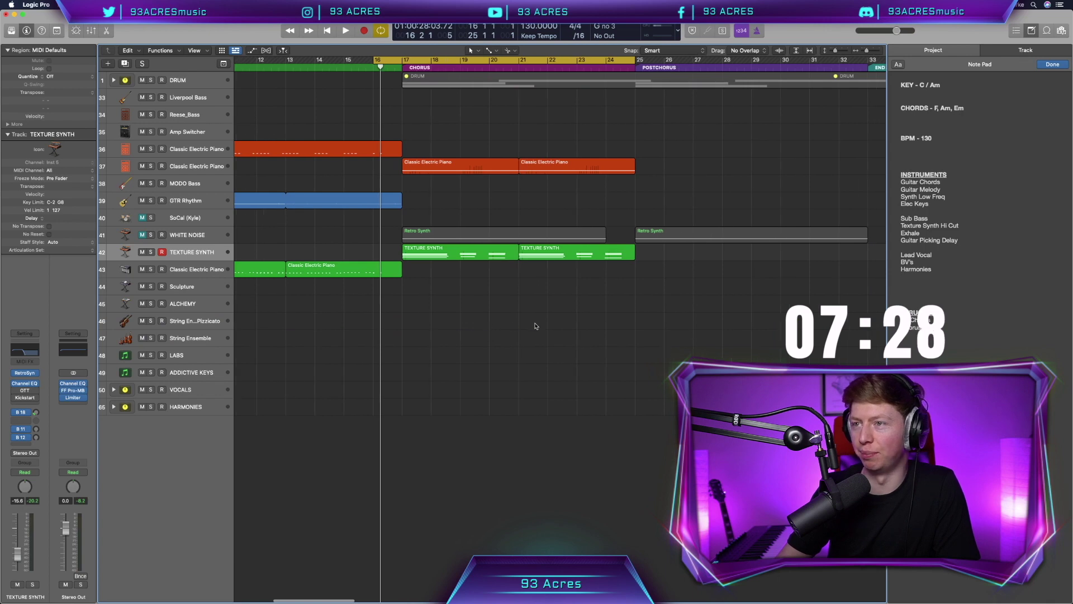
scroll(536, 325, right, 1)
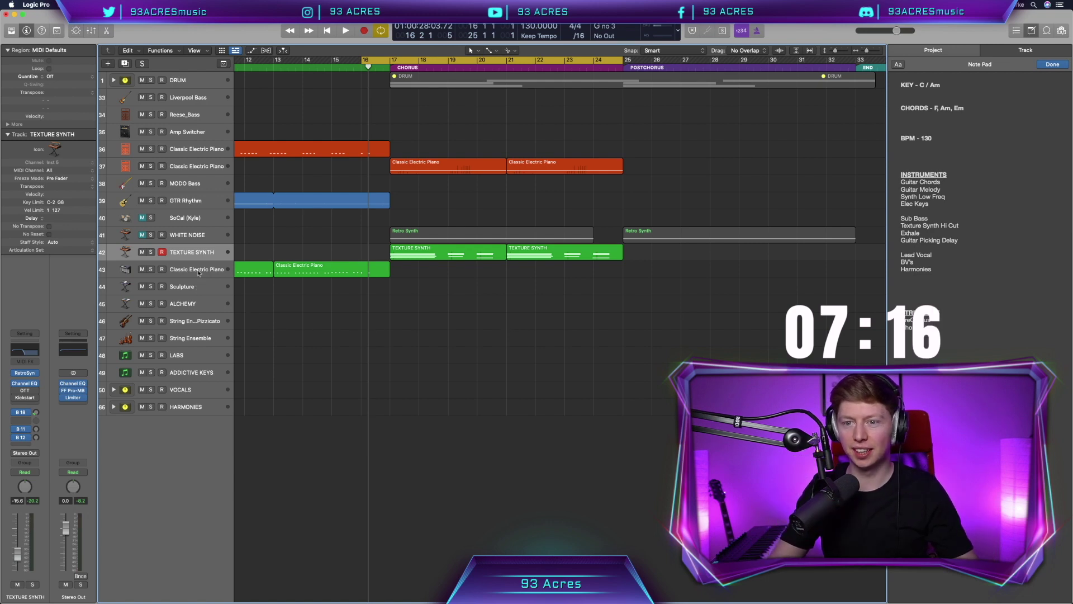
Create one software instrument track with the default patch below TEXTURE SYNTH and hide the sound library
click(109, 64)
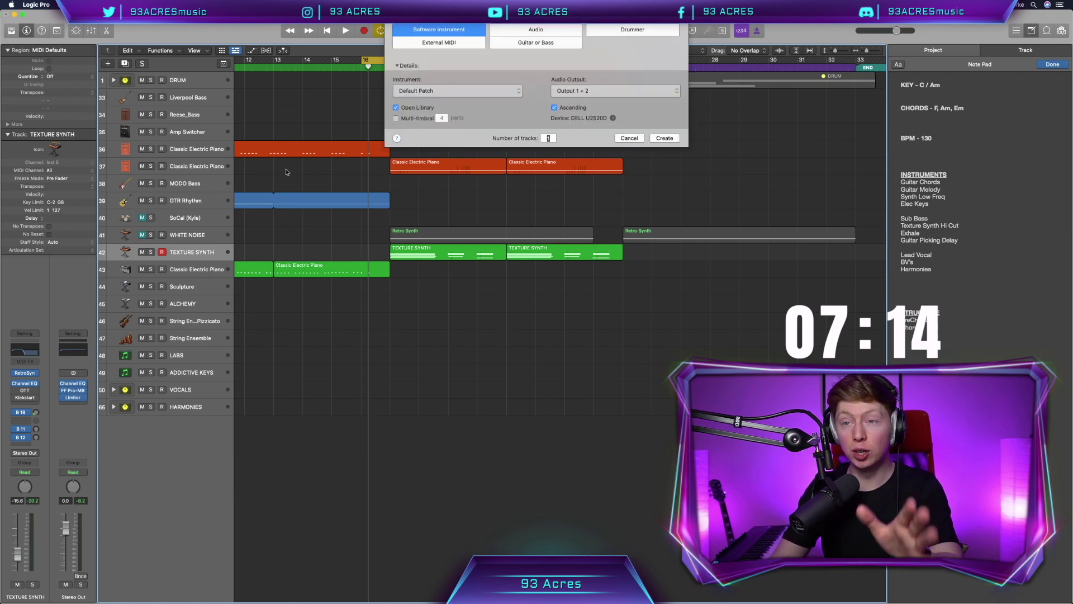
click(664, 138)
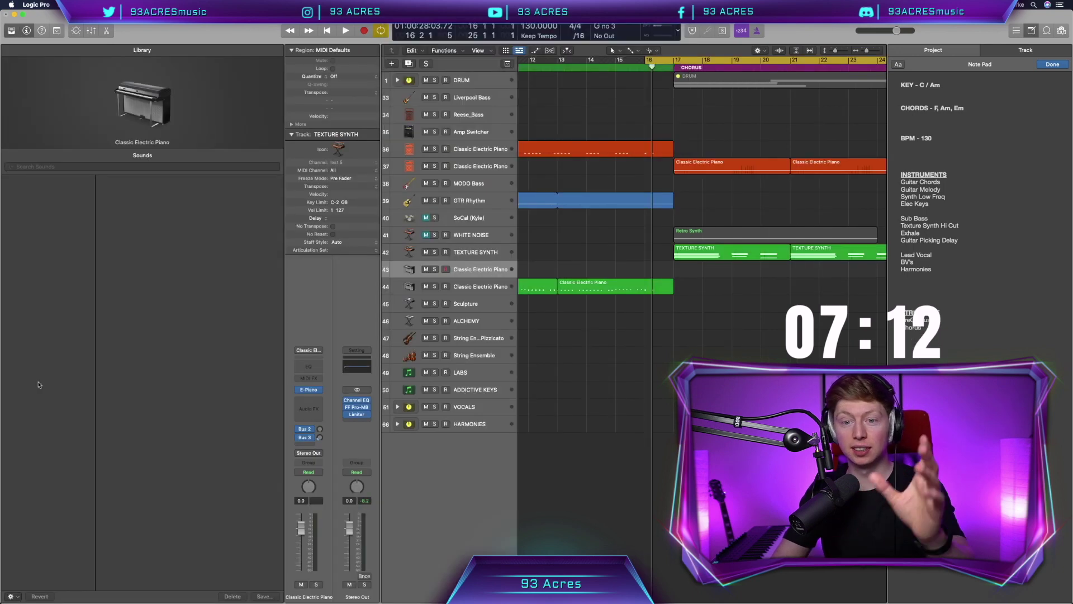
click(11, 32)
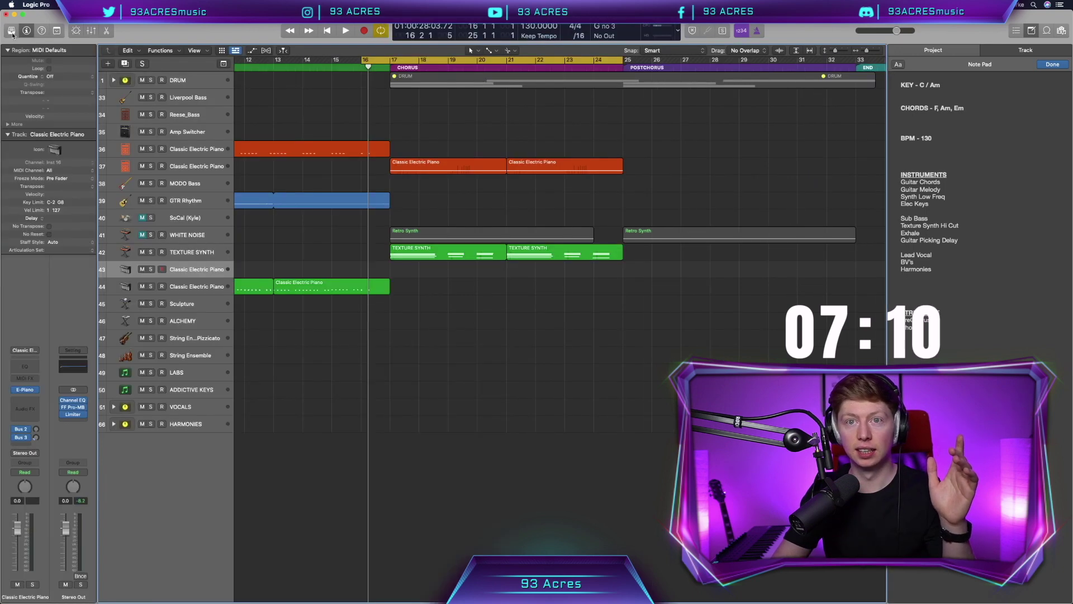
Replace the new track's instrument with the stereo version of Native Instruments Kontakt
click(28, 389)
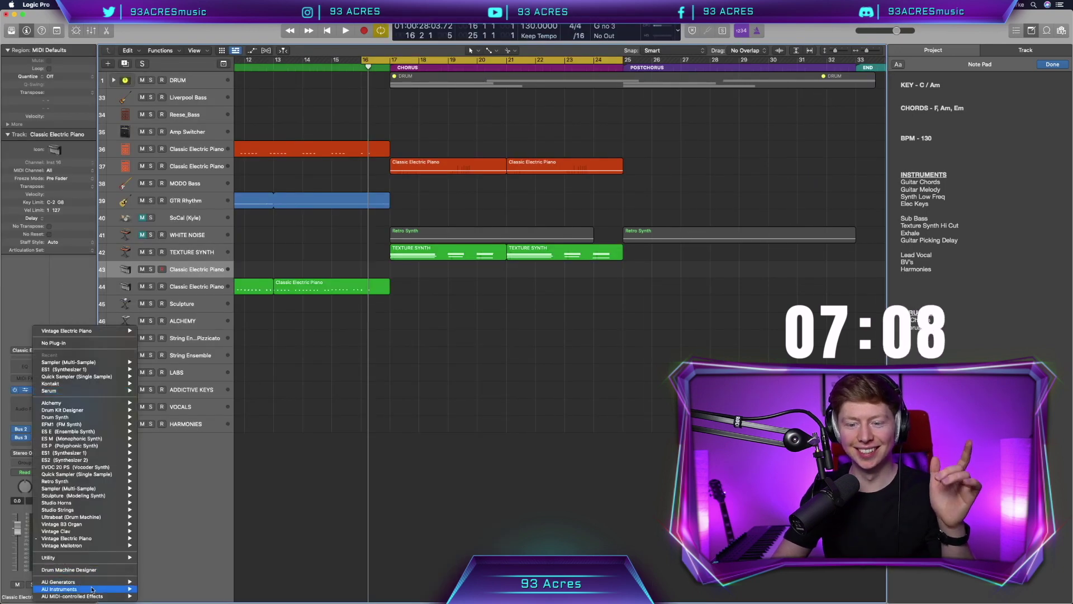
mouse_move(103, 591)
mouse_move(200, 557)
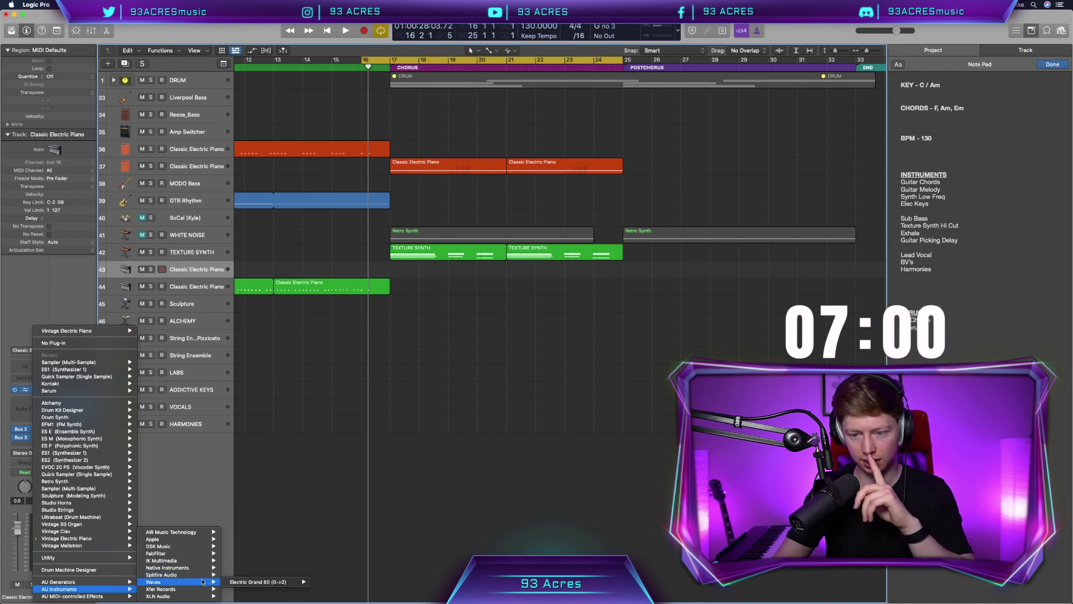
mouse_move(252, 577)
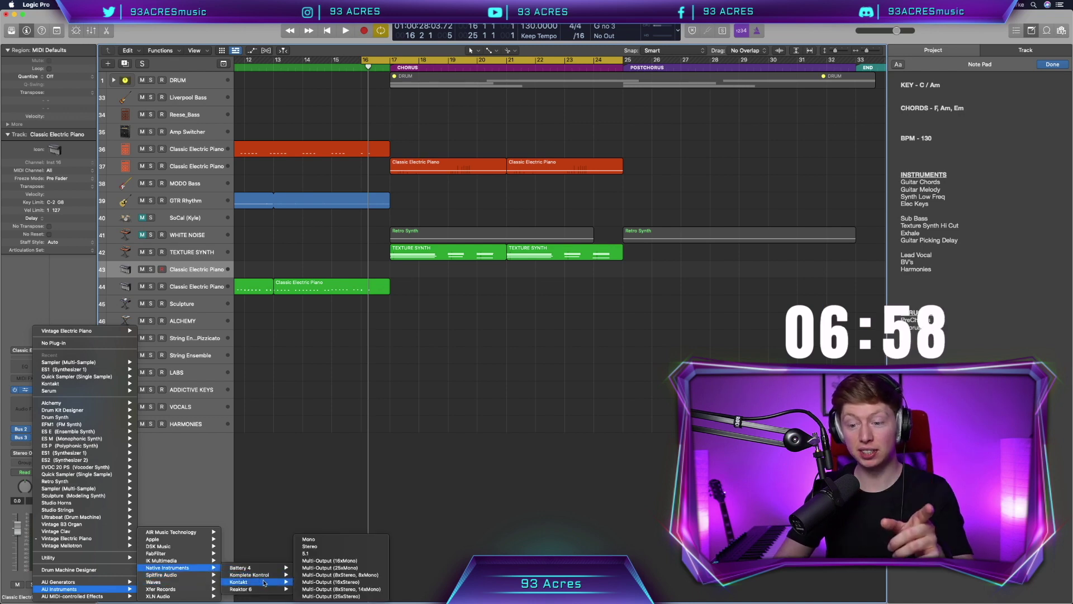
click(316, 547)
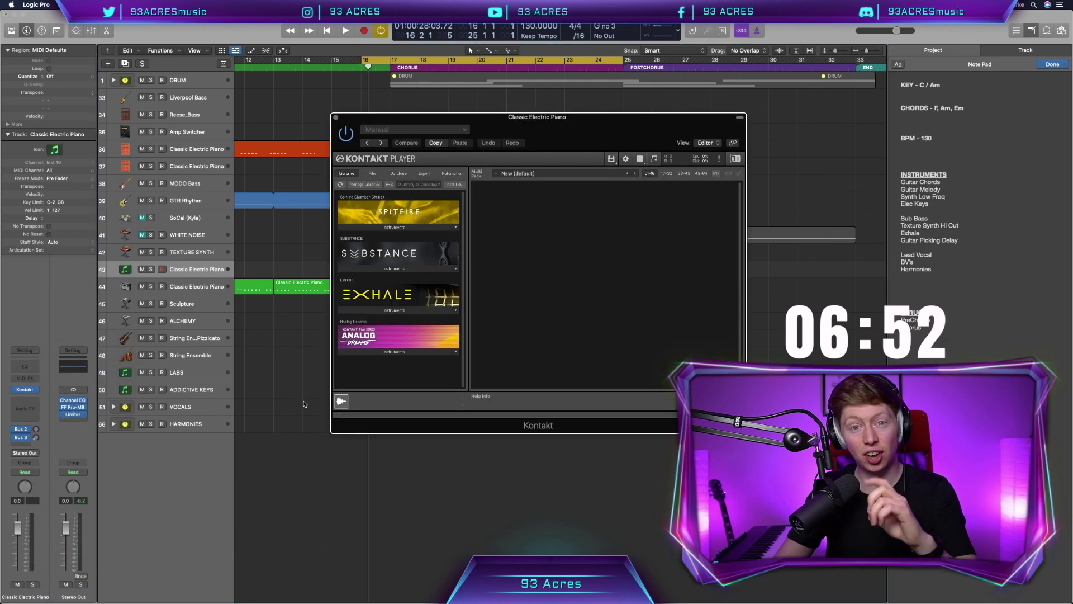
Load EXHALE.nki from the EXHALE library into Kontakt and bring its preset list into view
click(391, 309)
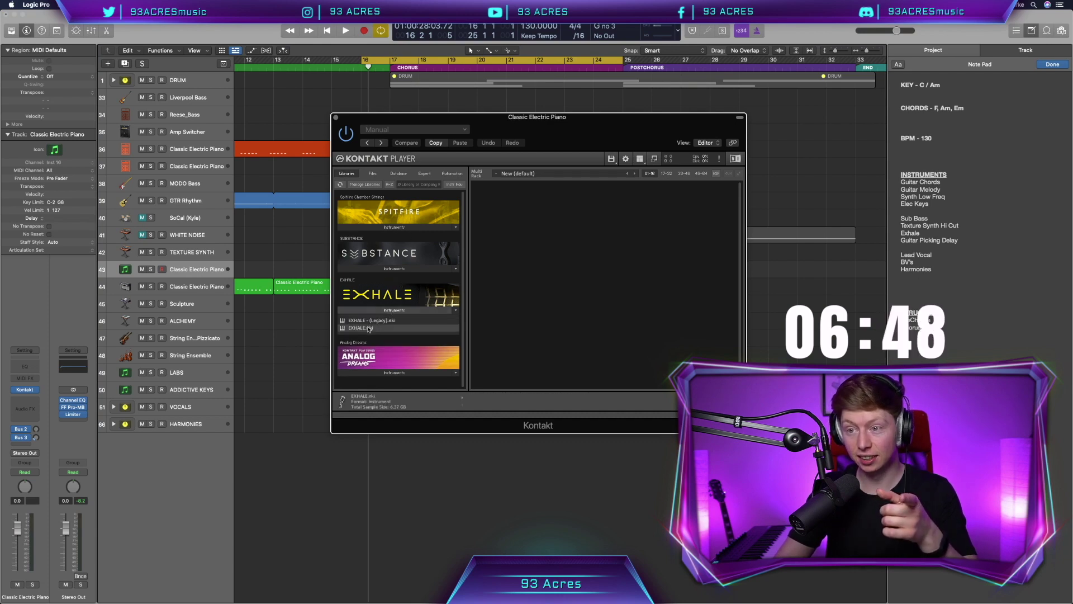
double_click(368, 329)
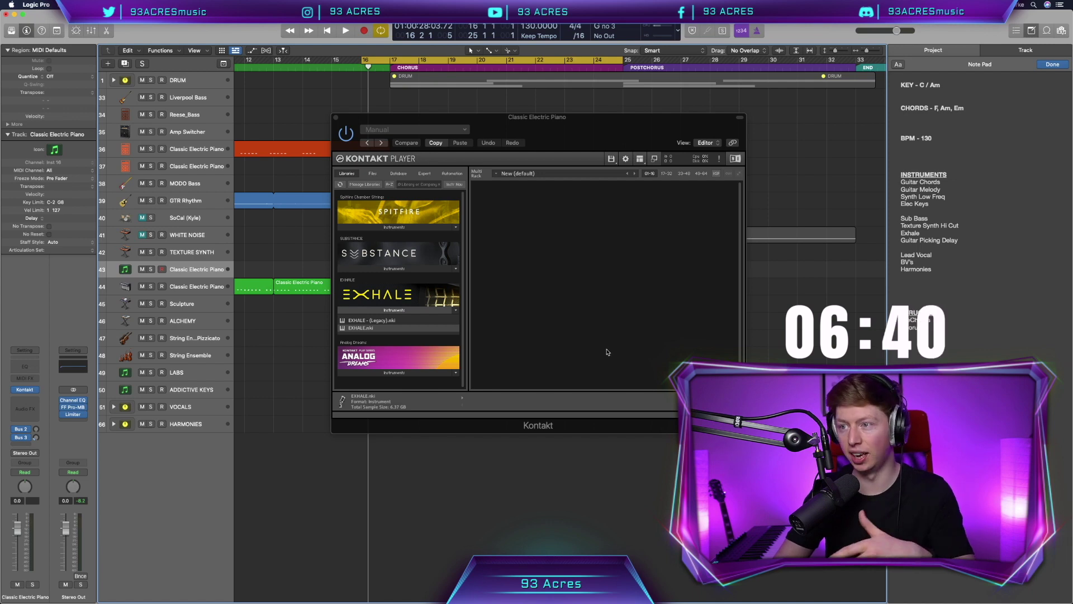
scroll(588, 350, down, 3)
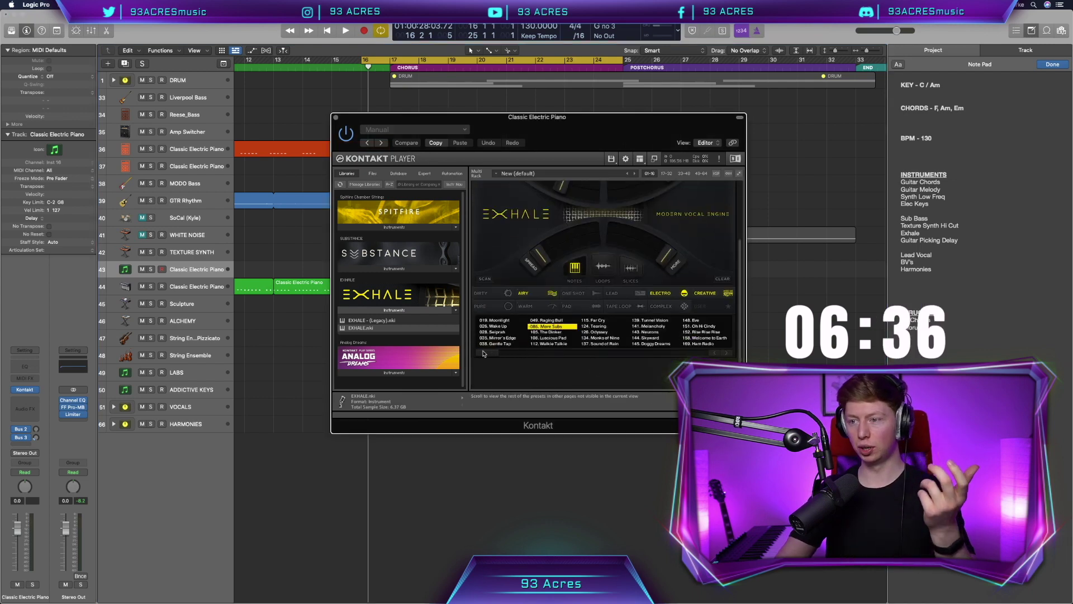
Turn off the Electro and Creative preset filters, load the 007. Merfolk preset, and close Kontakt
click(675, 294)
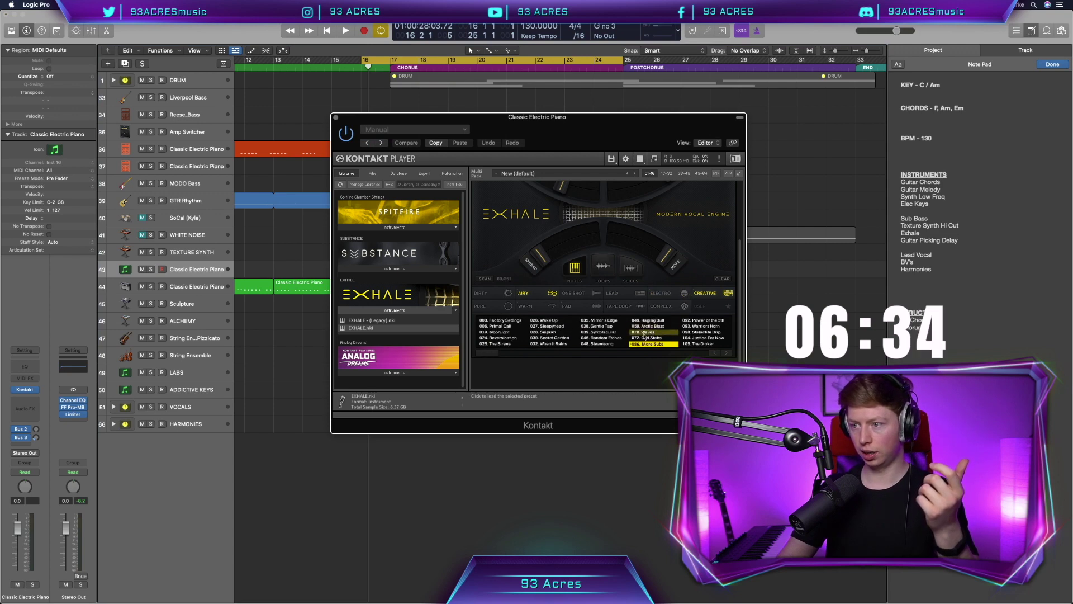
click(705, 293)
scroll(483, 353, left, 5)
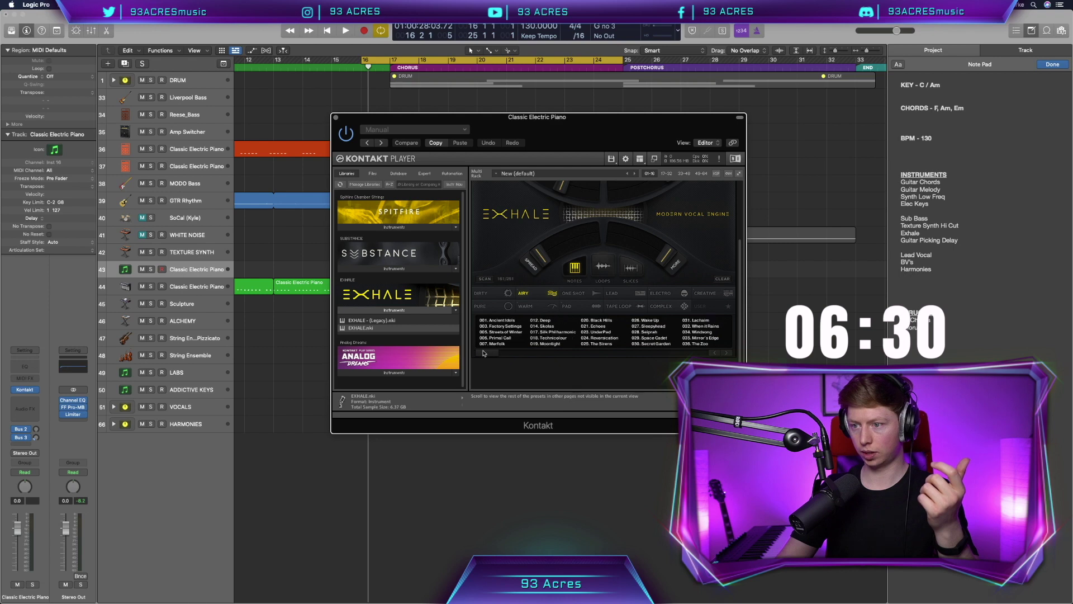
click(496, 345)
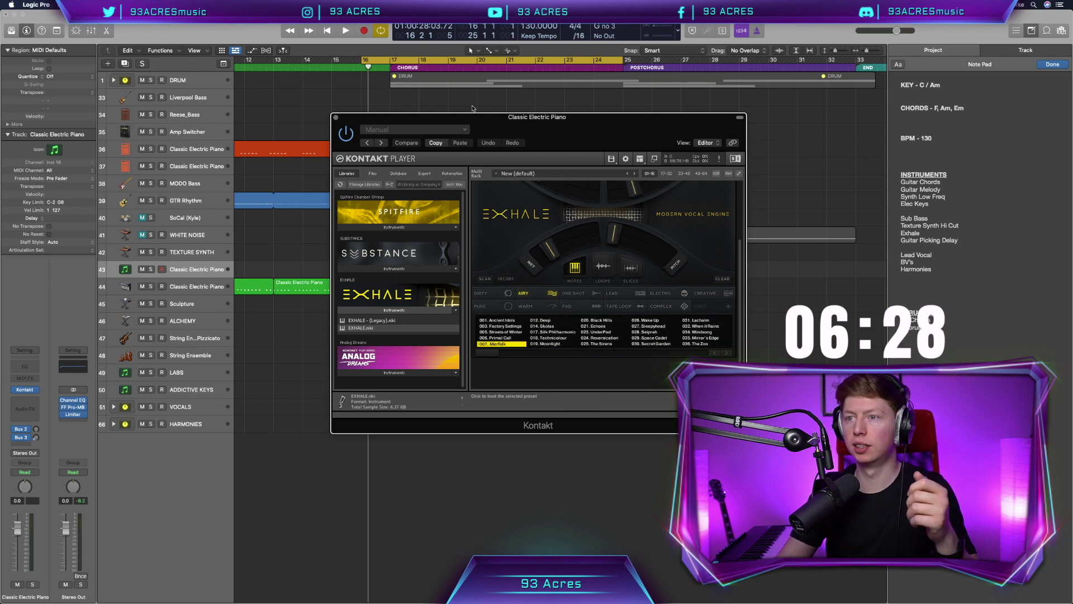
click(336, 119)
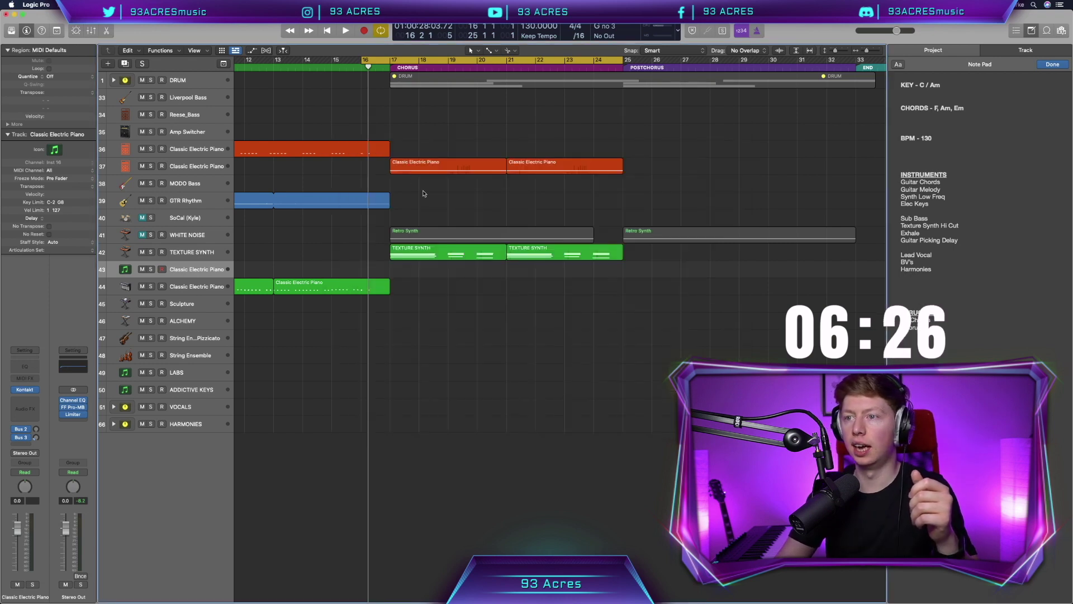
Copy the first chorus Classic Electric Piano region onto the Kontakt track and transpose its notes up three octaves
drag(464, 169, 465, 278)
double_click(464, 271)
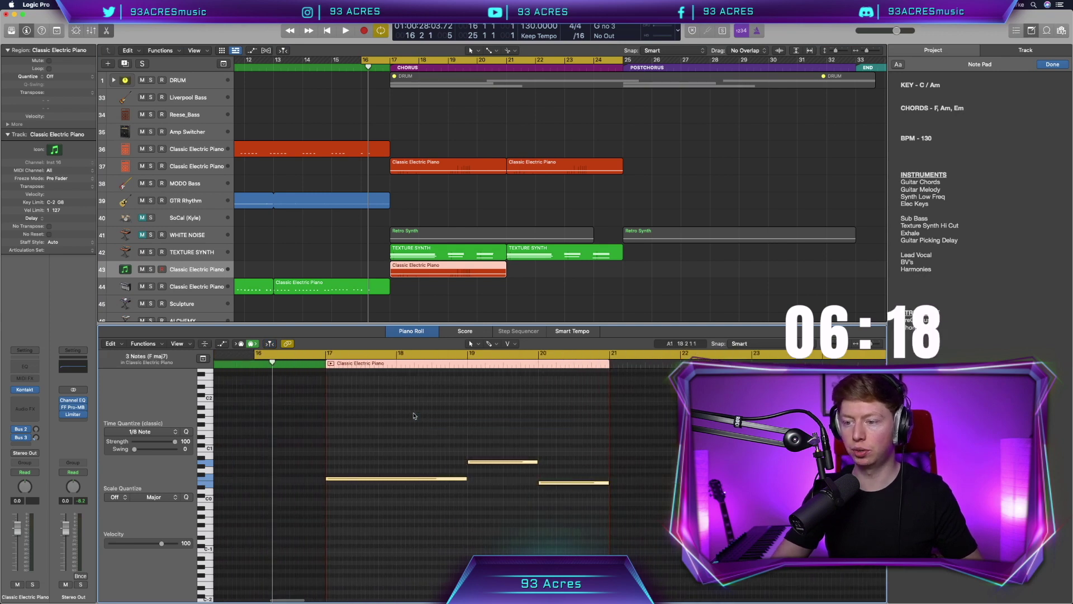
key(shift+alt+Up)
key(shift+alt+Up)
key(shift+alt+Up)
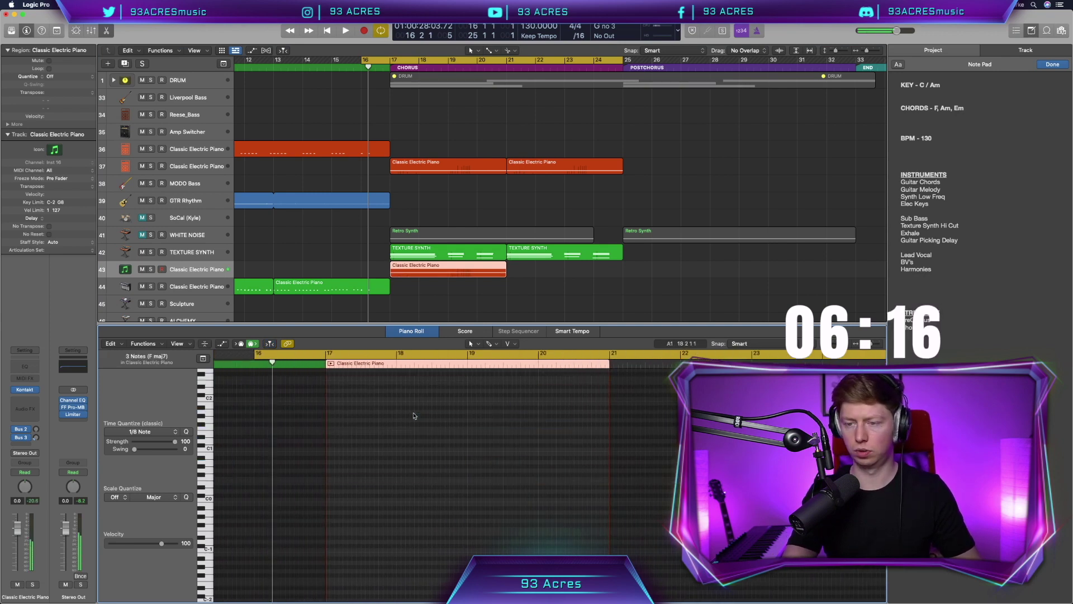
Add a Channel EQ to the Exhale track during playback, with a low cut at 123 Hz and a high cut at 700 Hz
key(space)
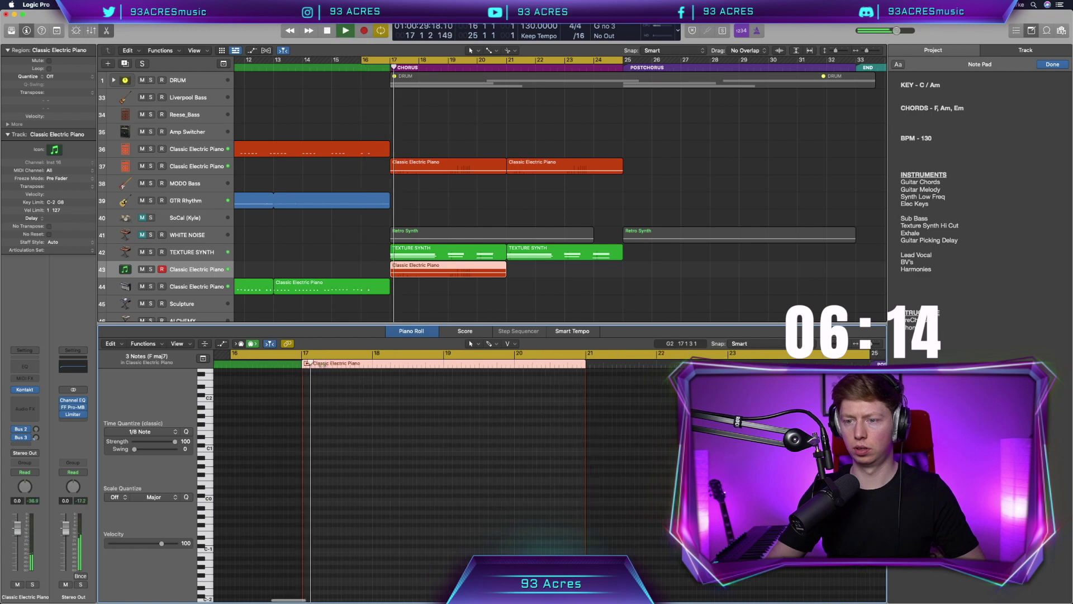
scroll(377, 395, up, 5)
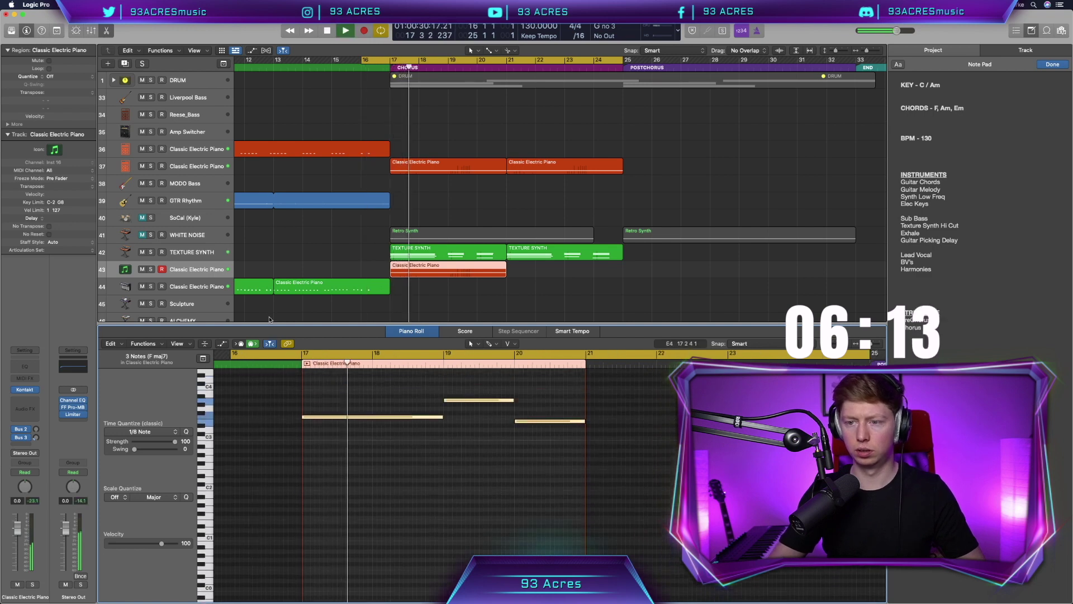
click(25, 367)
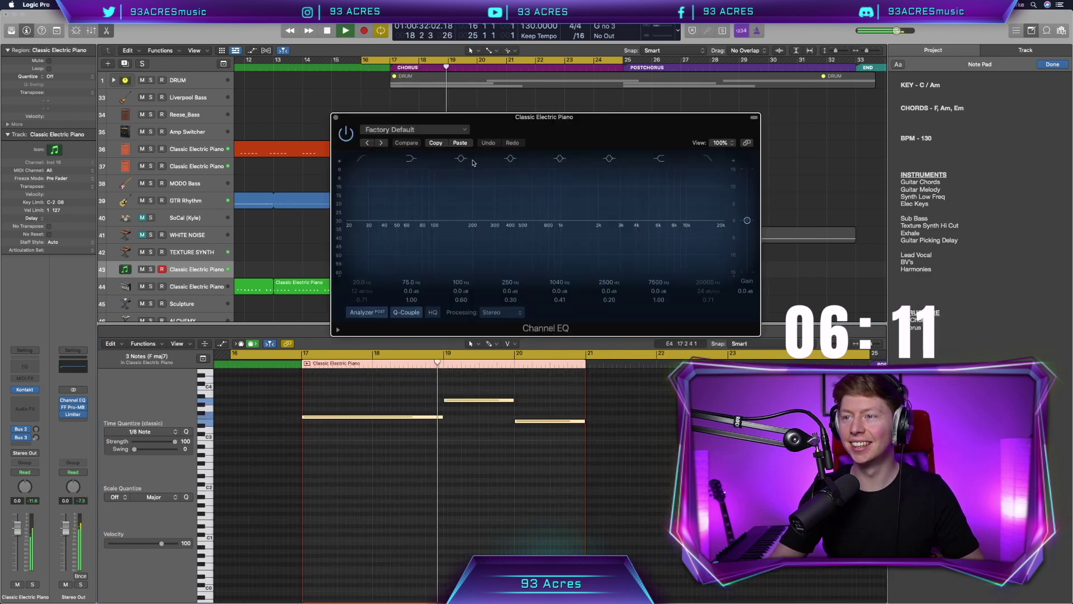
click(363, 162)
drag(358, 221, 445, 222)
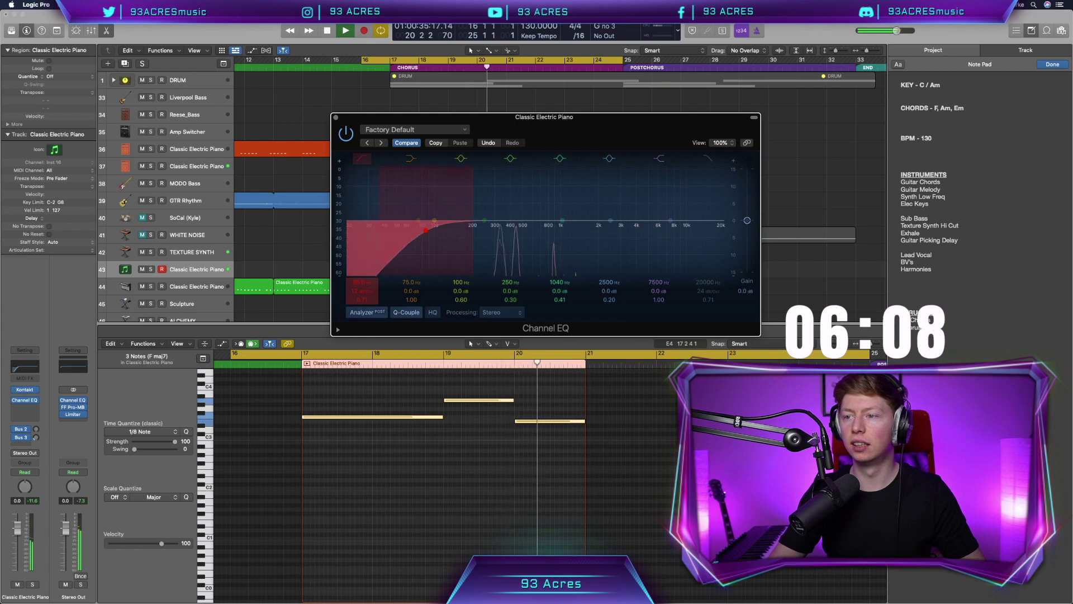
click(709, 159)
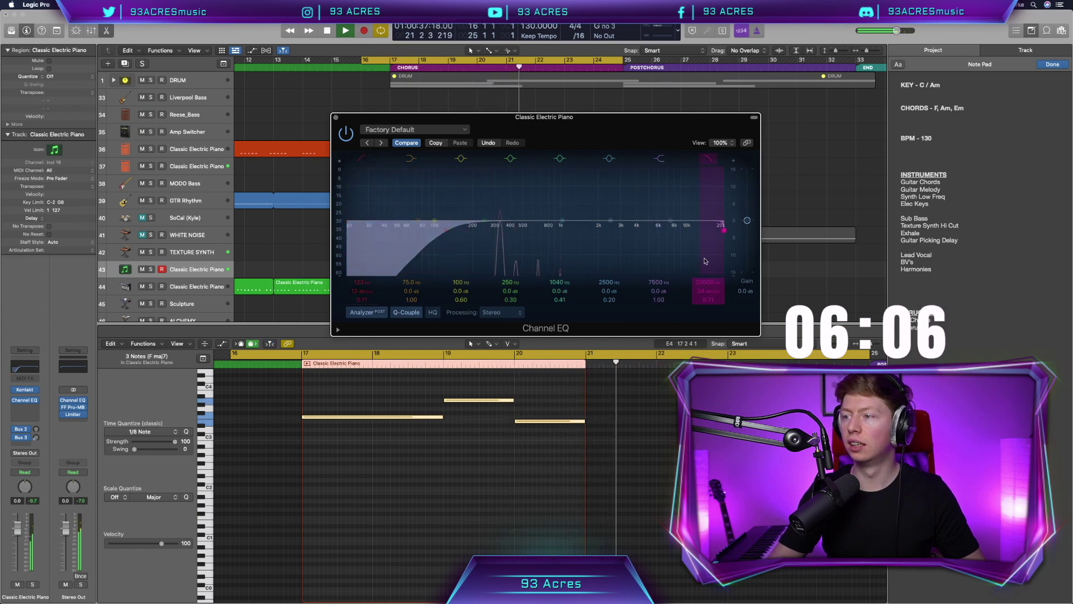
drag(709, 278, 540, 279)
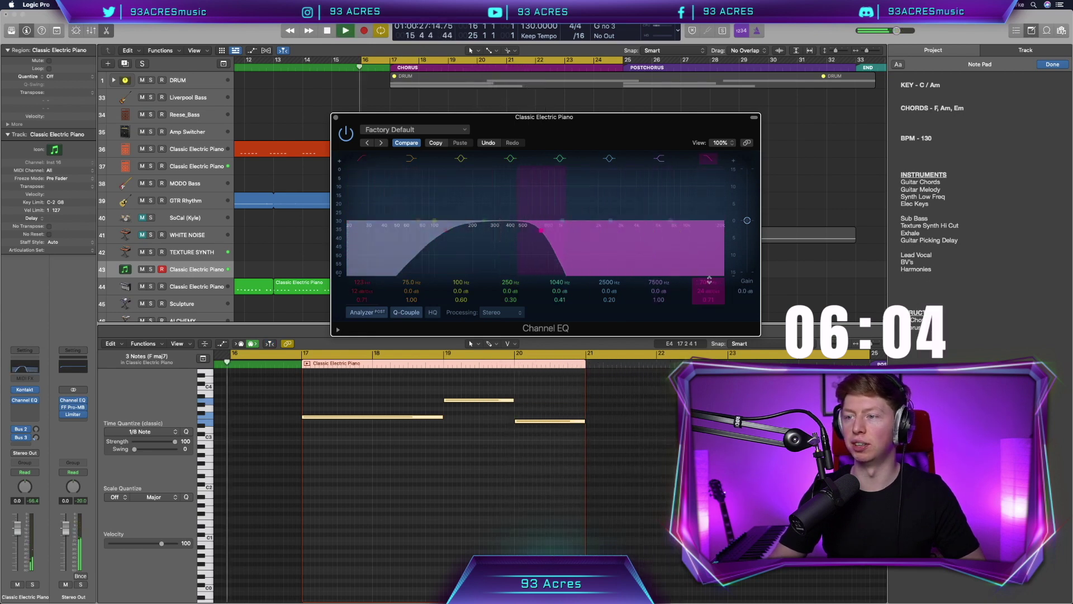
Turn up the FILTER and WET sliders of the Exhale 007. Merfolk preset, stop playback, and close both plug-in windows
mouse_move(25, 390)
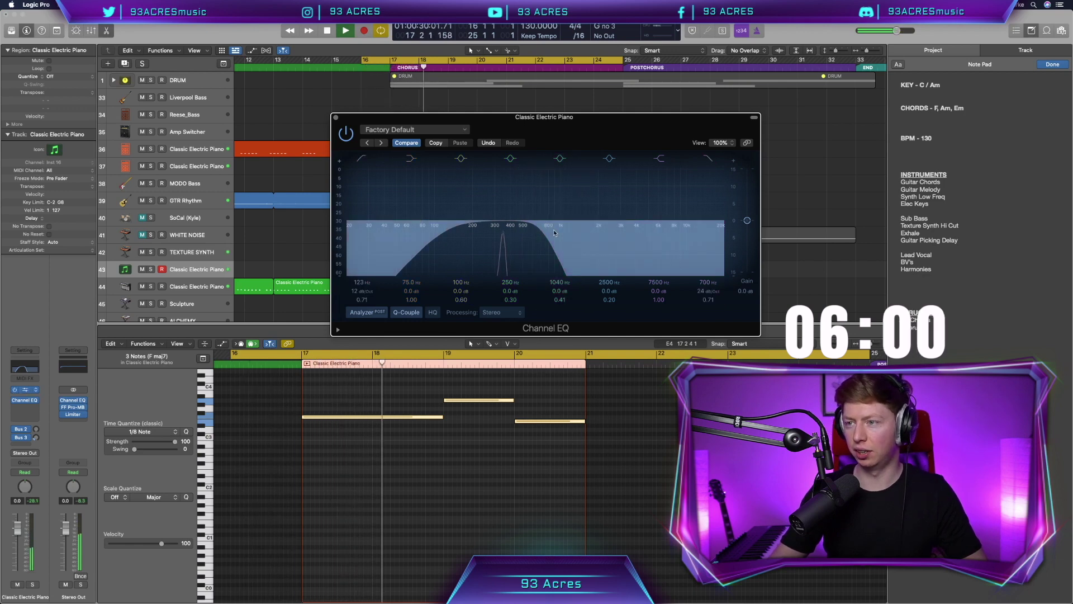
click(25, 390)
click(545, 241)
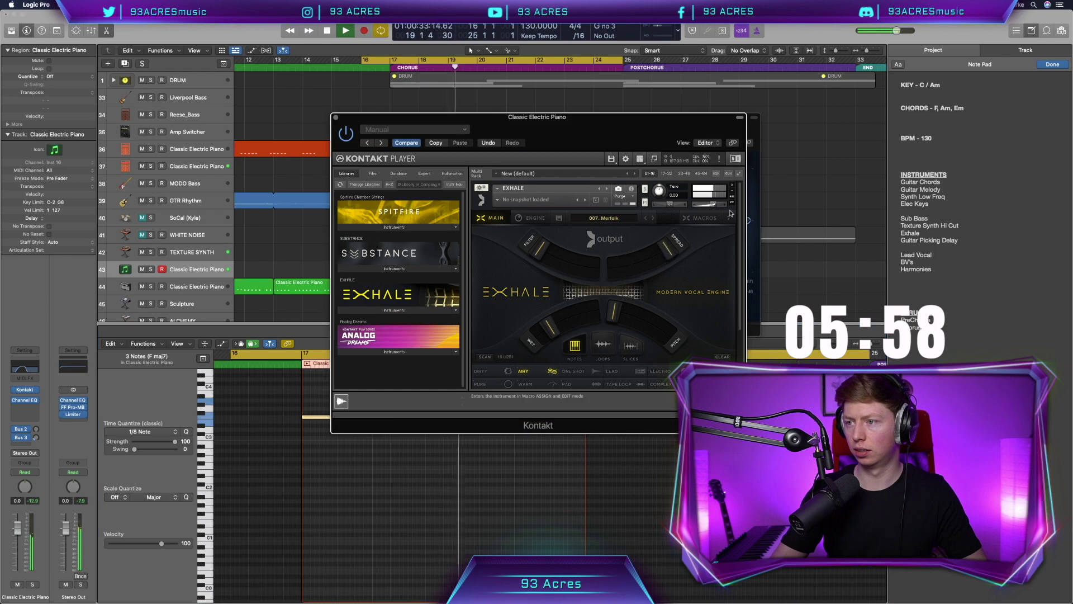
drag(547, 241, 581, 269)
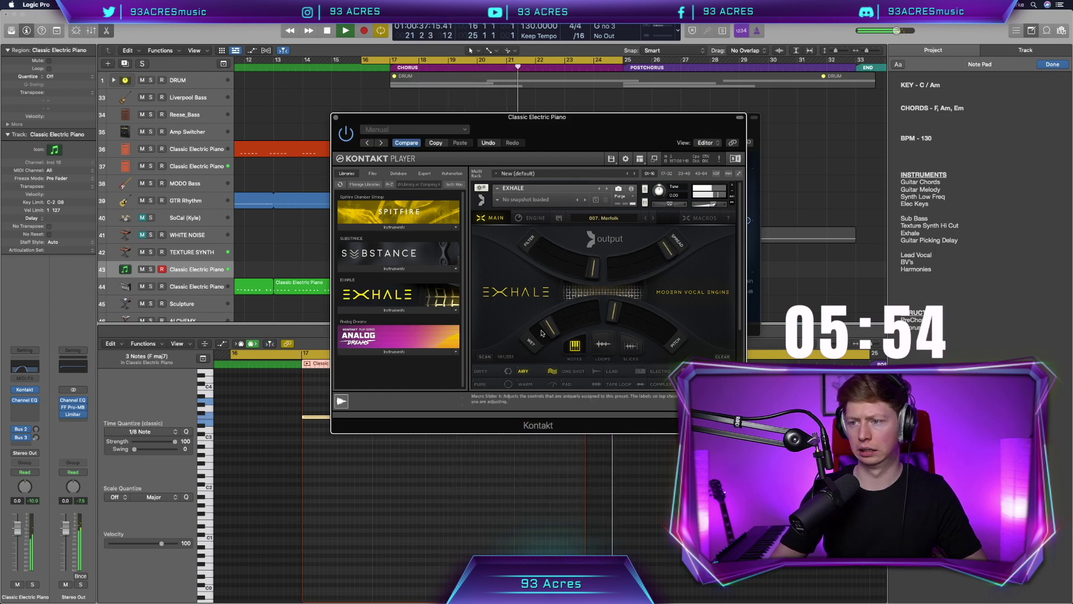
drag(548, 331, 593, 314)
key(space)
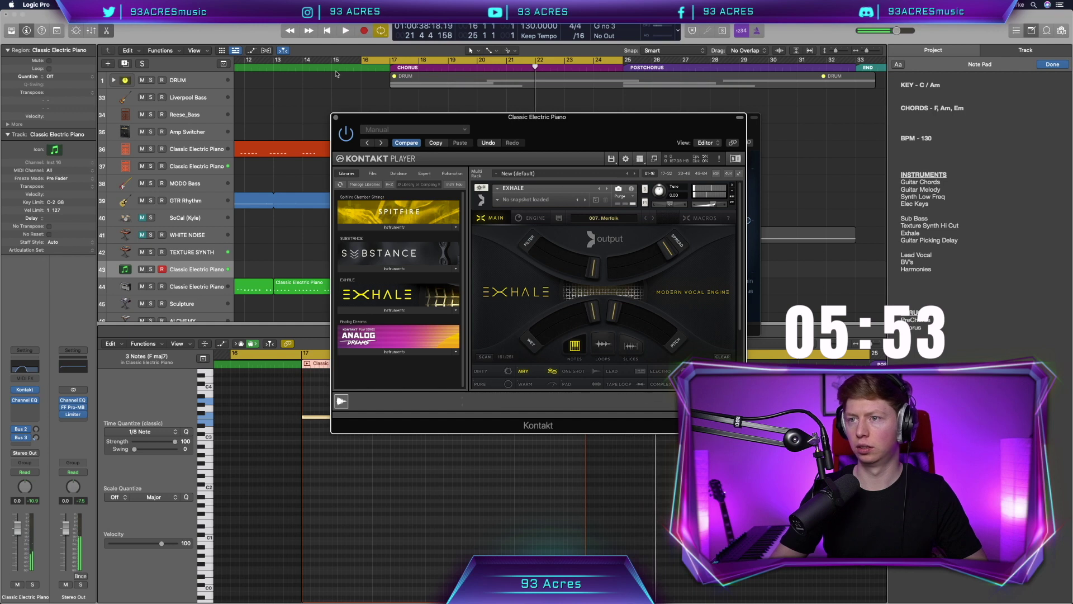
click(336, 118)
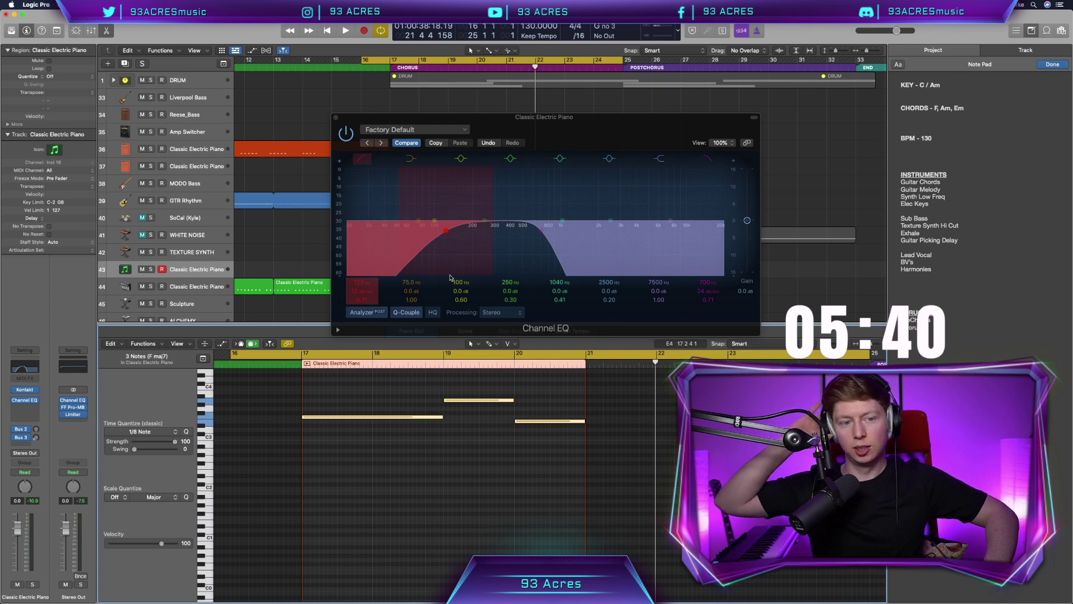
click(336, 118)
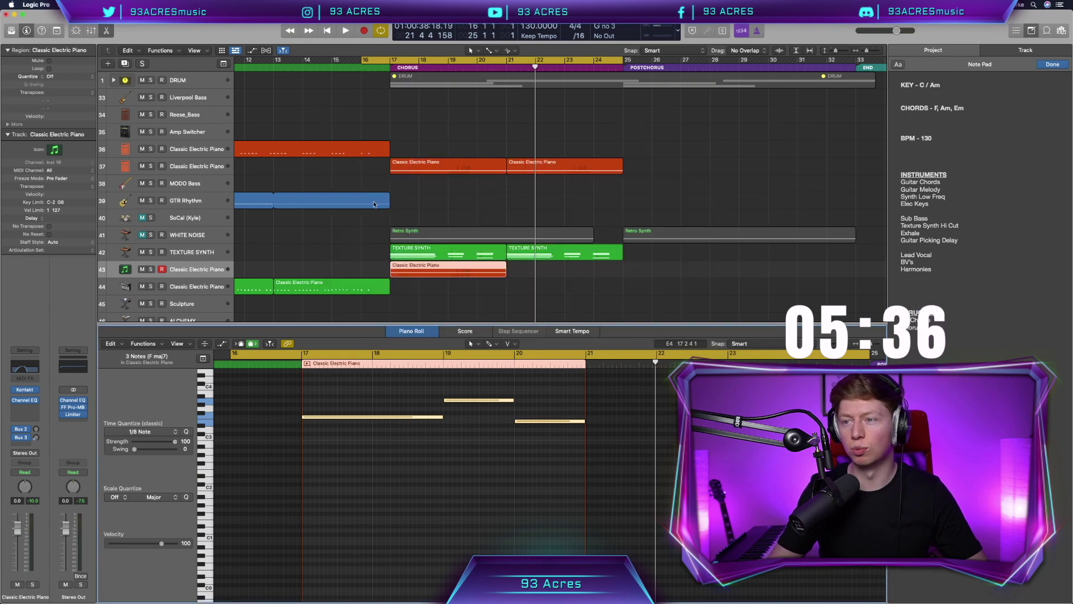
Repeat the Exhale track's chorus region once and move the start of the cycle range to bar 17
click(448, 273)
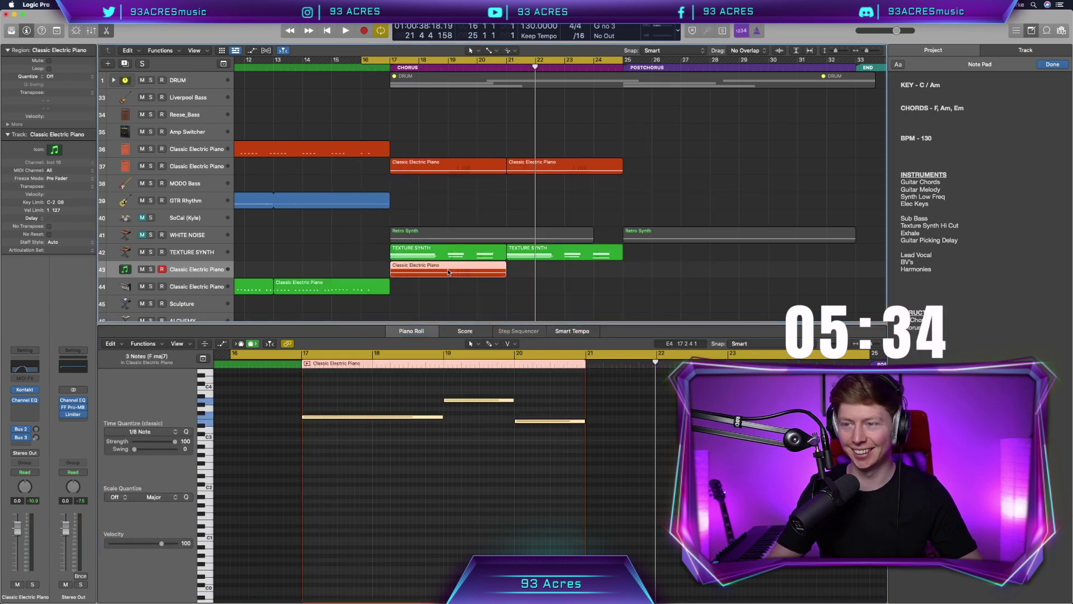
key(super+r)
click(416, 129)
drag(363, 61, 391, 61)
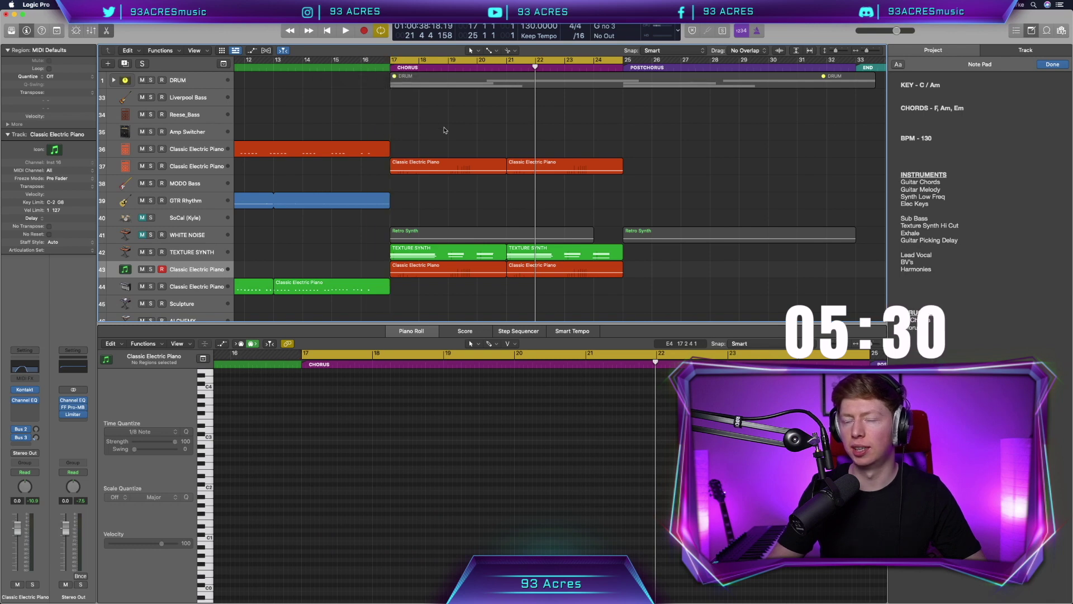
Recolour both chorus regions on the Exhale track turquoise and play the chorus to audition the layer
drag(481, 281, 475, 272)
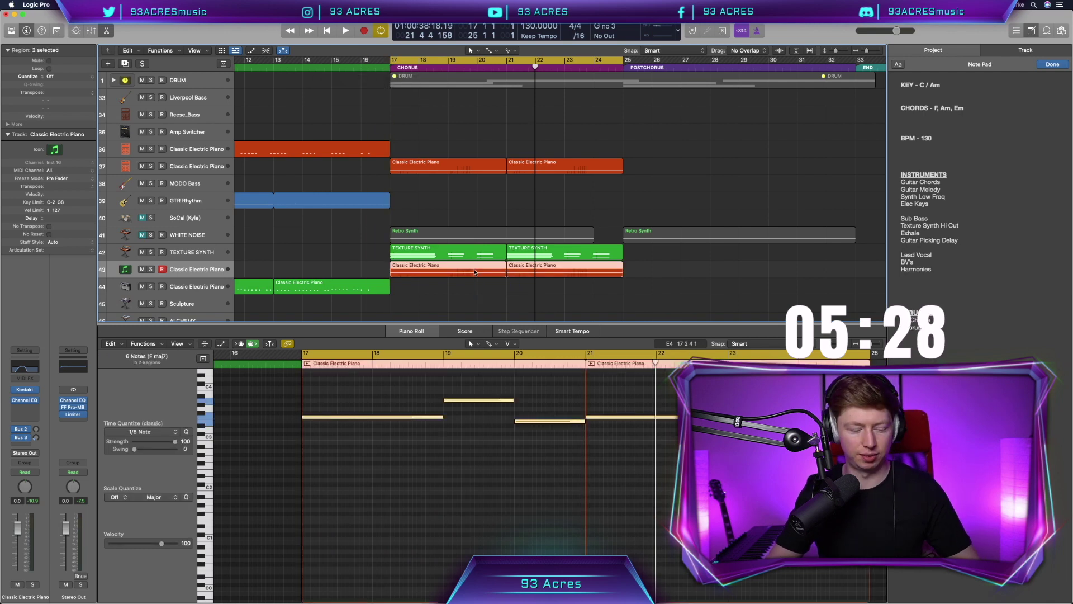
key(alt+c)
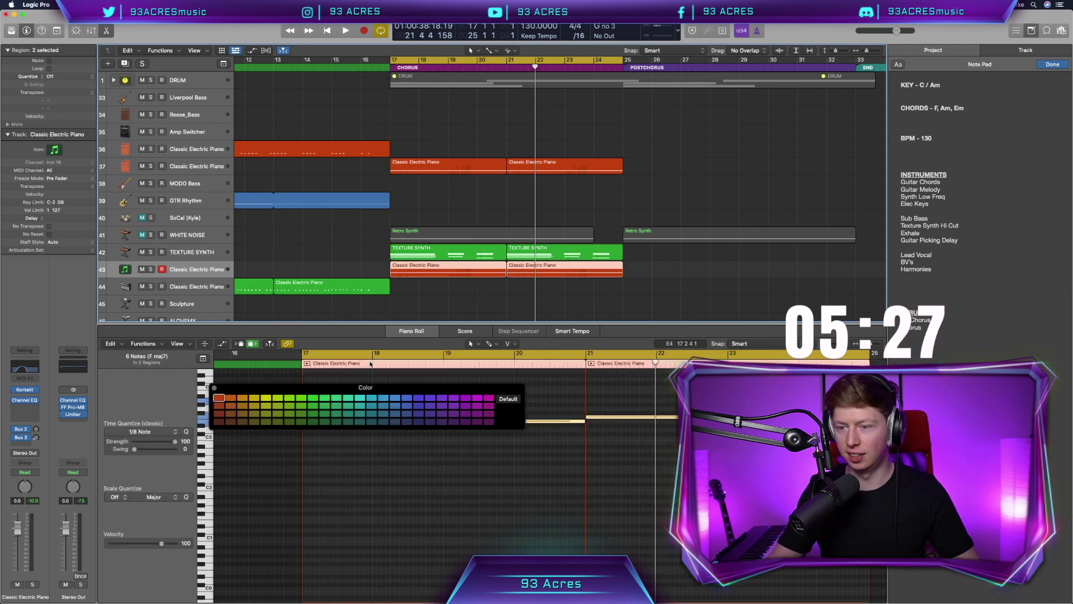
click(360, 398)
click(214, 387)
key(space)
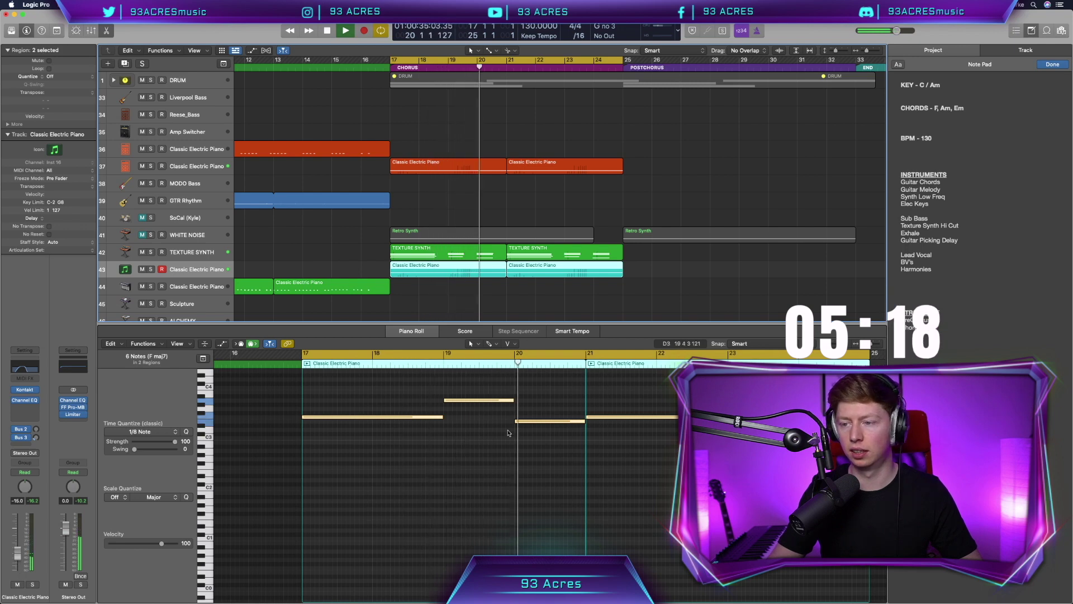
key(space)
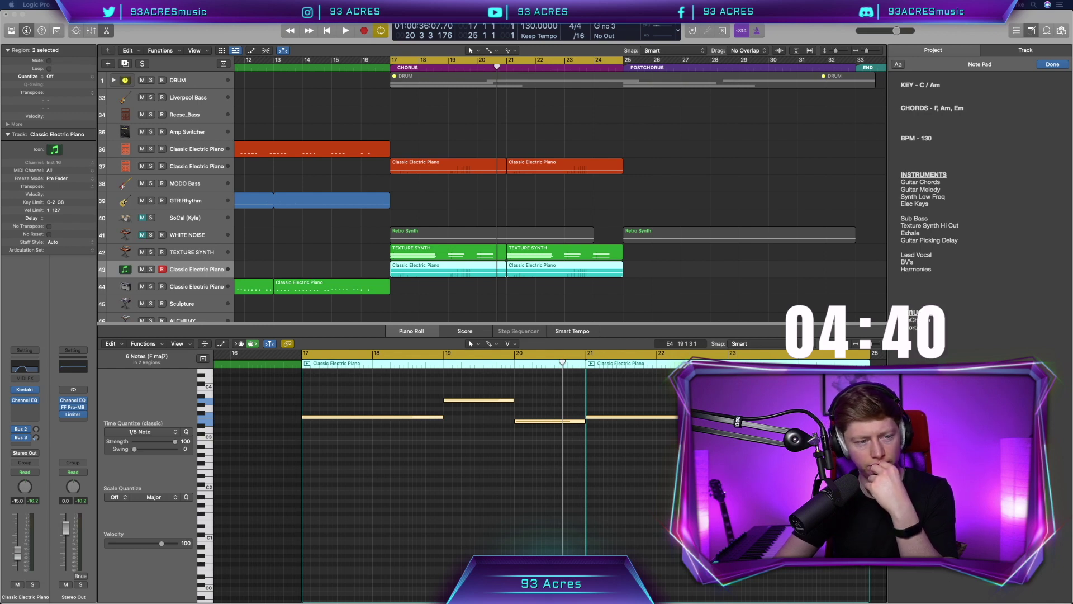
Transpose all notes in both Exhale chorus regions down one octave and listen to the chorus
click(551, 498)
drag(643, 537, 369, 370)
scroll(366, 374, up, 3)
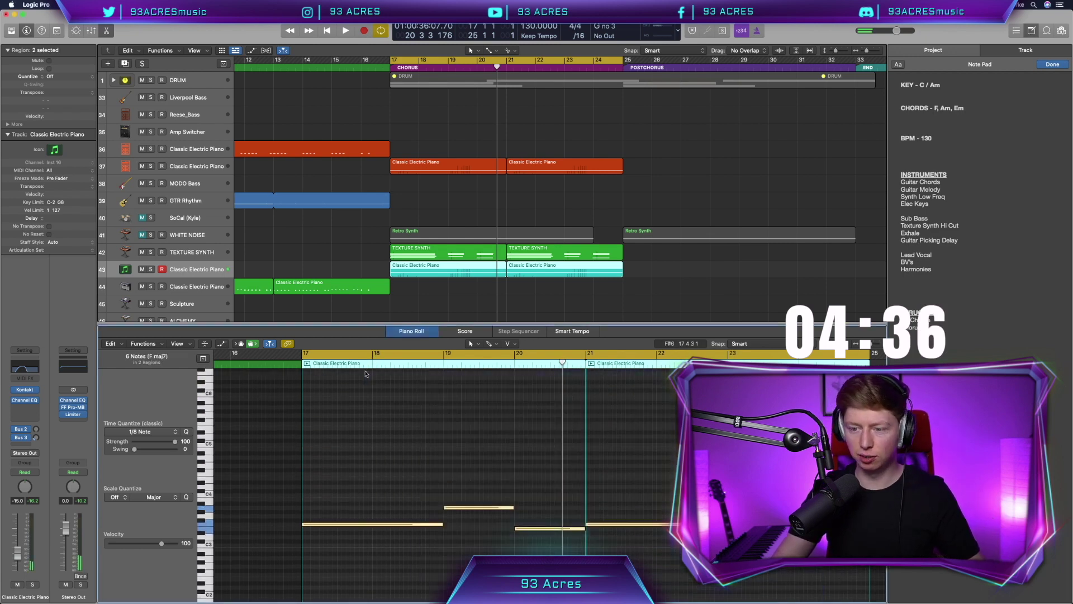
key(space)
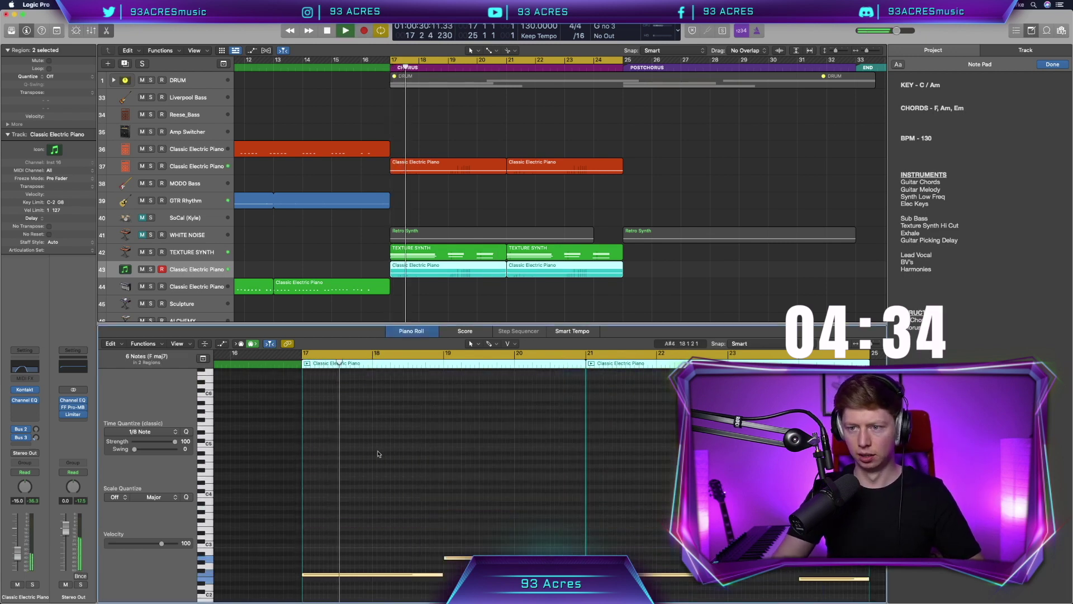
key(alt+shift+Down)
scroll(379, 454, down, 1)
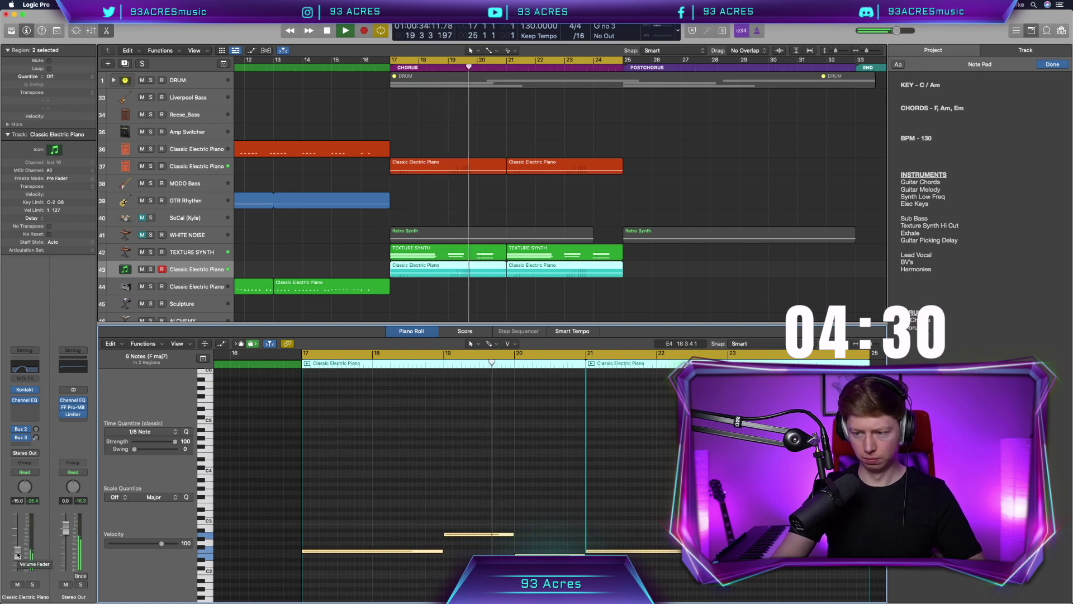
scroll(283, 502, down, 8)
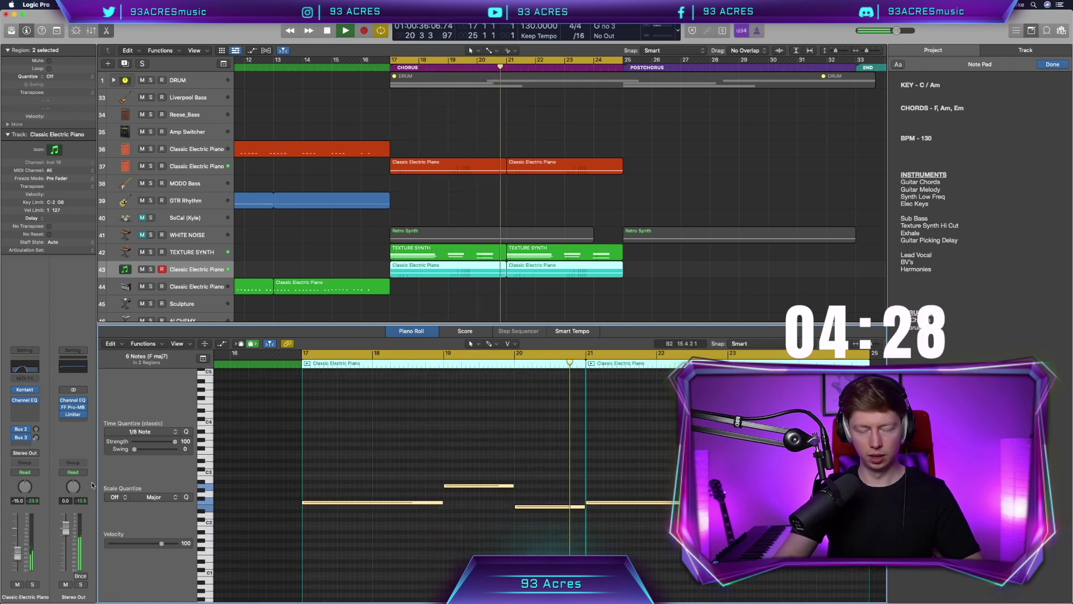
key(ctrl+s)
key(ctrl+s)
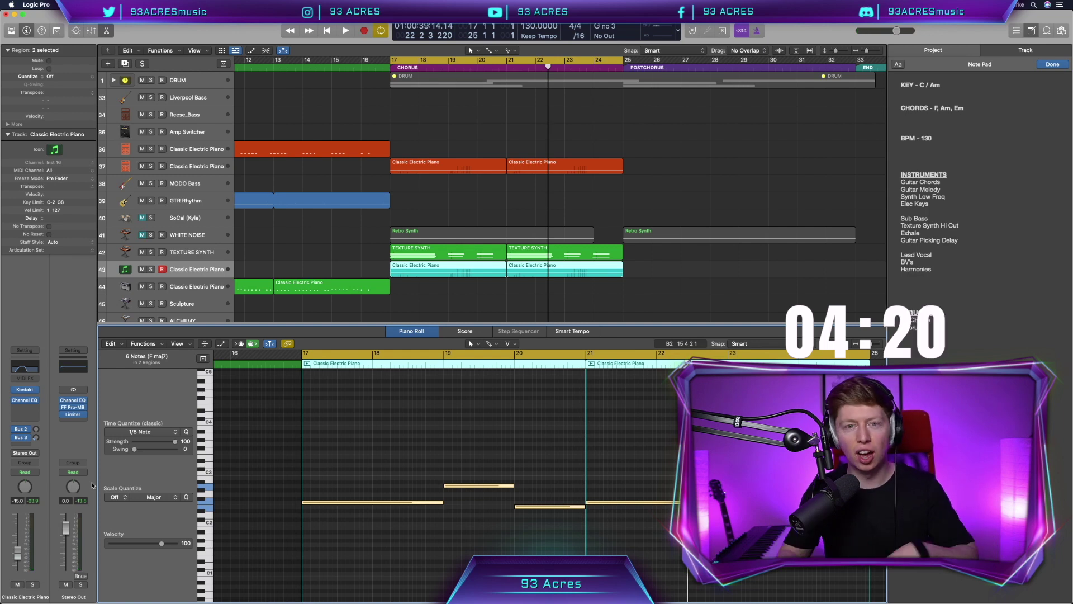
In the TEXTURE SYNTH track's Retro Synth, set the filter envelope attack to 730 ms and lengthen the amp envelope attack
click(196, 246)
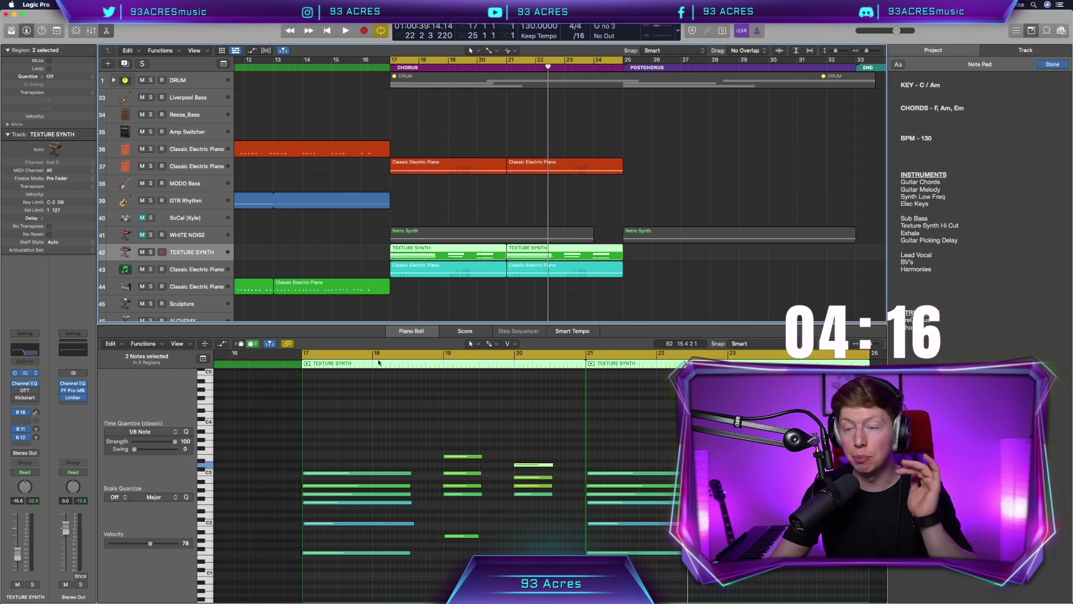
key(v)
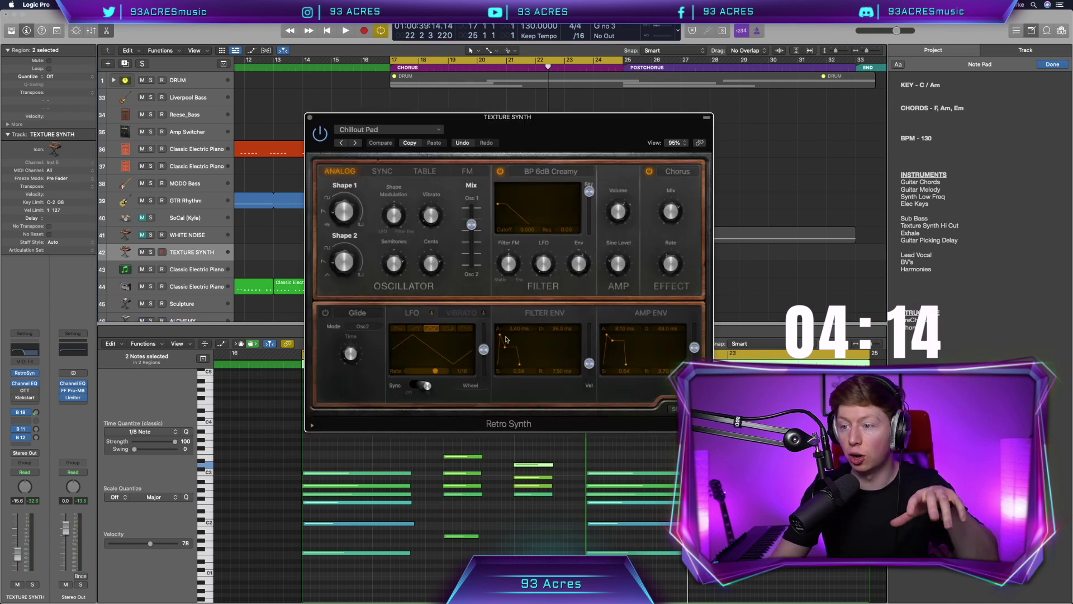
drag(501, 337, 511, 337)
key(space)
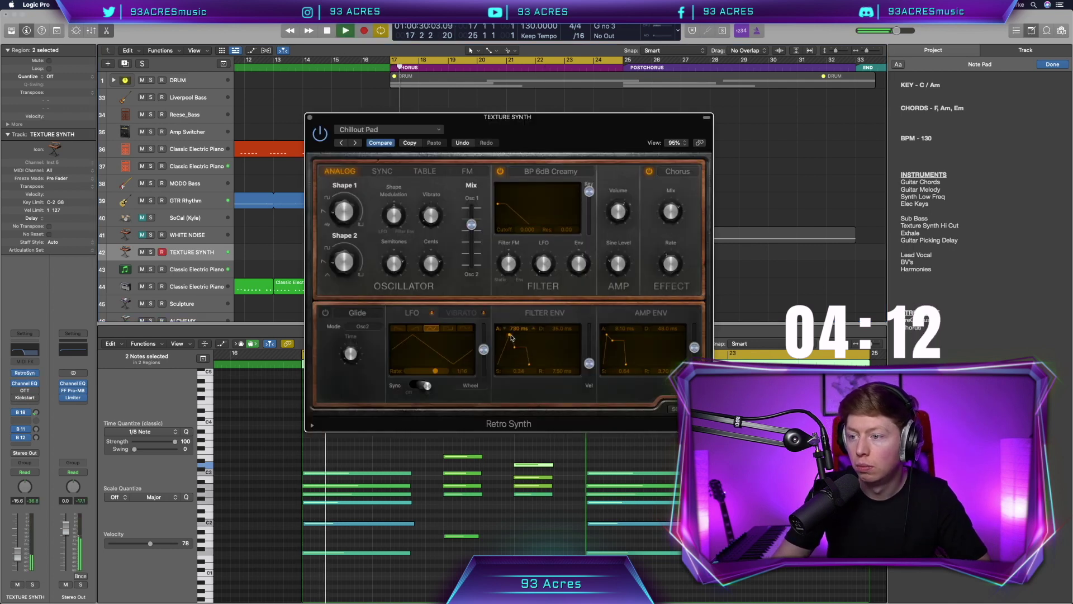
drag(609, 335, 626, 336)
key(space)
key(space)
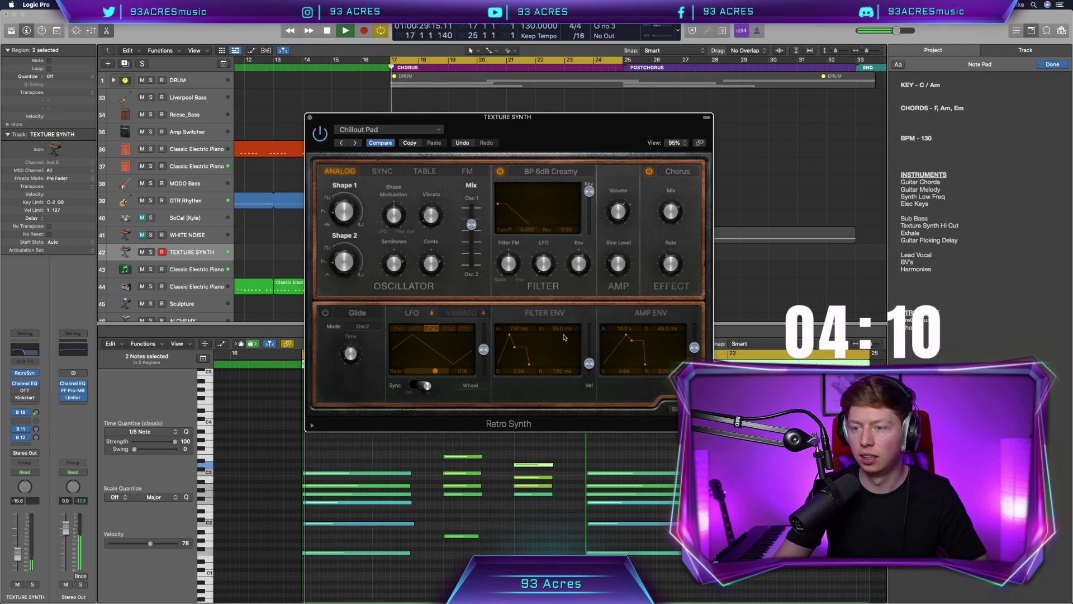
Solo the TEXTURE SYNTH track, audition it, and lengthen its filter envelope attack further
key(s)
key(space)
key(space)
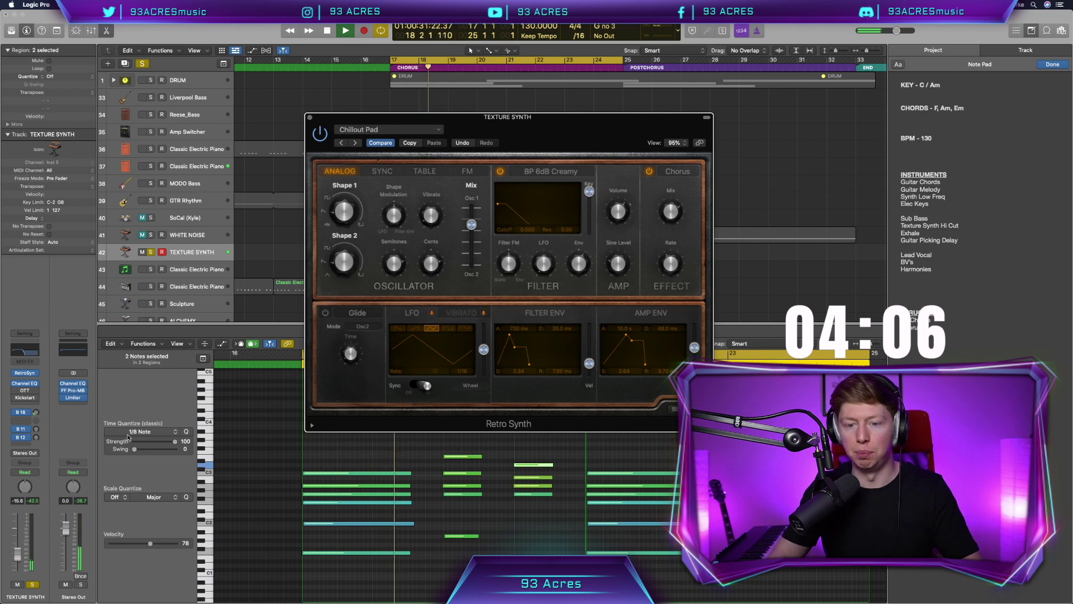
key(space)
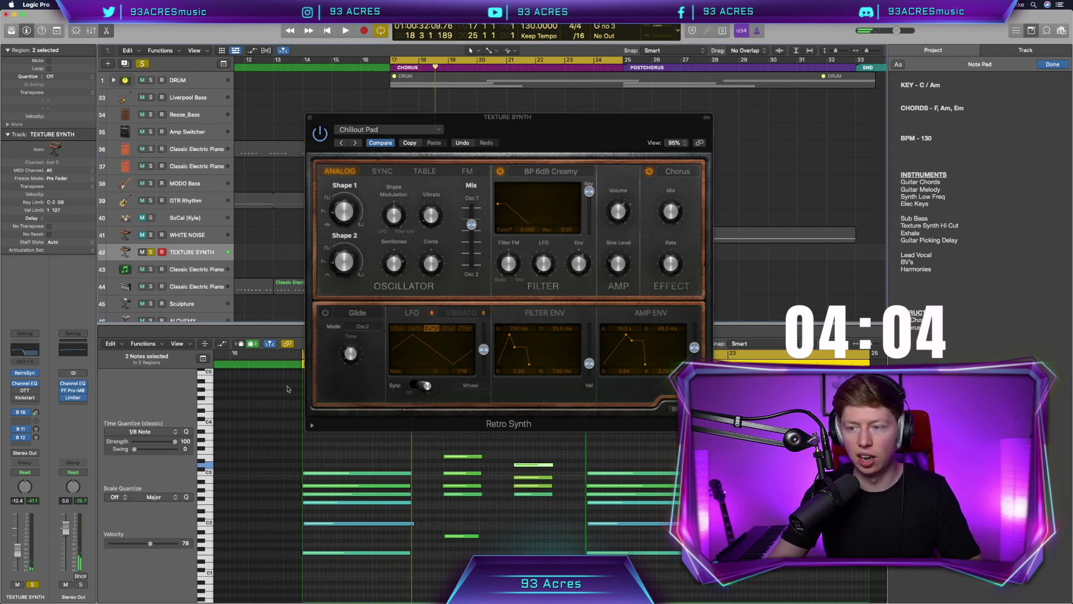
drag(509, 337, 524, 334)
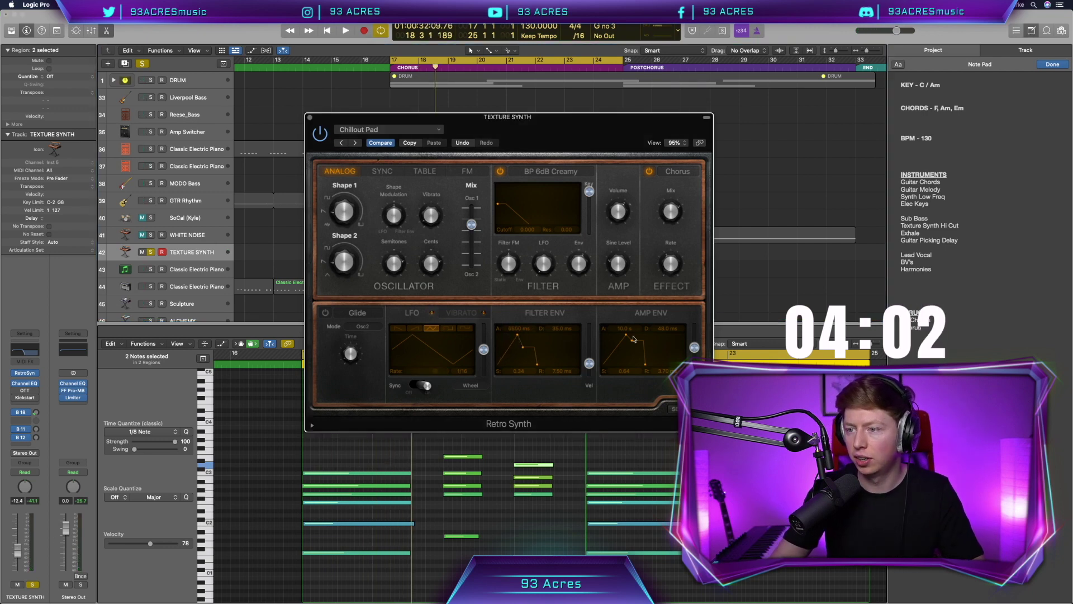
key(space)
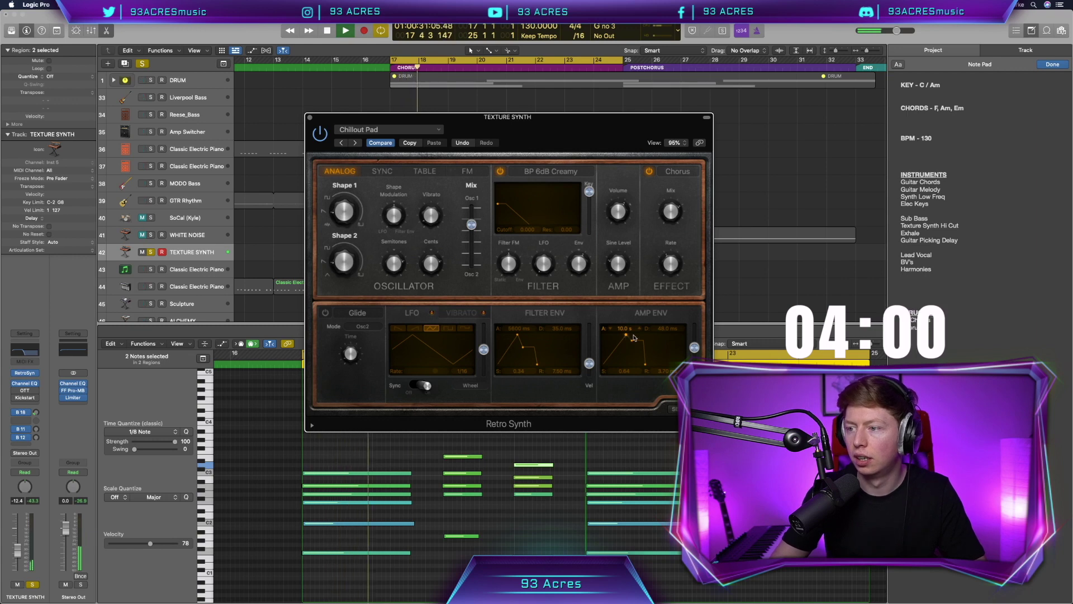
Raise the filter envelope sustain to about 0.76 and the amp envelope sustain to 1.00, and open the filter cutoff slightly
drag(522, 355, 522, 339)
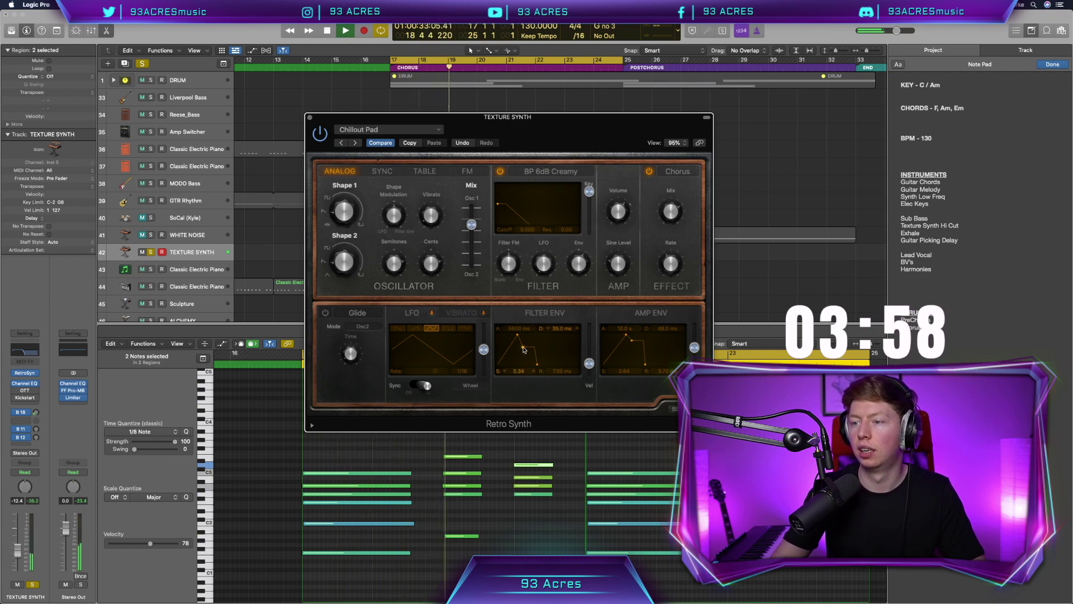
drag(630, 346, 631, 339)
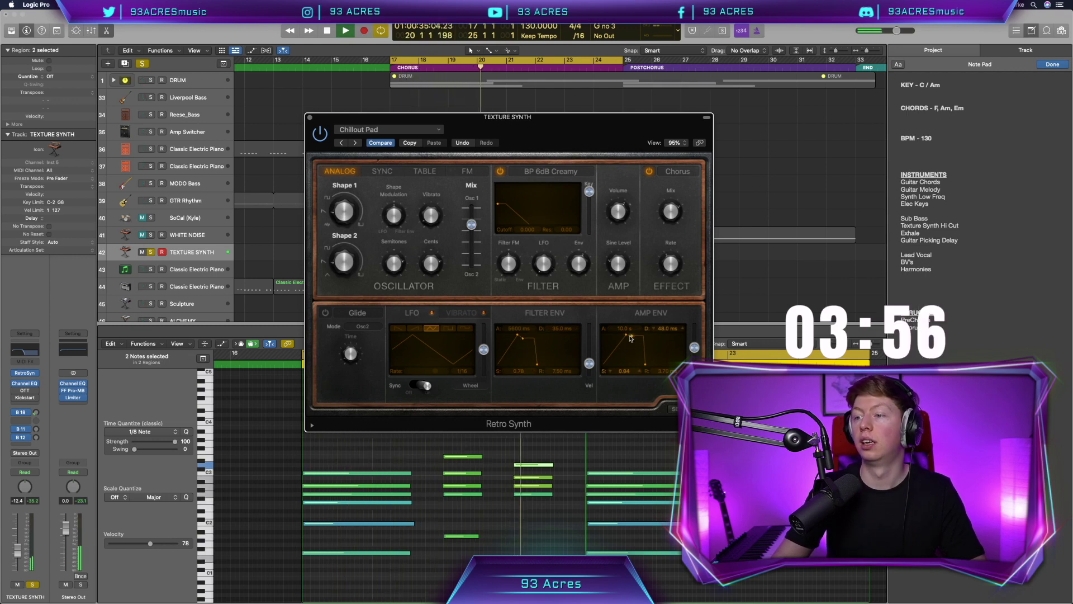
drag(507, 208, 509, 208)
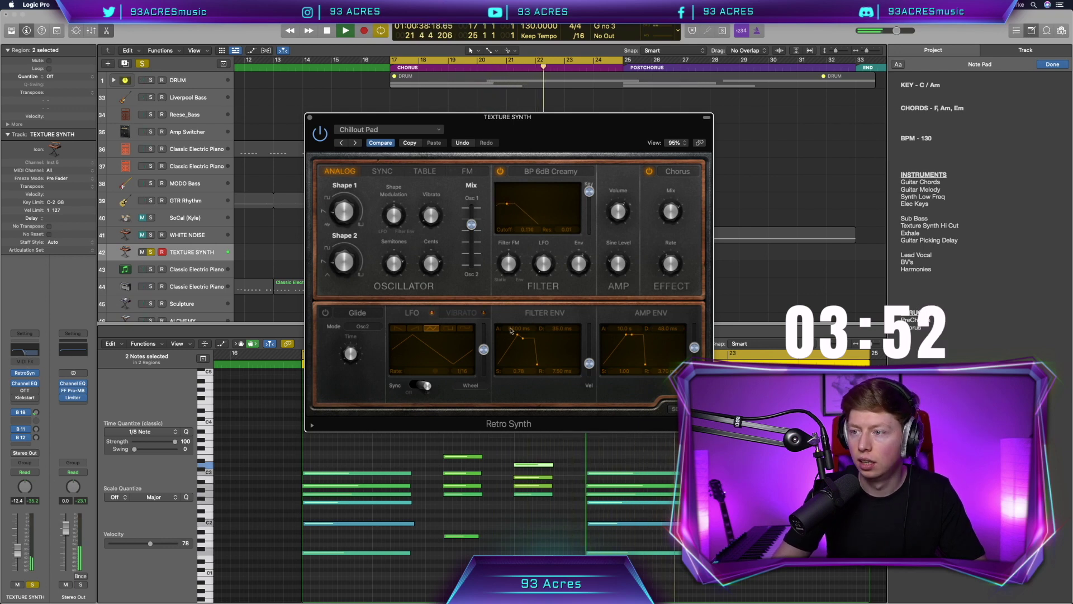
Open the TEXTURE SYNTH track's Channel EQ and raise its high-cut frequency slightly
click(25, 383)
drag(535, 257, 552, 257)
key(space)
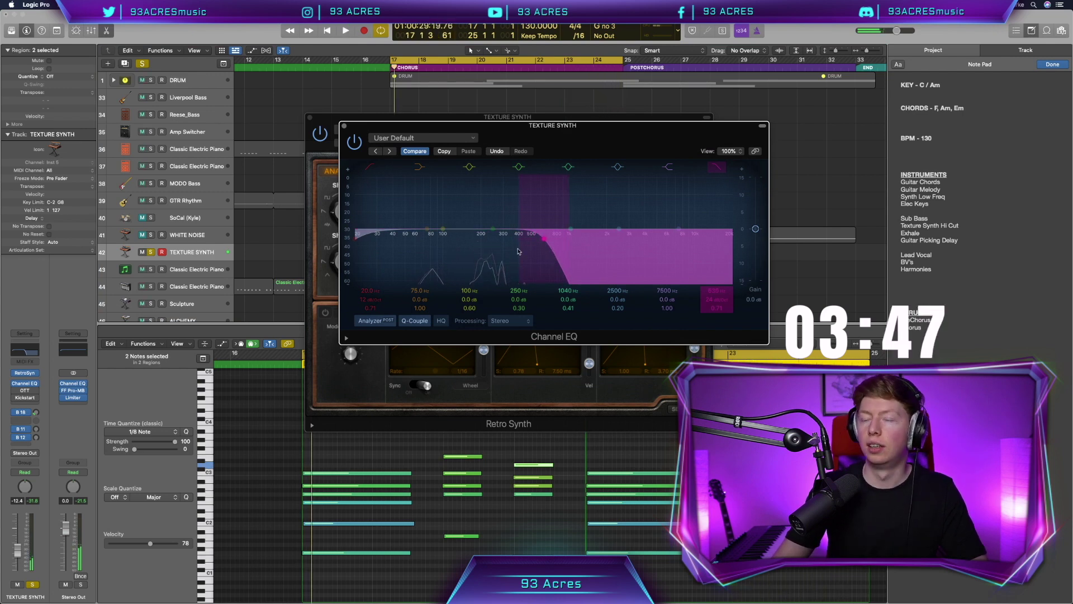
Close the TEXTURE SYNTH track's Channel EQ and Retro Synth windows, deselect its regions and hide the Piano Roll
click(345, 128)
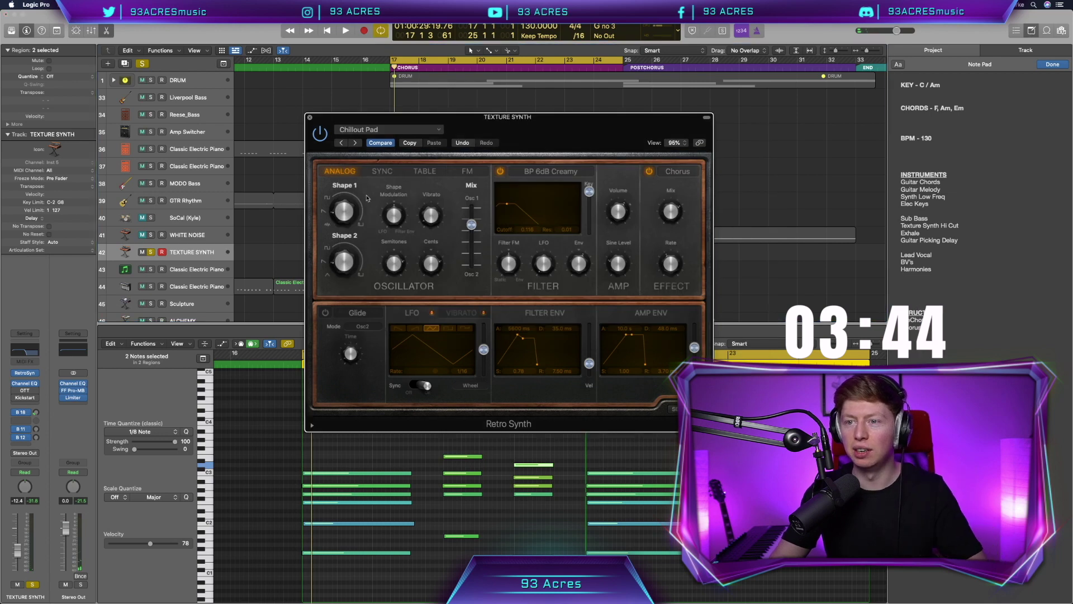
click(310, 117)
click(251, 221)
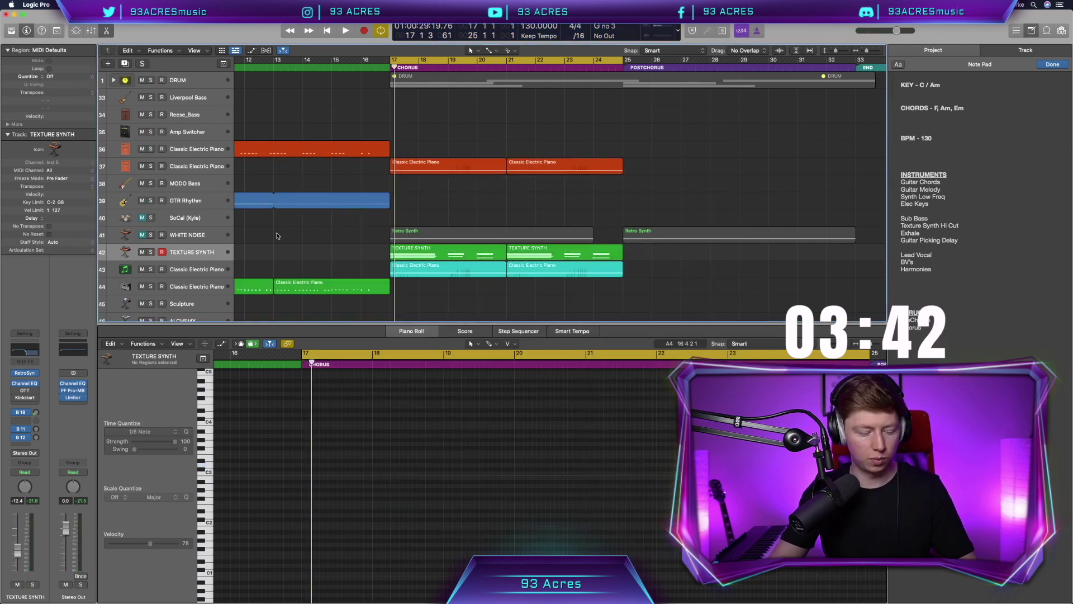
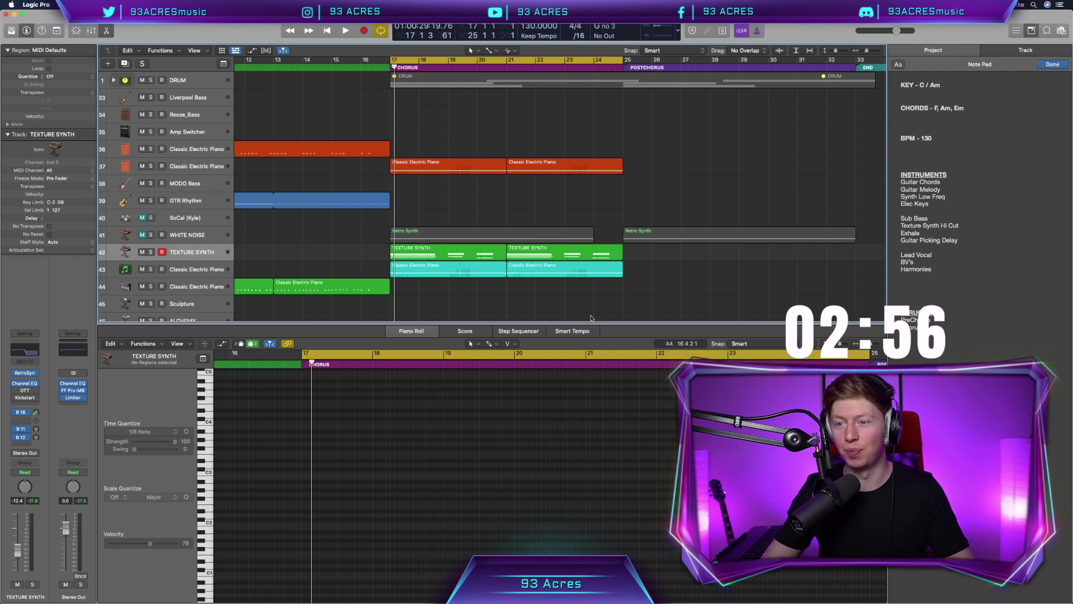
key(p)
Duplicate the GTR Rhythm audio track together with its channel settings
scroll(535, 326, right, 2)
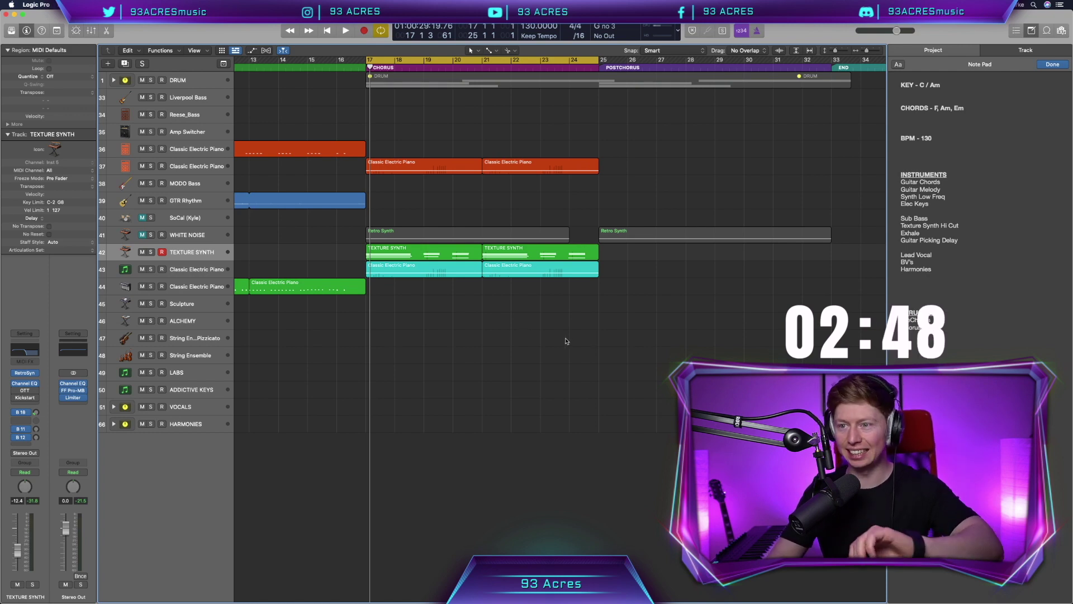
scroll(566, 341, right, 3)
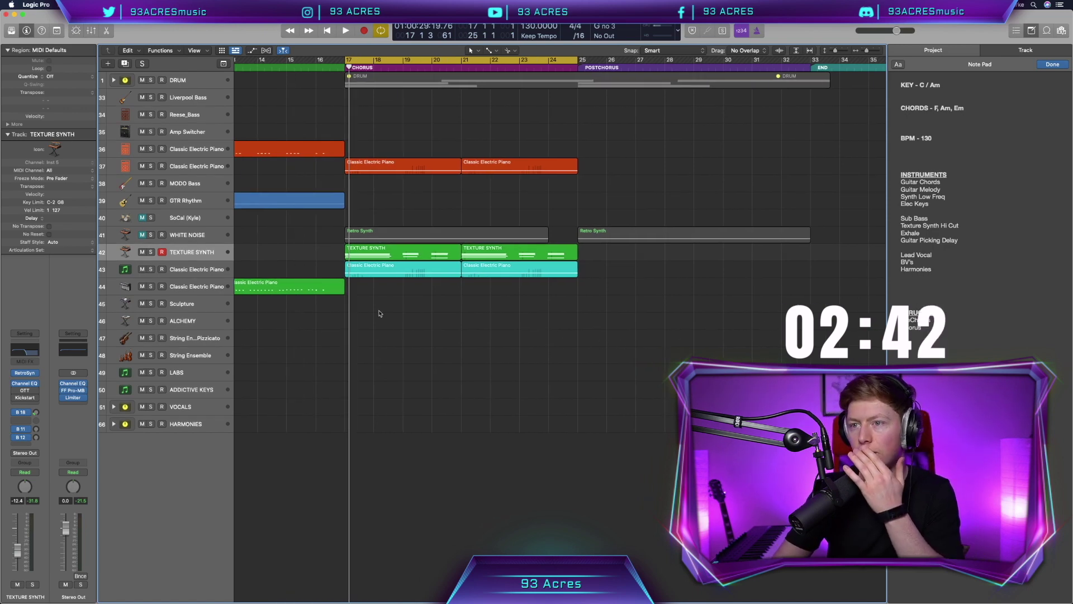
click(193, 201)
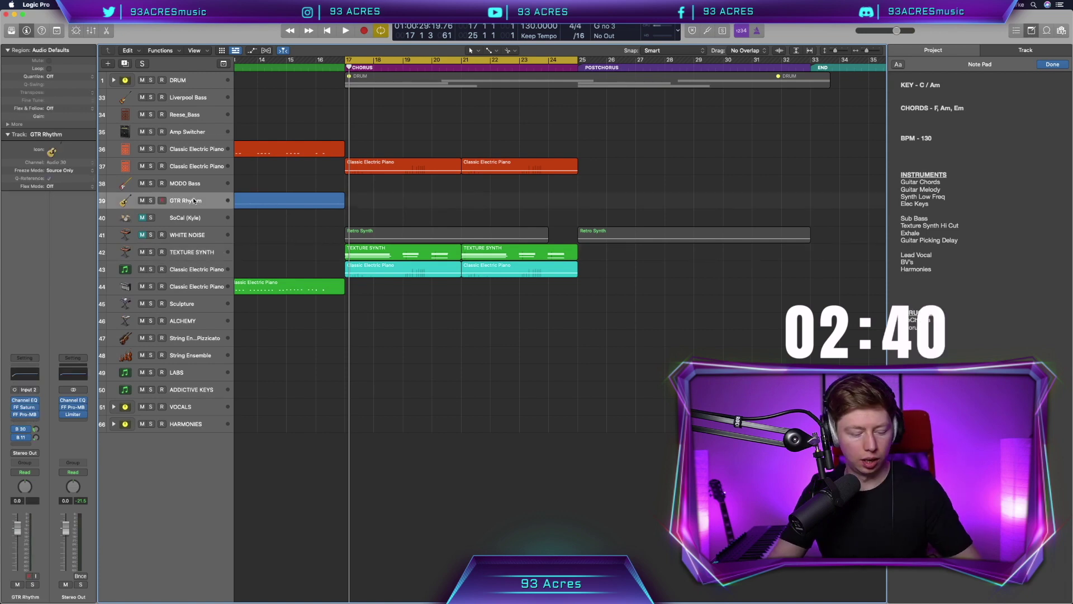
key(super+d)
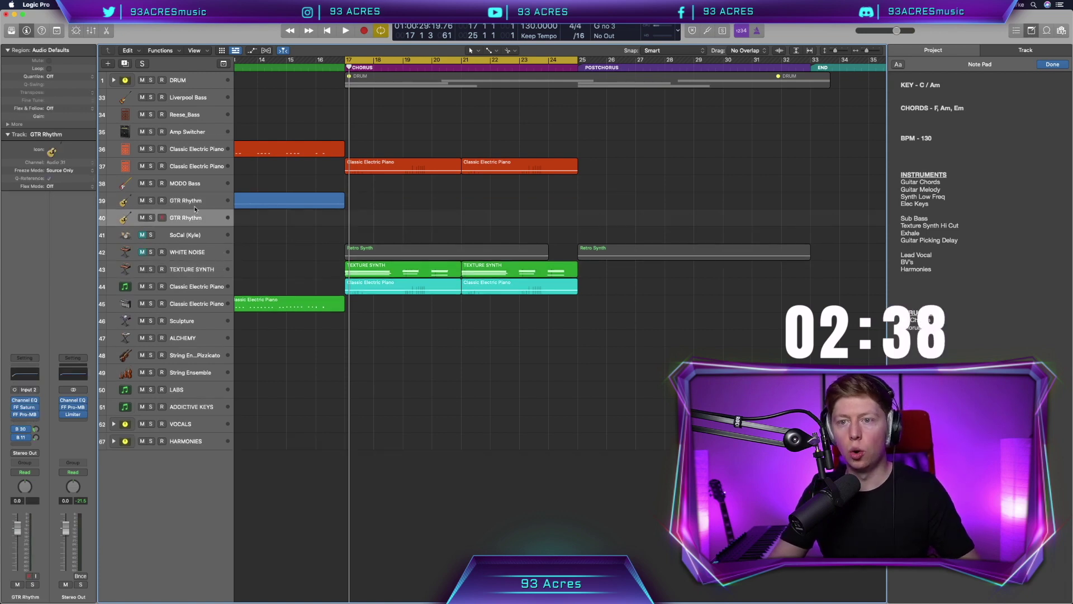
click(25, 420)
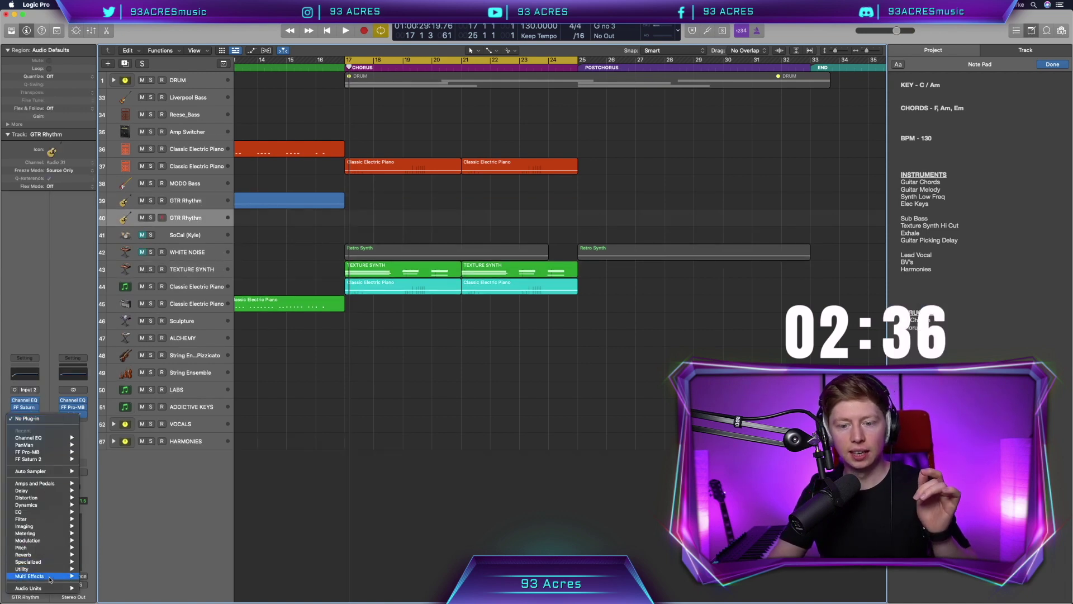
mouse_move(59, 589)
mouse_move(117, 575)
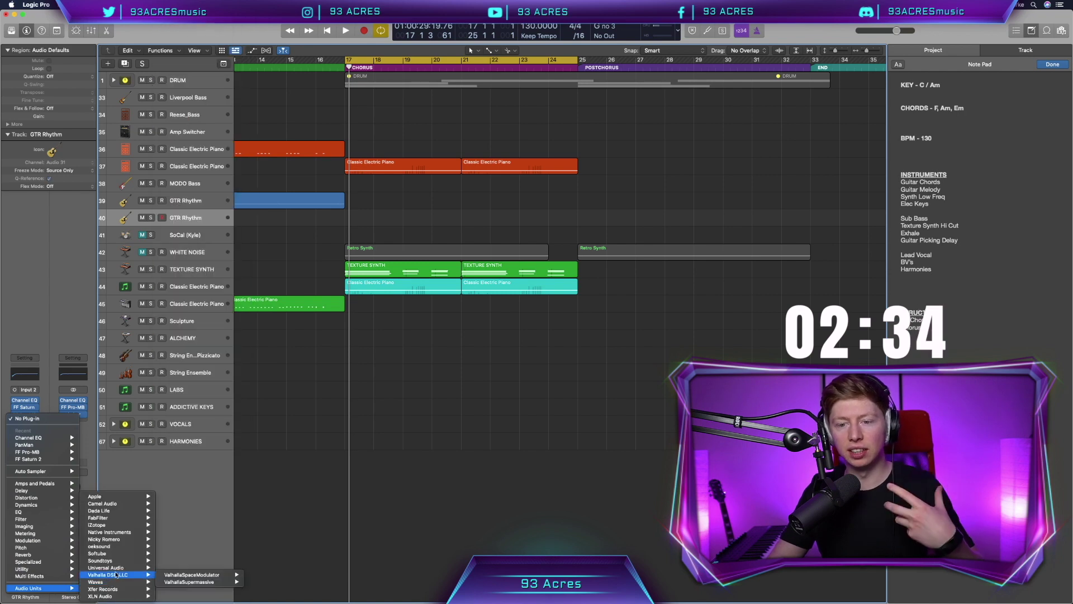
click(50, 451)
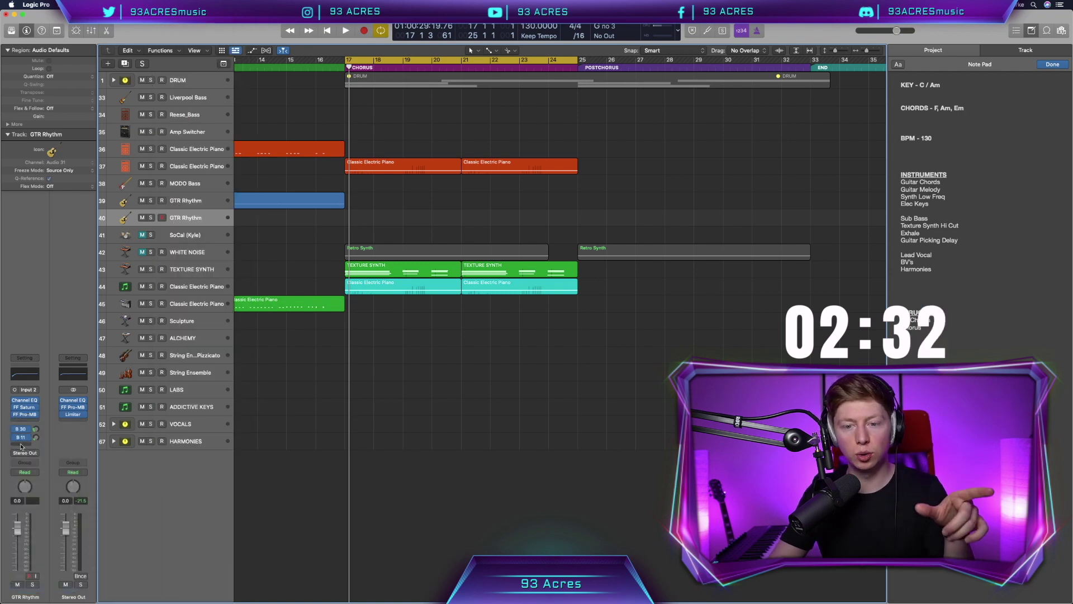
Add a send to Bus 13 (4 Delay) on the duplicated GTR Rhythm track
click(21, 445)
mouse_move(58, 456)
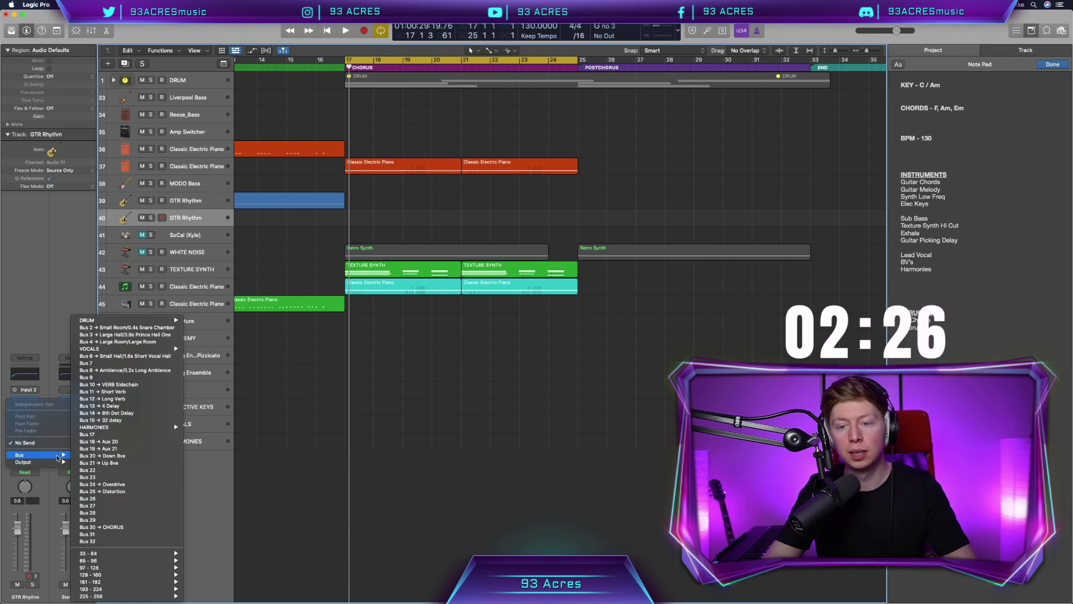
click(126, 407)
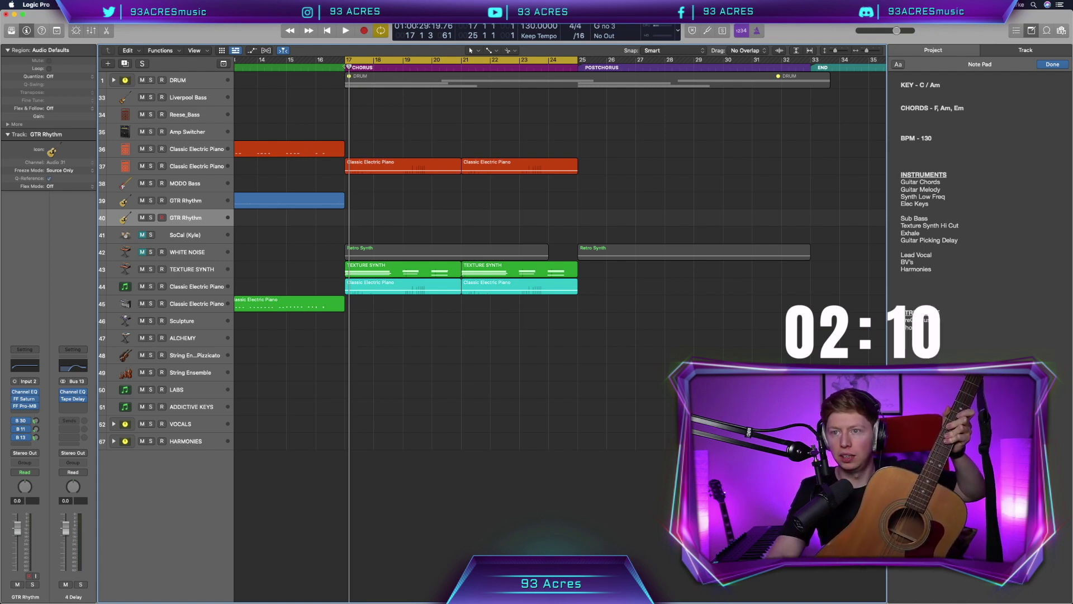
Extend the cycle range back to bar 16, record a guitar part up to bar 25 on the duplicate track, and trim its start
drag(347, 60, 317, 60)
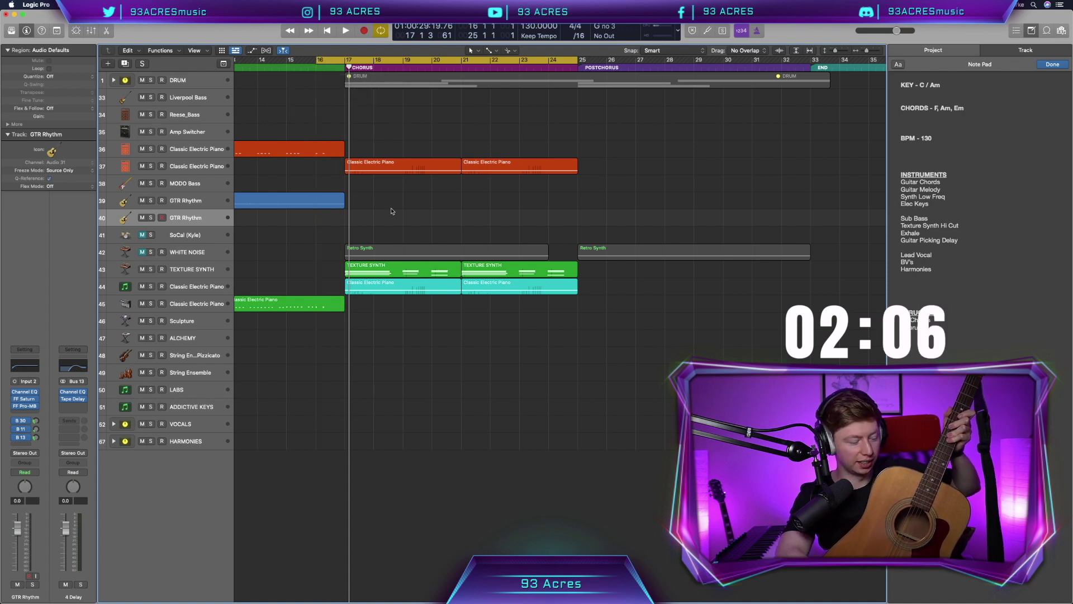
key(r)
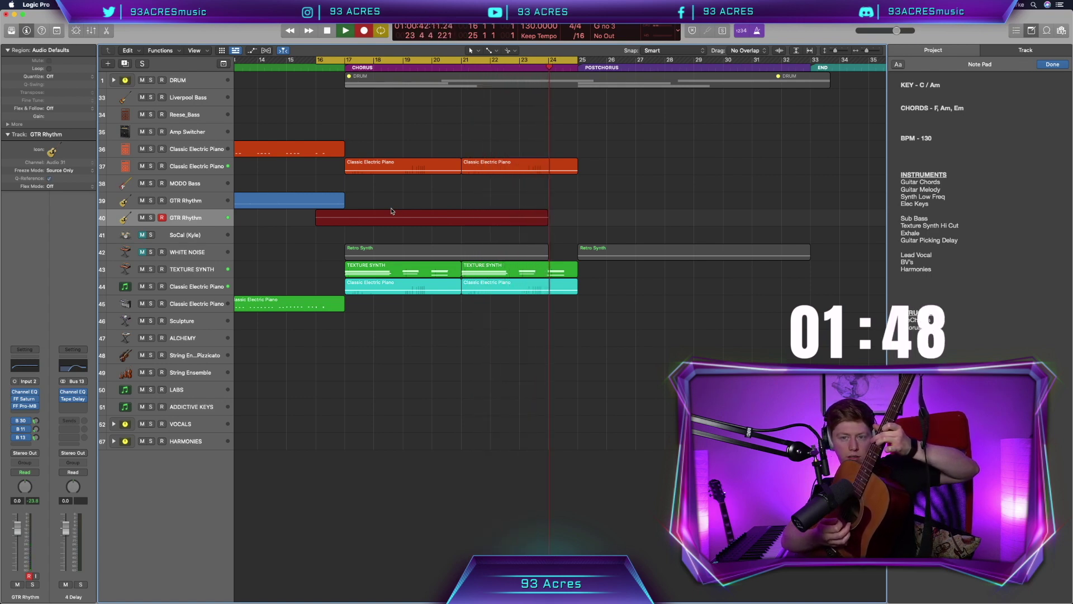
key(space)
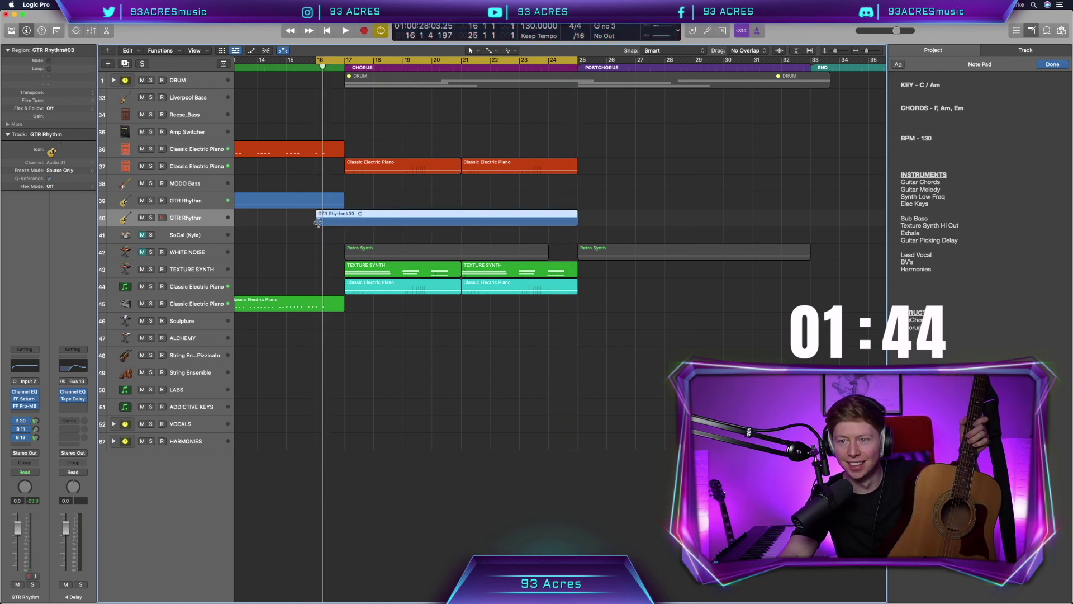
drag(319, 222, 337, 223)
Play back the recorded guitar, check its FF Saturn 2 settings and bypass FF Pro-MB on the track
key(space)
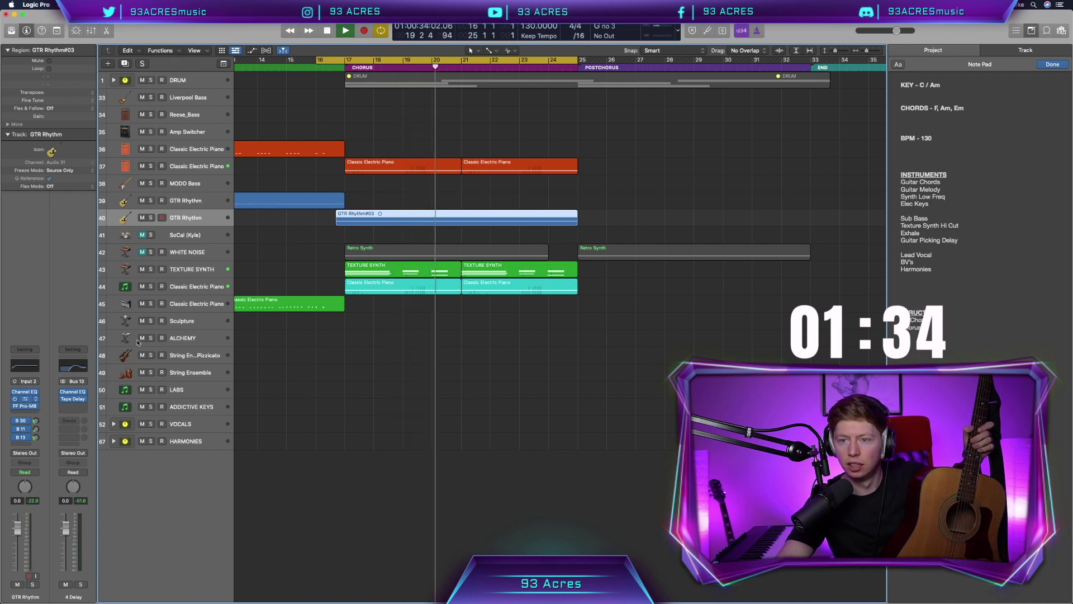
click(37, 398)
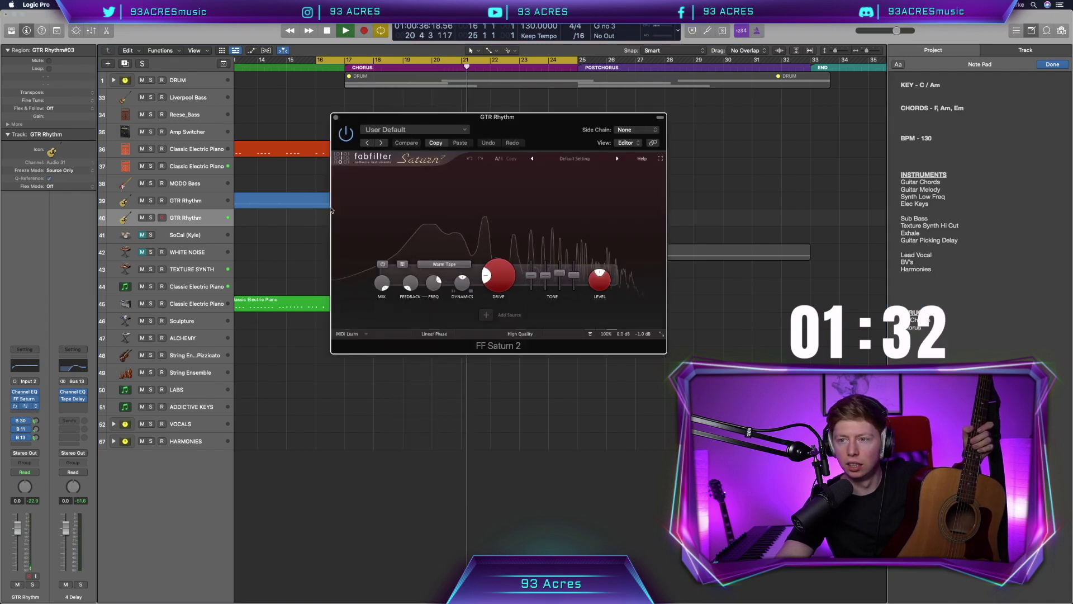
click(25, 406)
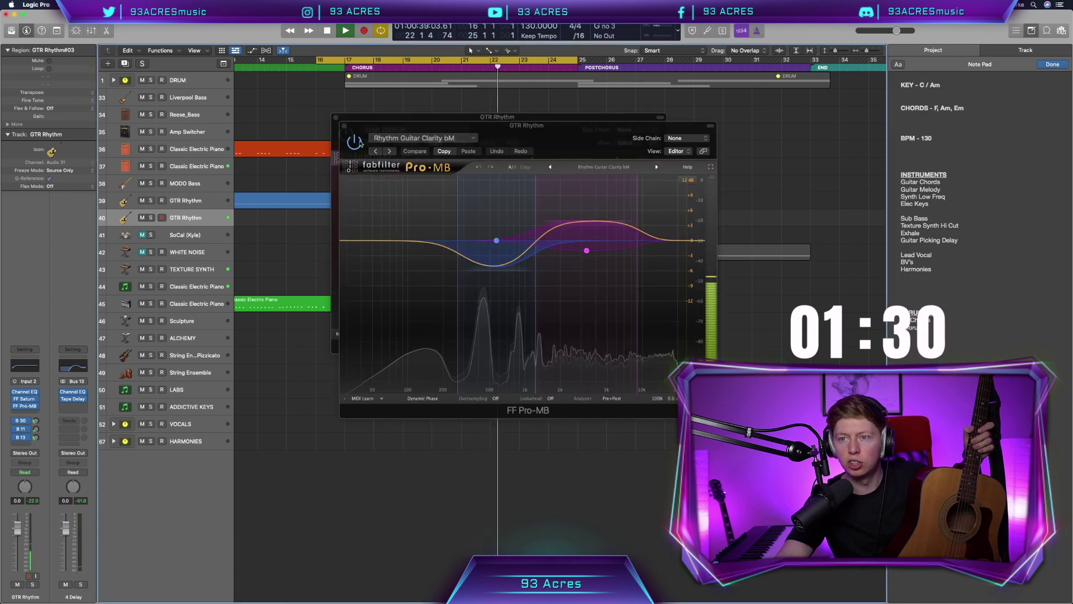
click(344, 127)
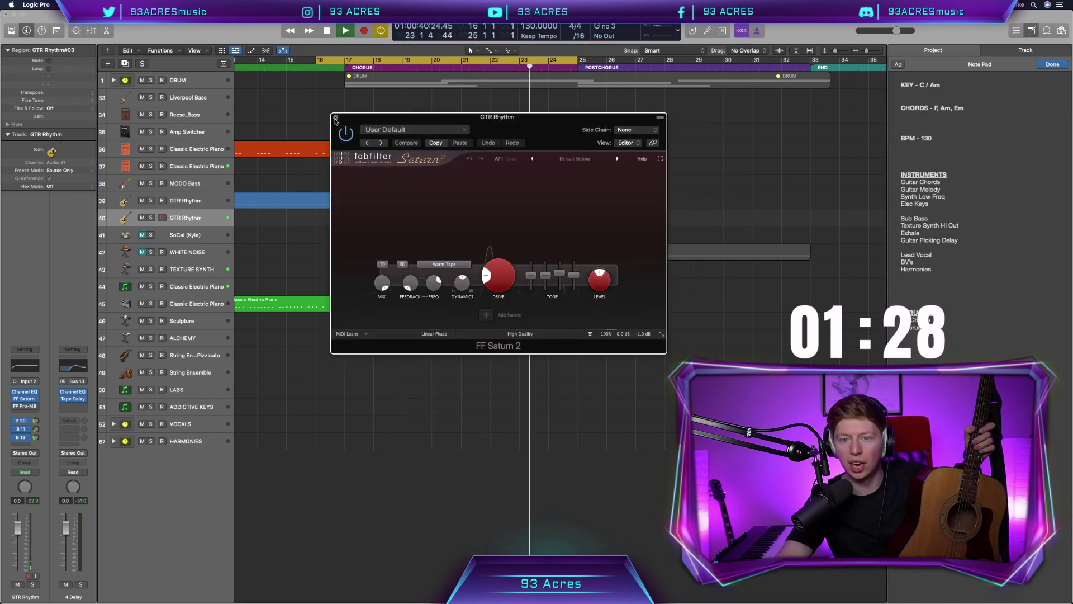
click(336, 117)
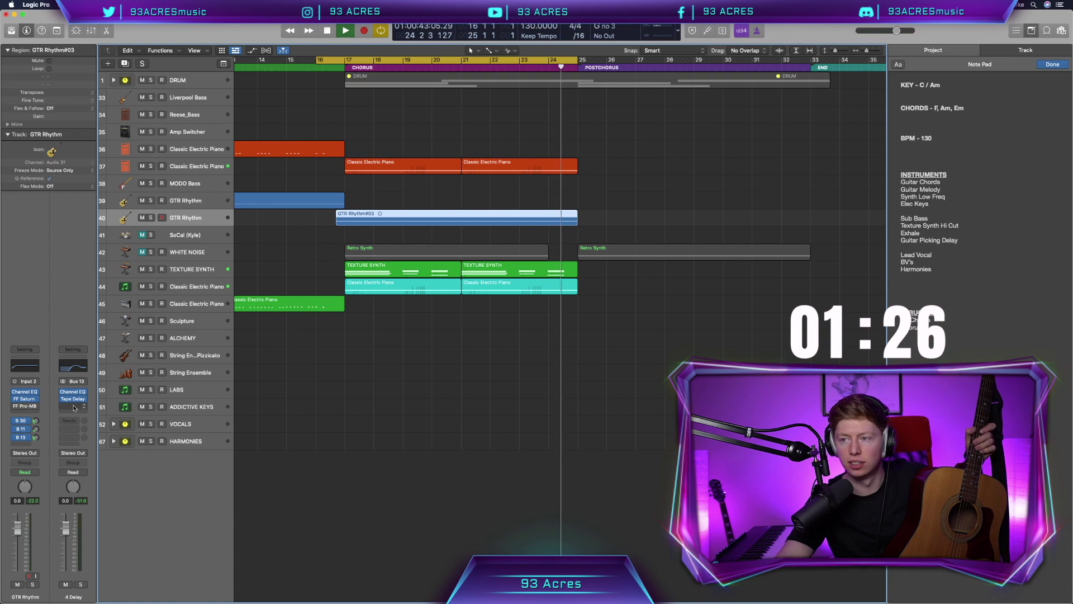
Add a Bus 12 (Long Verb) send to the duplicated GTR Rhythm track during playback, raise its level and stop playback
mouse_move(35, 438)
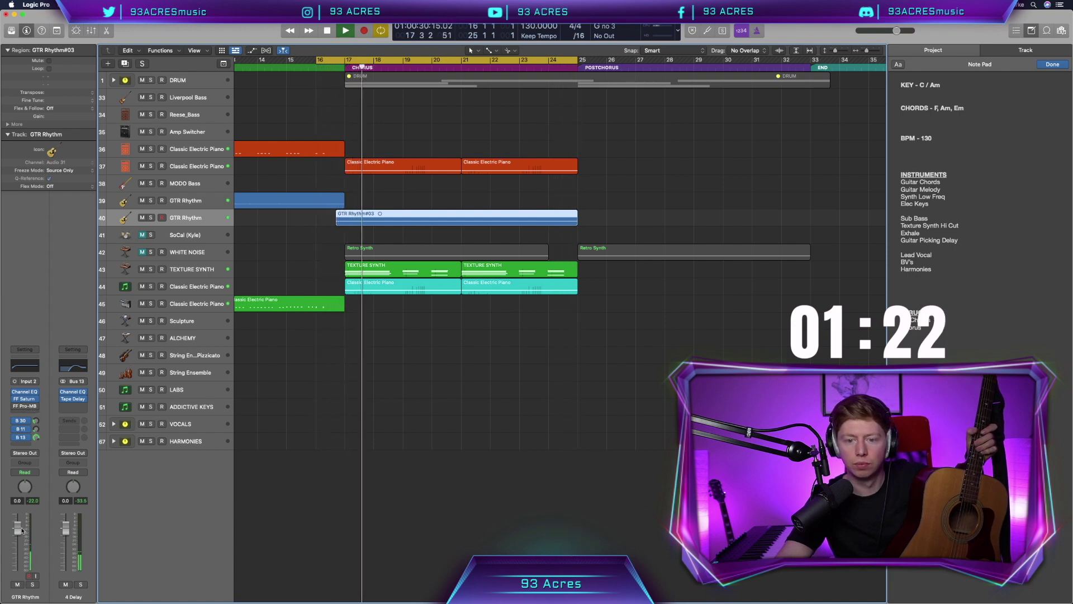
click(22, 442)
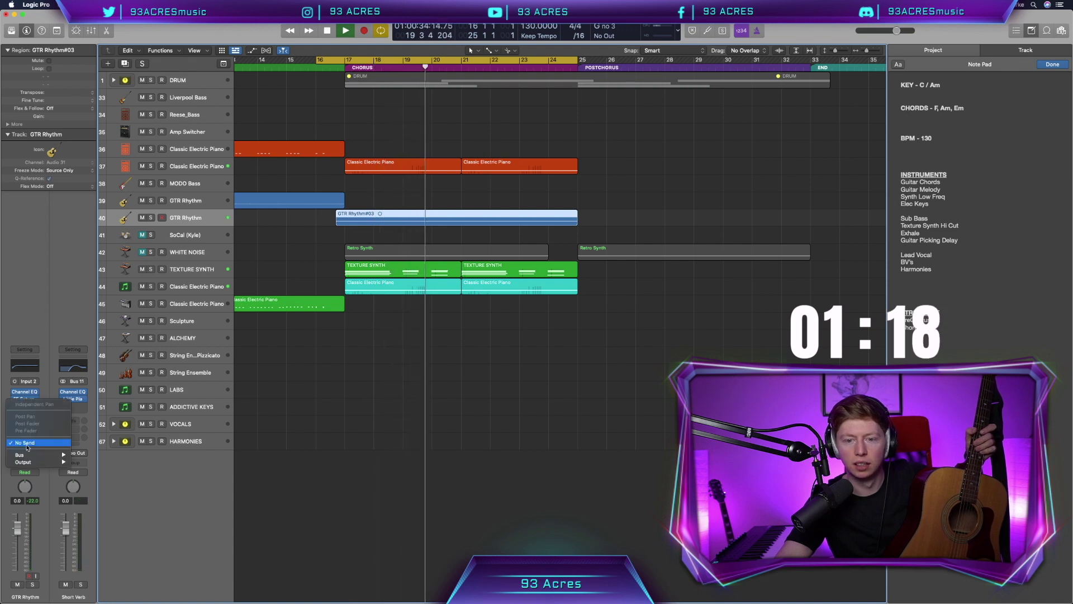
mouse_move(63, 456)
click(36, 442)
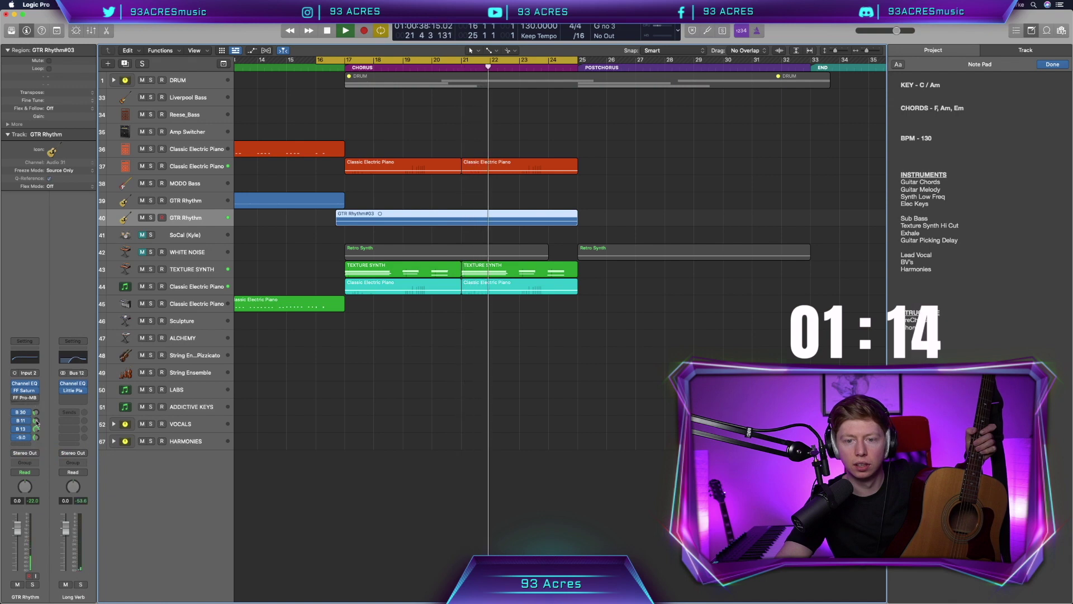
key(space)
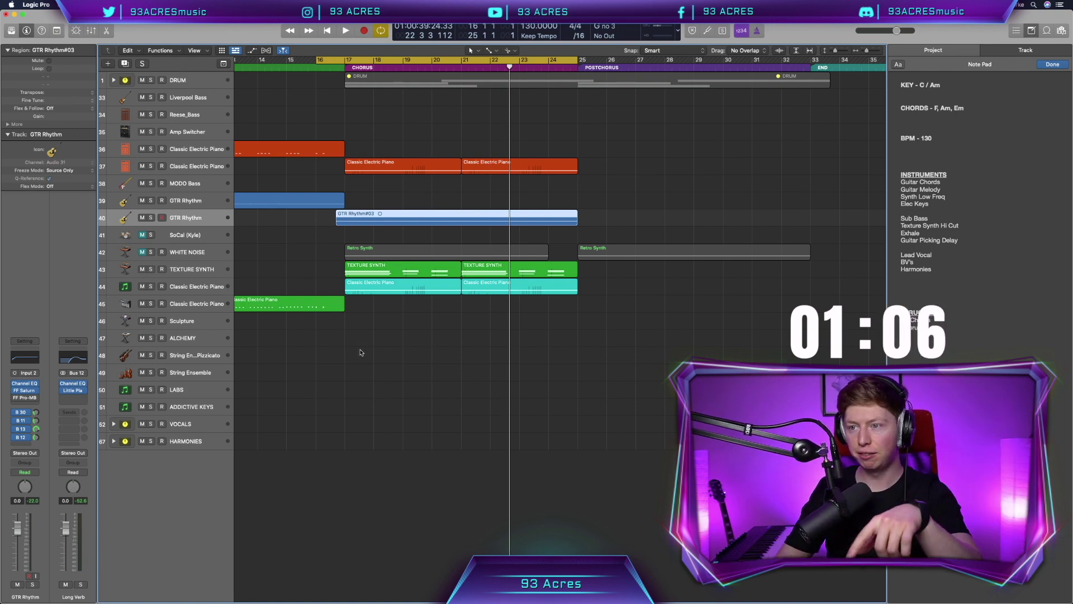
Split the recorded guitar region at about bar 20.5 and move its second part onto another duplicate GTR Rhythm track
click(362, 356)
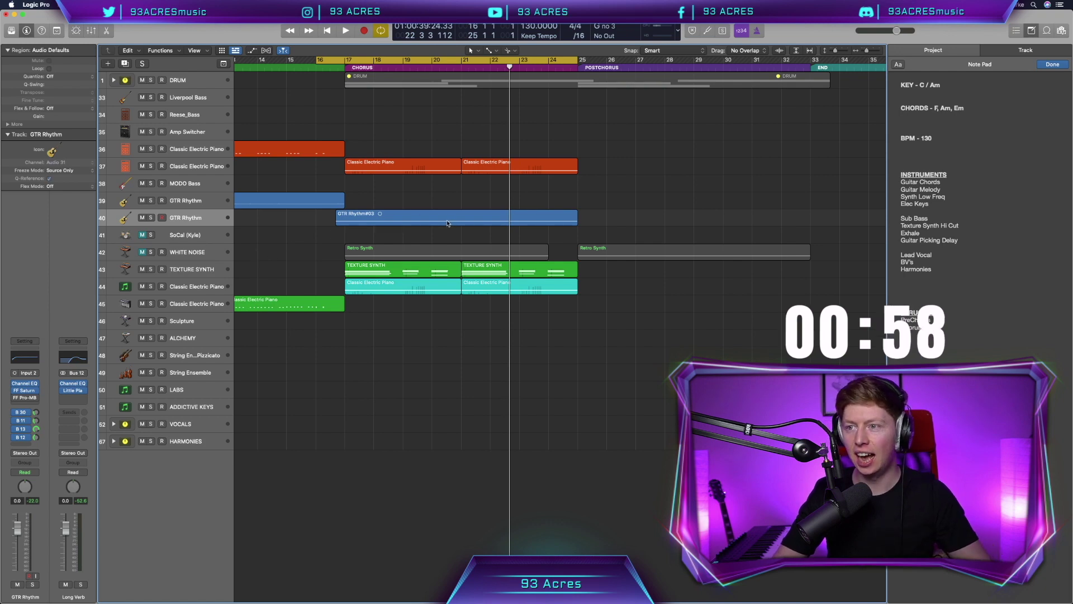
click(445, 223)
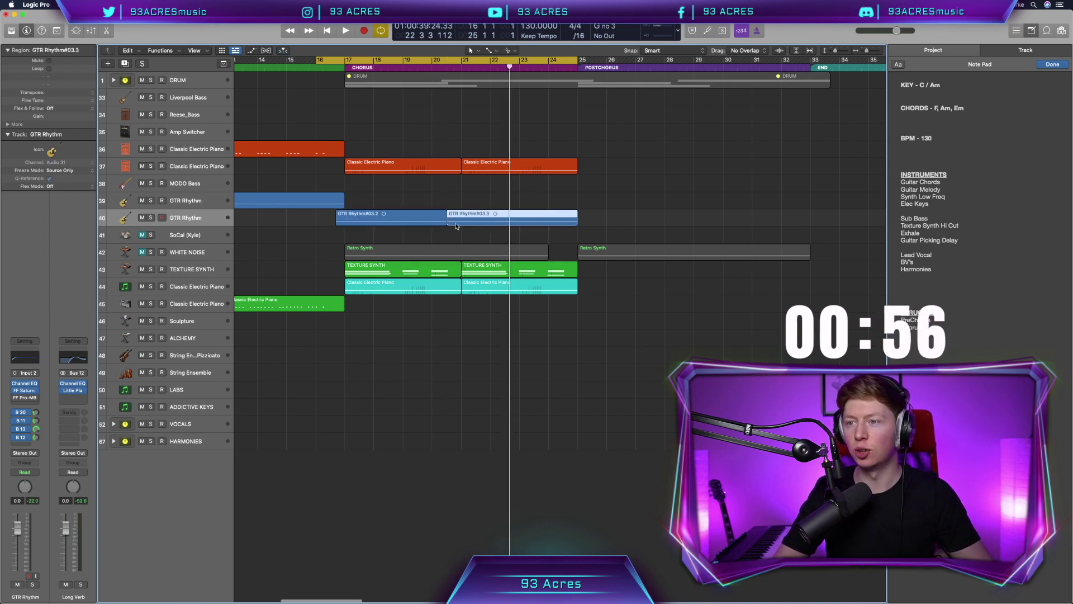
key(super+d)
drag(469, 226, 468, 235)
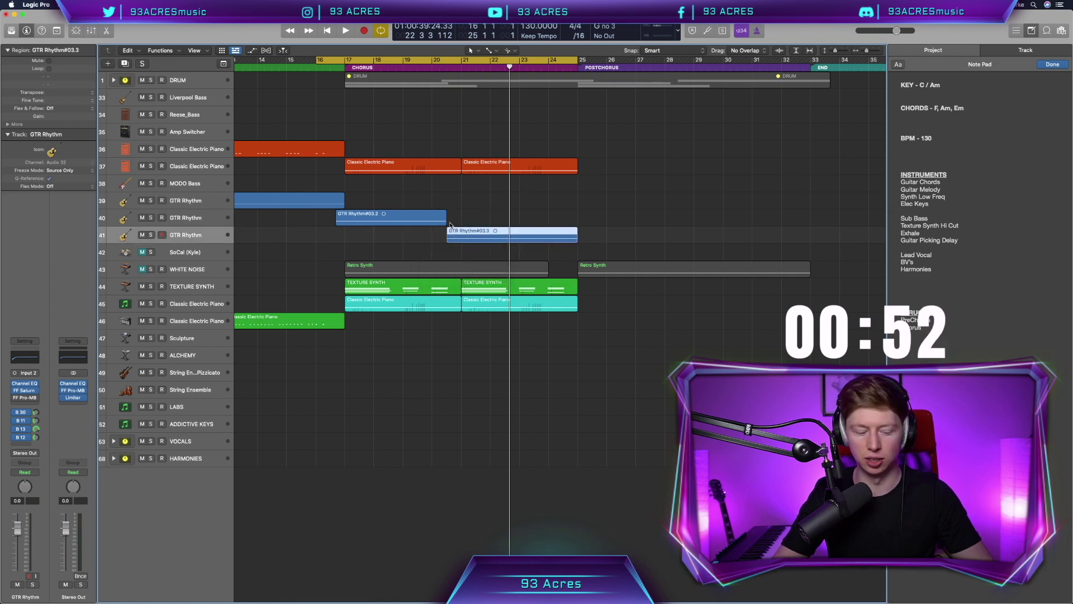
Add short fades at the edges of the two split guitar regions
click(441, 219)
click(448, 239)
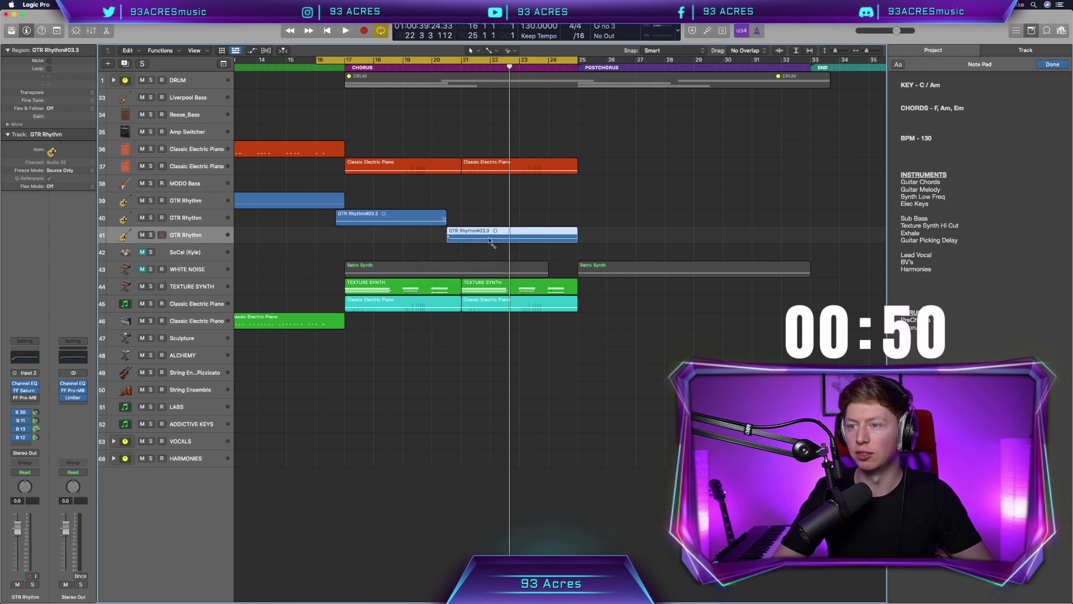
click(337, 221)
Switch the Bus 13 send on the newest GTR Rhythm track to Bus 22 and show the Mixer
click(199, 222)
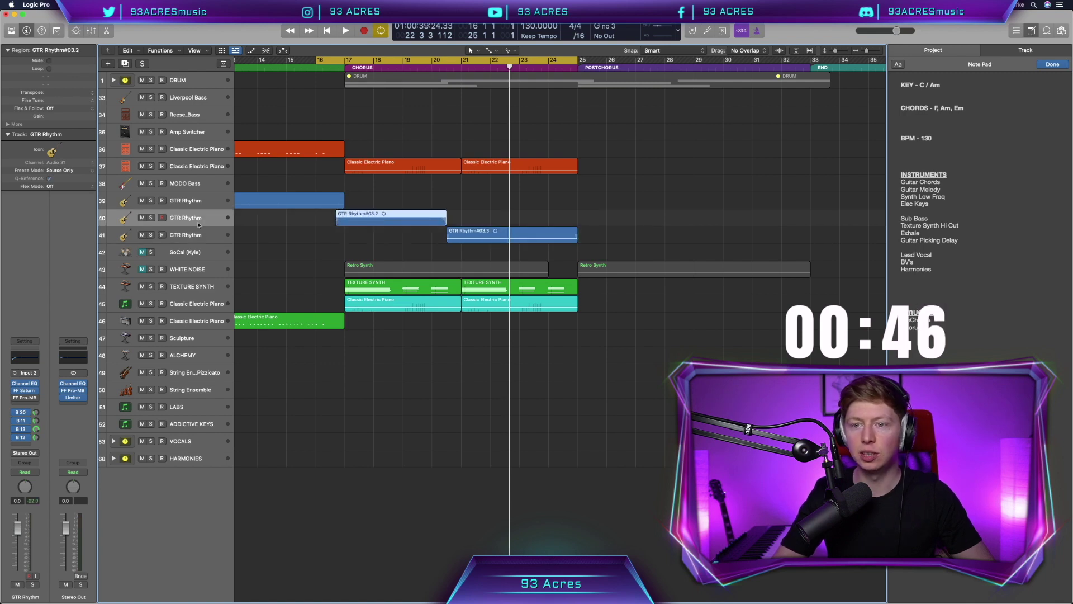
click(202, 236)
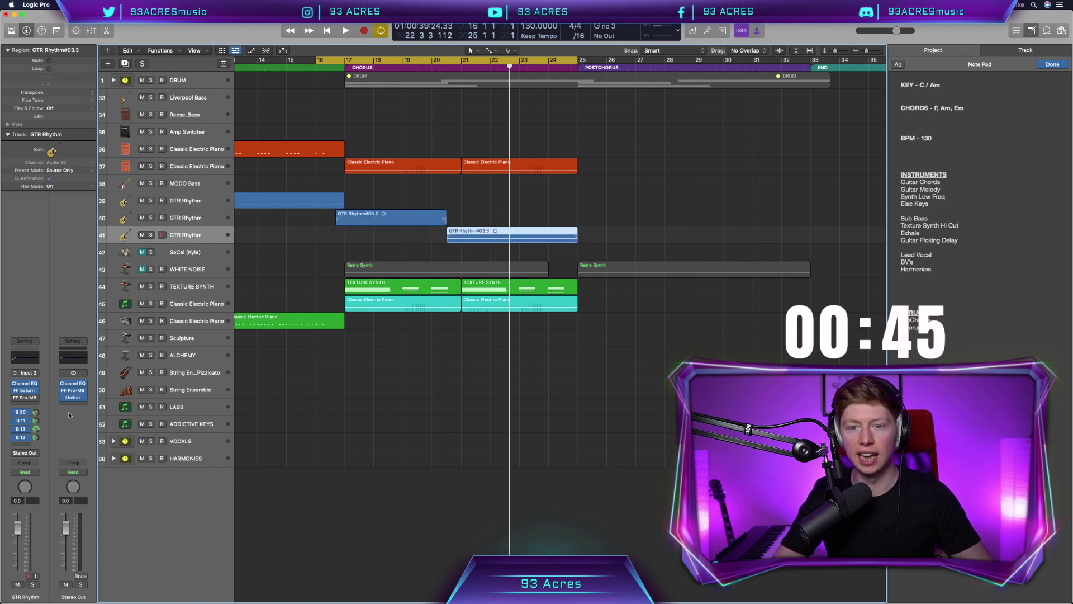
click(26, 445)
click(307, 440)
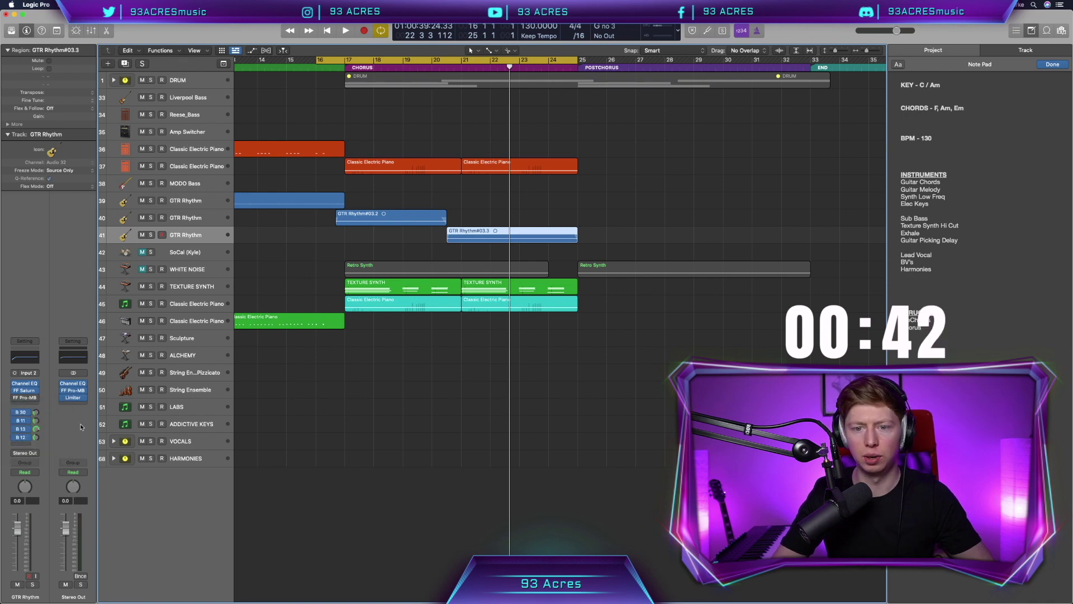
click(28, 430)
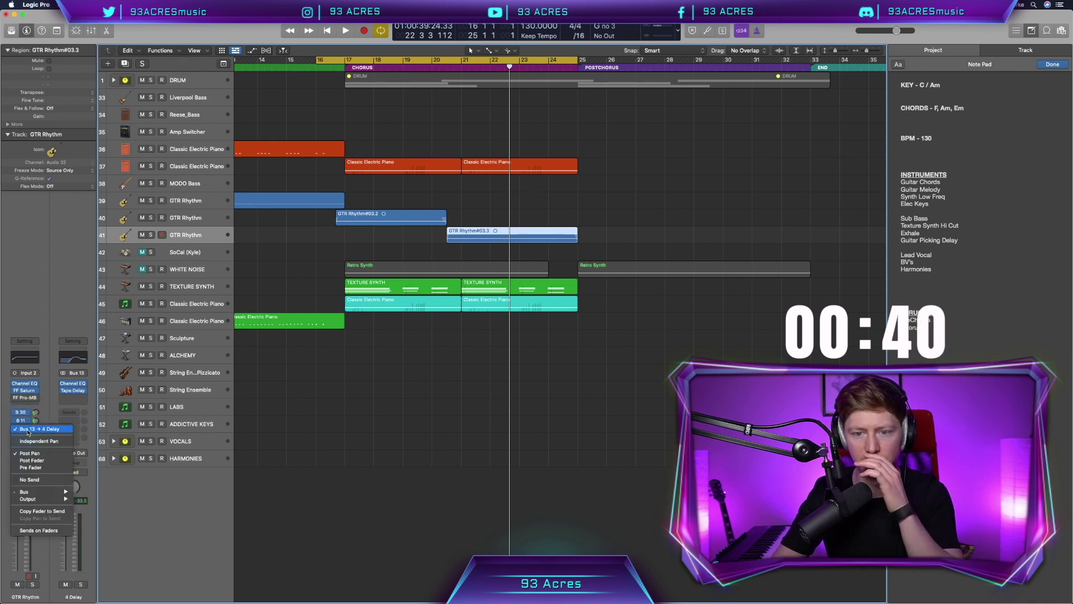
mouse_move(45, 492)
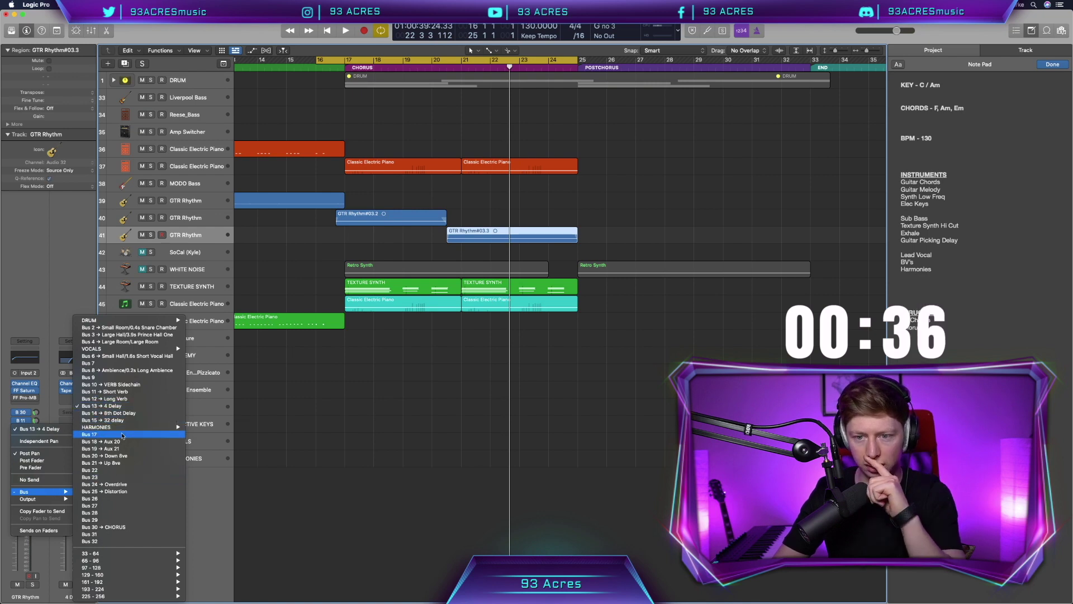
click(119, 469)
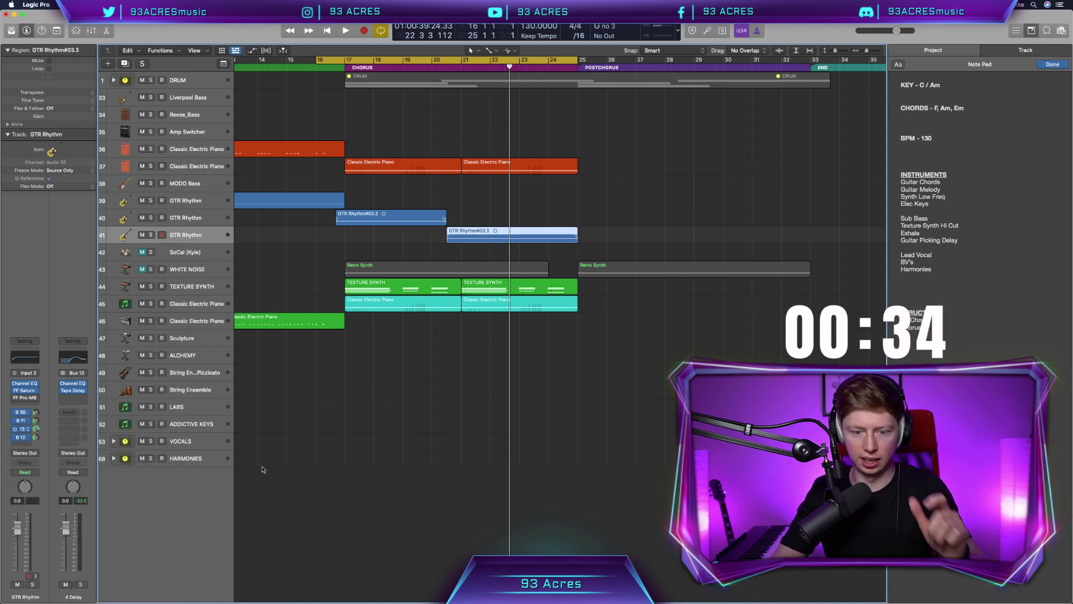
key(x)
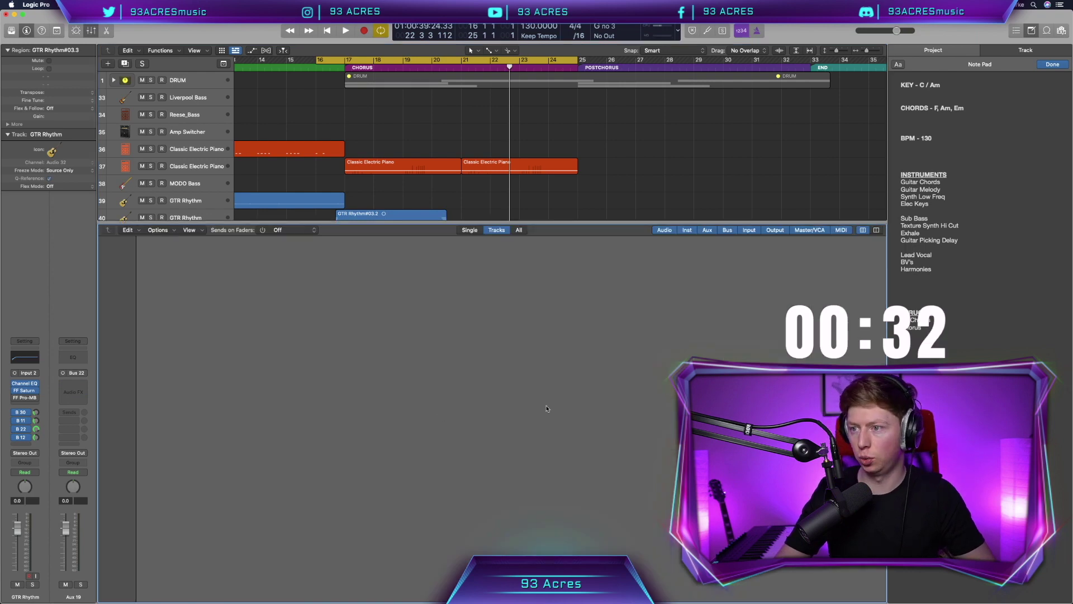
Copy the Channel EQ and Tape Delay from the Bus 13 delay channel onto Aux 19, which receives Bus 22
scroll(547, 408, right, 10)
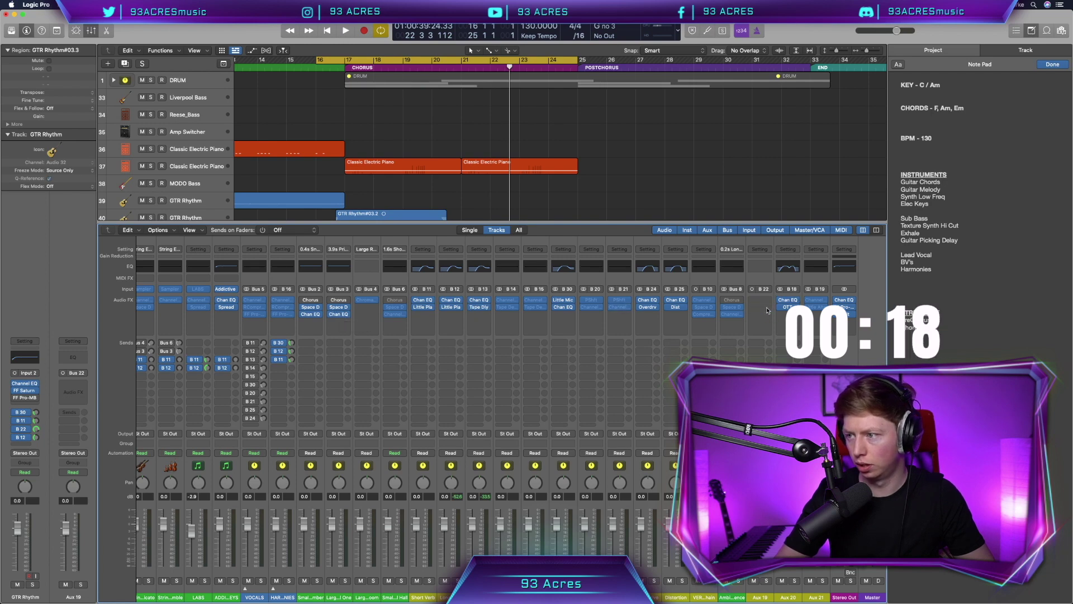
drag(767, 310, 762, 307)
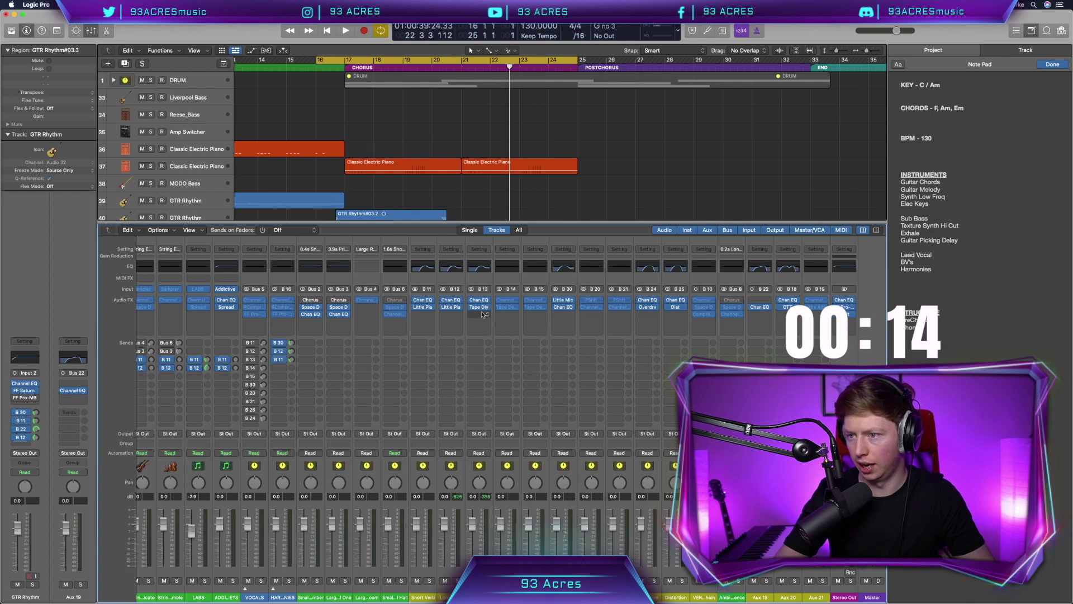
drag(716, 304, 762, 302)
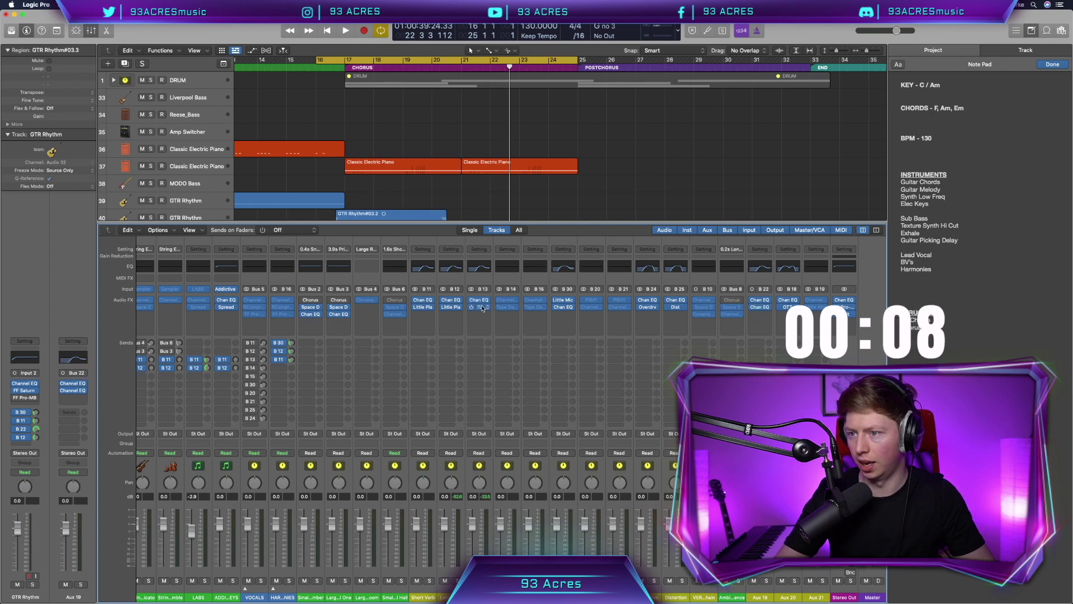
drag(621, 313, 759, 312)
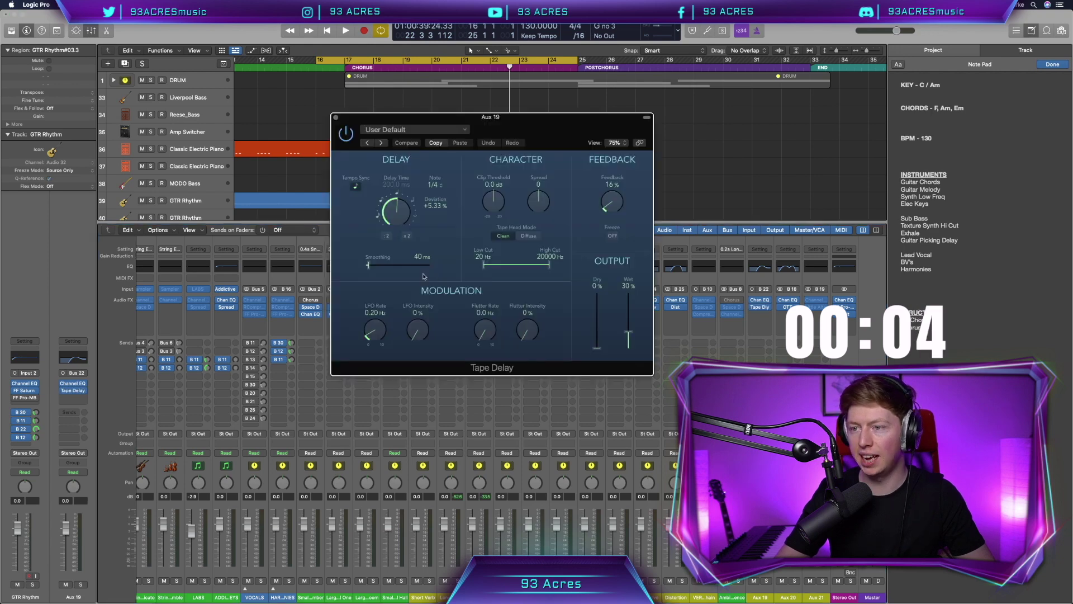
Set the Aux 19 Tape Delay's note value to 1/2, then close the plug-in and the Mixer
click(433, 185)
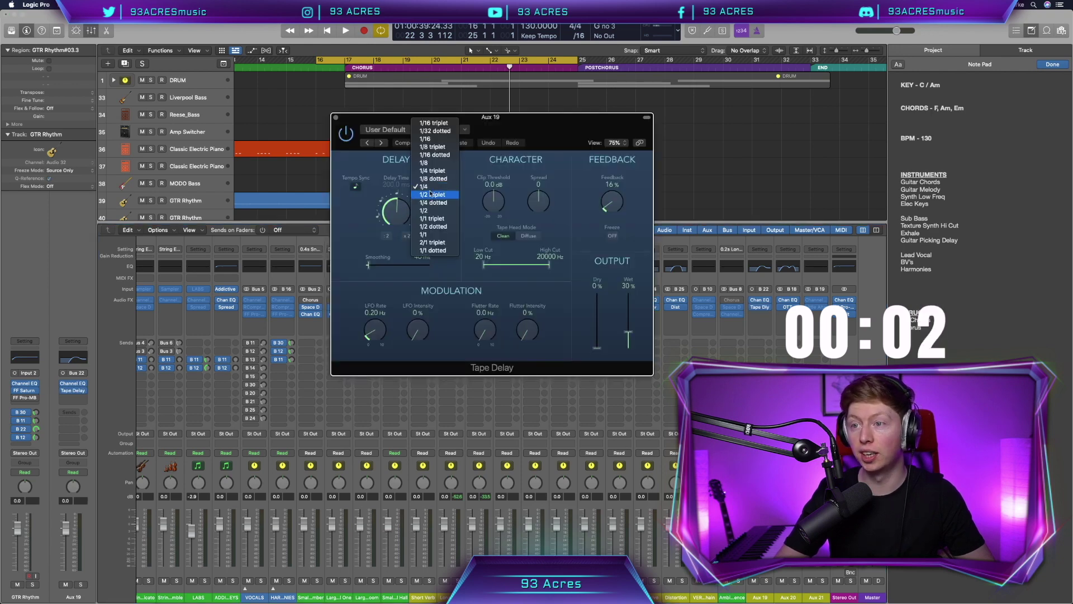
click(441, 210)
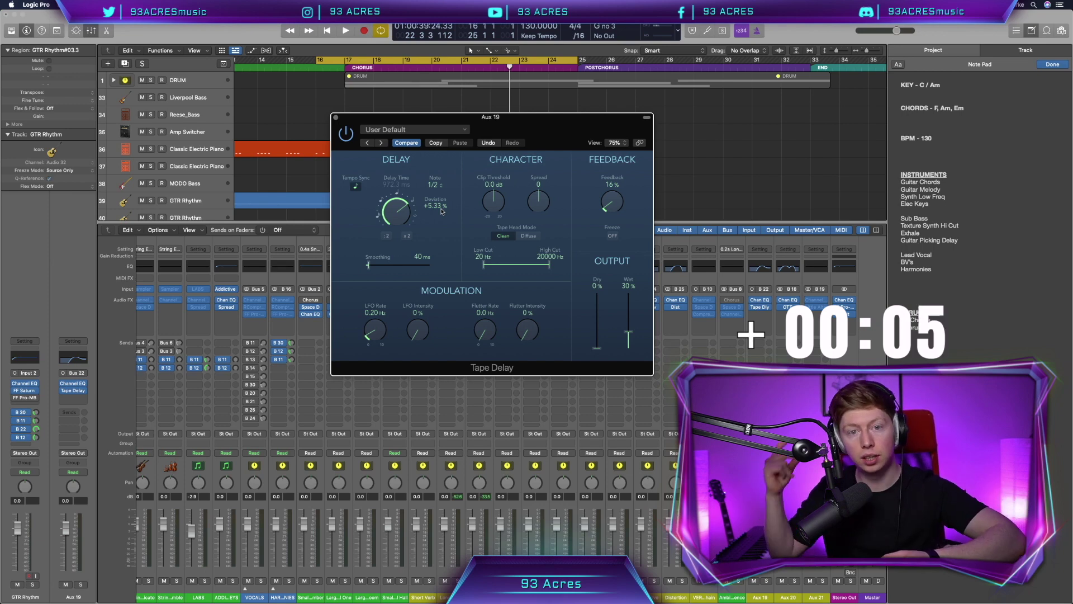
click(336, 118)
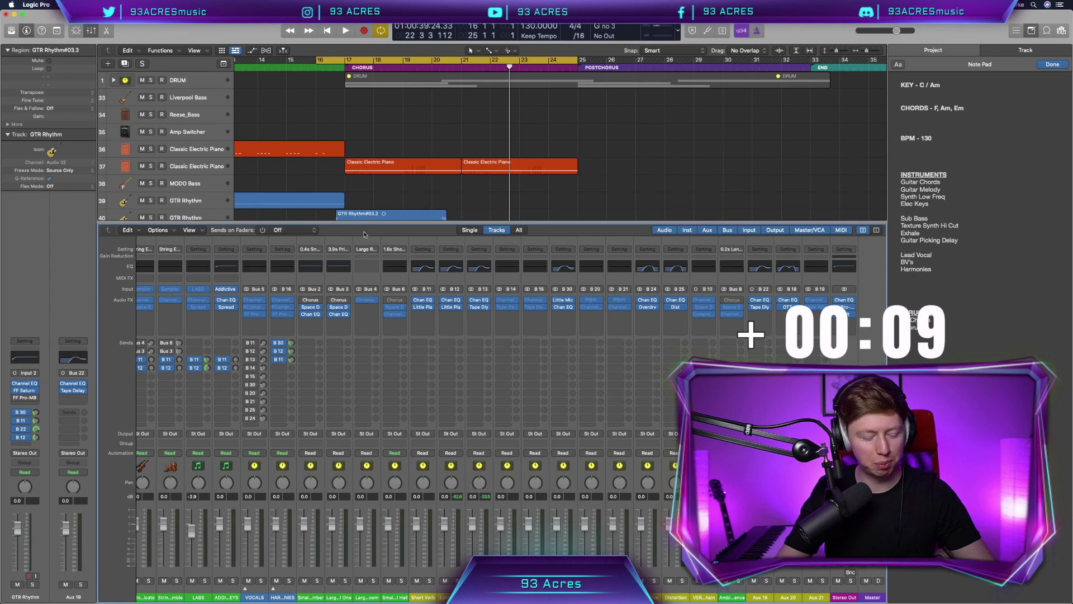
key(x)
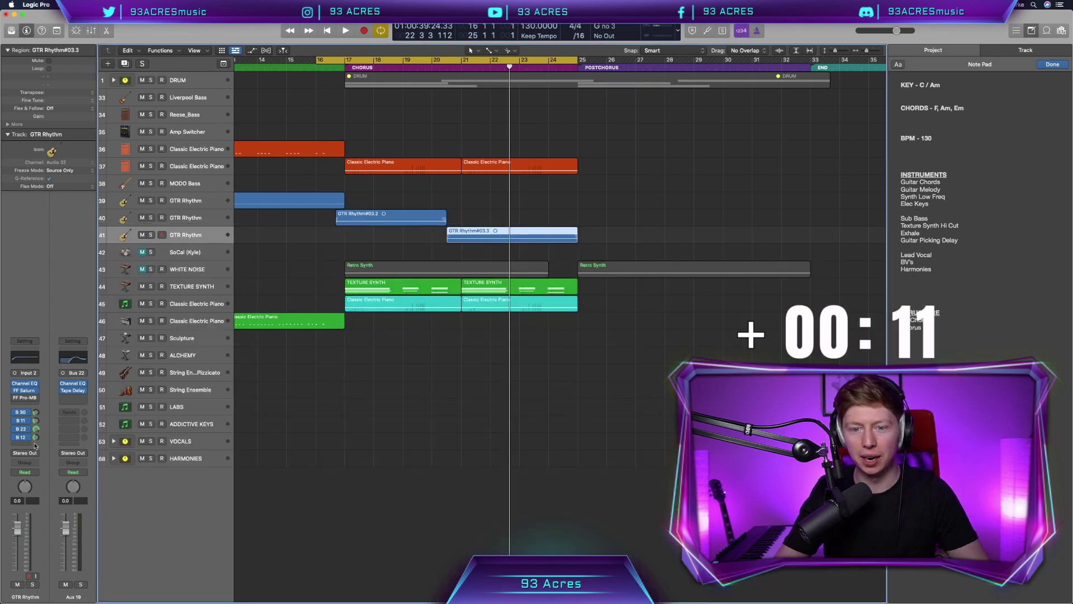
Start playback and adjust the Bus 11 send level on the lower duplicate GTR Rhythm track
key(space)
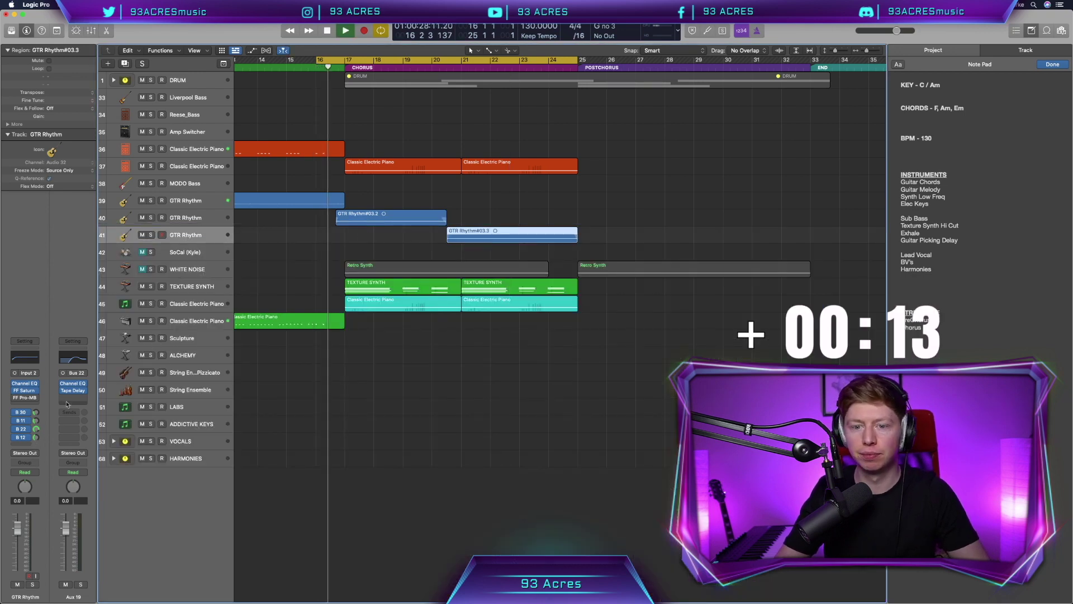
click(36, 420)
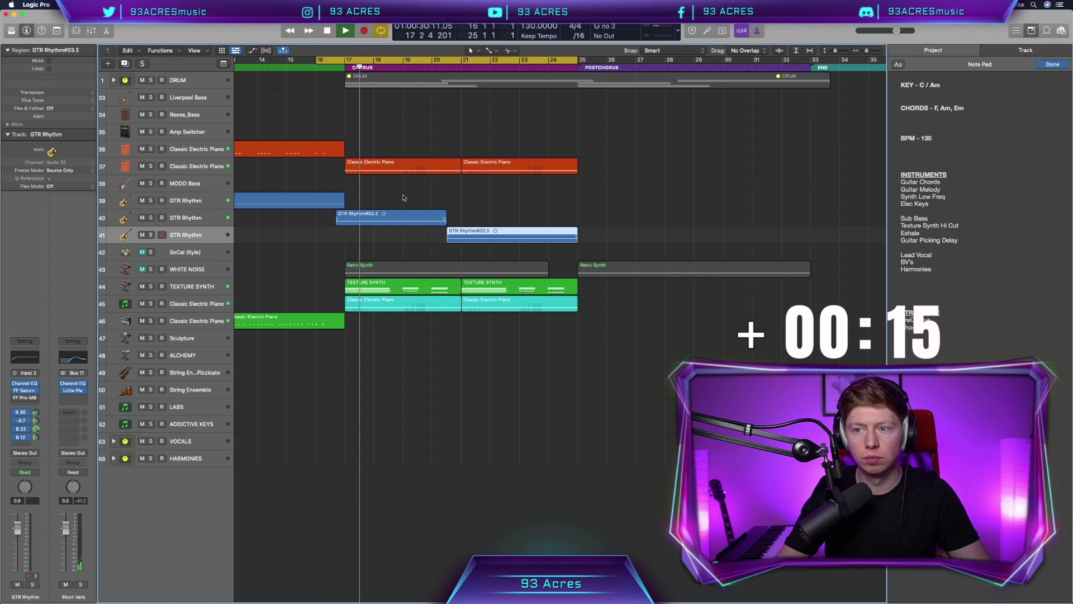
Shift the GTR Rhythm#03.2 region slightly earlier on its track and stop playback
scroll(360, 247, up, 5)
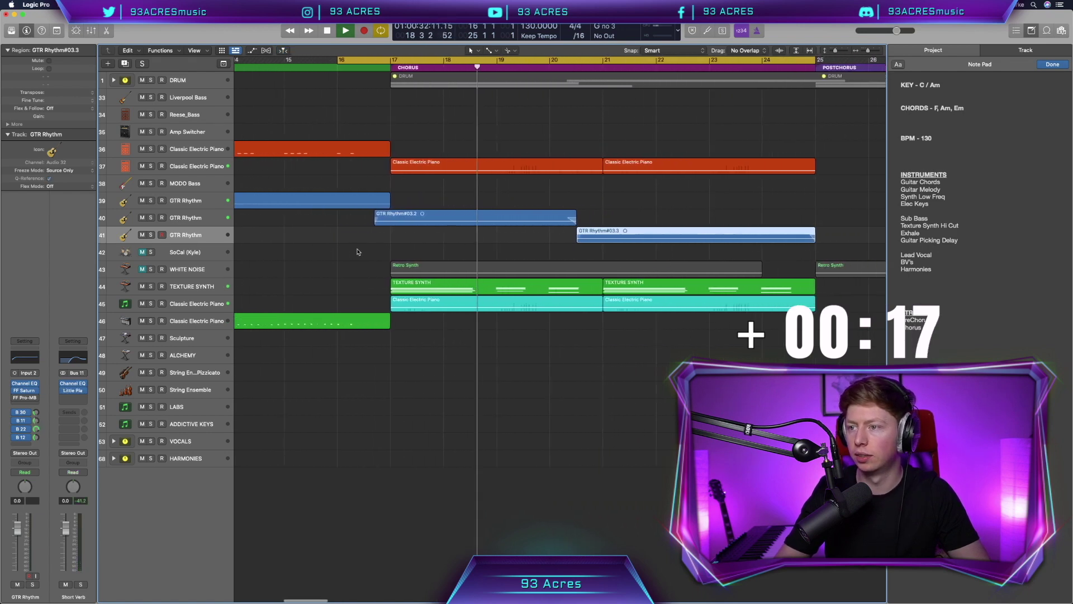
key(super+Right)
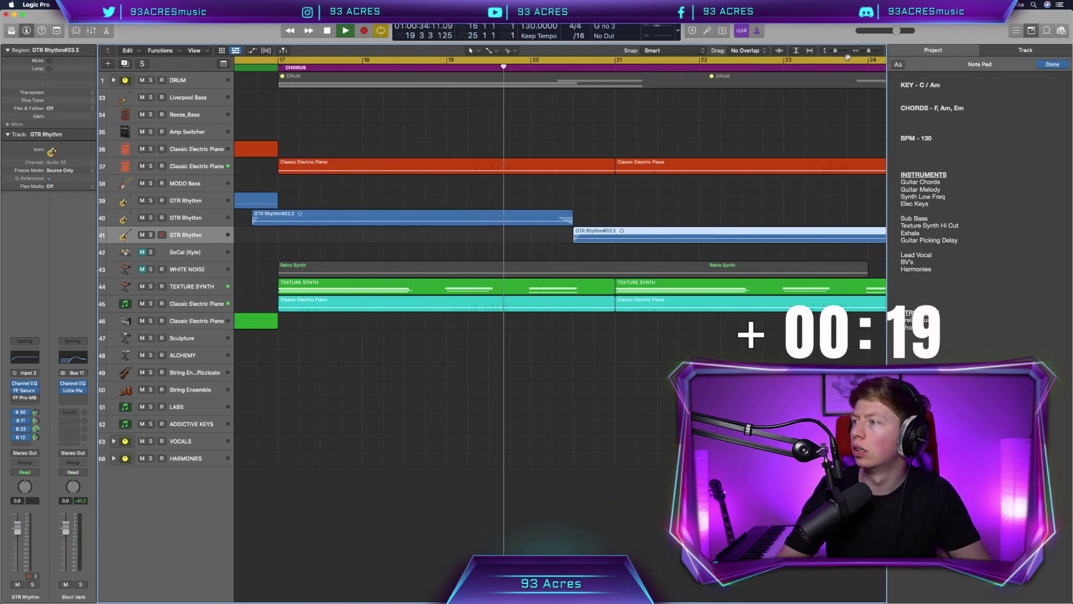
click(840, 51)
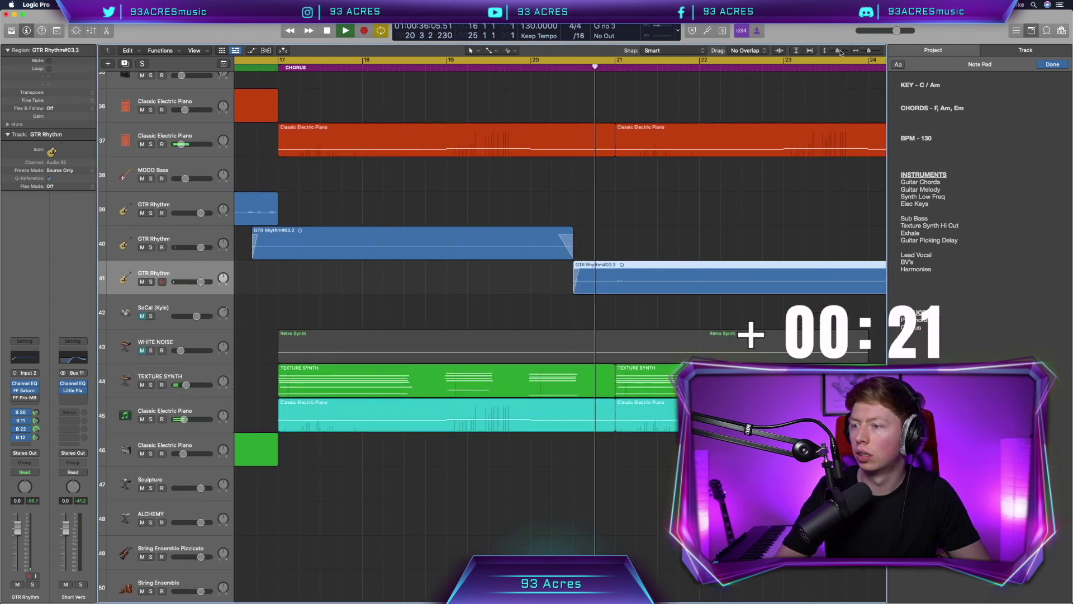
scroll(483, 243, left, 3)
scroll(483, 243, up, 5)
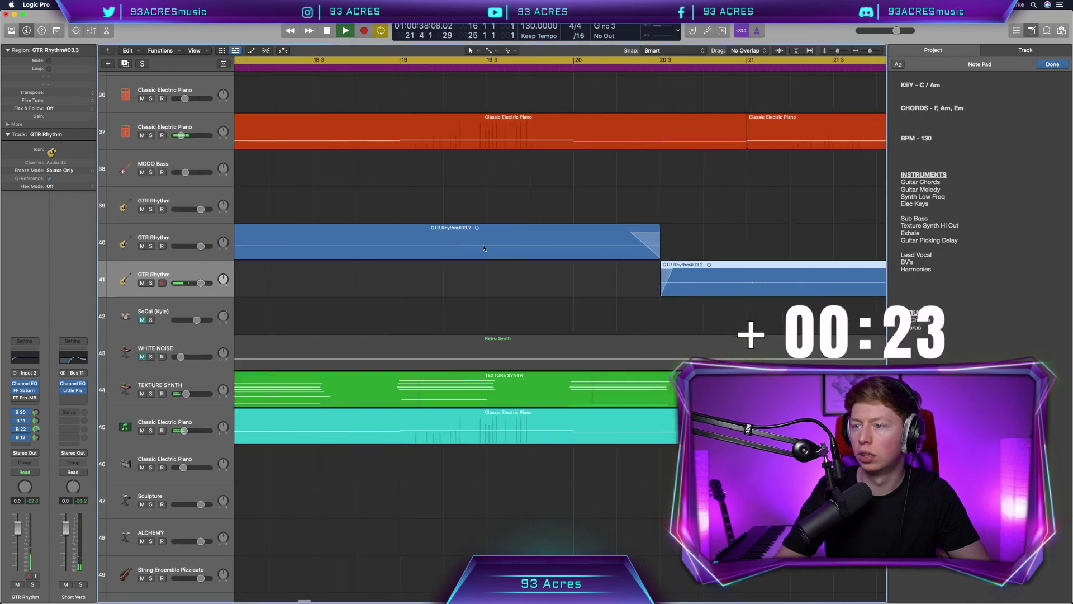
scroll(484, 247, left, 3)
drag(497, 250, 488, 249)
key(space)
scroll(488, 249, down, 5)
scroll(488, 249, right, 3)
scroll(293, 296, left, 1)
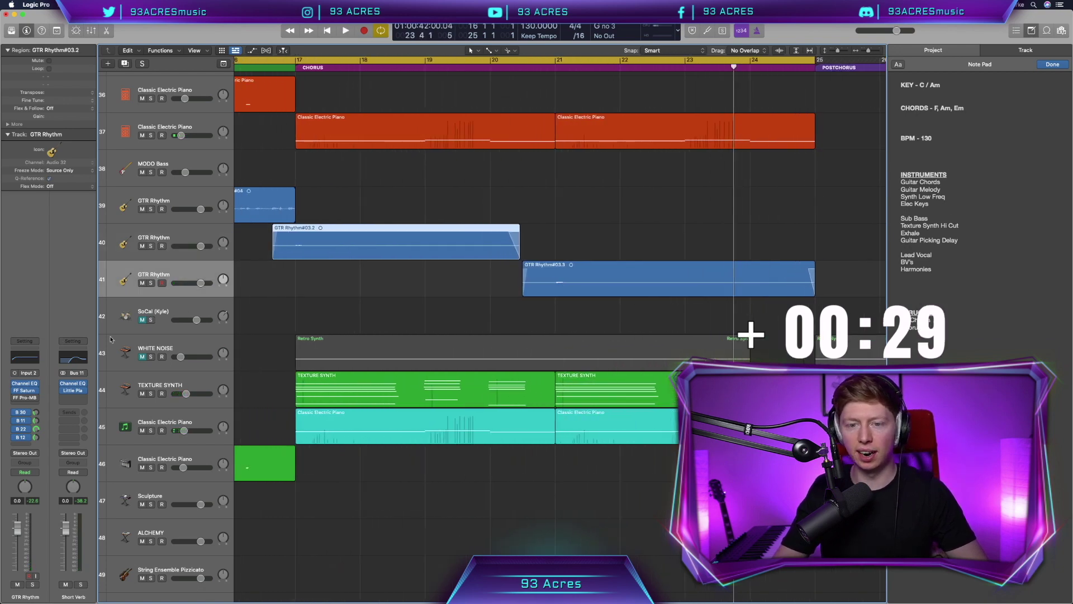
During playback, set the Bus 22 send on GTR Rhythm track 41 to about -2.3 and the Bus 13 send on track 40 to about -0.8
key(space)
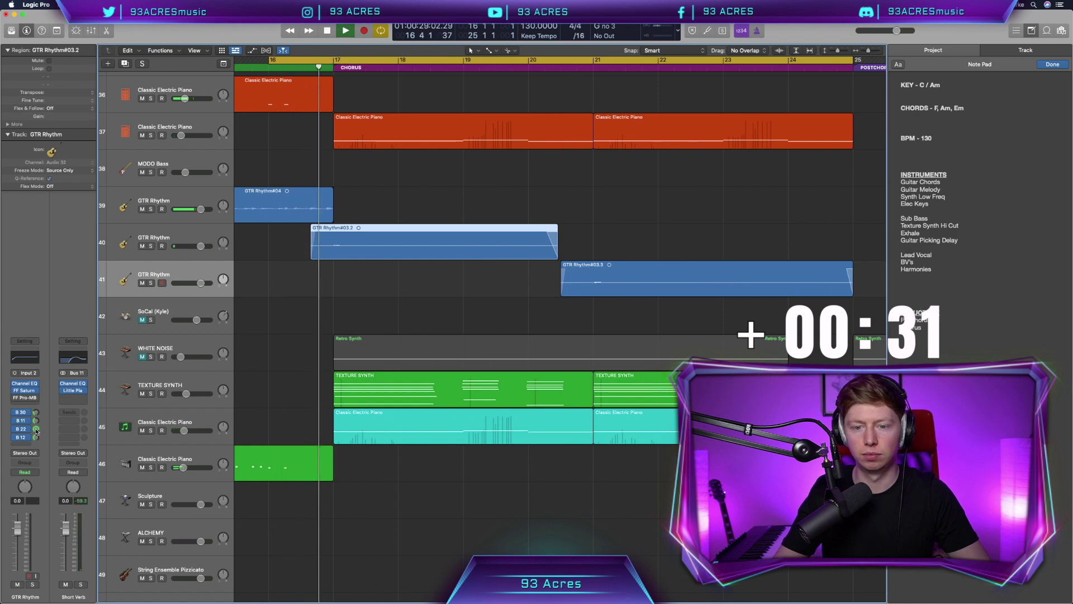
click(36, 429)
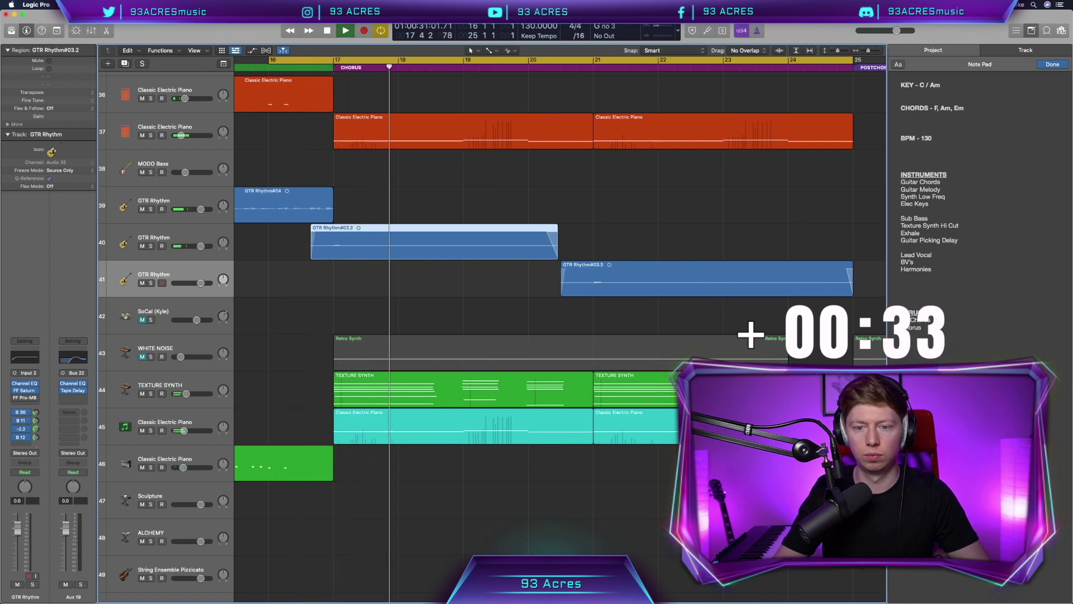
click(191, 250)
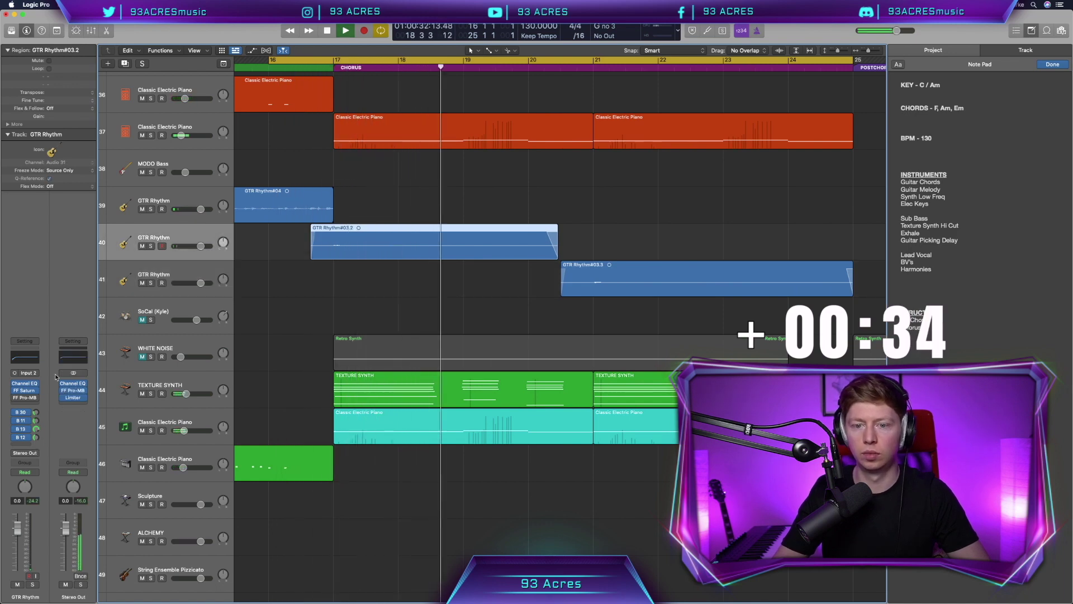
click(36, 430)
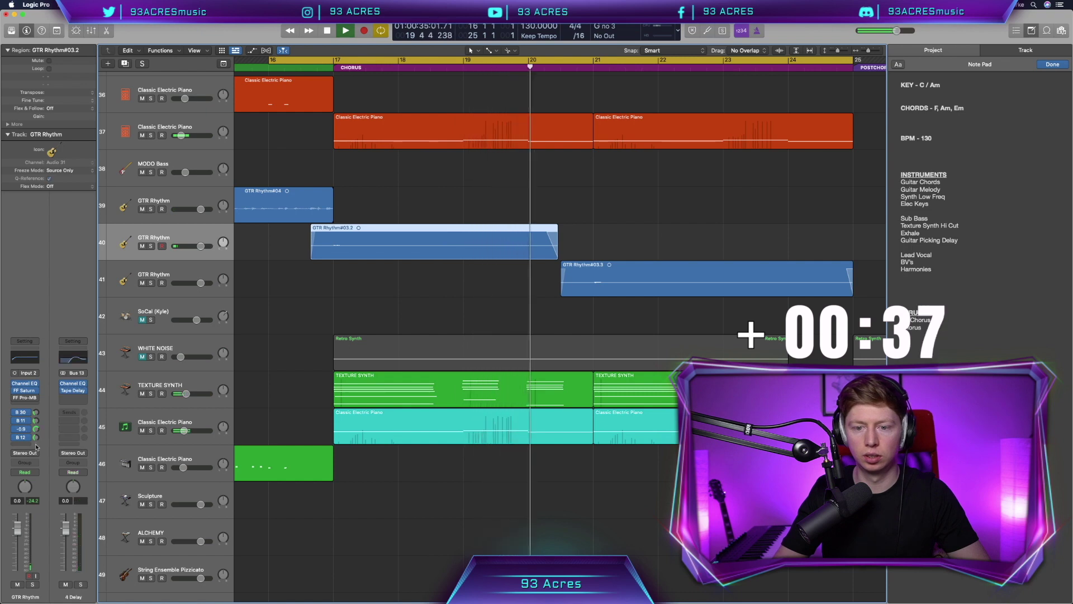
Adjust the Bus 12 sends on GTR Rhythm tracks 40 and 41 and lower both track volumes to -7.0 dB
key(Down)
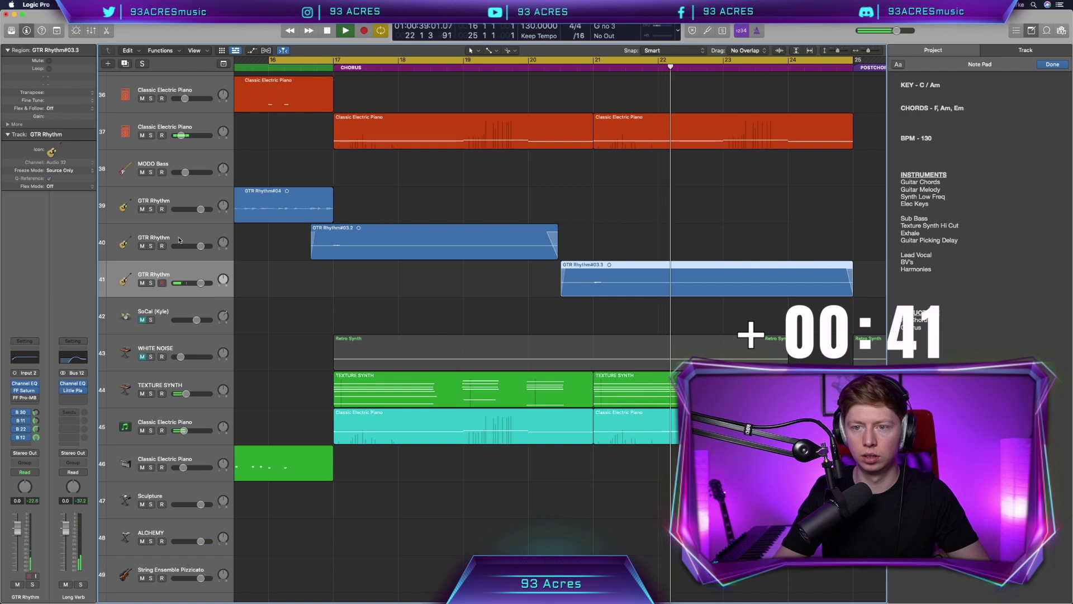
key(Up)
click(81, 372)
key(space)
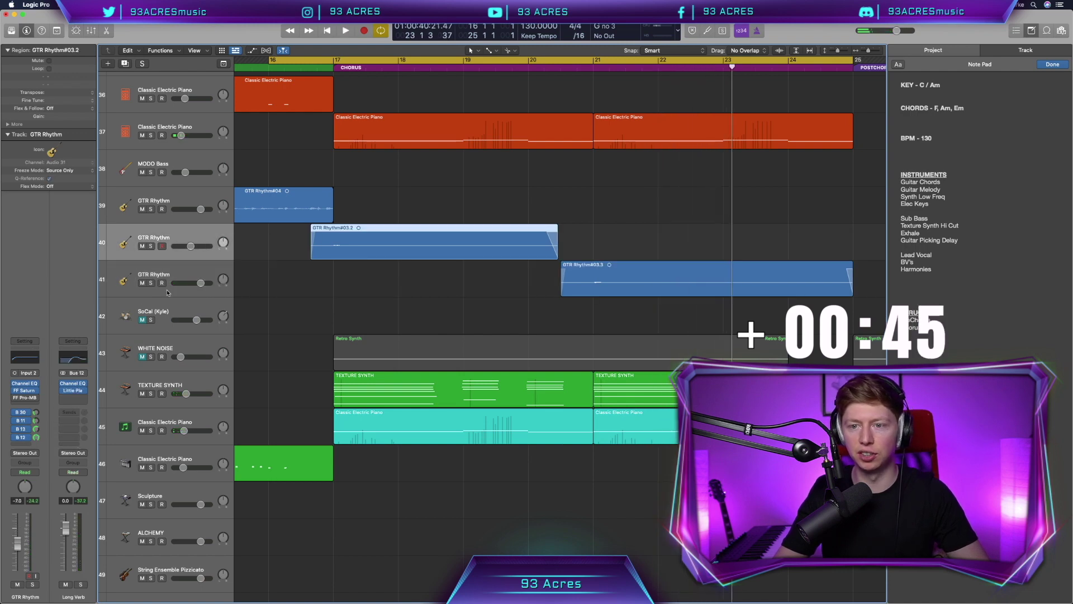
drag(199, 286, 191, 284)
Rebalance the guitar tracks during playback, adjusting track 41's Bus 22 send and setting the volumes to -9.0 dB on track 40 and -10.0 dB on track 41
key(space)
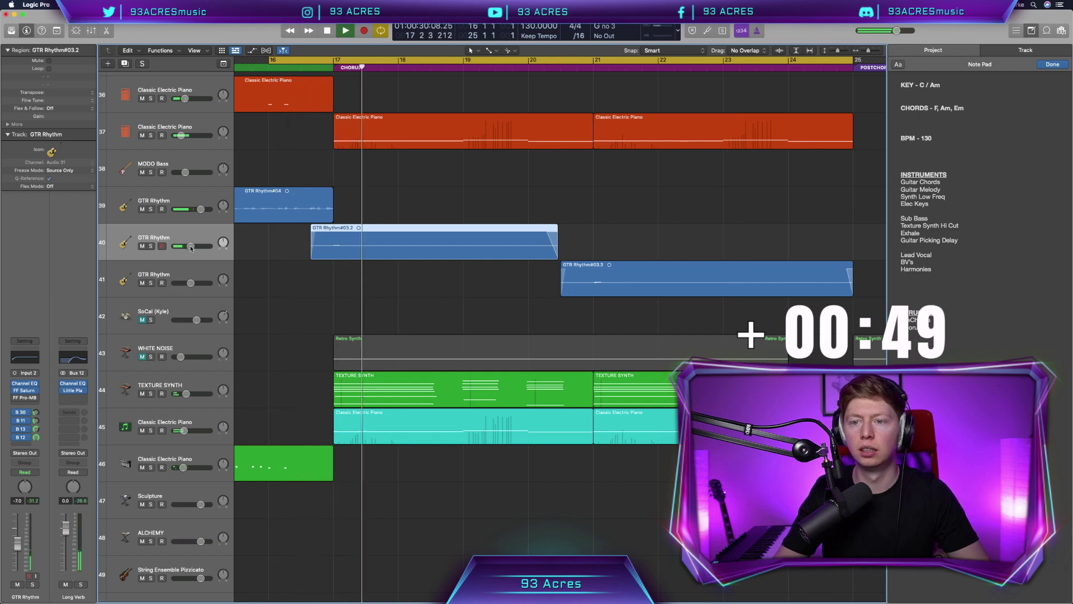
drag(191, 248, 192, 248)
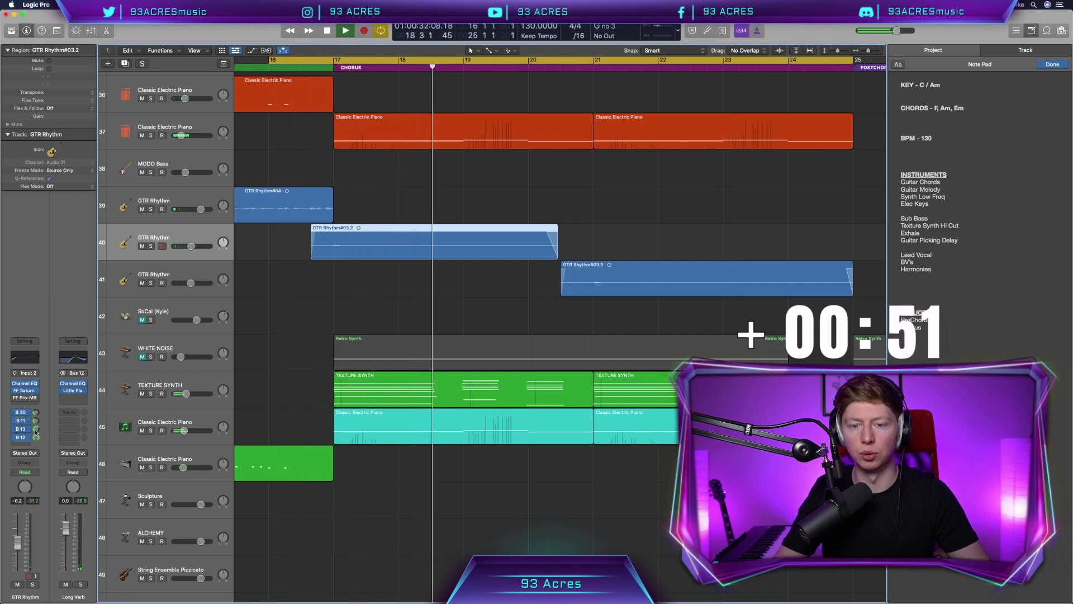
click(178, 291)
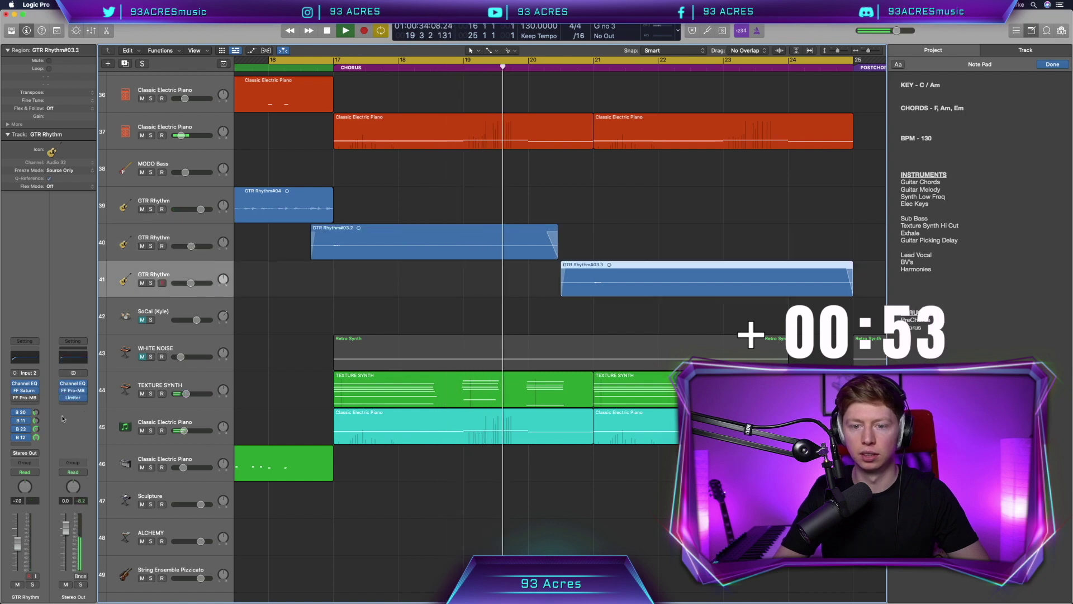
click(42, 430)
drag(191, 283, 189, 283)
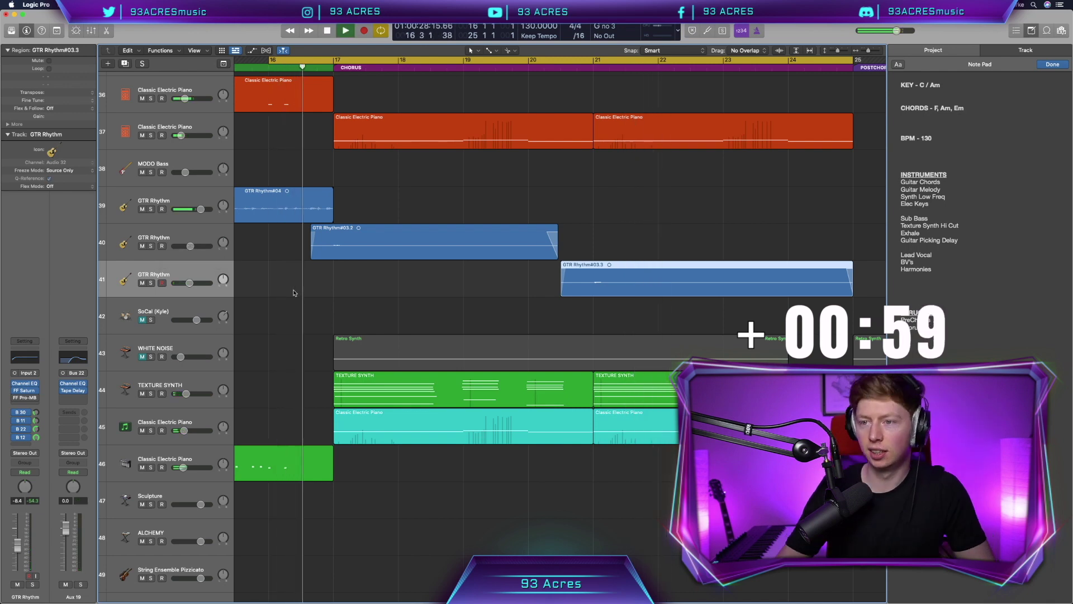
click(196, 237)
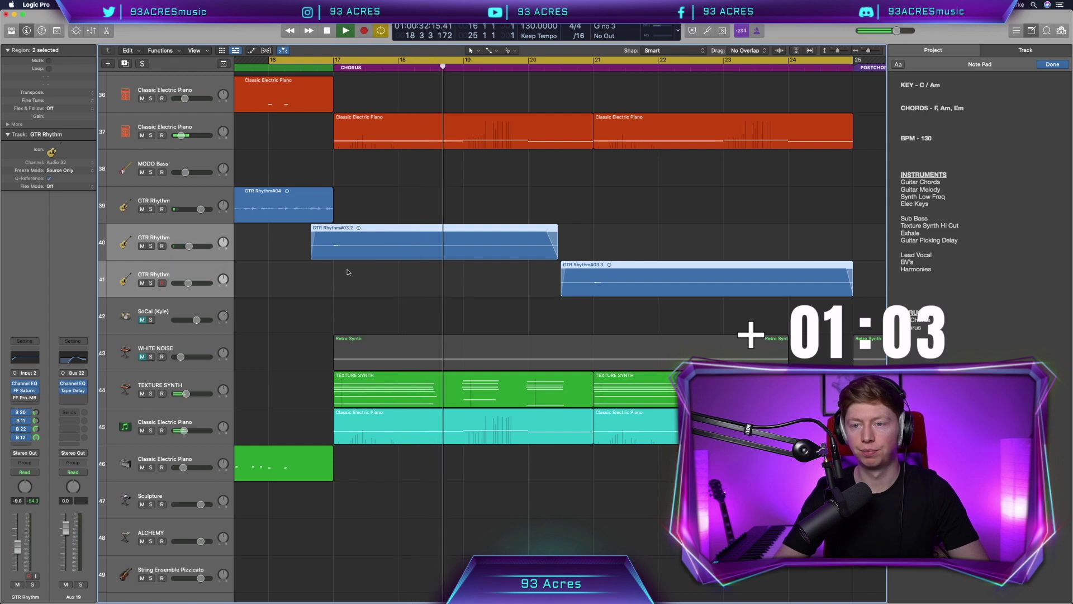
click(232, 252)
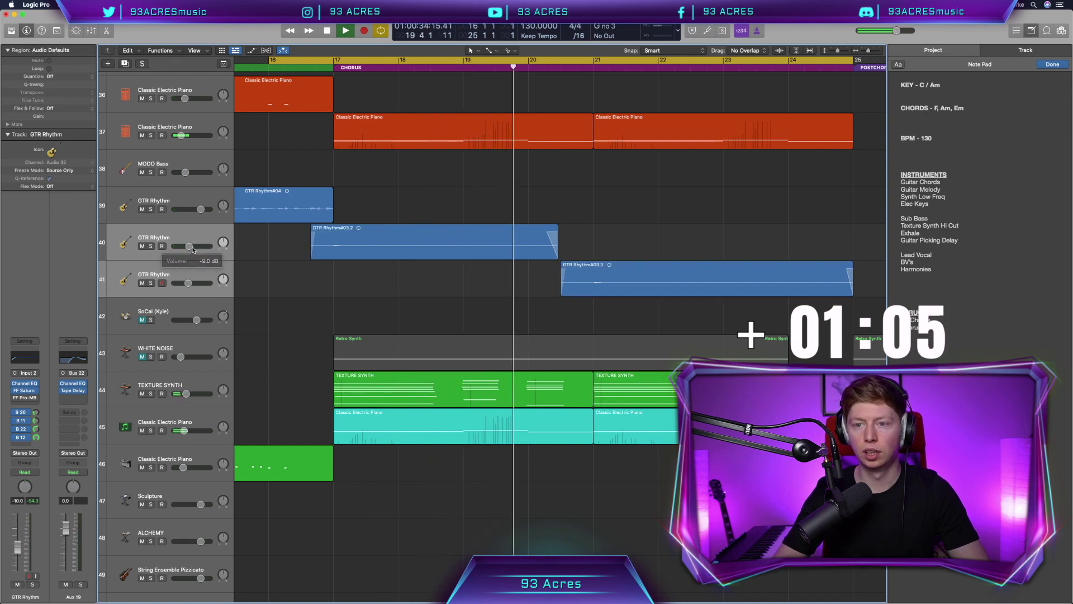
Repeat the chorus TEXTURE SYNTH regions and the Classic Electric Piano regions on track 45 into the postchorus, and stop playback
scroll(426, 293, down, 5)
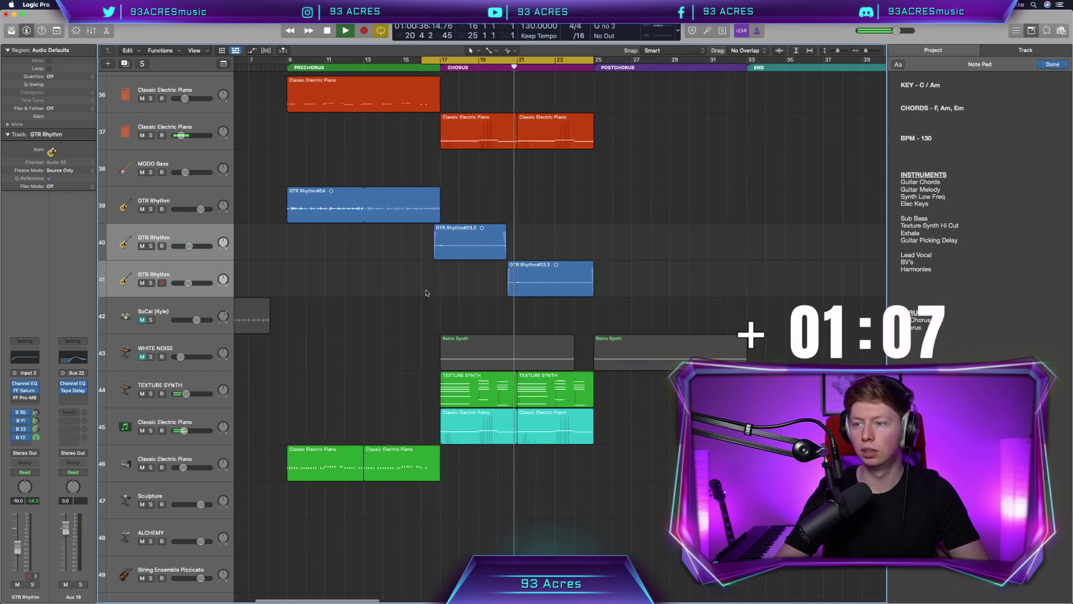
drag(506, 494, 431, 144)
drag(492, 491, 446, 385)
key(super+r)
key(space)
Repeat the chorus regions of Classic Electric Piano track 37 and GTR Rhythm tracks 40 and 41 into the postchorus, then clear the selection
drag(497, 322, 426, 125)
key(super+r)
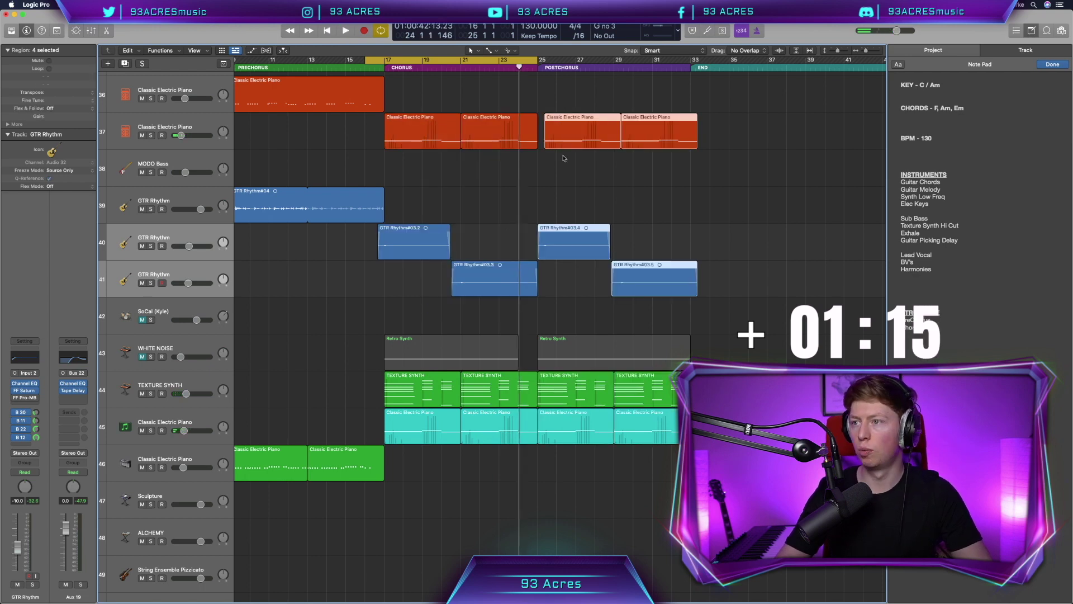
scroll(564, 88, left, 3)
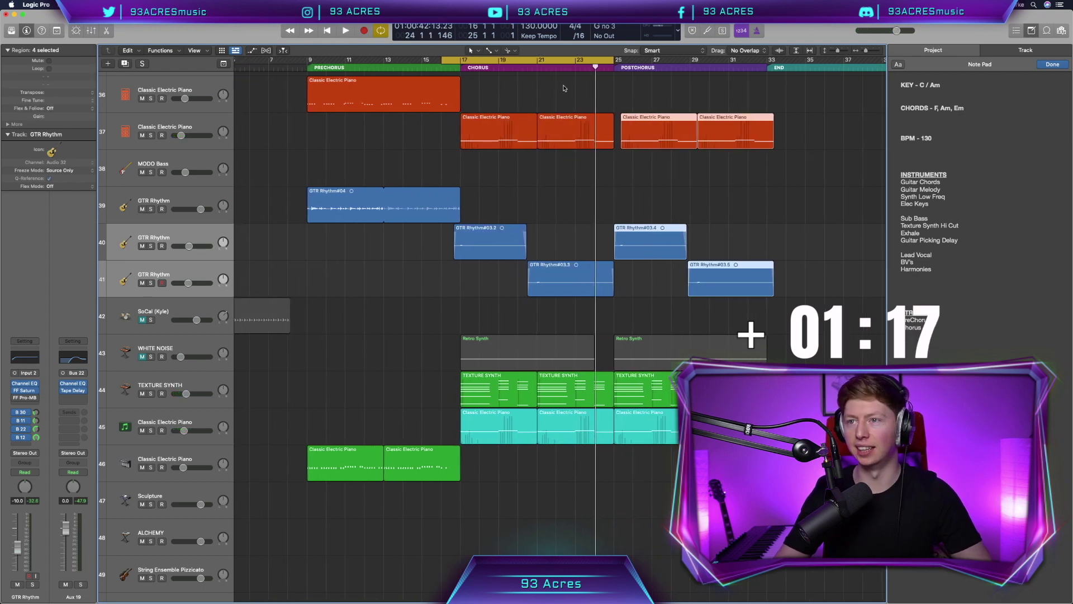
click(565, 87)
scroll(559, 88, up, 2)
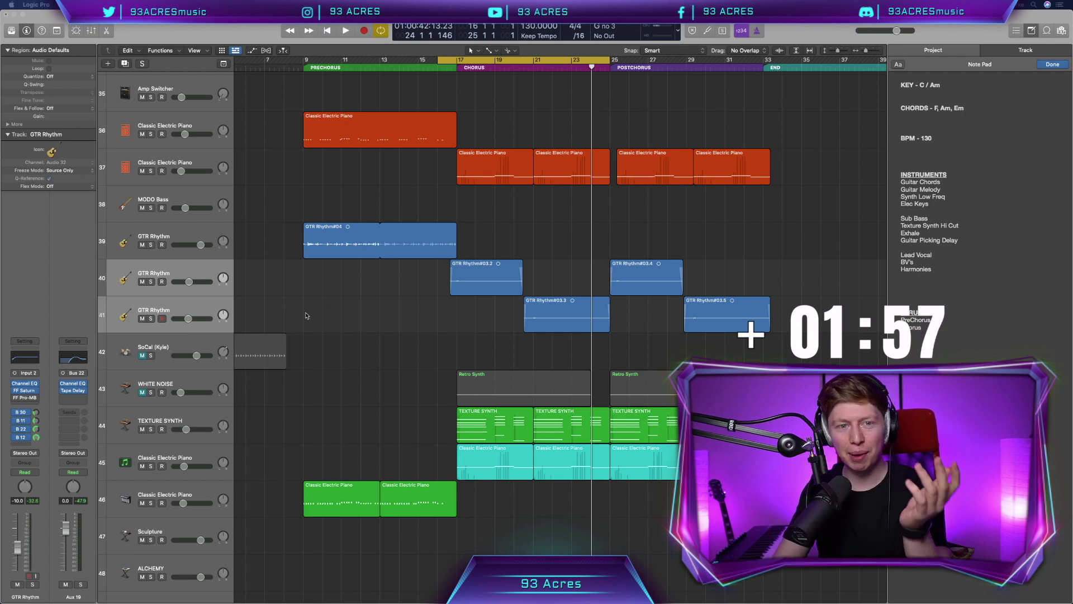
click(211, 269)
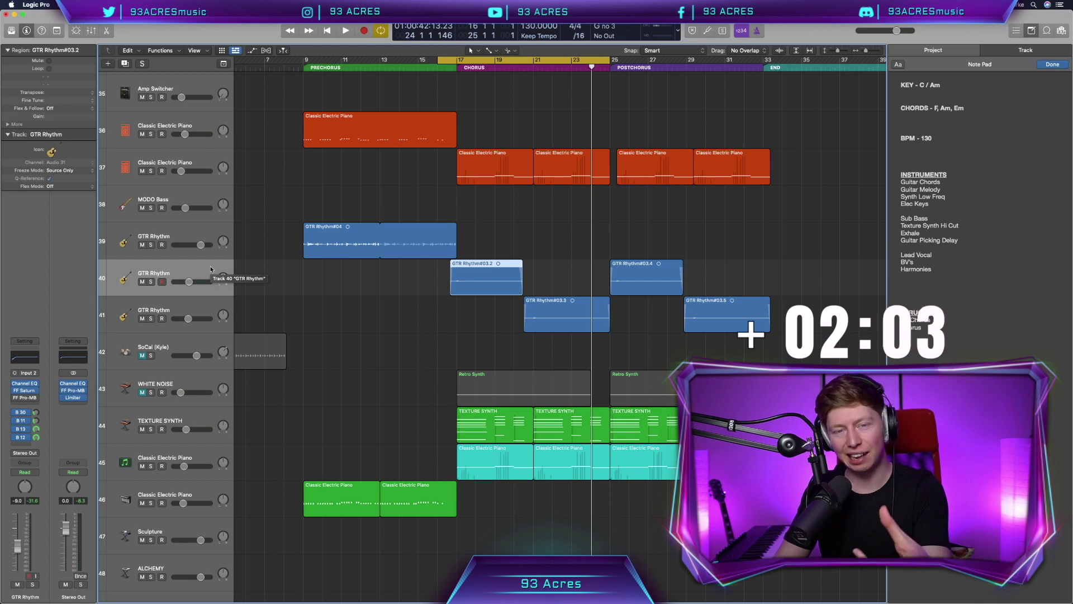
click(338, 318)
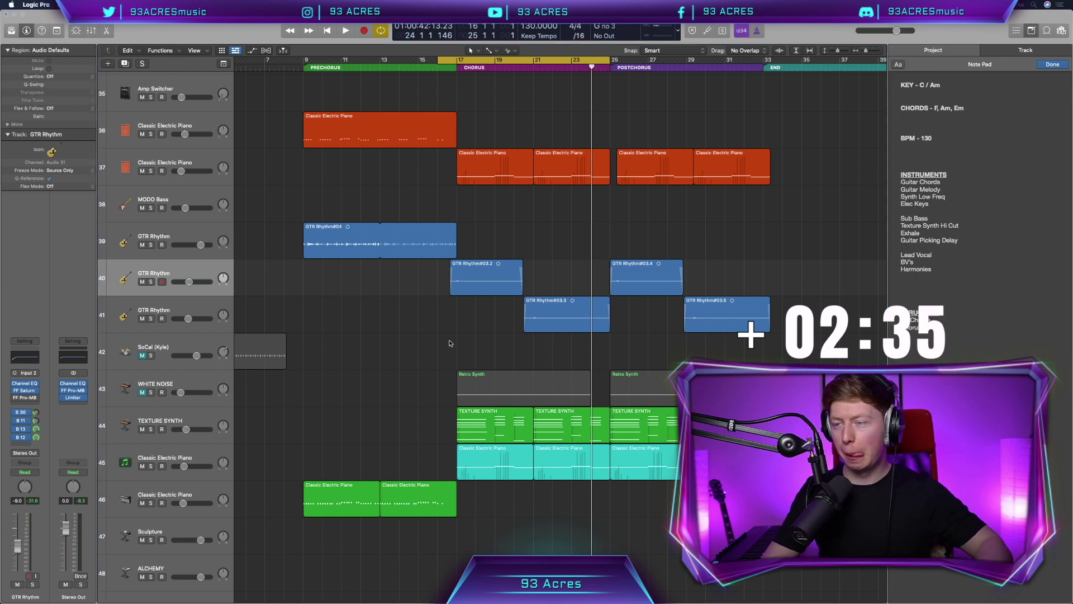
Extend the end of the cycle range to bar 35 and select the last Classic Electric Piano region on track 37
scroll(447, 341, right, 3)
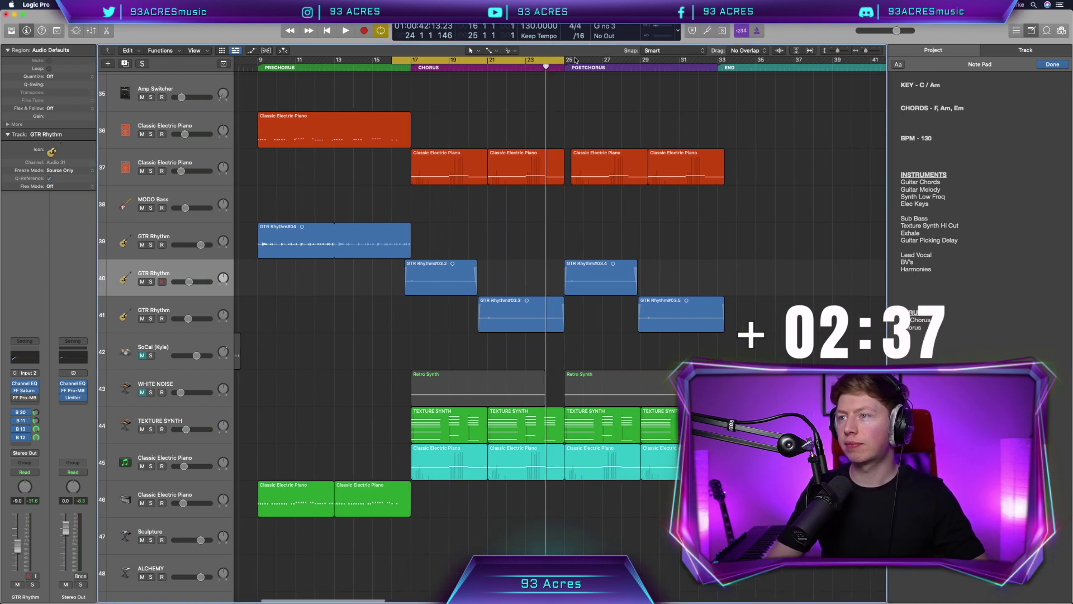
drag(564, 58, 756, 58)
click(708, 161)
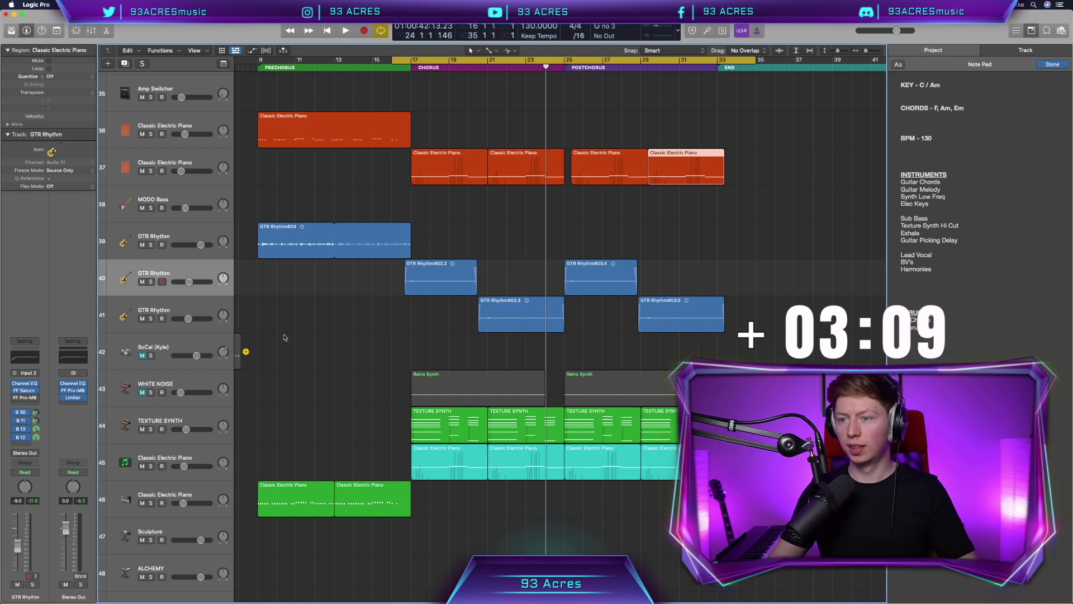
Expand the VOCALS track stack and set the cycle range from bar 8 to bar 36
click(246, 352)
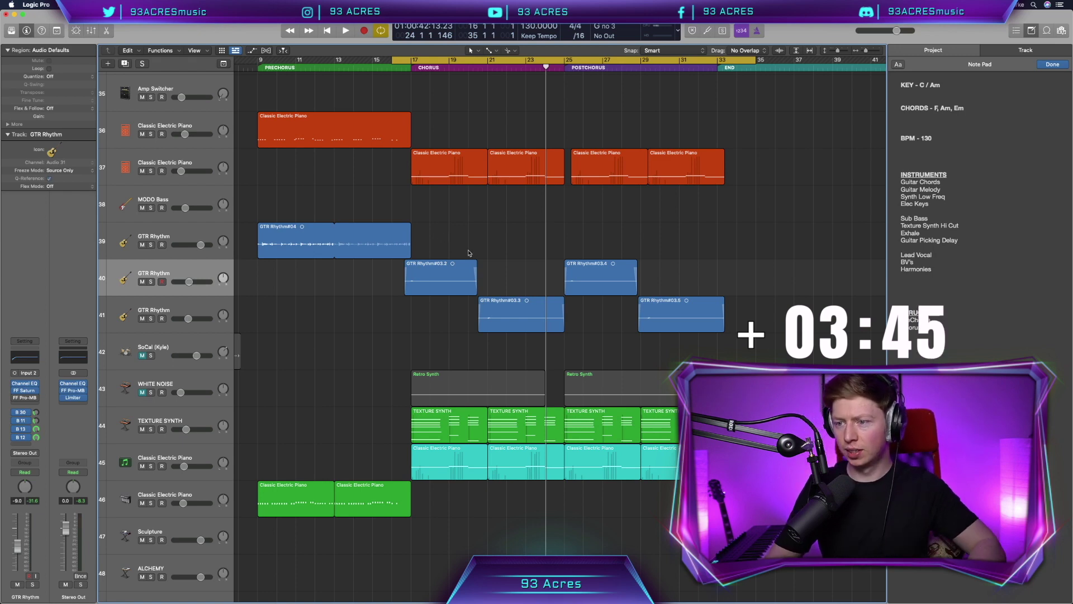
scroll(425, 486, down, 2)
scroll(425, 486, down, 10)
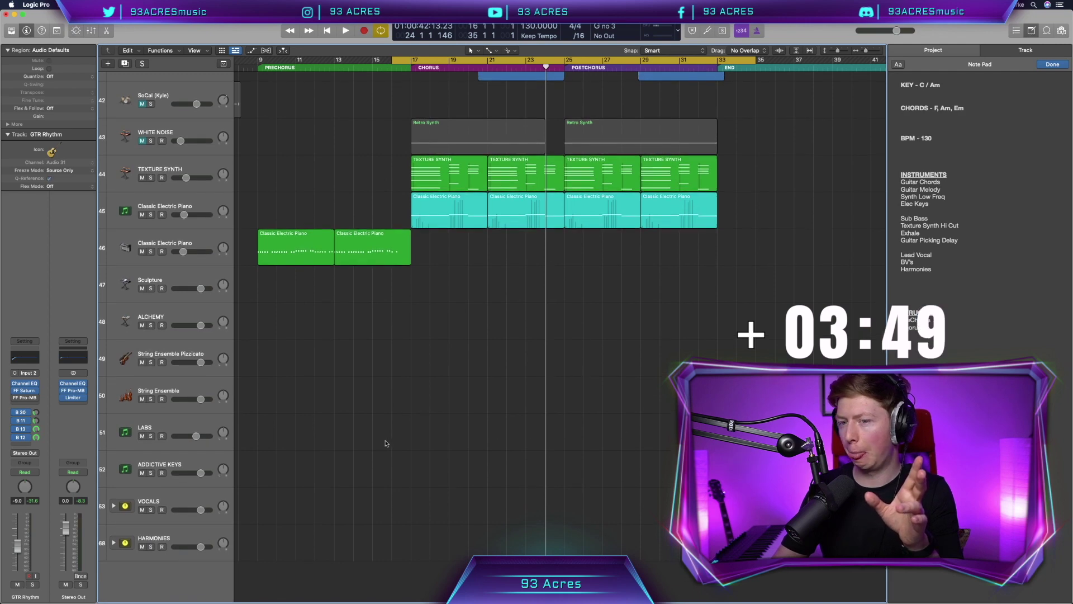
scroll(212, 499, up, 1)
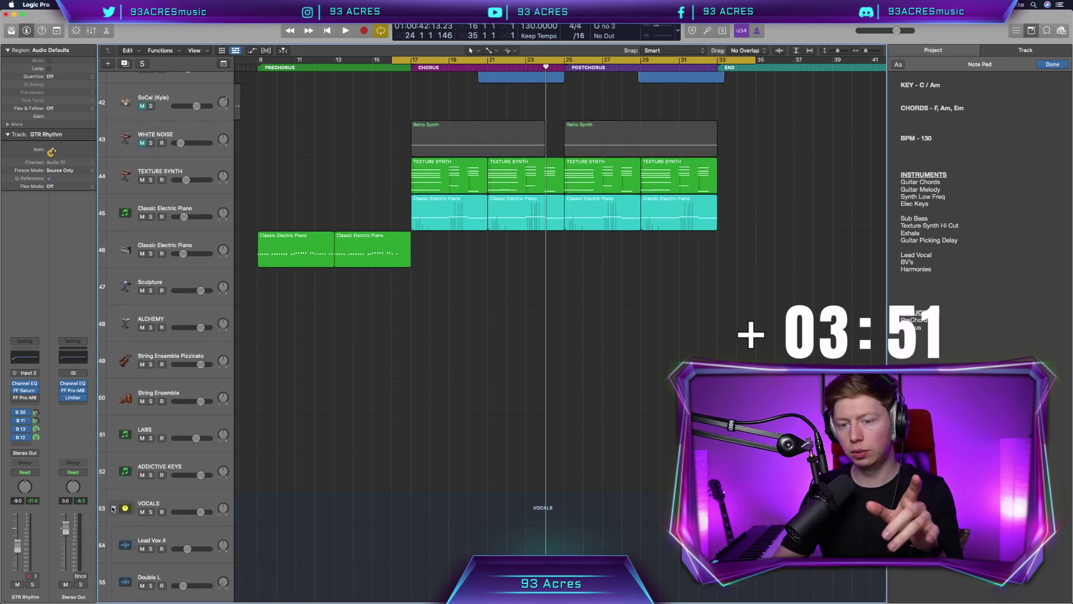
click(114, 508)
scroll(290, 464, down, 10)
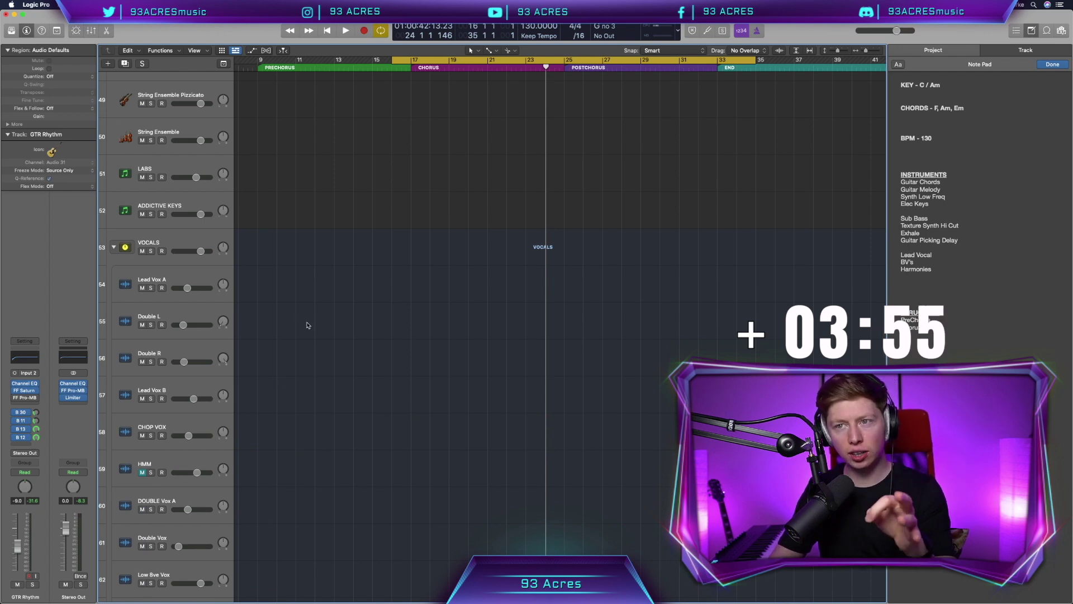
scroll(263, 65, left, 2)
drag(263, 65, 805, 62)
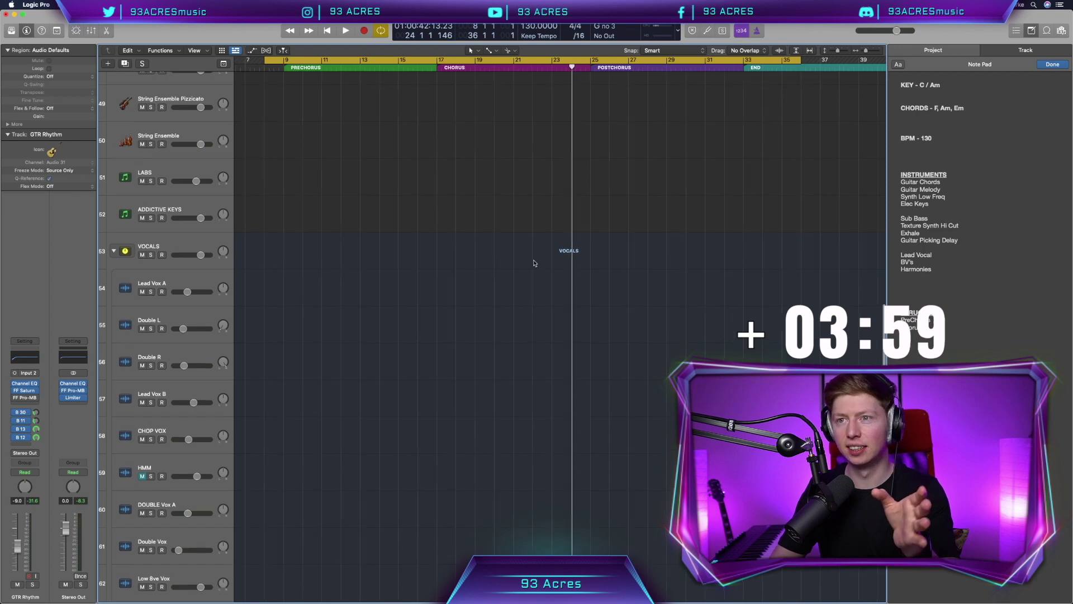
Record a vocal take on the DOUBLE Vox A track from bar 8 into the postchorus and stop recording
scroll(413, 285, left, 1)
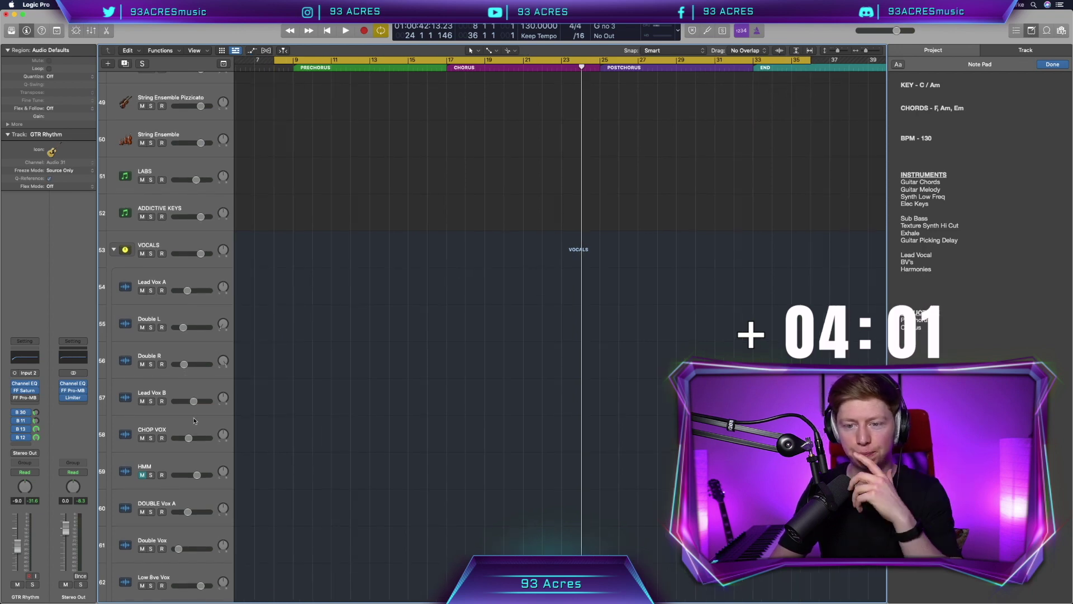
click(185, 497)
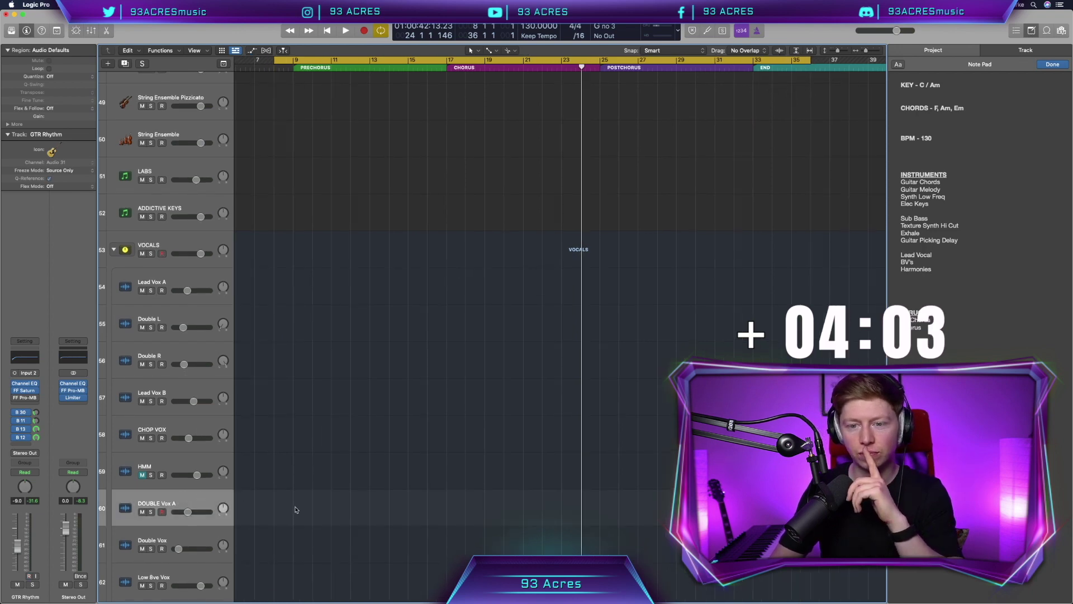
scroll(296, 509, down, 1)
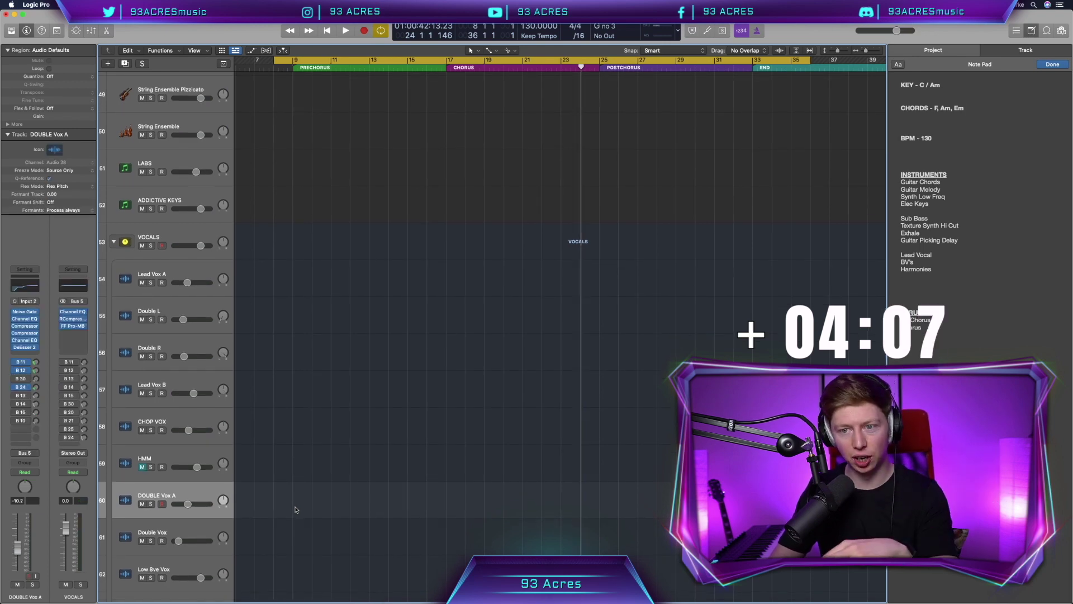
scroll(296, 509, left, 1)
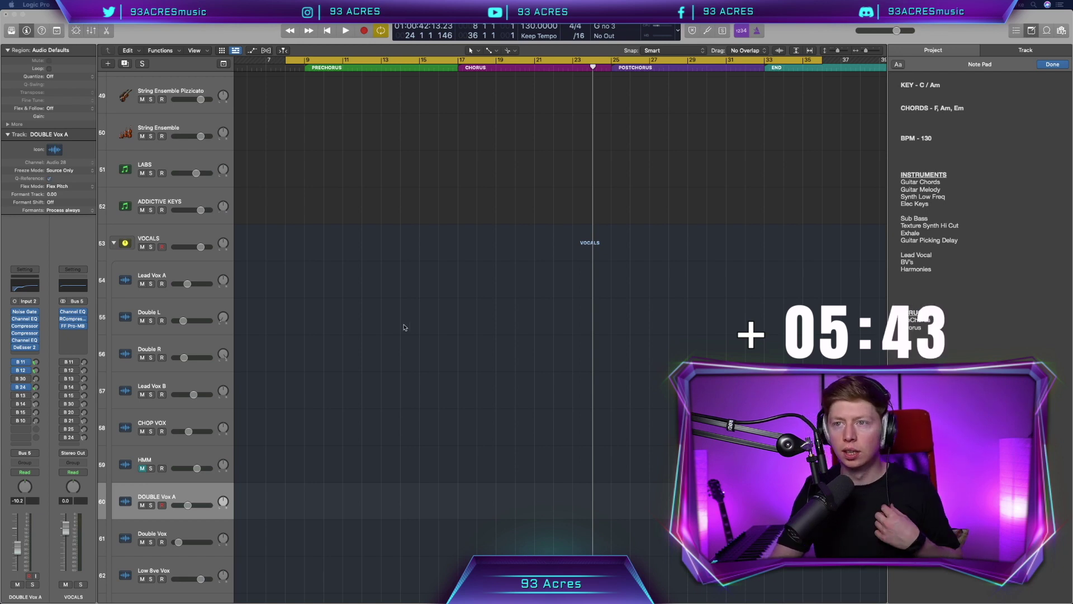
scroll(402, 328, left, 2)
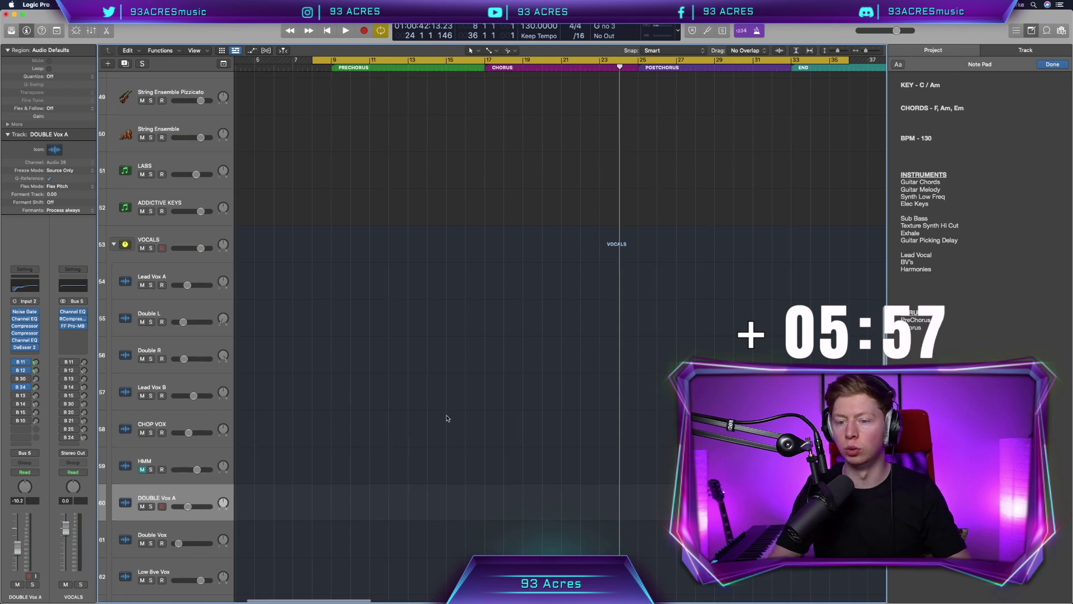
scroll(447, 418, down, 1)
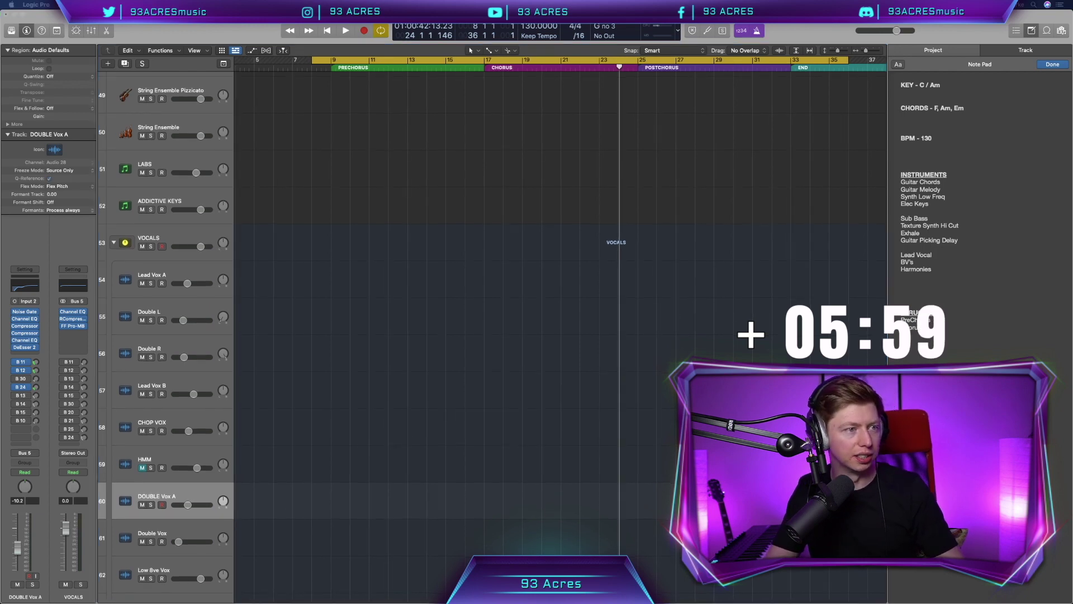
key(r)
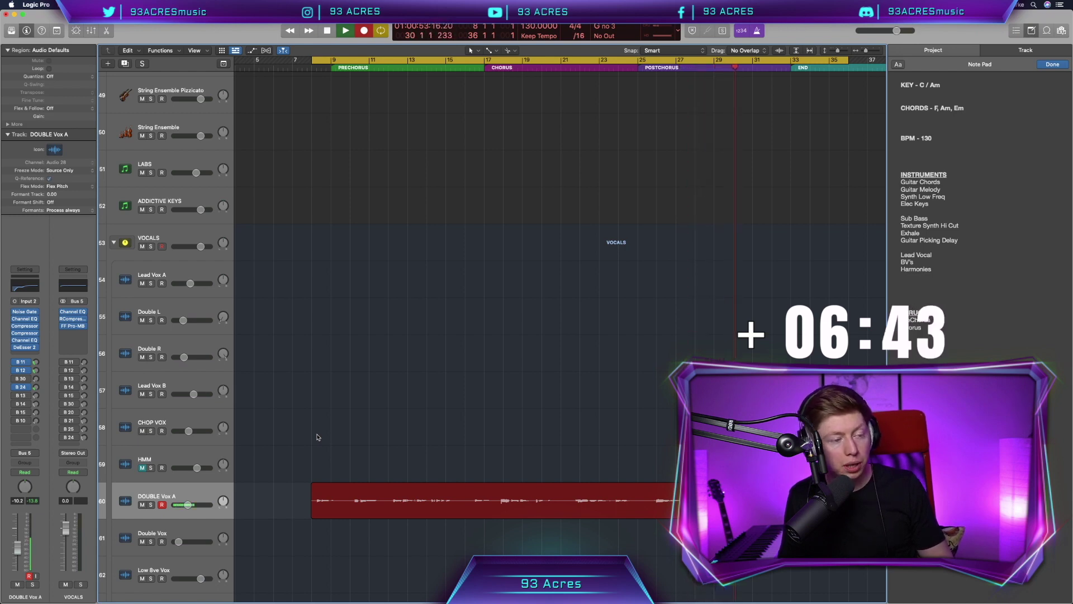
key(shift+r)
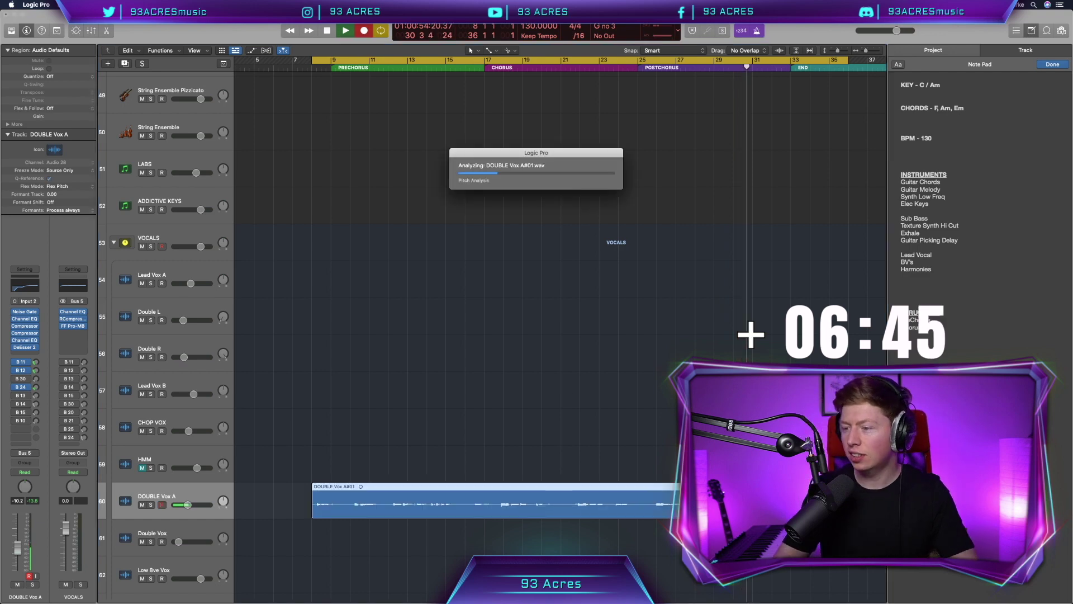
key(space)
Shift the postchorus regions of GTR Rhythm tracks 40 and 41 and Classic Electric Piano track 37 slightly earlier
scroll(698, 340, up, 15)
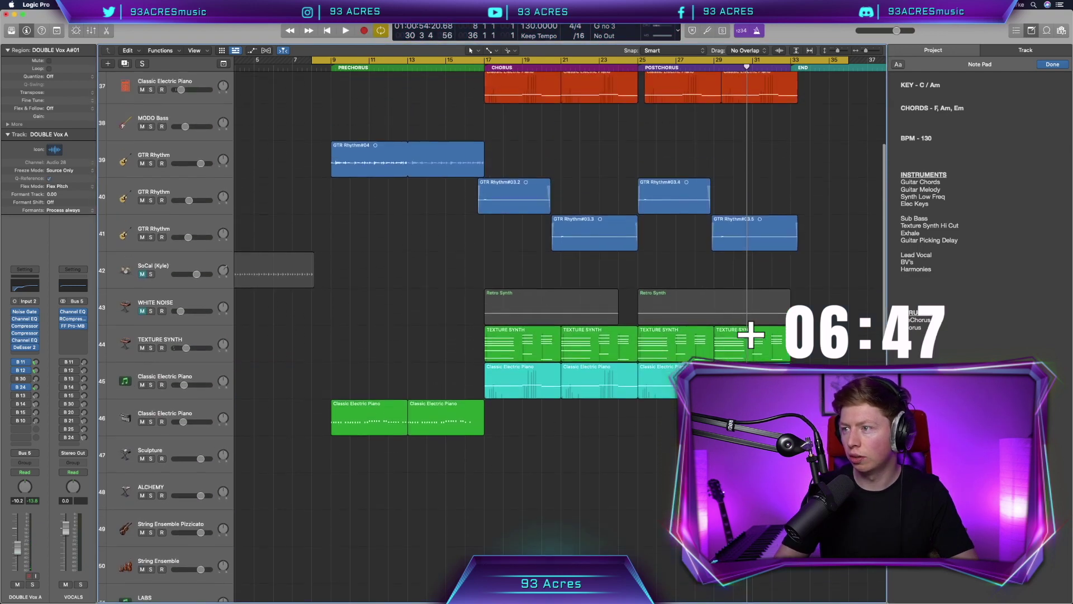
drag(721, 306, 641, 237)
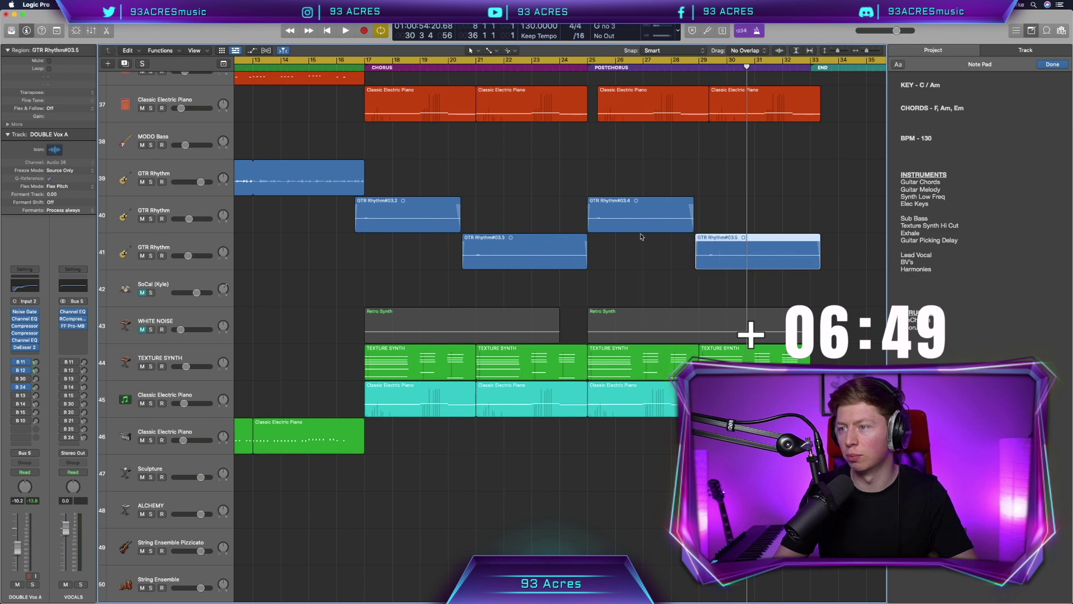
drag(742, 317, 615, 222)
click(204, 318)
scroll(691, 276, up, 5)
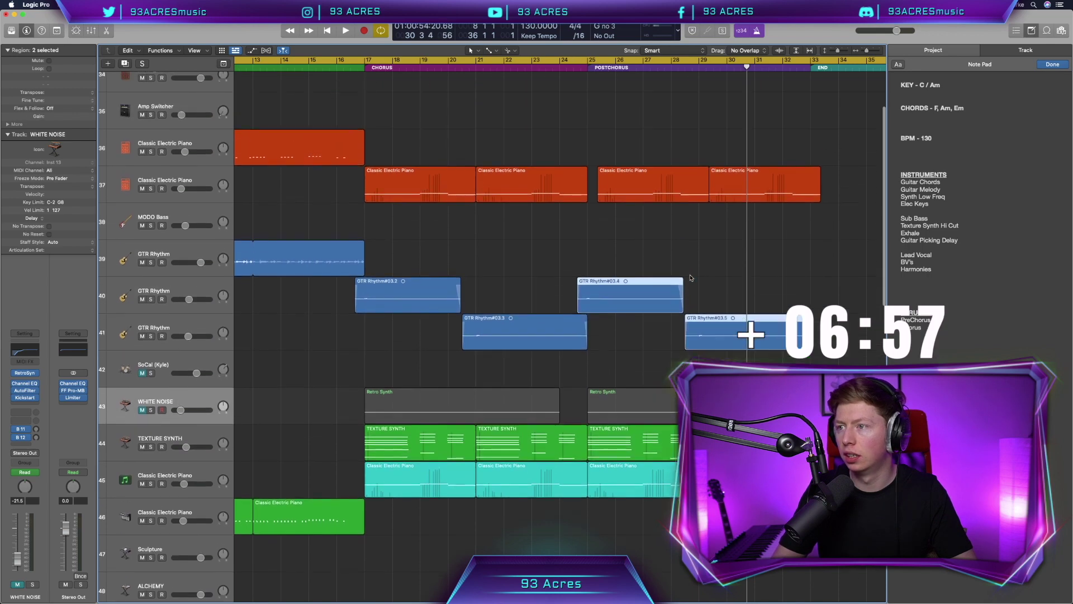
click(676, 267)
drag(657, 268, 647, 269)
Play the start of the recorded DOUBLE Vox A take and delete the take
scroll(619, 315, down, 15)
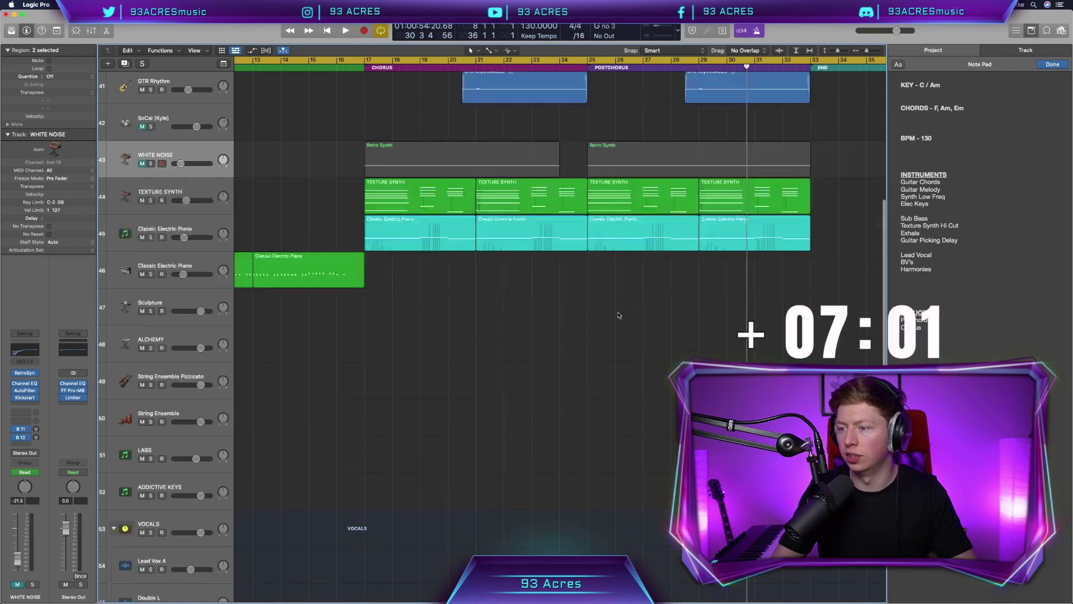
scroll(567, 428, down, 5)
click(359, 466)
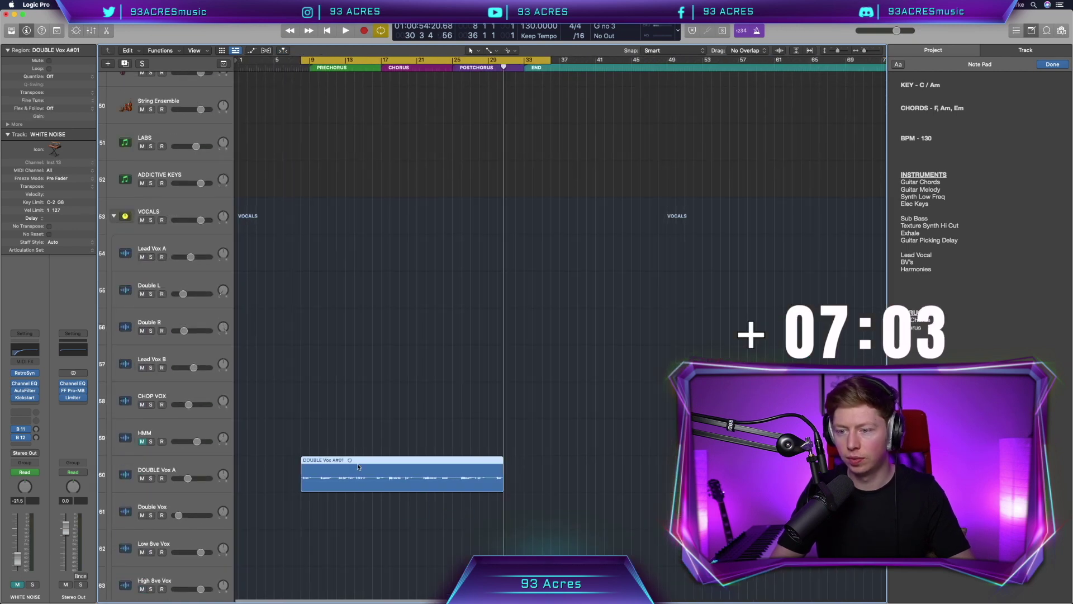
key(shift+Return)
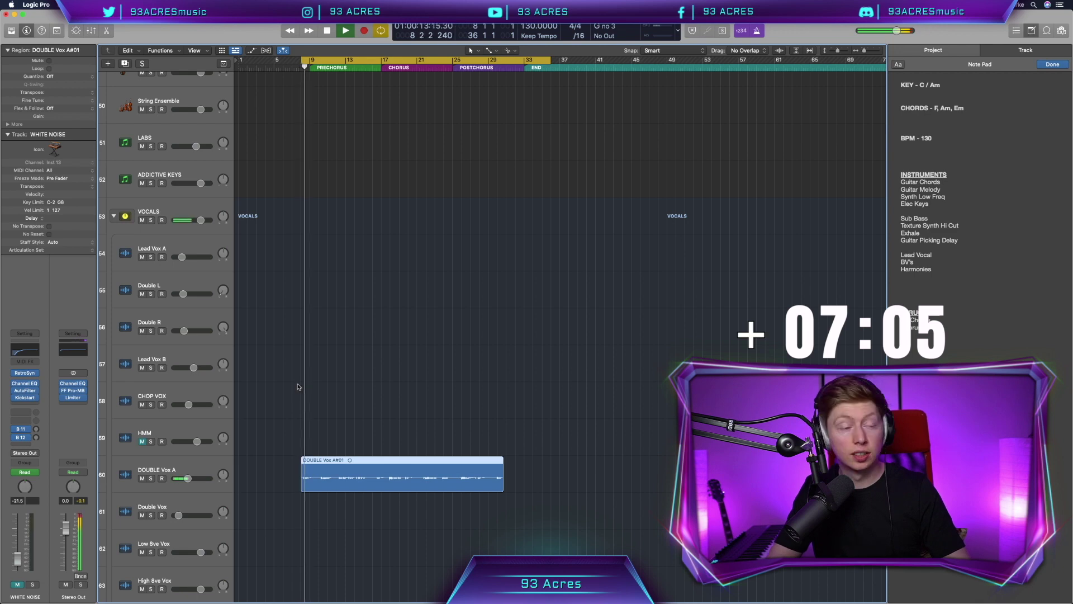
key(space)
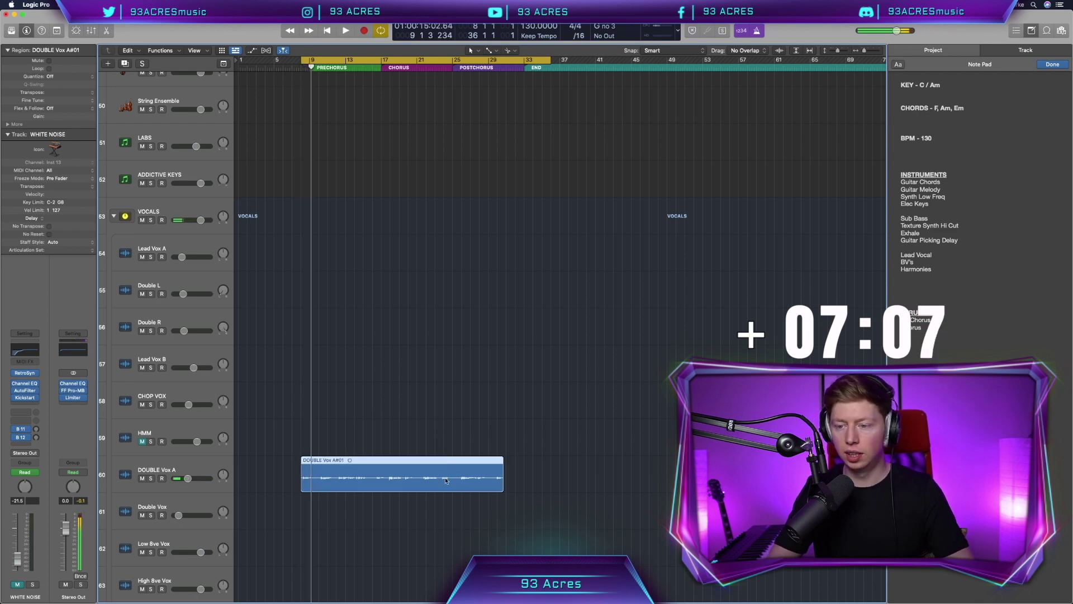
key(Delete)
key(Return)
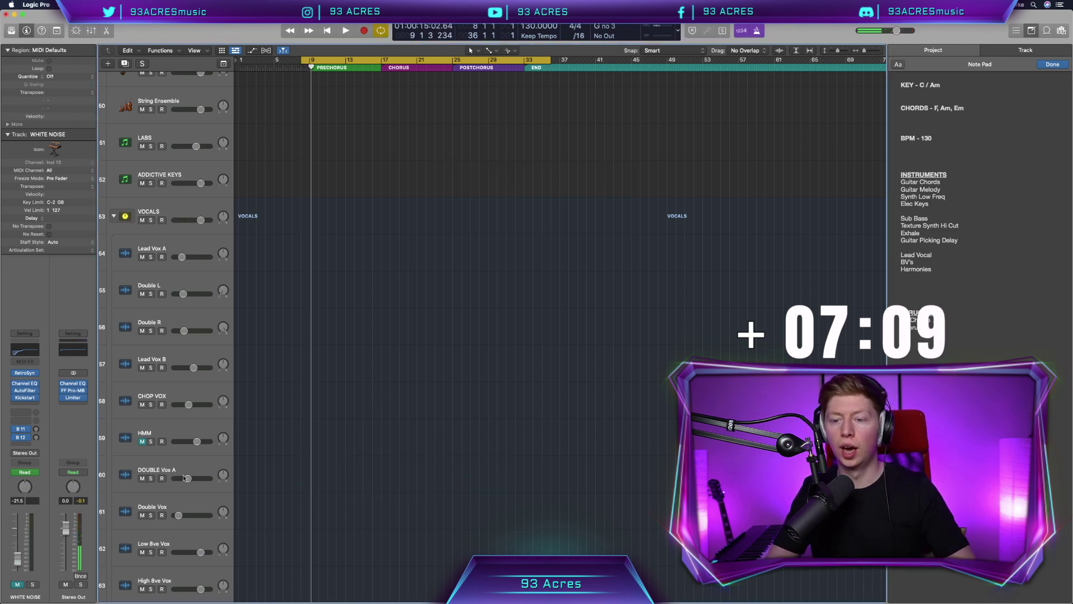
Record a new vocal take on DOUBLE Vox A from bar 8 to about bar 32
click(224, 474)
key(r)
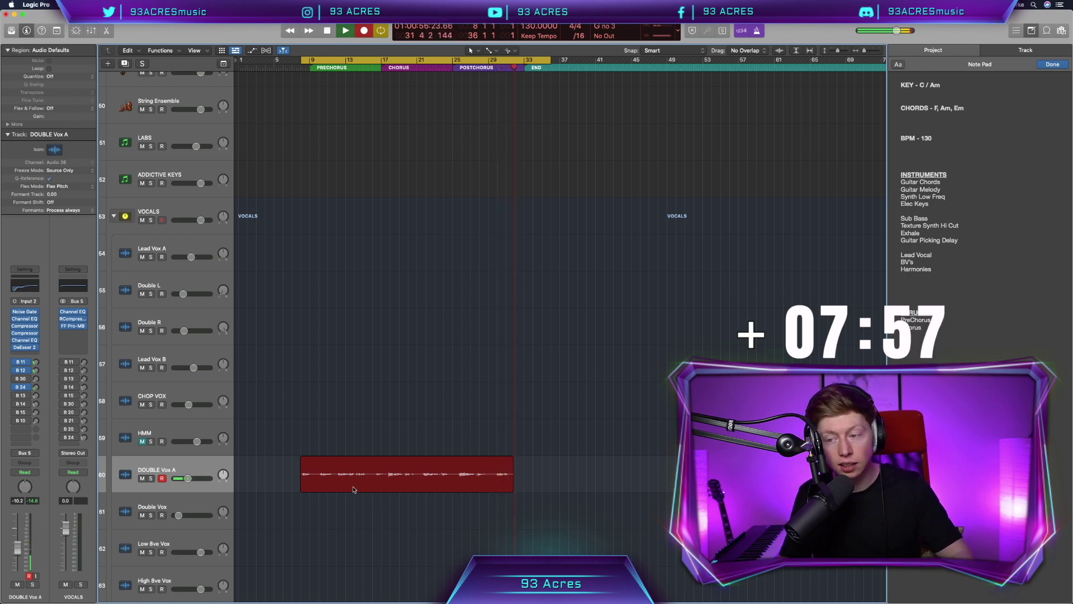
key(space)
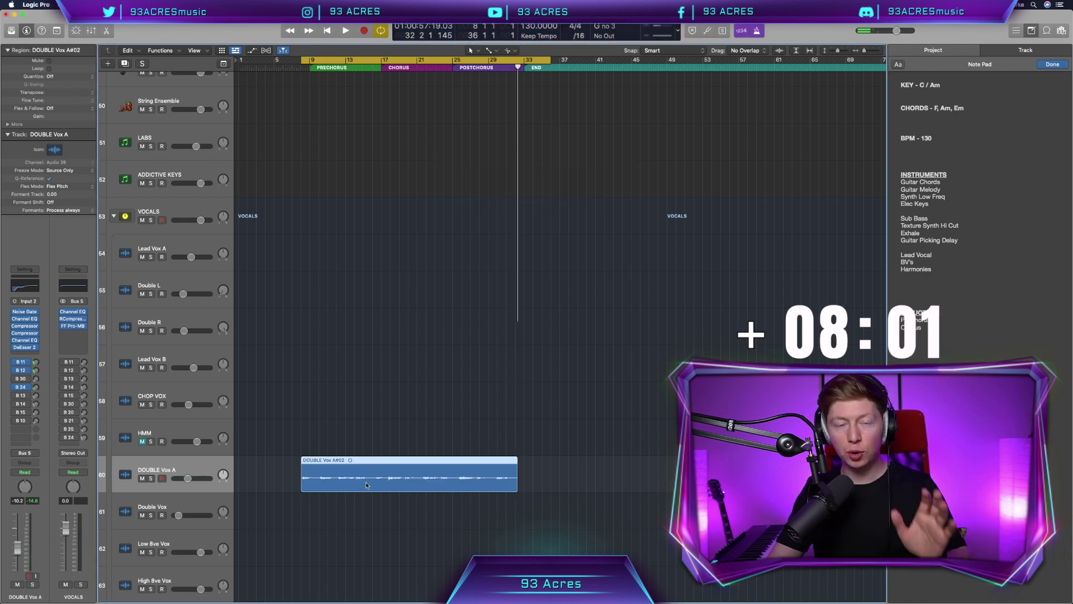
Open the new DOUBLE Vox A take in the Flex Pitch editor and turn on Flex & Follow for it
double_click(368, 486)
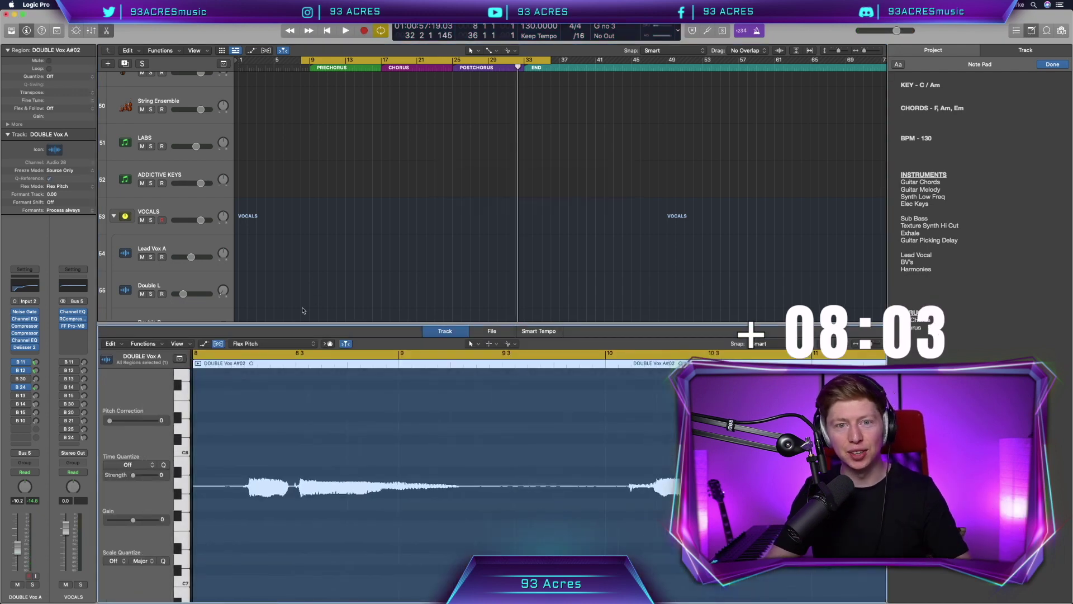
click(299, 343)
click(299, 344)
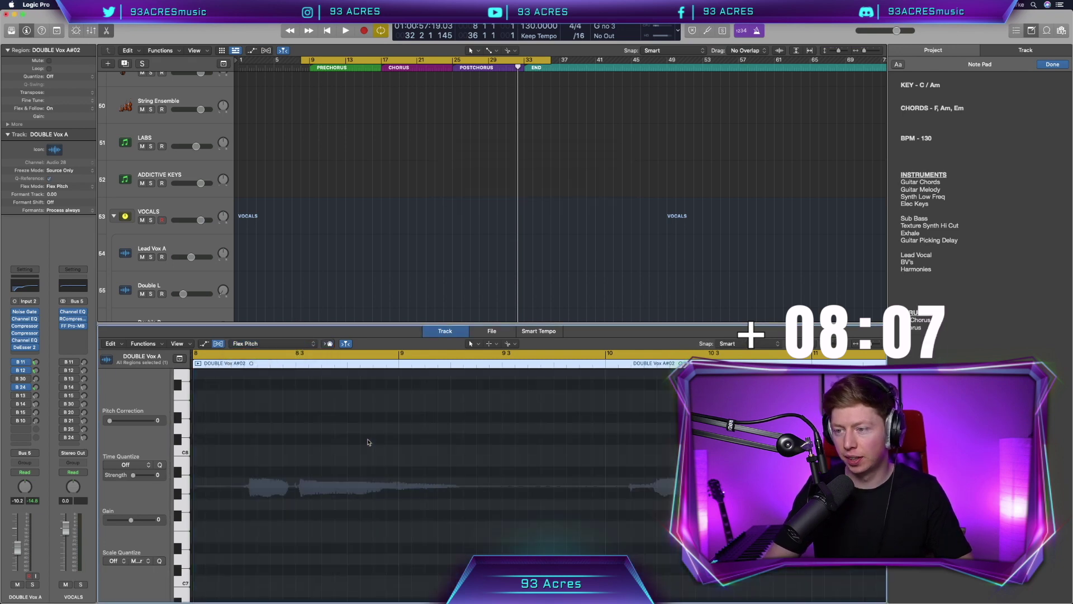
scroll(368, 442, up, 6)
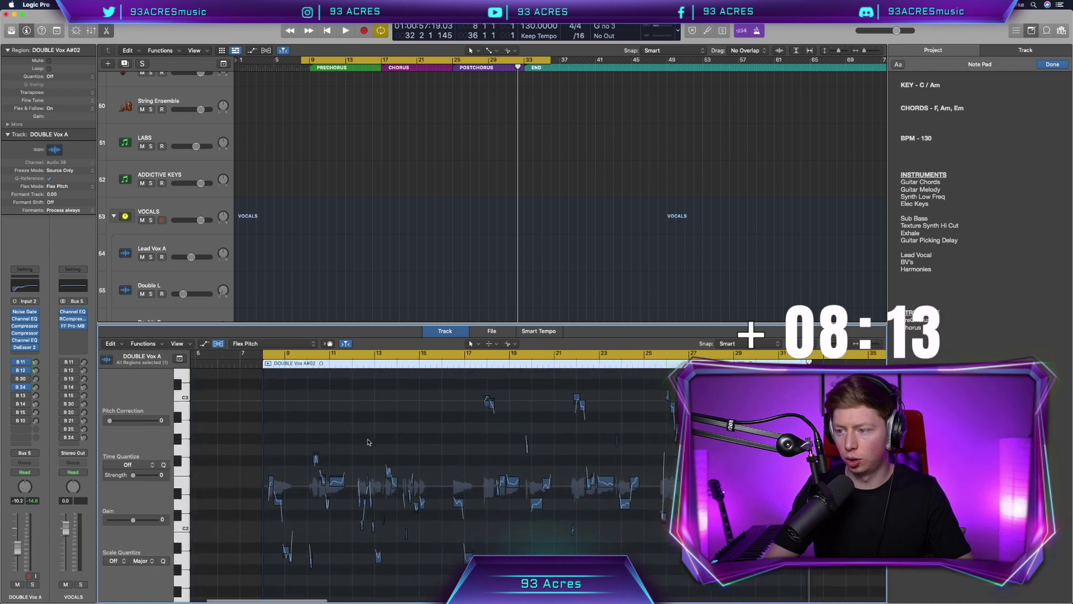
Scale-quantize all notes of the vocal take to C Major and set their Pitch Correction to 100
drag(723, 587, 217, 378)
click(143, 562)
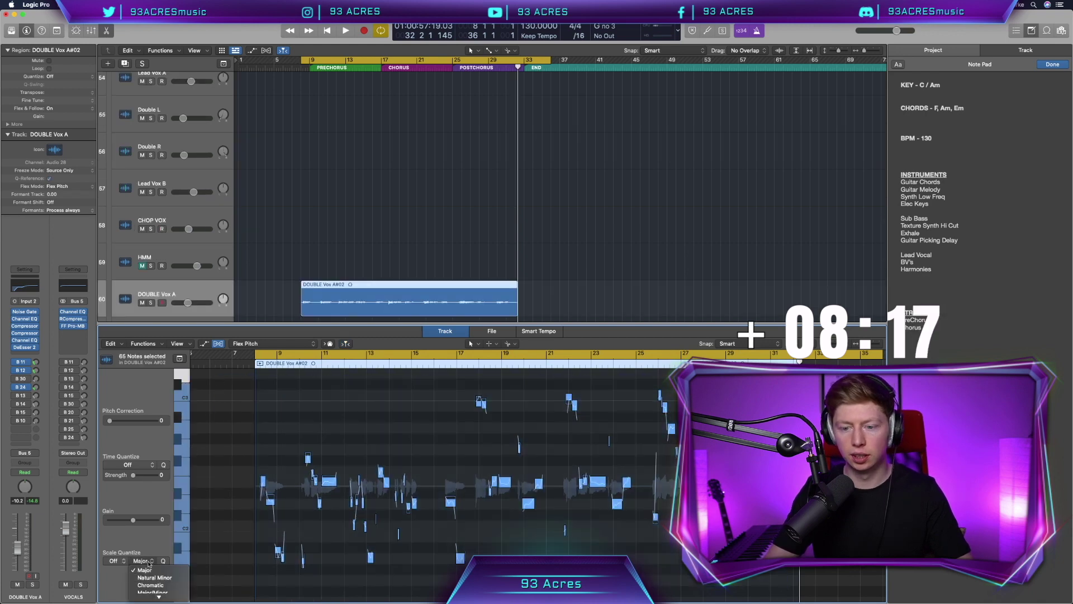
click(125, 562)
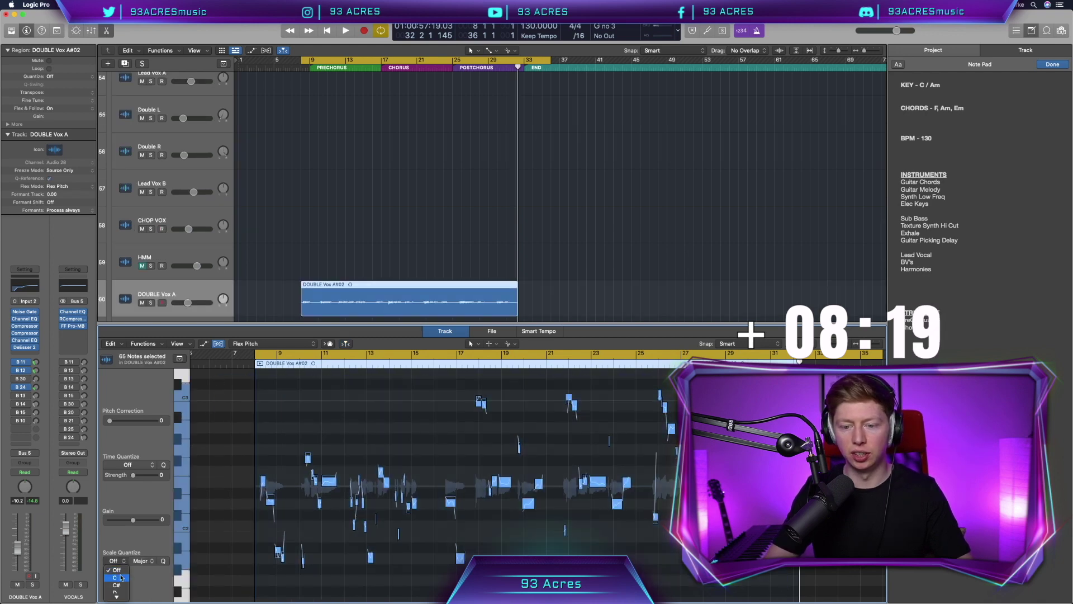
key(Return)
click(163, 561)
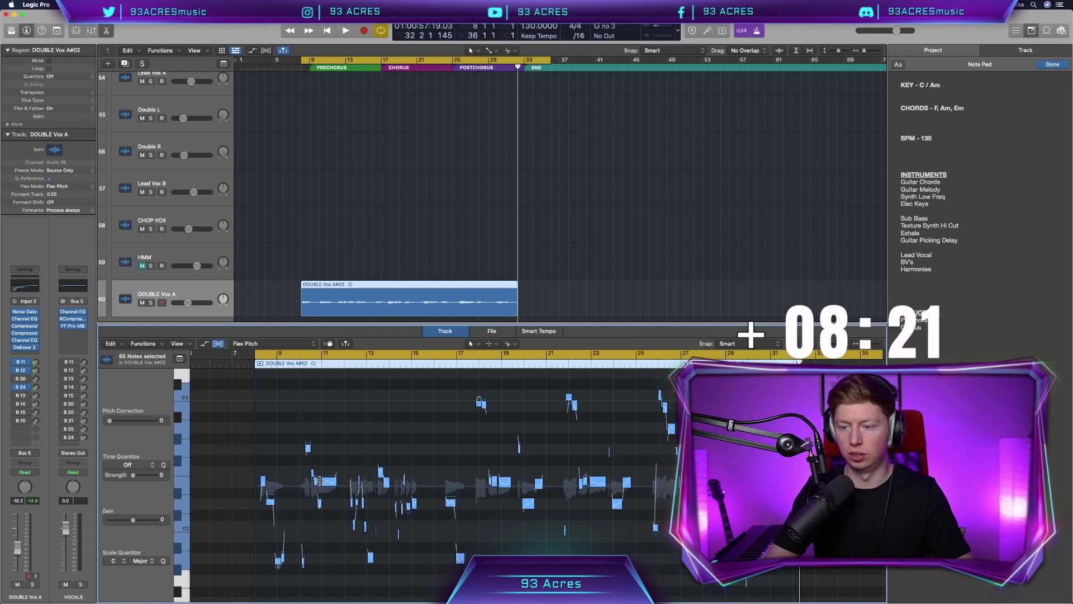
key(ctrl+q)
Play the vocal take, lower the note at bar 9 by one semitone, and replay the passage
key(space)
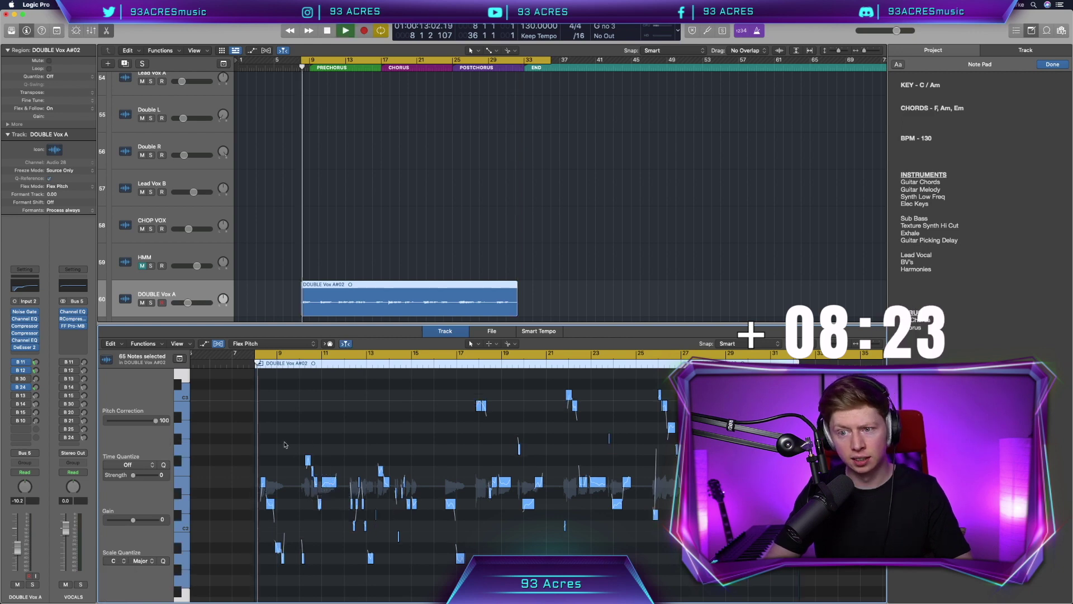
scroll(305, 472, up, 3)
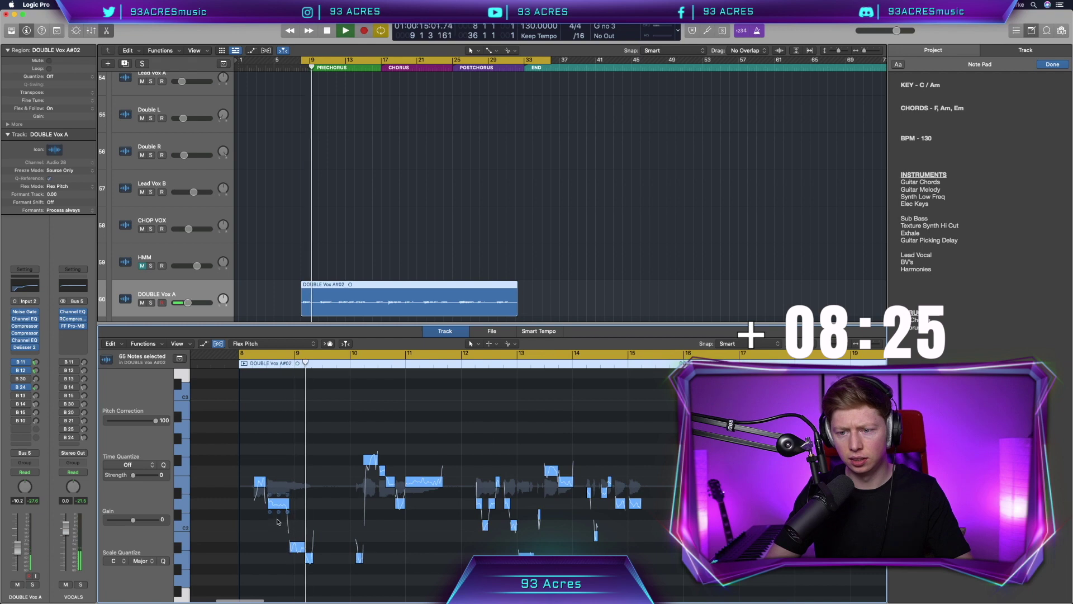
key(space)
drag(296, 547, 296, 556)
click(279, 356)
key(space)
Raise the high vocal note just after bar 10 by one semitone and replay it
scroll(363, 476, right, 2)
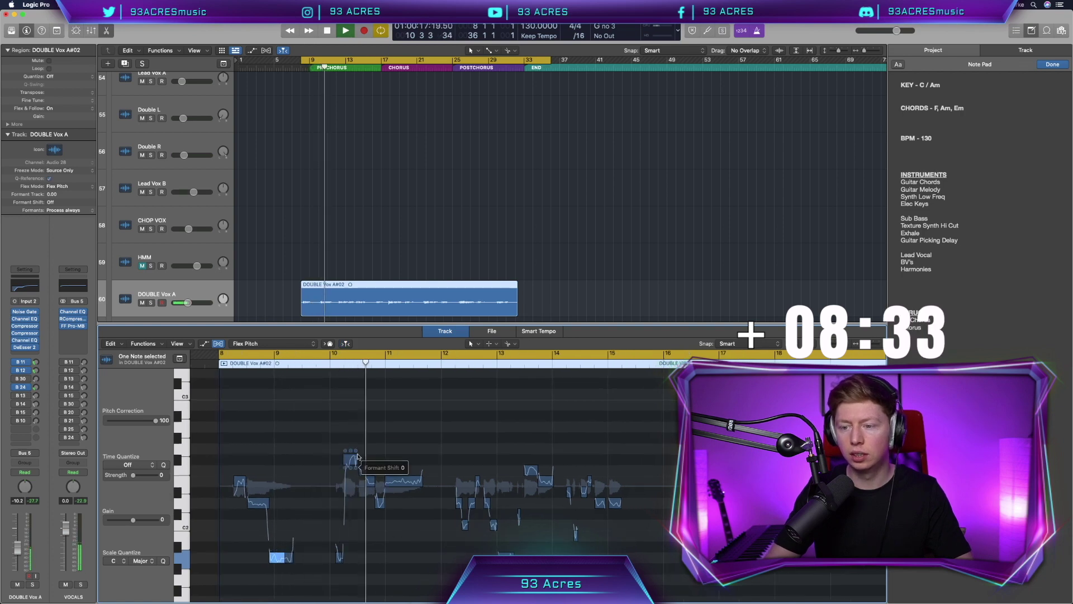
drag(354, 458, 351, 448)
click(336, 364)
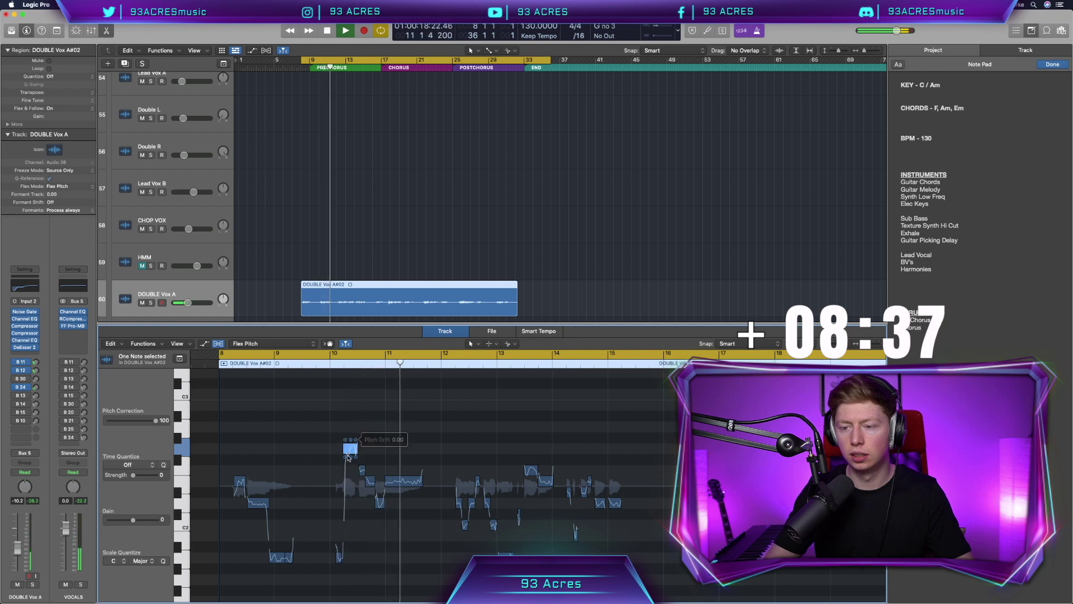
Listen up to bar 15, stop playback, and lower the two short vocal notes after bar 14 by one semitone
scroll(352, 469, right, 2)
scroll(352, 469, right, 4)
scroll(352, 468, right, 3)
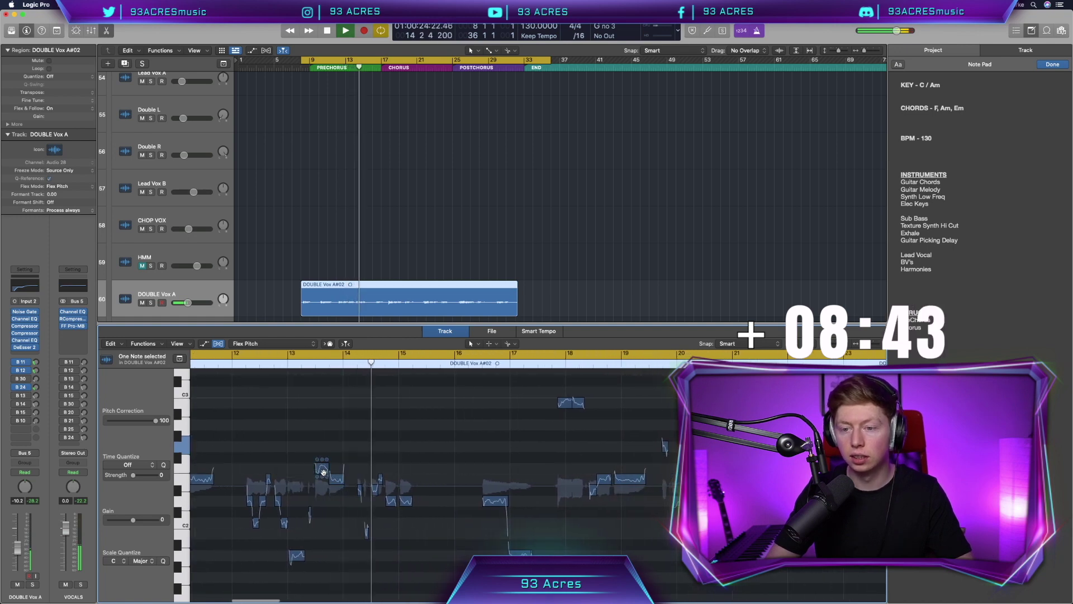
scroll(324, 473, up, 3)
key(space)
drag(403, 513, 334, 512)
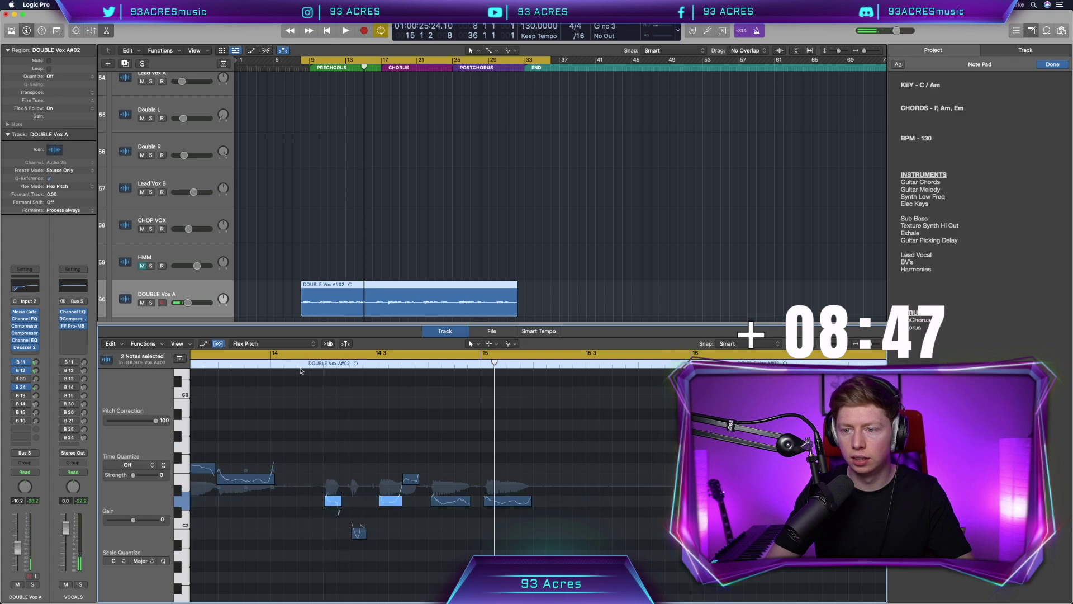
Select all notes of the DOUBLE Vox A take and set their time quantization to 1/16 Note
key(space)
scroll(665, 497, down, 4)
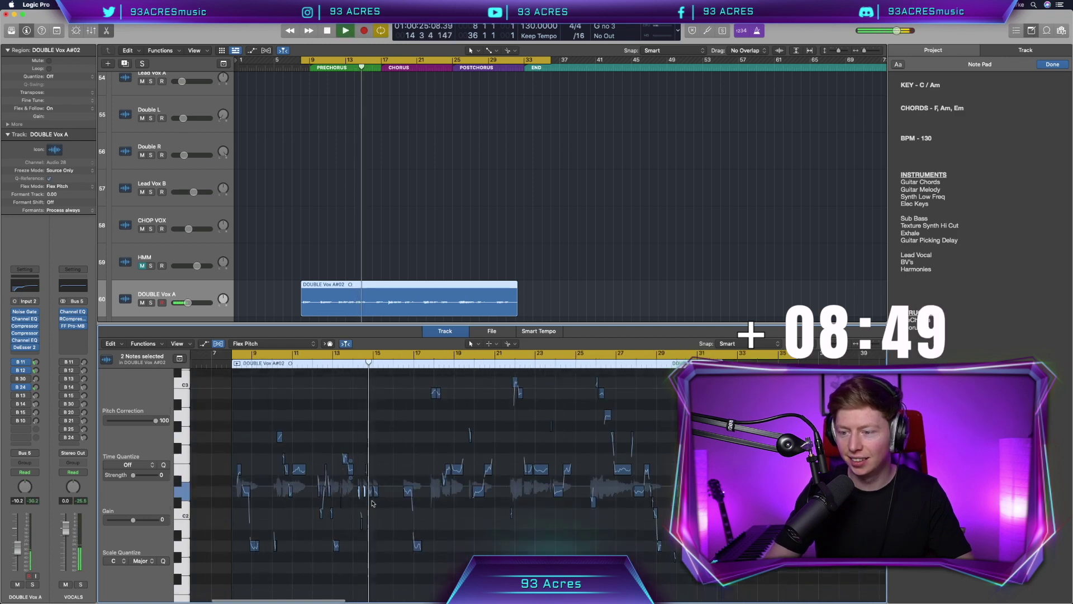
key(super+a)
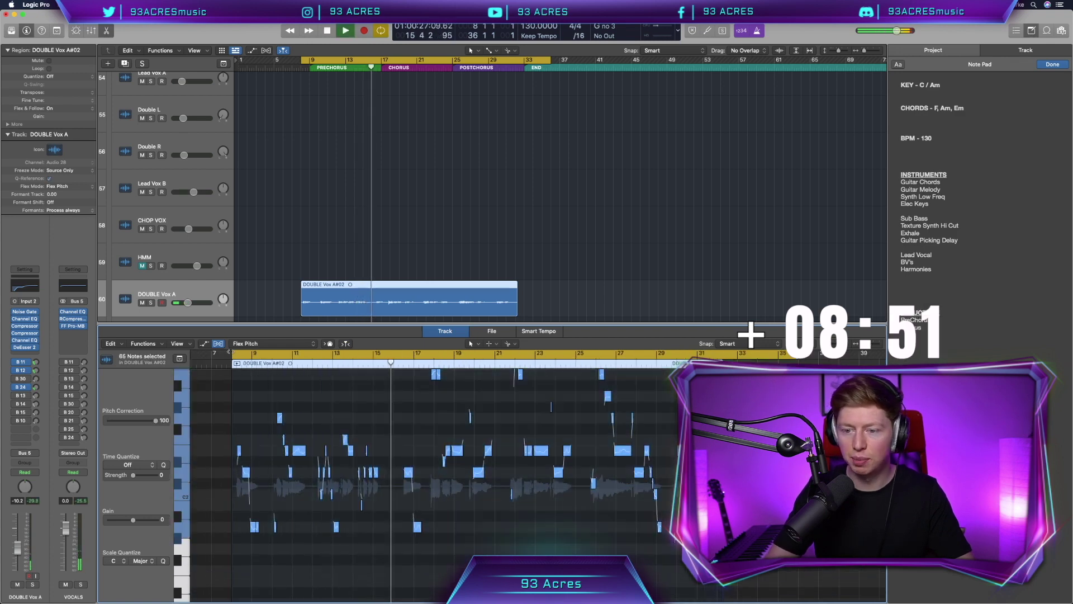
click(129, 465)
click(128, 515)
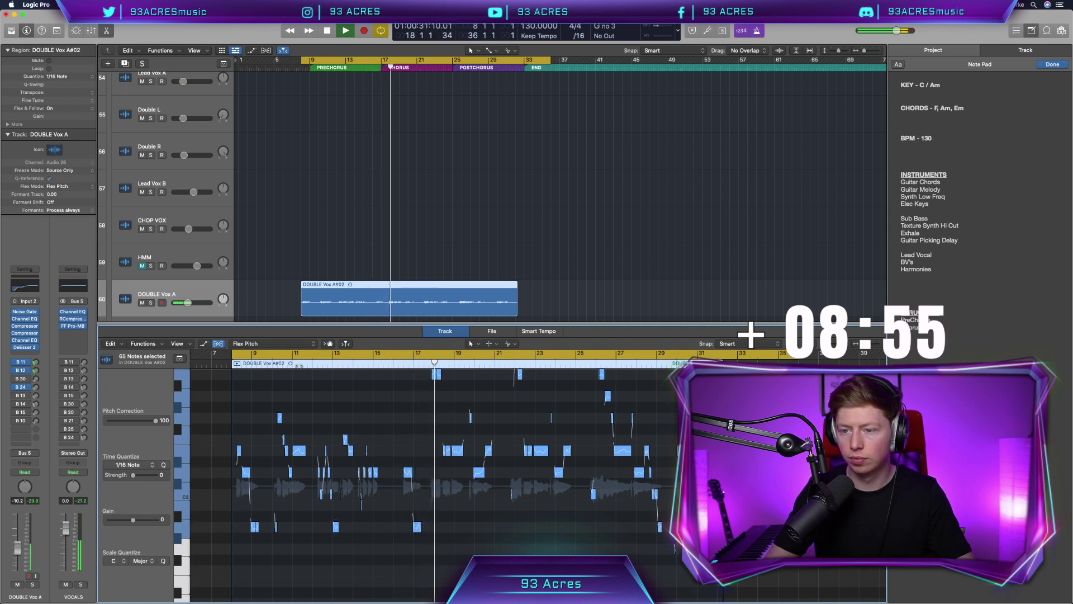
Set the first high vocal note at bar 18 to C3 and the second one semitone lower, and replay the passage
key(space)
scroll(444, 453, up, 5)
drag(456, 429, 418, 381)
double_click(427, 384)
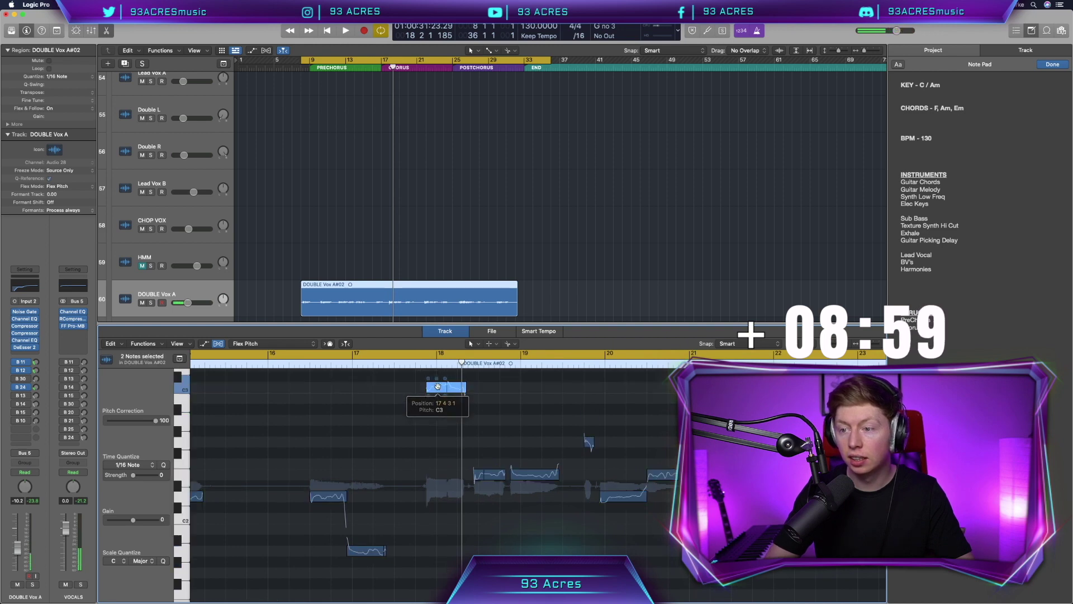
click(456, 390)
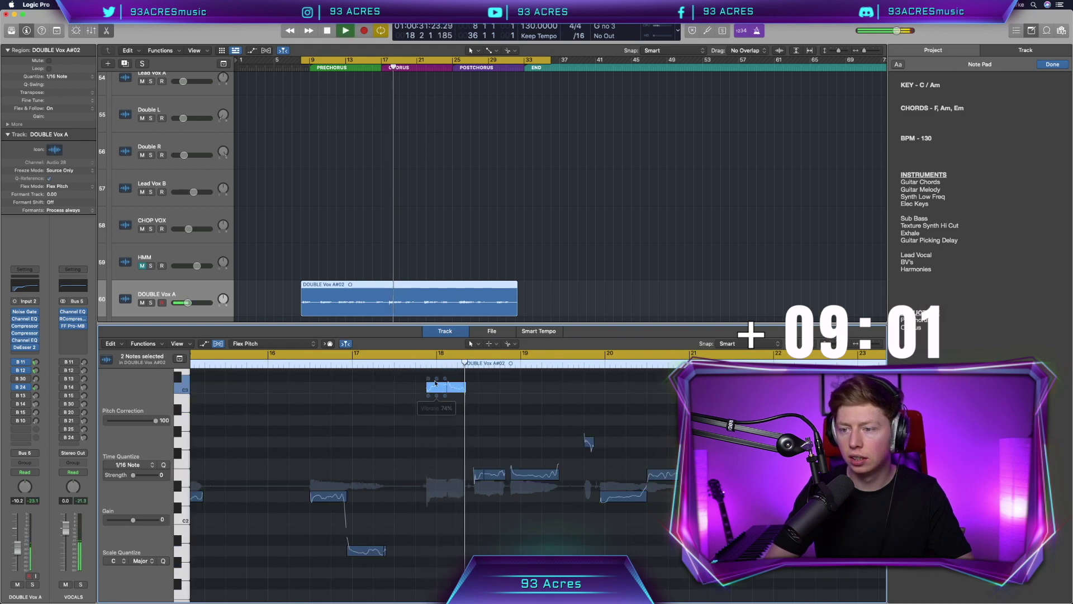
click(459, 399)
drag(457, 391, 440, 398)
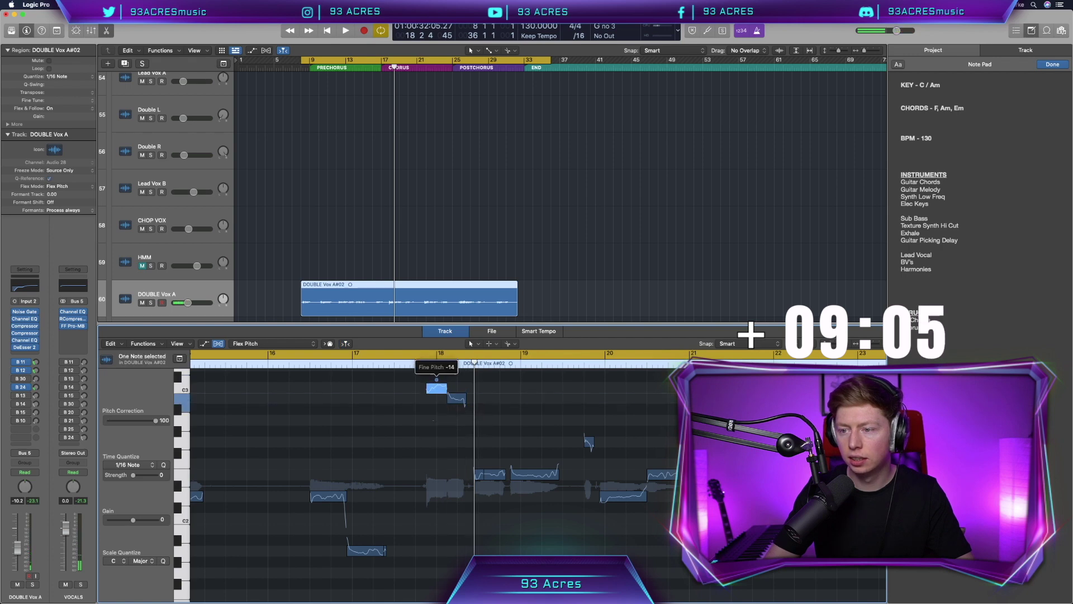
key(space)
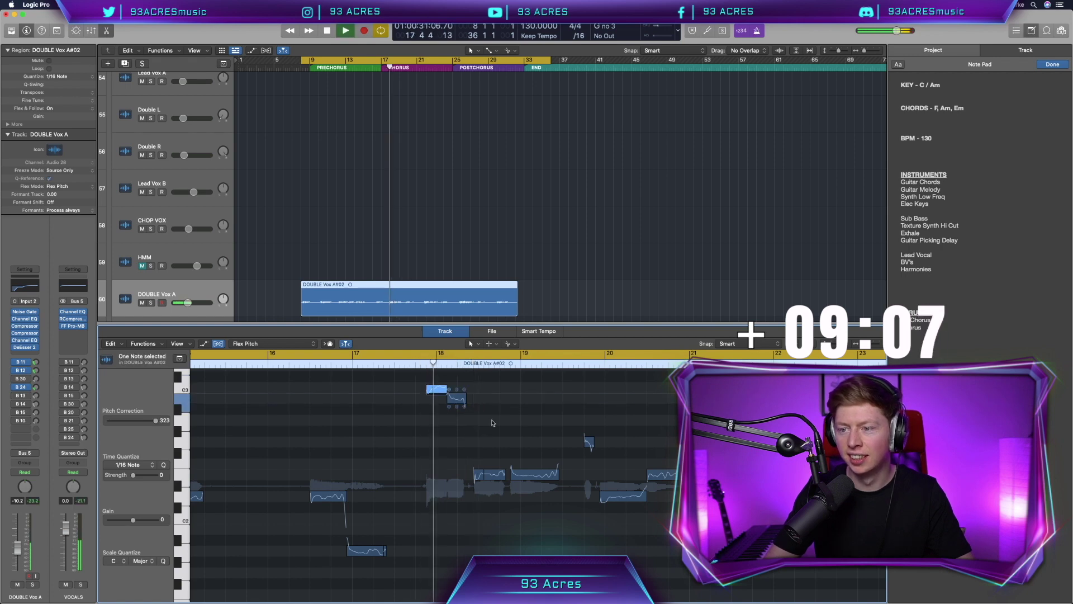
click(459, 400)
key(space)
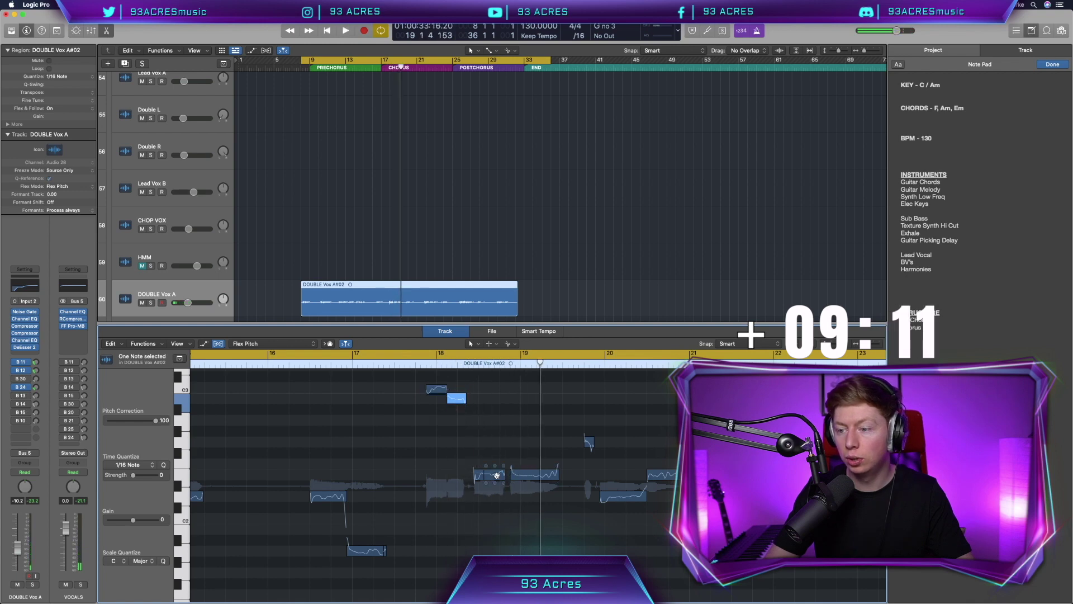
Split off the end of the vocal notes before bars 19 and 23 and raise each end piece by one semitone
mouse_move(496, 485)
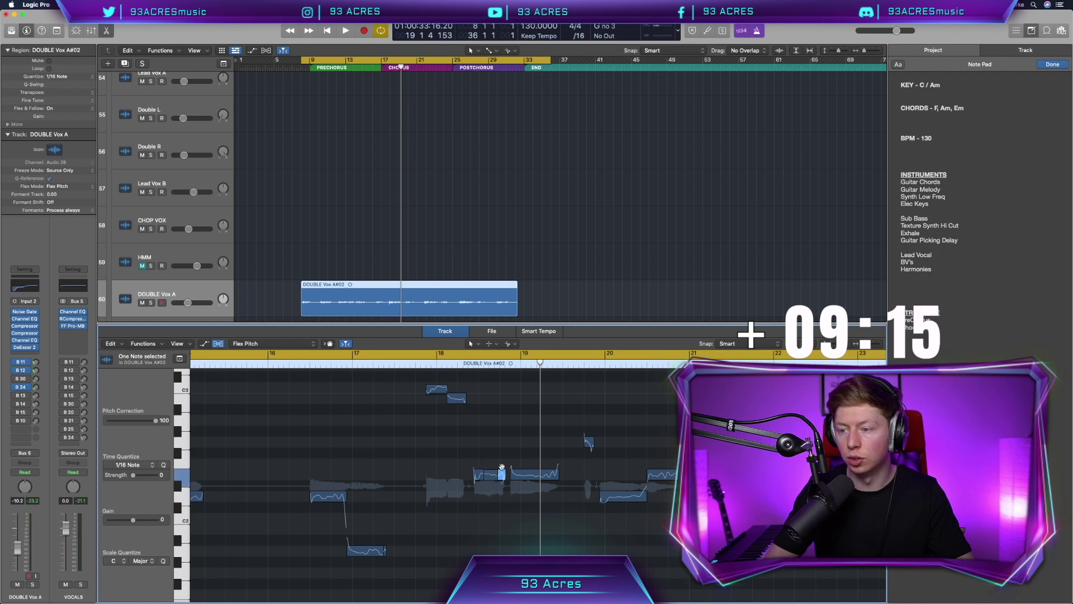
drag(502, 468, 502, 460)
key(space)
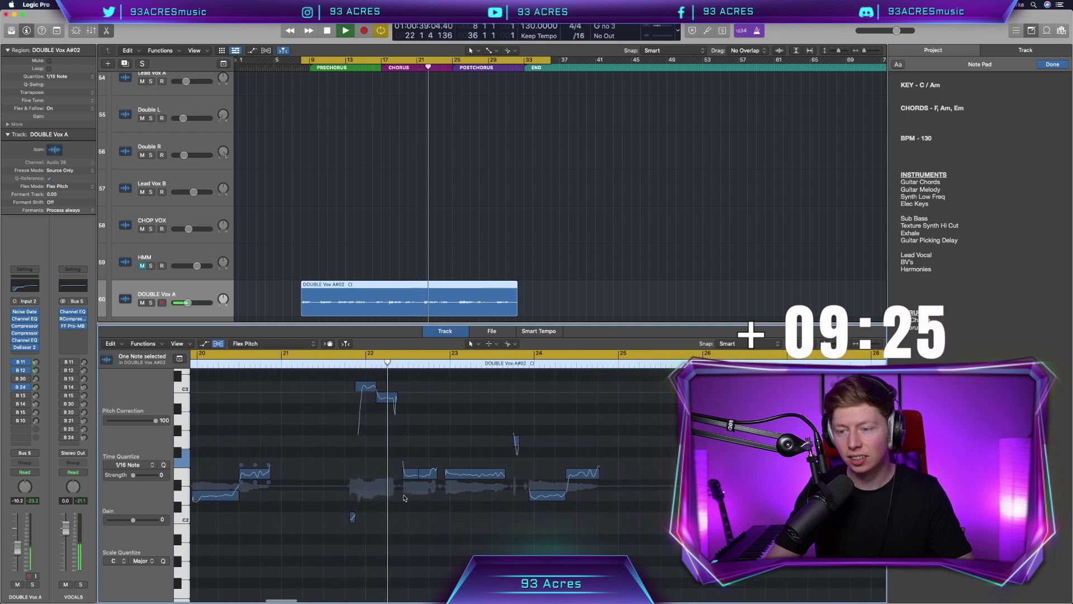
drag(430, 473, 433, 465)
click(425, 475)
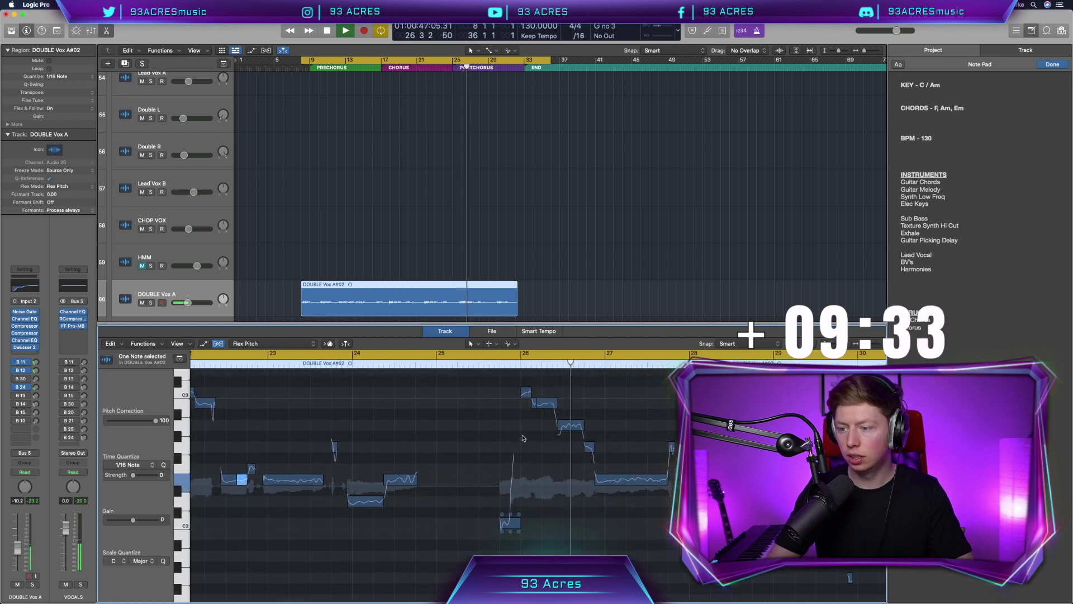
Raise the end part of the low vocal note just before bar 26 to A2, listen to it, and close the editor
drag(510, 523, 571, 438)
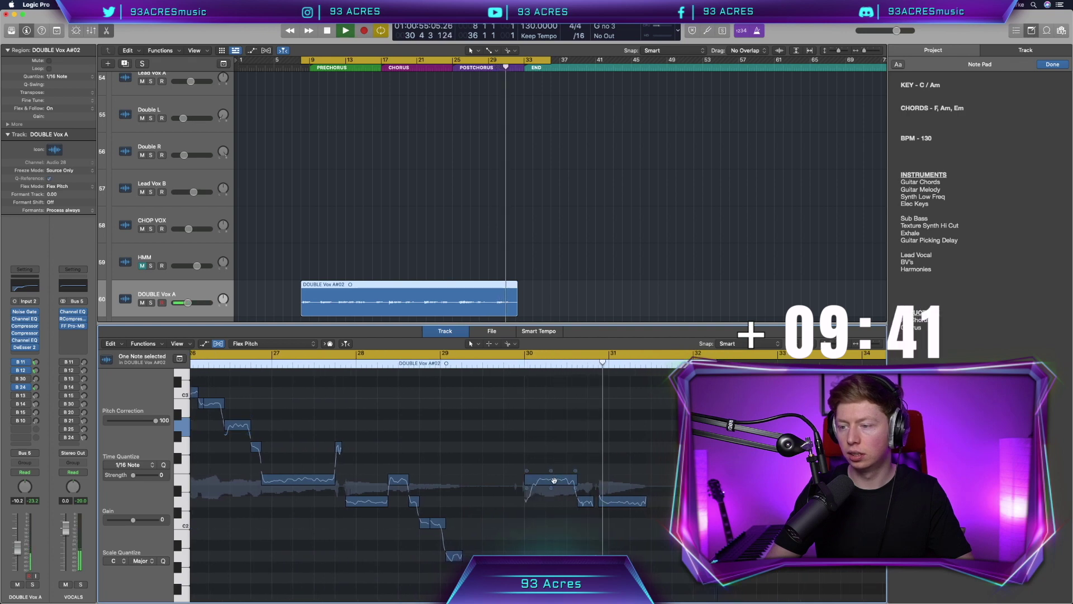
scroll(391, 464, left, 5)
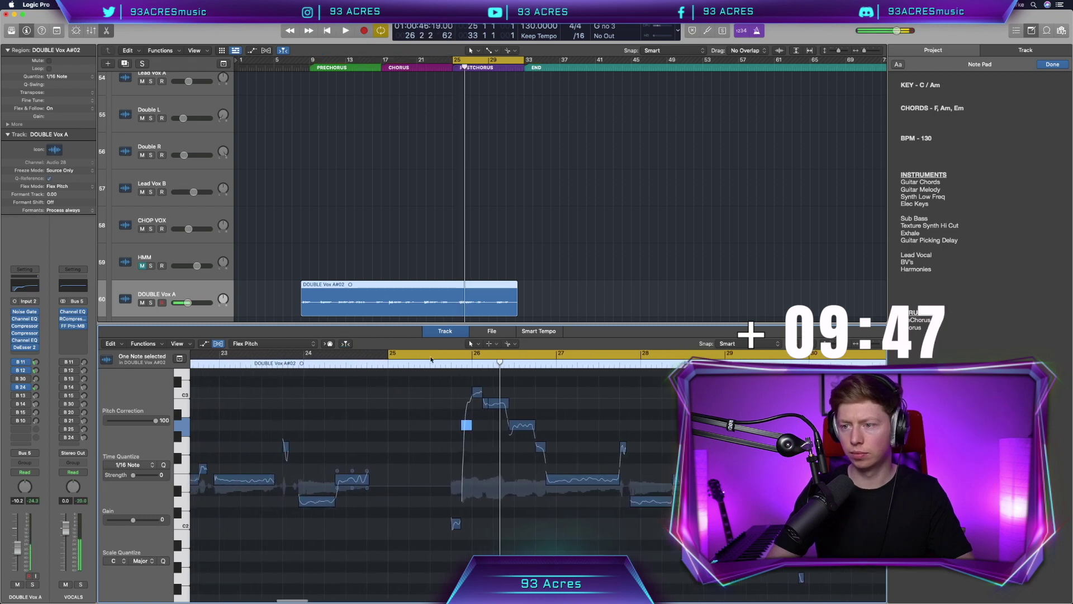
key(e)
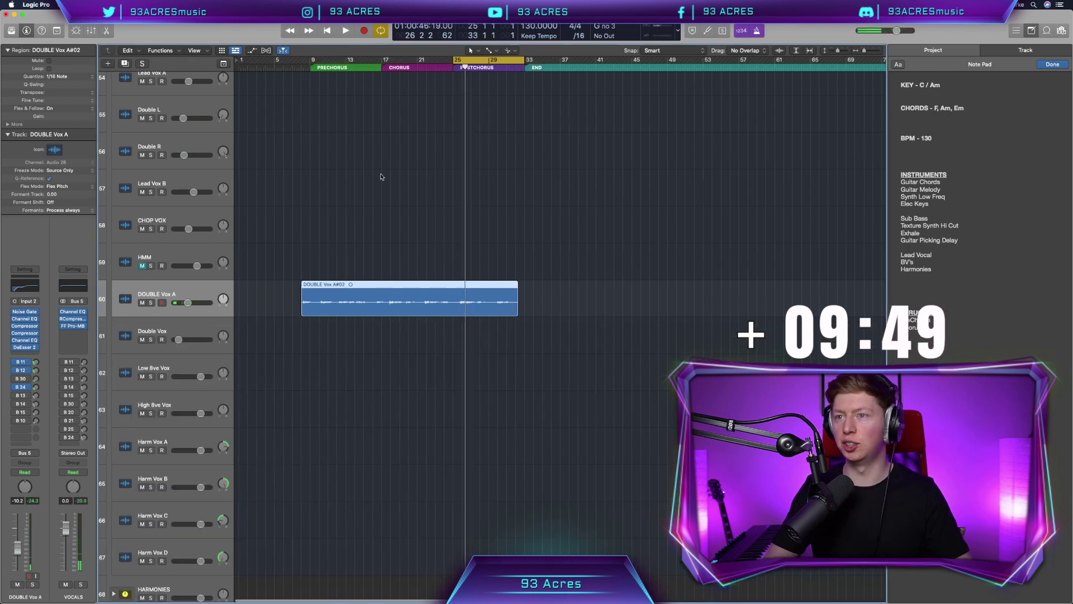
Set the cycle range from bar 8 to about bar 35 and select the Double L track
drag(301, 63, 551, 63)
scroll(391, 259, up, 1)
scroll(390, 259, up, 1)
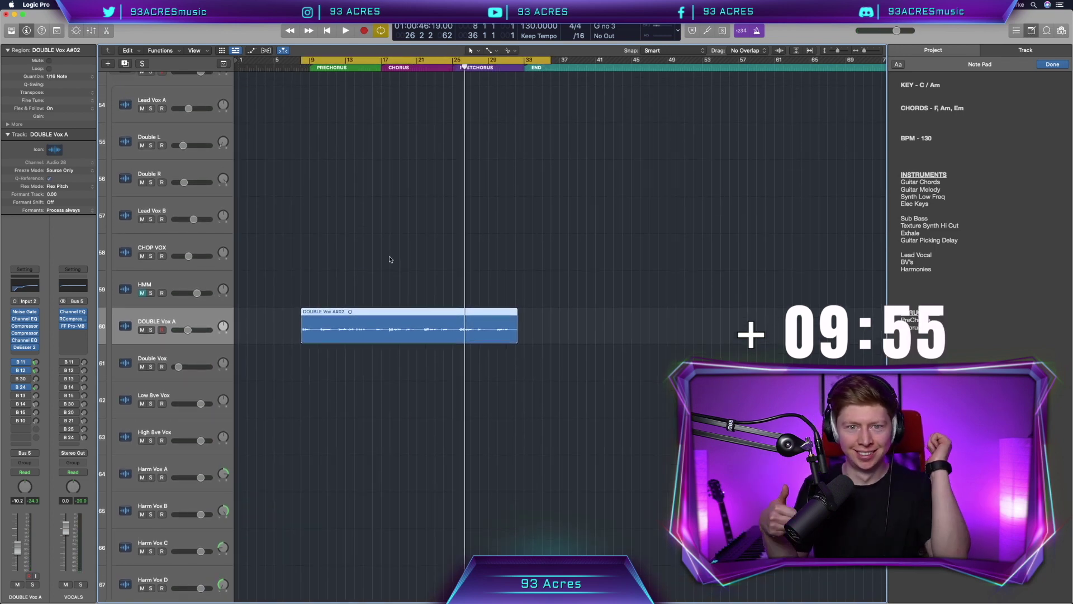
scroll(390, 258, down, 1)
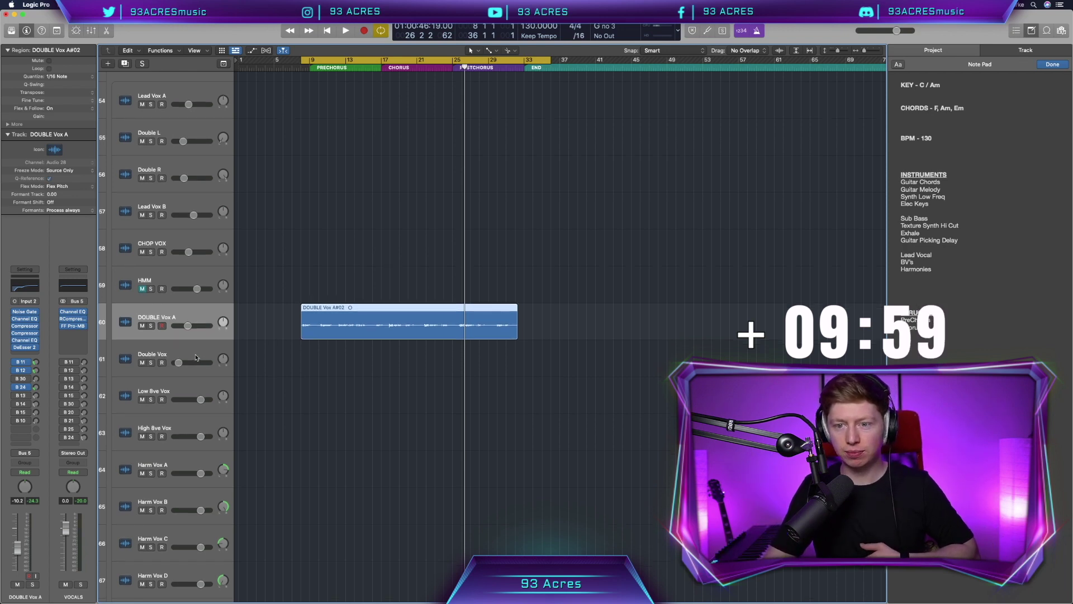
click(196, 357)
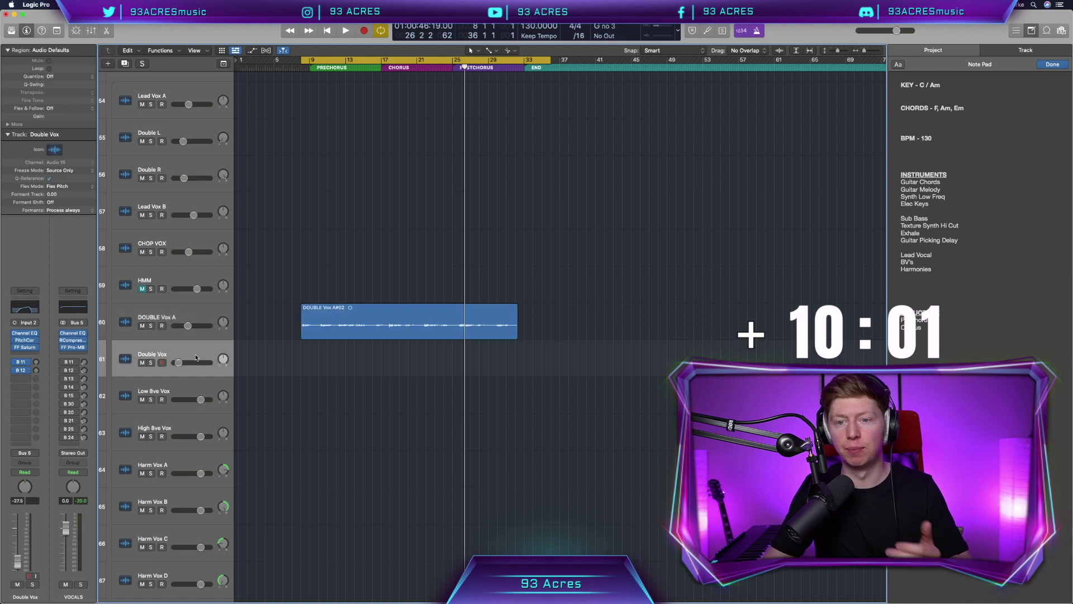
scroll(179, 300, up, 4)
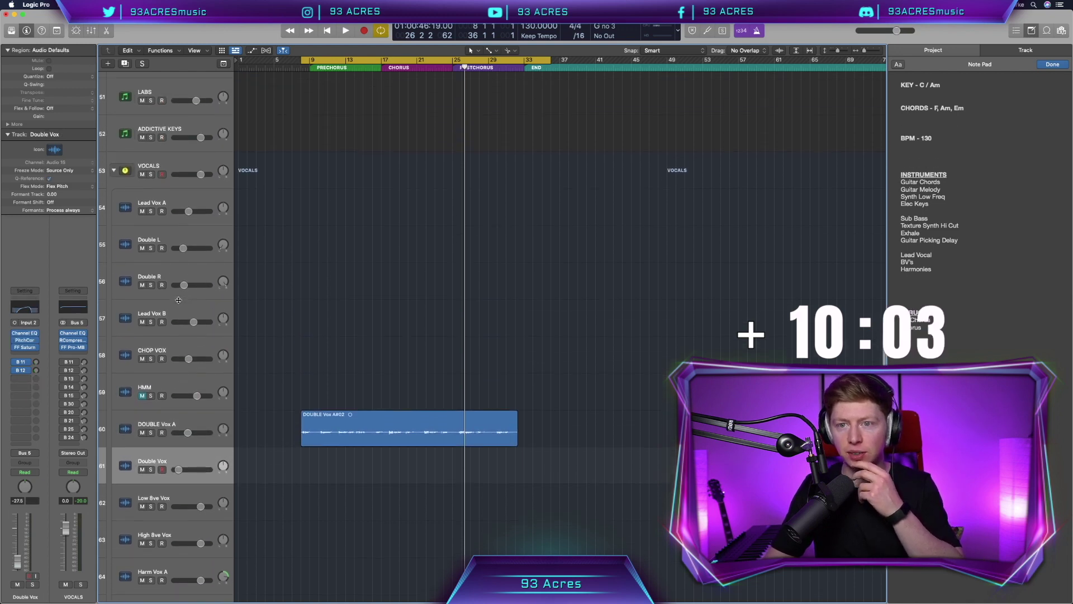
click(287, 258)
scroll(312, 296, up, 1)
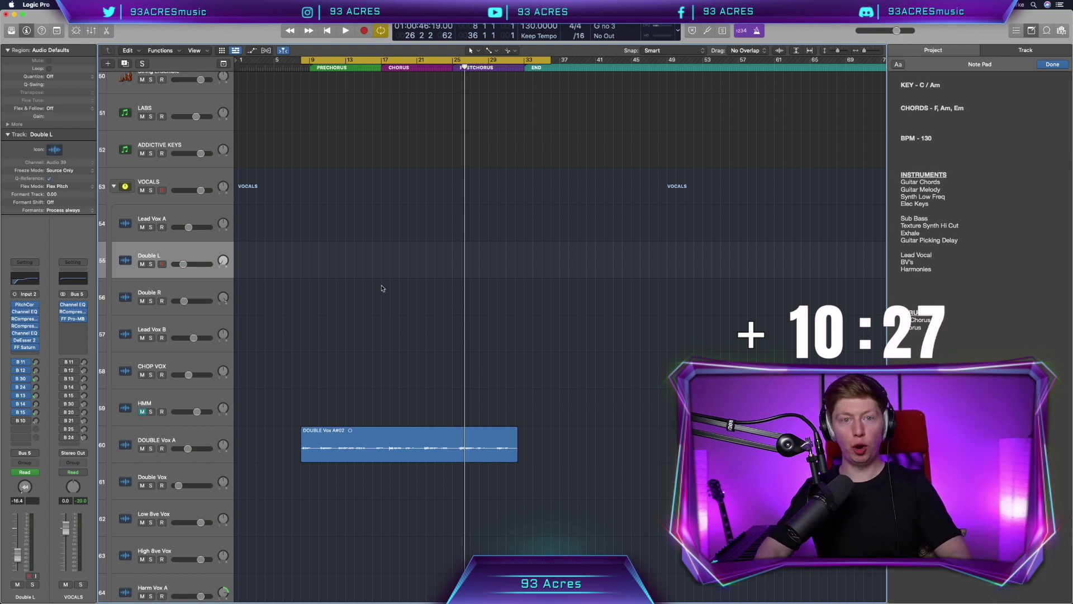
Record a vocal take on the Double L track from bar 8 to bar 32, restarting the recording once
key(space)
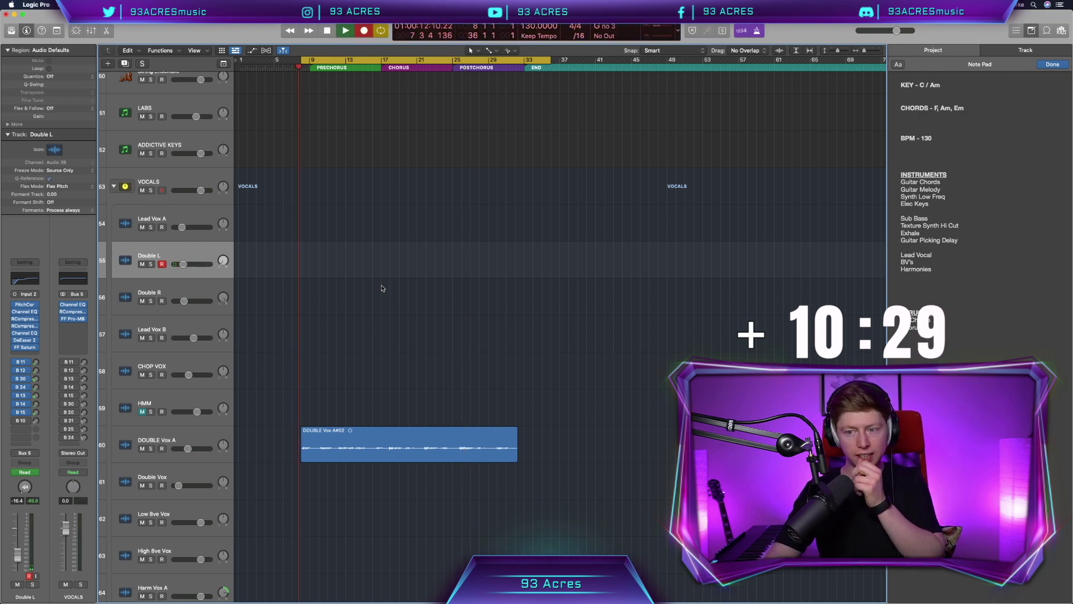
key(space)
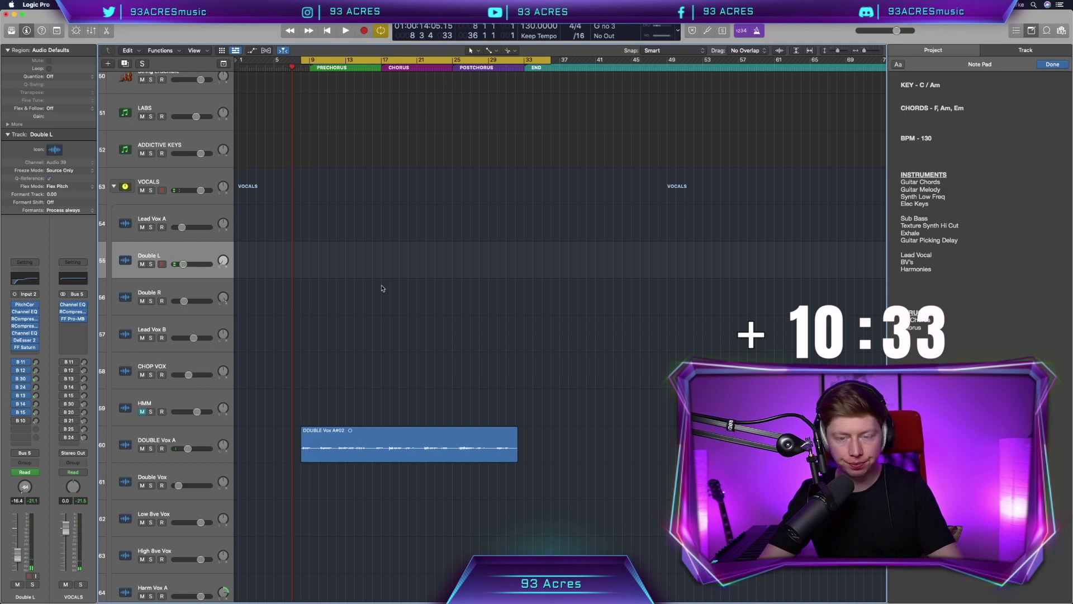
key(space)
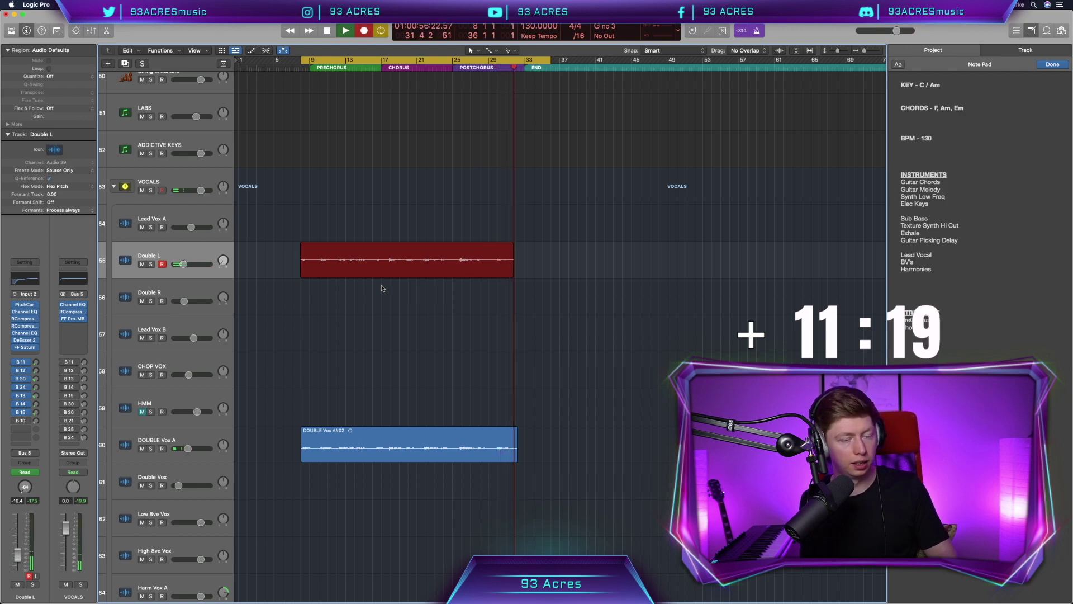
key(space)
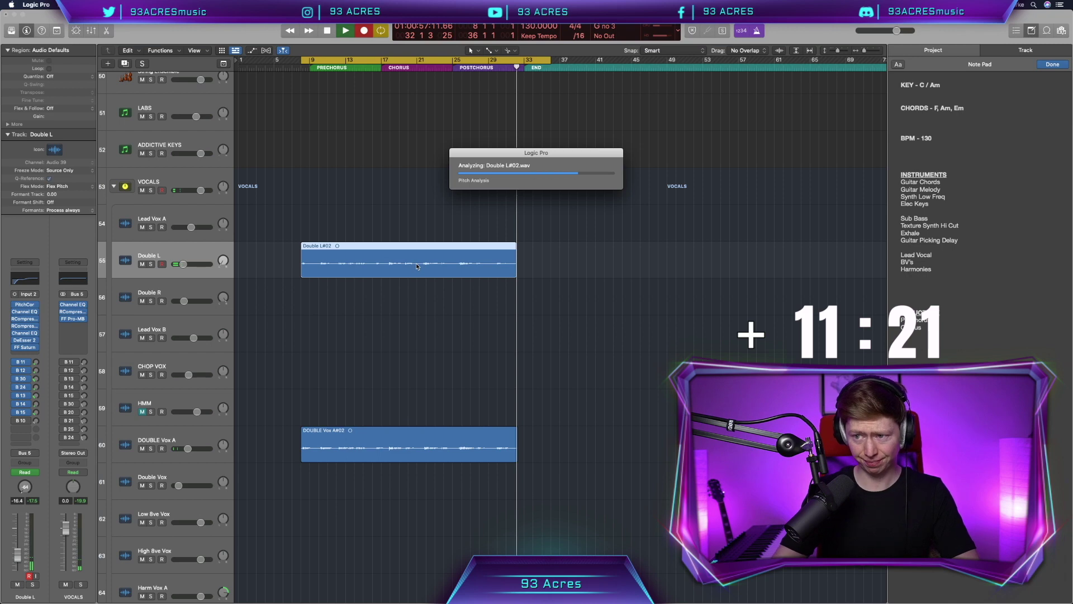
Open the Double L take in the editor with Flex Pitch active, hide the note pad, and bring the detected notes into view
double_click(416, 266)
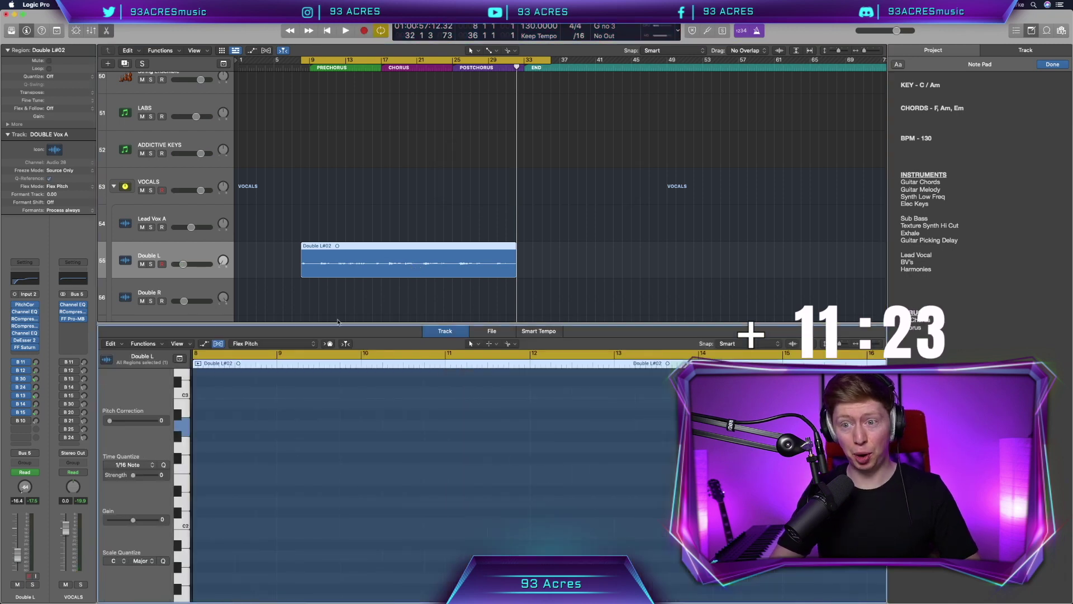
click(305, 343)
click(301, 345)
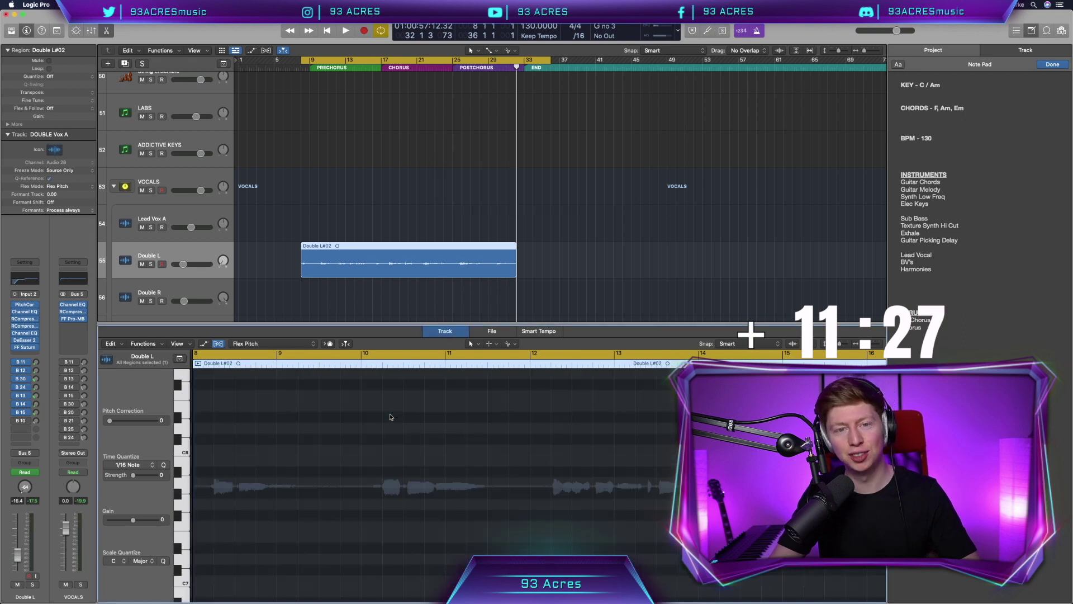
key(z)
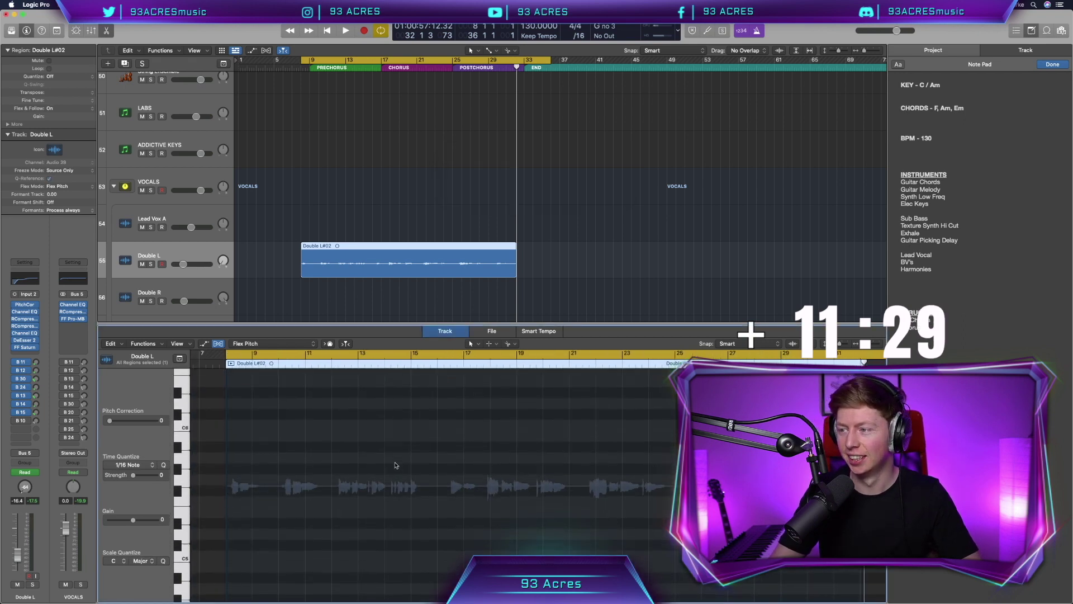
click(1033, 31)
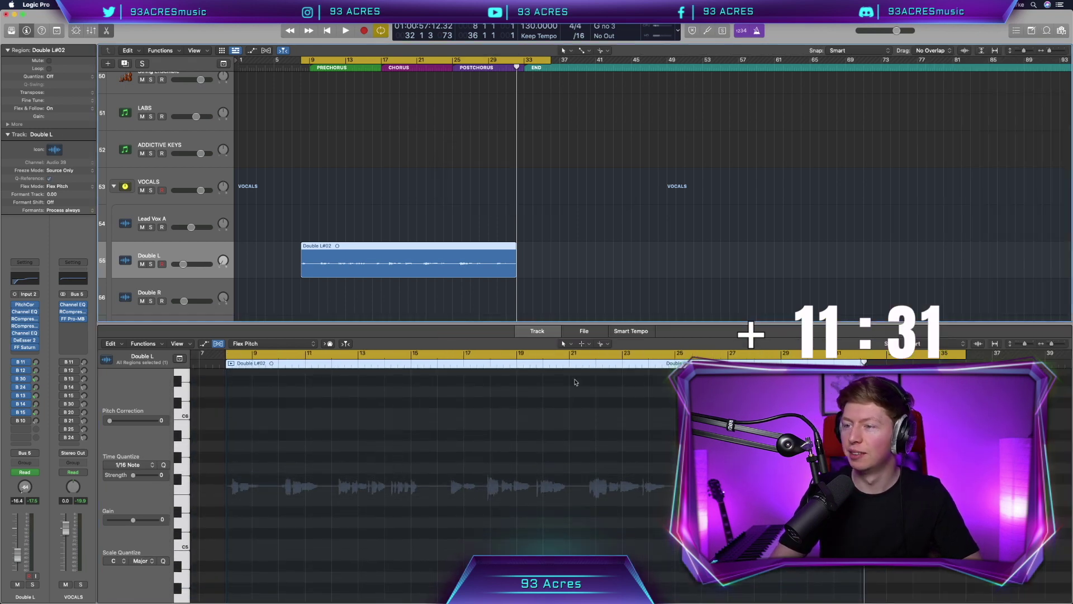
scroll(560, 416, down, 5)
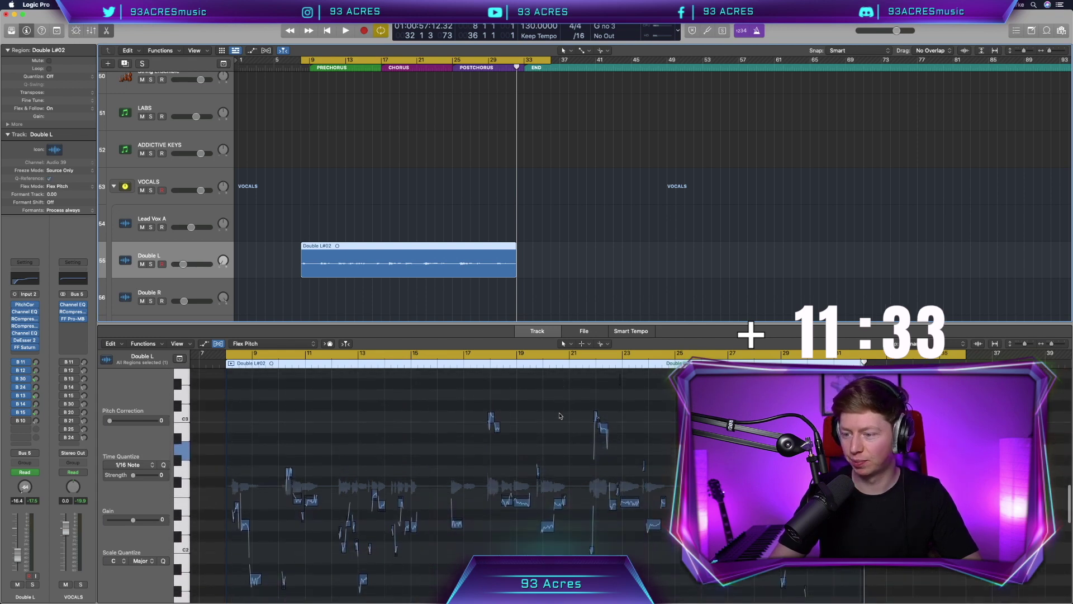
Scale-quantize all notes of the Double L take to C Major with Pitch Correction 100, and play it back
key(super+a)
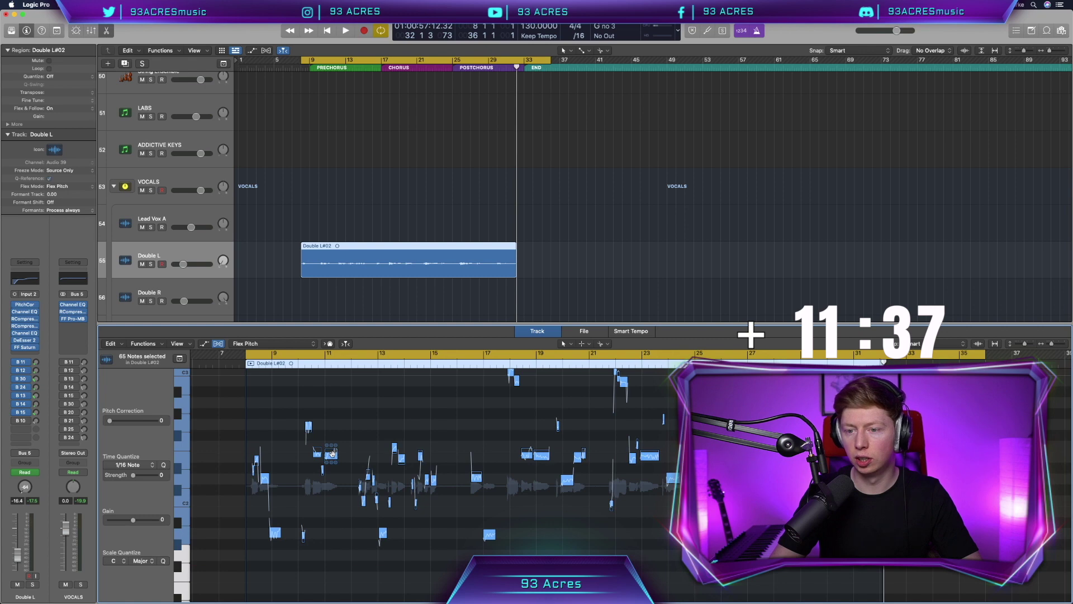
click(165, 562)
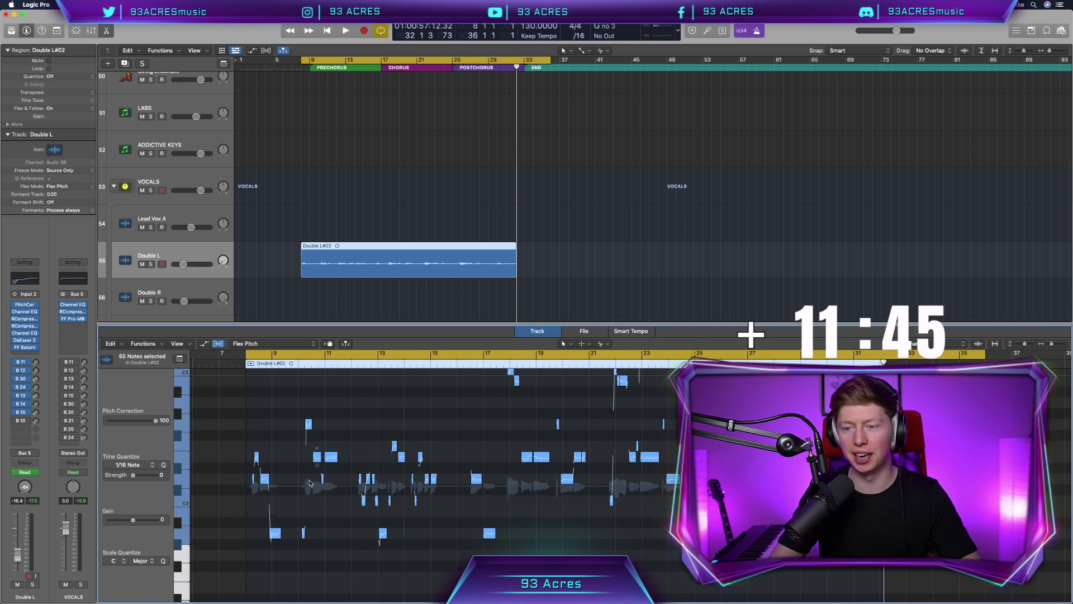
key(space)
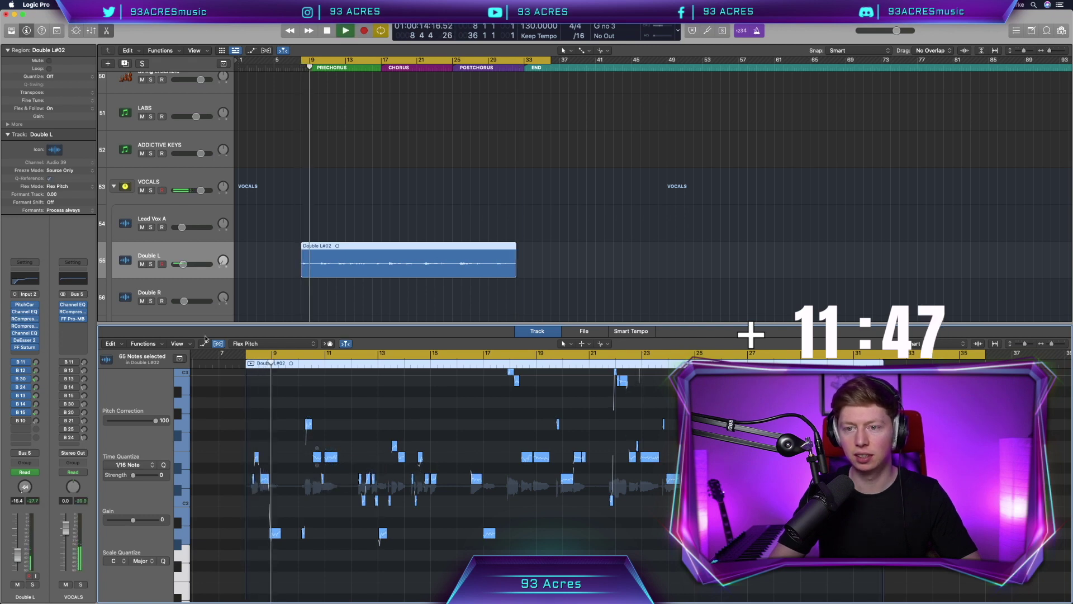
Stop playback, select the Double R track, and record a second vocal double from bar 8 to bar 32
click(230, 290)
key(space)
click(286, 297)
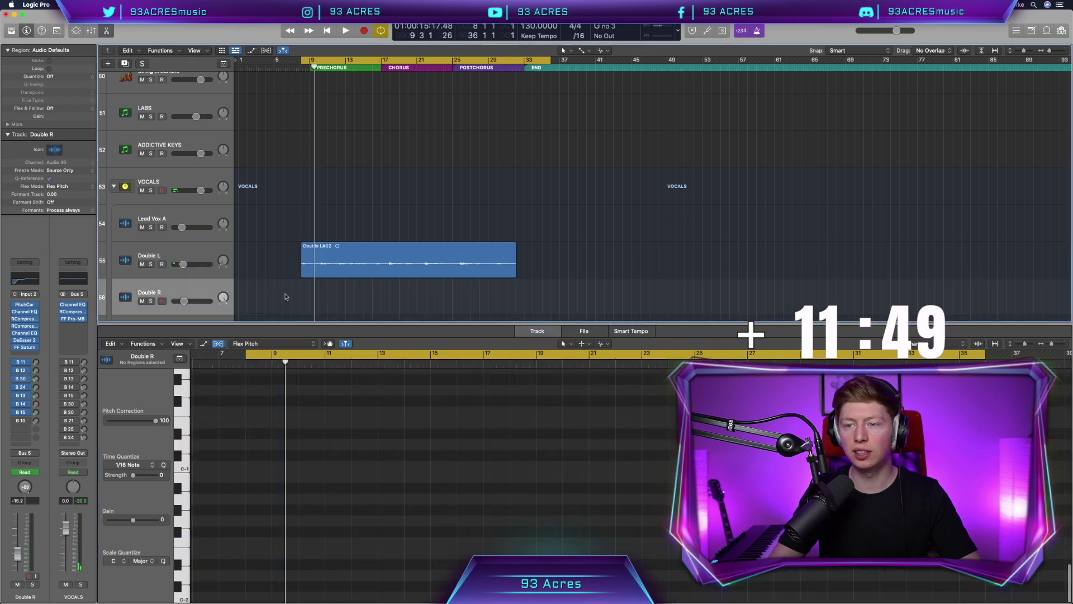
key(space)
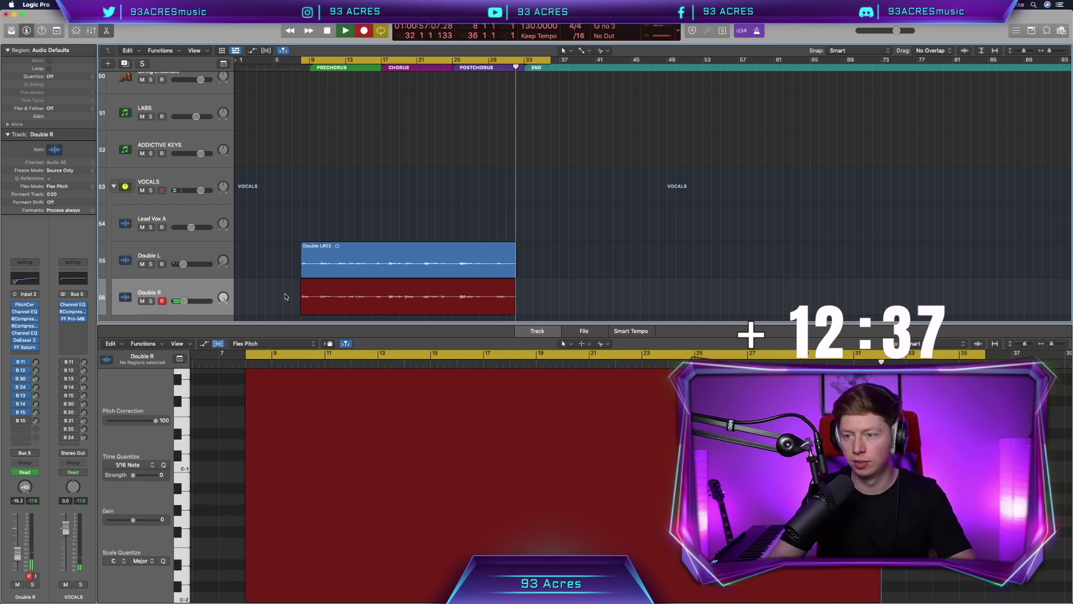
key(space)
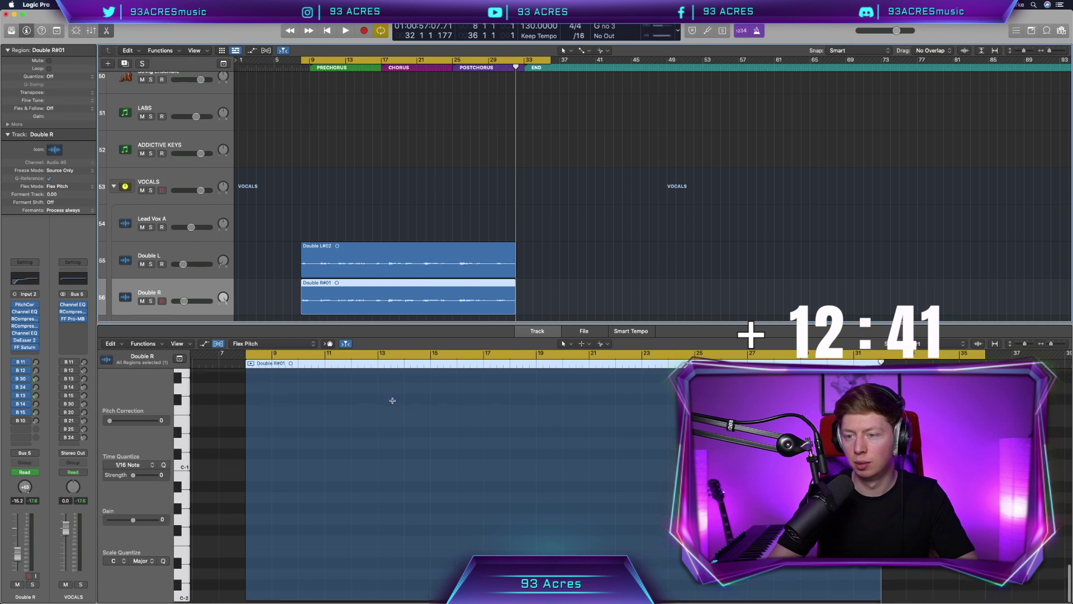
Activate Flex Pitch for the Double R take and bring its detected notes into view
click(295, 348)
click(295, 355)
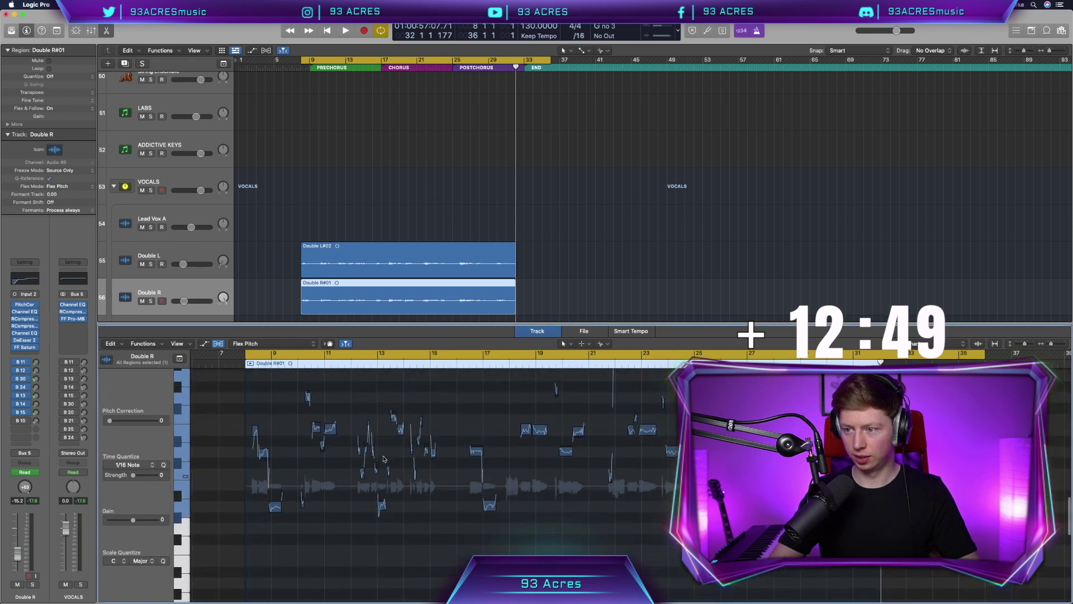
Scale-quantize all notes of the Double R take to C Major with Pitch Correction 100, and play it back
scroll(384, 458, up, 2)
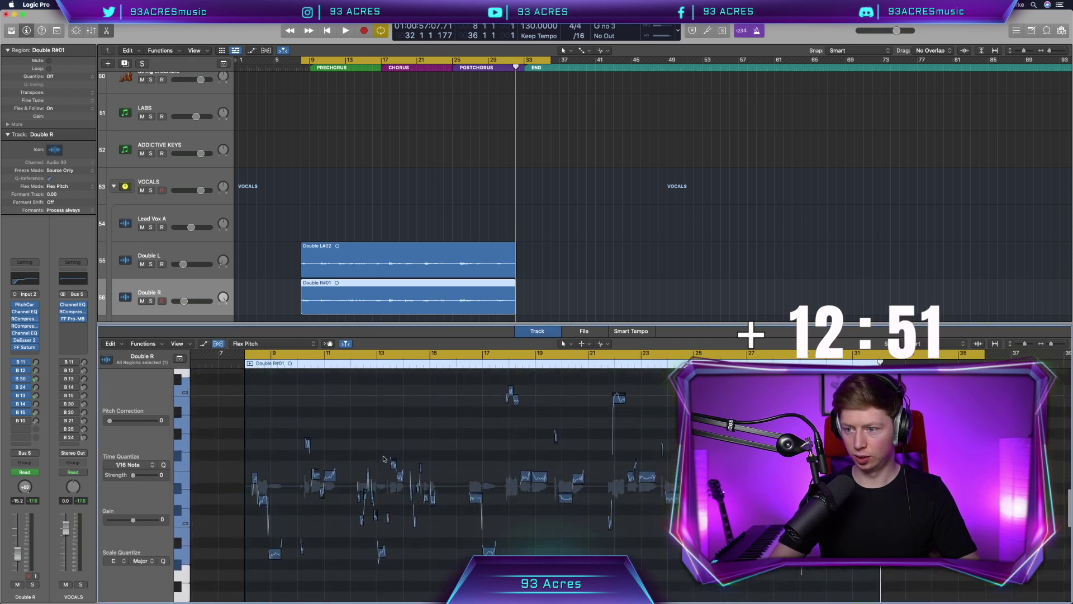
key(super+a)
scroll(447, 476, left, 1)
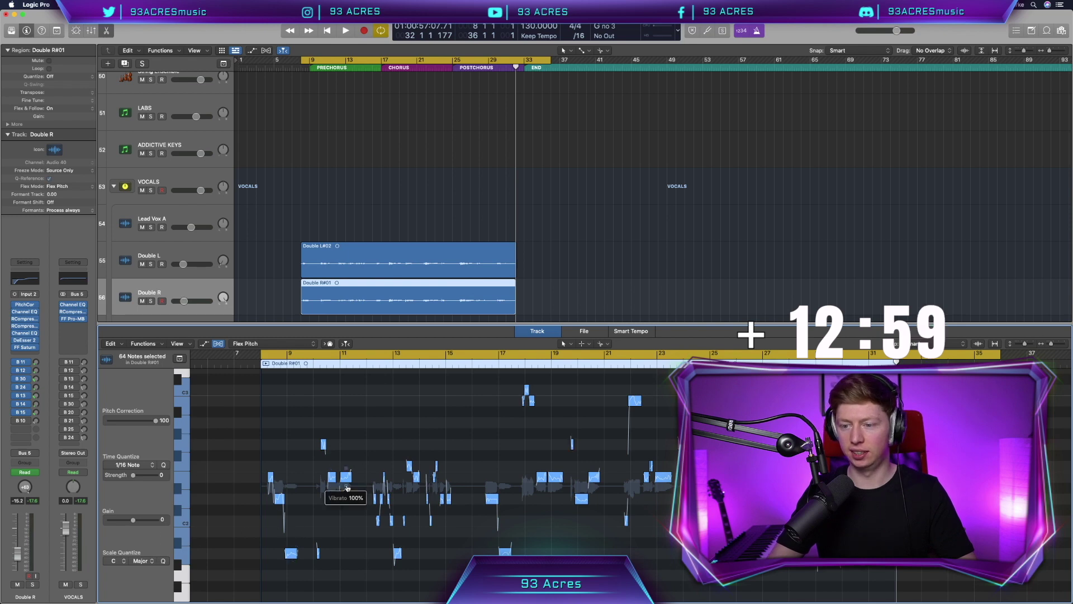
drag(346, 485, 346, 489)
key(space)
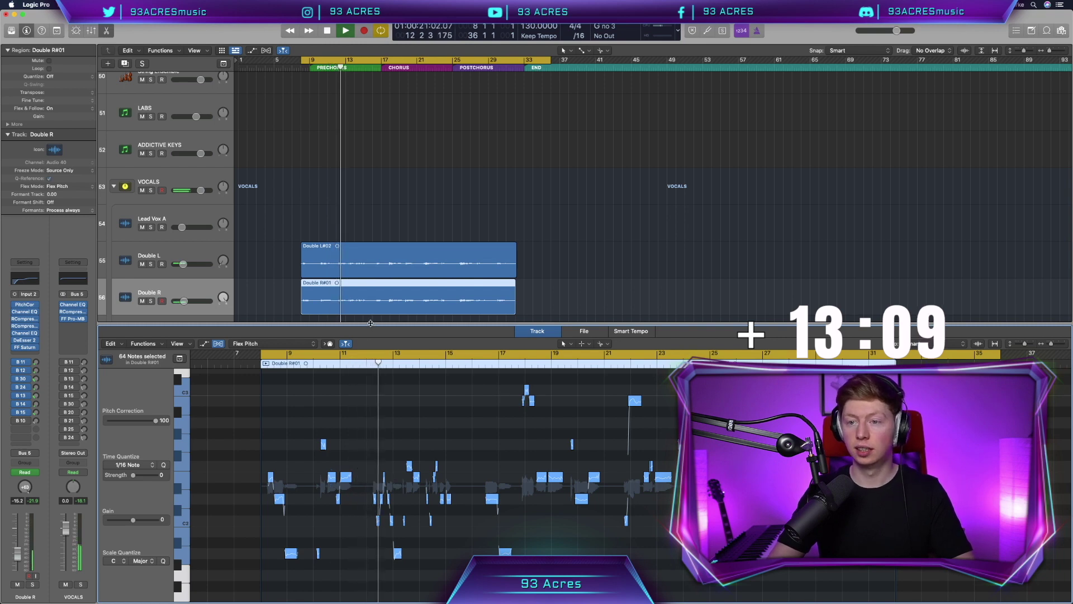
Select both double tracks, play the takes together, and examine the notes around 14 3
shift+click(203, 256)
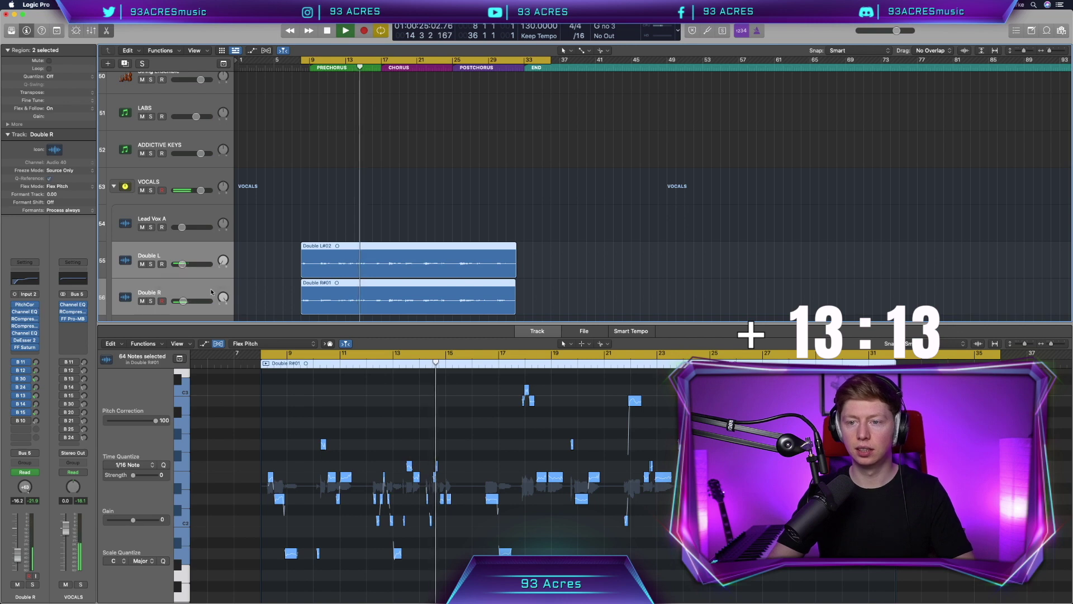
scroll(184, 263, down, 5)
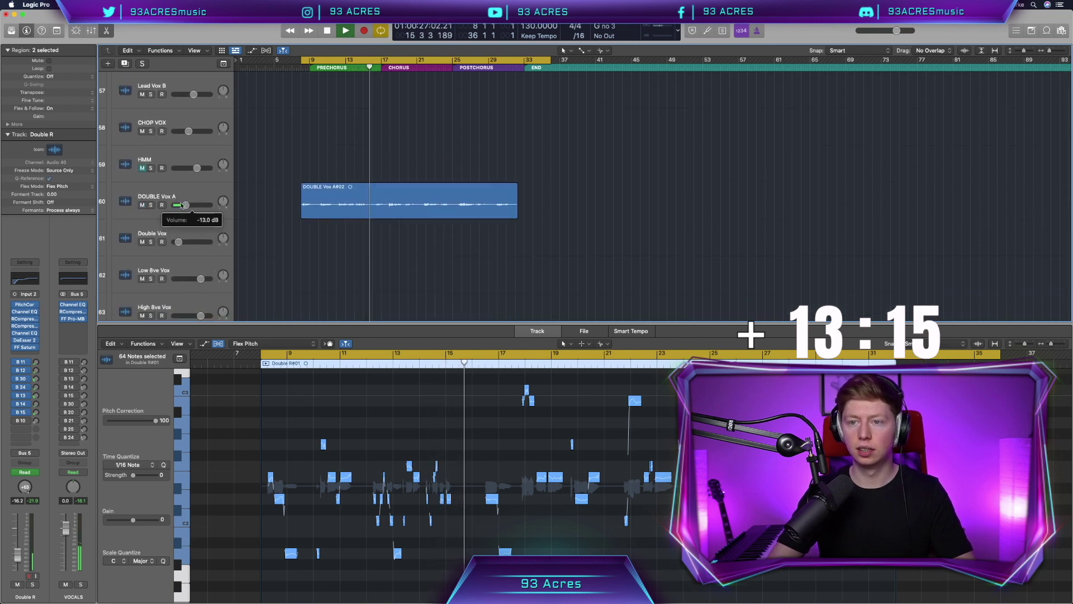
click(438, 478)
scroll(438, 478, up, 5)
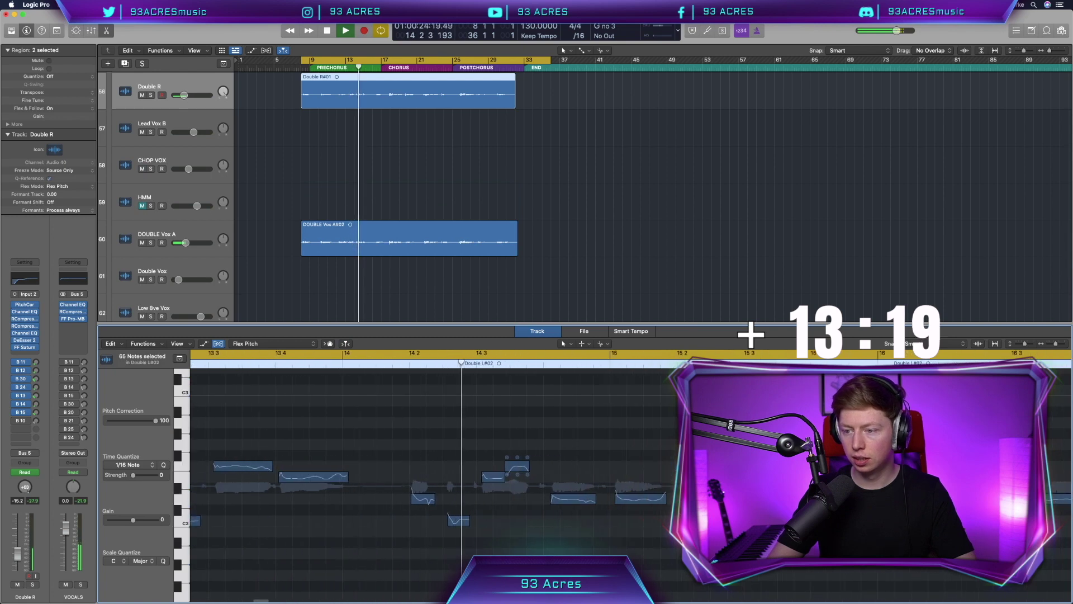
key(space)
mouse_move(493, 480)
mouse_down()
mouse_move(493, 512)
mouse_move(493, 495)
mouse_up()
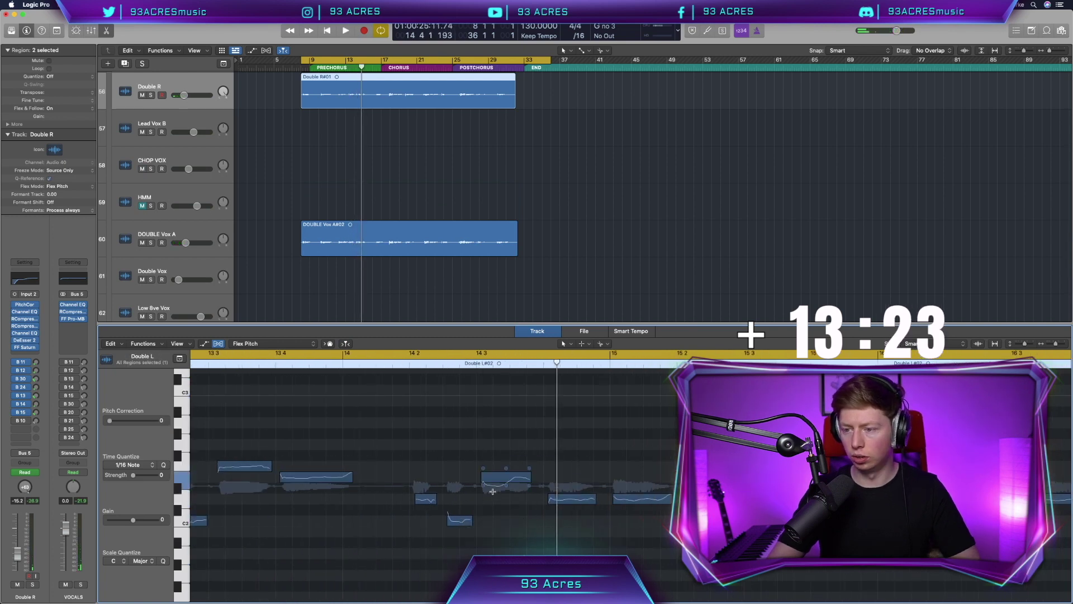
Lower the short note at 14 3 in the Double R take to D2, and play the phrase back
key(super+Left)
key(super+Left)
key(super+Left)
key(super+Left)
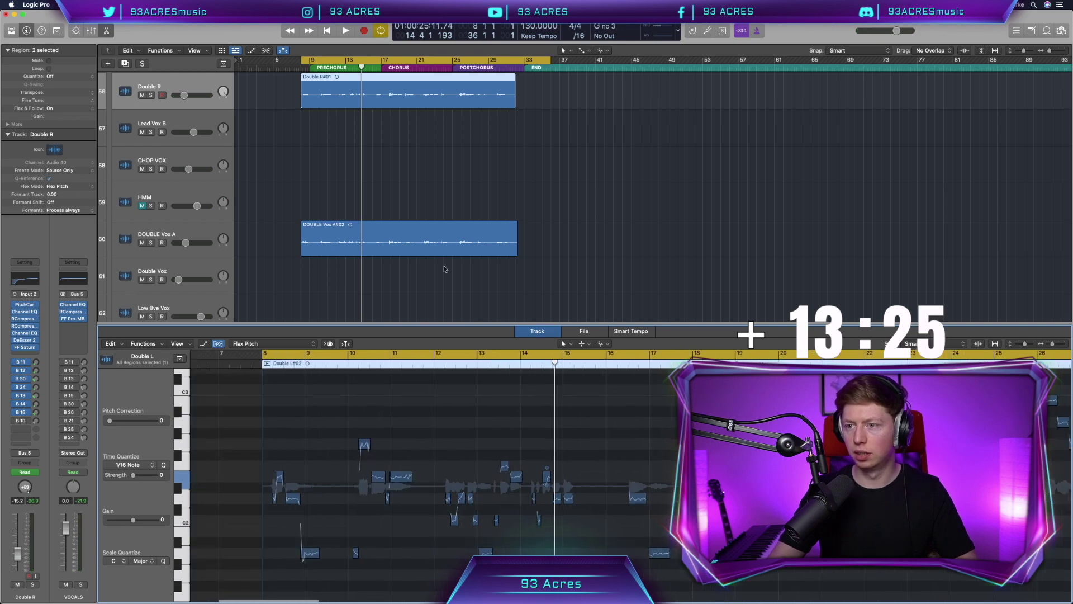
scroll(426, 212, up, 3)
click(421, 244)
click(407, 218)
drag(490, 480, 491, 499)
double_click(408, 364)
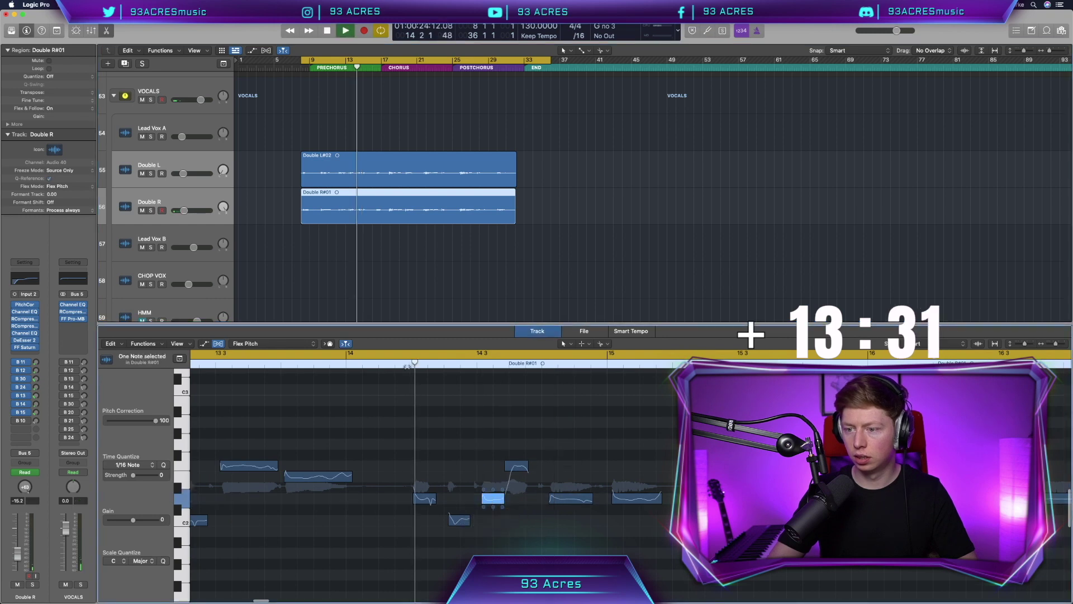
key(space)
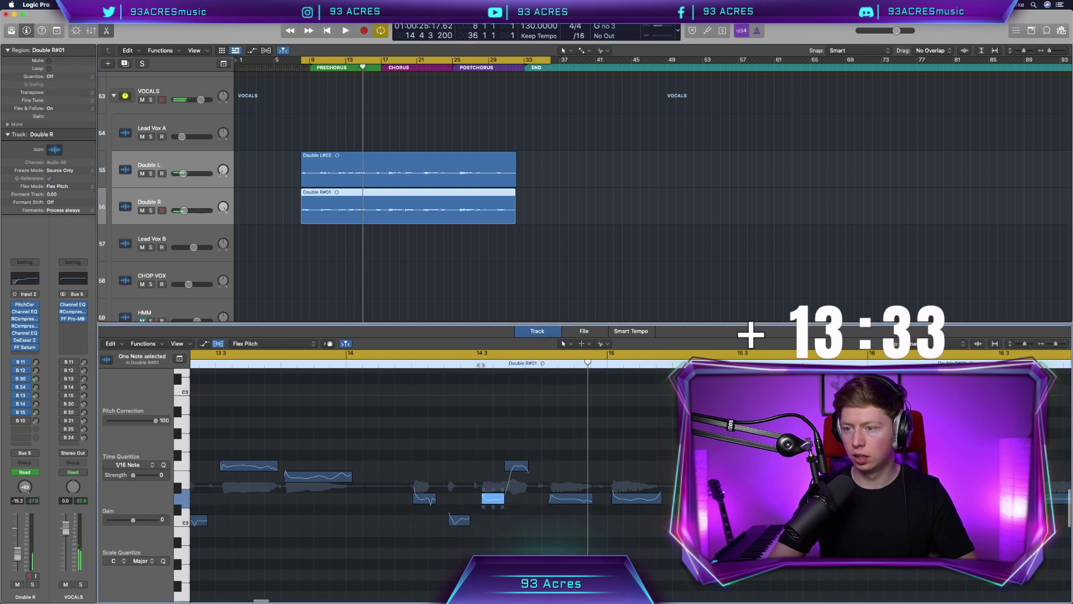
Split the Double L note at 14 3 with the Scissors tool, lower its first half to D2, and play it back
click(402, 180)
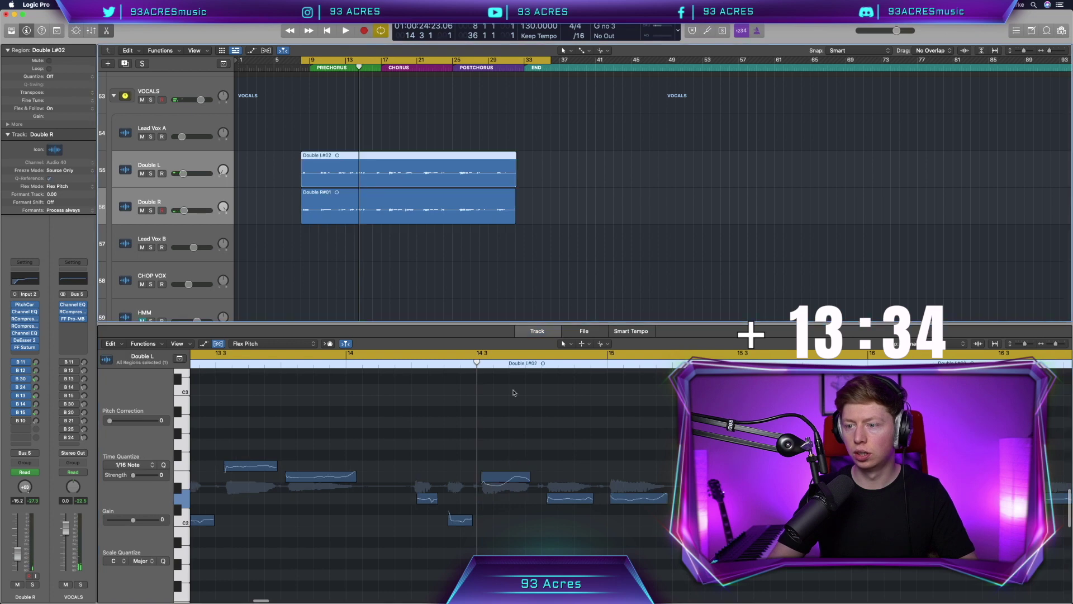
double_click(506, 478)
click(501, 491)
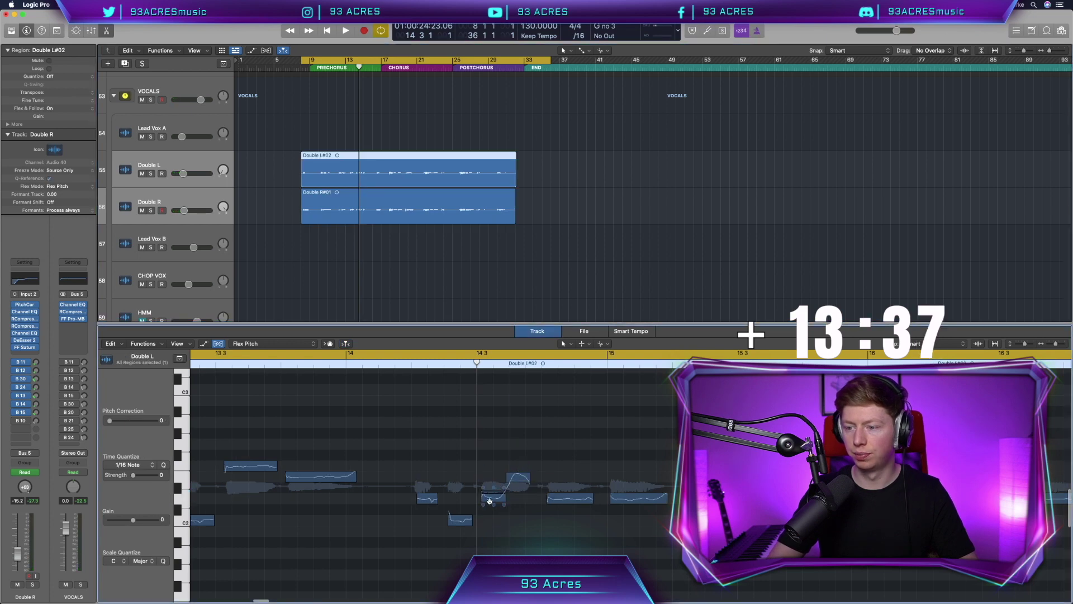
click(601, 344)
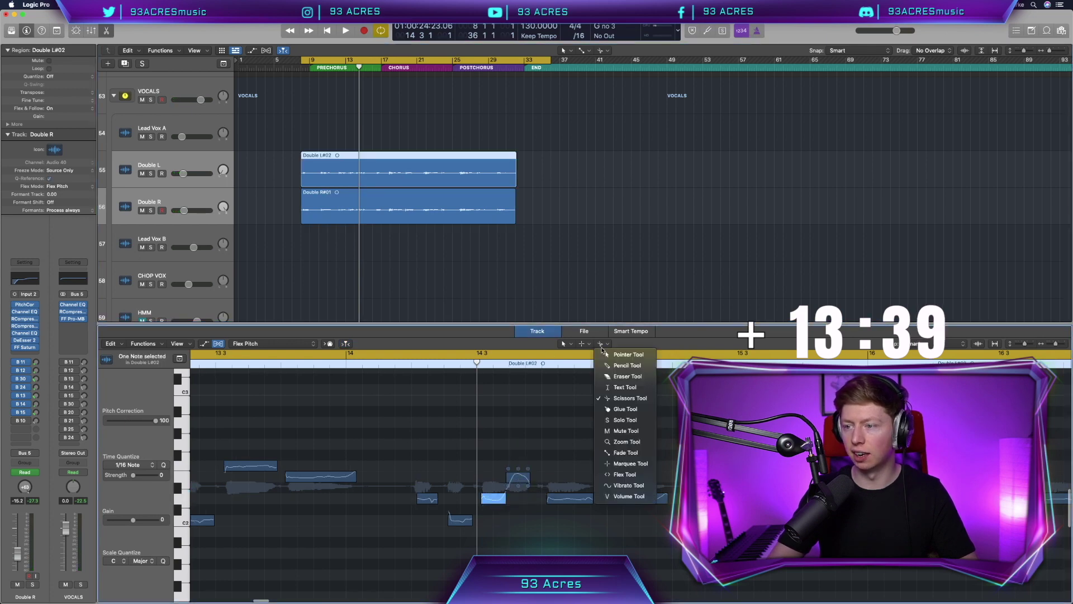
click(565, 461)
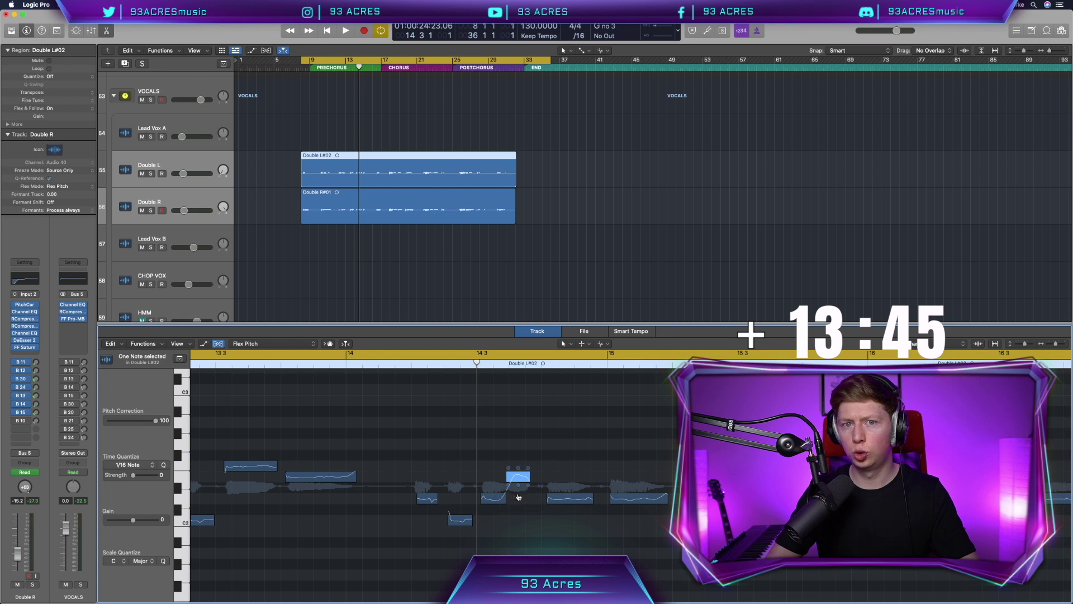
click(411, 372)
key(space)
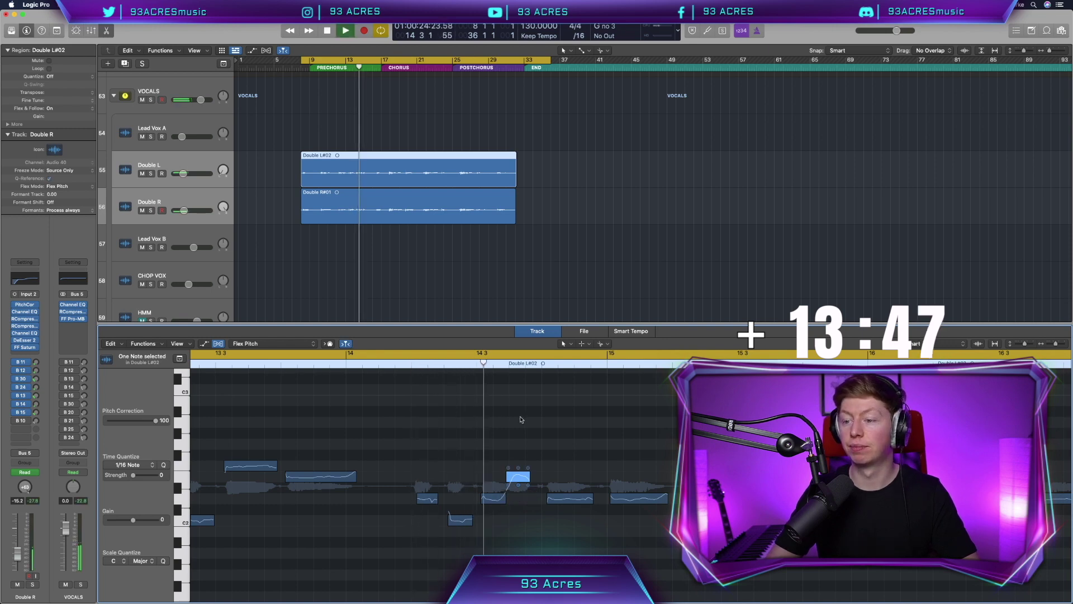
key(space)
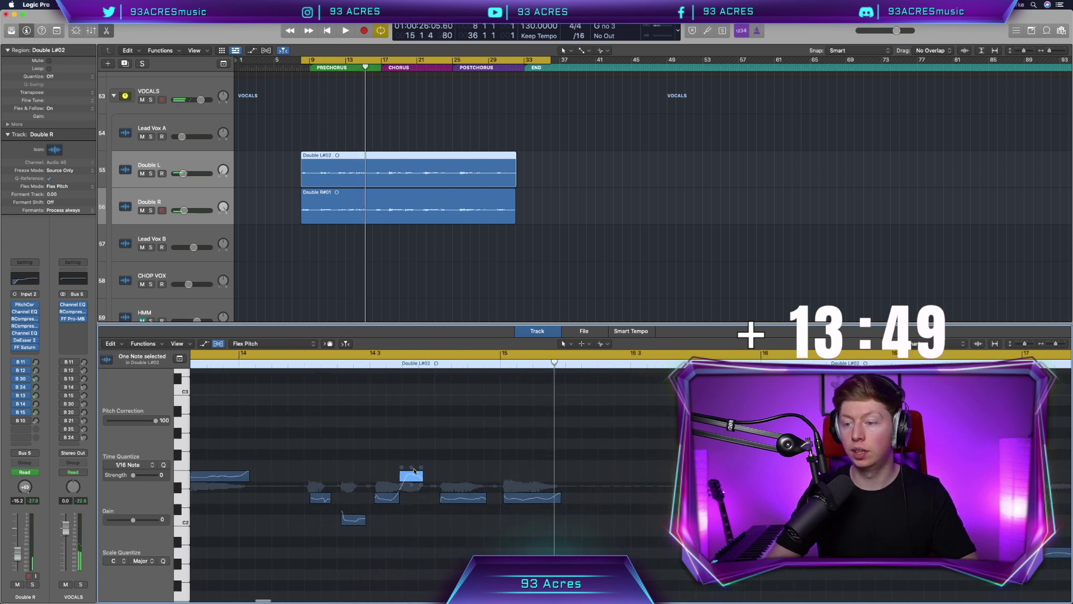
Lower the second short Double R note after 14 3 to E2, and play on into the chorus
click(408, 207)
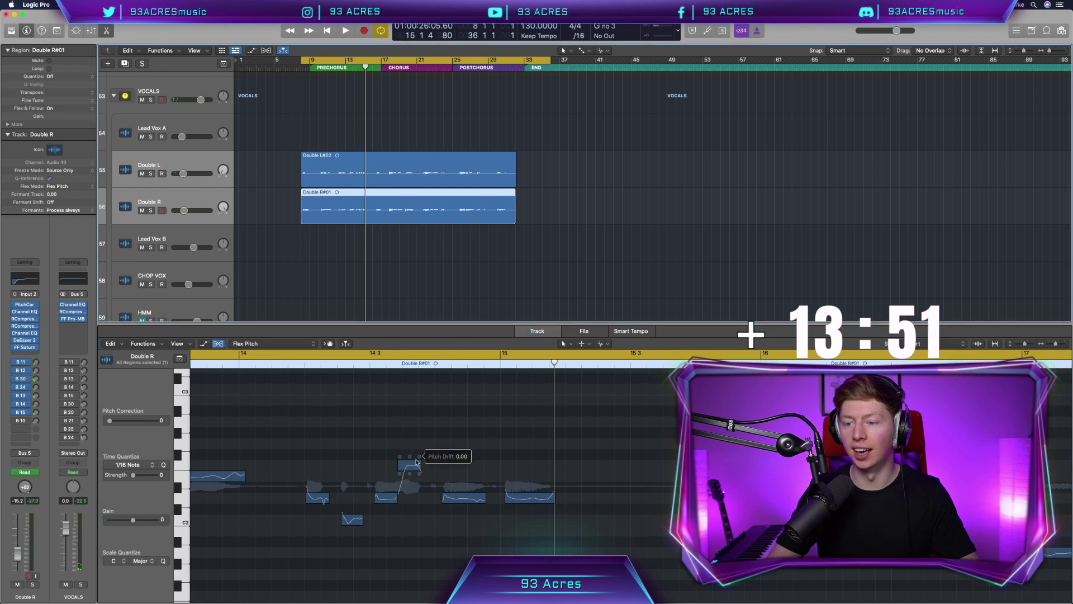
drag(408, 470, 408, 479)
click(299, 364)
key(space)
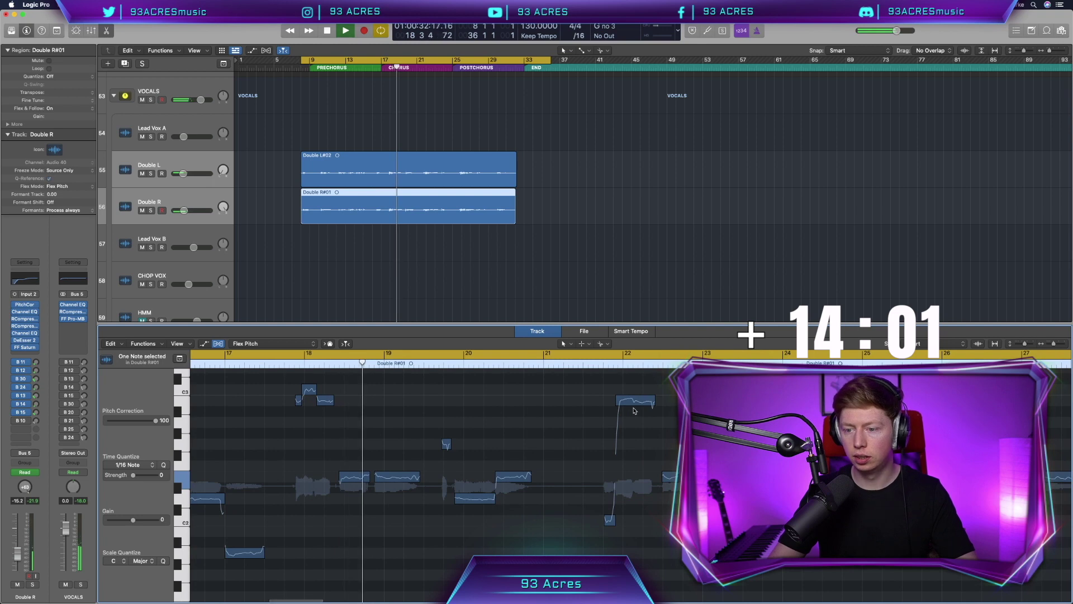
Split the Double R note midway between bars 18 and 19, and raise its short end part to F2
click(358, 476)
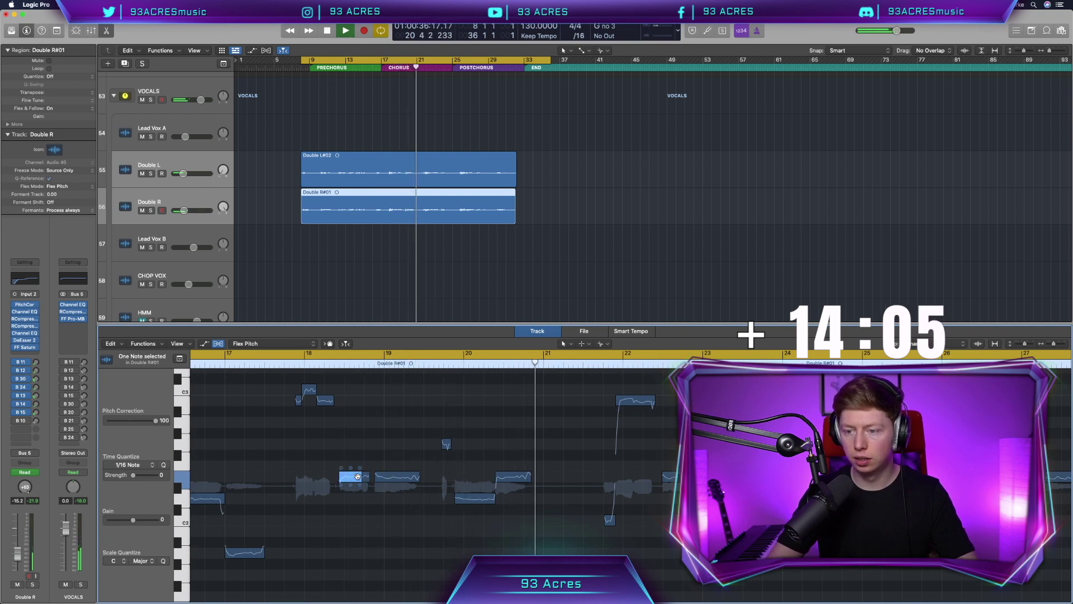
drag(366, 475, 366, 467)
key(space)
Split both double takes at the playhead in bar 21, and trim the facing ends to about bars 20.9 and 21.7
shift+click(436, 157)
key(z)
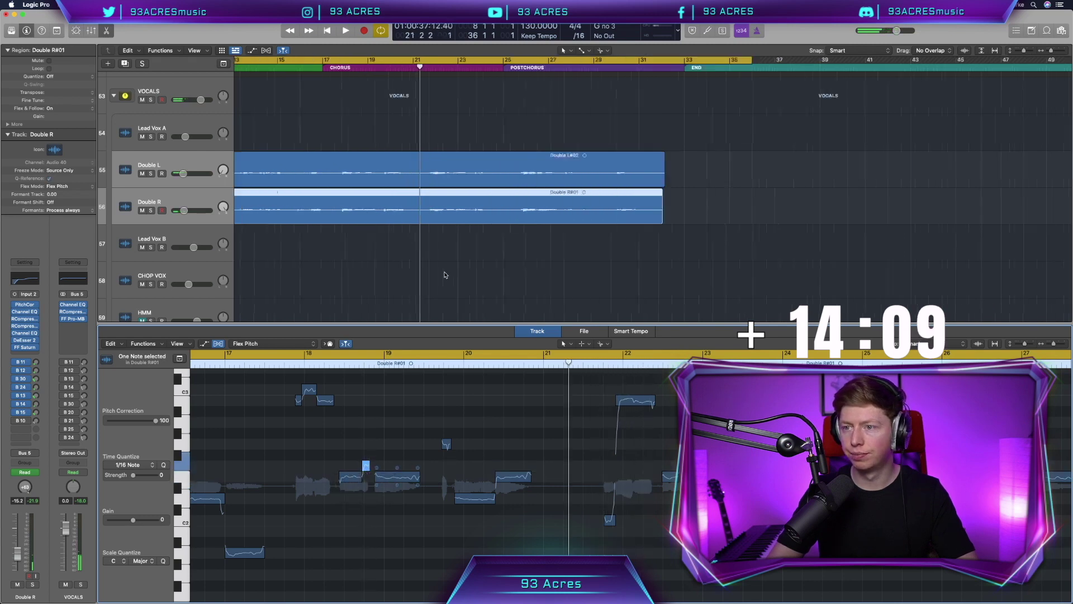
key(super+t)
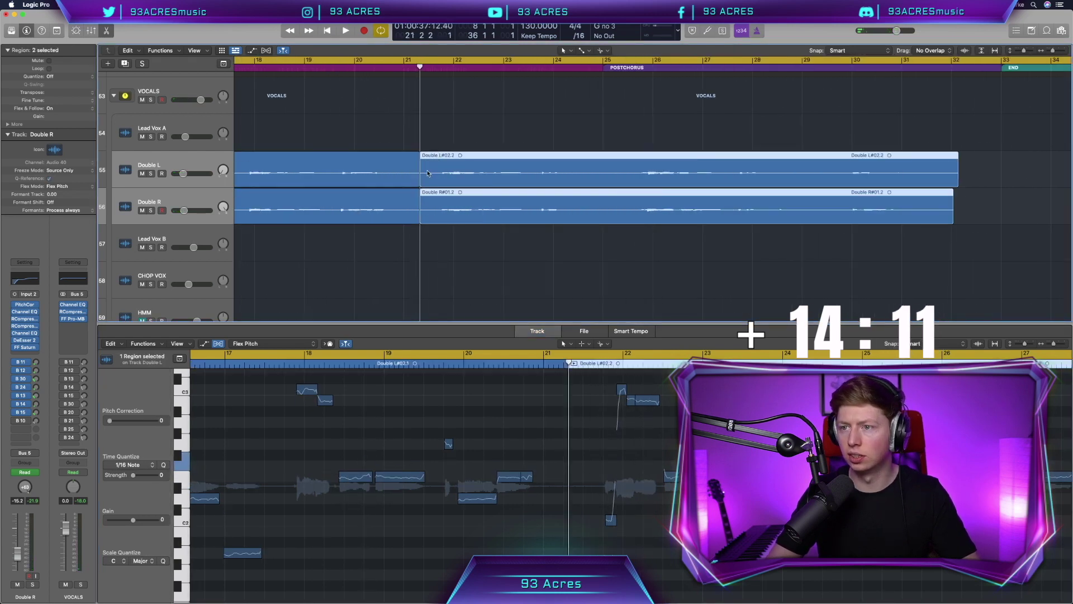
drag(424, 174, 442, 167)
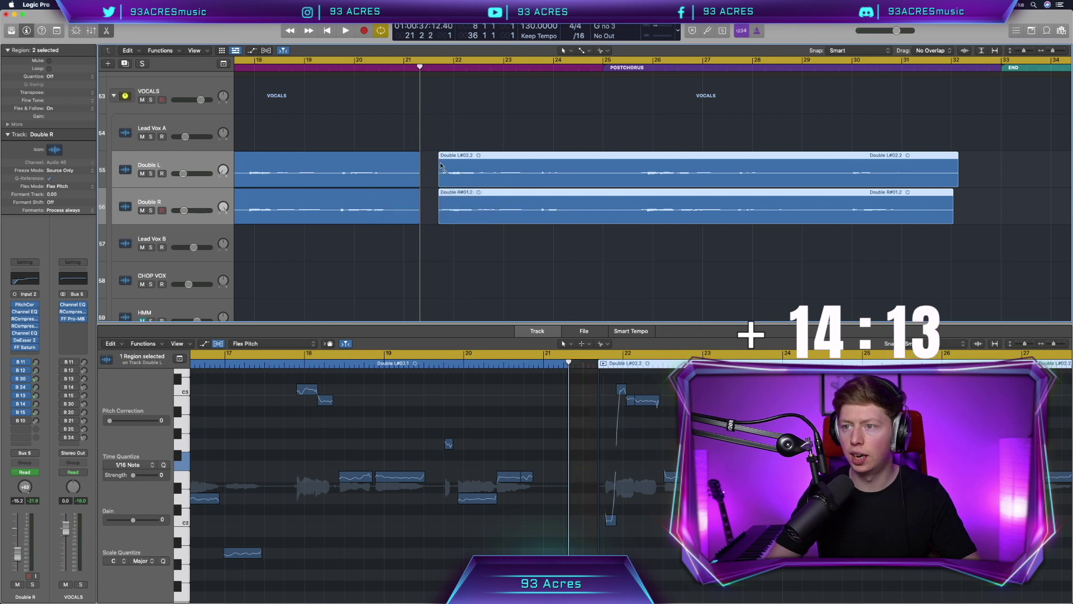
drag(427, 220, 396, 167)
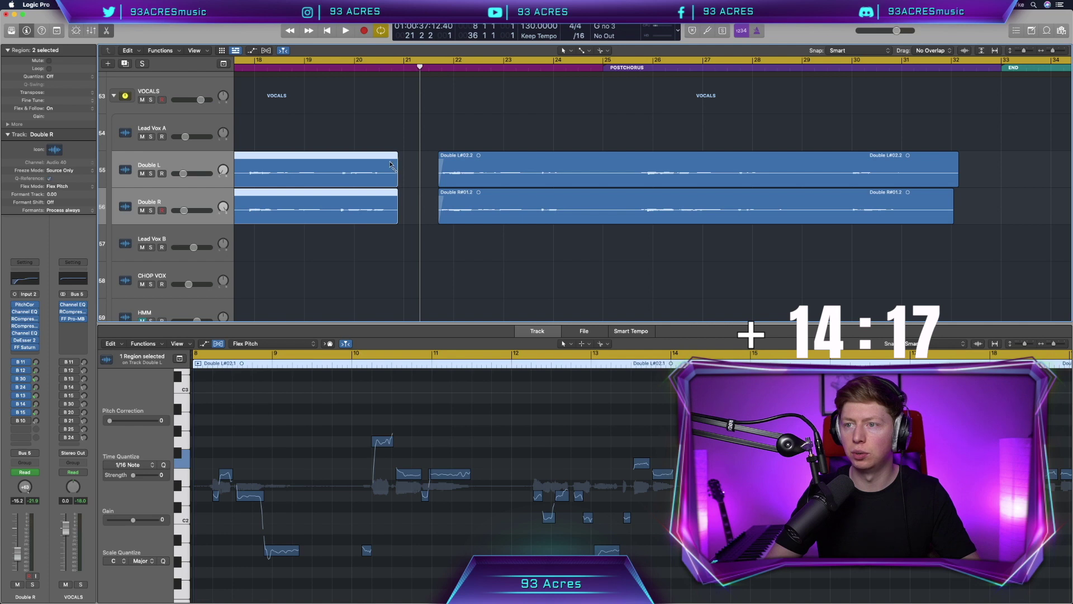
Check the tool assignments in the arrangement, and play both doubles across the gap in bar 21
click(597, 49)
click(606, 94)
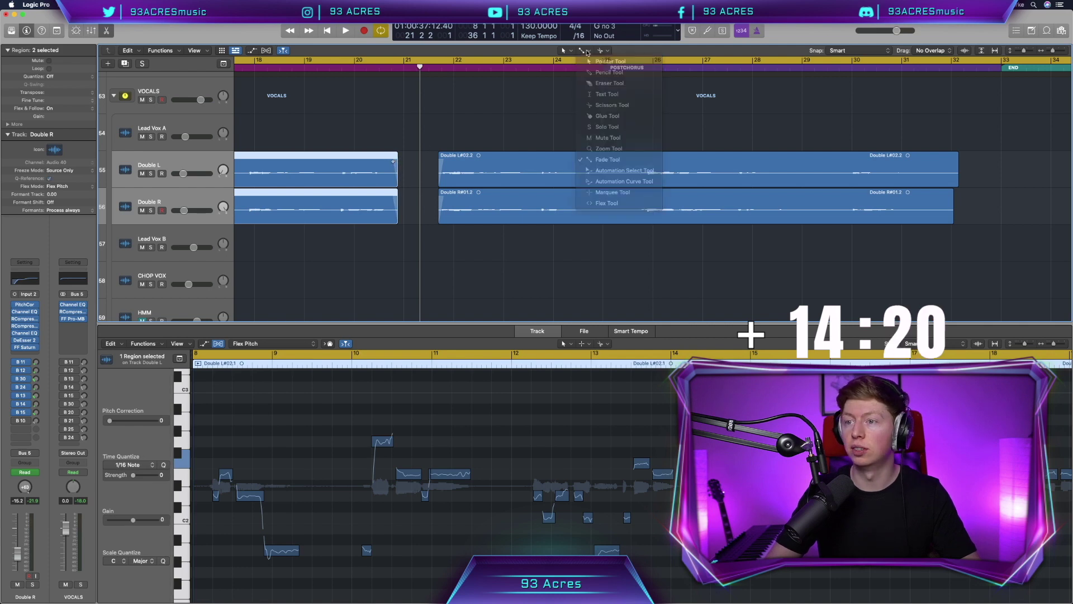
click(351, 79)
key(space)
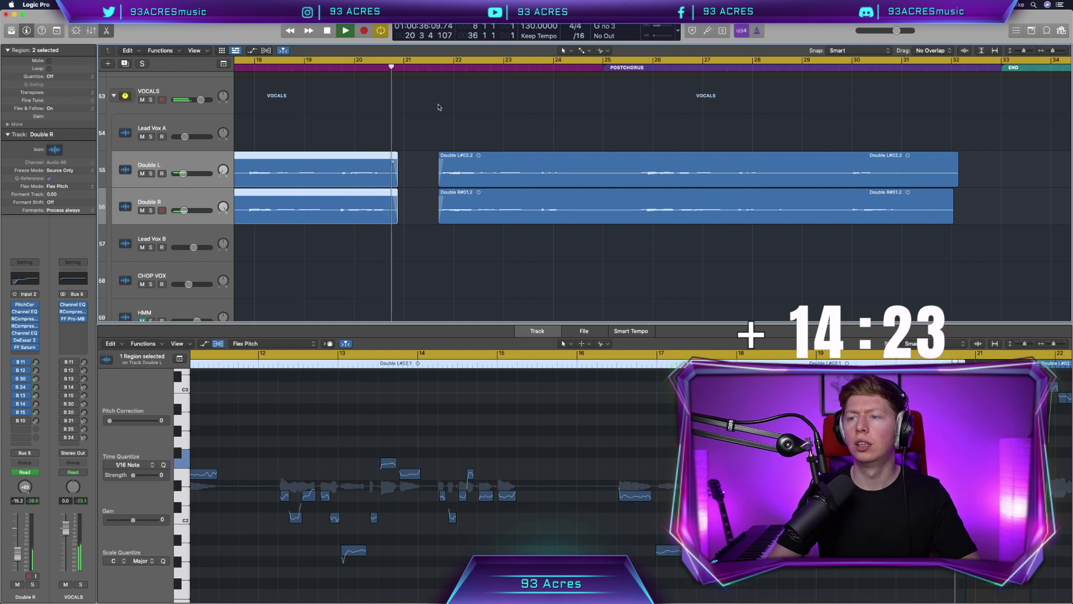
click(448, 172)
key(space)
Split the long Double R note at bar 22, lower its second part to A2, and play it back
scroll(403, 489, up, 4)
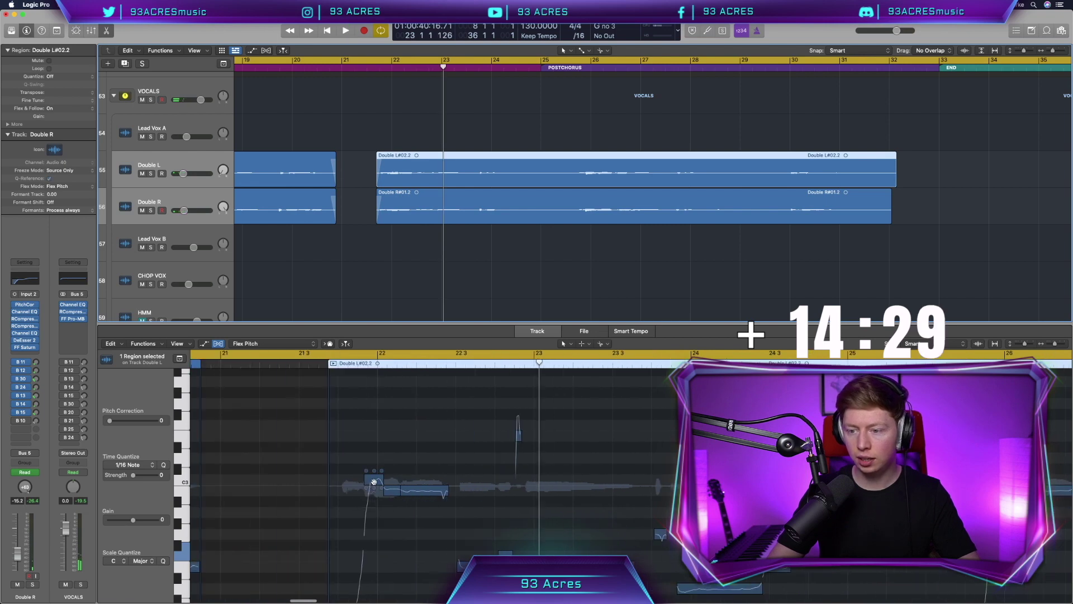
click(394, 209)
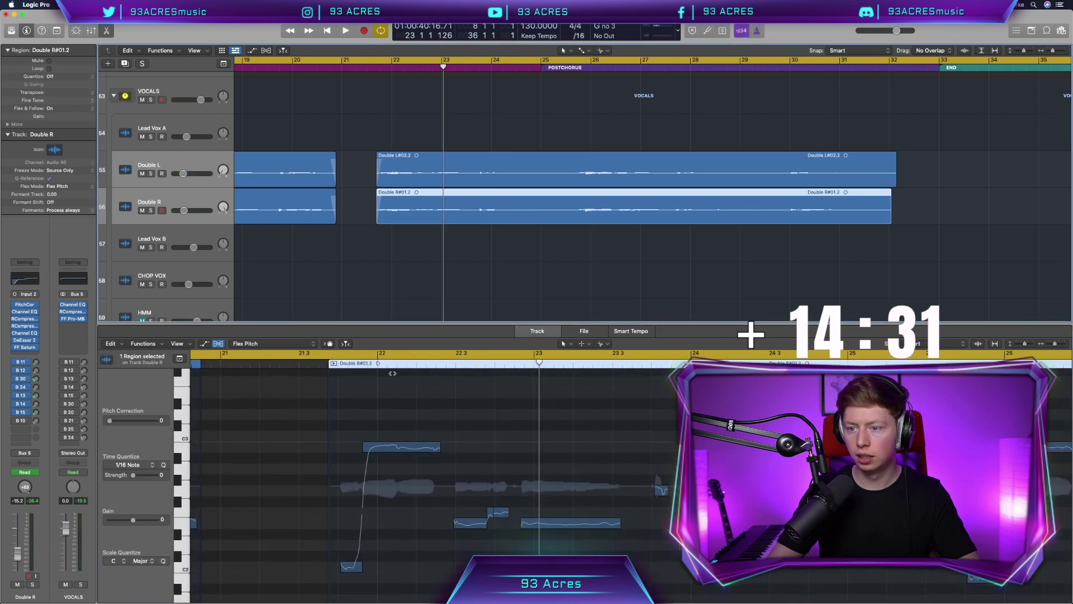
click(399, 451)
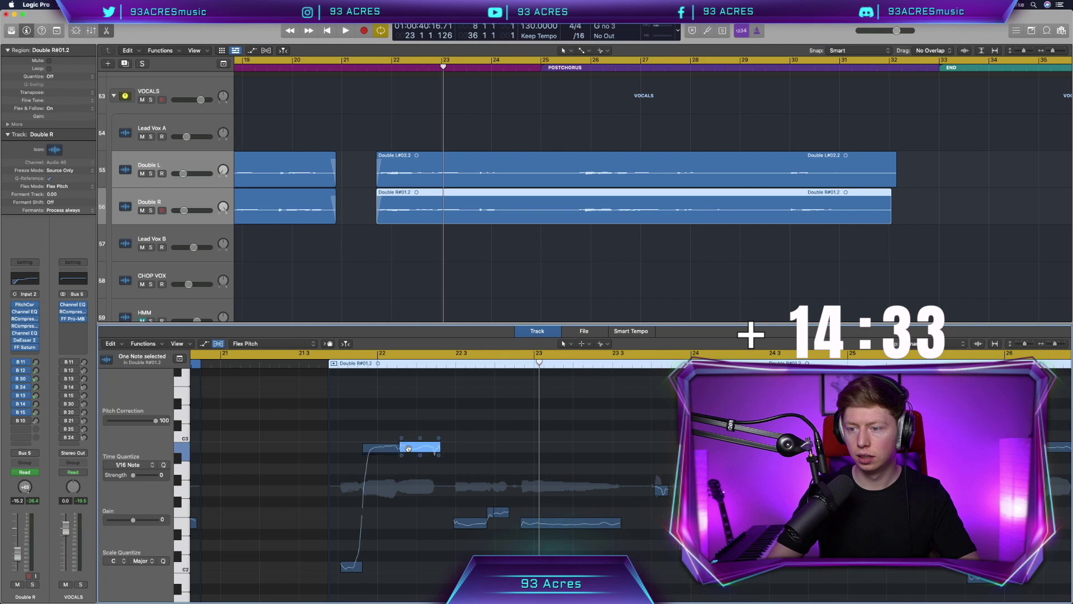
drag(411, 447, 414, 468)
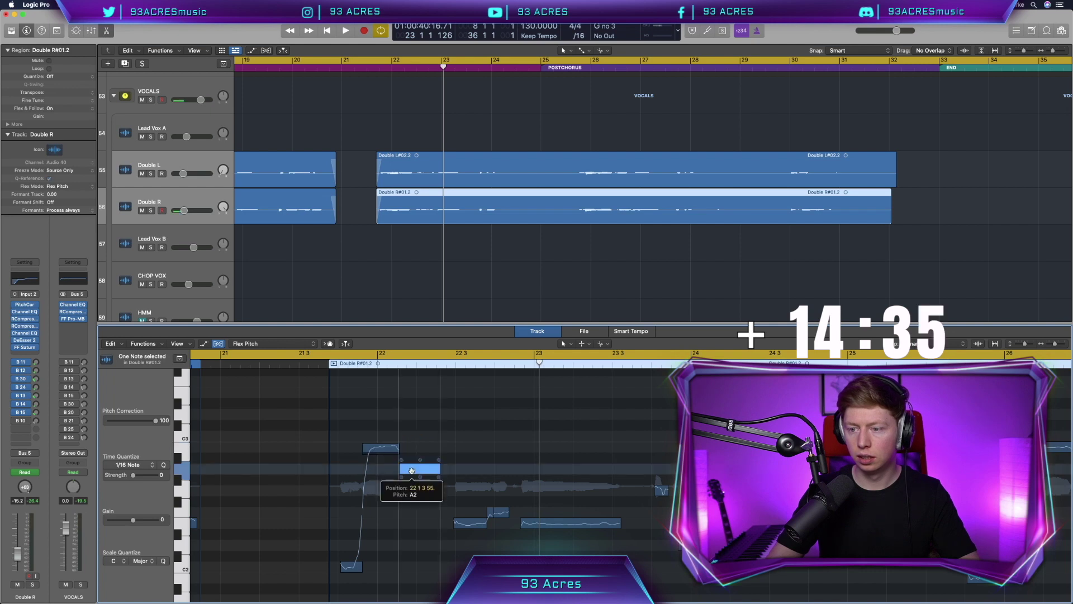
click(384, 451)
key(shift+space)
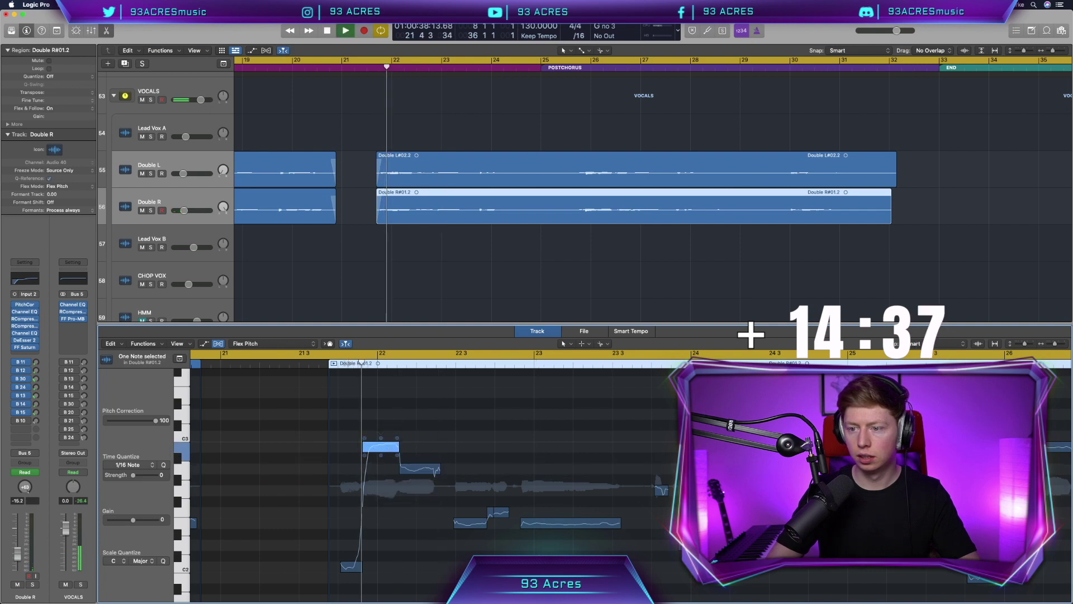
Raise the first part of the split Double R note at bar 22 to C3 and the second to B2, and play back
drag(380, 447, 381, 436)
drag(412, 468, 411, 448)
key(shift+space)
key(space)
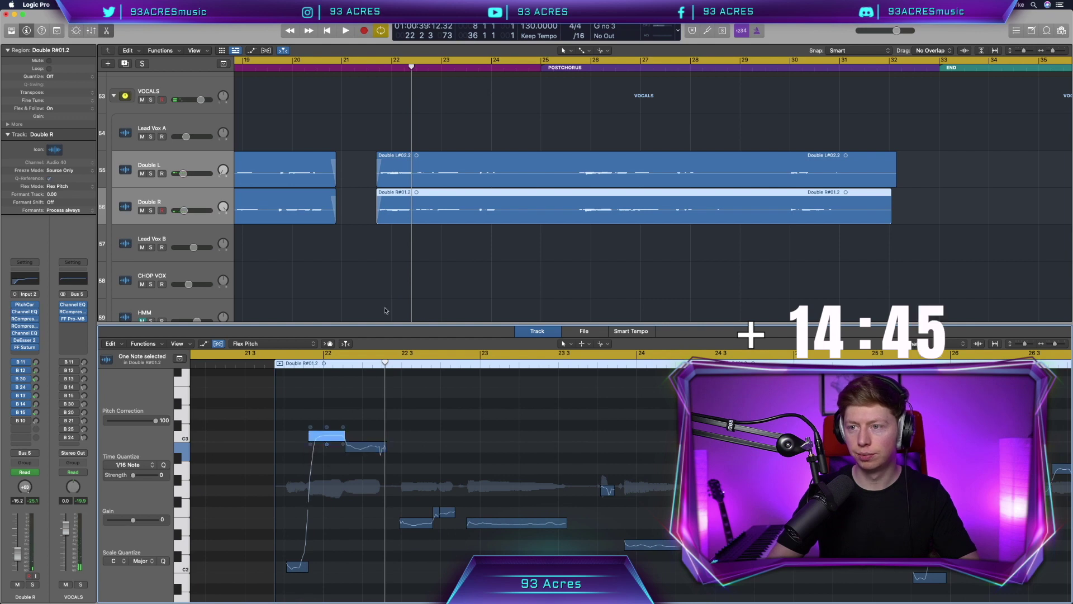
Raise the short middle note just after bar 22 in the Double L take to C3, and play on past bar 26
click(430, 173)
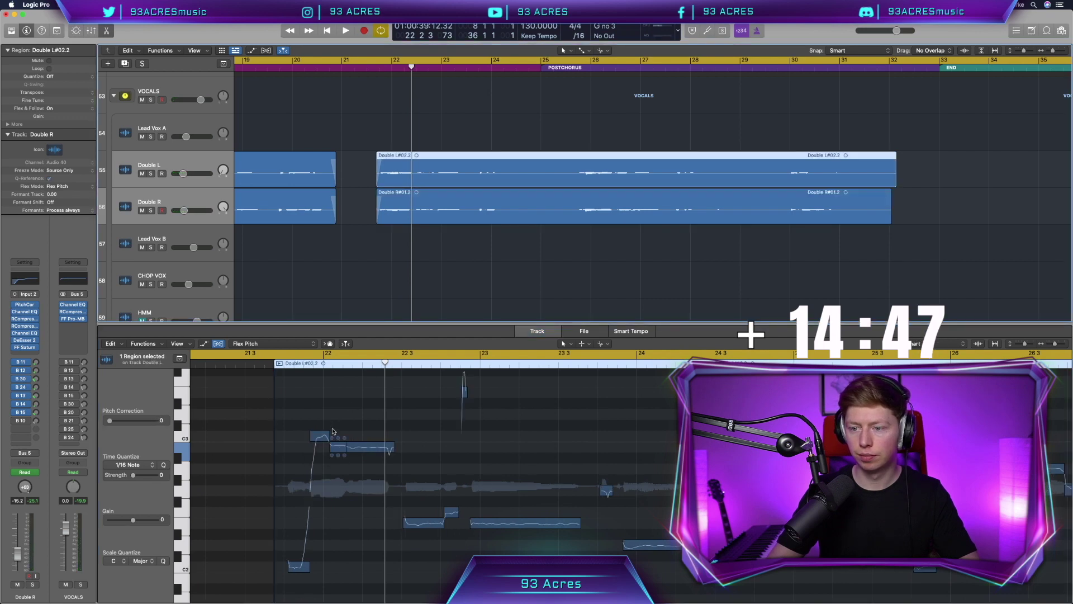
drag(335, 447, 338, 436)
key(shift+space)
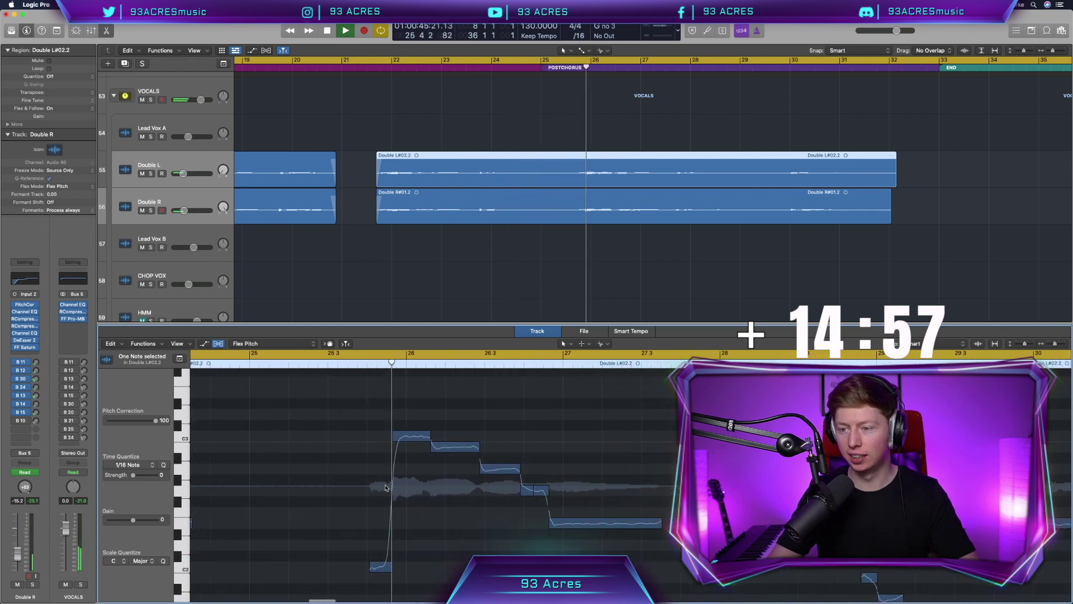
key(space)
Compare the doubles after bar 26, and raise the short Double R note at 26 3 to G2
click(323, 465)
click(321, 353)
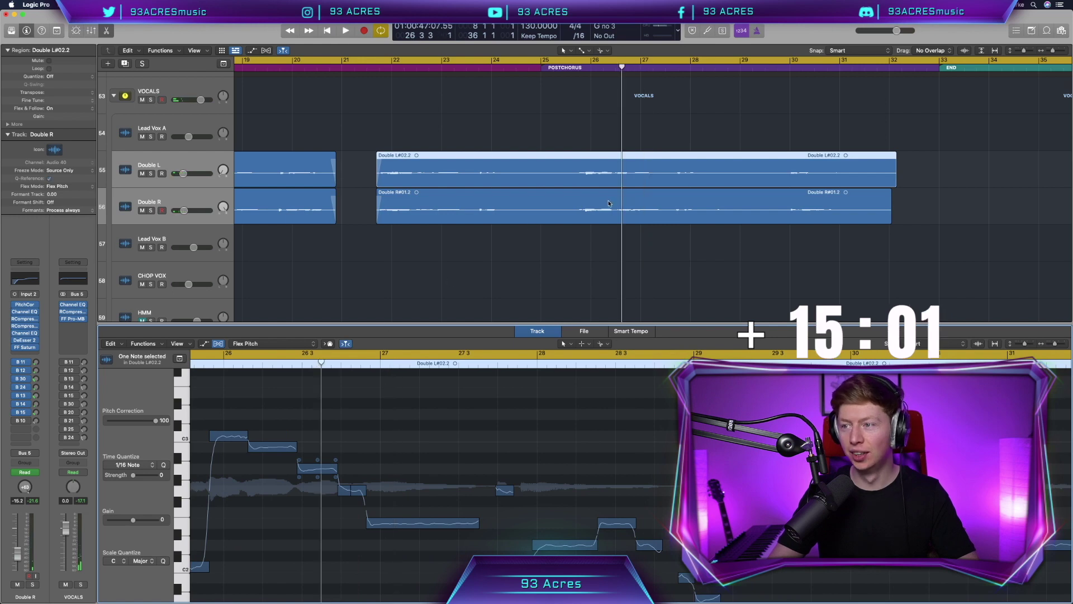
click(551, 259)
key(Down)
drag(306, 513, 310, 490)
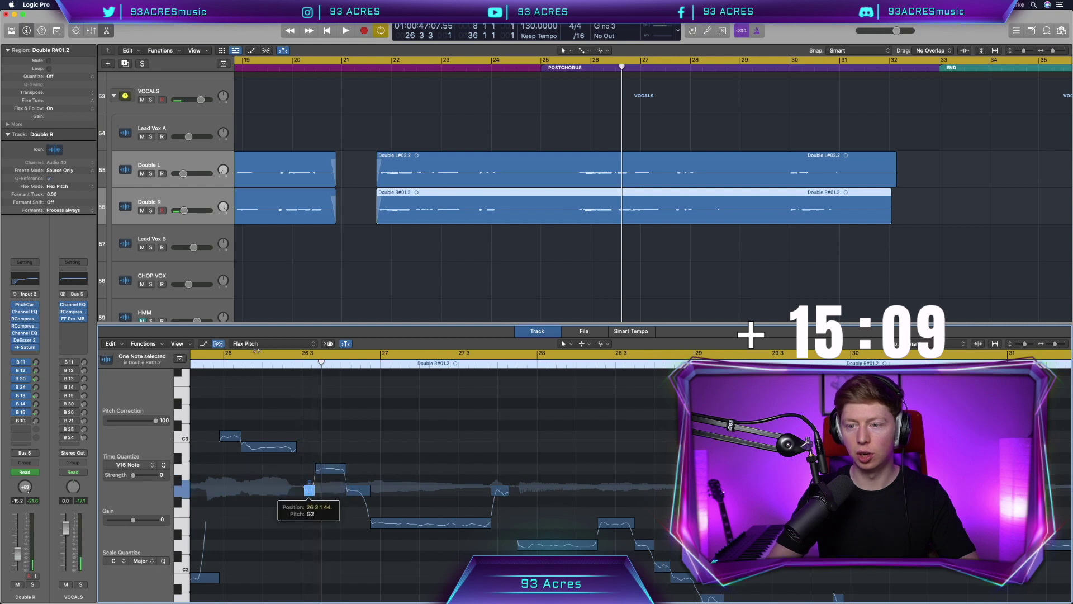
Play both double vocal takes from 26 3 towards bar 32 to check the corrected notes
key(space)
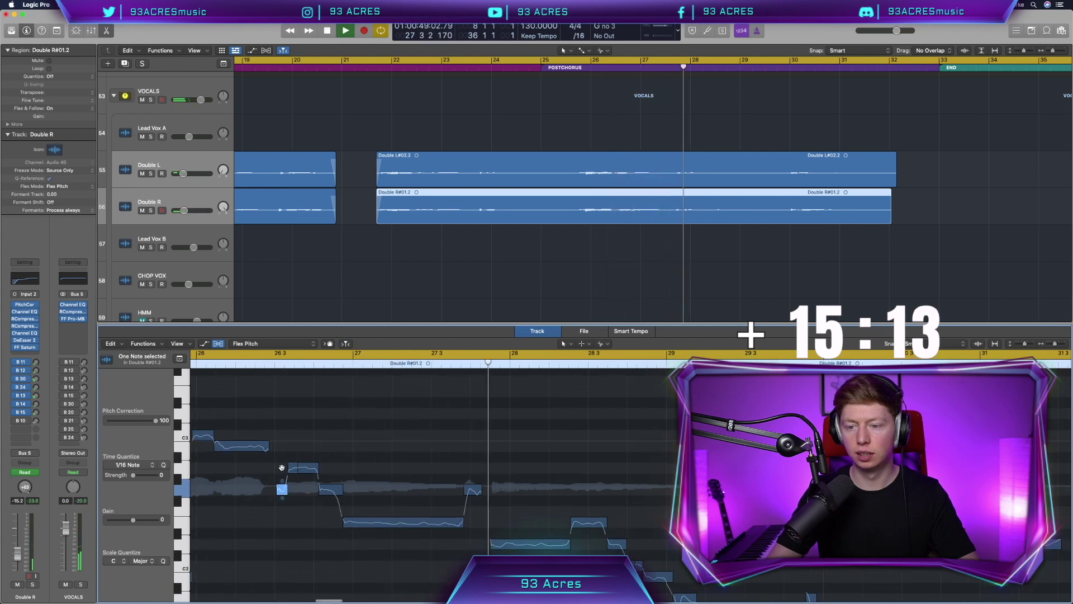
drag(282, 467, 282, 468)
key(space)
key(space)
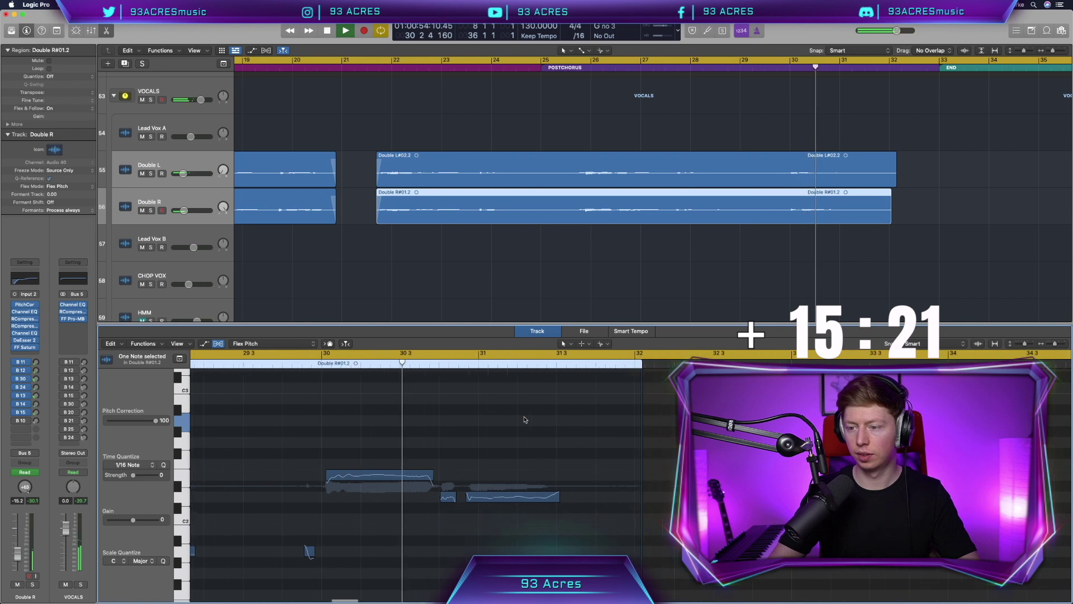
key(space)
Shorten the ends of the last Double R and Double L regions to just before bar 32, and select both regions
drag(882, 217, 872, 218)
drag(896, 183, 891, 205)
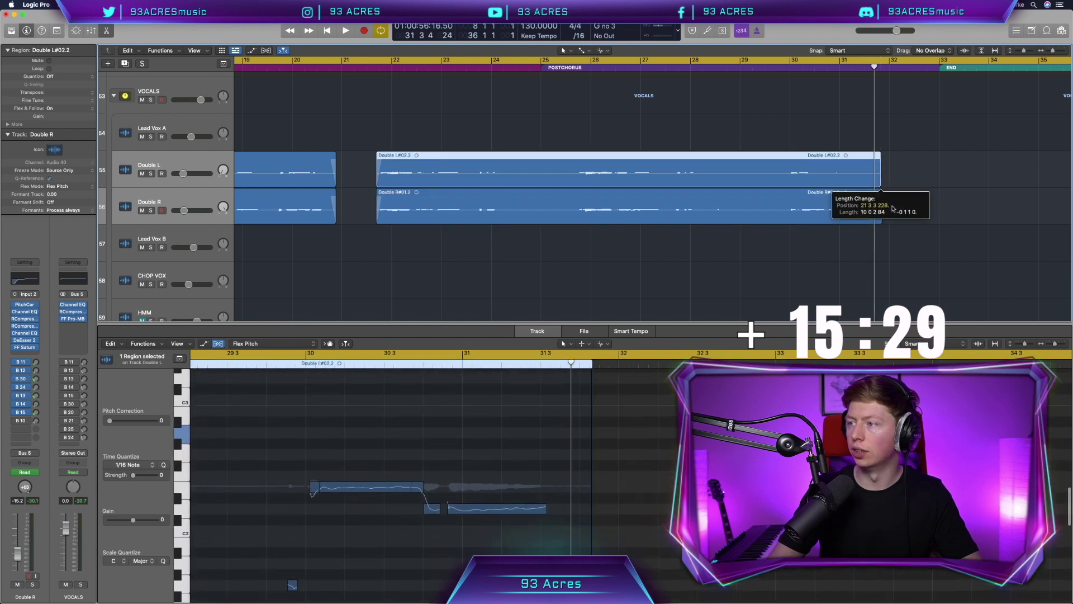
click(889, 200)
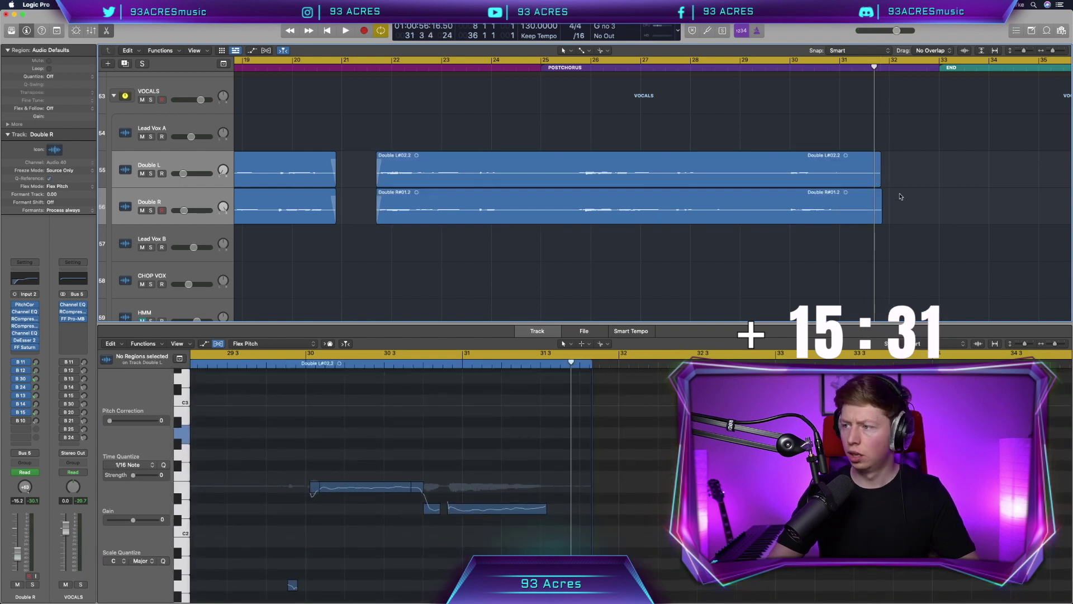
drag(889, 181, 873, 184)
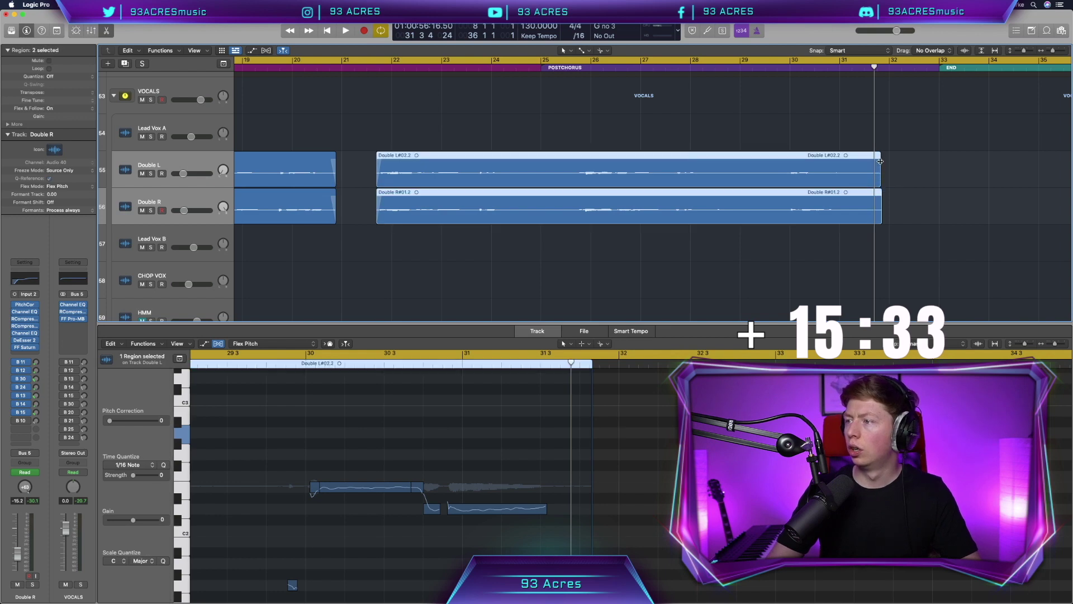
Play from bar 8, set the DOUBLE Vox A track volume to -14.6 dB, and trim its region's end to bar 32
scroll(463, 305, down, 5)
scroll(436, 279, down, 5)
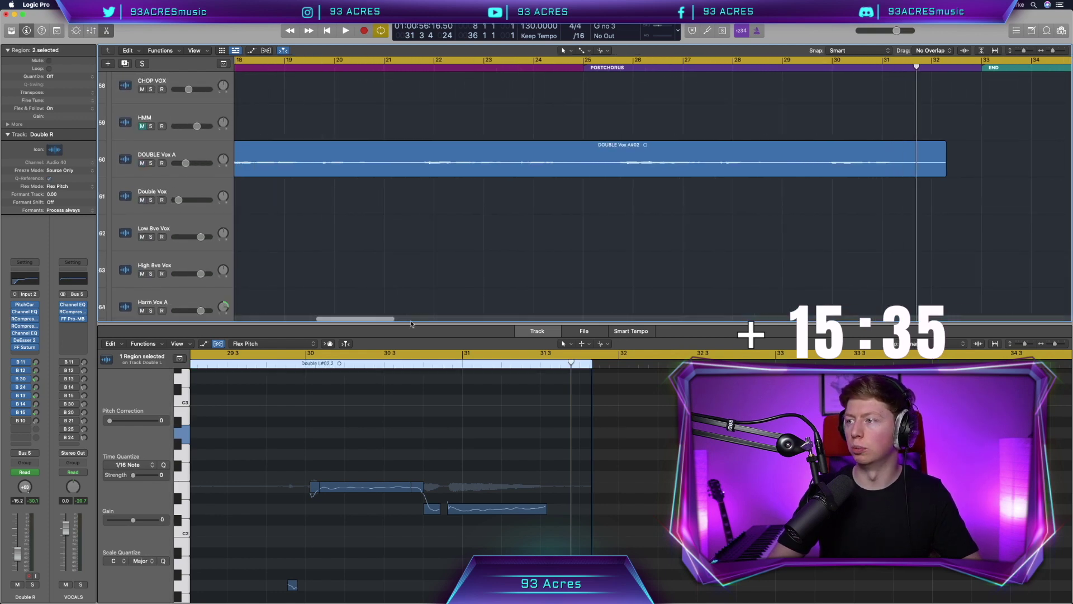
key(space)
scroll(392, 168, up, 6)
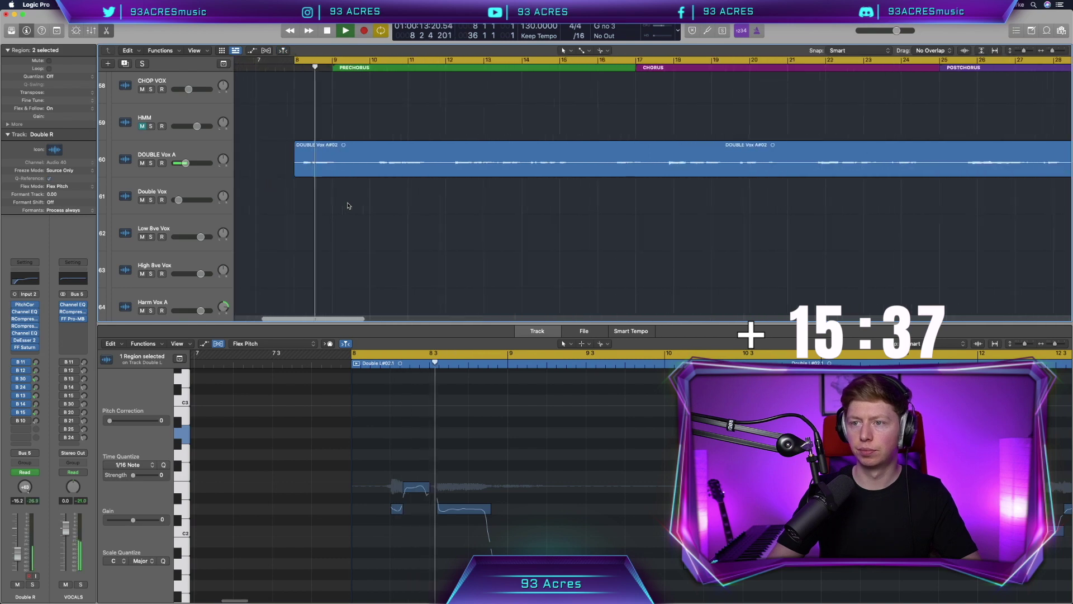
click(417, 160)
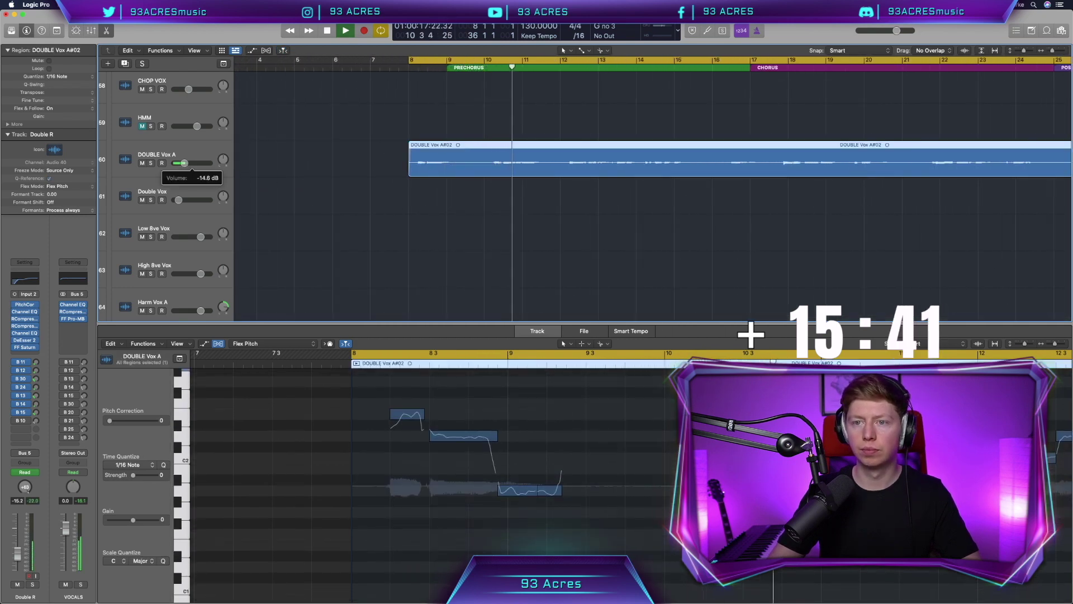
scroll(434, 193, right, 5)
scroll(554, 173, right, 3)
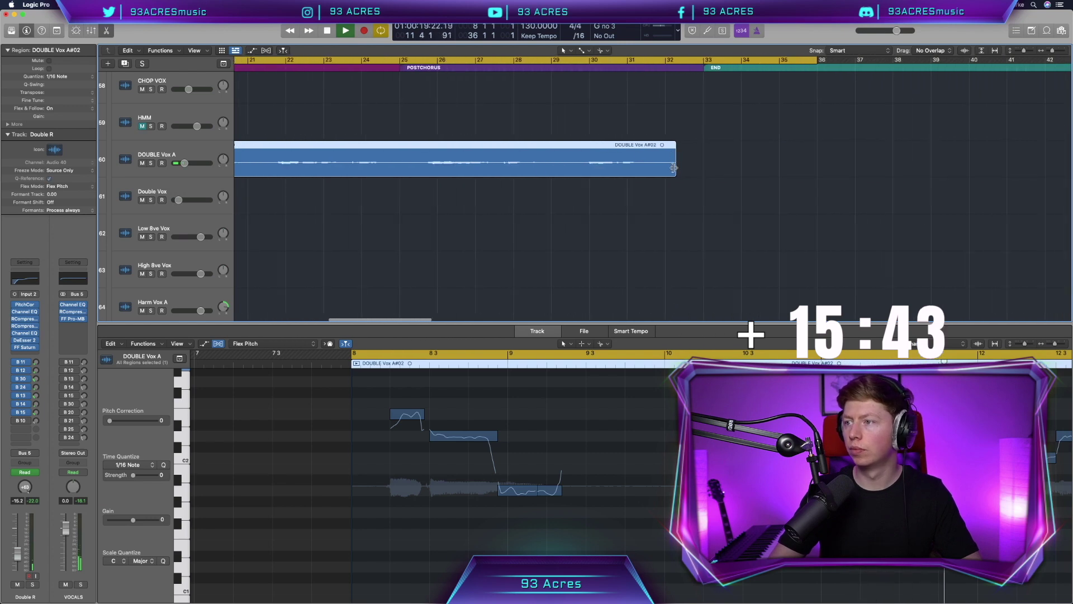
drag(674, 167, 666, 168)
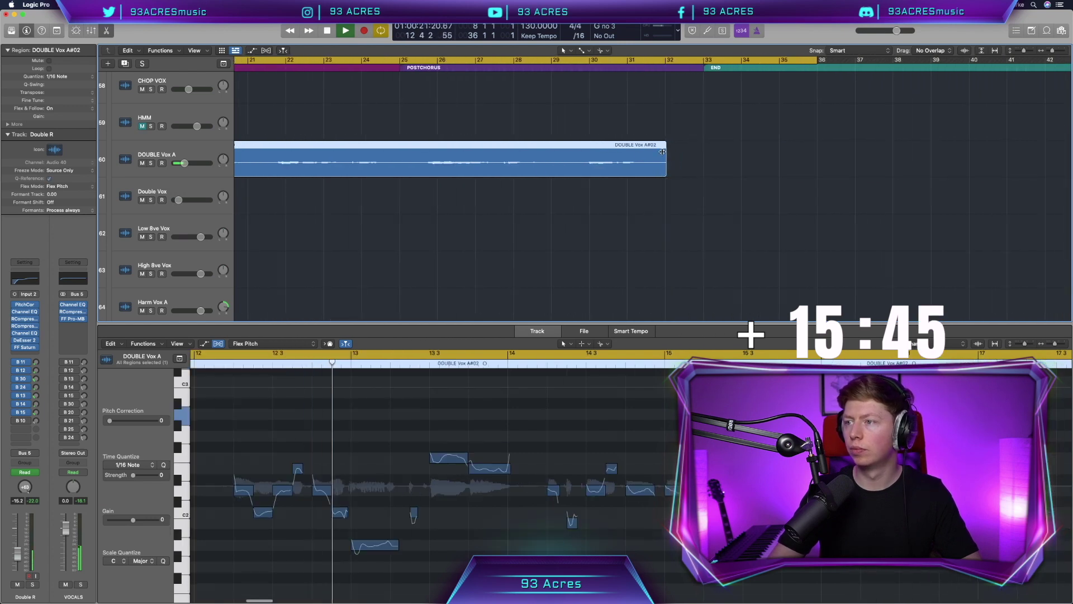
Stop playback and examine the Noise Gate settings on the DOUBLE Vox A track
click(167, 168)
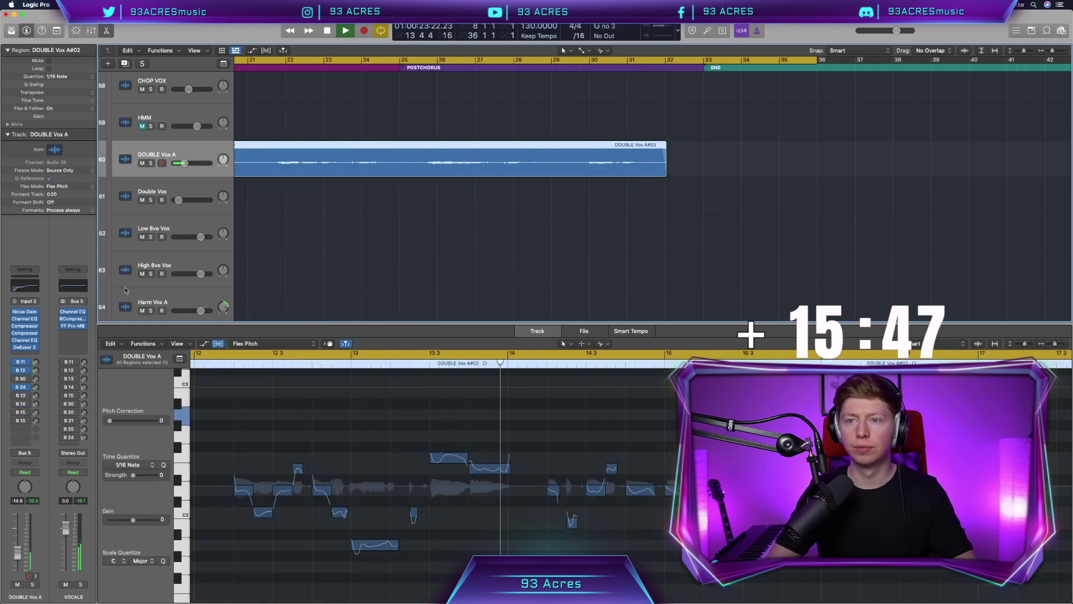
key(space)
click(24, 312)
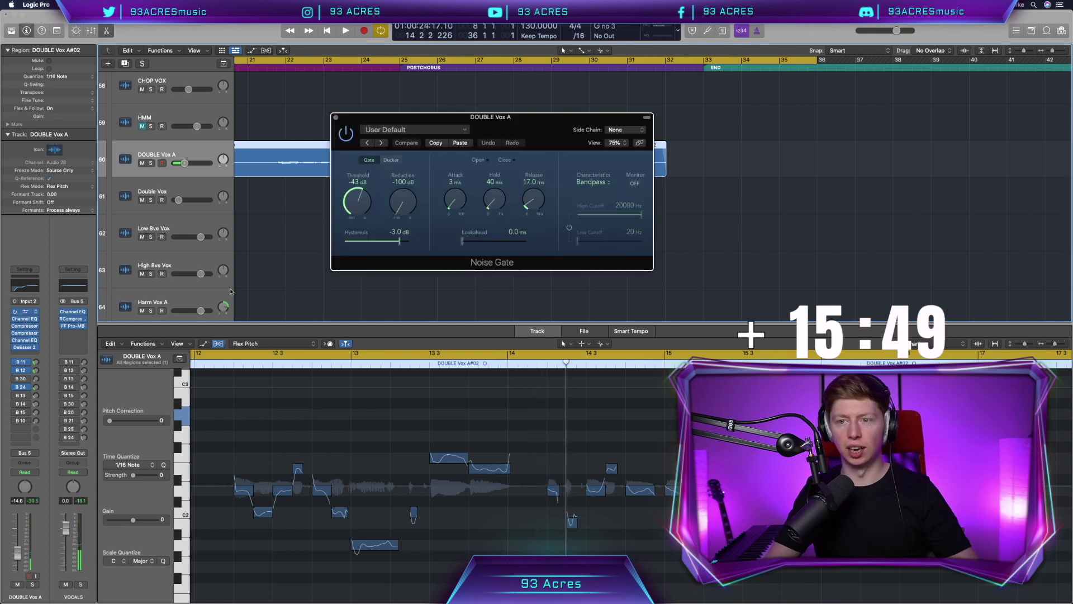
click(335, 117)
Add DOUBLE Vox A's Noise Gate, with its -43 dB threshold, as the first effect on Double L and Double R
scroll(203, 176, up, 6)
scroll(203, 176, left, 3)
click(203, 176)
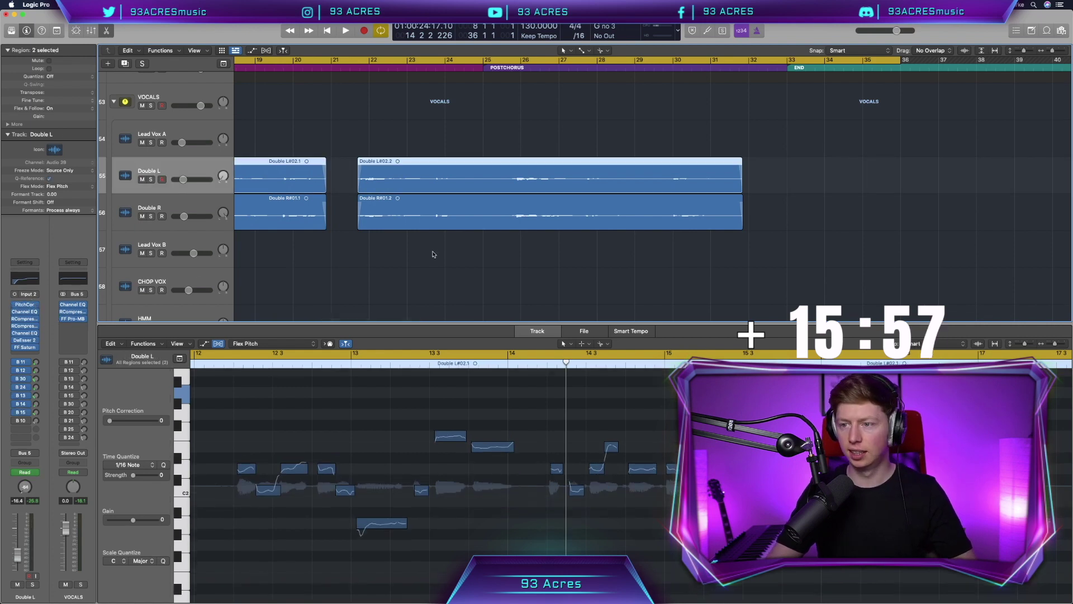
key(x)
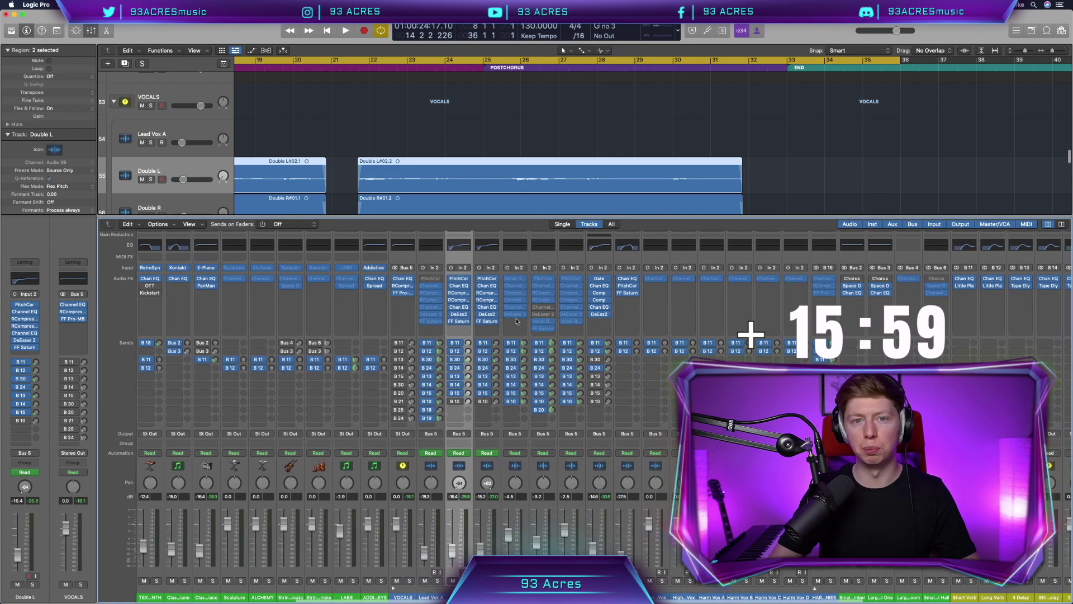
scroll(505, 284, right, 4)
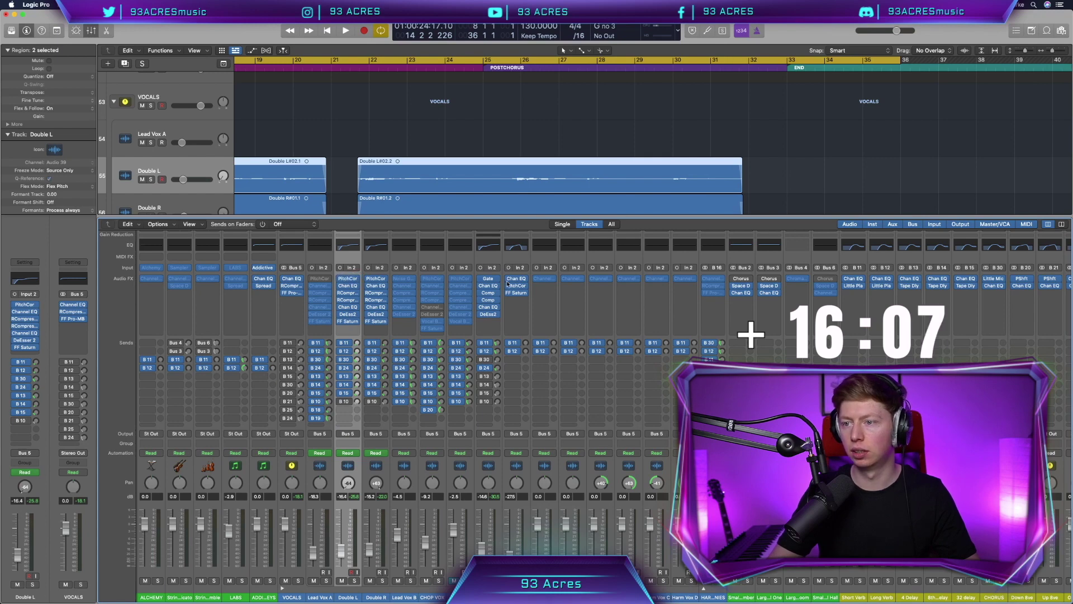
click(352, 276)
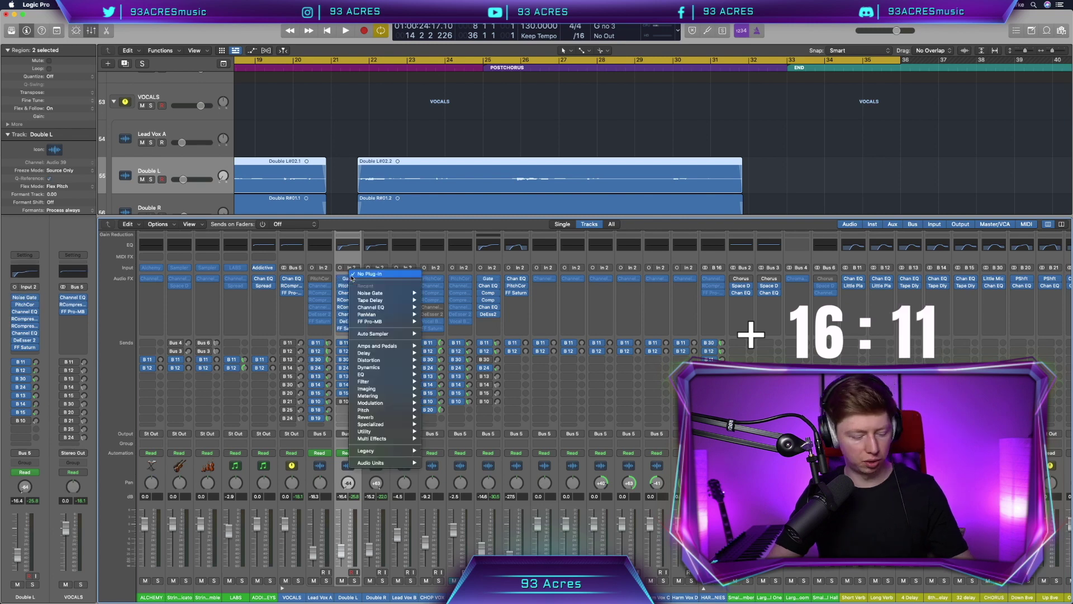
click(402, 335)
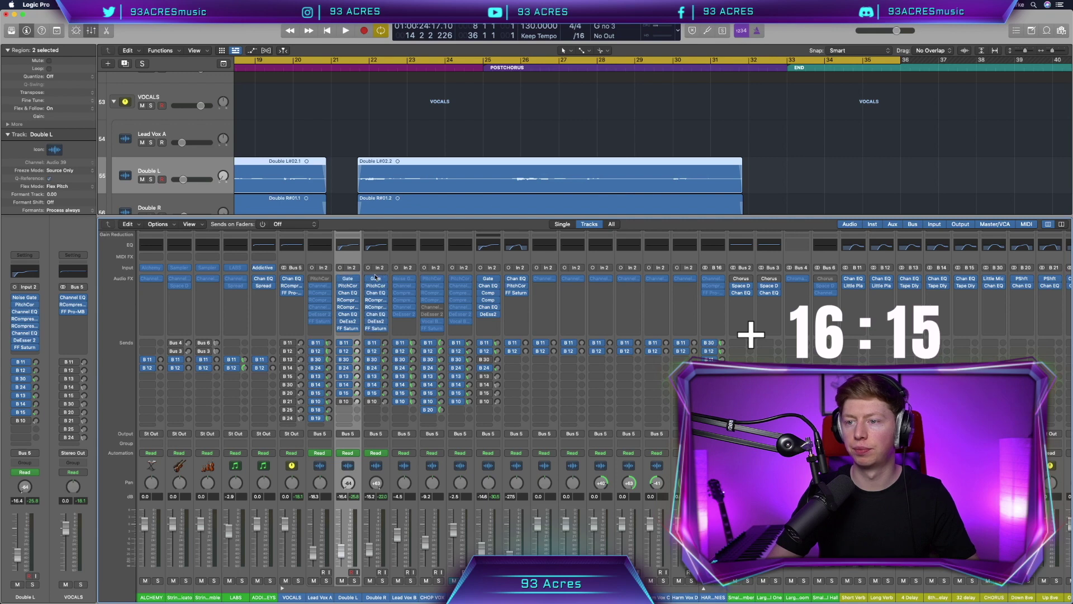
Play the doubles from bar 8 and check how Double L's Noise Gate opens and closes
key(space)
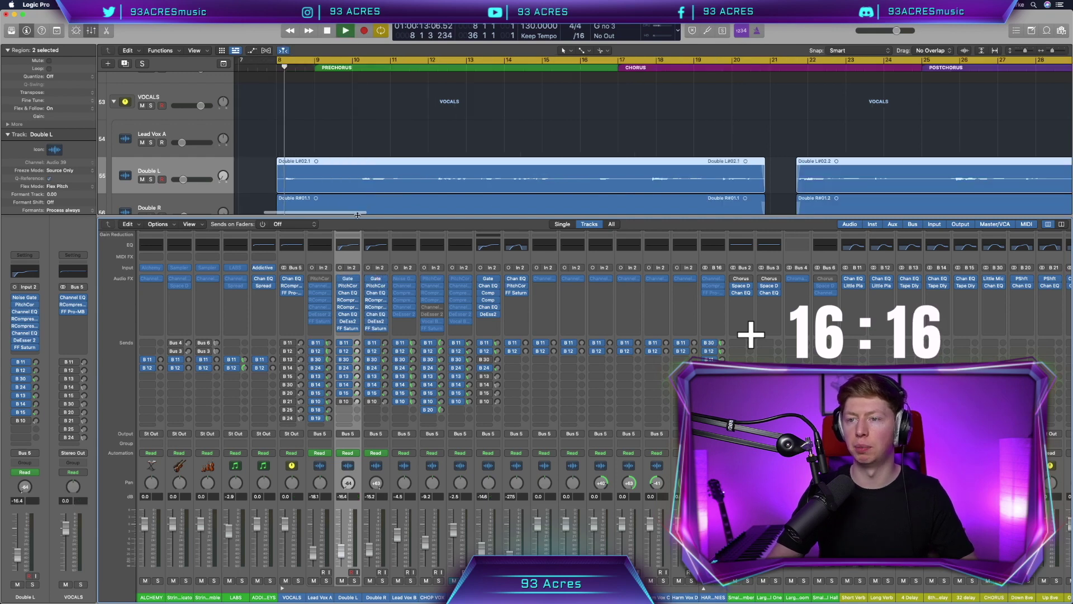
click(350, 279)
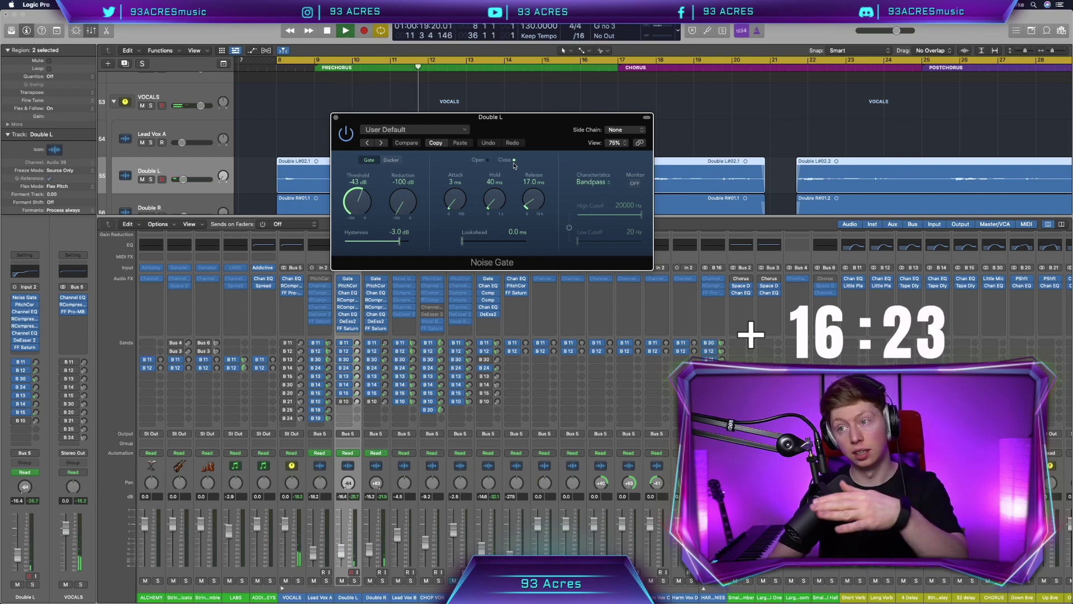
click(335, 118)
key(space)
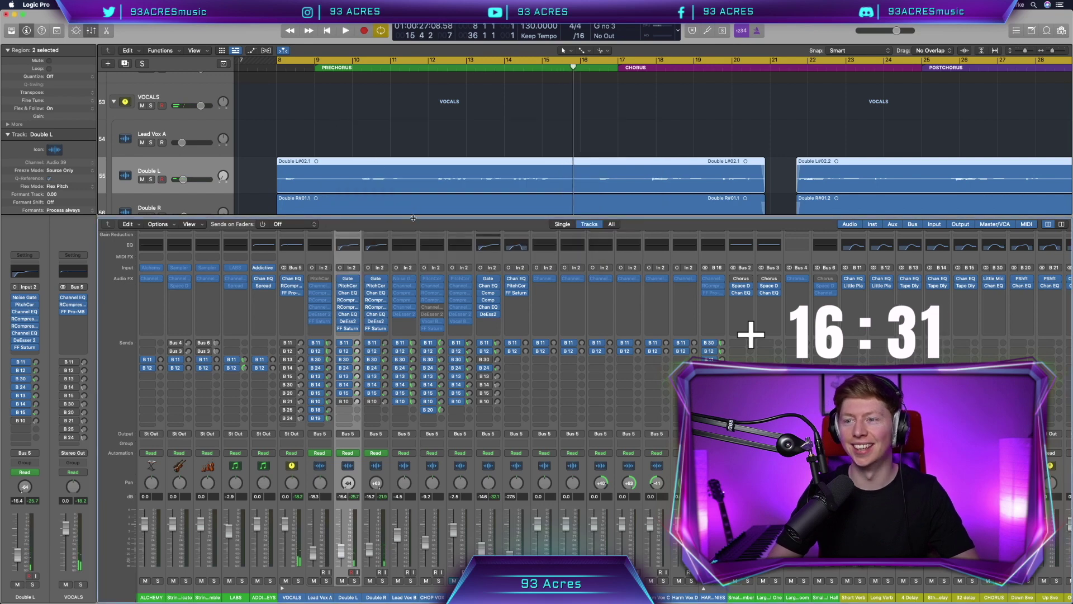
Hide the mixer and add a send to Bus 21 (Up 8ve) on the DOUBLE Vox A track
key(x)
click(511, 278)
scroll(511, 279, right, 3)
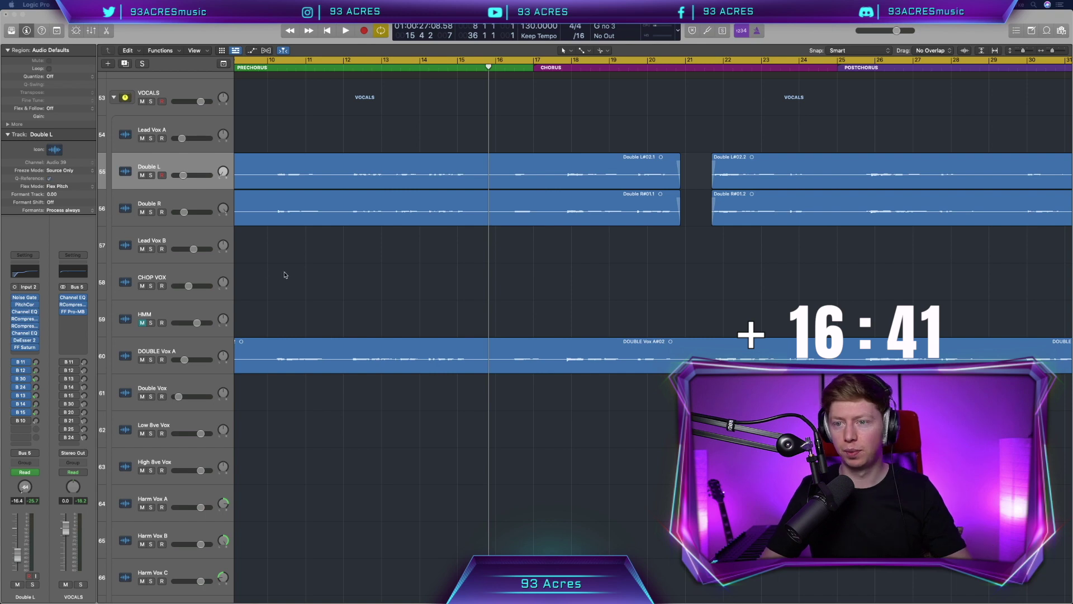
scroll(282, 275, down, 5)
scroll(284, 275, up, 4)
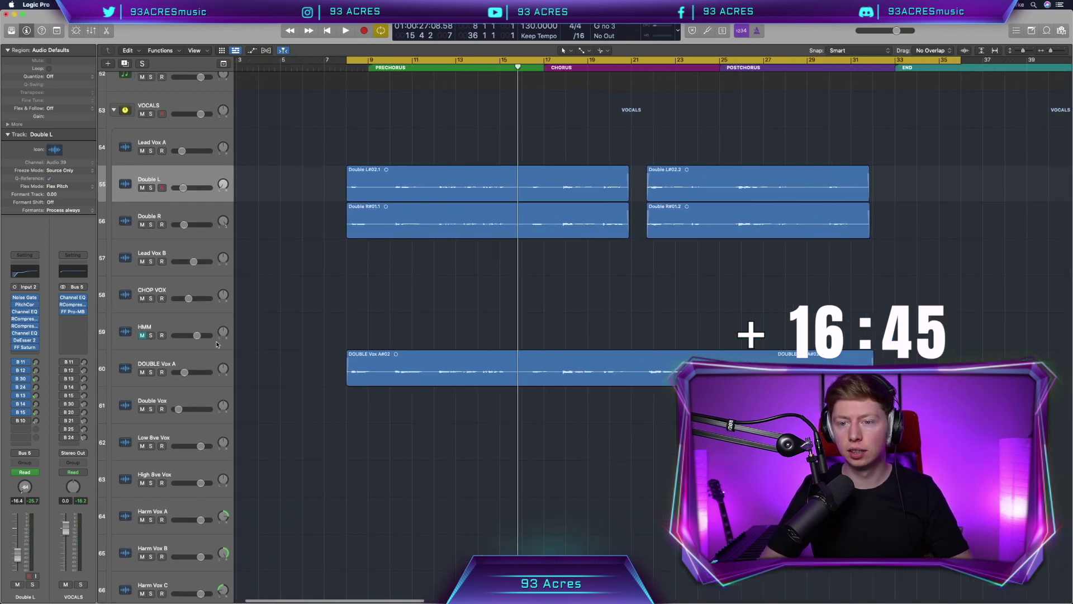
click(199, 353)
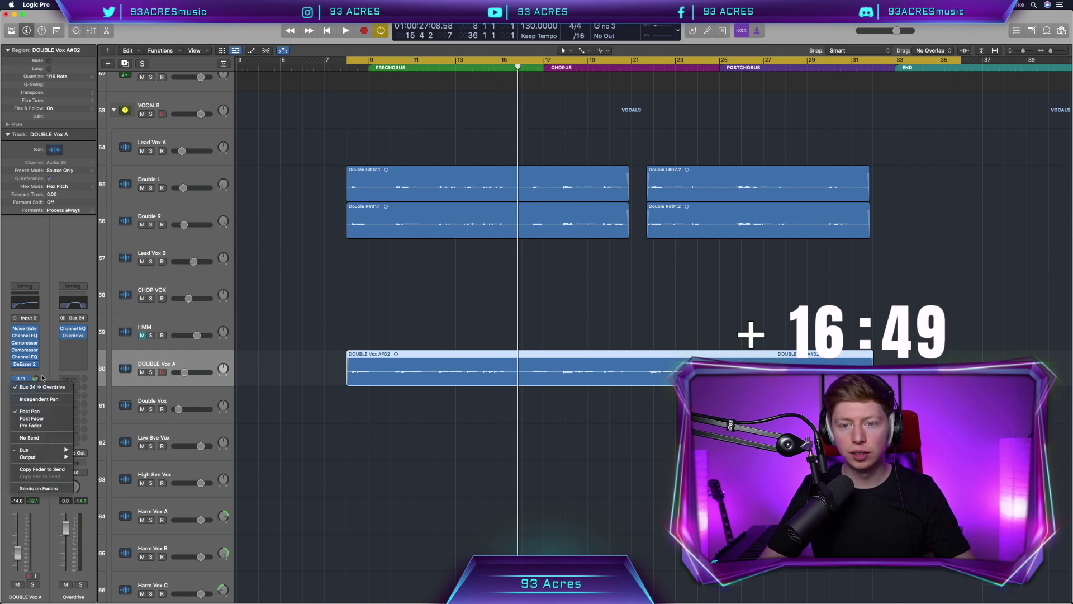
click(42, 380)
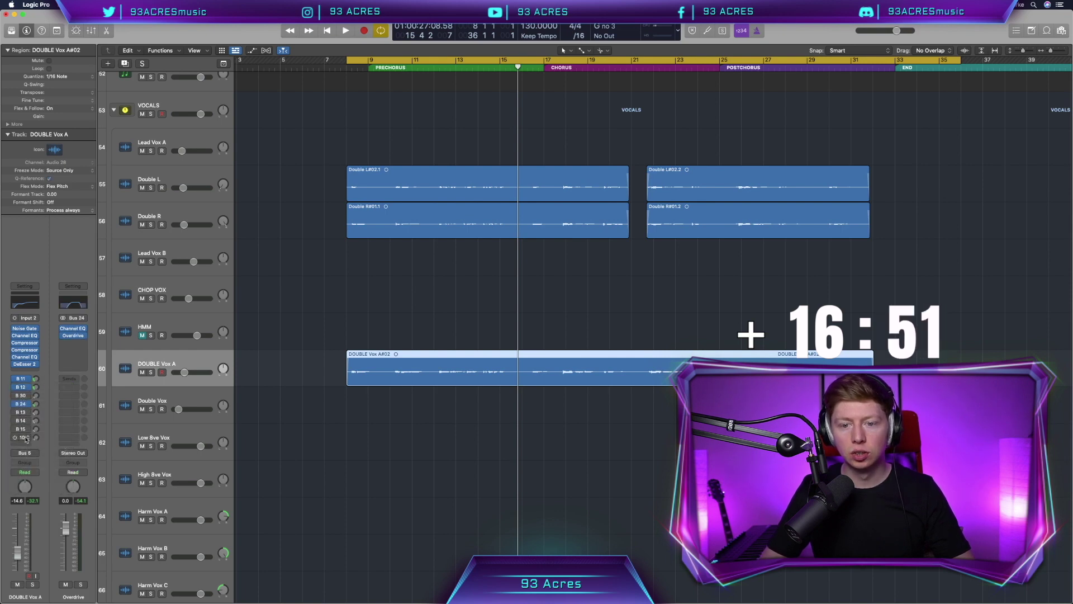
click(26, 440)
mouse_move(22, 454)
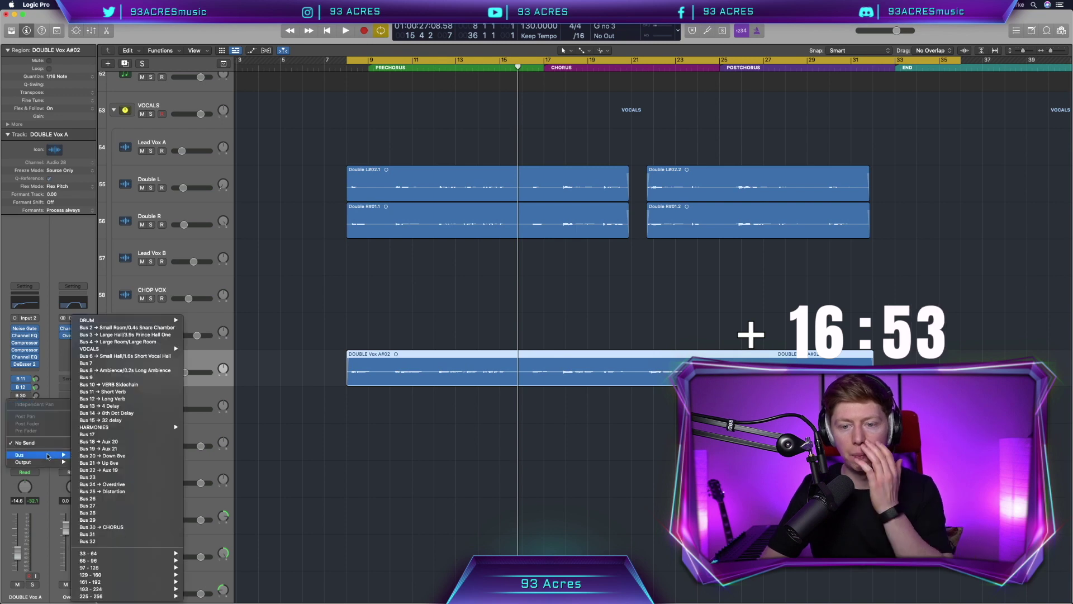
click(119, 464)
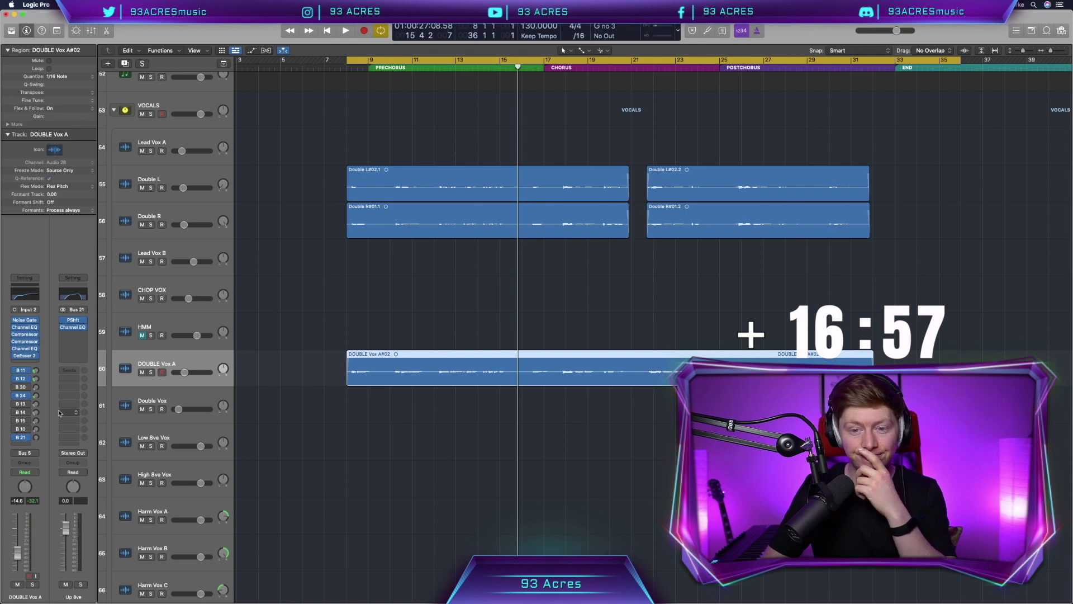
Replace the Pitch Shifter on the Up 8ve bus with Soundtoys Little AlterBoy, and set its pitch to 12.0
click(75, 321)
click(85, 323)
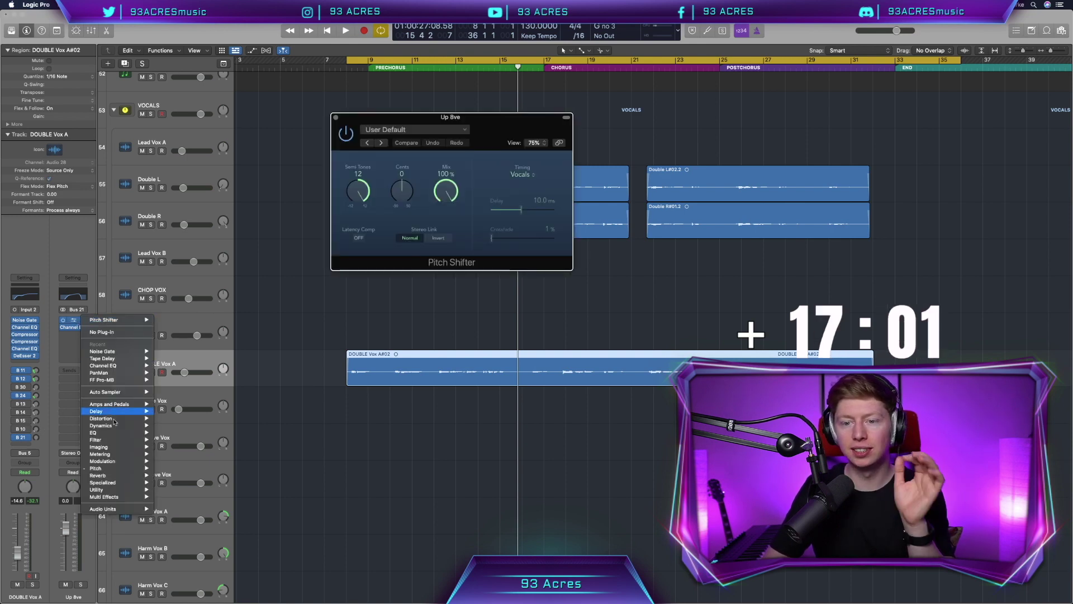
mouse_move(128, 509)
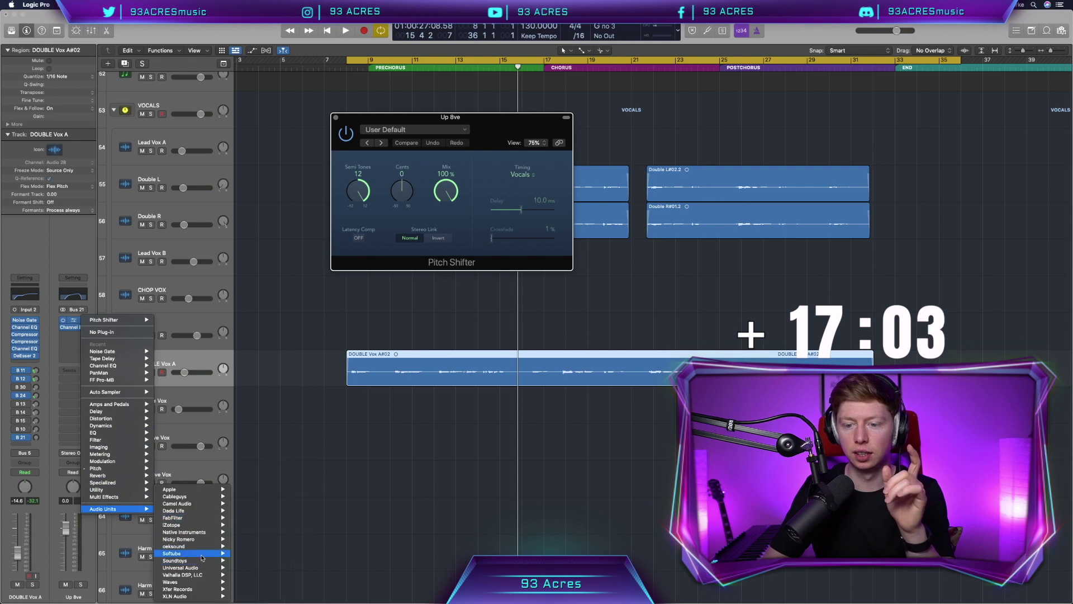
mouse_move(208, 561)
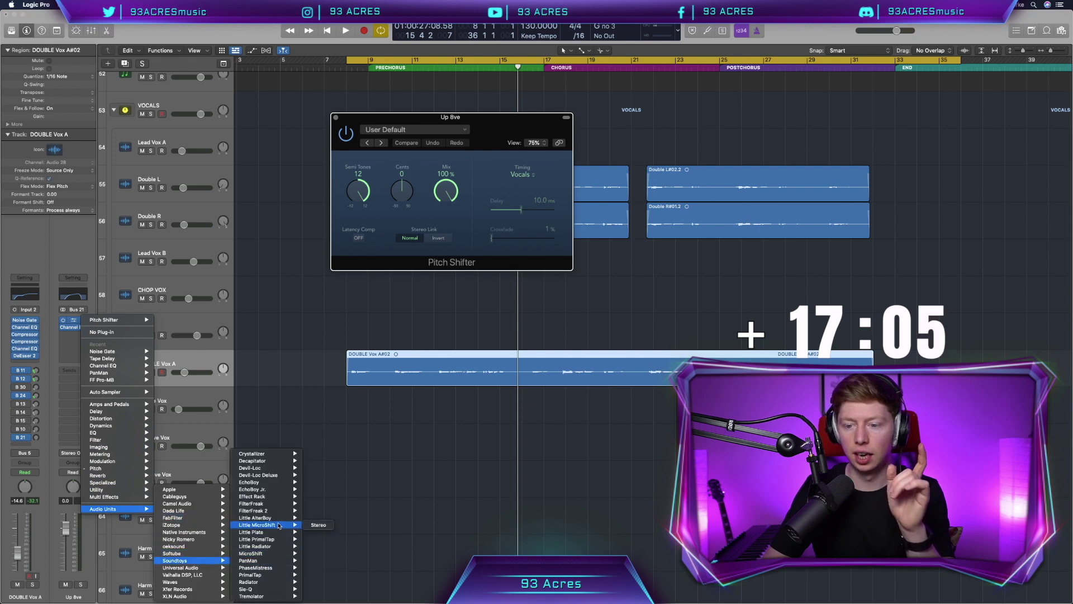
click(313, 519)
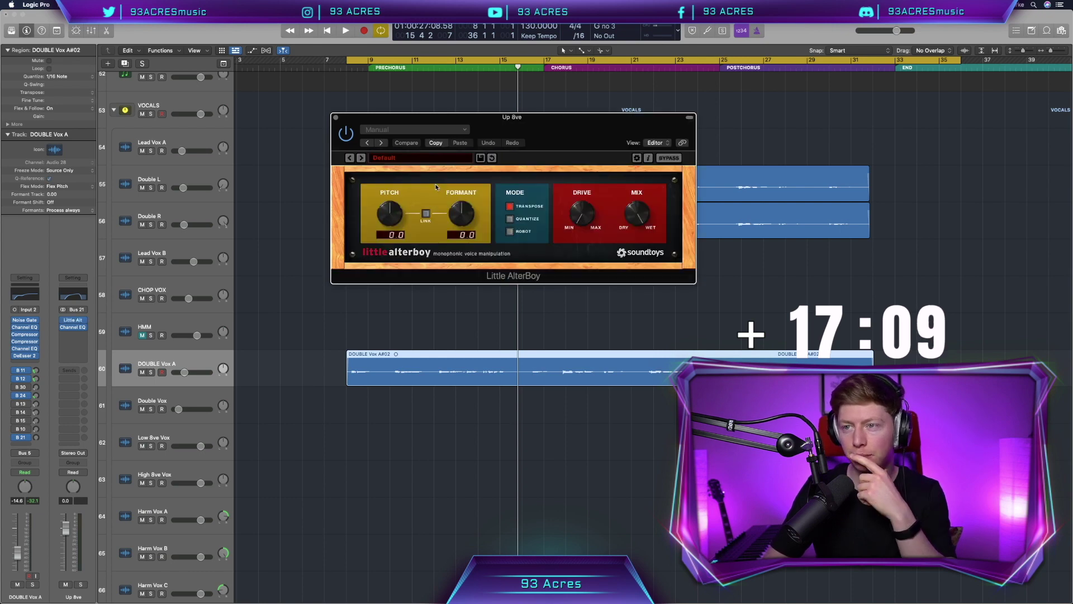
drag(402, 213, 393, 117)
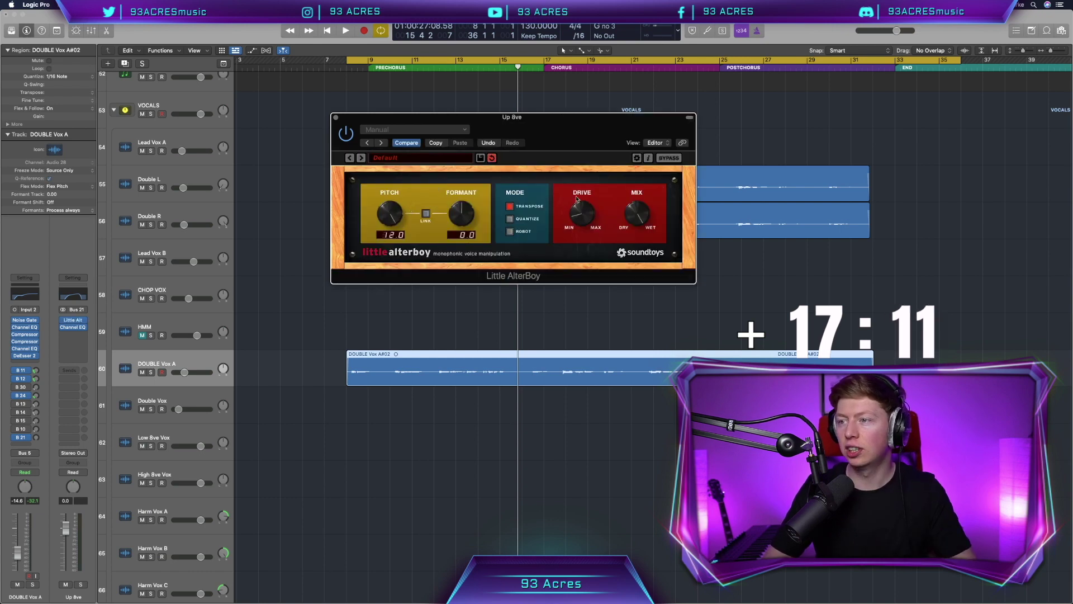
During playback, raise DOUBLE Vox A's Bus 21 send to +6.0 dB and its volume to -10.4 dB, and close Little AlterBoy
key(space)
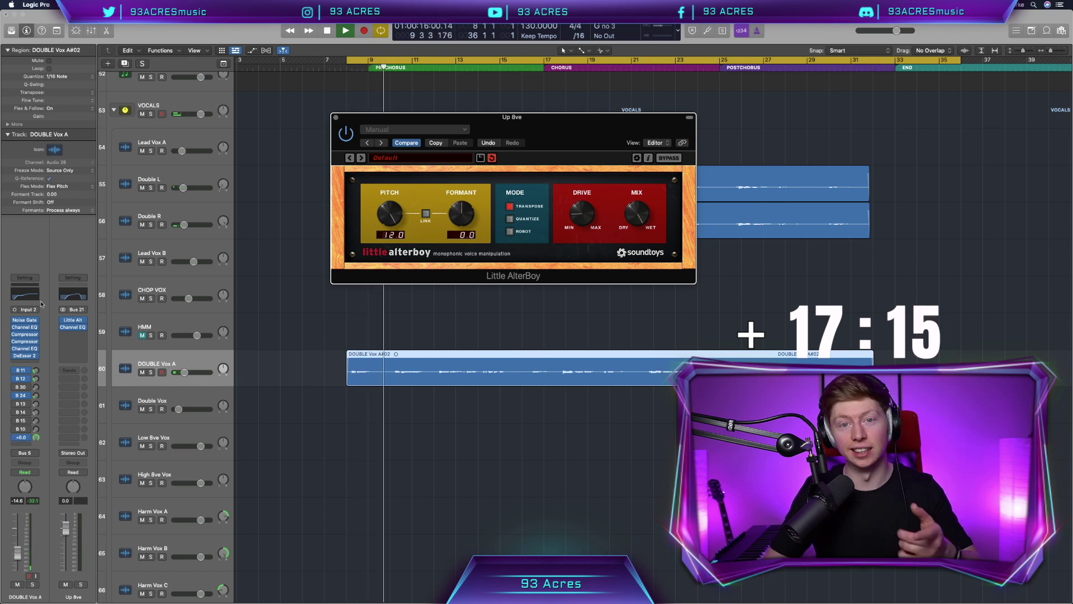
click(21, 546)
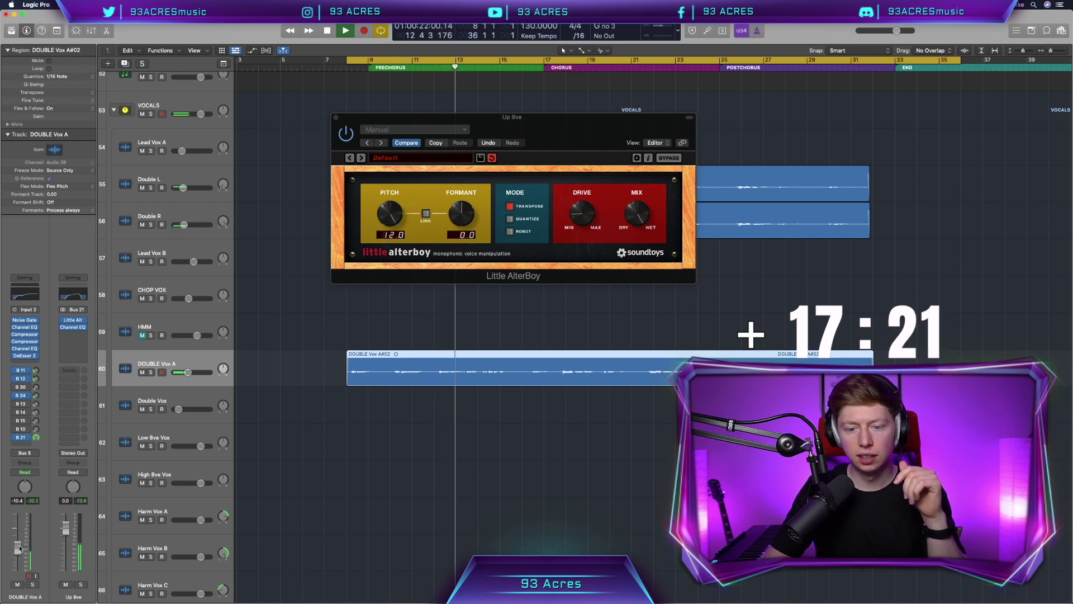
click(336, 119)
Stop playback, select Double L and Double R together, and add a send to Bus 21 (Up 8ve) on both tracks
click(195, 195)
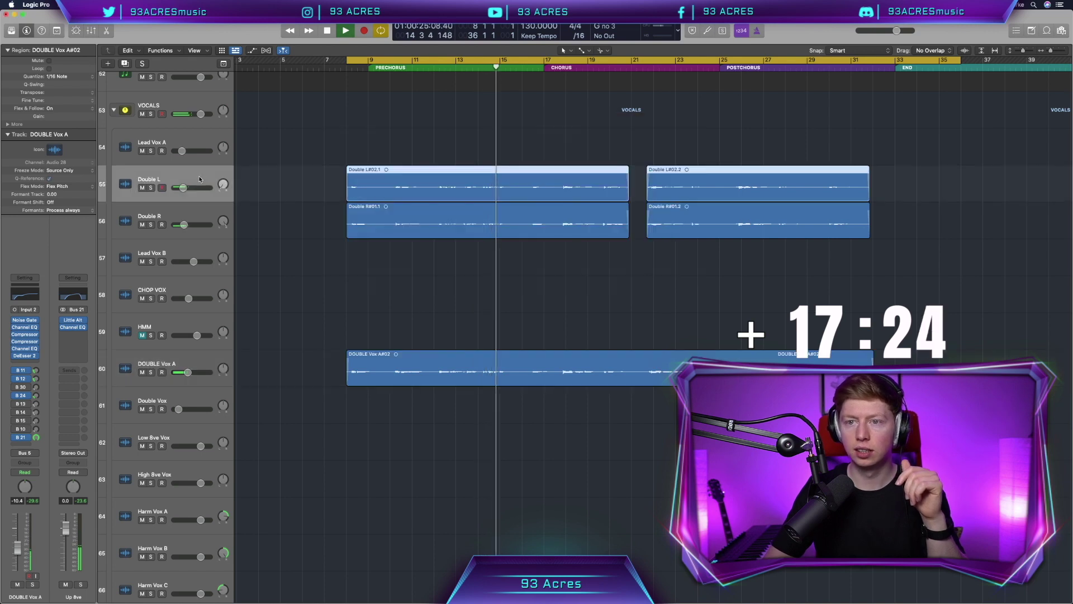
shift+click(195, 213)
key(space)
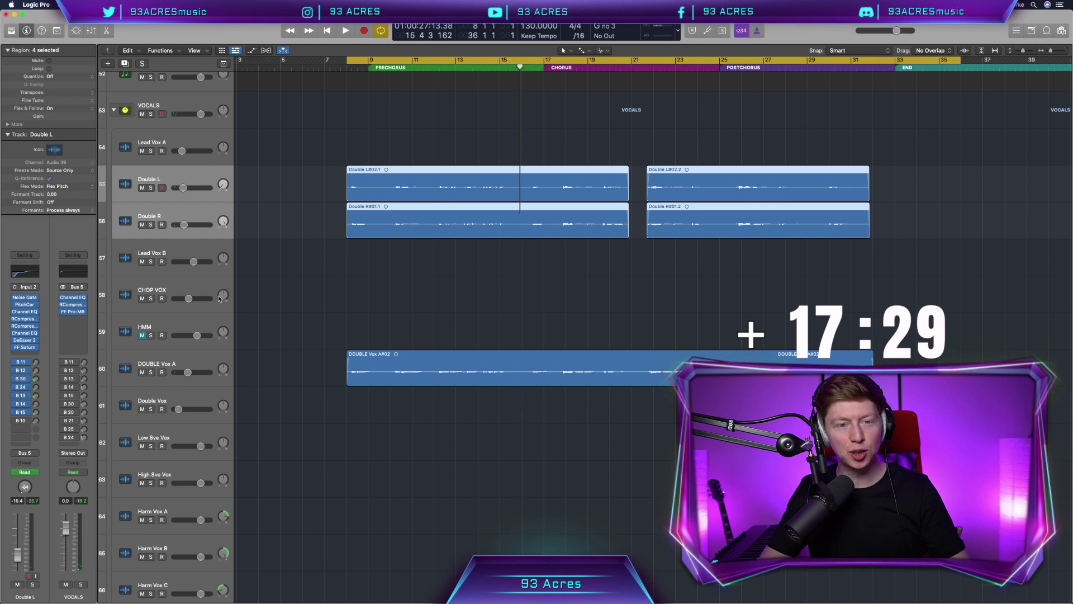
key(x)
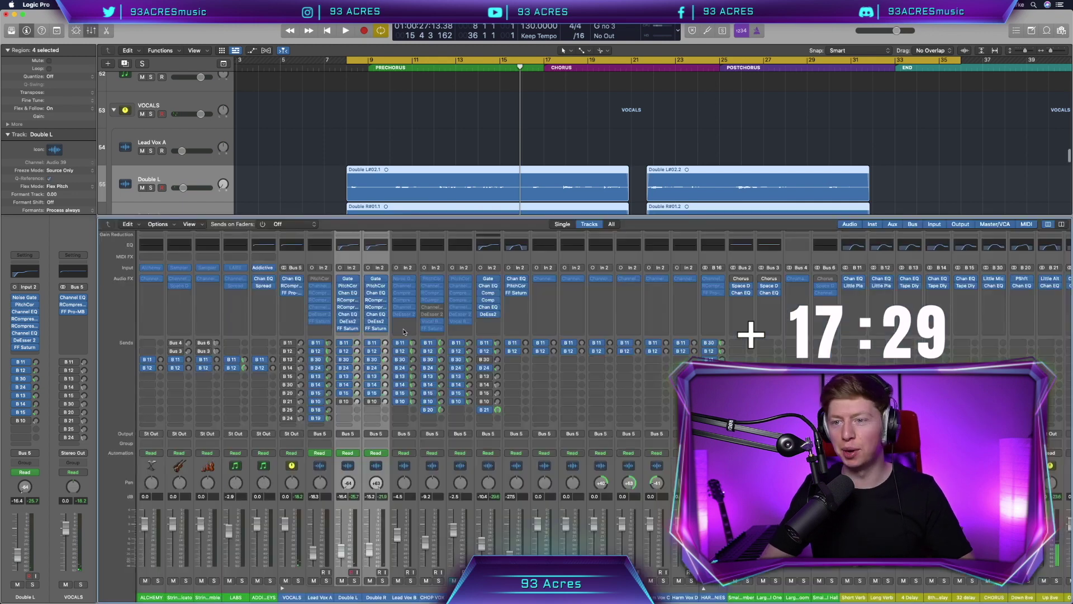
click(375, 411)
mouse_move(397, 425)
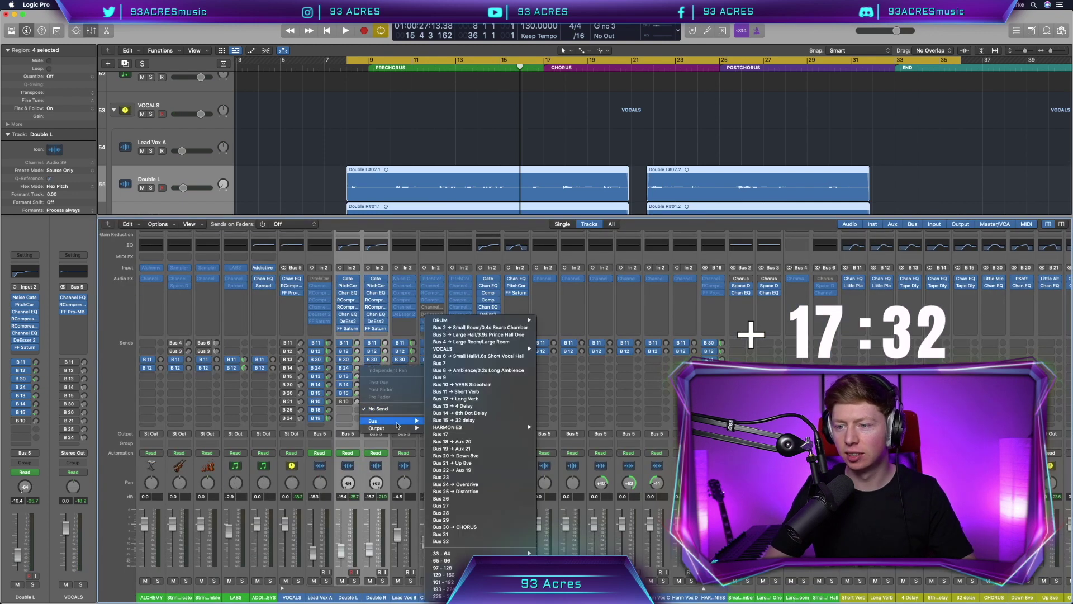
click(471, 463)
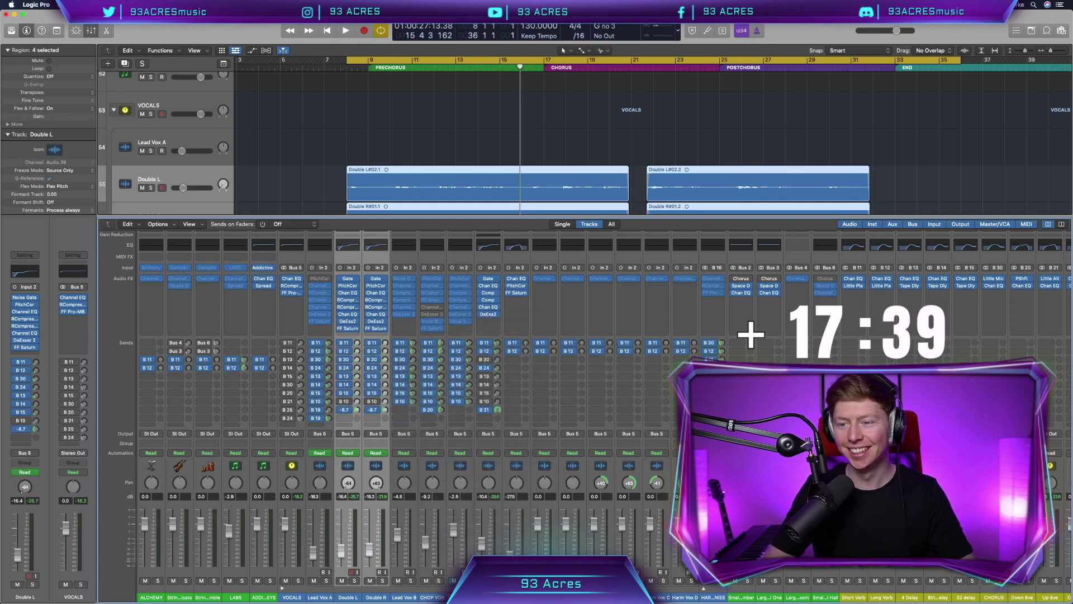
During playback from bar 8, adjust Double L's Bus 21 send level, remove Double R's Bus 21 send, and hide the mixer
key(space)
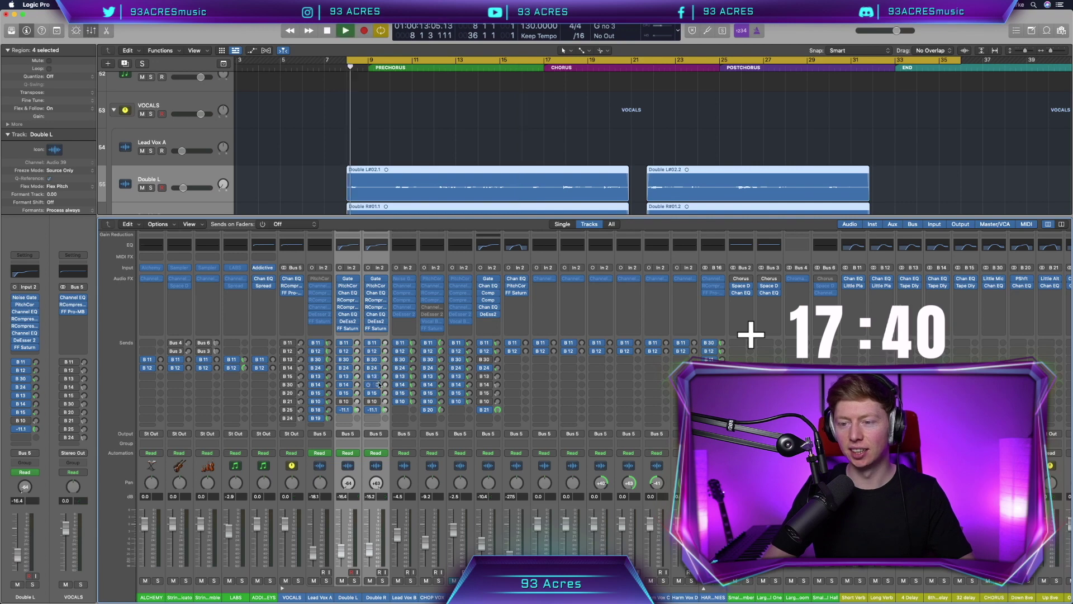
shift+click(384, 419)
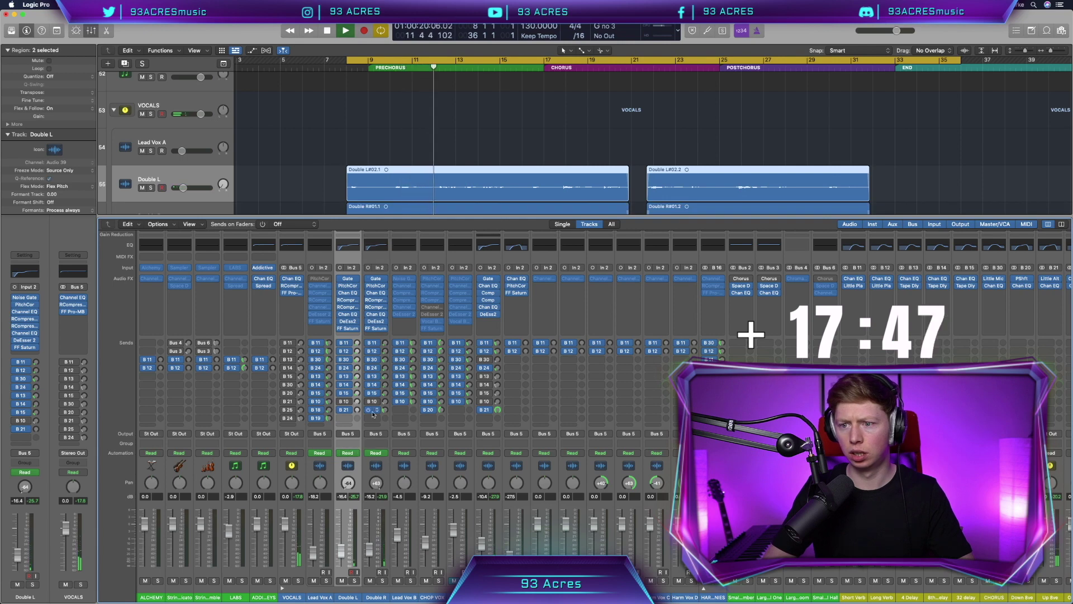
drag(358, 411, 357, 411)
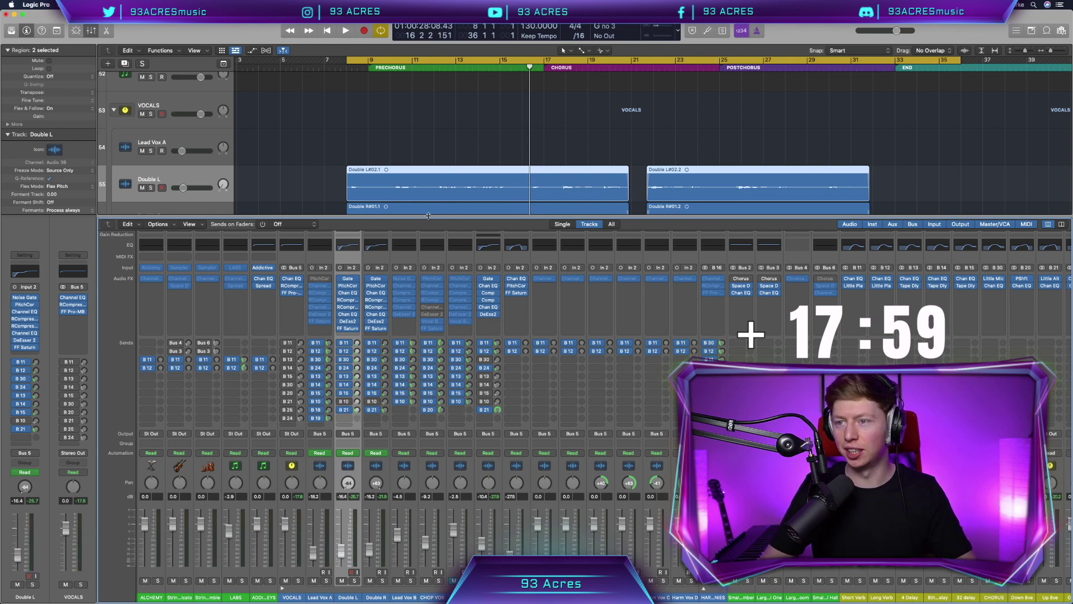
key(x)
click(345, 260)
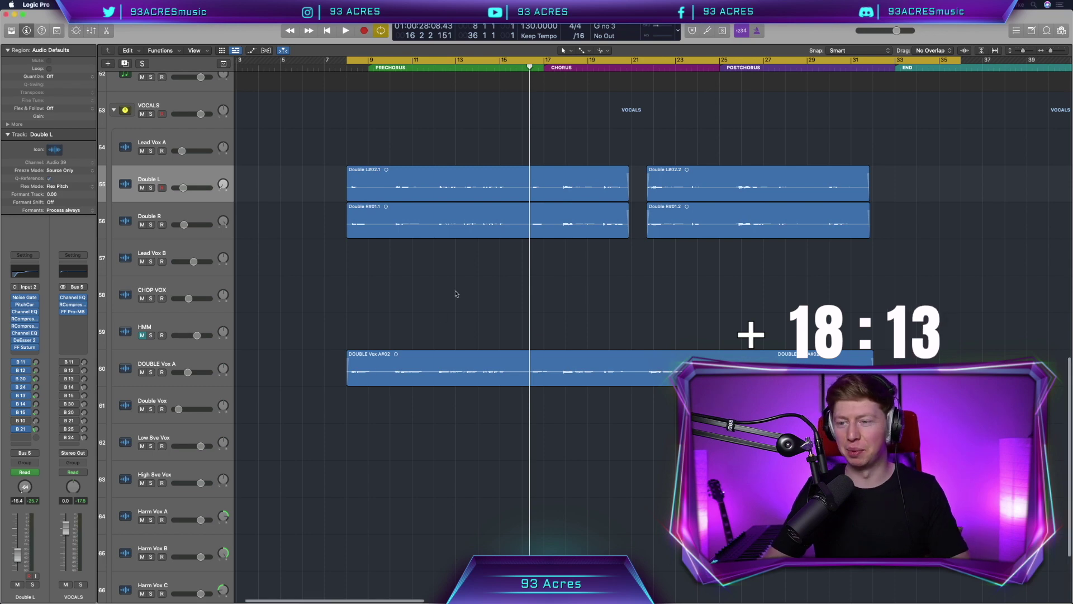
Select the High 8ve Vox track for recording
scroll(456, 293, right, 2)
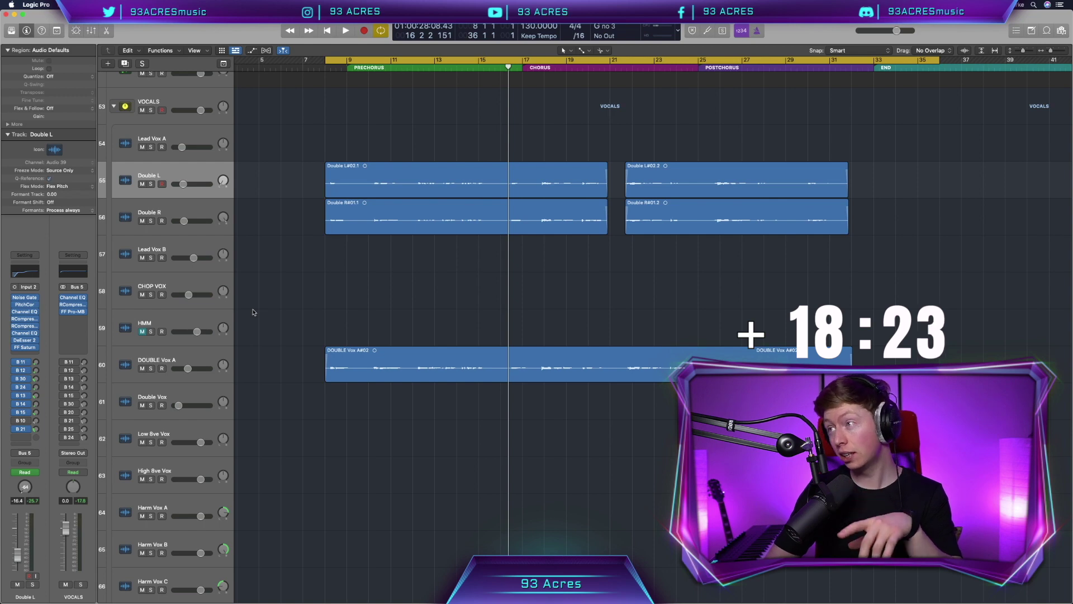
scroll(289, 309, down, 2)
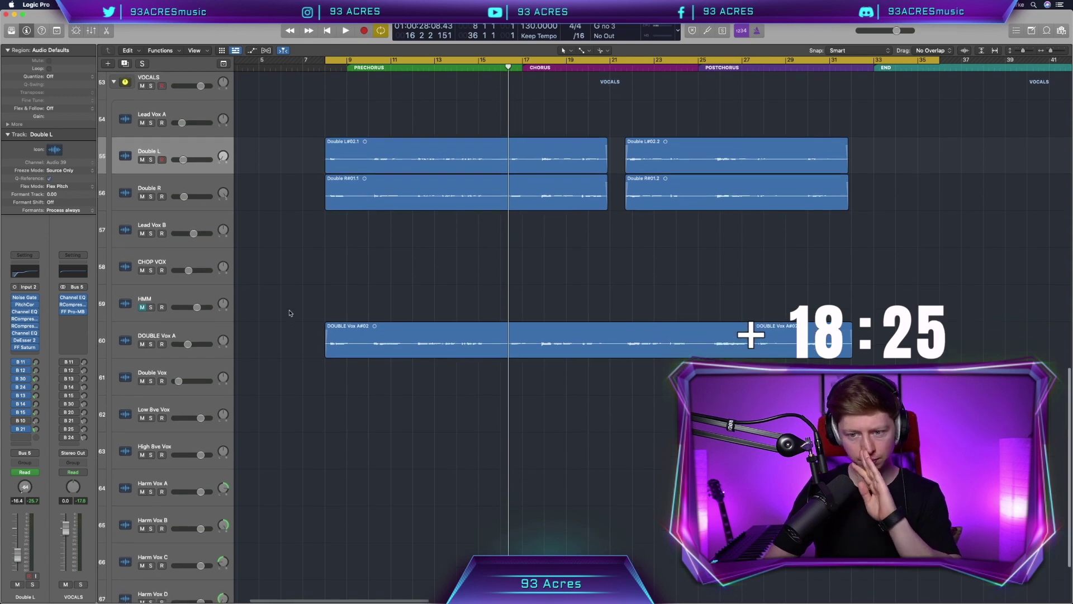
click(179, 447)
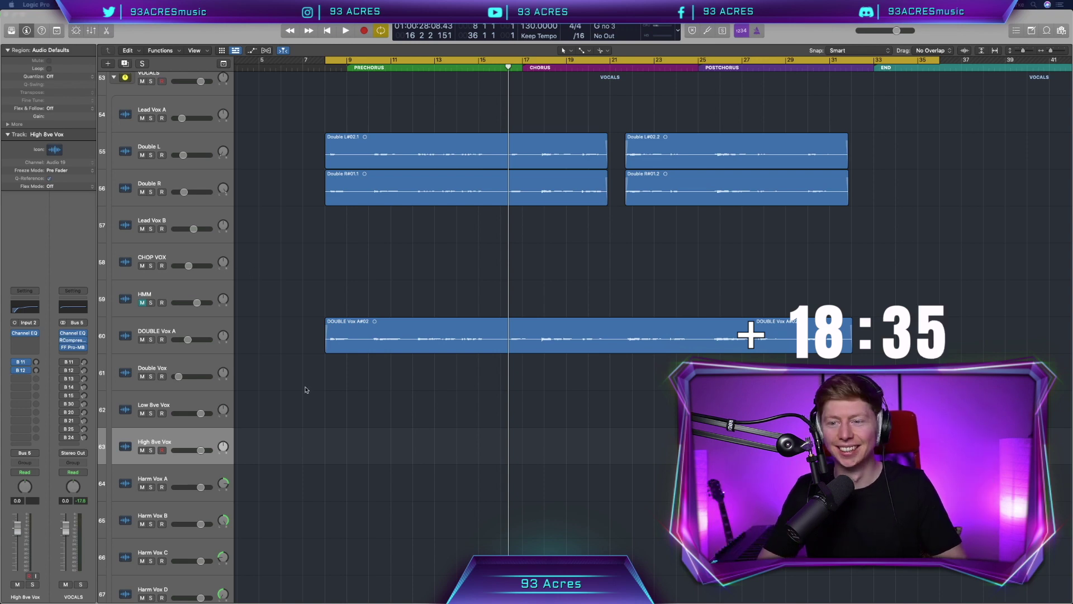
key(r)
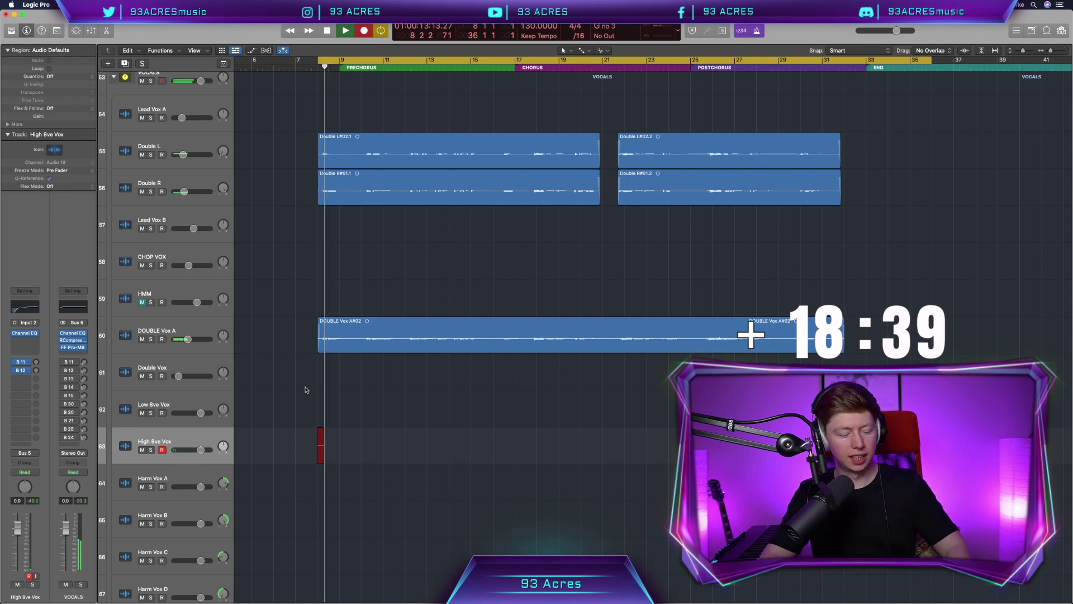
key(space)
key(Delete)
Record a take on High 8ve Vox from bar 8 and trim its end back to just after the chorus starts
key(r)
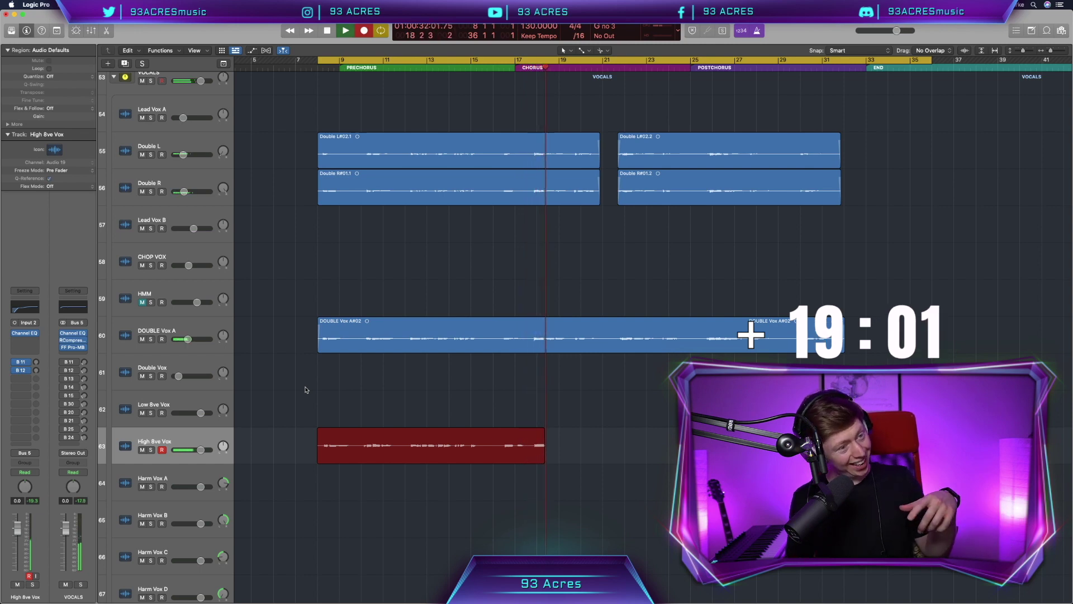
key(space)
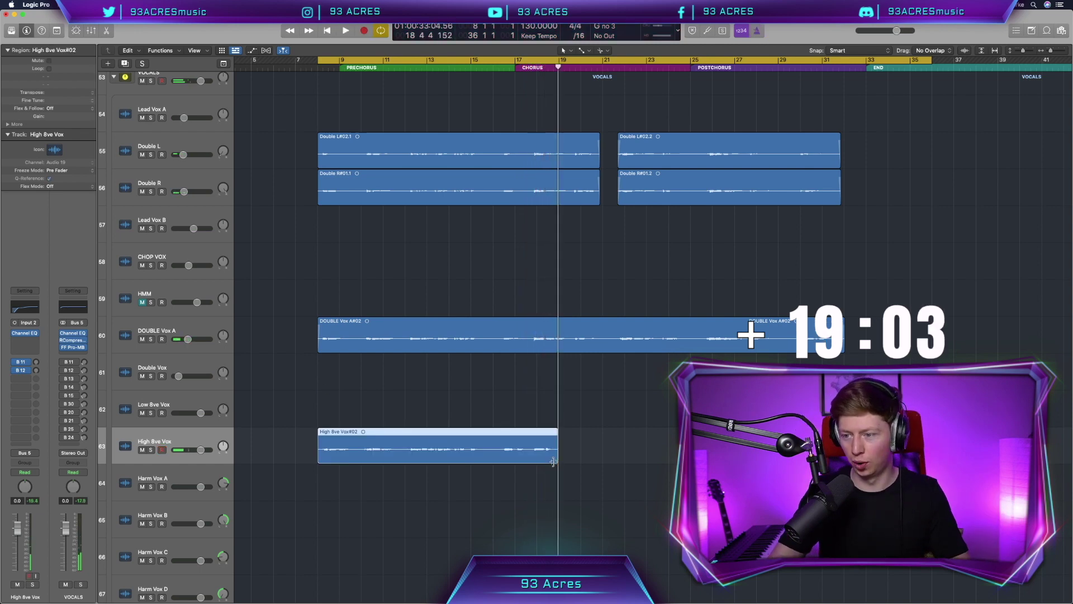
drag(555, 460, 529, 458)
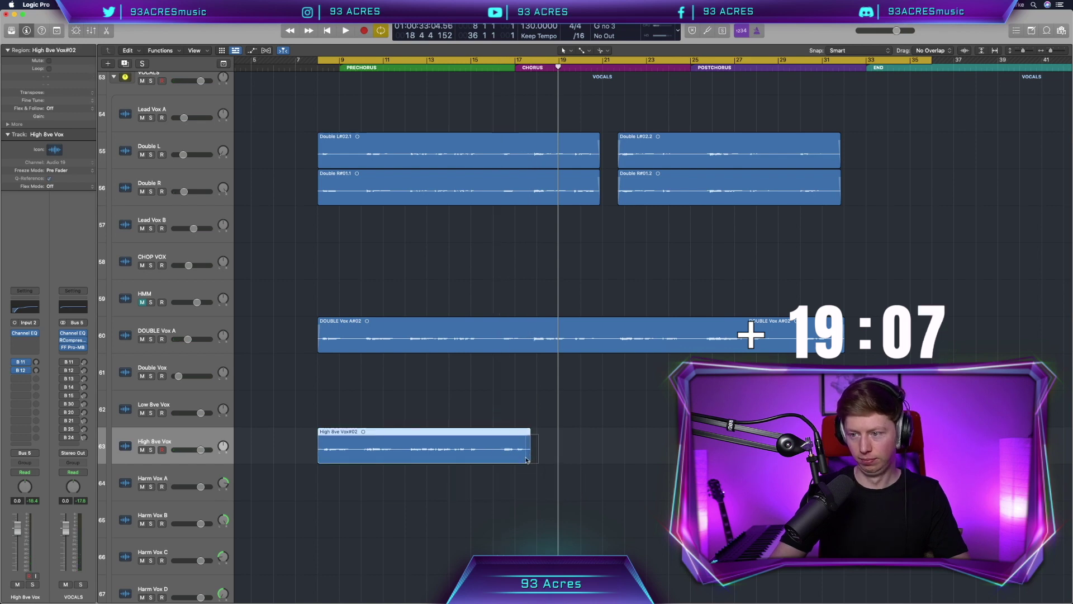
Duplicate the High 8ve Vox track without its region and set the cycle range from bar 16 to bar 29
scroll(501, 437, right, 3)
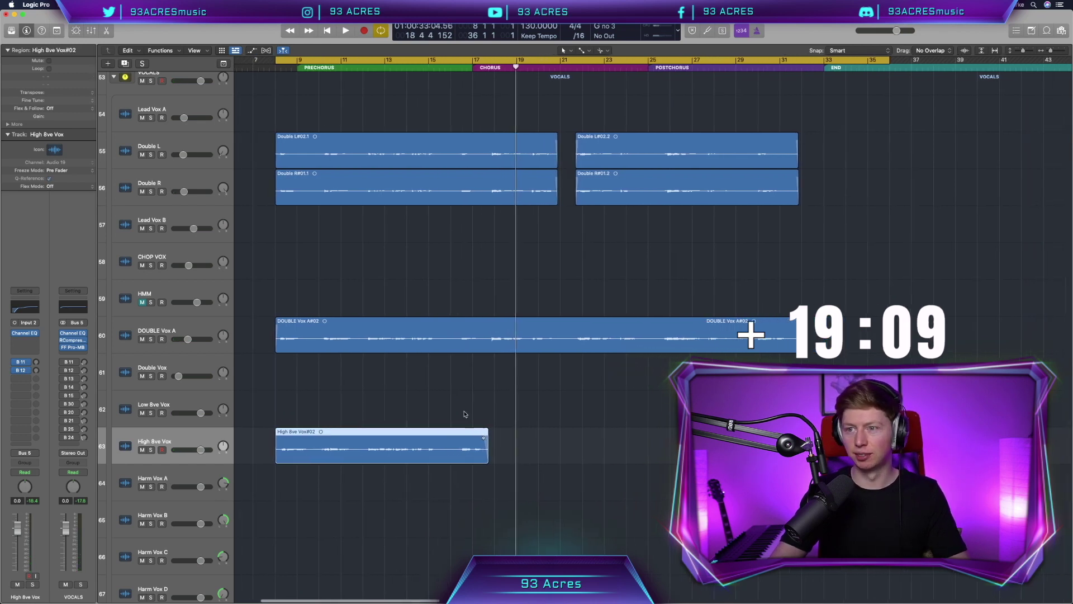
key(super+d)
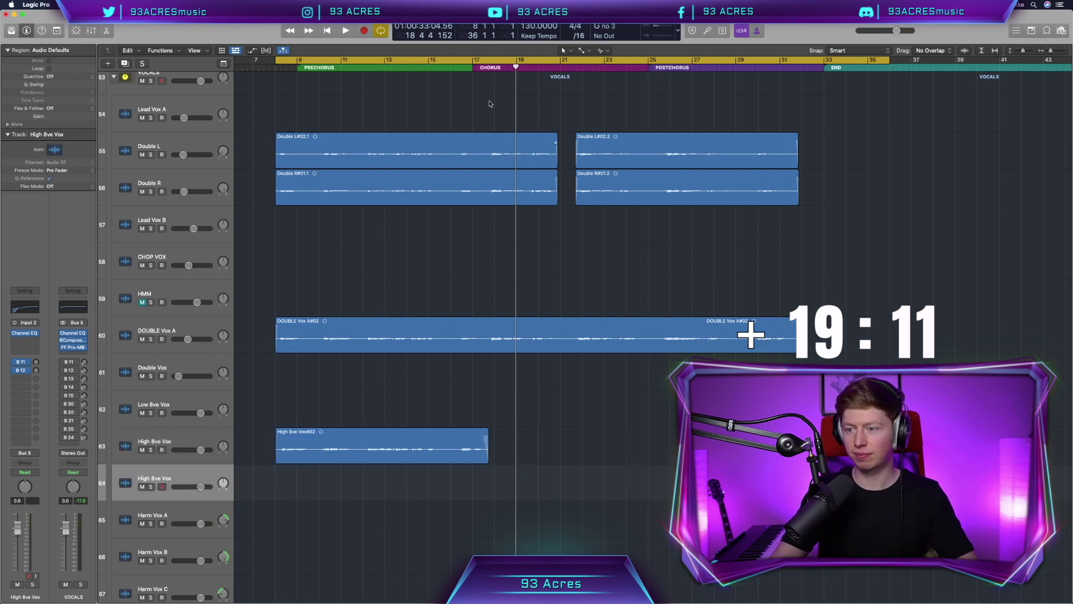
click(466, 63)
drag(452, 64, 735, 63)
scroll(600, 396, right, 2)
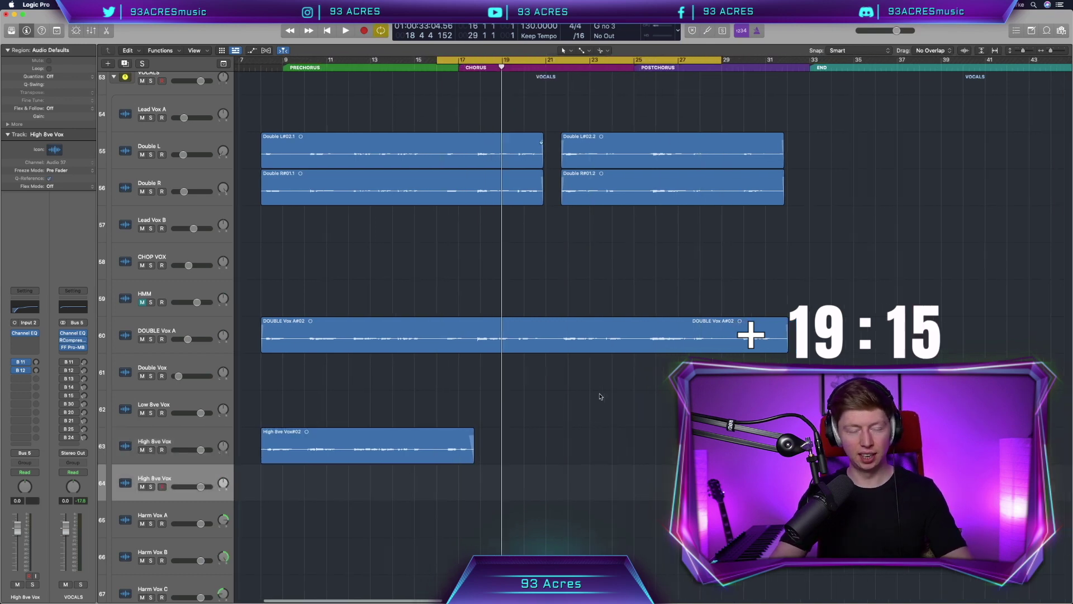
scroll(600, 396, down, 1)
Try recording a chorus and postchorus take on the duplicated High 8ve Vox track from bar 16, and discard it
key(comma)
key(comma)
key(comma)
key(comma)
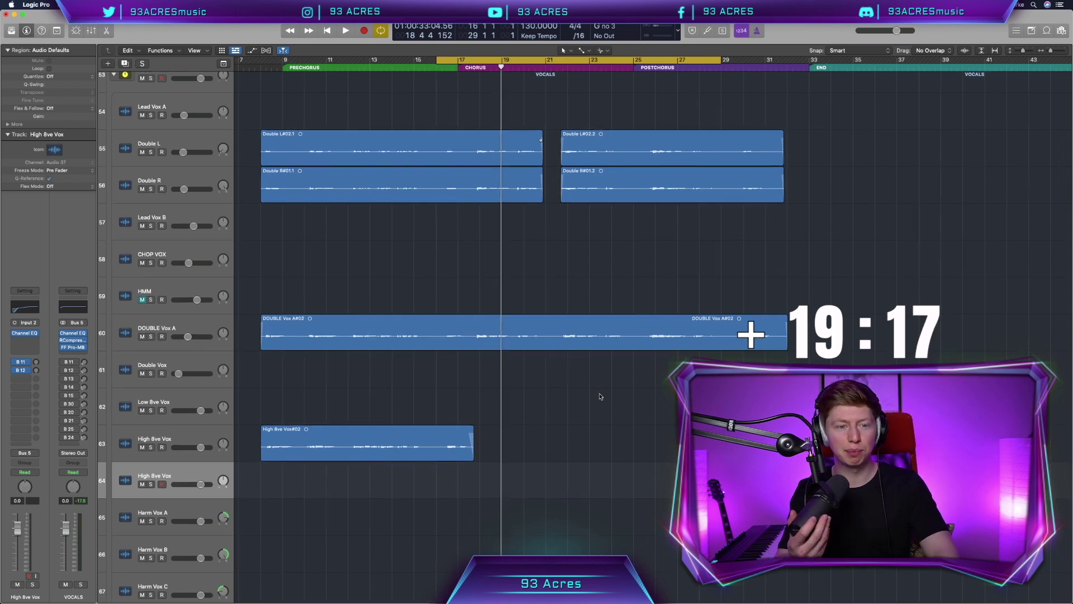
key(space)
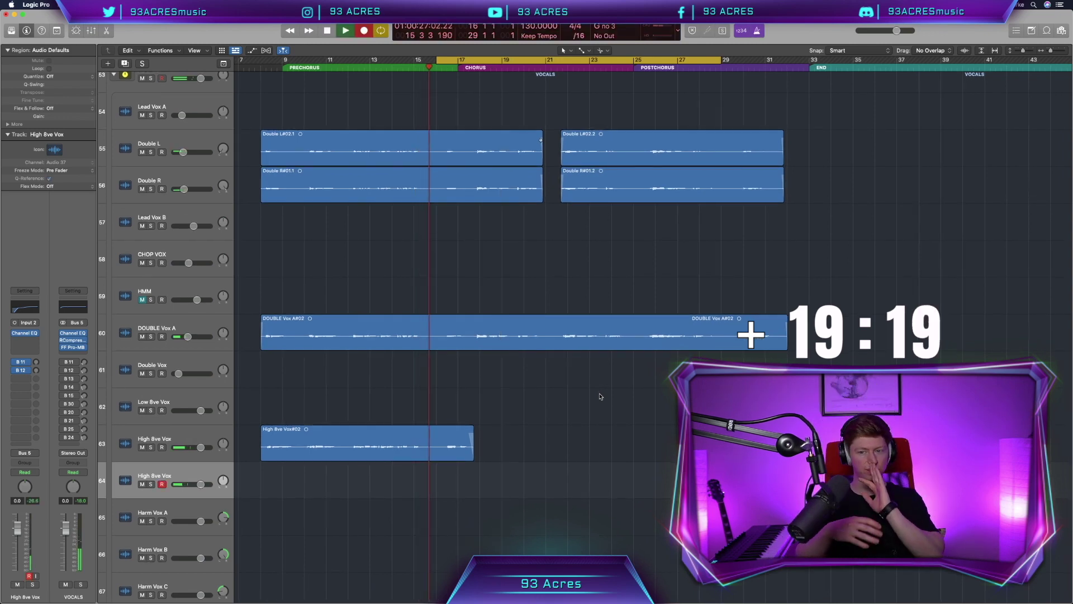
key(r)
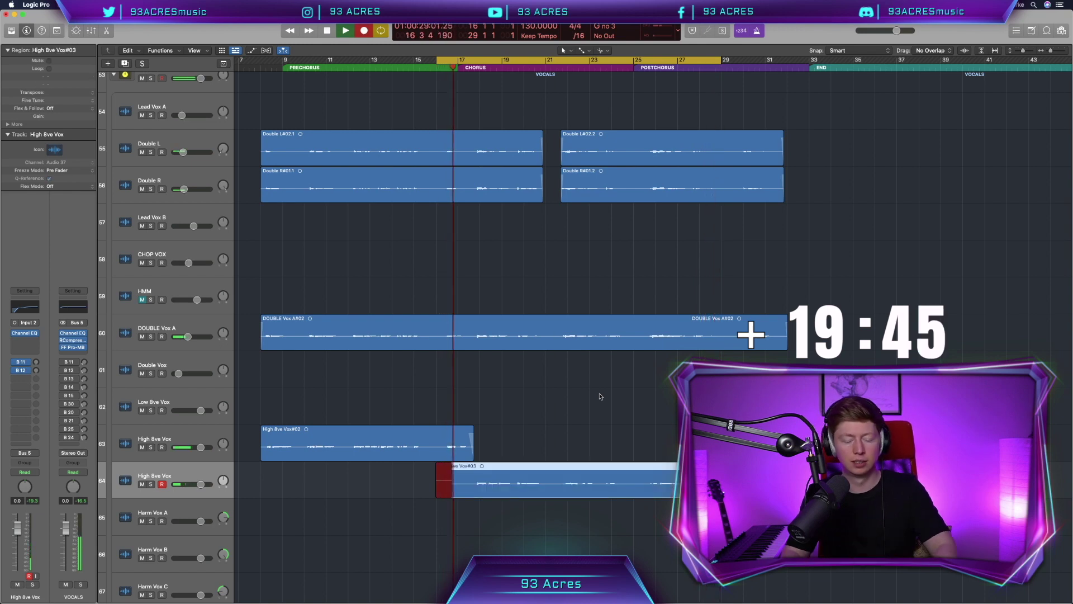
key(space)
key(Delete)
key(Return)
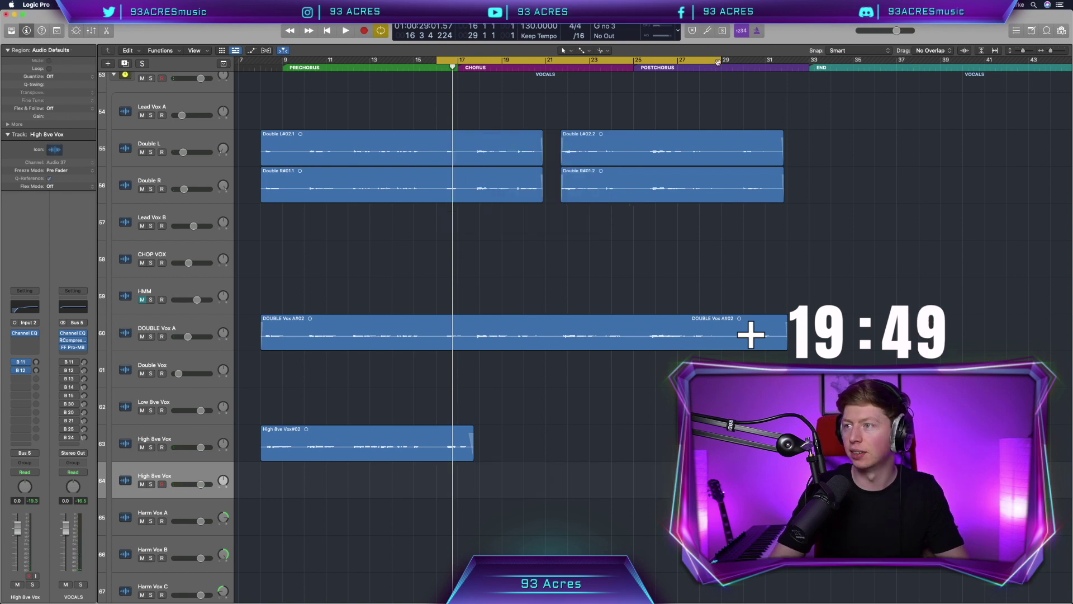
Extend the end of the cycle range to bar 35 beat 4
drag(718, 61, 850, 163)
key(r)
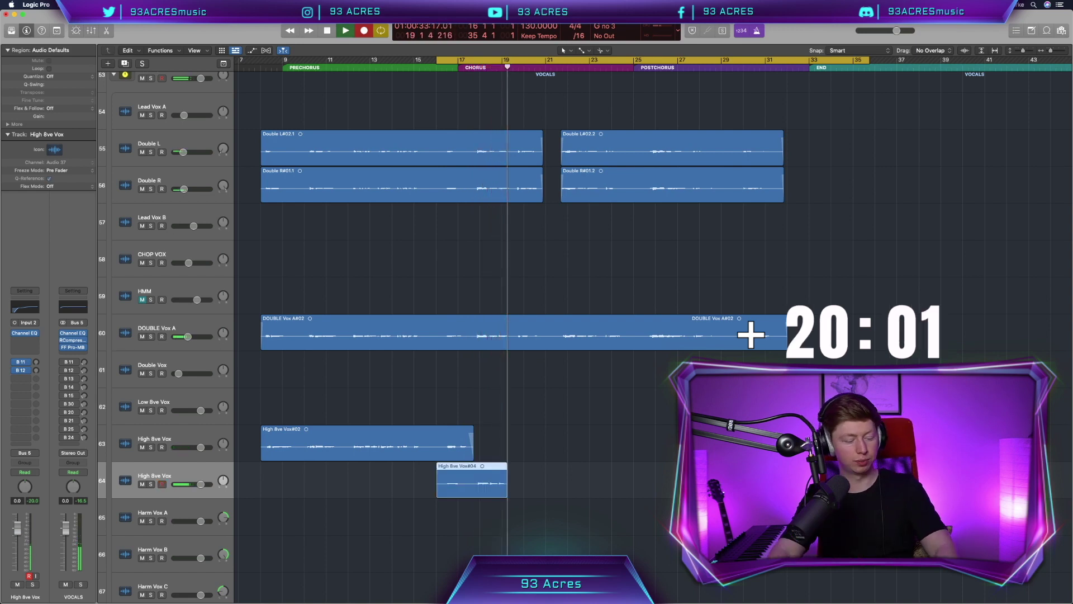
key(space)
key(super+z)
key(r)
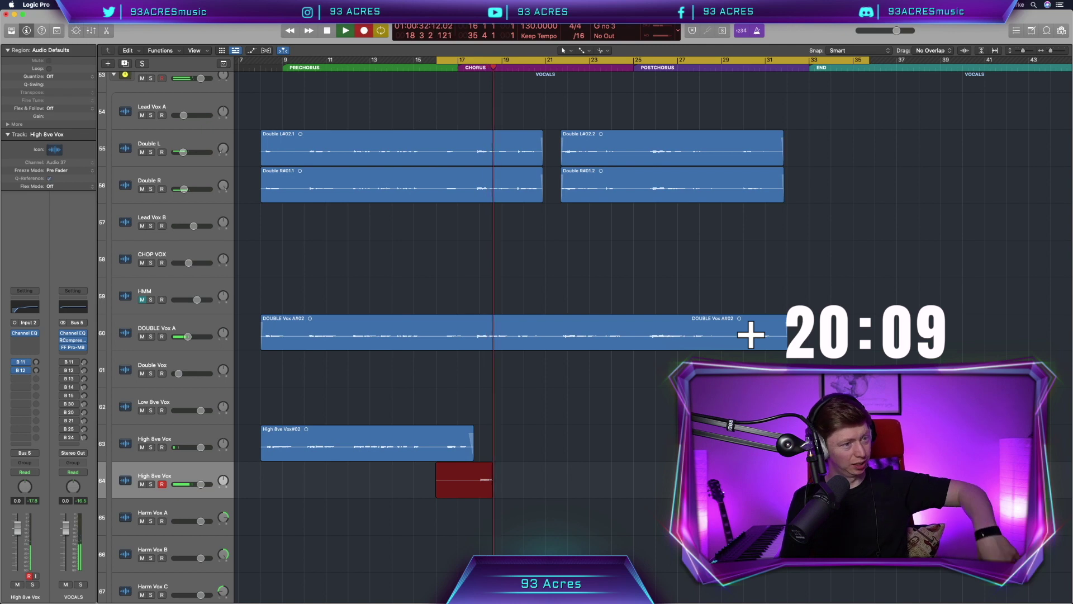
key(space)
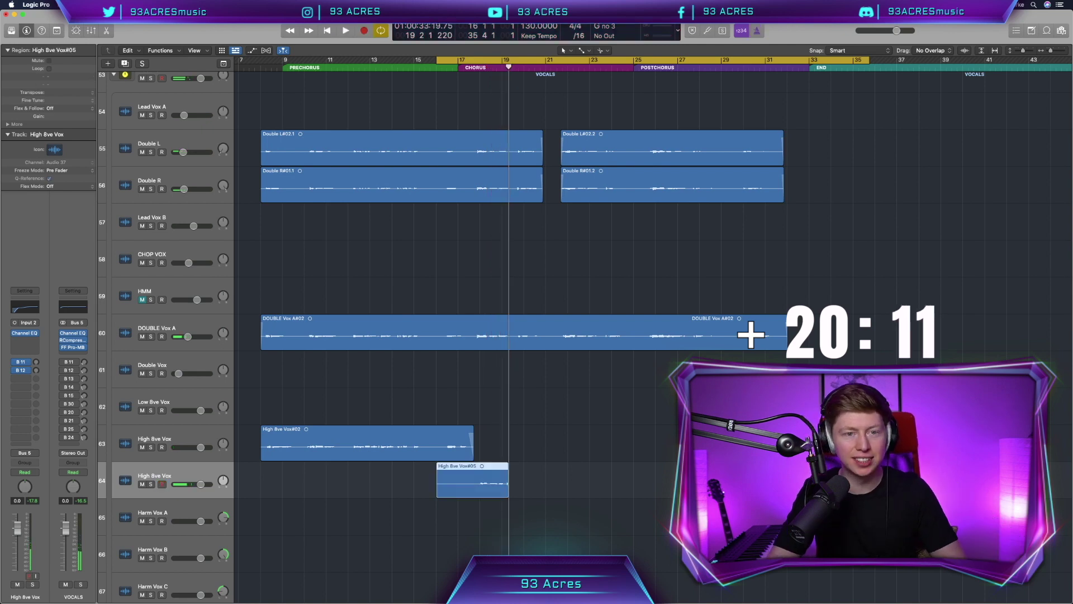
key(Delete)
key(r)
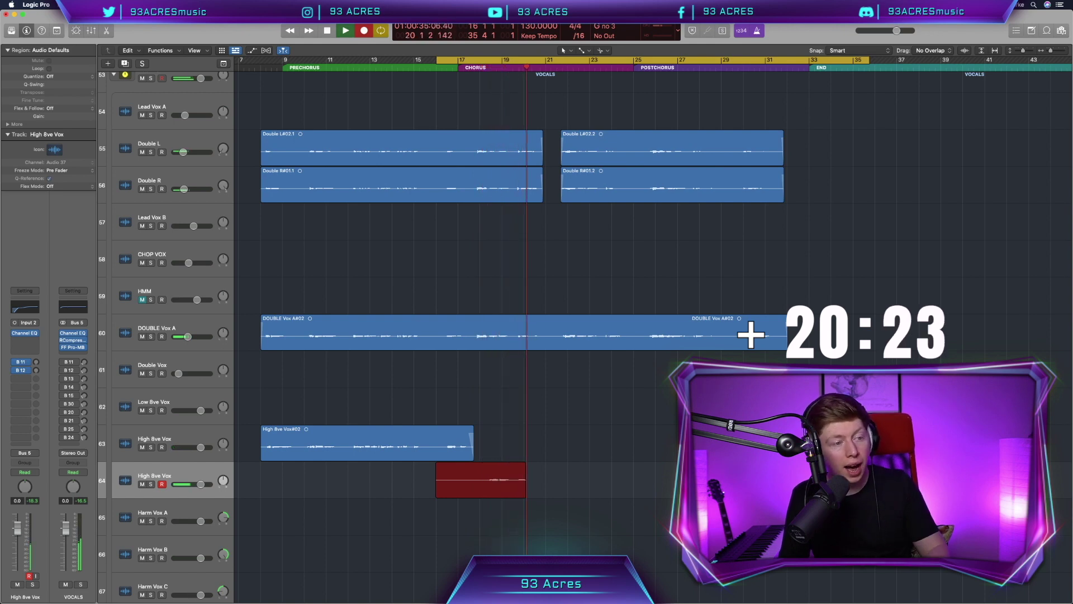
key(shift+r)
key(space)
key(Delete)
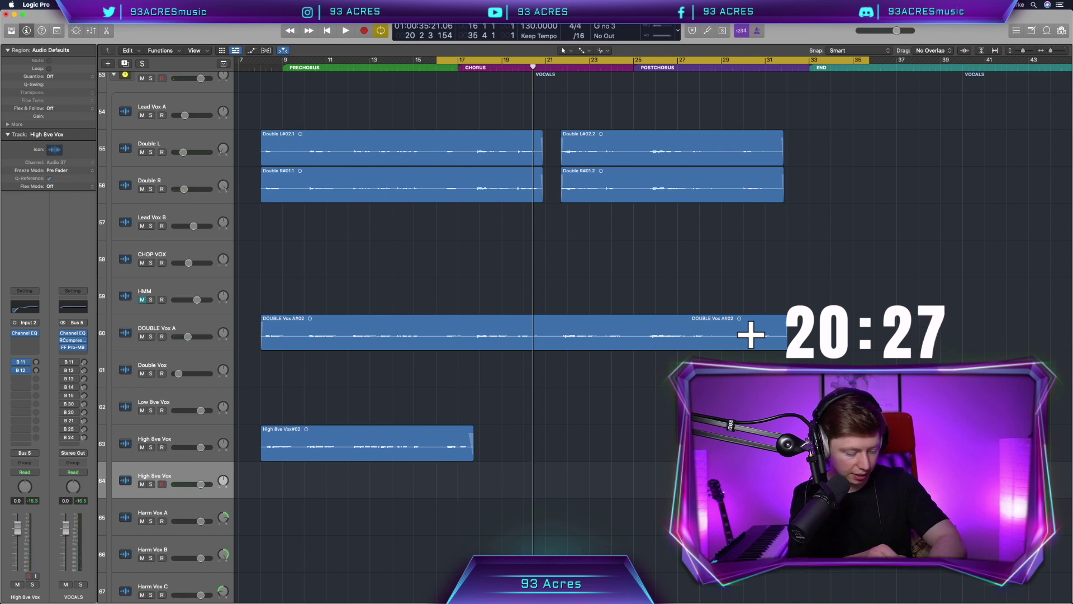
Record a take on the duplicated High 8ve Vox track from bar 16 and trim the region's start to bar 18
key(r)
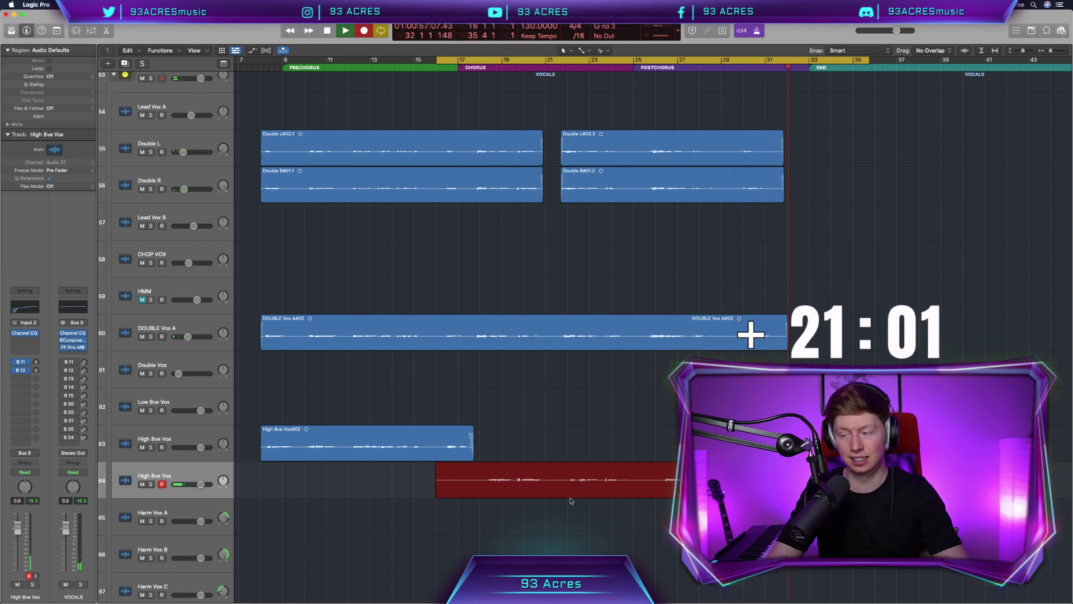
key(r)
key(space)
drag(436, 494, 481, 490)
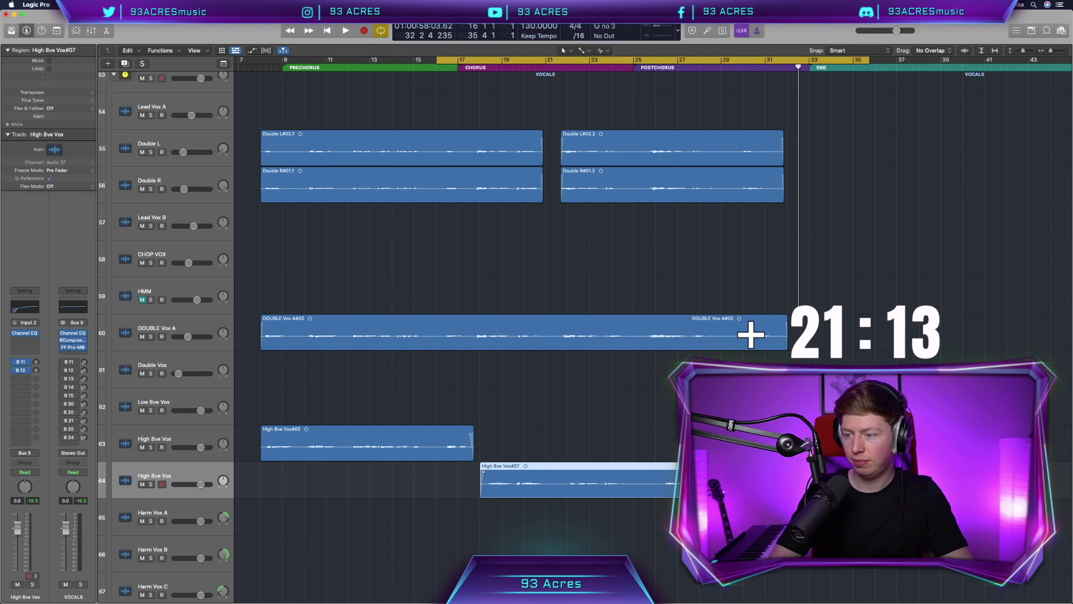
Enable Flex Pitch on the second High 8ve Vox take and set Pitch Correction to 100 for all its notes
key(e)
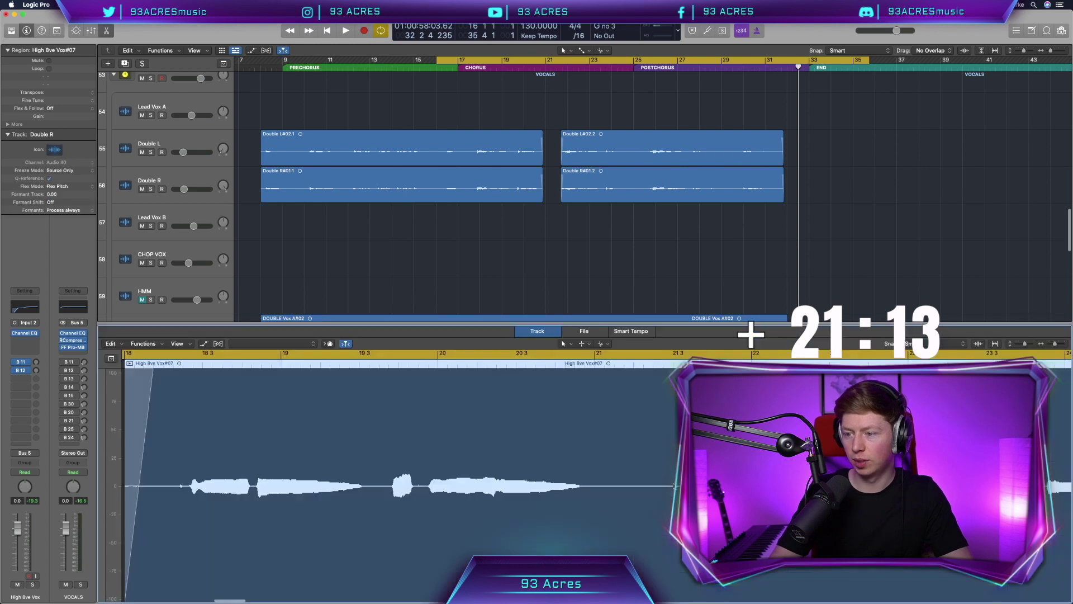
click(218, 344)
key(Return)
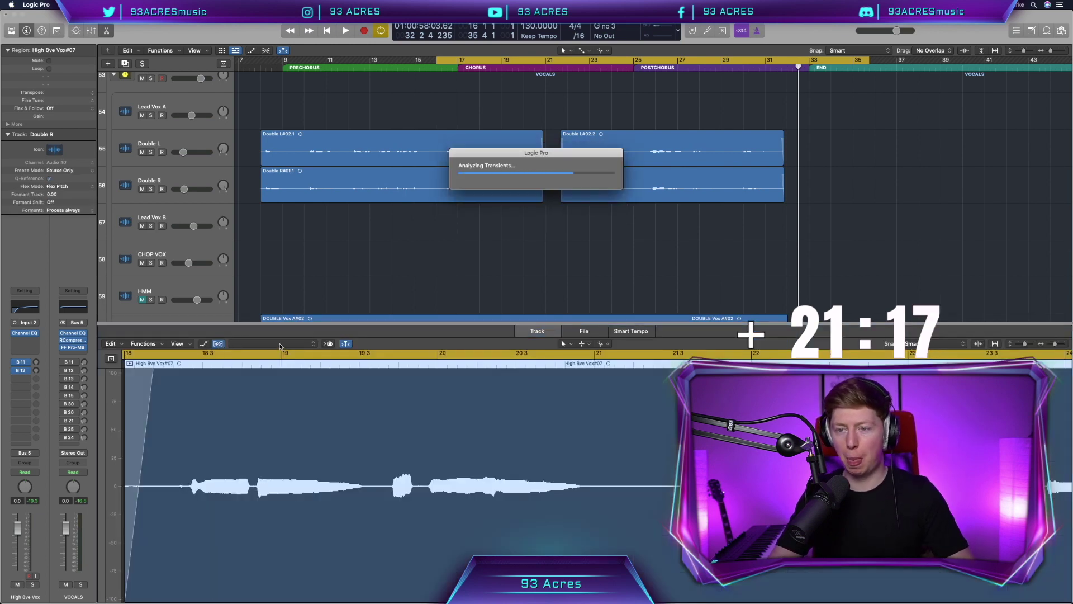
click(280, 344)
click(302, 352)
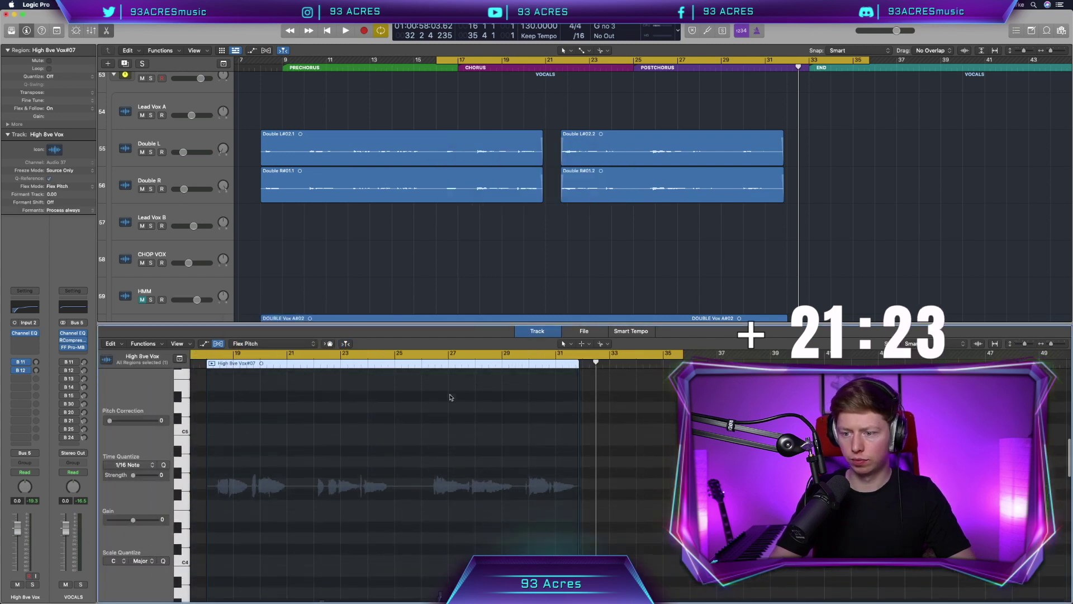
drag(603, 552, 257, 414)
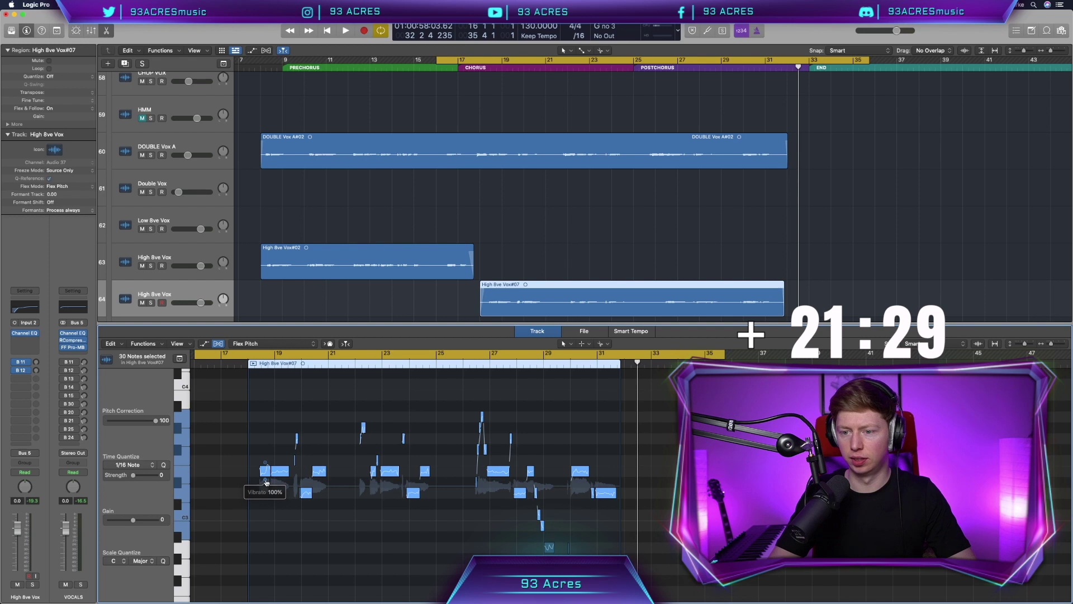
scroll(265, 479, up, 5)
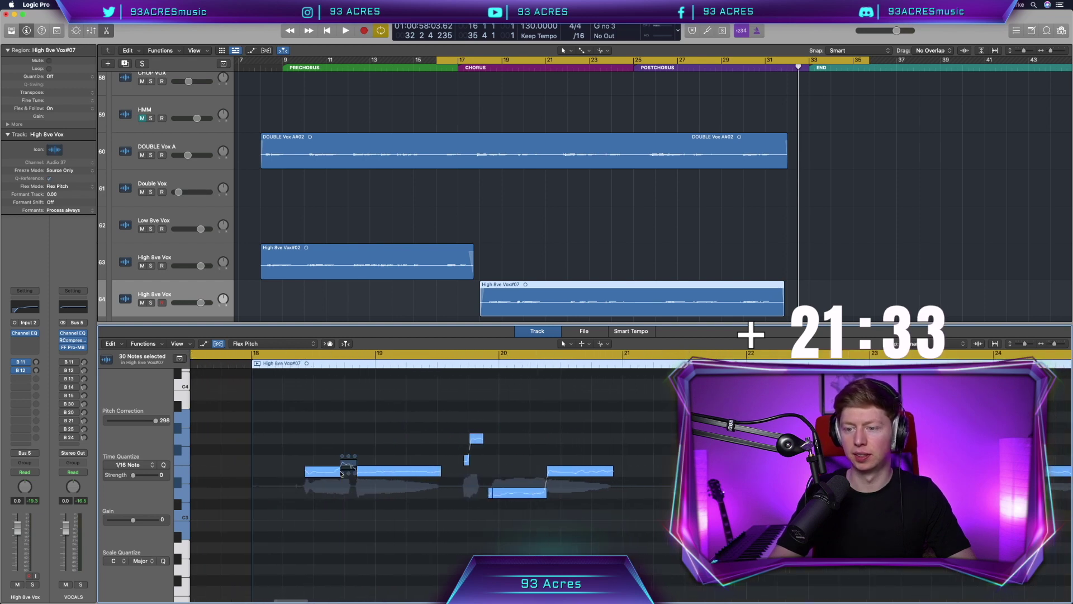
Raise the short note near bar 19 beat 3 in the second High 8ve Vox region to G3
click(346, 462)
key(shift+Return)
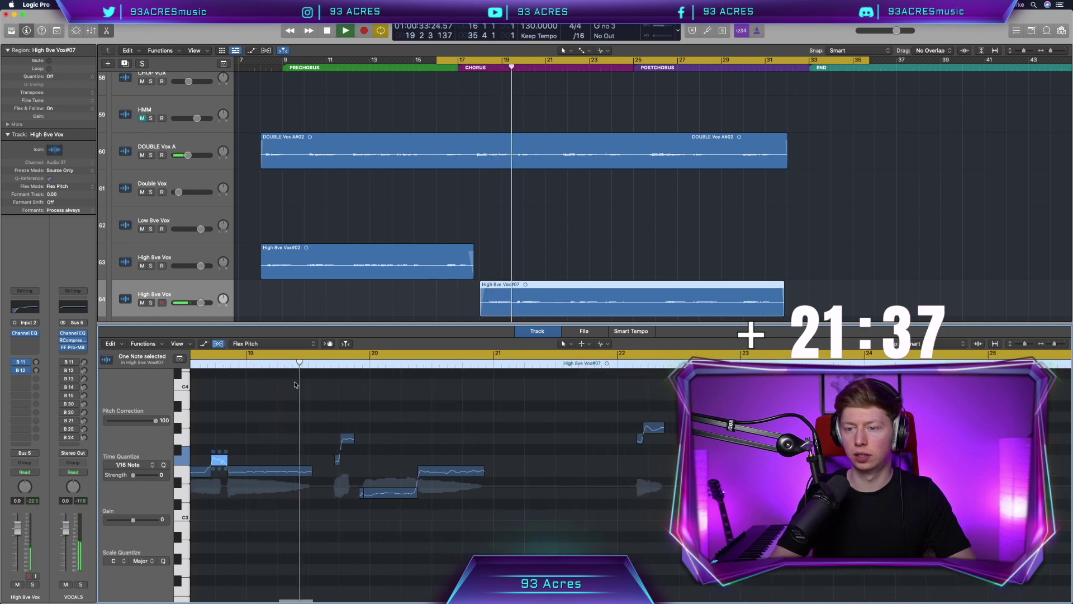
click(341, 456)
key(super+Right)
click(278, 435)
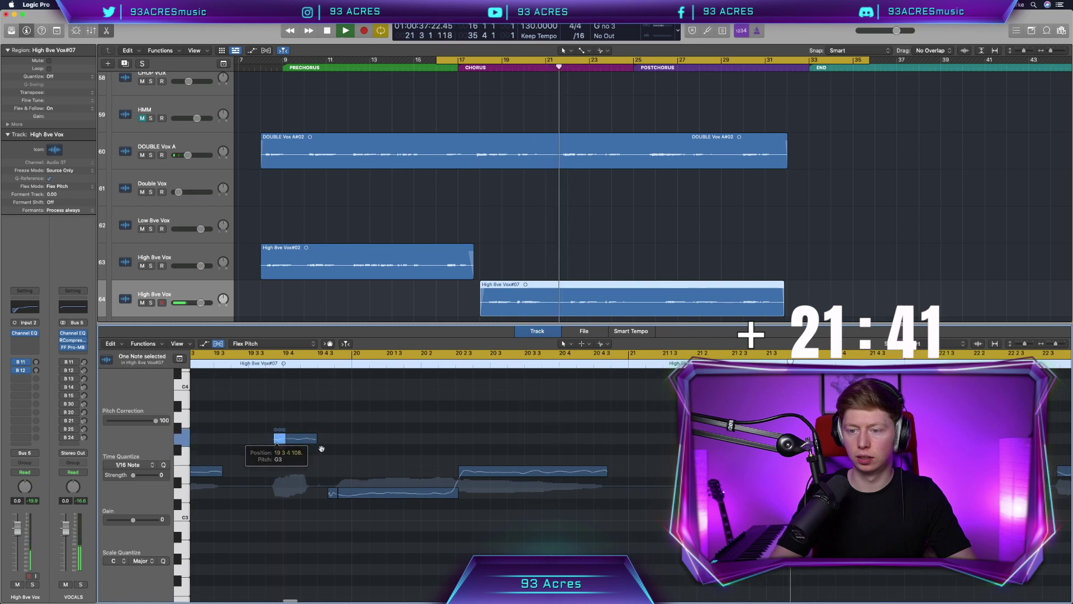
key(space)
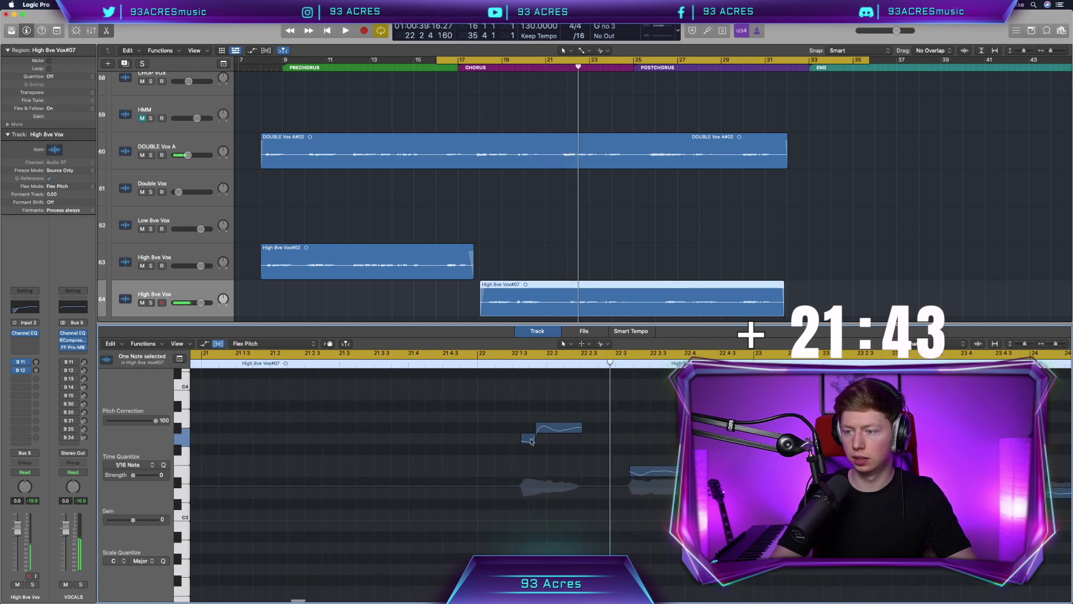
Raise the two High 8ve Vox notes just after the start of bar 22 to A3 and audition them
drag(552, 427, 528, 418)
click(494, 353)
key(space)
scroll(559, 425, right, 2)
key(space)
Adjust the vibrato of the two bar 22 notes and audition the phrase
shift+click(479, 419)
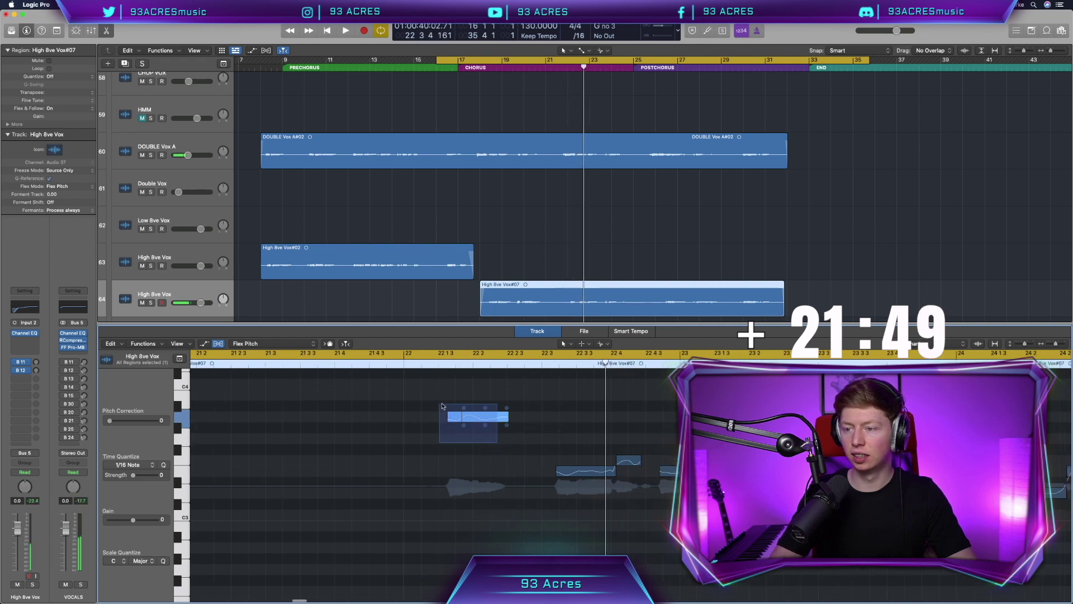
mouse_move(479, 418)
mouse_down()
mouse_move(479, 394)
mouse_move(479, 425)
mouse_up()
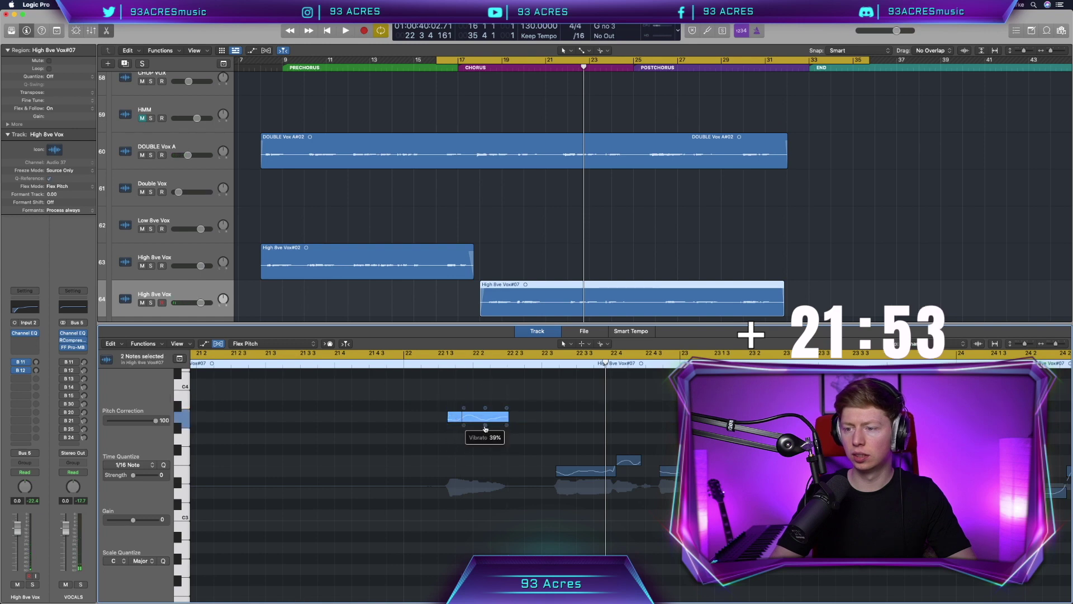
key(space)
drag(479, 425, 485, 427)
key(space)
click(471, 363)
Compare with the DOUBLE Vox A notes, split the longer High 8ve Vox note at bar 22 beat 2, and raise its second part to B3
click(572, 154)
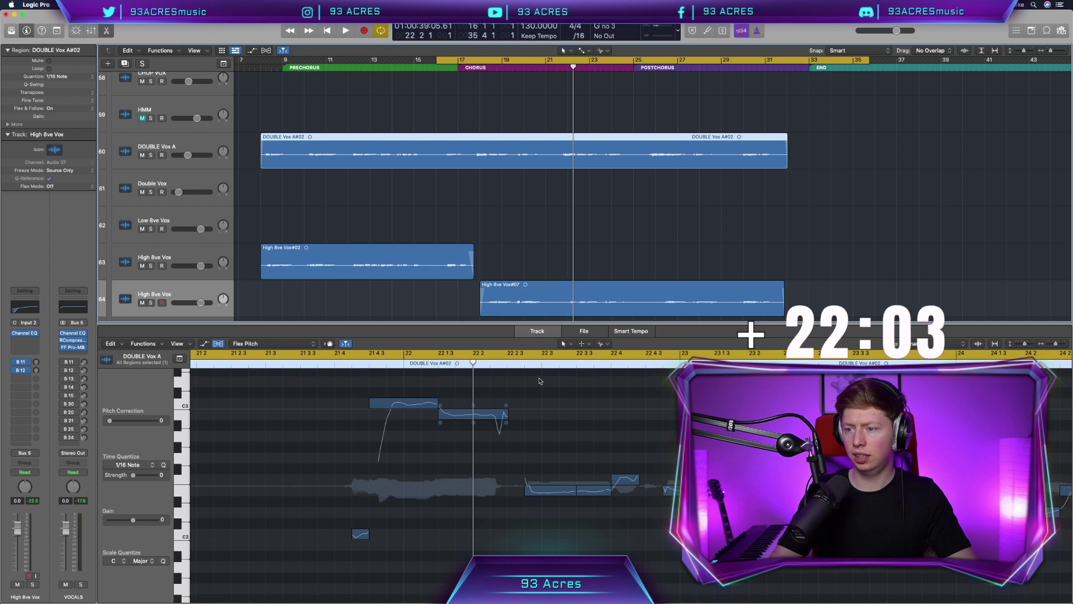
click(562, 314)
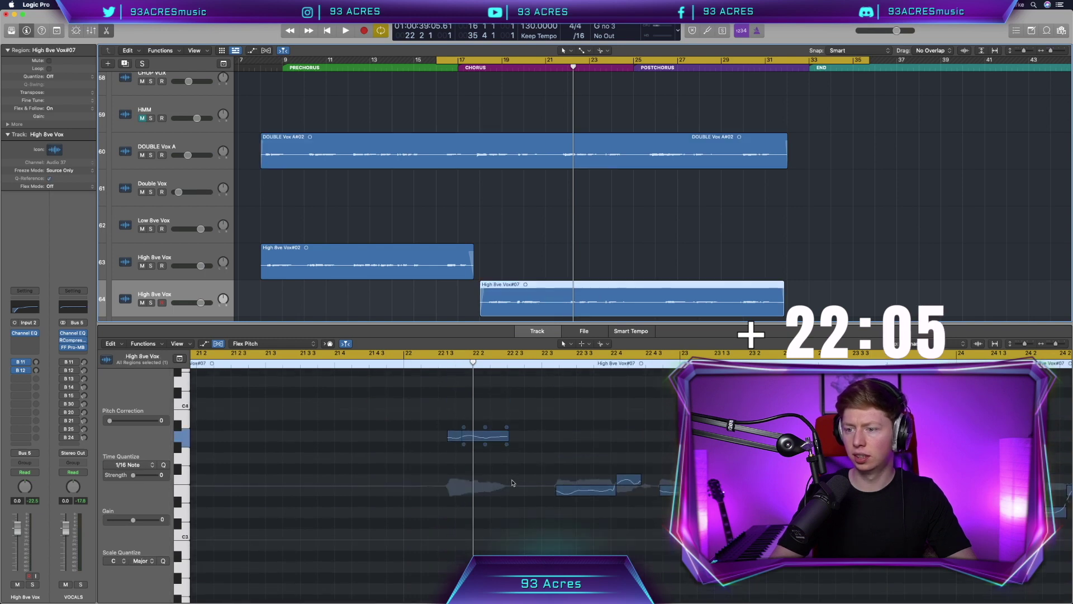
click(472, 439)
click(491, 441)
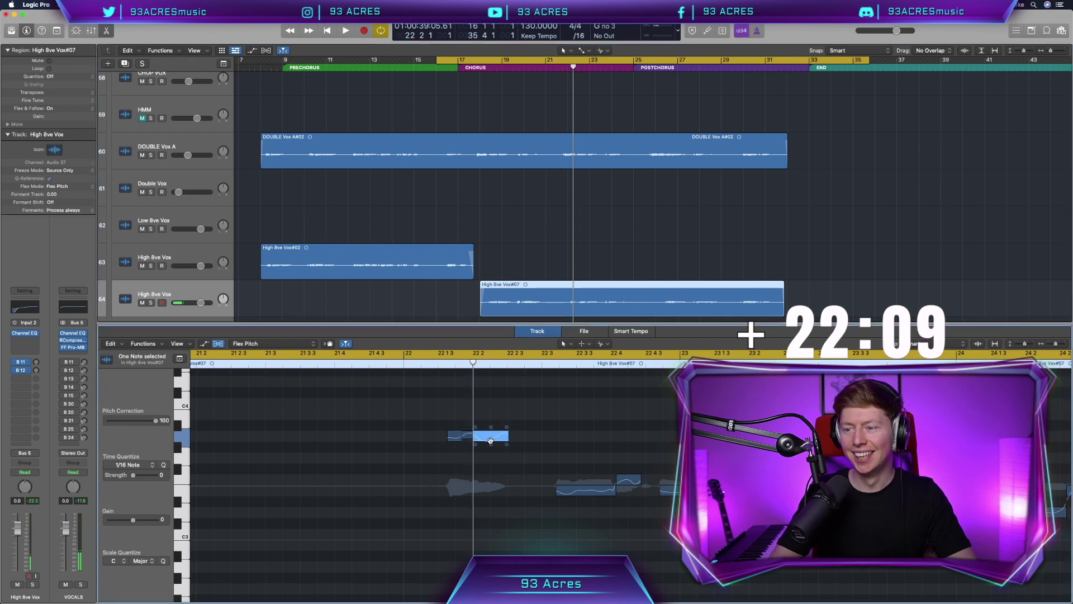
drag(490, 429, 490, 413)
Raise the remaining two note segments before bar 22 beat 2 to B3 and audition the phrase
click(451, 432)
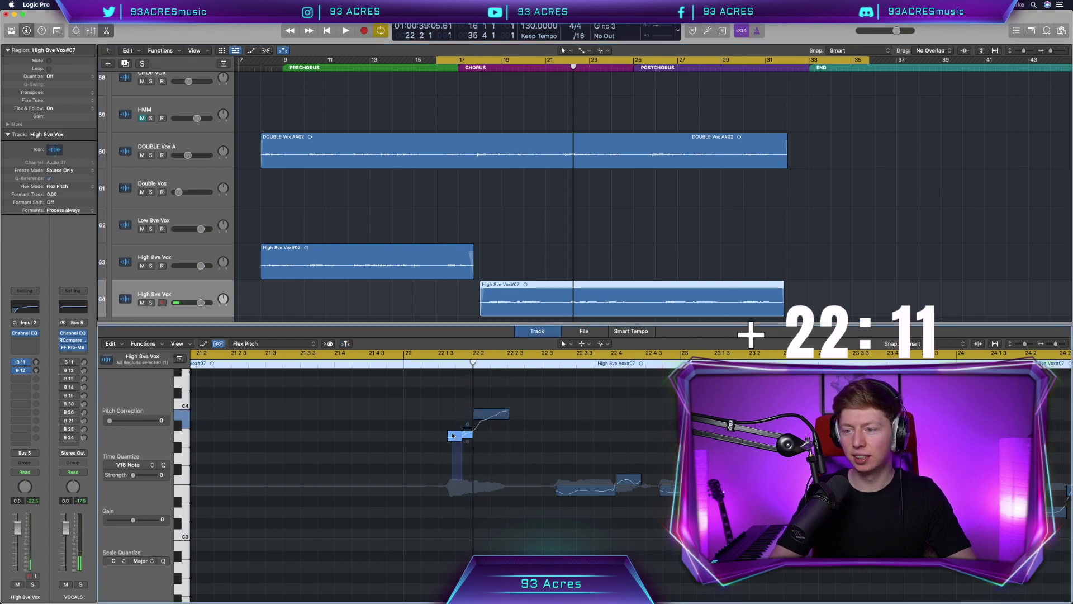
drag(454, 430, 453, 398)
key(space)
key(space)
drag(458, 409, 458, 419)
key(space)
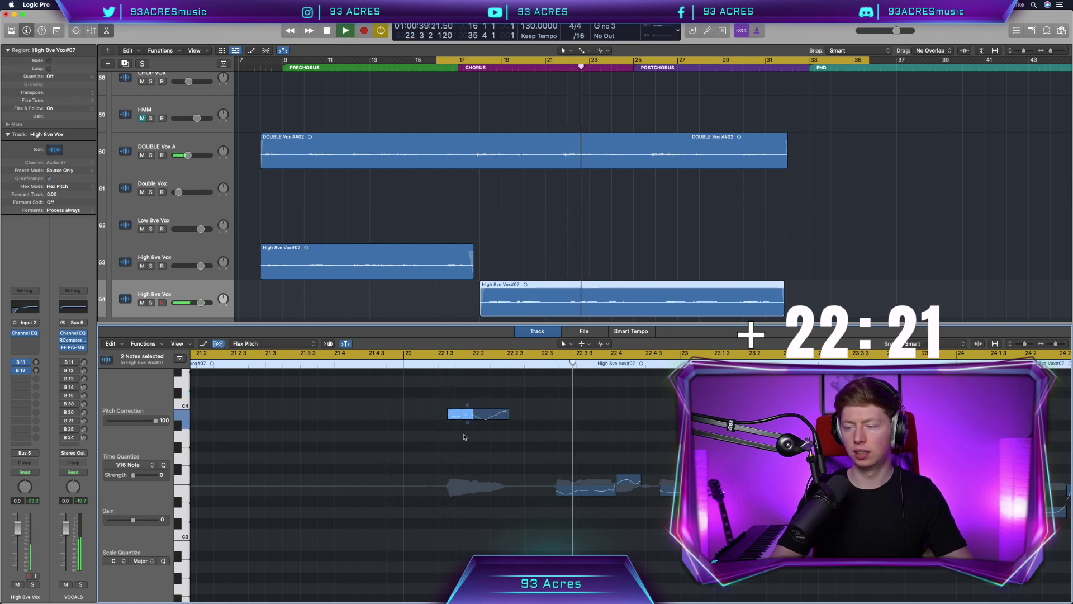
drag(433, 438, 508, 409)
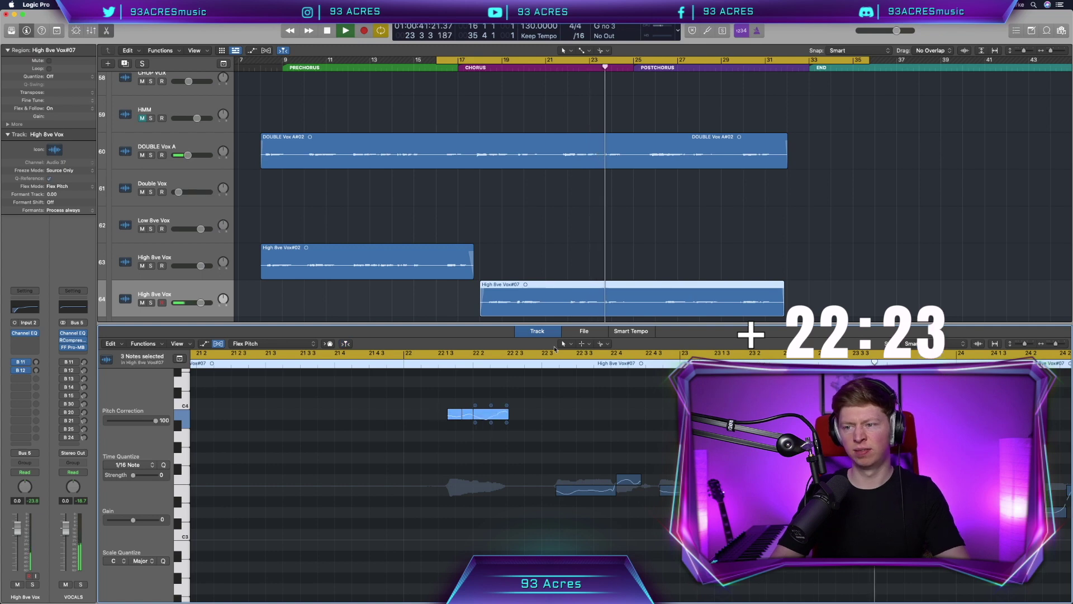
Cut the silence before bar 22 out of the High 8ve Vox region and add a fade-in to the following part
scroll(531, 305, up, 3)
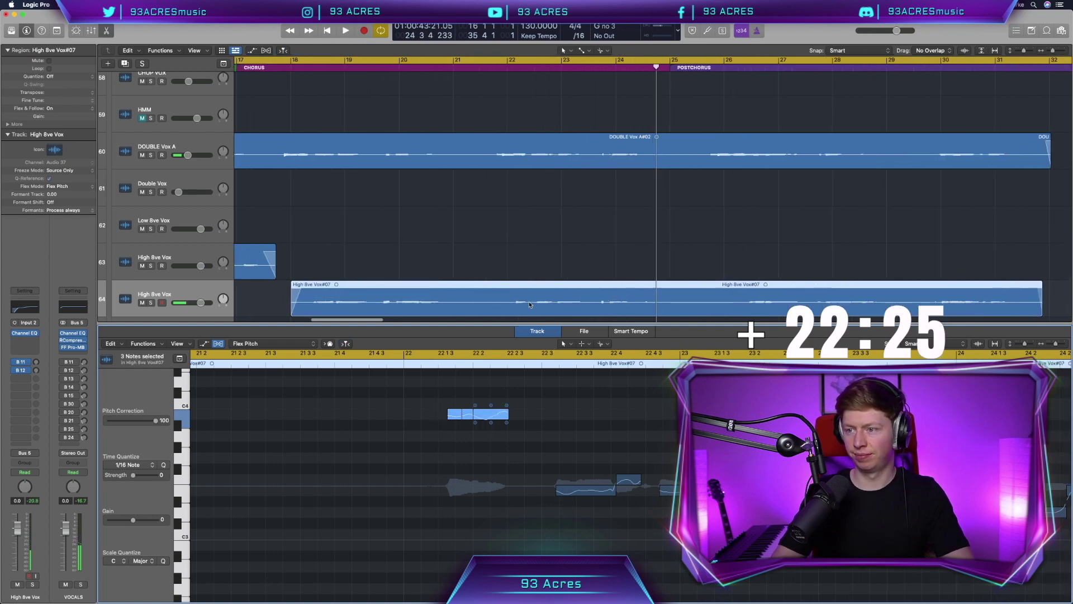
click(501, 307)
drag(499, 310, 530, 309)
click(501, 309)
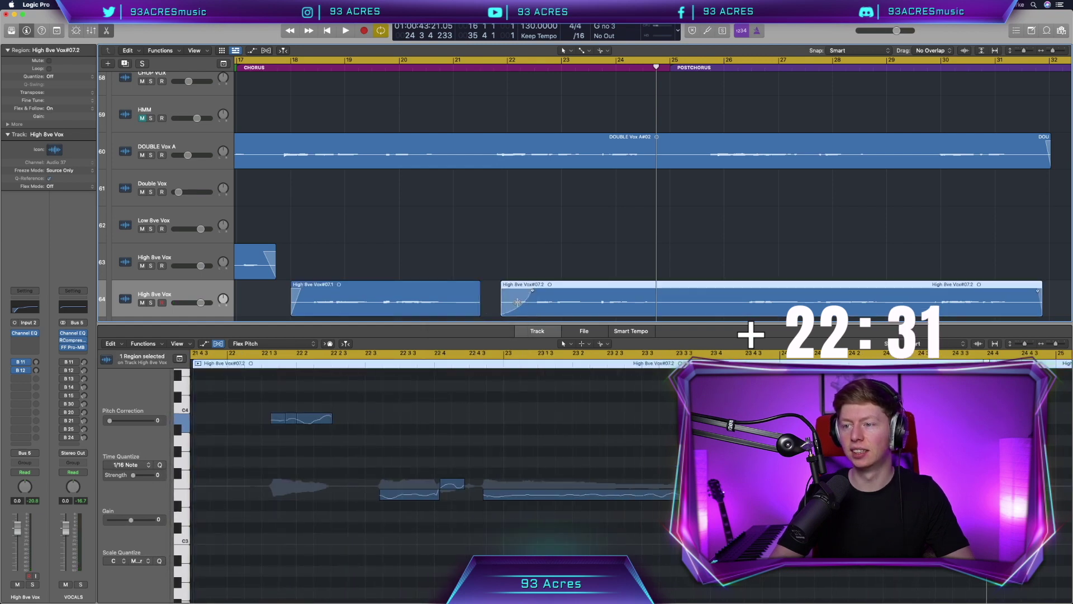
key(space)
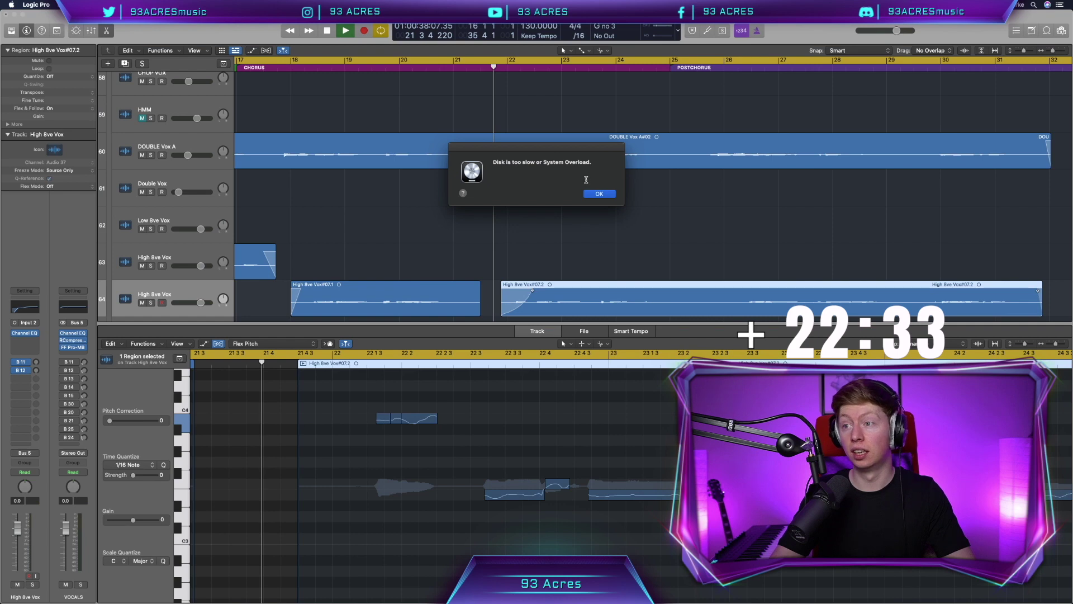
click(597, 194)
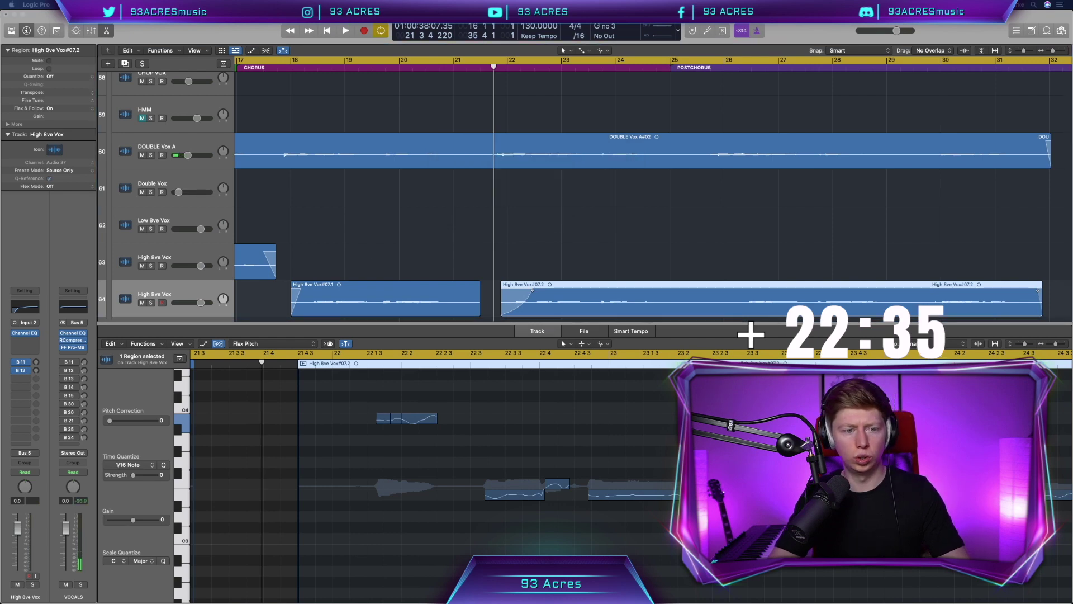
Turn off cycle mode, play from just before bar 22, and lower the second High 8ve Vox track's volume to -6.6 dB
click(478, 83)
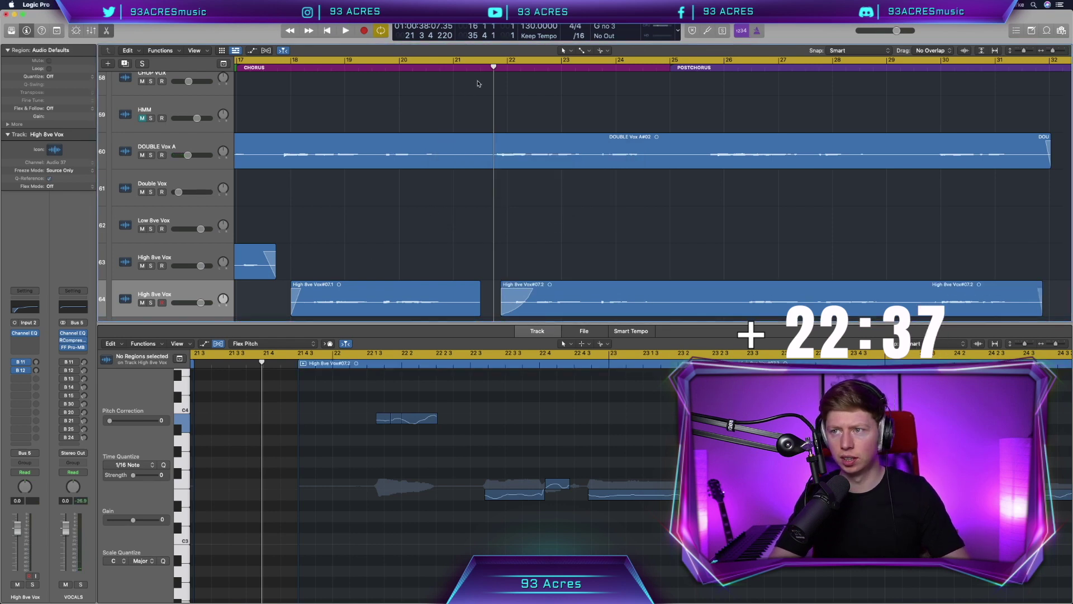
click(488, 57)
key(space)
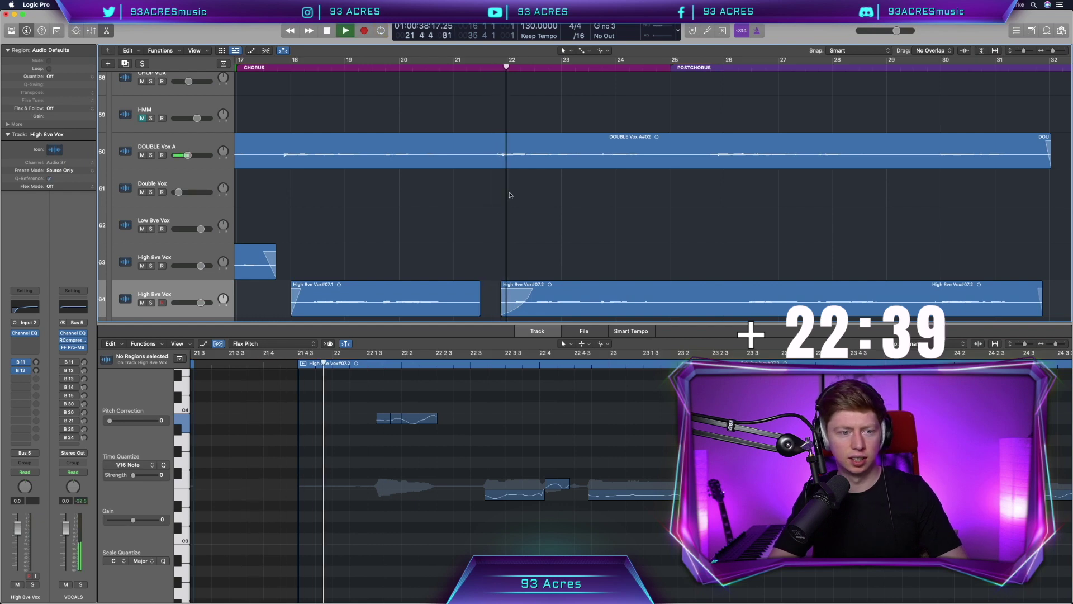
scroll(520, 285, right, 3)
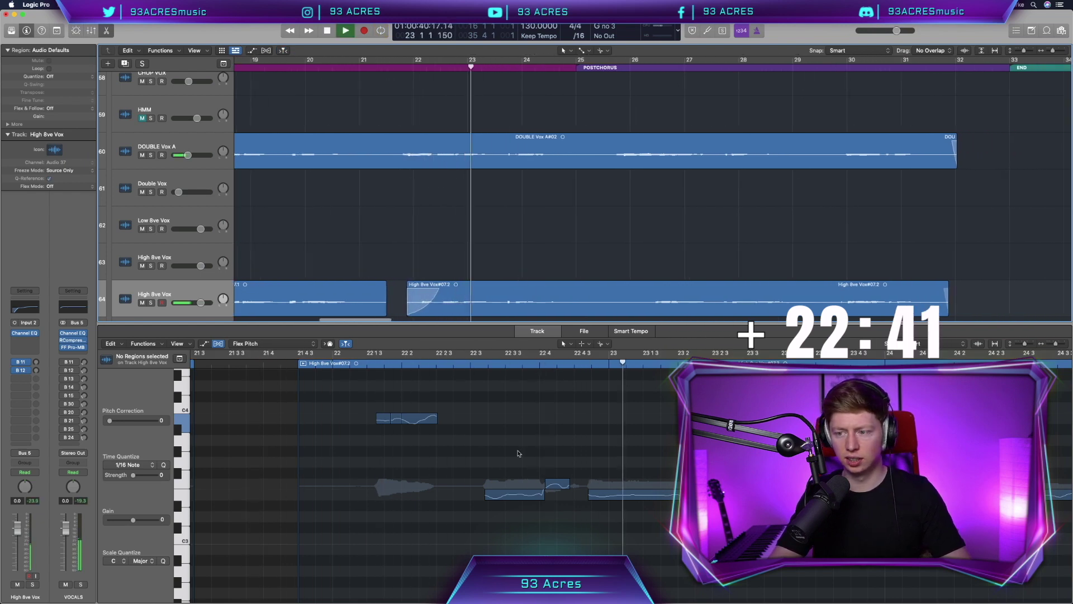
drag(200, 303, 193, 302)
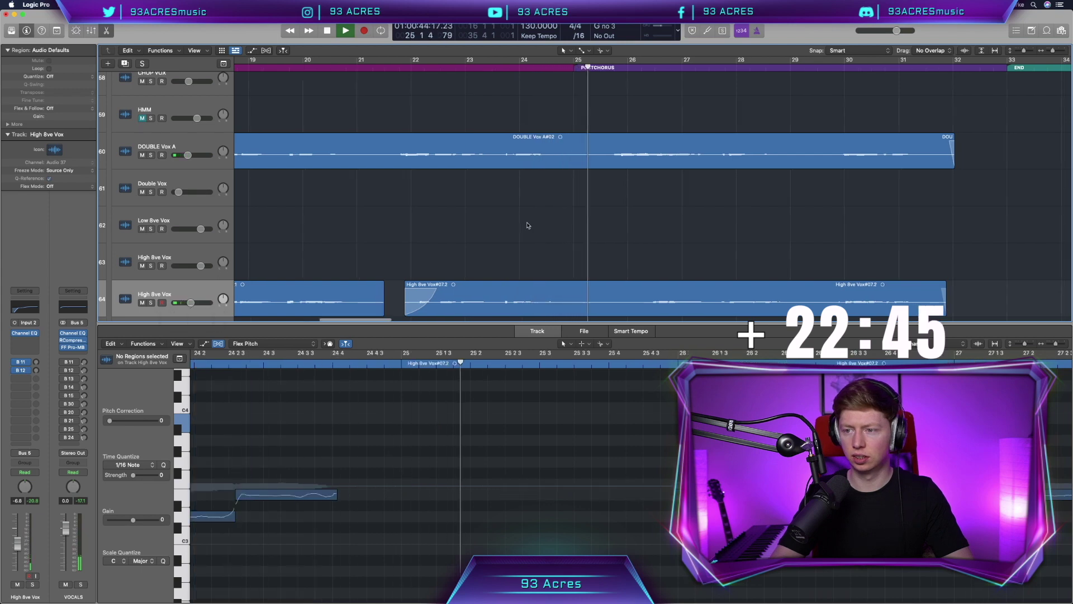
Raise the three short notes opening the bar 26 phrase to A3, level with the note that follows them
scroll(527, 226, right, 3)
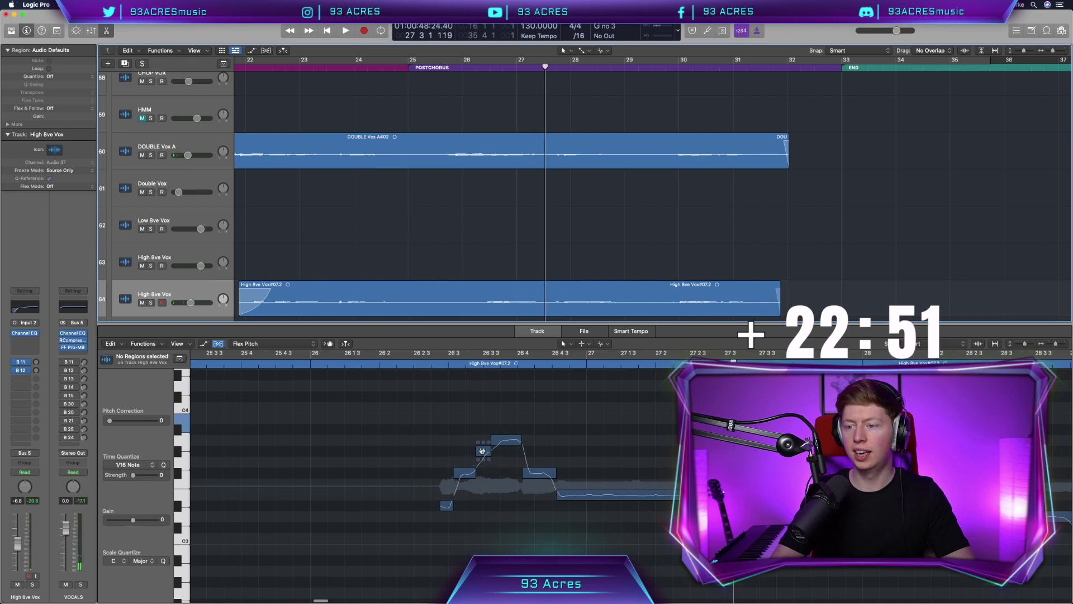
click(484, 450)
mouse_move(484, 444)
mouse_down()
mouse_move(484, 461)
mouse_move(484, 441)
mouse_move(464, 441)
mouse_up()
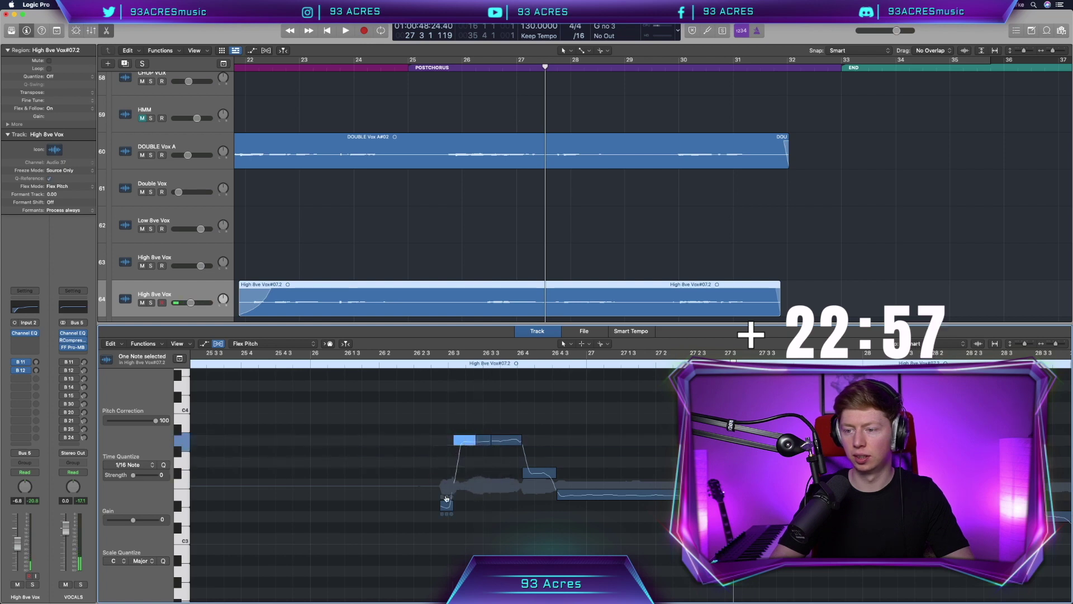
drag(445, 505, 447, 441)
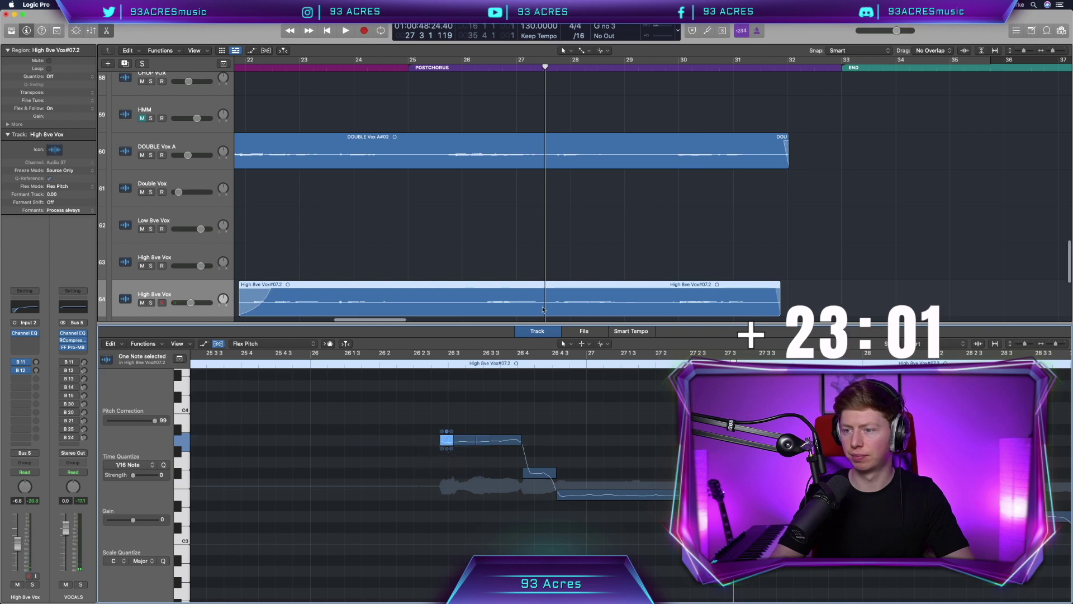
Cut the silence at the start of bar 26 out of the High 8ve Vox region, fade the edges around the gap, and audition it
click(477, 307)
mouse_move(476, 307)
mouse_down()
mouse_move(463, 306)
mouse_move(484, 308)
mouse_up()
click(478, 308)
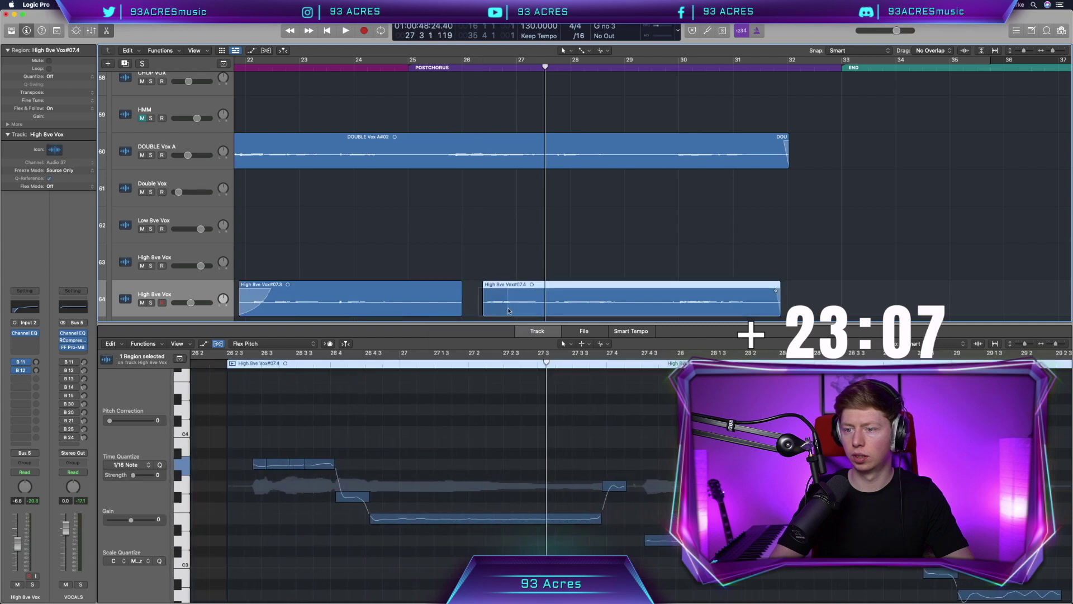
click(464, 307)
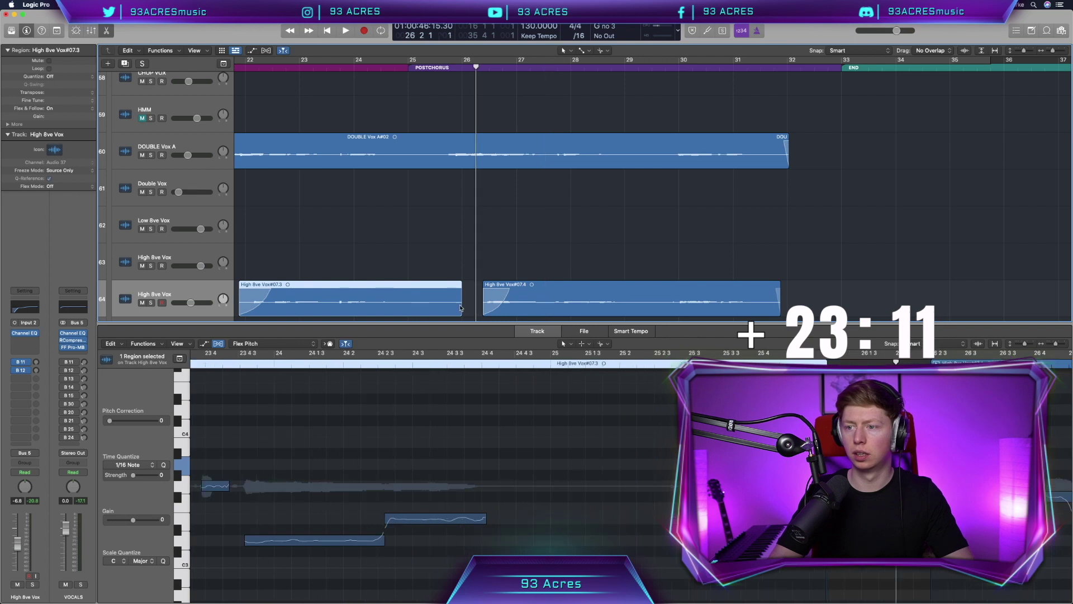
key(space)
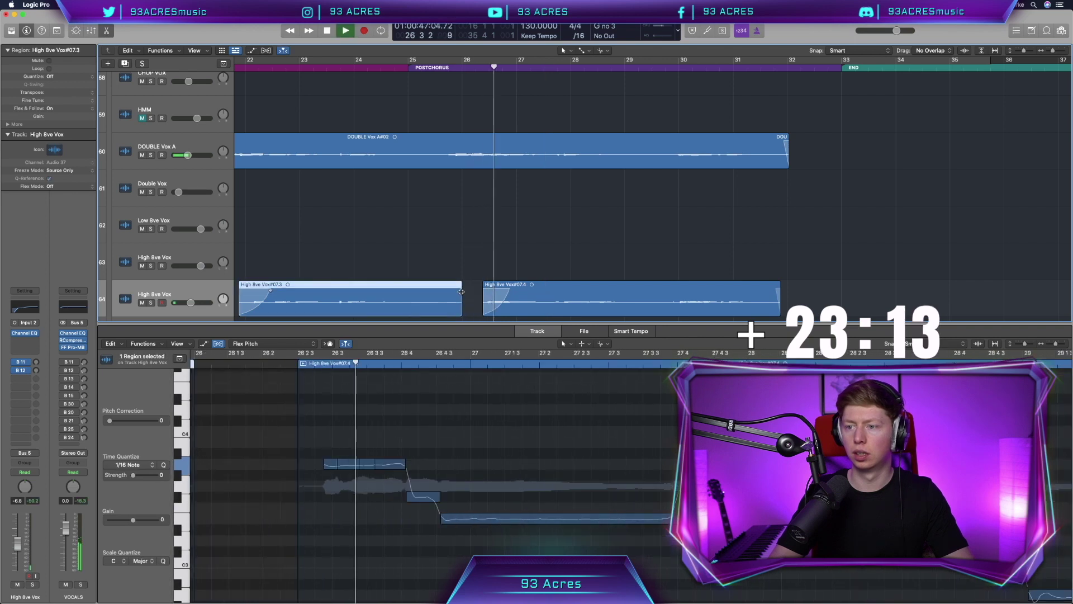
key(space)
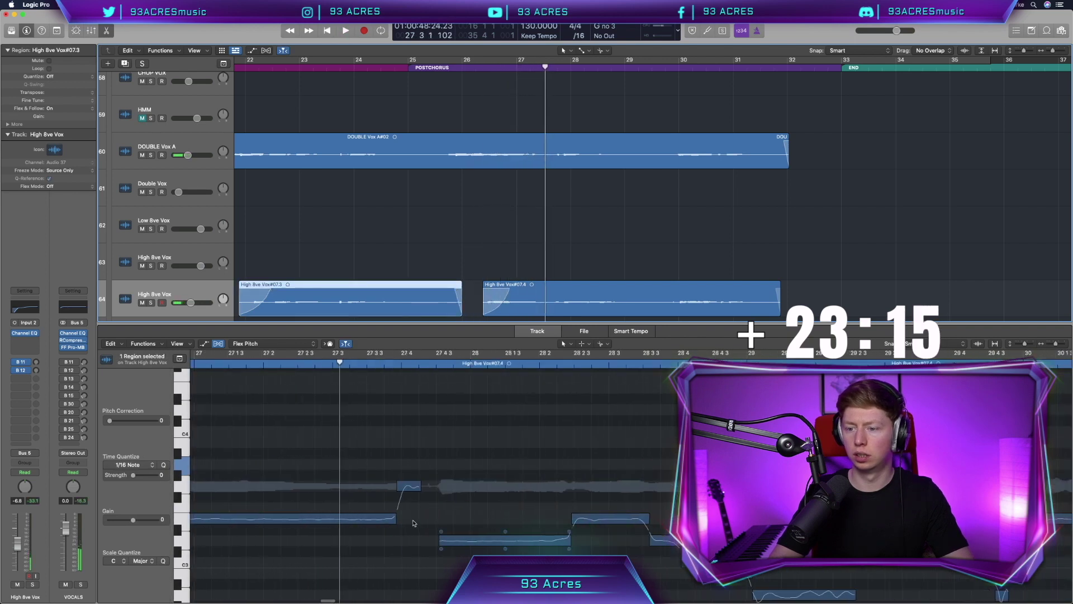
Move the short note at bar 26 beat 4 of region High 8ve Vox#07.4 to G3 with Flex Pitch and play the region back
scroll(413, 524, left, 5)
drag(375, 506, 376, 485)
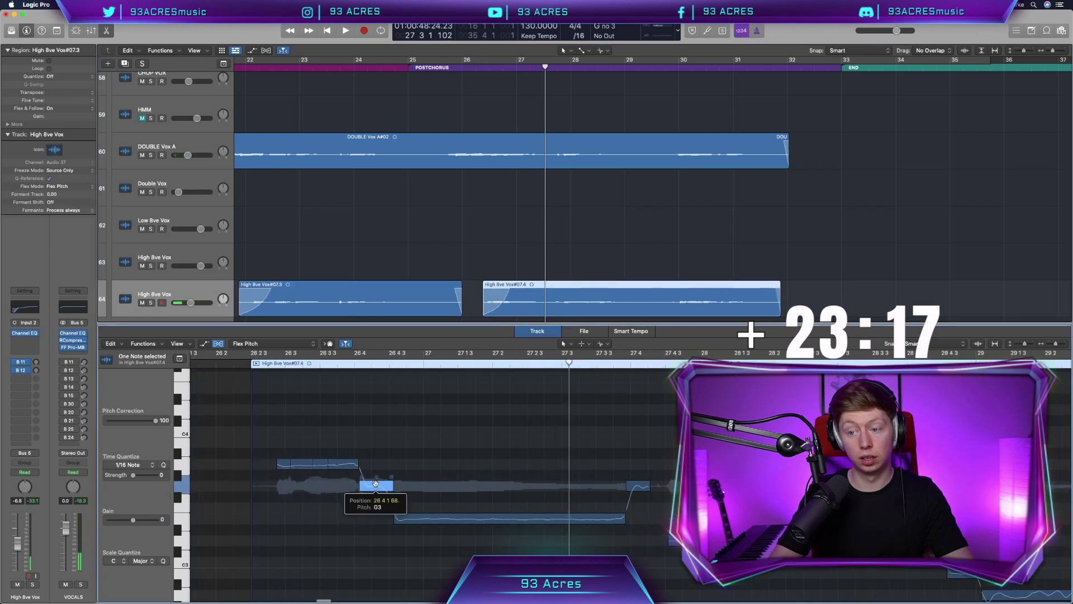
click(282, 422)
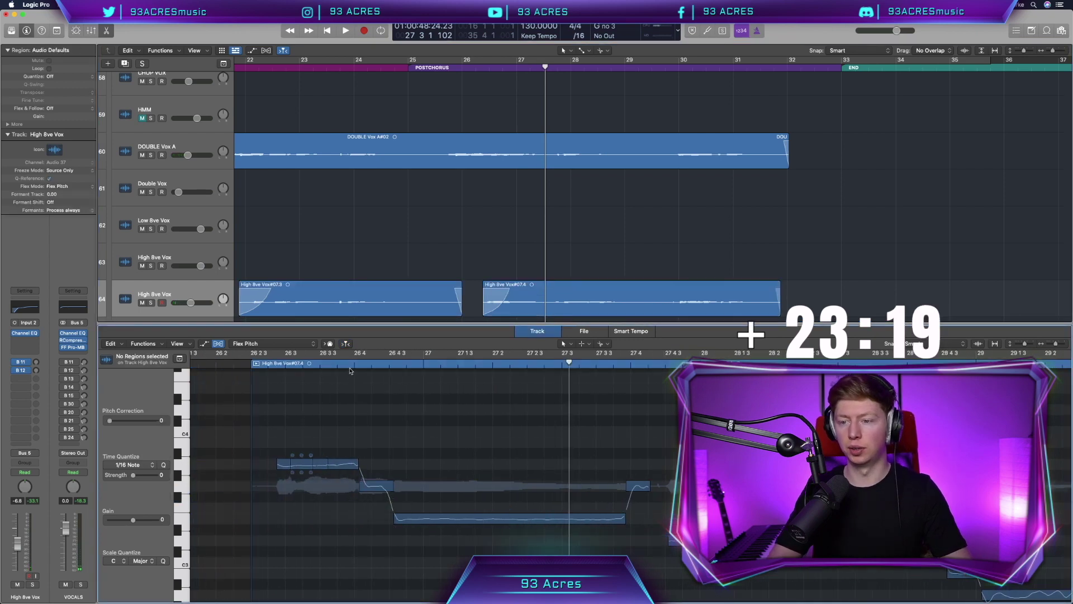
key(space)
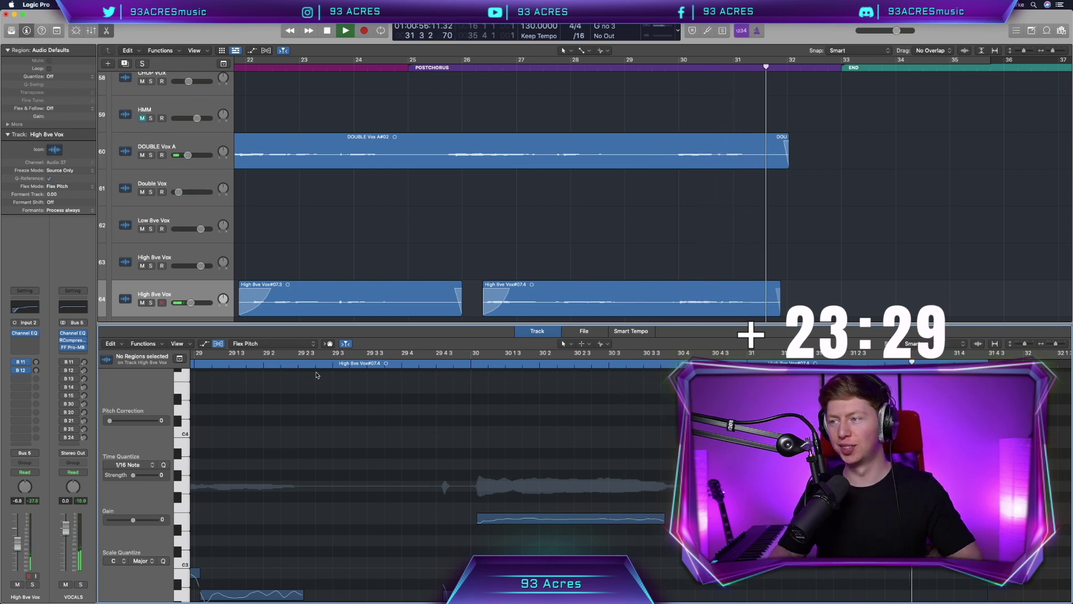
key(space)
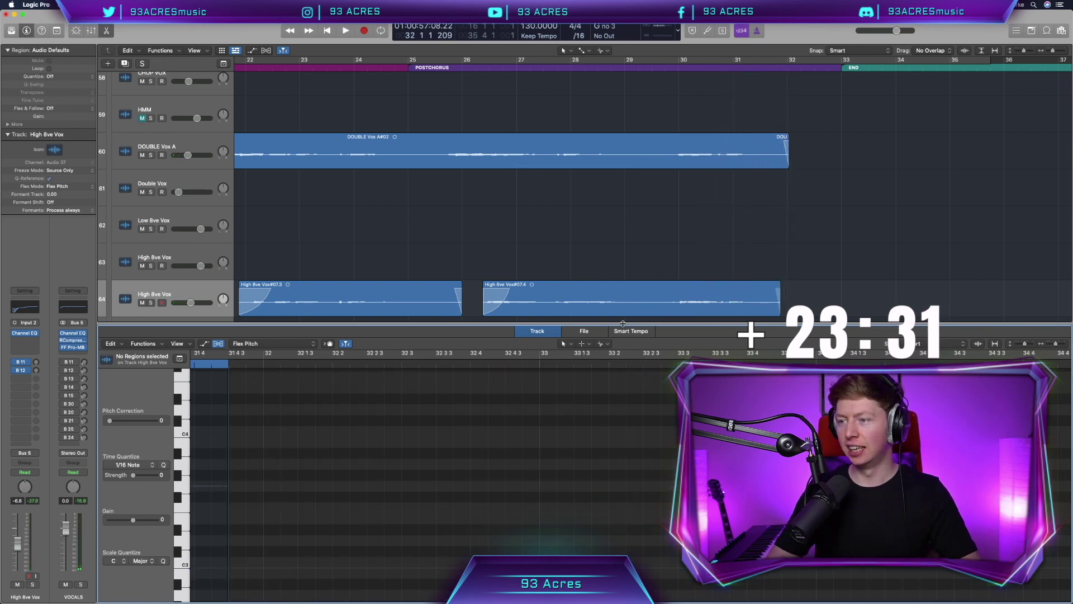
Close the audio editor and look over the High 8ve Vox regions from the prechorus to the postchorus
key(e)
scroll(624, 327, down, 5)
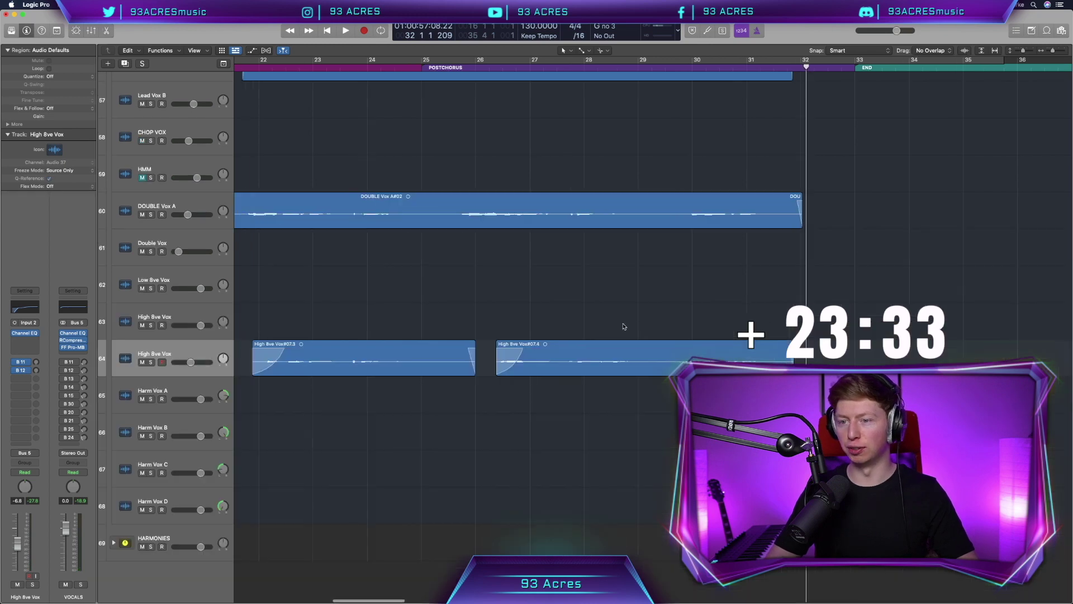
scroll(624, 326, left, 3)
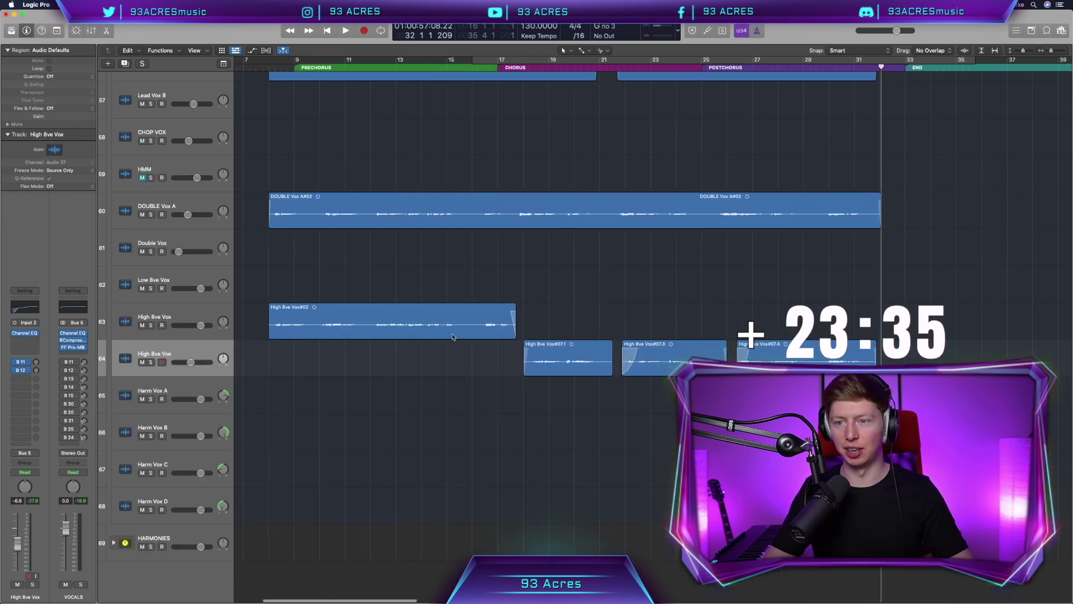
click(292, 338)
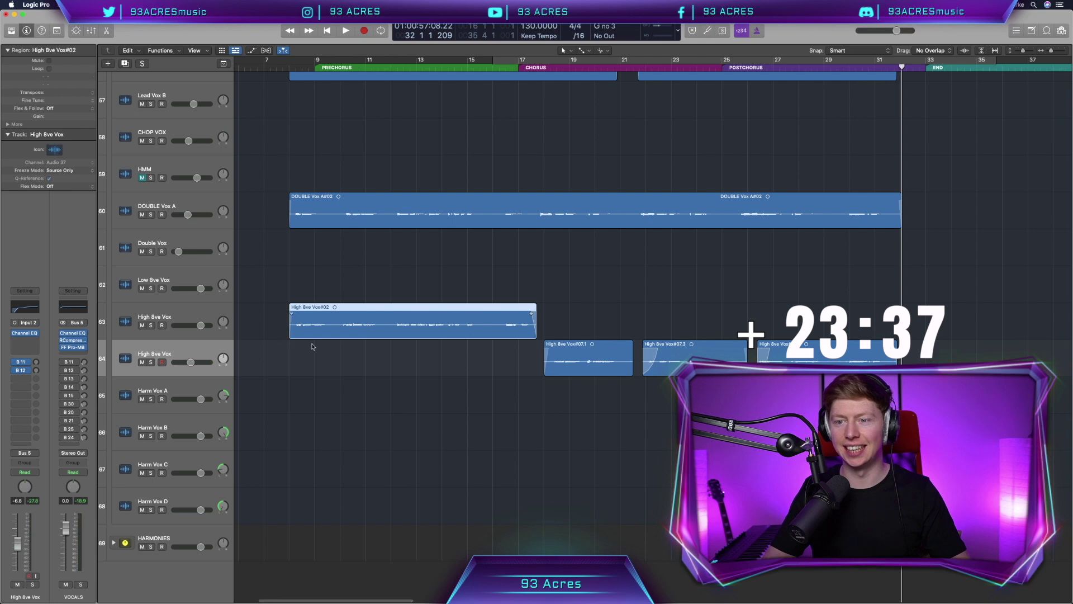
click(372, 371)
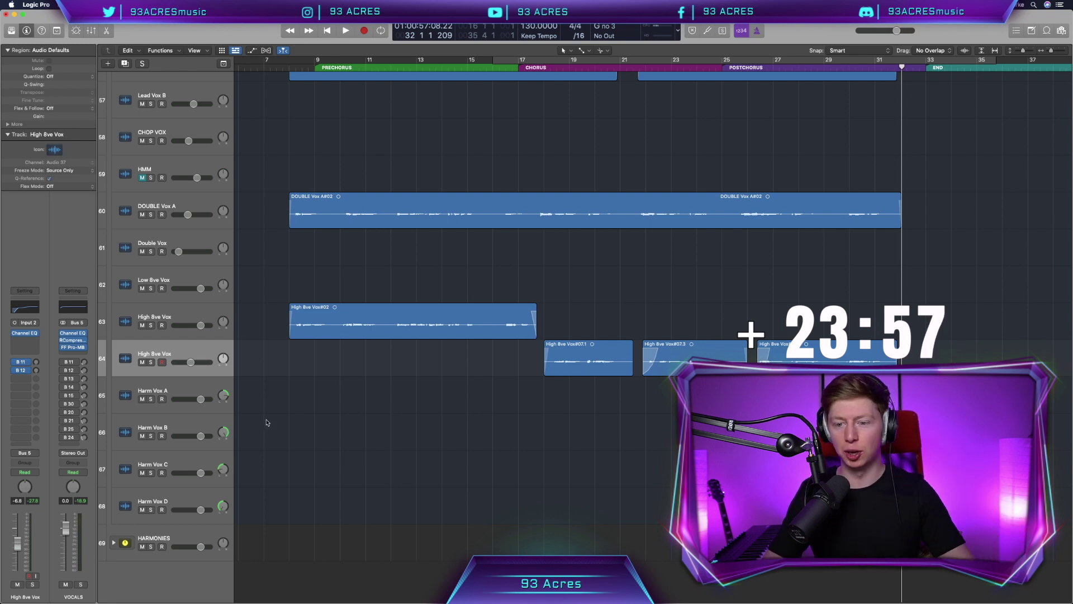
Collapse the VOCALS stack and select the ADDICTIVE KEYS track for trying out parts
scroll(112, 313, up, 5)
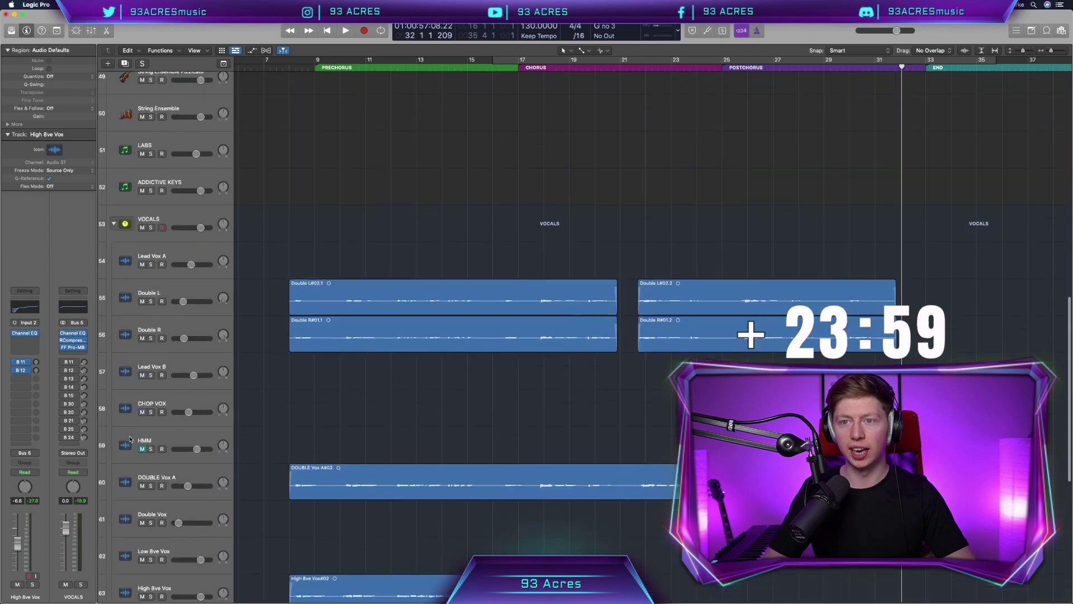
click(114, 236)
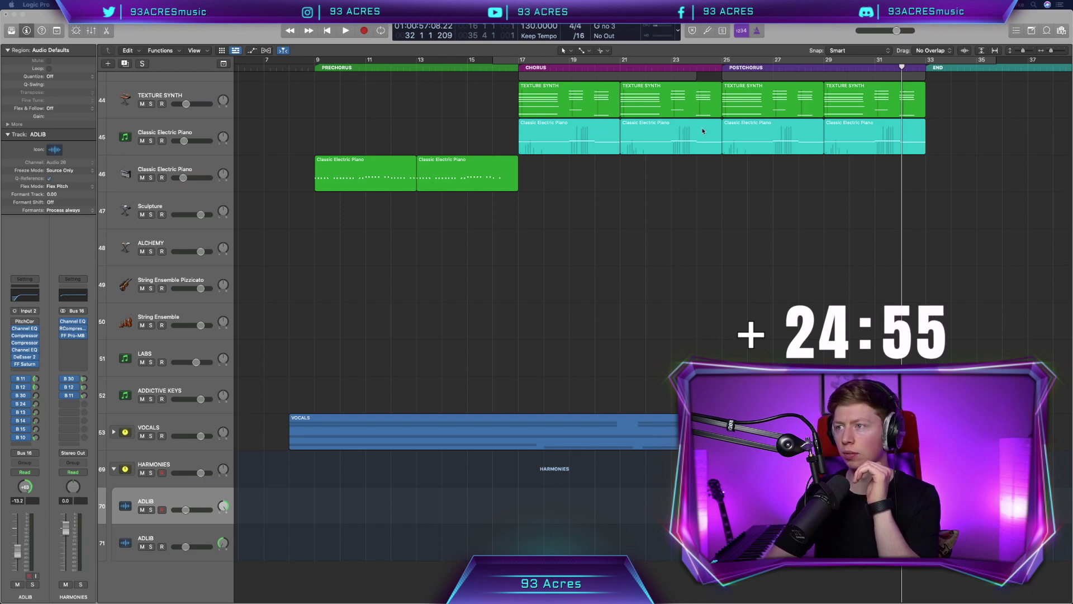
click(179, 394)
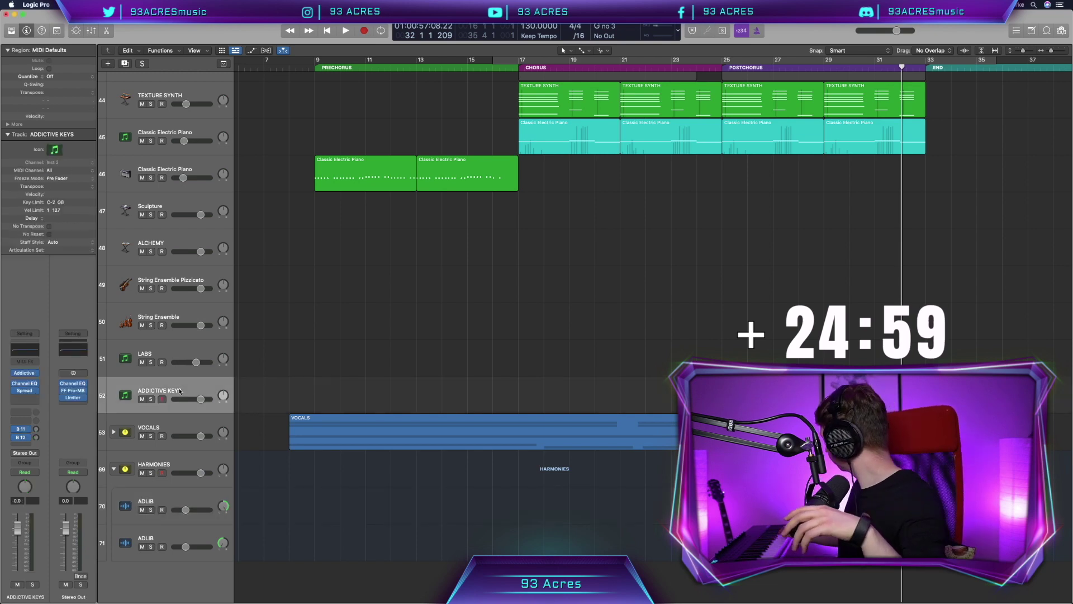
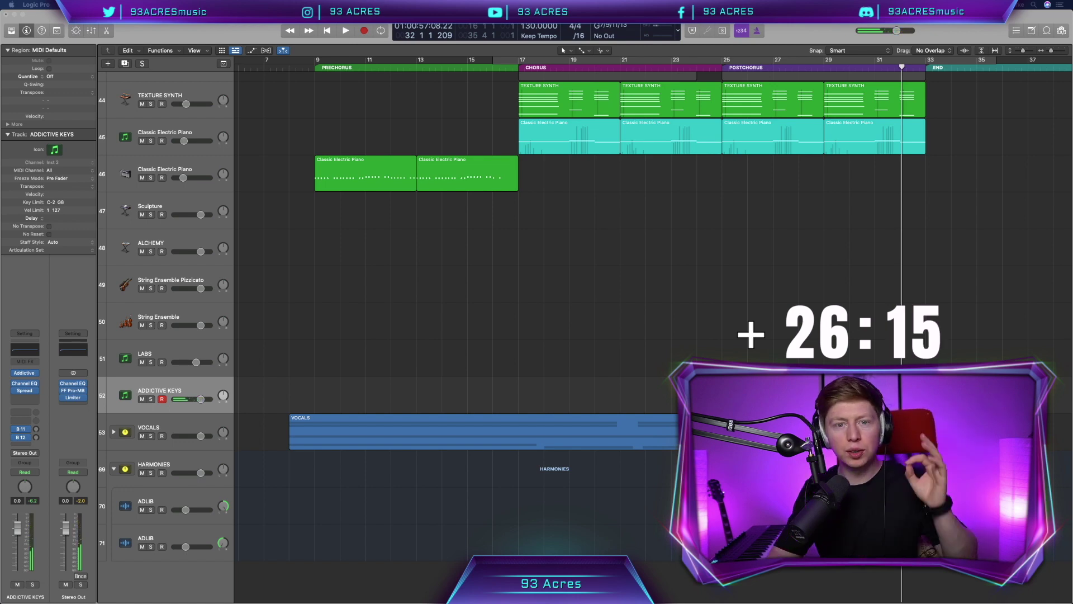
click(183, 497)
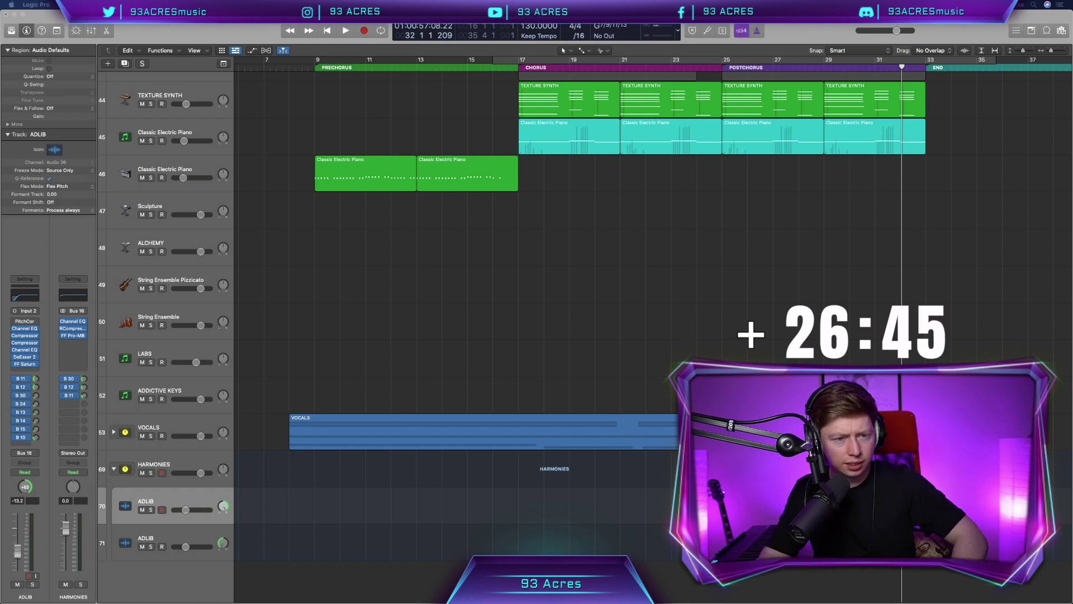
click(180, 384)
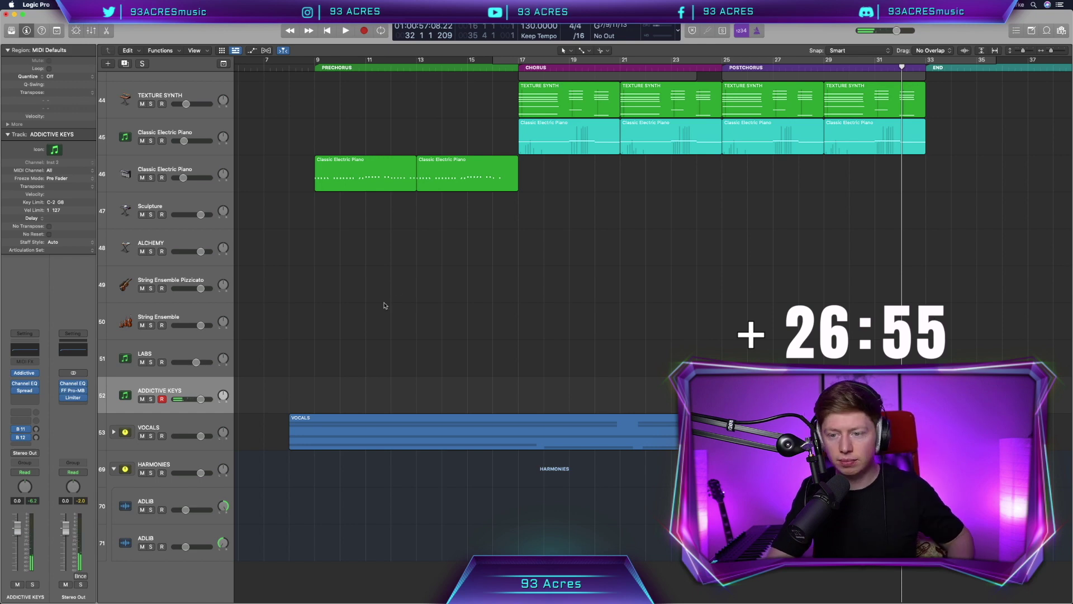
Turn on cycle playback and listen to the start of the chorus with the ADDICTIVE KEYS track selected
click(521, 60)
key(space)
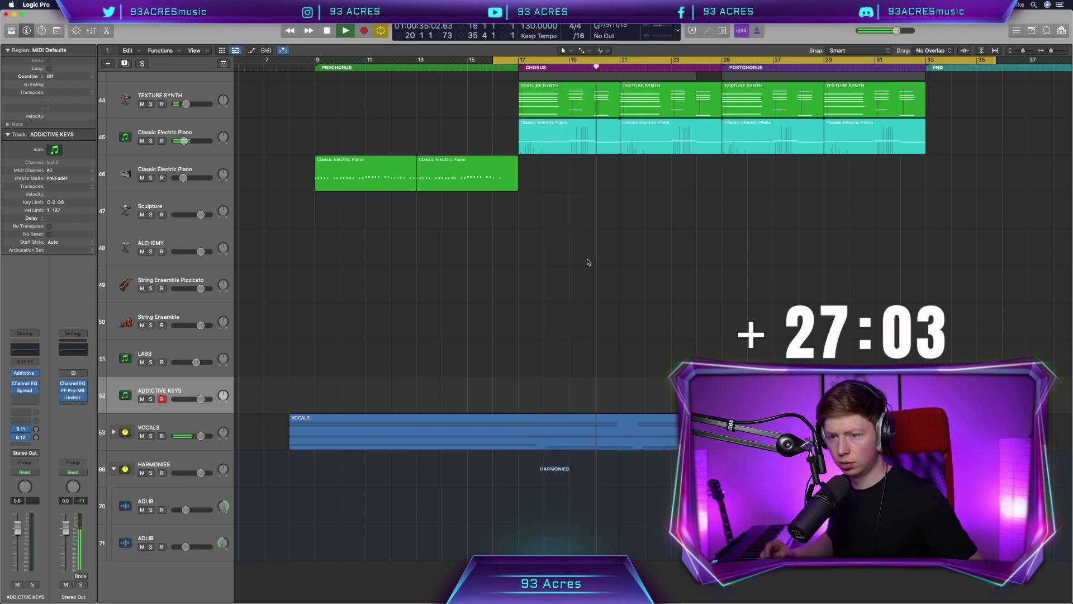
key(space)
Expand the VOCALS stack, lower the High 8ve Vox volume and set the cycle to start at bar 17
click(114, 432)
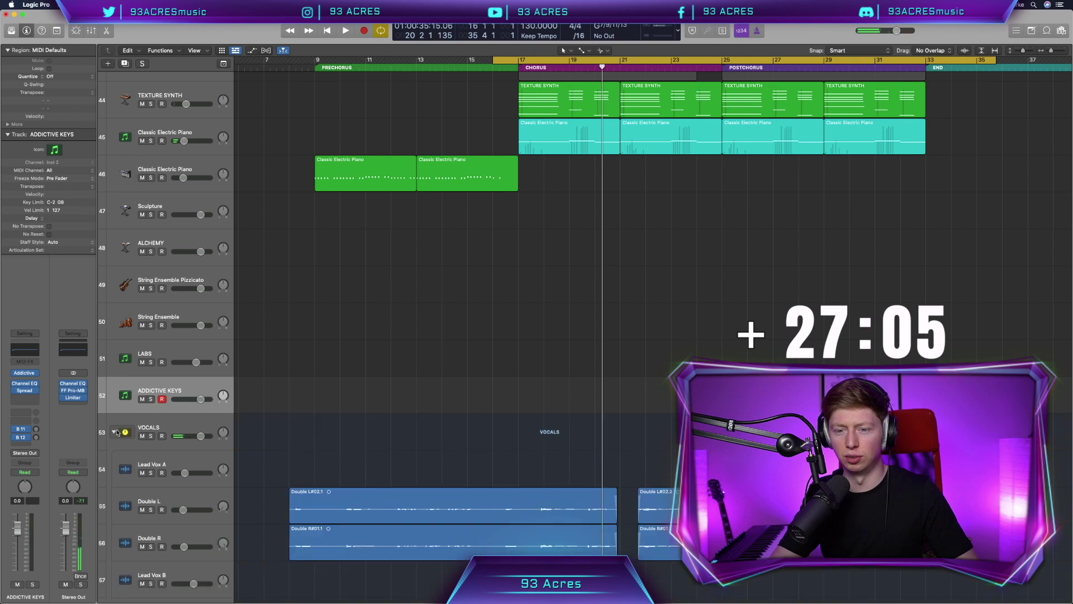
scroll(199, 108, down, 10)
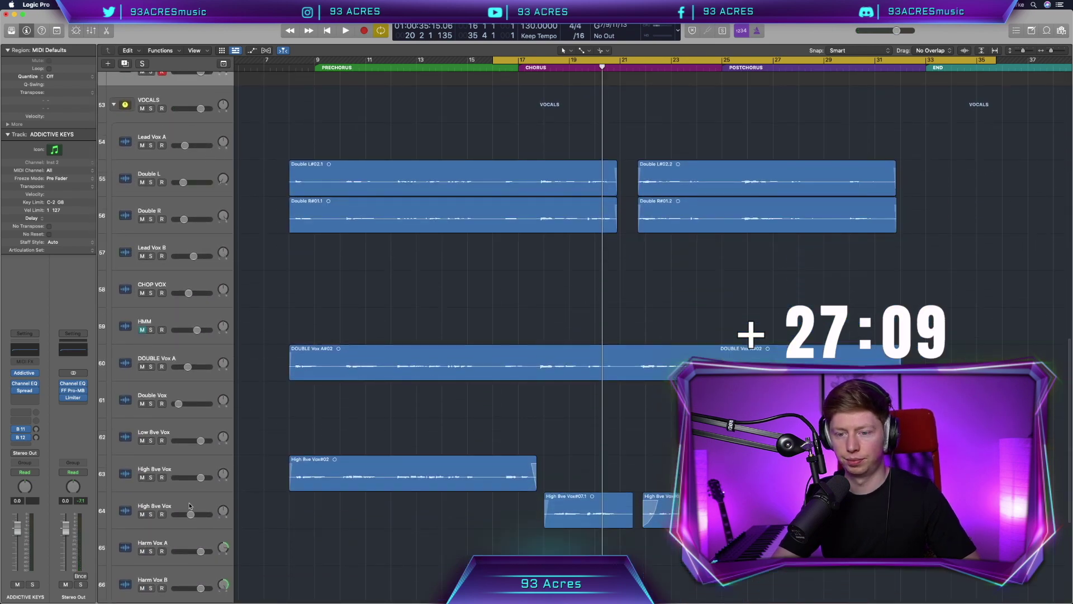
drag(190, 515, 175, 517)
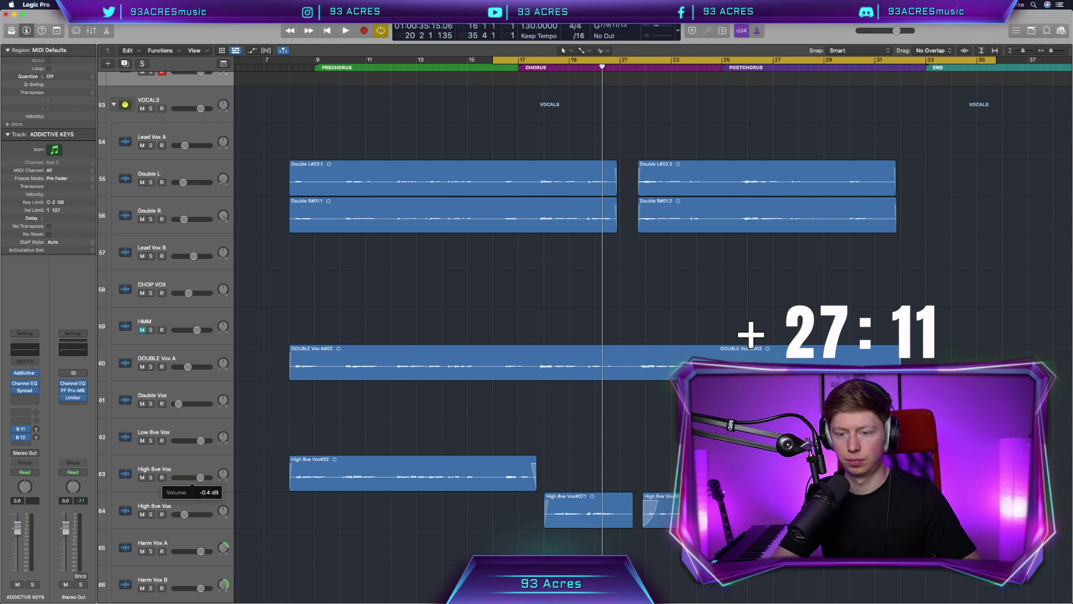
drag(184, 514, 183, 514)
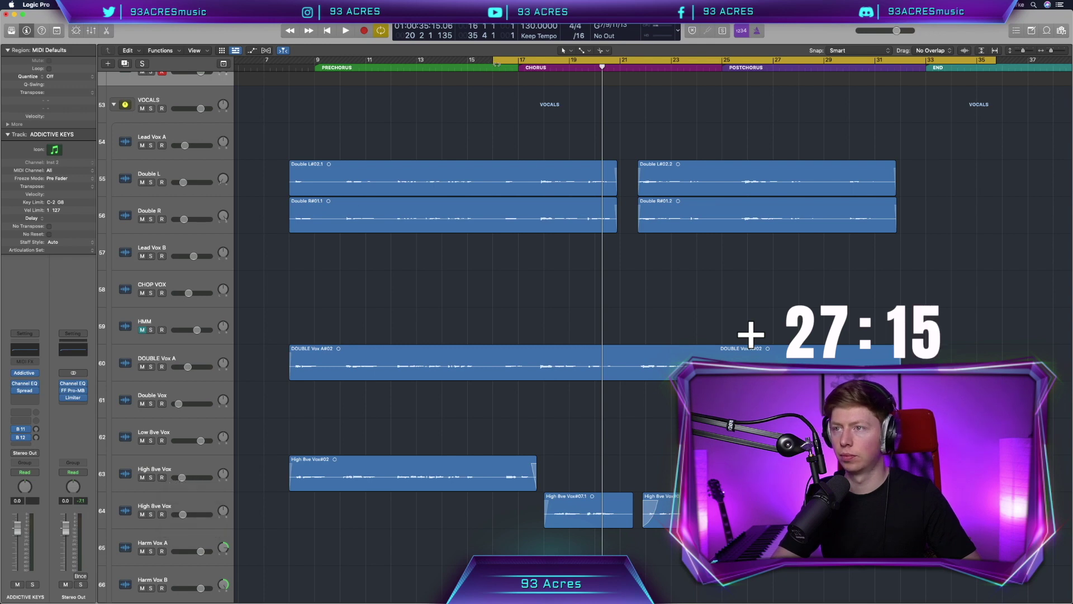
drag(493, 62, 519, 62)
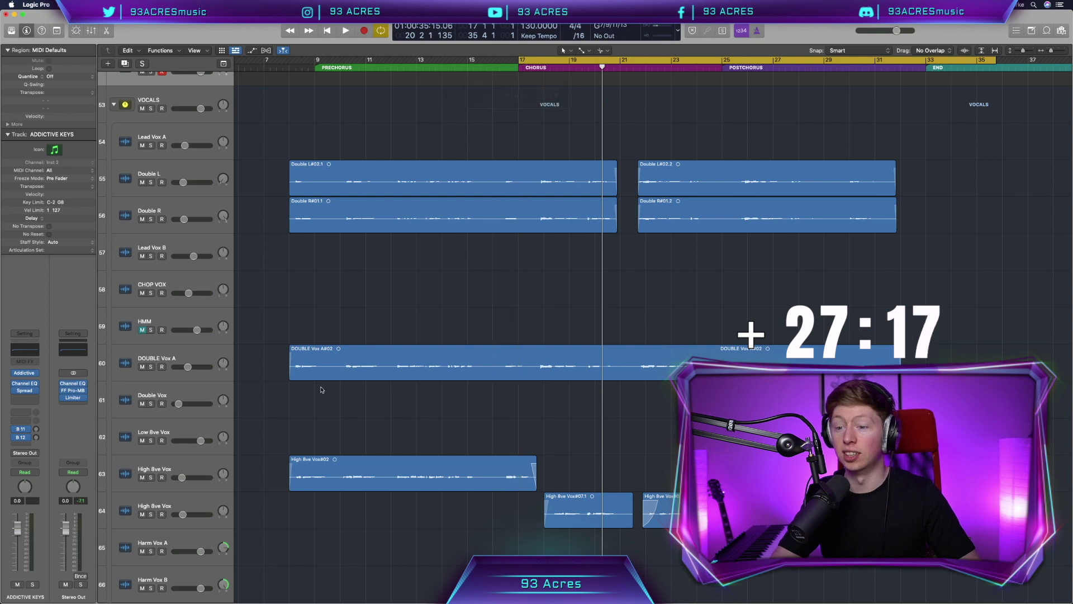
Check the Bus 12 reverb send on DOUBLE Vox A and raise the same send on High 8ve Vox
click(180, 362)
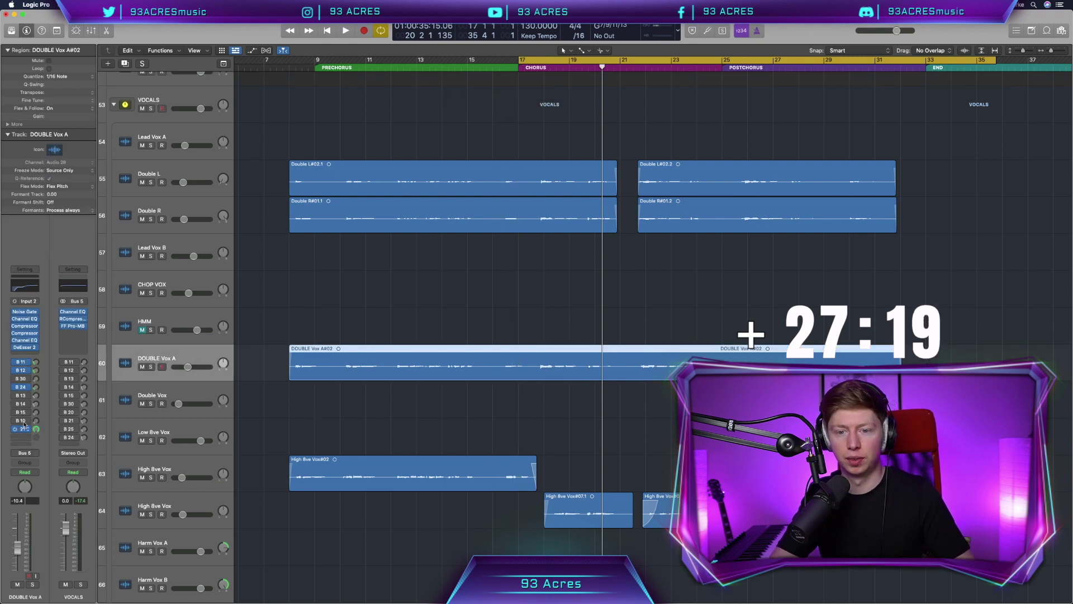
click(36, 370)
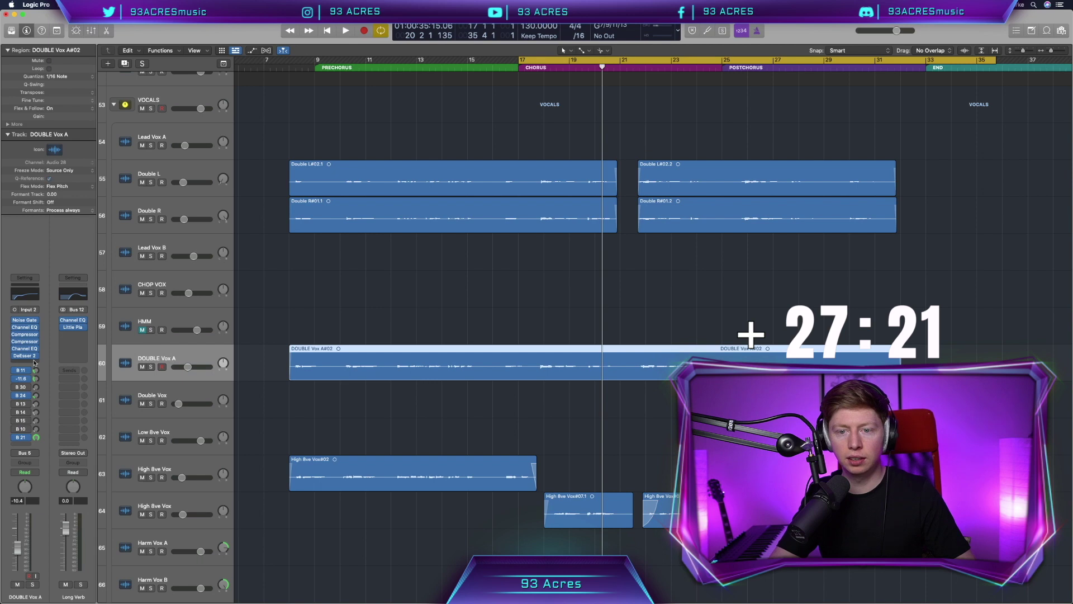
click(182, 458)
click(195, 500)
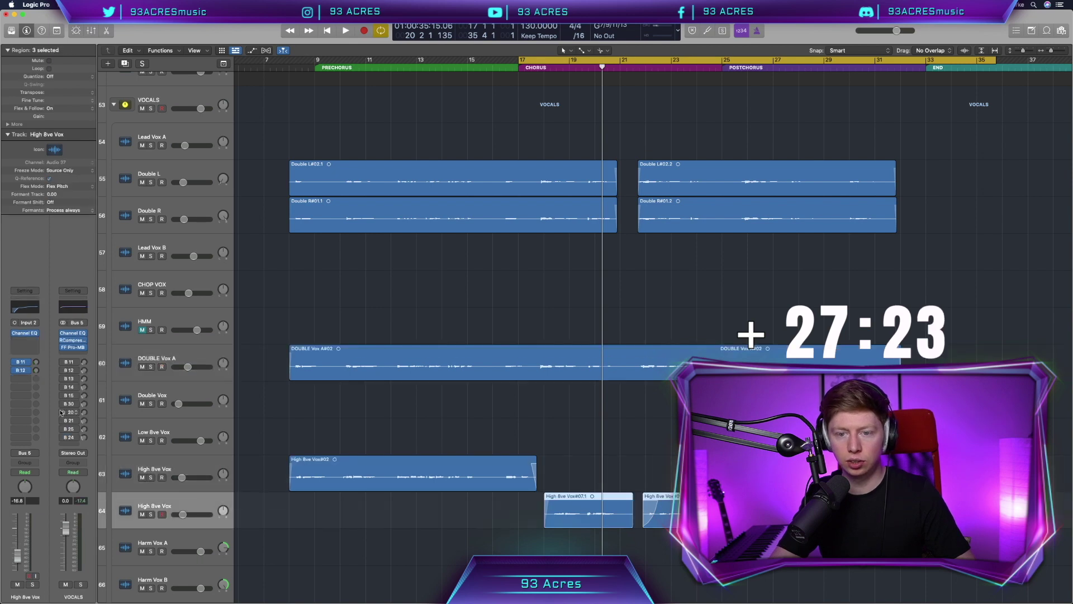
drag(36, 370, 36, 378)
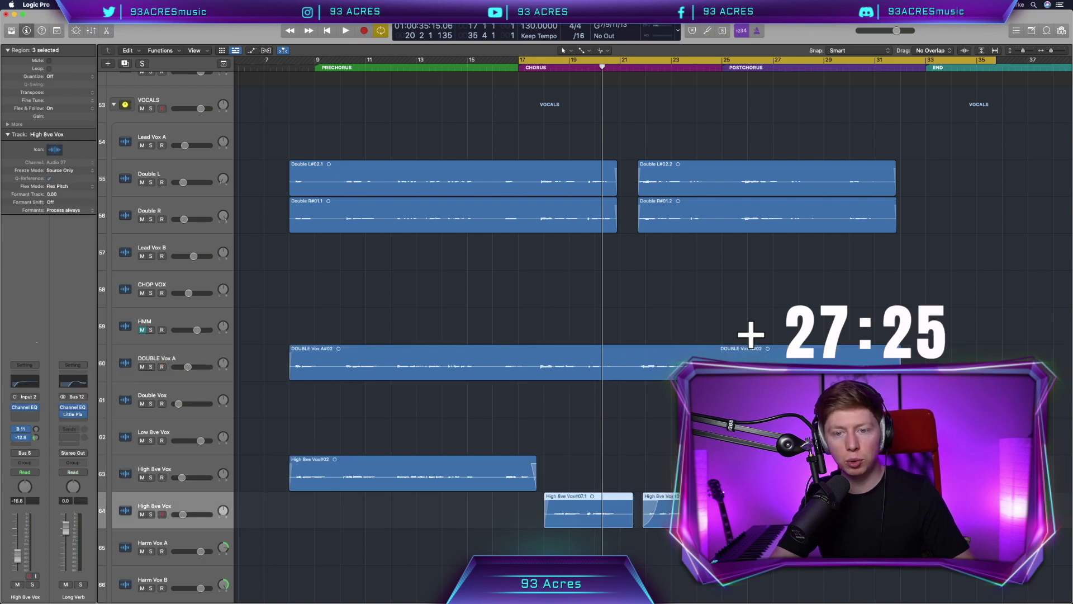
Play the chorus and lower the High 8ve Vox volume slightly further
click(564, 282)
key(space)
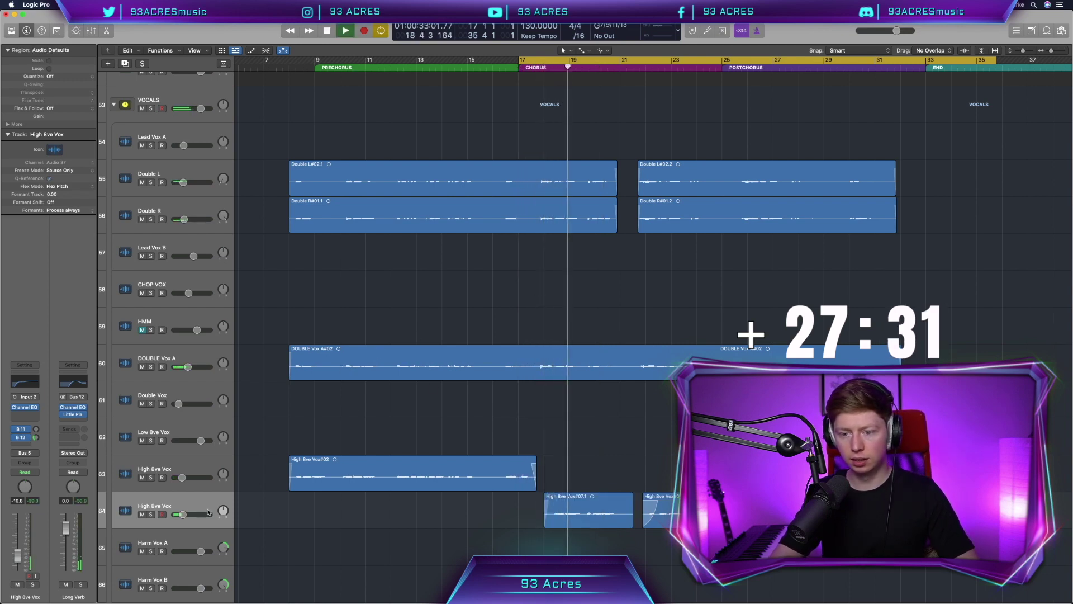
drag(186, 517, 181, 518)
Check the Bus 21 send on DOUBLE Vox A and the channel settings of the Double R track during playback
click(191, 362)
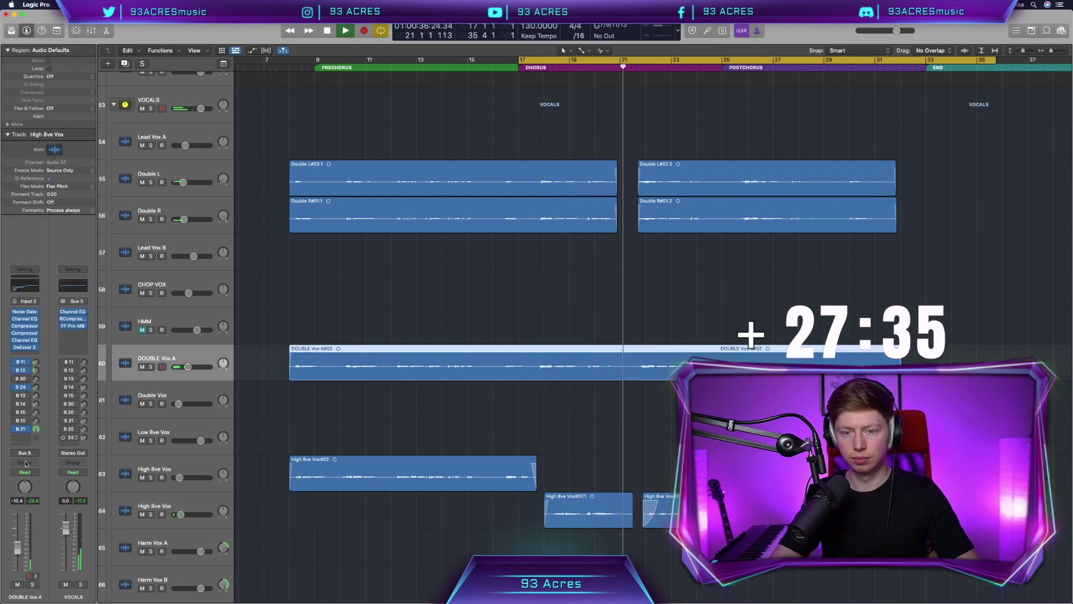
click(36, 428)
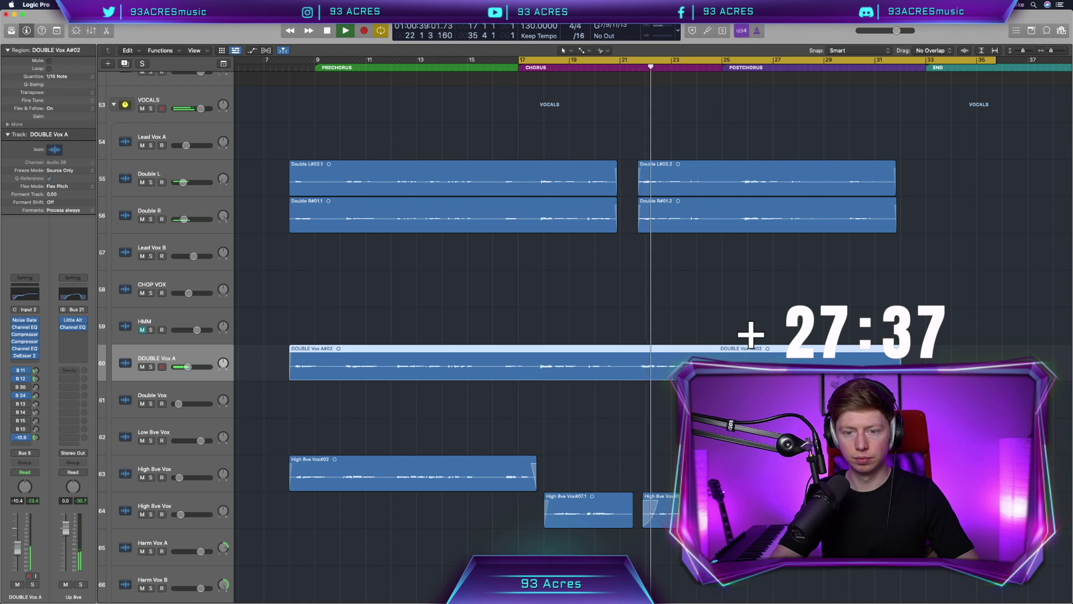
click(184, 211)
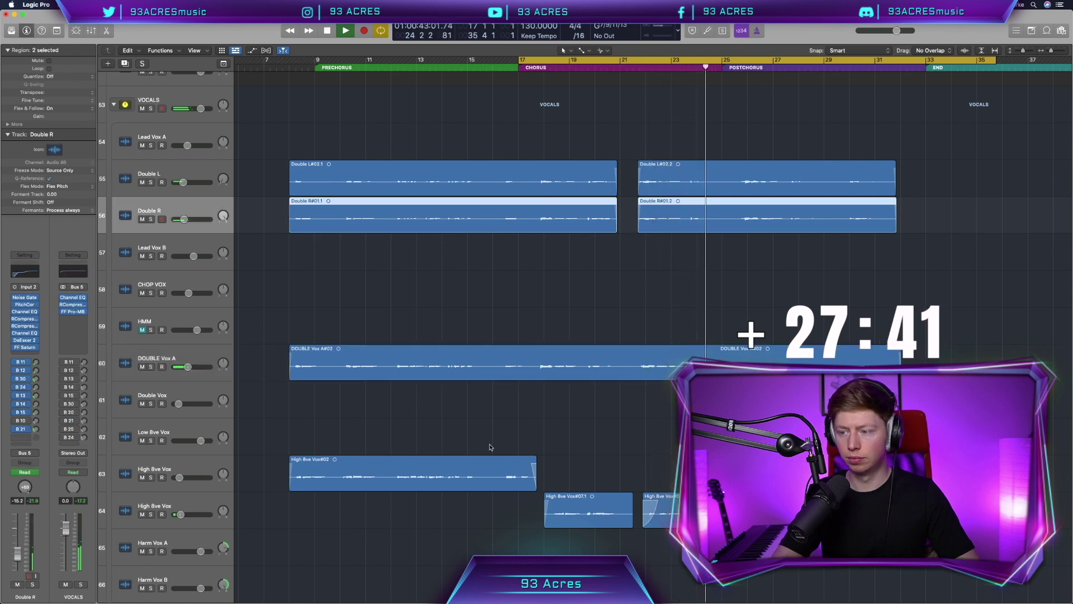
Look through the vocal and harmony tracks while the song plays and collapse the VOCALS stack
scroll(490, 448, down, 5)
scroll(491, 447, right, 3)
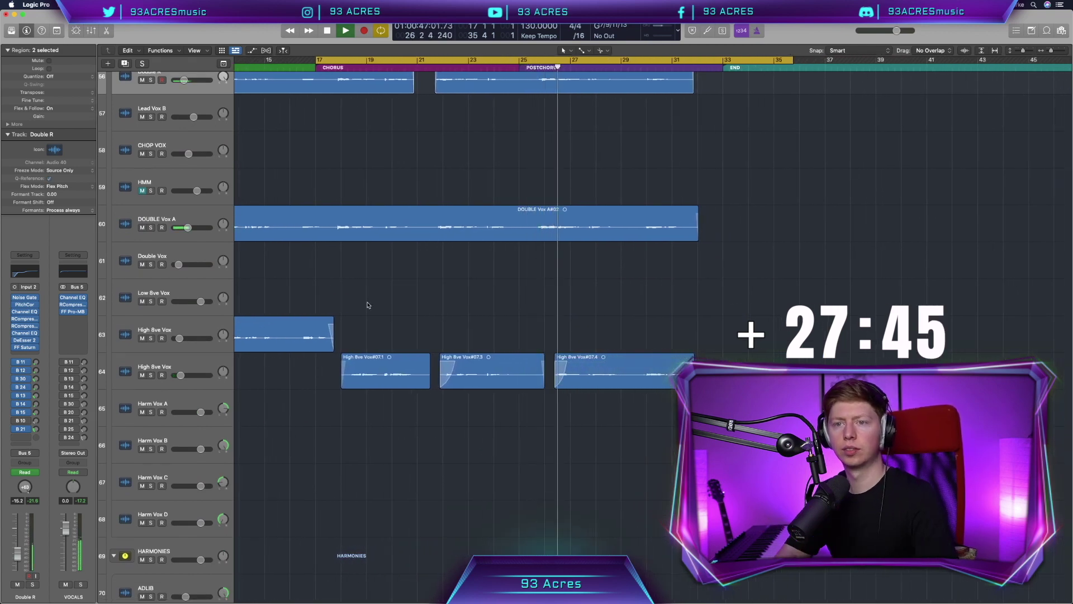
scroll(368, 304, down, 3)
scroll(368, 305, up, 4)
scroll(367, 304, up, 5)
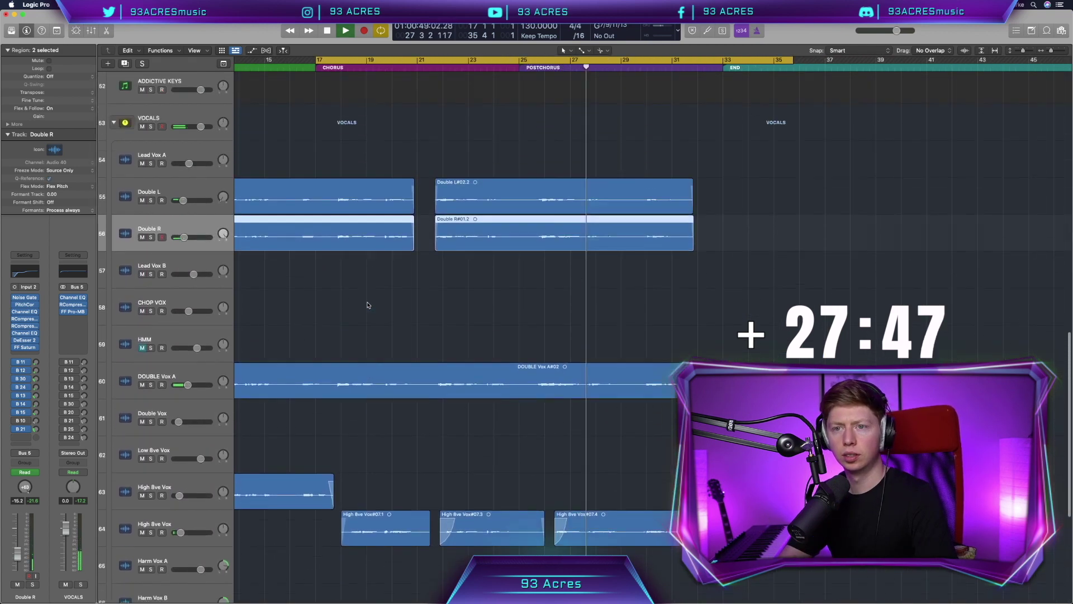
click(116, 165)
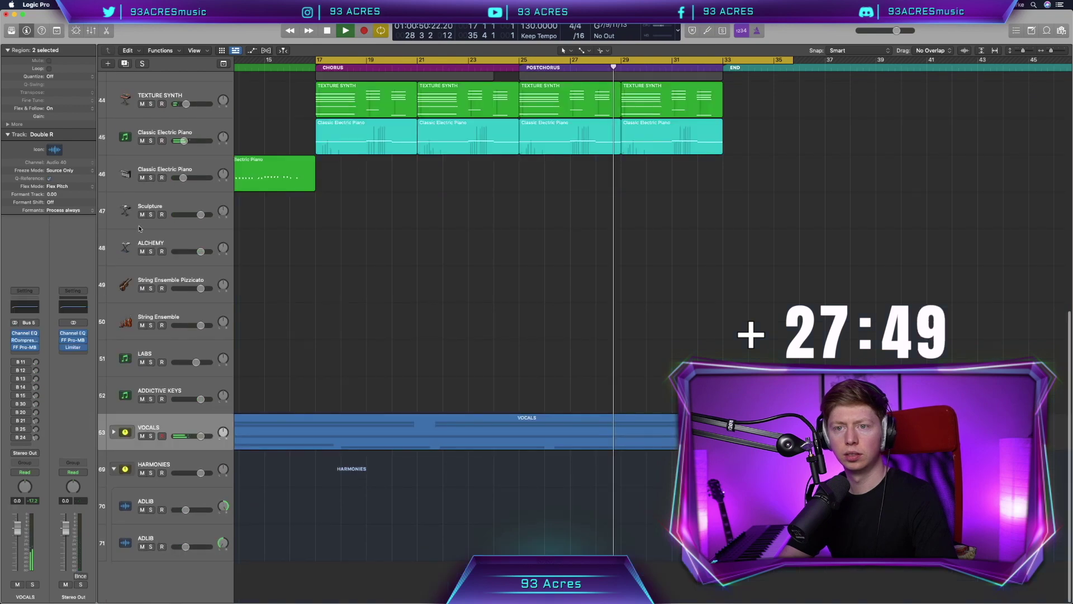
Select the ADDICTIVE KEYS track, play notes on it along with the chorus cycle and stop playback
key(Up)
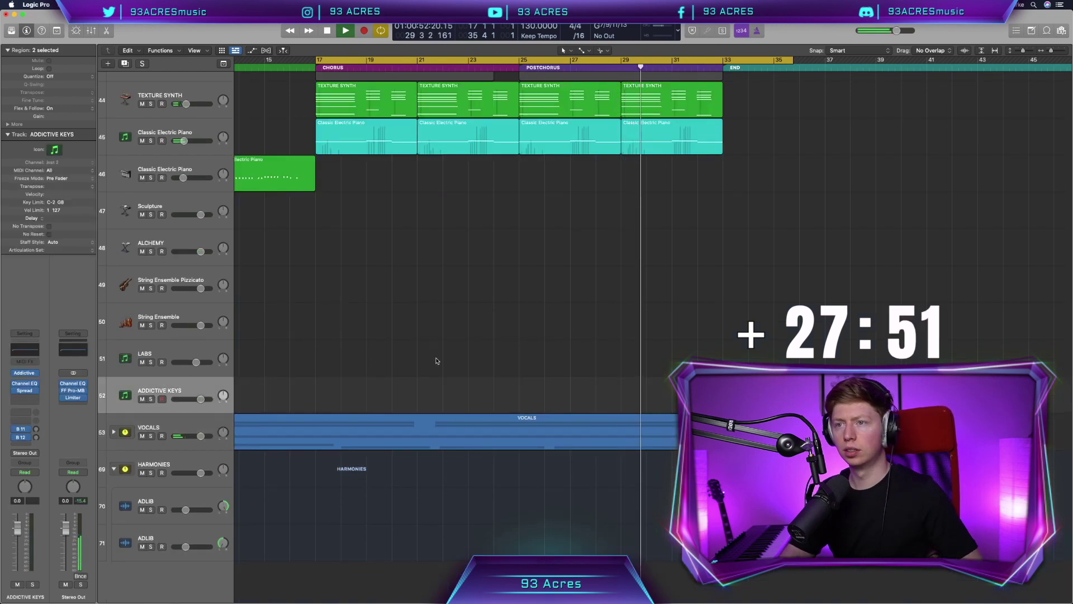
key(Return)
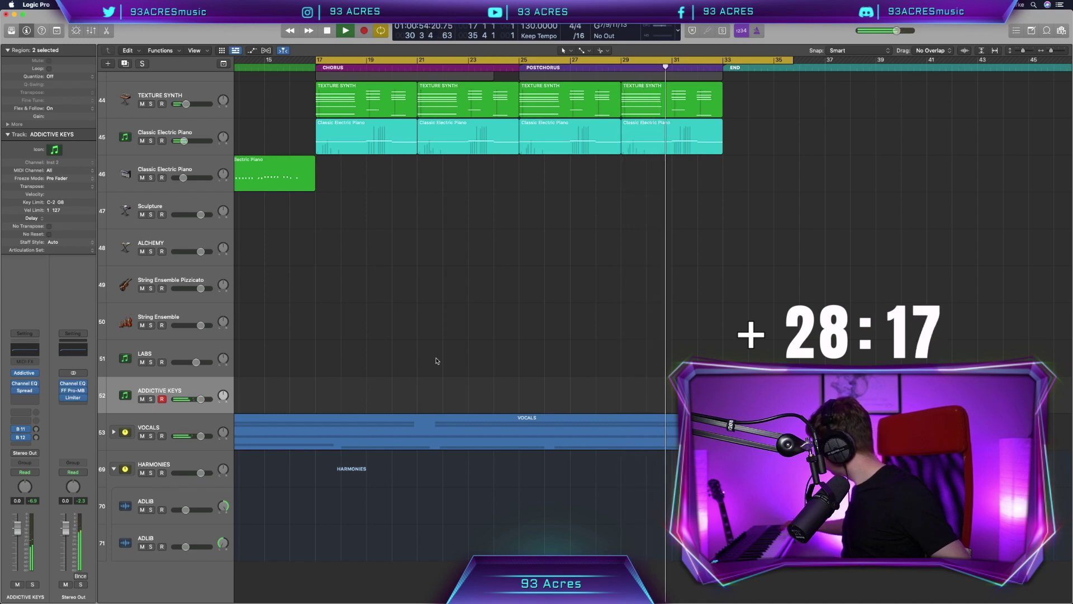
key(space)
key(b)
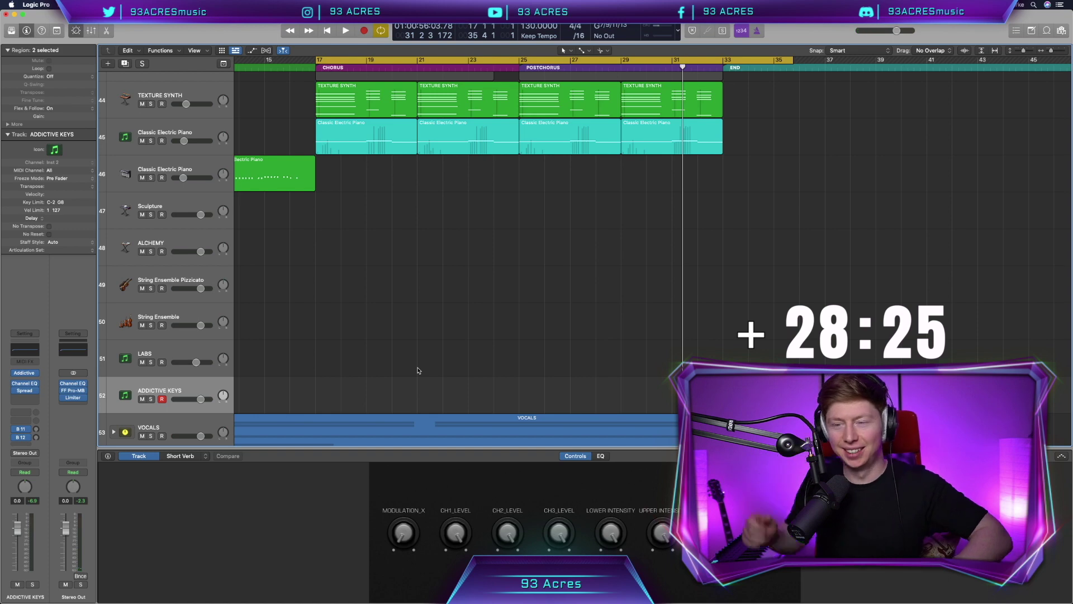
key(b)
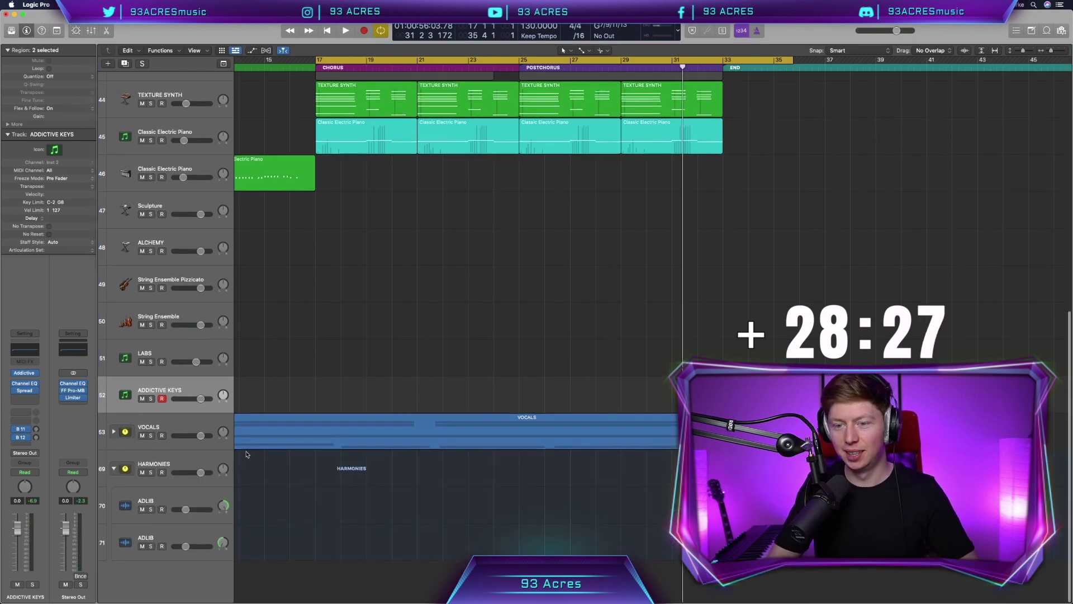
Record a harmony vocal take on the upper ADLIB track from bar 17 to about bar 27
click(341, 499)
scroll(341, 500, left, 3)
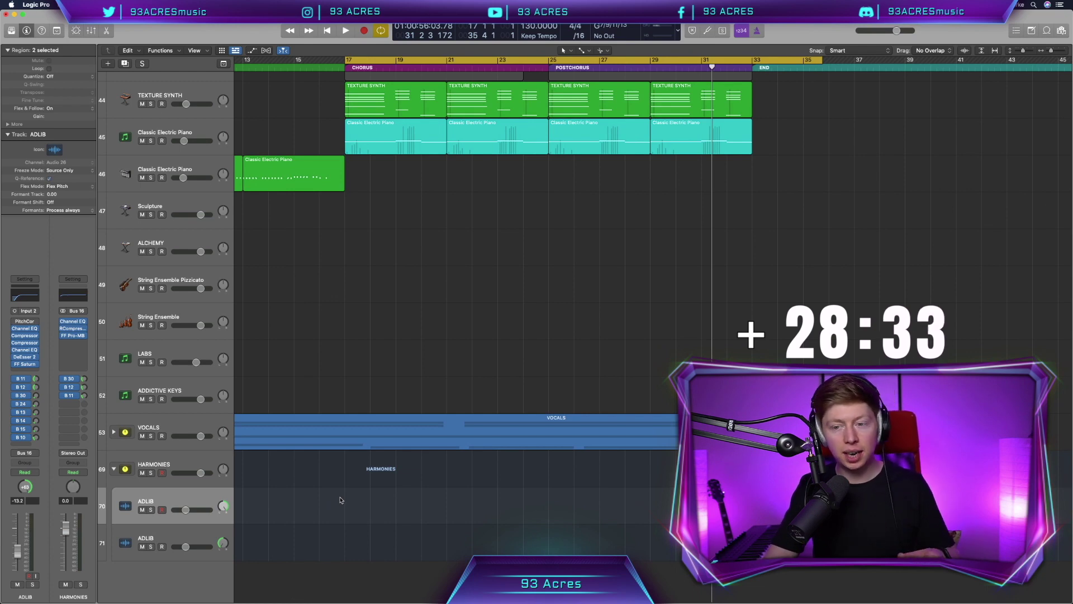
key(space)
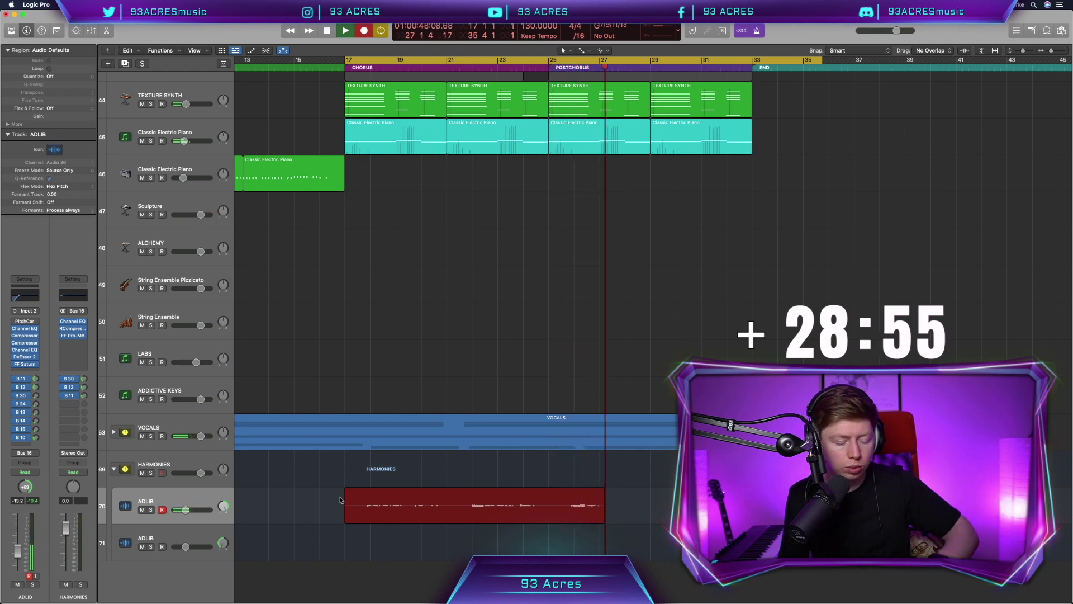
key(r)
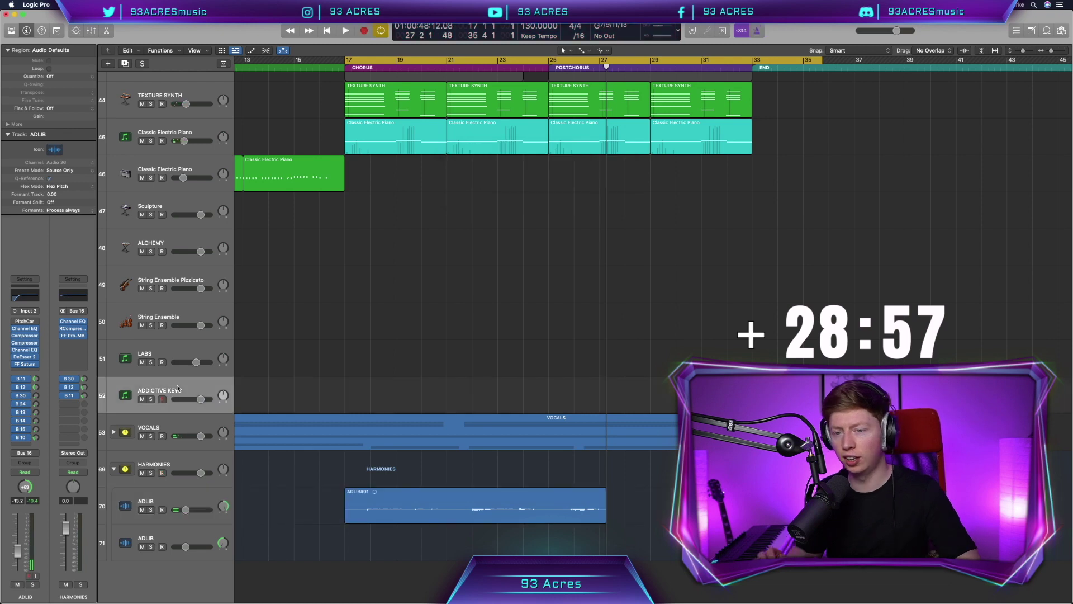
Record a guide harmony melody on the ADDICTIVE KEYS track from bar 17 and trim the region's end to just before bar 30
click(177, 389)
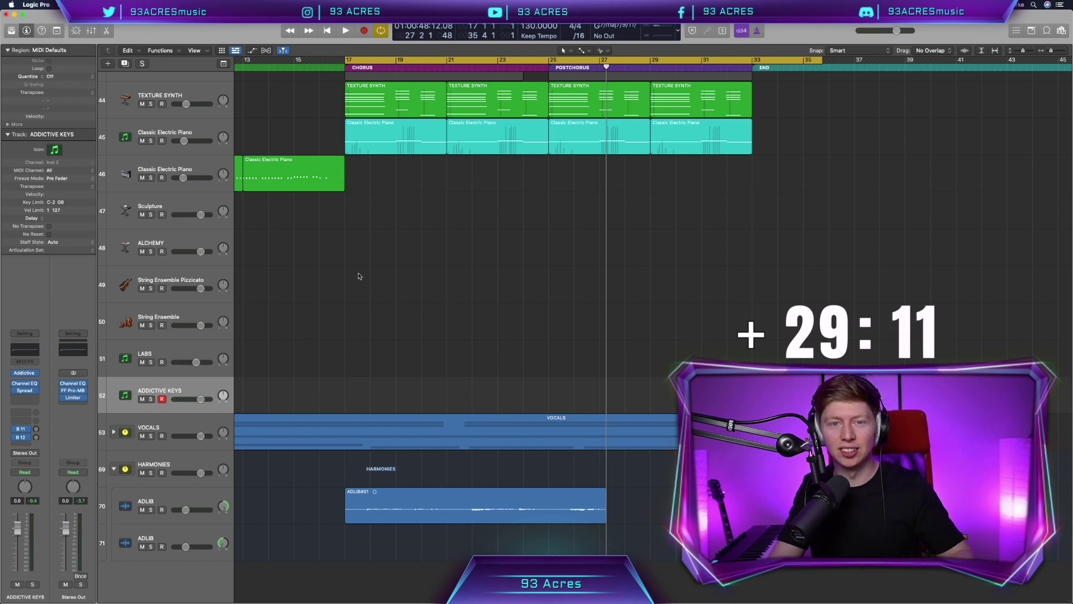
key(r)
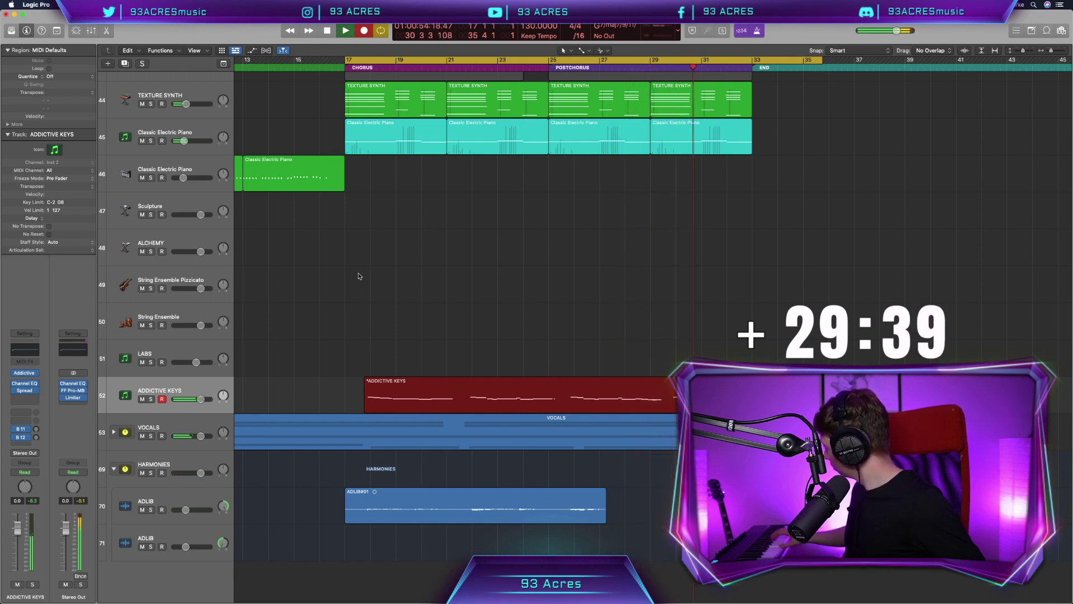
key(space)
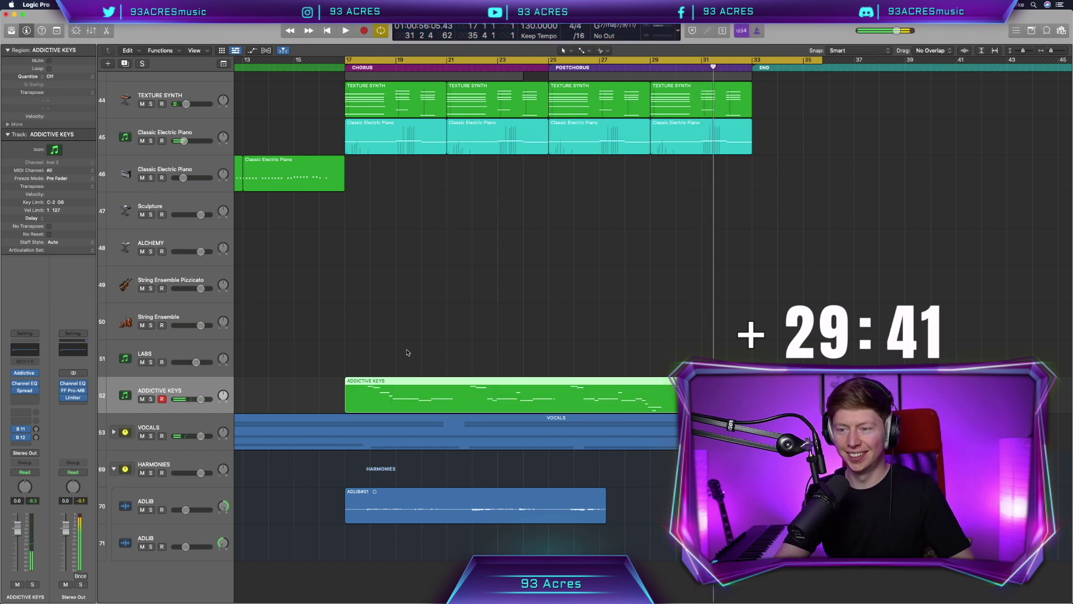
drag(675, 408, 669, 408)
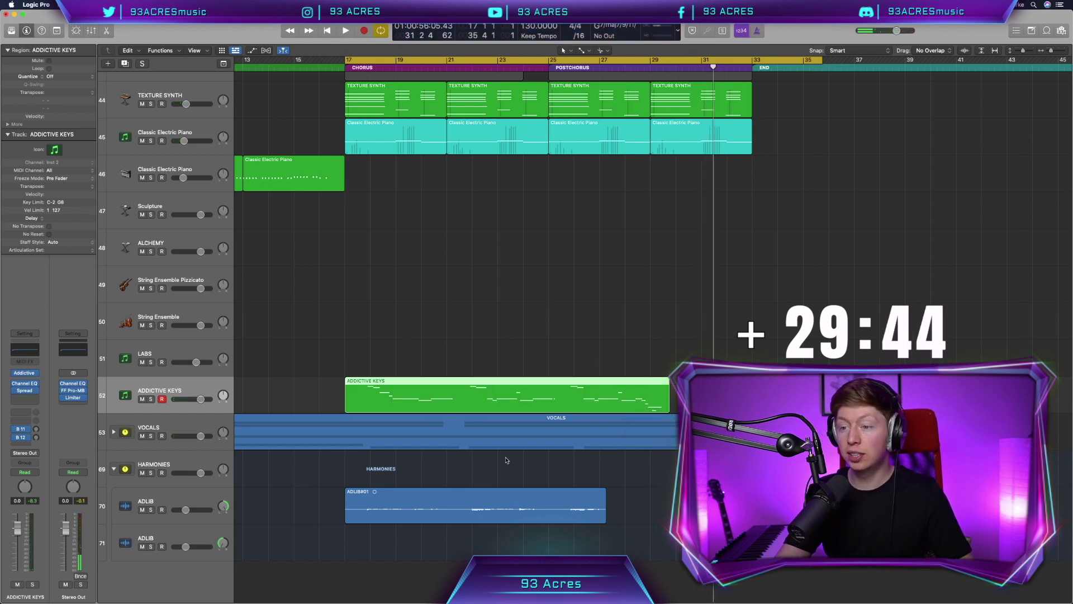
Play back the chorus with the new keys melody and lower the ADDICTIVE KEYS track volume to -6.6 dB
double_click(381, 404)
key(shift+space)
key(b)
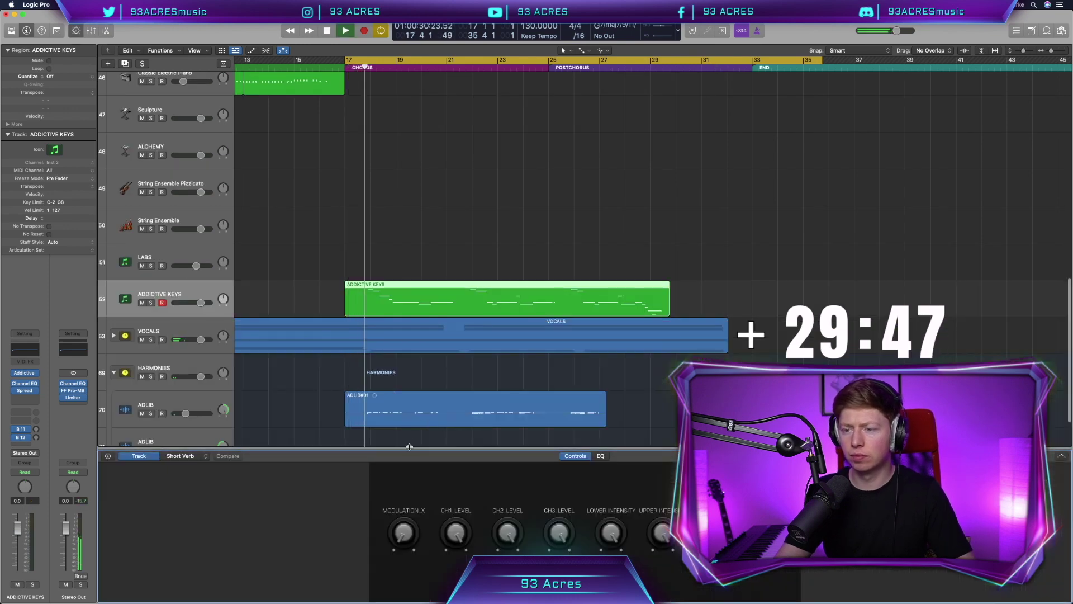
key(b)
drag(200, 399, 192, 399)
key(space)
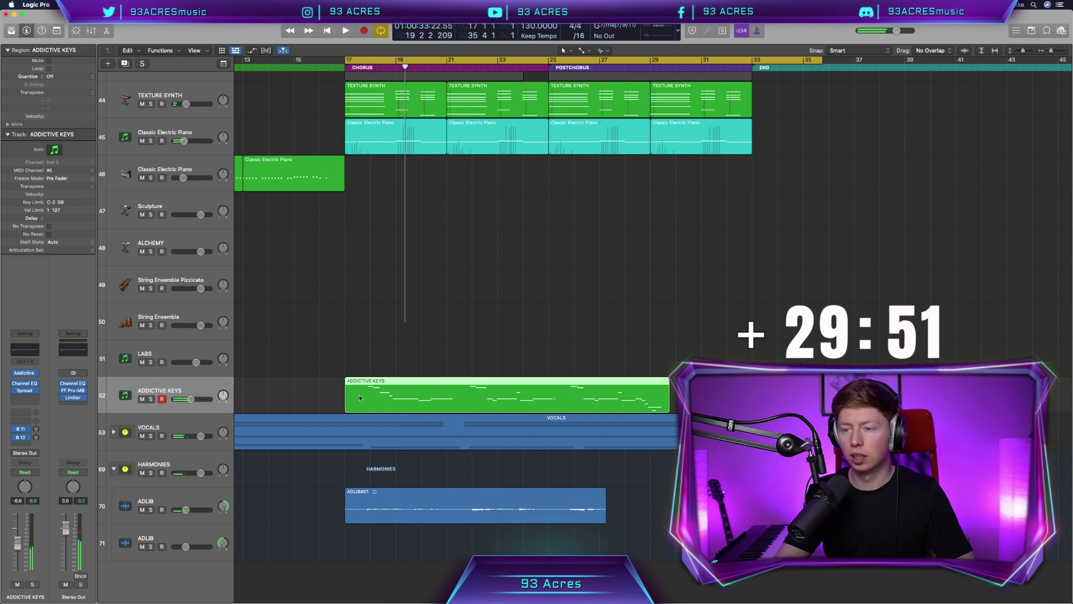
Open the ADDICTIVE KEYS region for note editing, lower the third note of the first phrase to C3 and play it back
key(p)
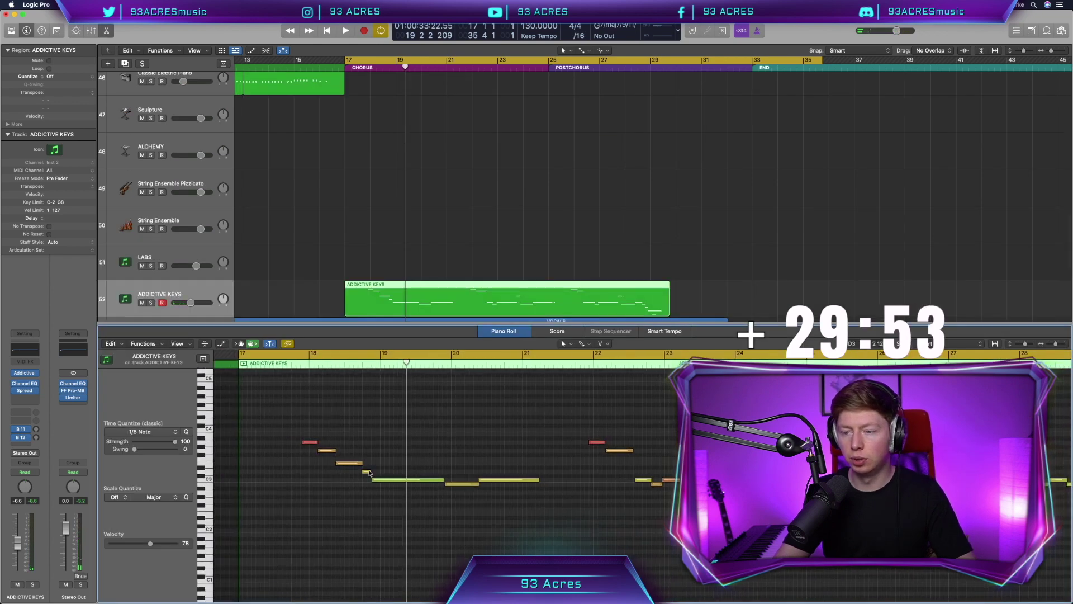
scroll(352, 490, up, 3)
mouse_move(385, 464)
mouse_down()
mouse_move(385, 489)
mouse_move(386, 479)
mouse_up()
key(space)
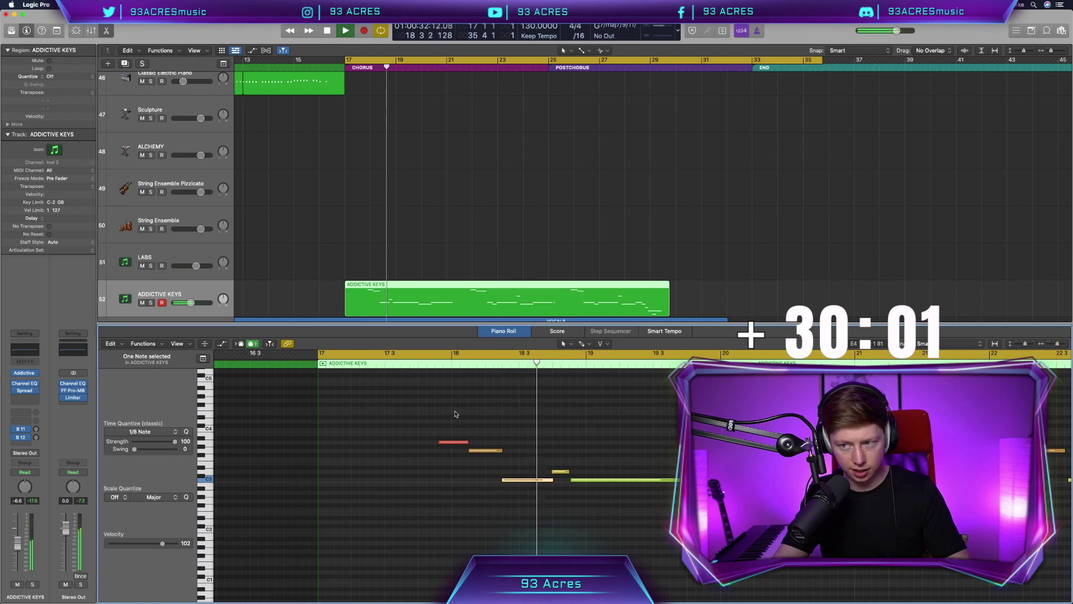
Try the short fourth note of the first phrase at a pitch below C3 and return it to its position above C3
drag(511, 473, 511, 486)
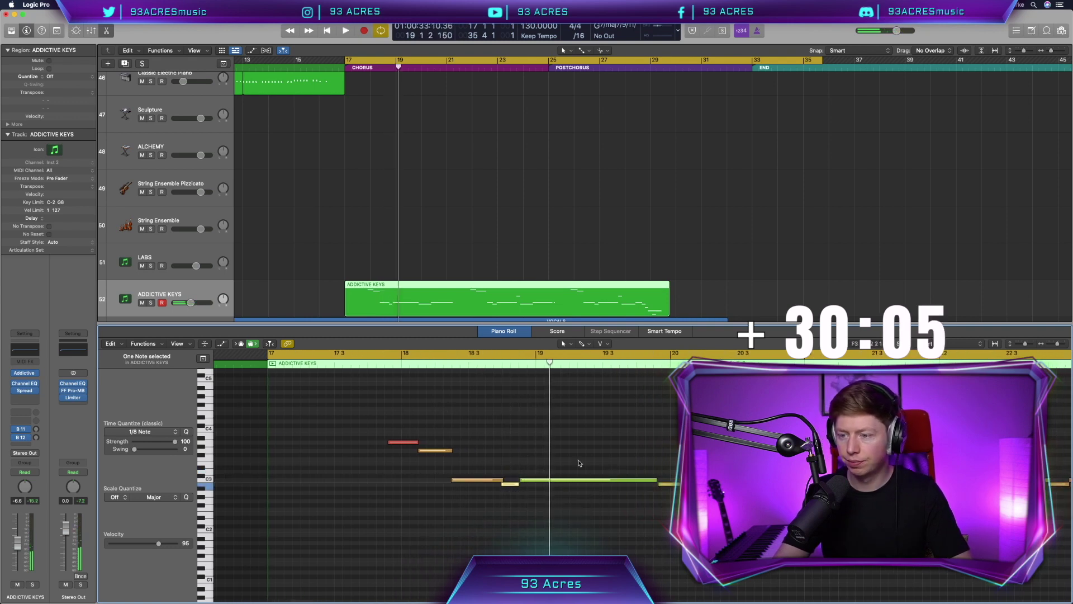
scroll(557, 455, right, 2)
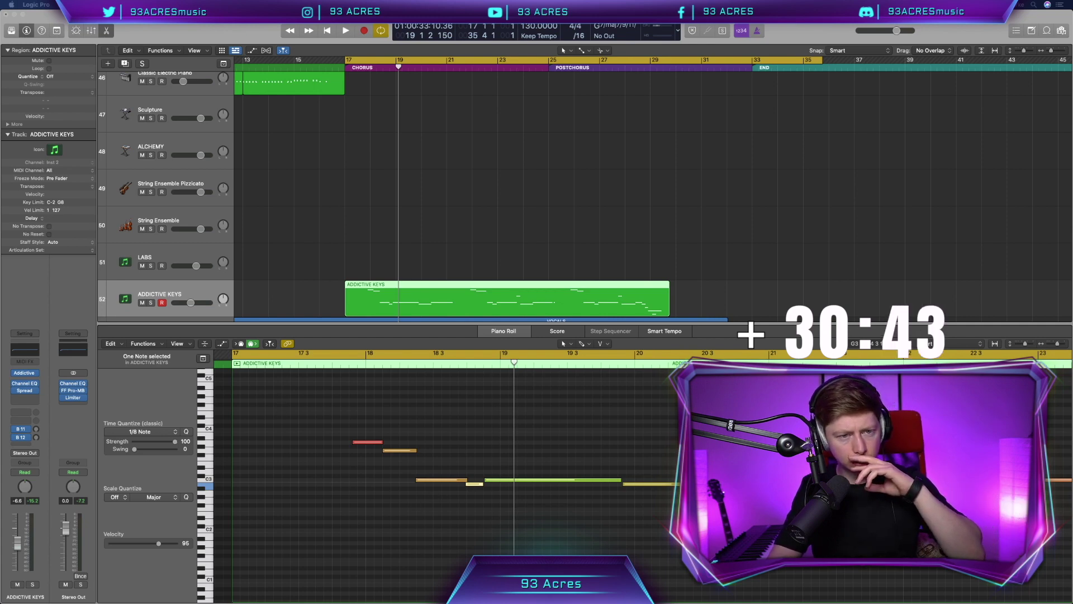
click(512, 412)
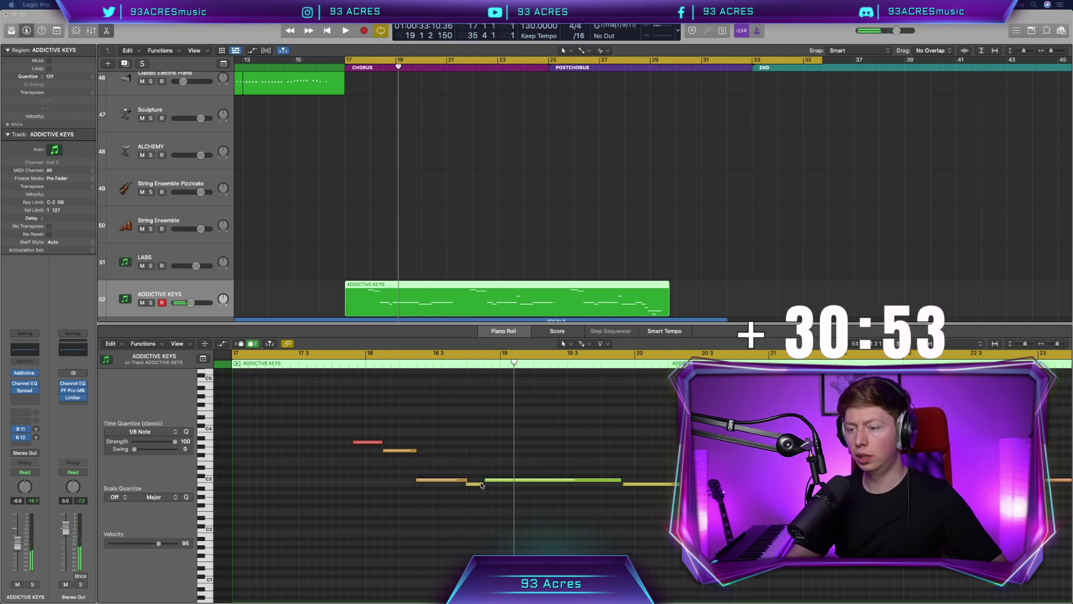
drag(480, 483, 480, 471)
Lower the ADDICTIVE KEYS track volume to -14.4 dB and close the note editor
scroll(480, 472, right, 5)
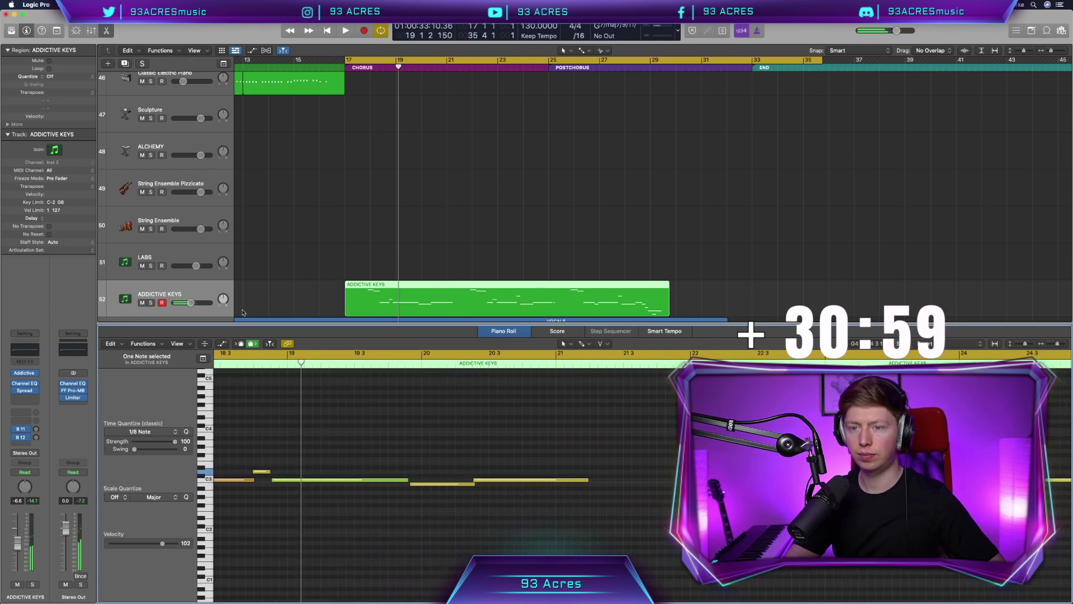
drag(190, 305, 189, 305)
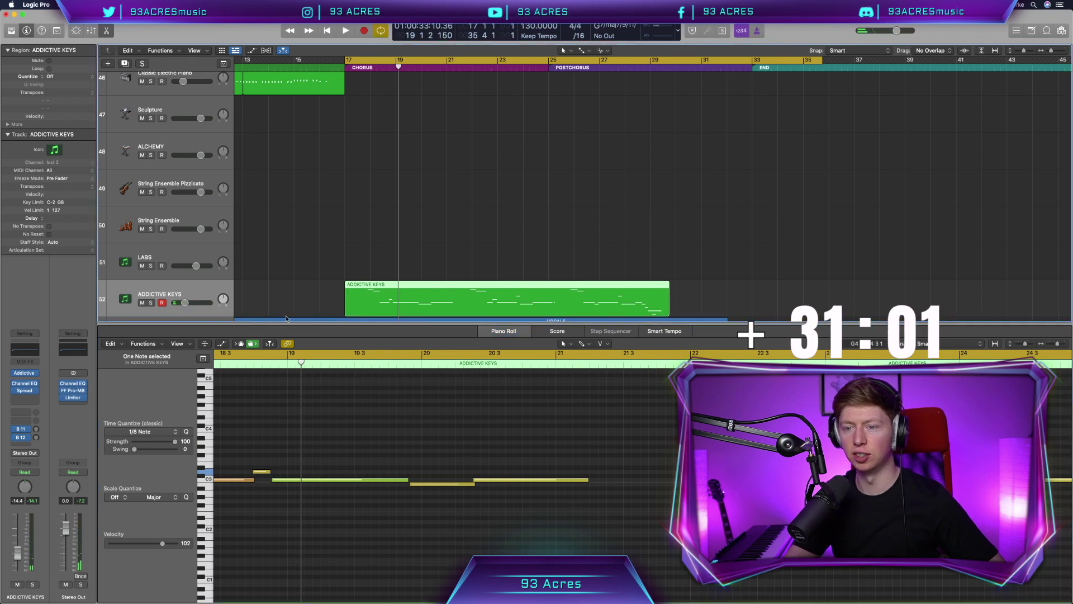
key(e)
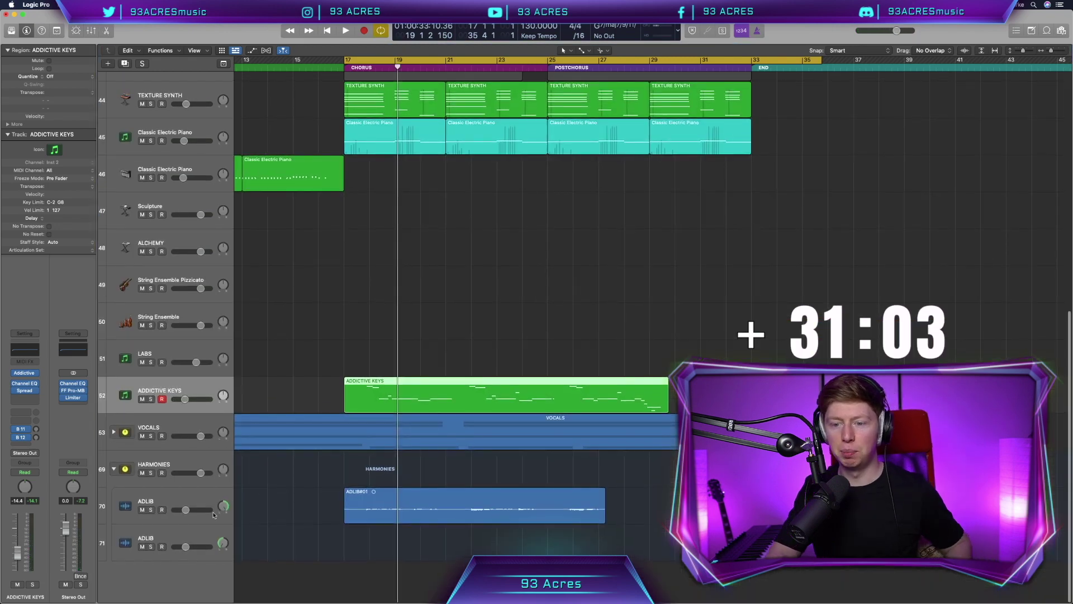
Delete the ADLIB#01 take from the upper ADLIB track
click(195, 506)
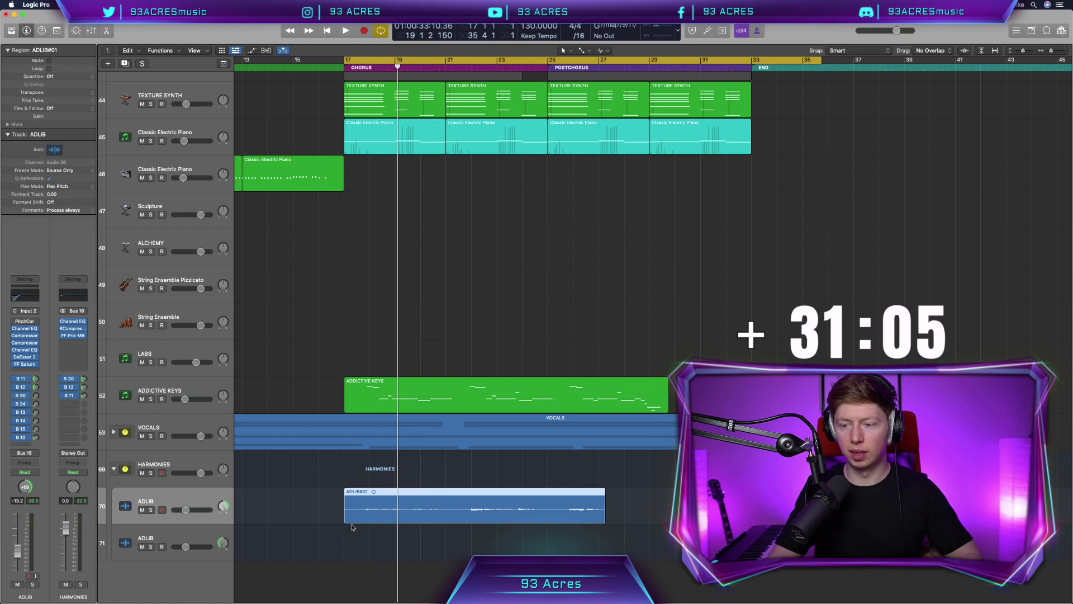
click(375, 506)
key(Delete)
key(Return)
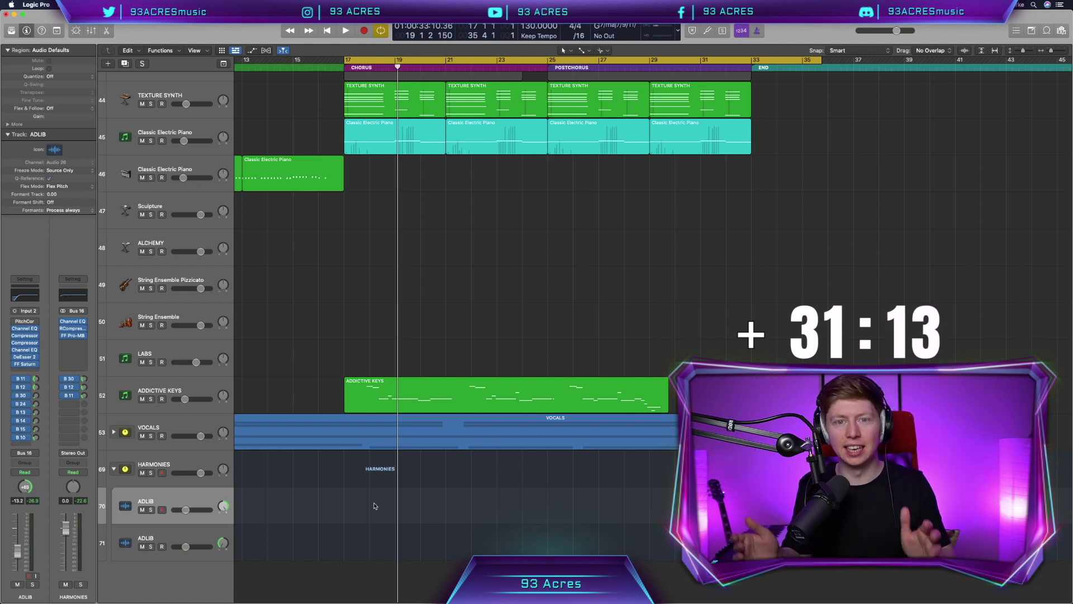
Make two short attempts at recording the harmony on the upper ADLIB track from bar 17, discarding the first
scroll(375, 506, left, 2)
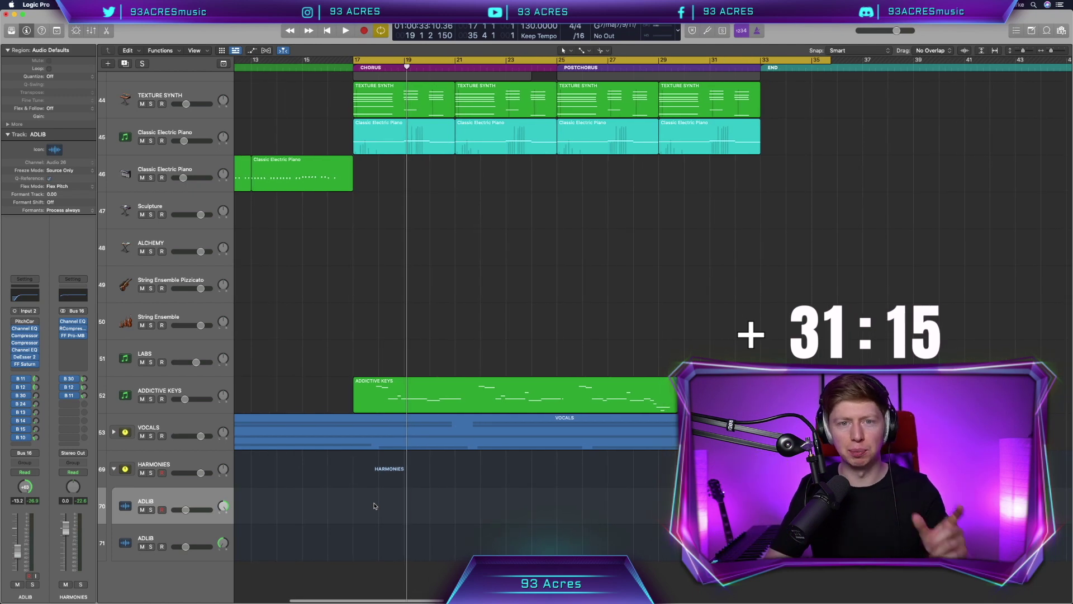
key(space)
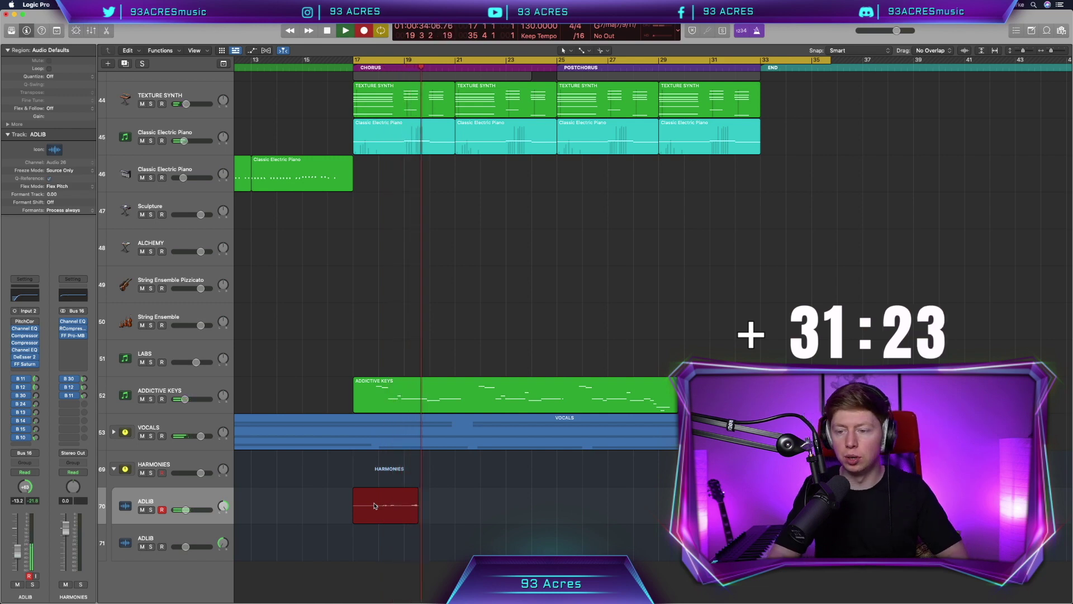
key(shift+r)
key(space)
key(Delete)
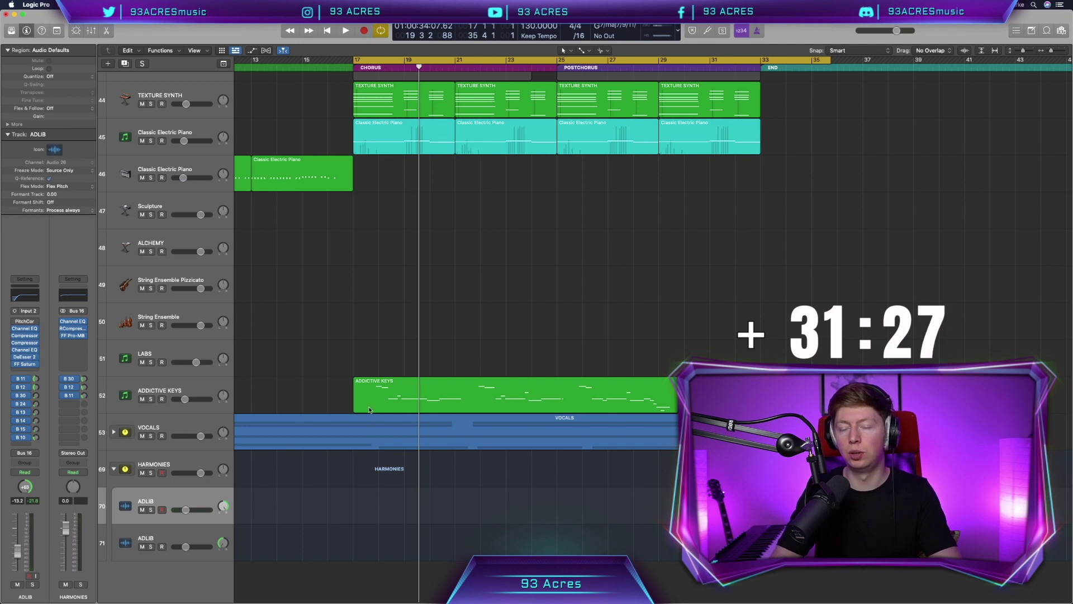
key(r)
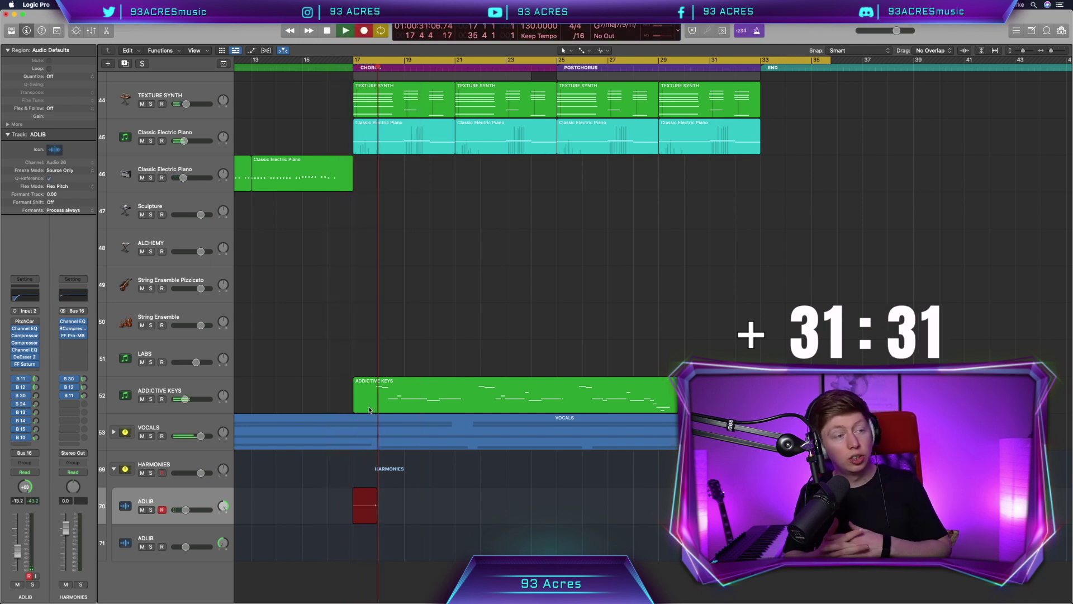
key(space)
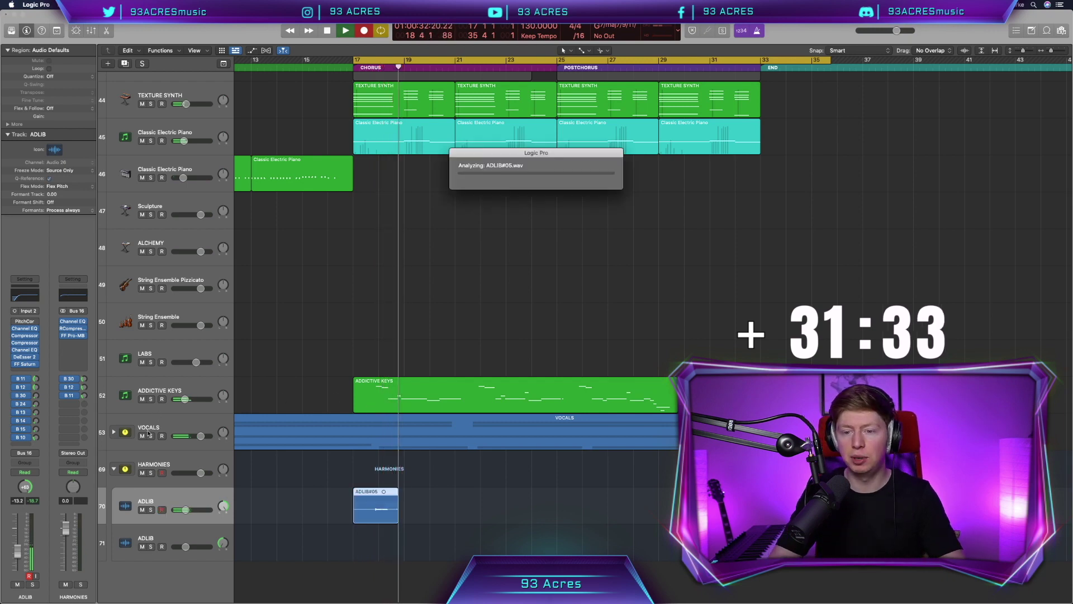
Mute the VOCALS stack and discard the short ADLIB take that was just recorded
click(142, 436)
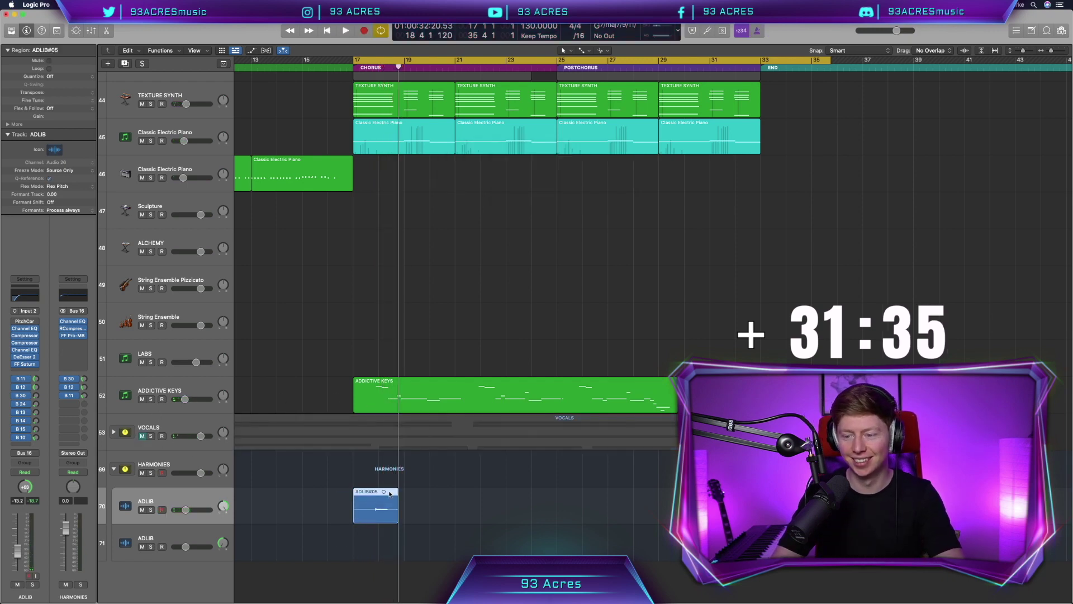
key(super+z)
key(Return)
Record a harmony take on the upper ADLIB track from bar 17 to bar 25 and delete it
key(r)
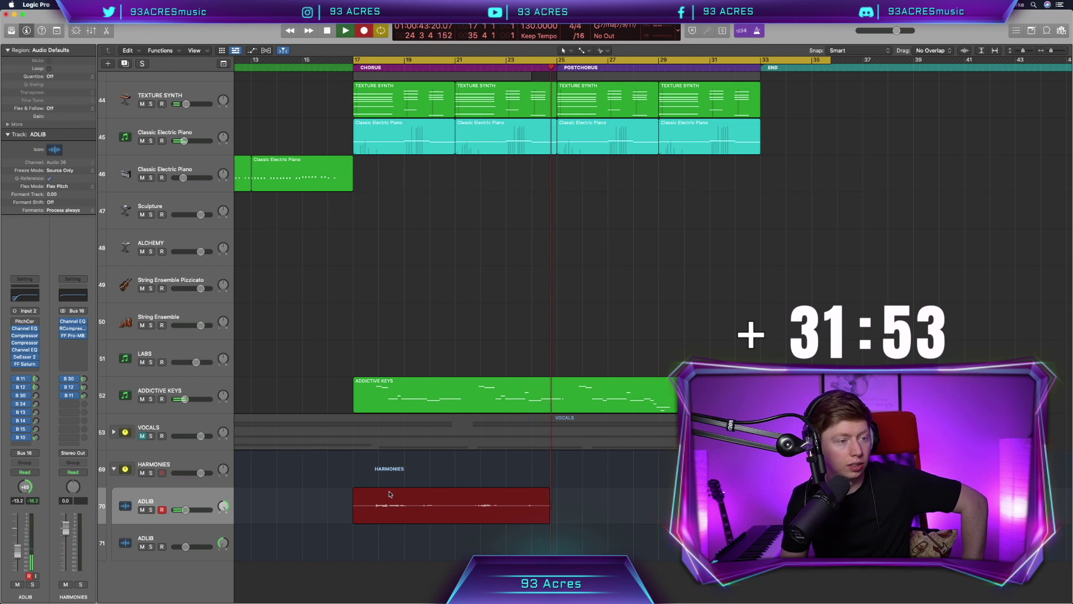
key(space)
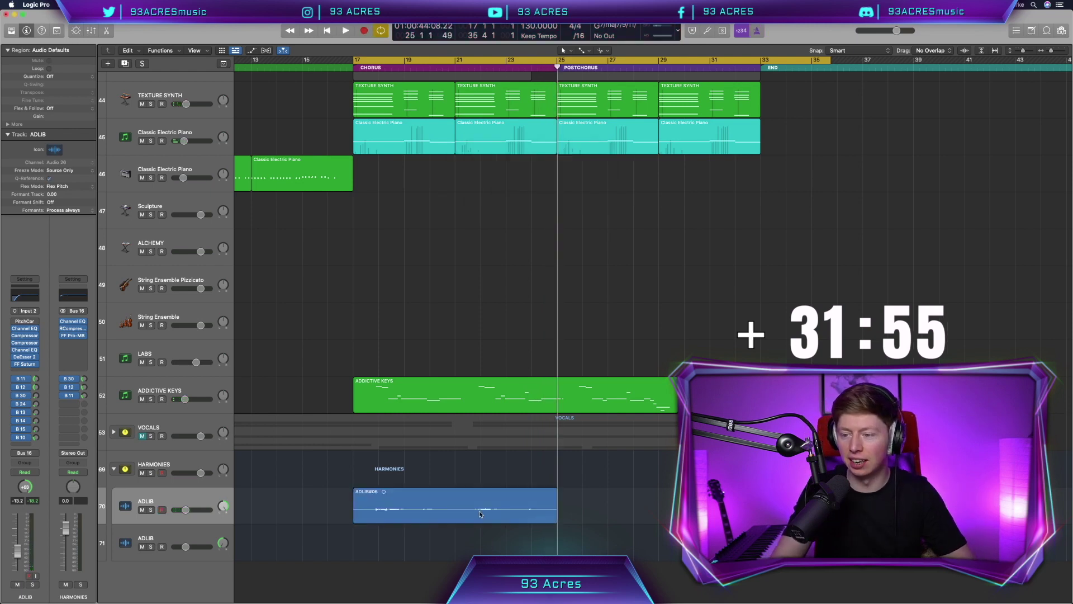
click(434, 515)
key(Delete)
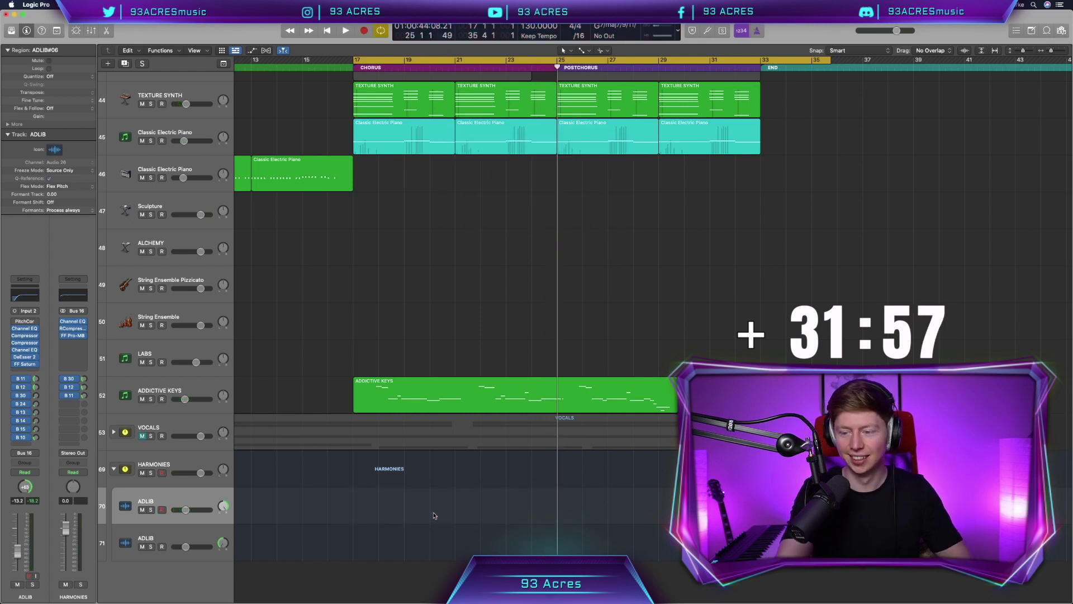
Record a full harmony take on the upper ADLIB track from bar 17 and trim its end to bar 29
key(r)
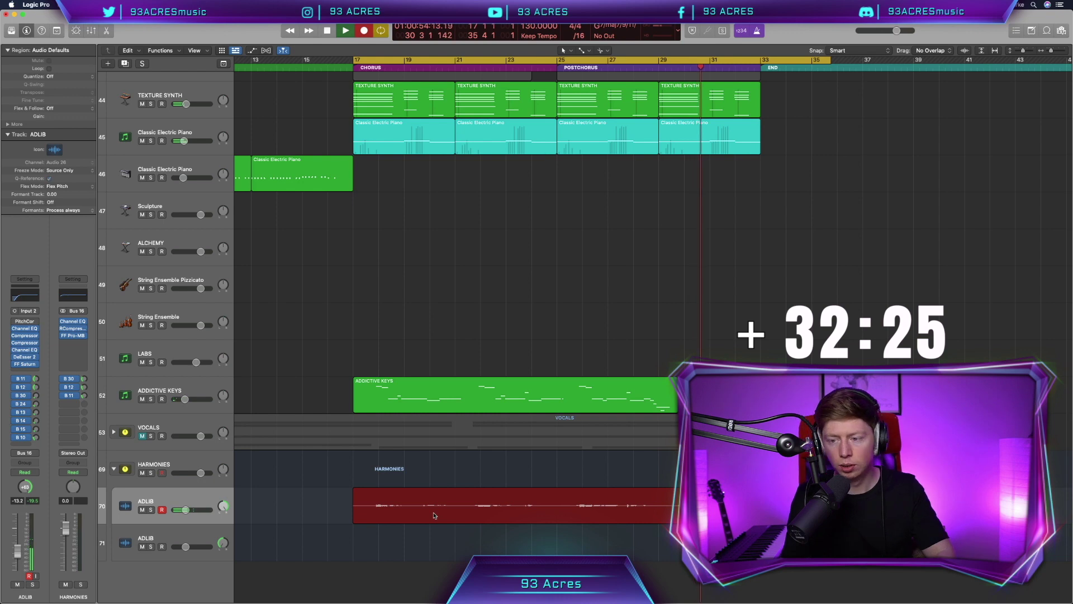
key(space)
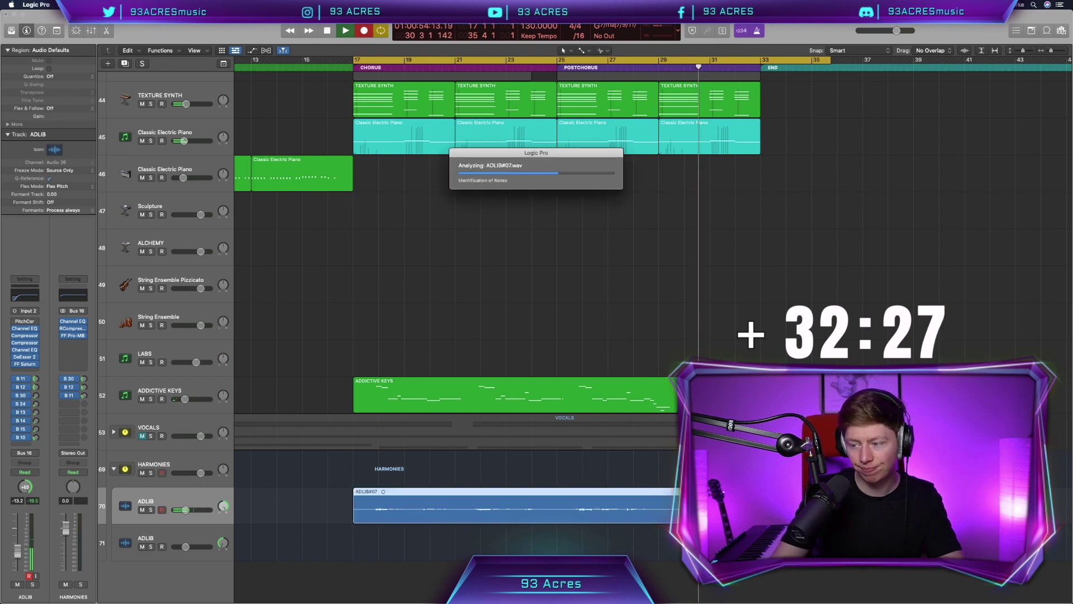
drag(678, 517, 660, 520)
With the cycle turned off, record the rest of the harmony on the ADLIB track from bar 29 to bar 32 and select both takes
click(658, 63)
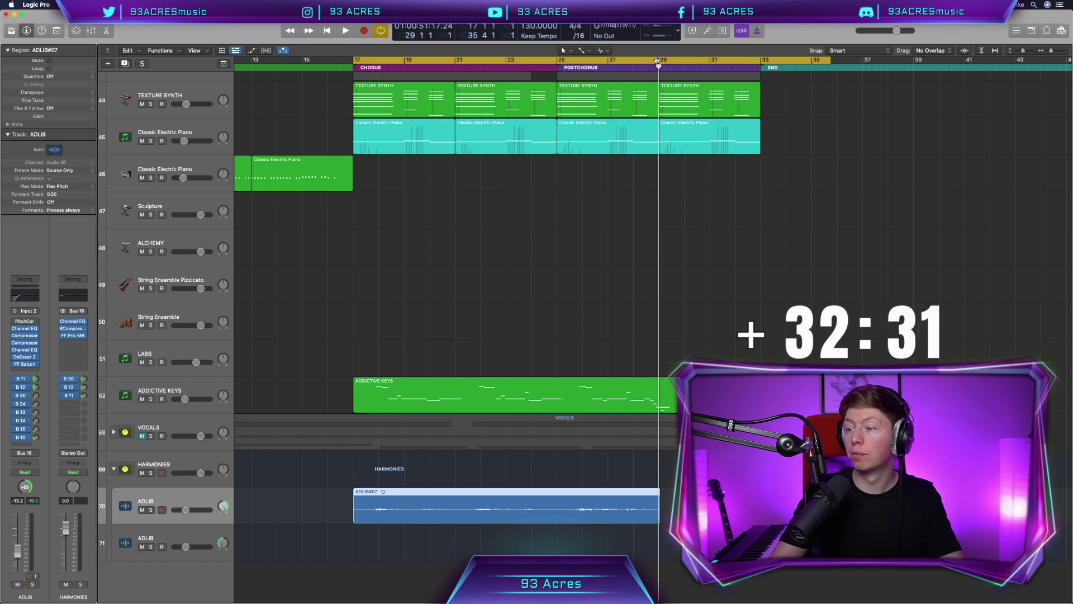
key(c)
key(r)
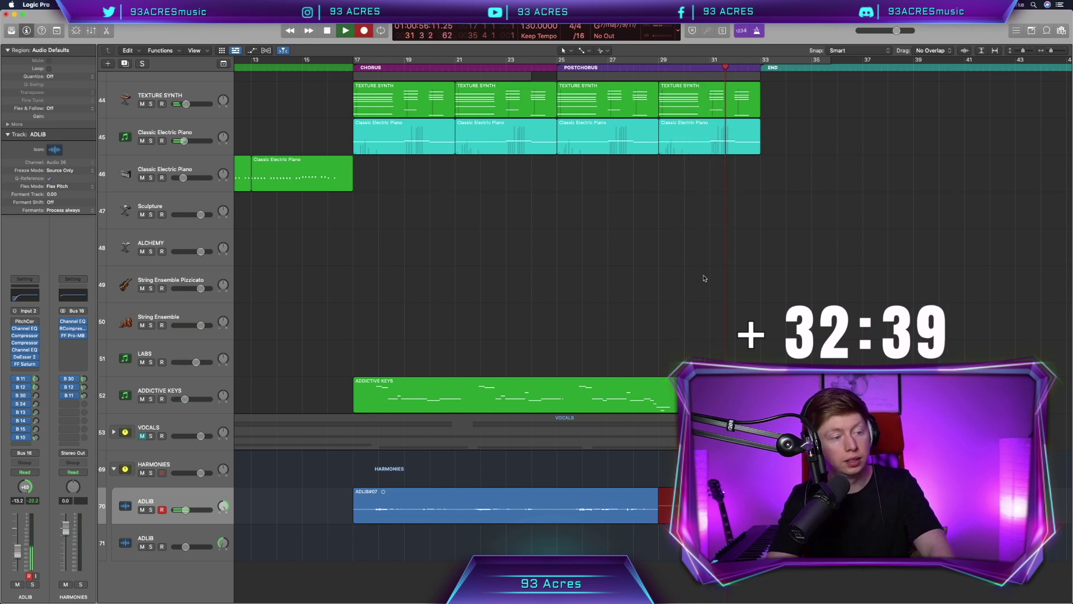
key(r)
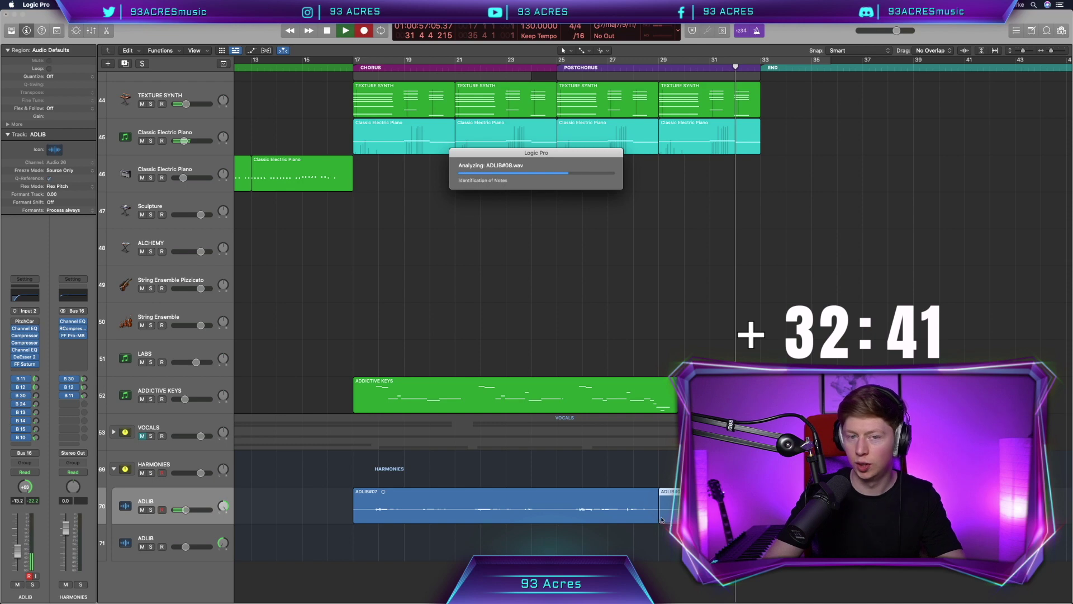
key(space)
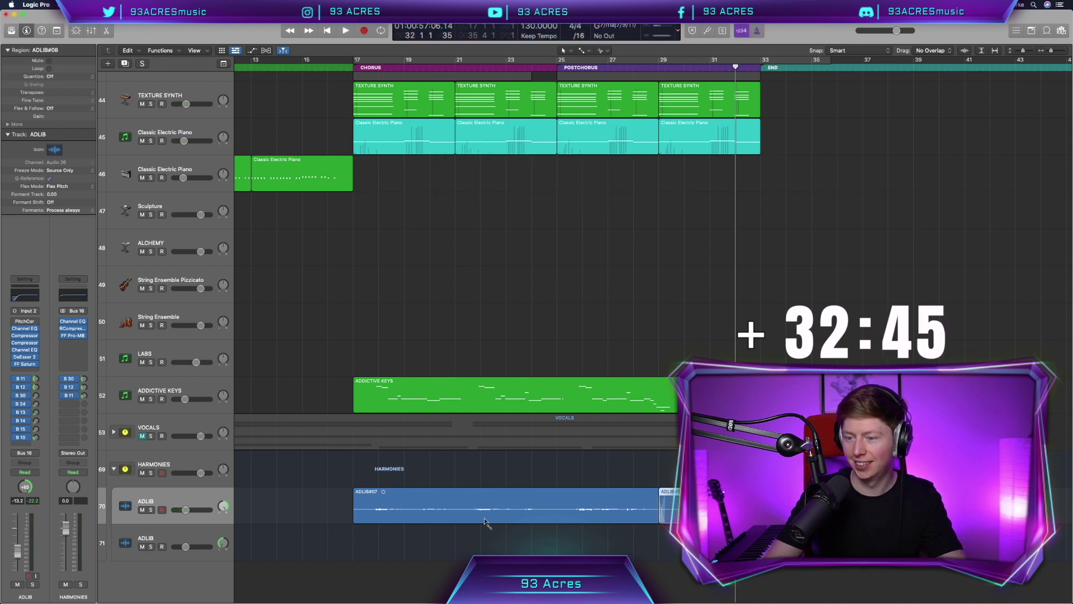
shift+click(355, 521)
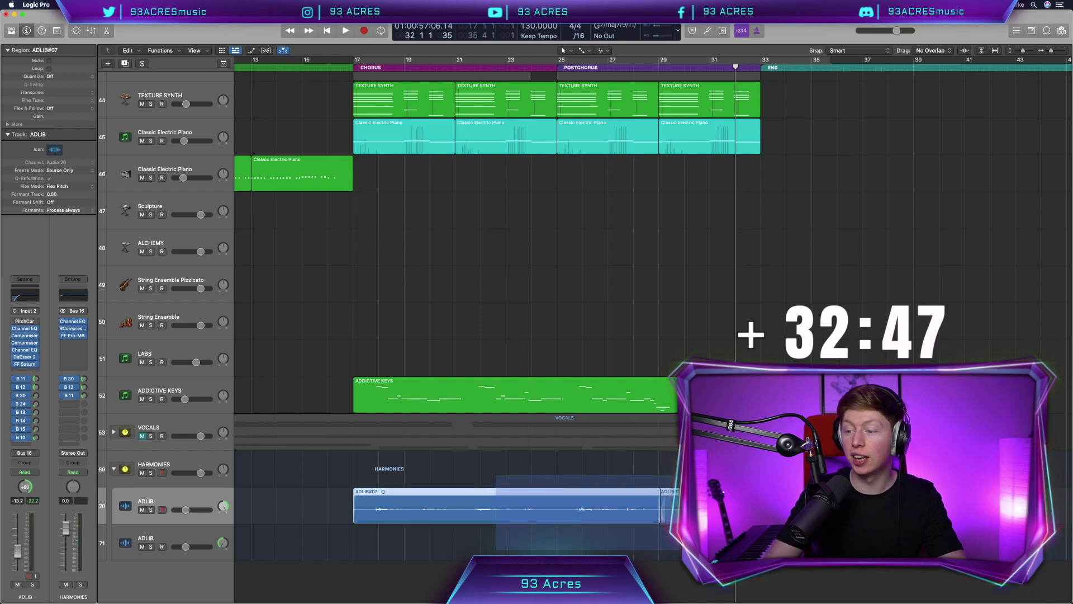
Enable Flex Pitch on the two ADLIB harmony regions and set the pitch correction of all their notes to 100
key(e)
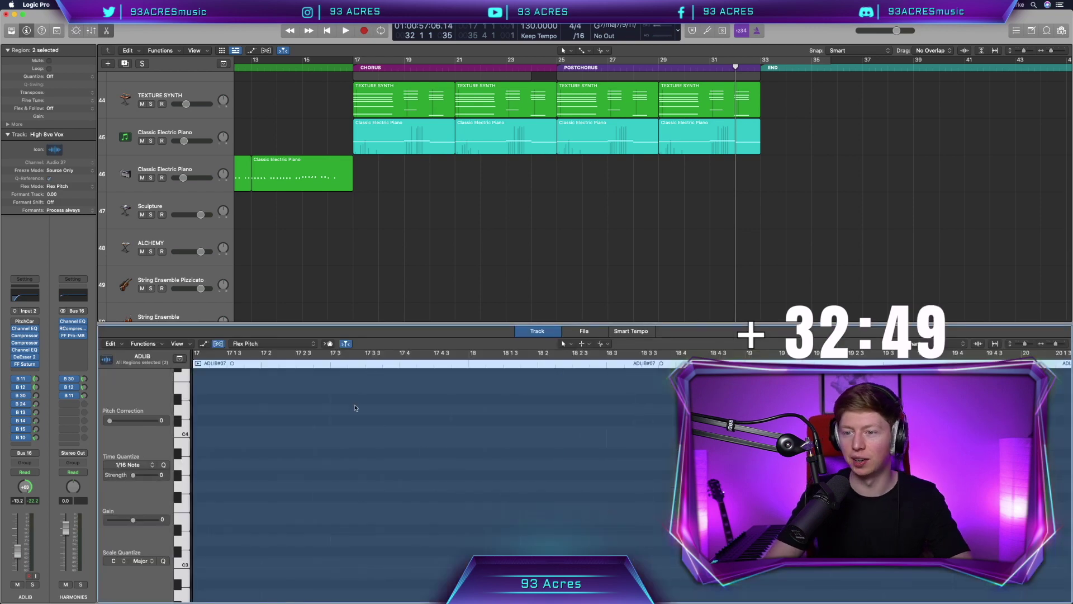
click(285, 344)
click(252, 350)
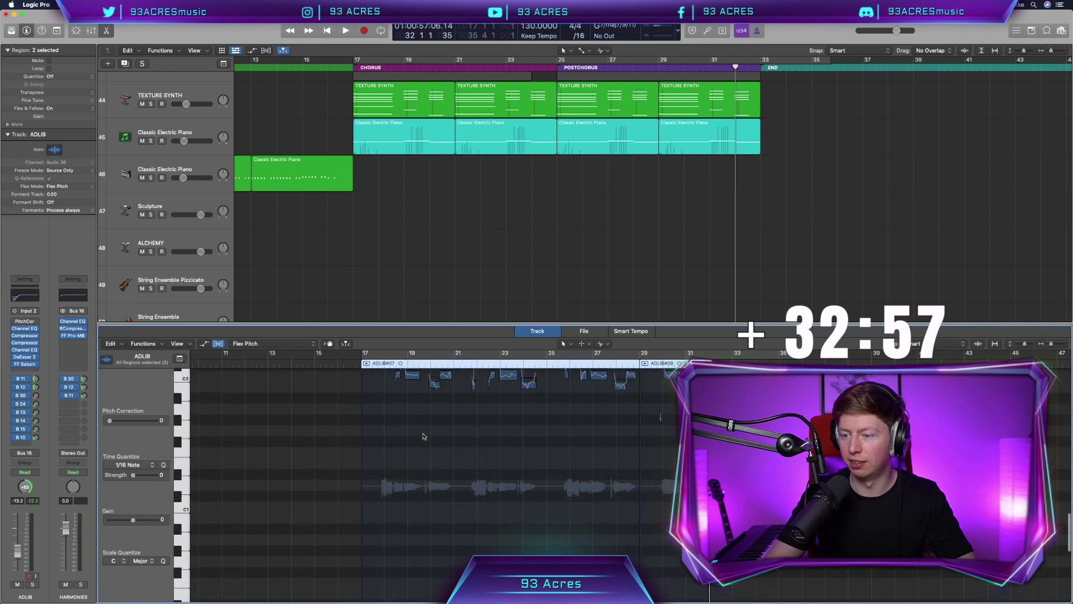
drag(341, 558, 680, 385)
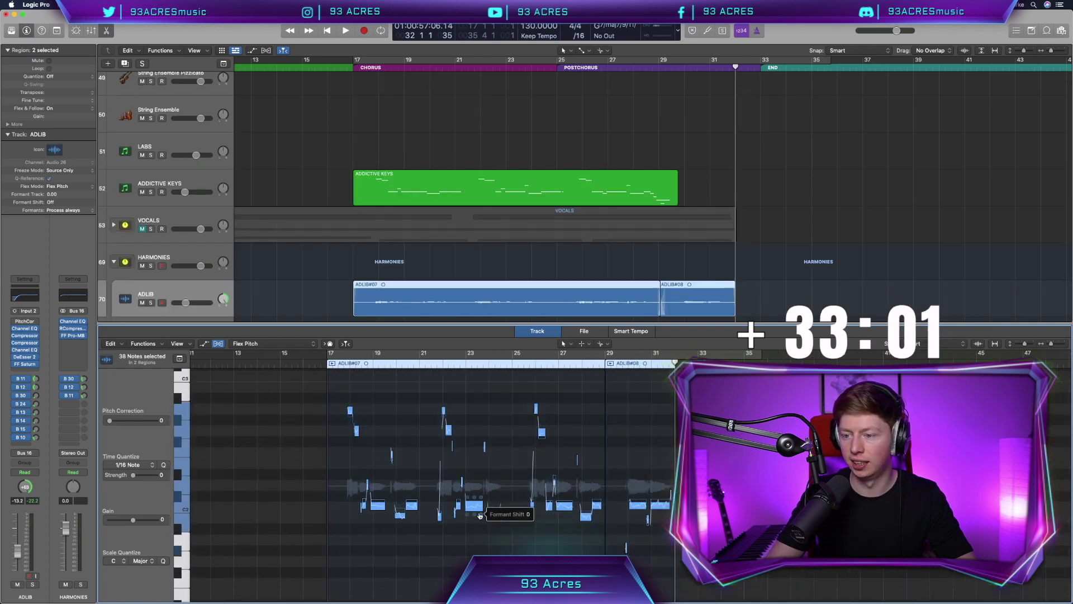
drag(109, 420, 159, 421)
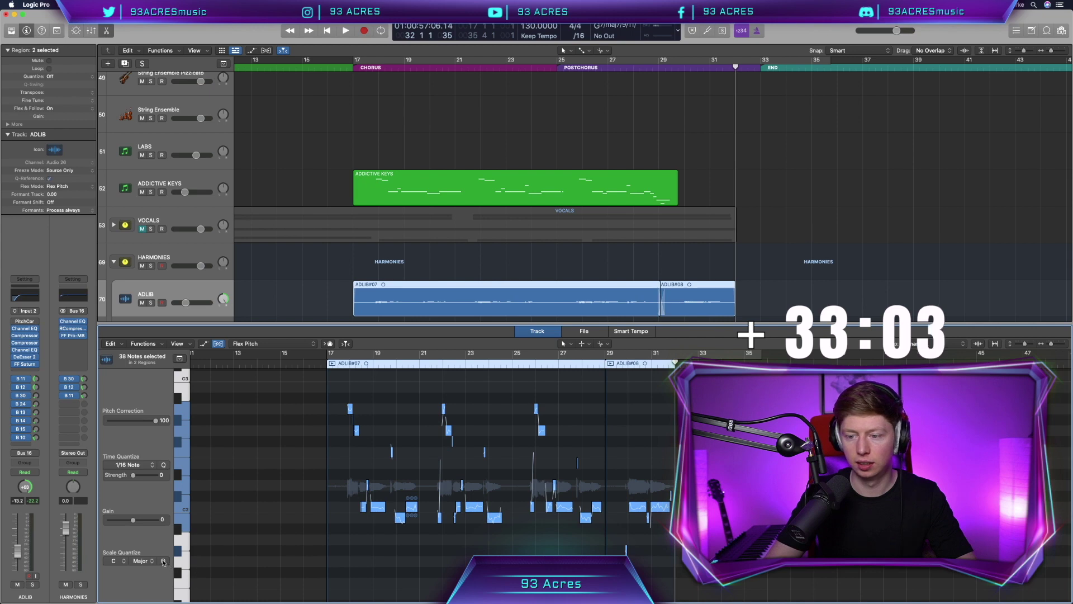
Play the harmony from bar 17, reduce the vibrato of all selected notes to 64%, and deselect them
key(space)
click(343, 364)
scroll(395, 398, up, 5)
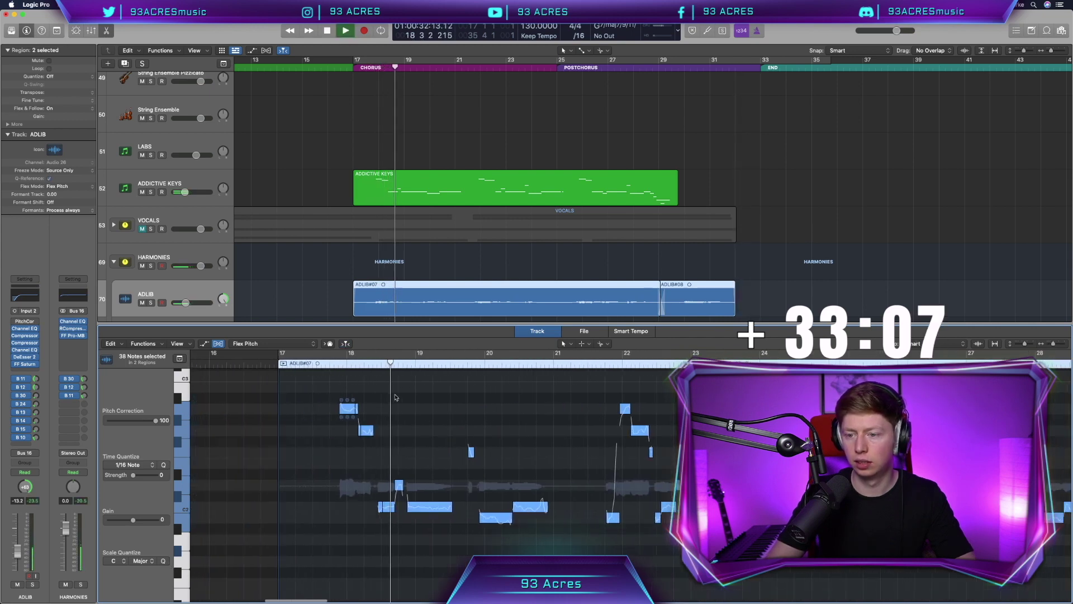
scroll(395, 397, right, 1)
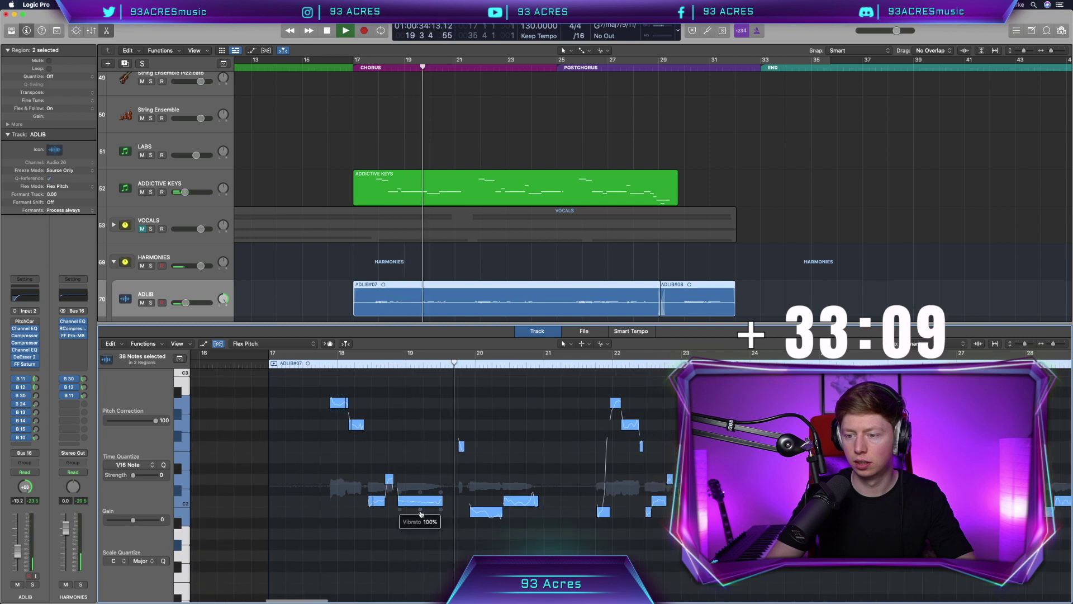
drag(420, 509, 419, 514)
key(super+shift+a)
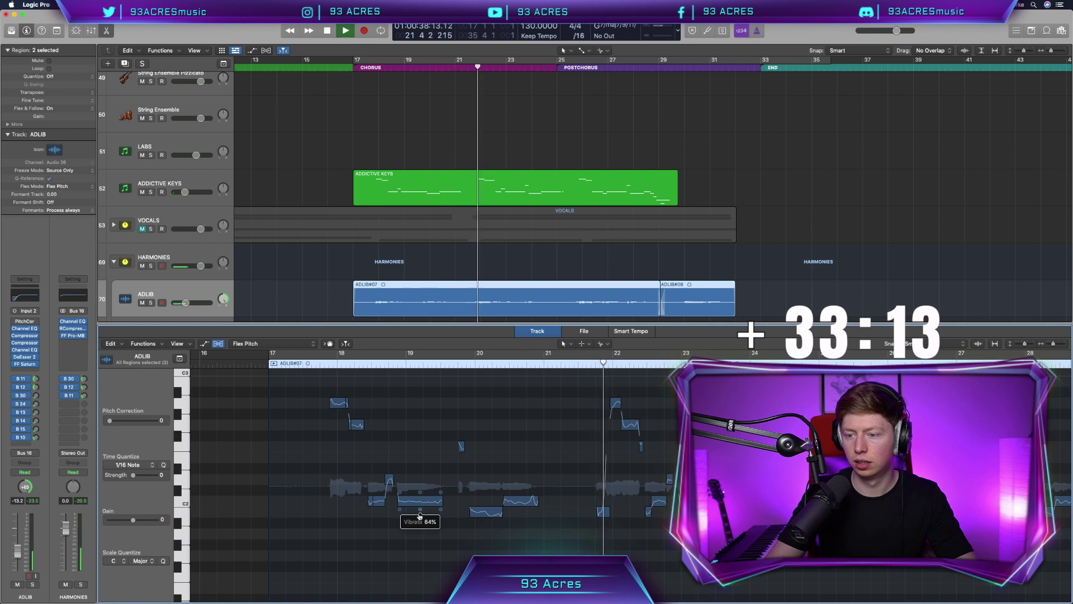
Listen to the rest of the tuned harmony up to bar 32 and check its Flex Pitch notes
scroll(477, 509, down, 3)
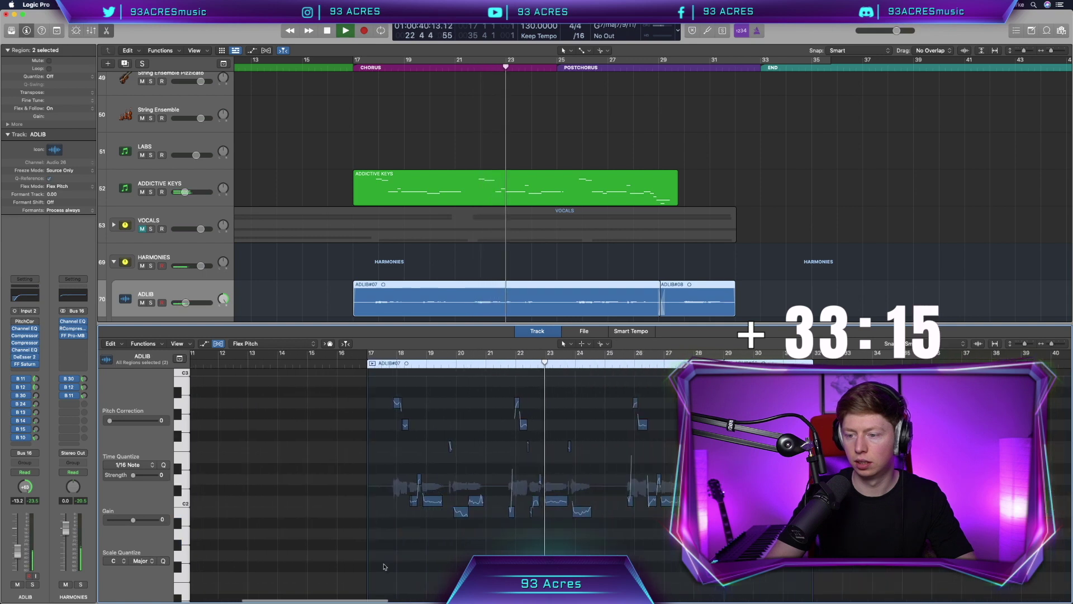
key(super+a)
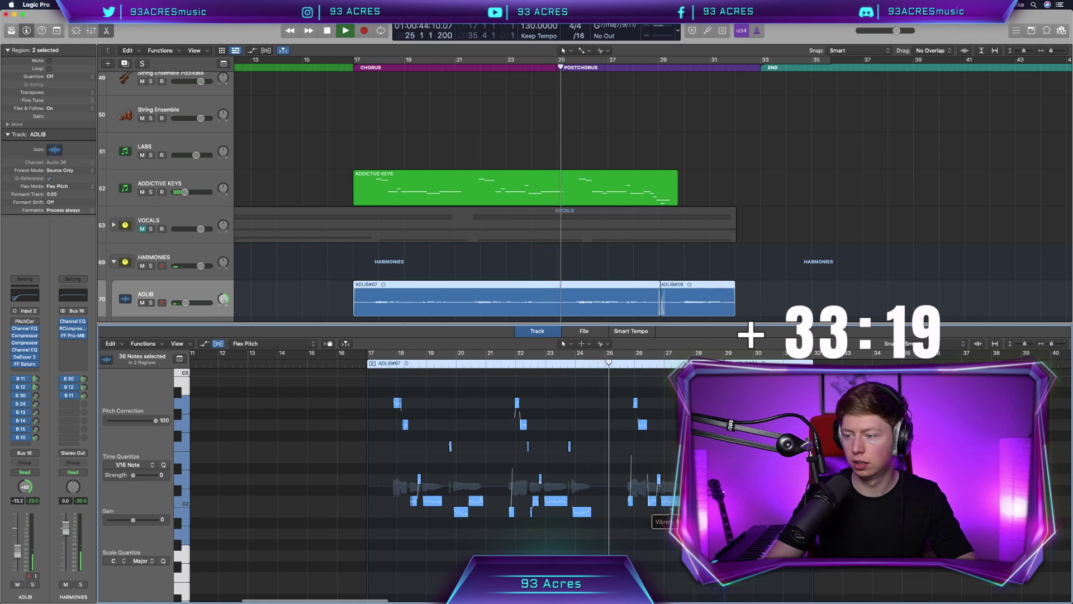
scroll(674, 519, right, 4)
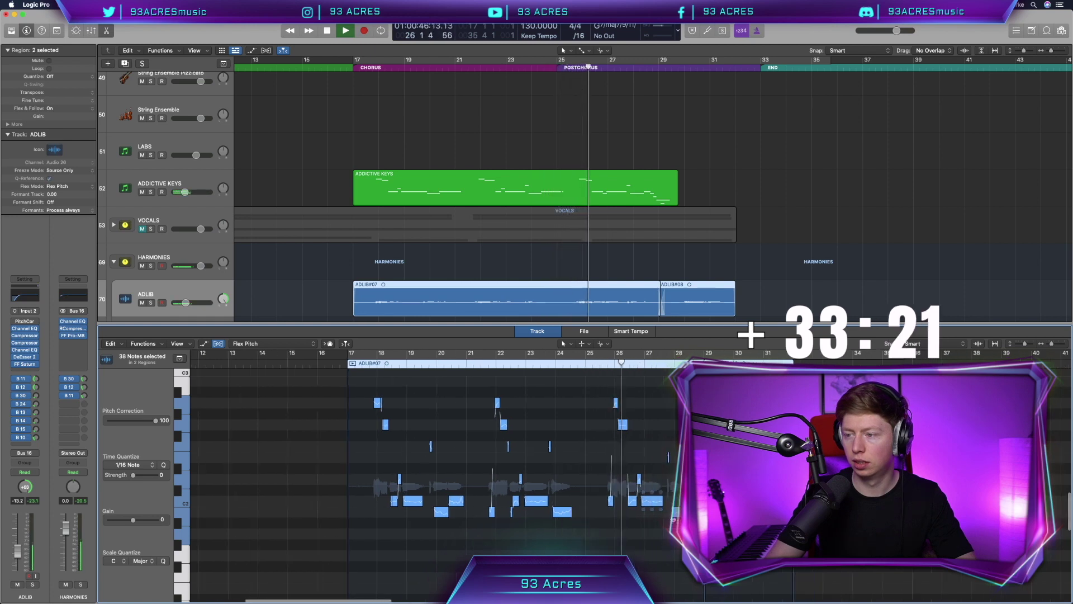
scroll(673, 519, up, 6)
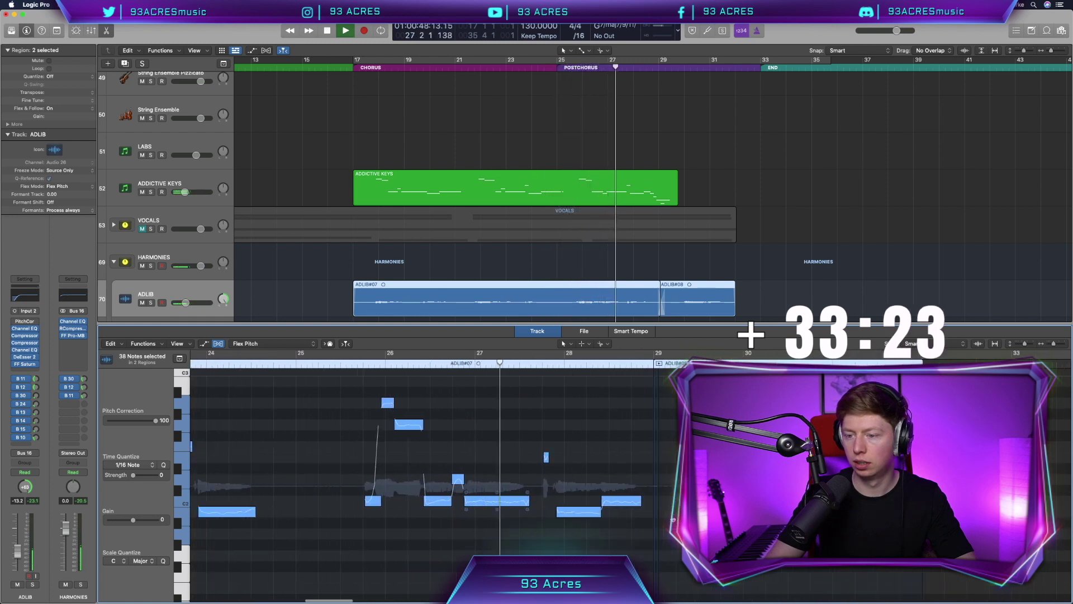
key(super+shift+a)
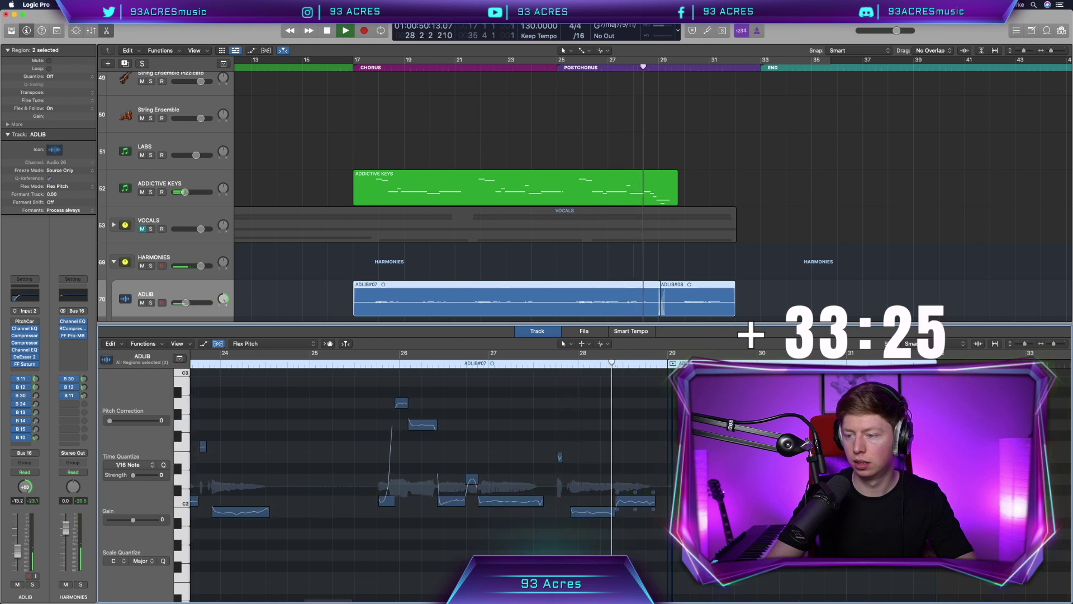
scroll(629, 484, right, 2)
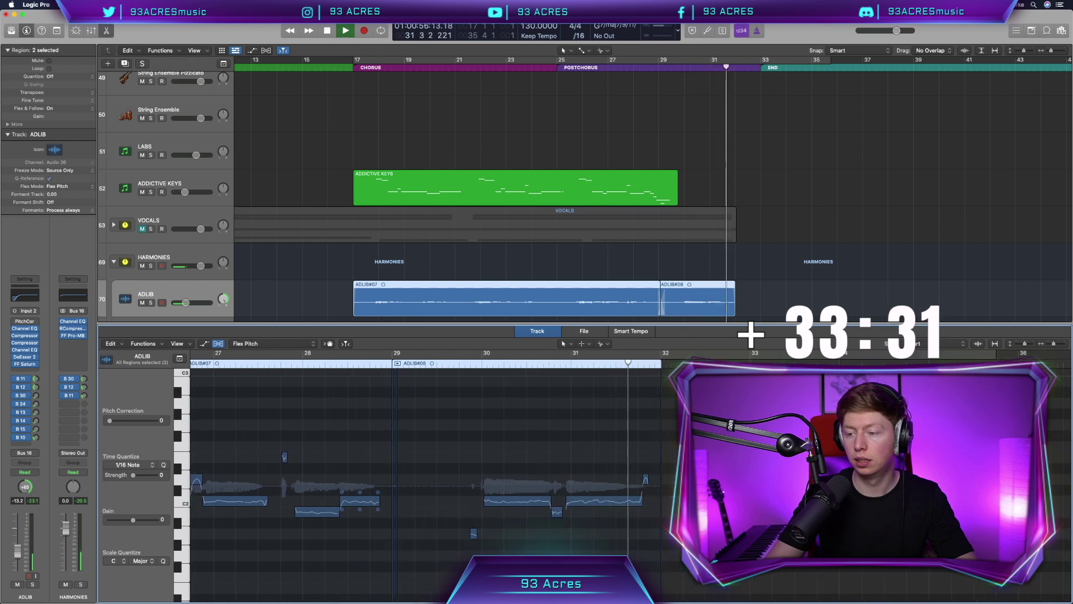
key(space)
Lower the short note just before bar 20 in the first harmony region by one semitone and close the editor
drag(614, 531, 513, 478)
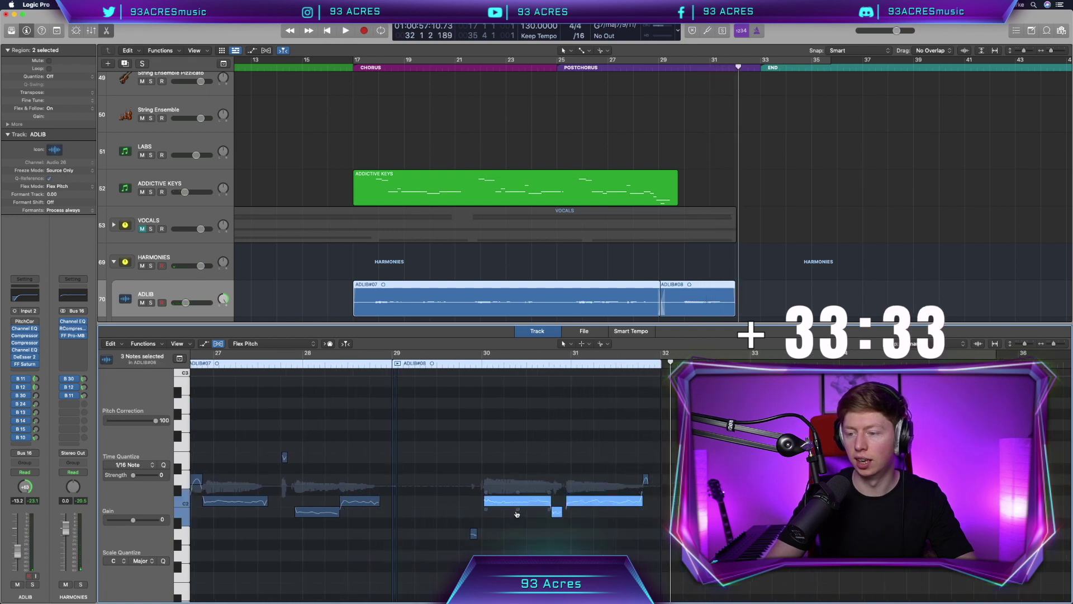
scroll(364, 416, left, 10)
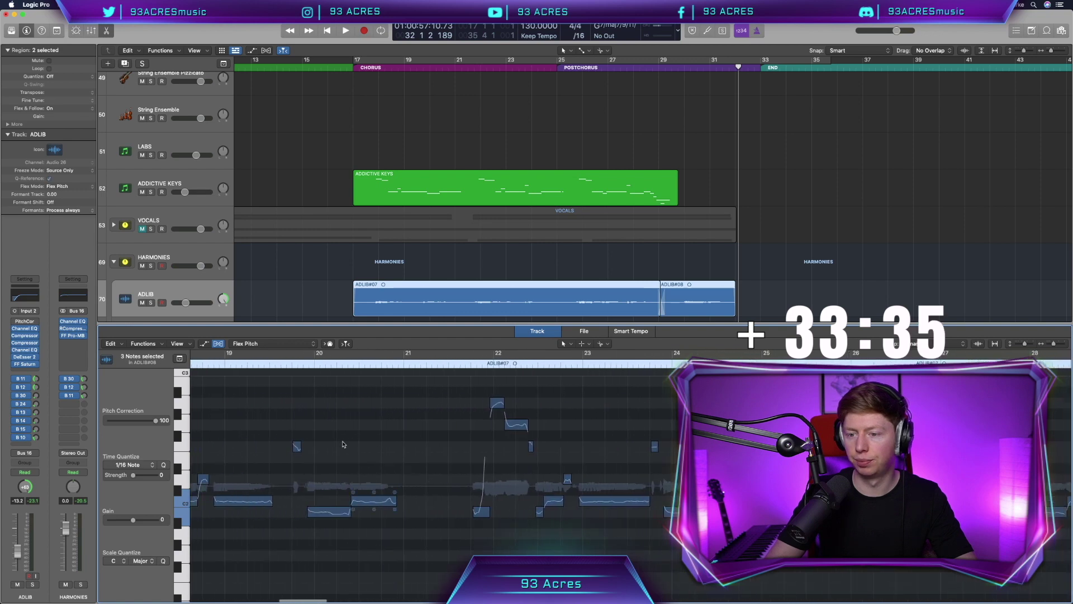
key(space)
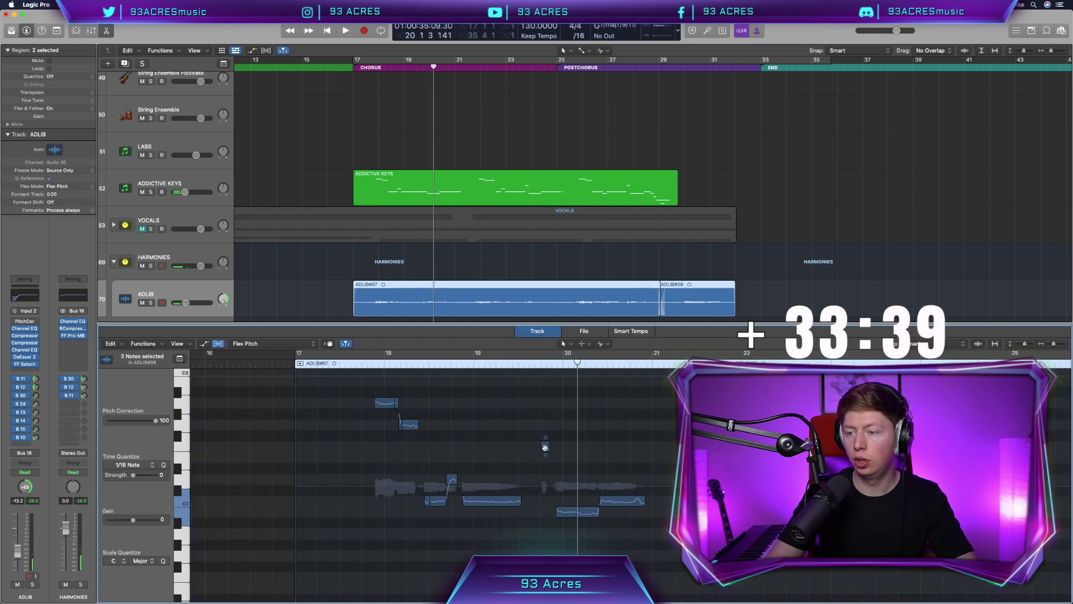
drag(545, 453, 545, 464)
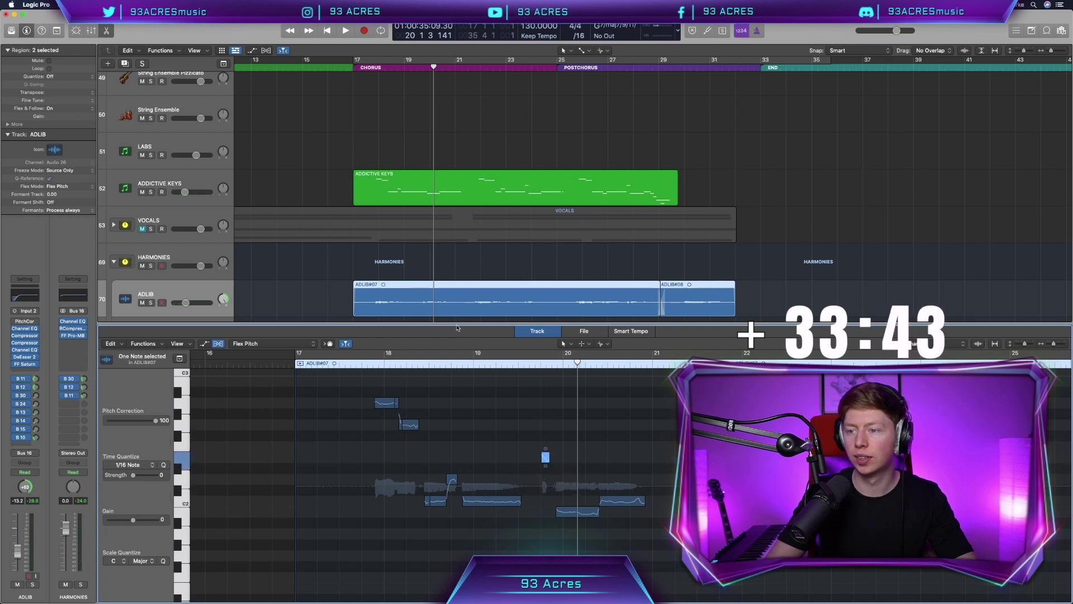
key(e)
Rename the upper ADLIB track, which holds the recorded harmony, as ADLIB A
scroll(237, 550, right, 2)
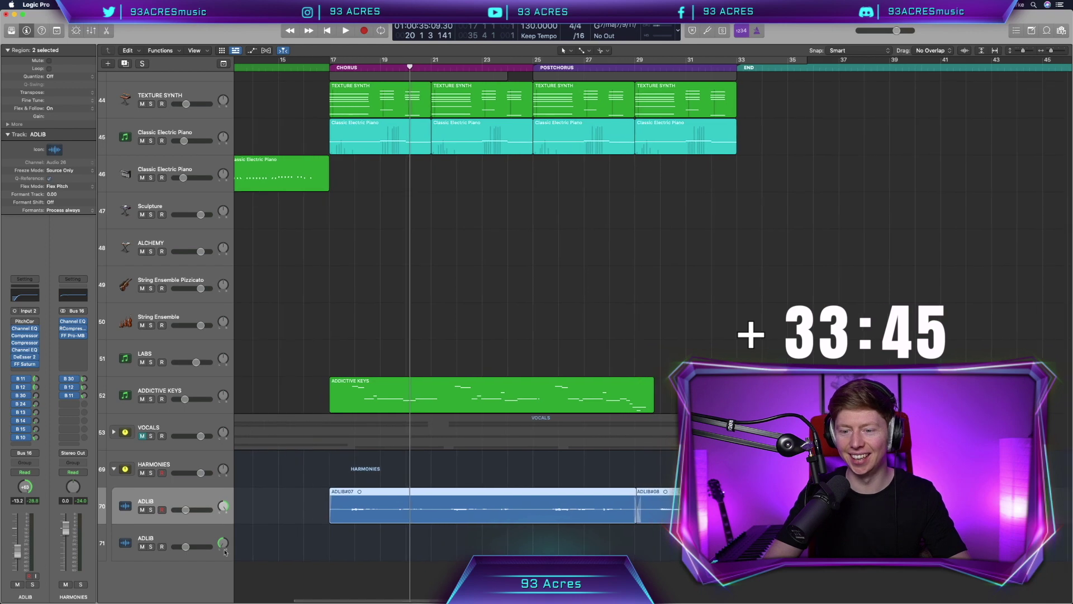
click(312, 553)
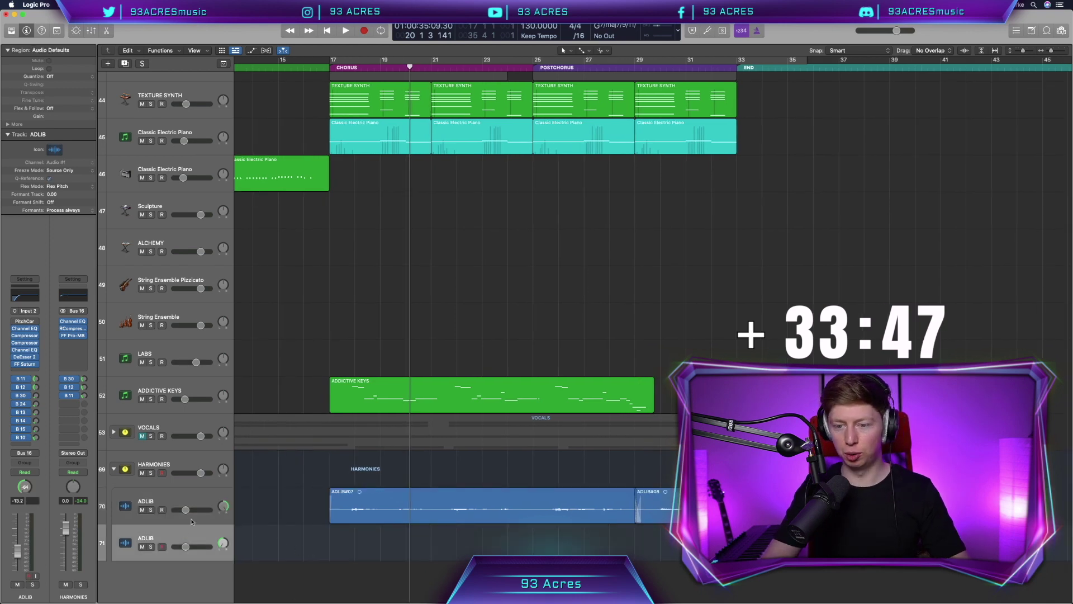
click(175, 499)
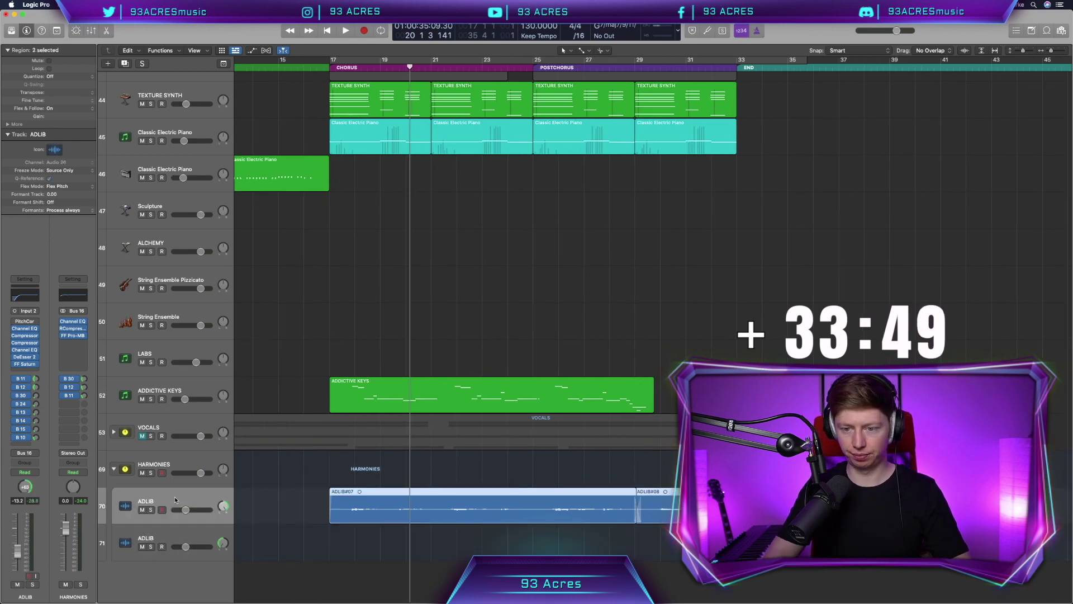
text(A)
key(Return)
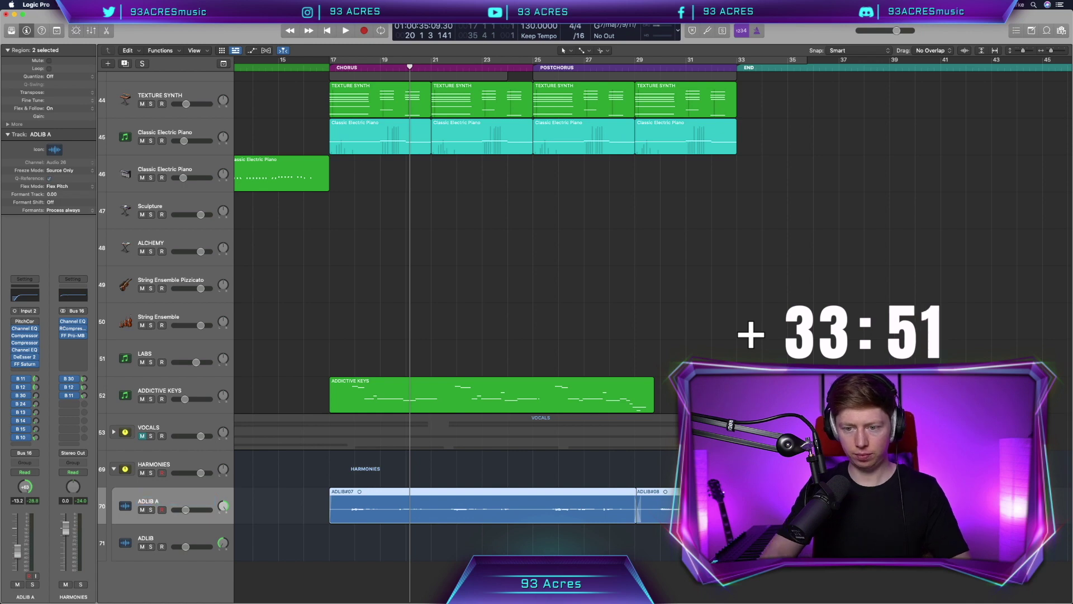
Duplicate the ADLIB A track twice, panning the first copy closer to the centre and the second copy to +16
scroll(187, 508, down, 1)
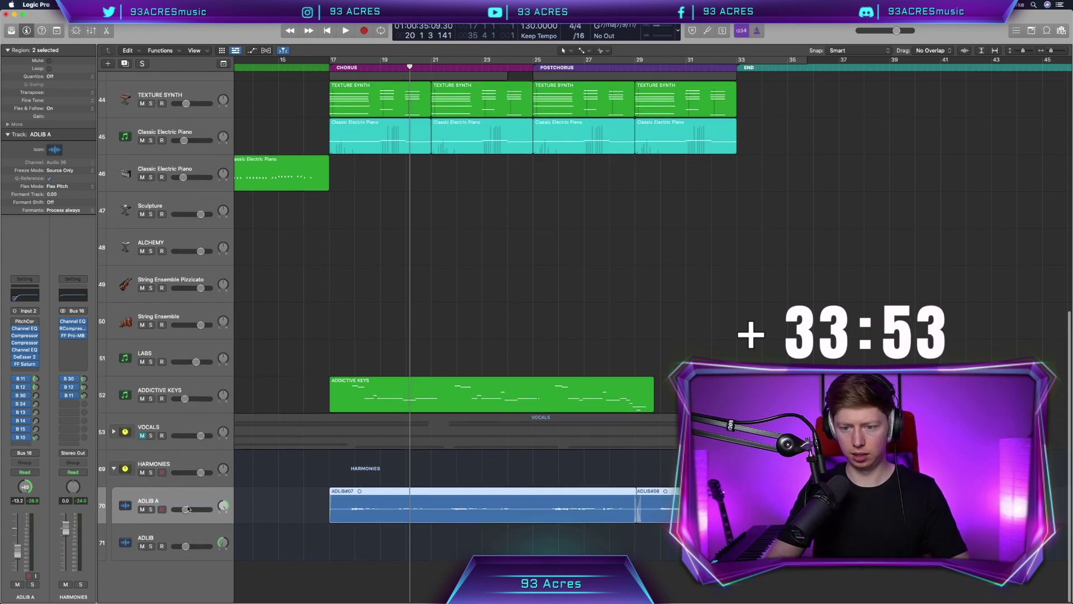
key(super+d)
scroll(221, 544, down, 2)
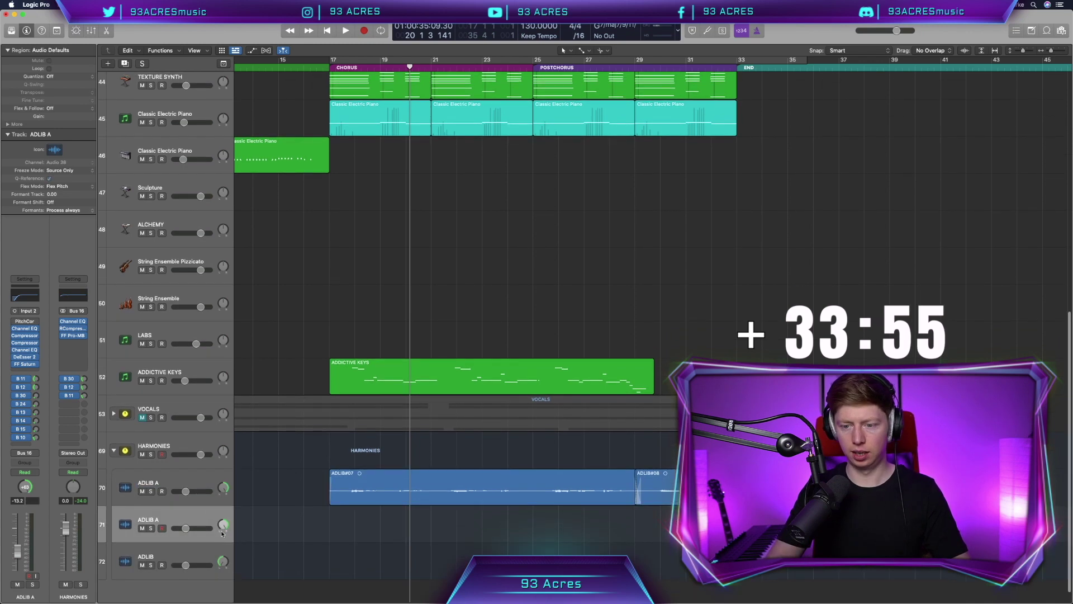
drag(223, 523, 210, 531)
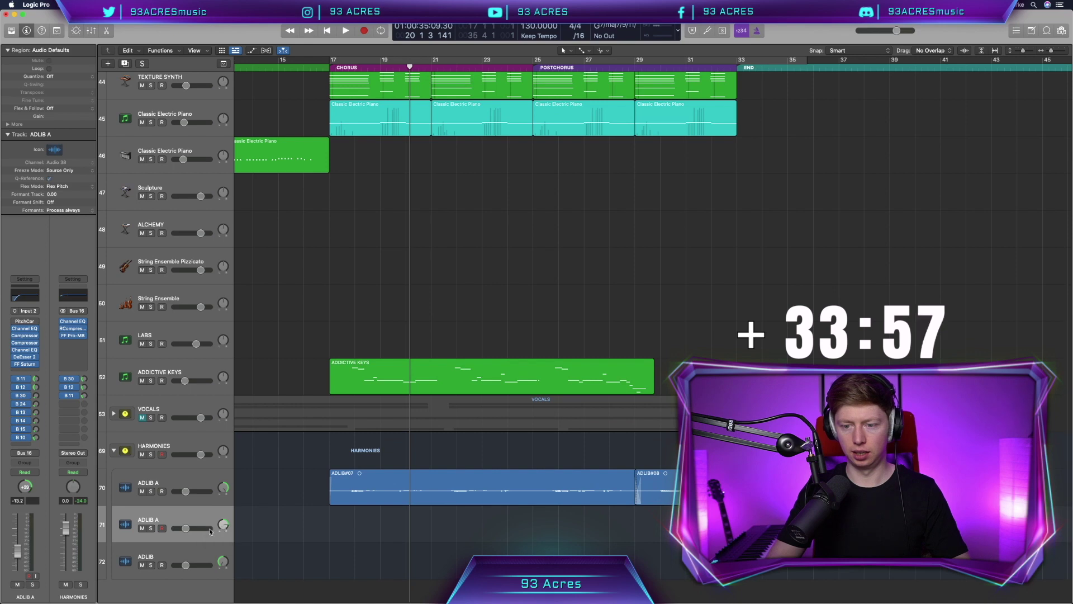
key(super+d)
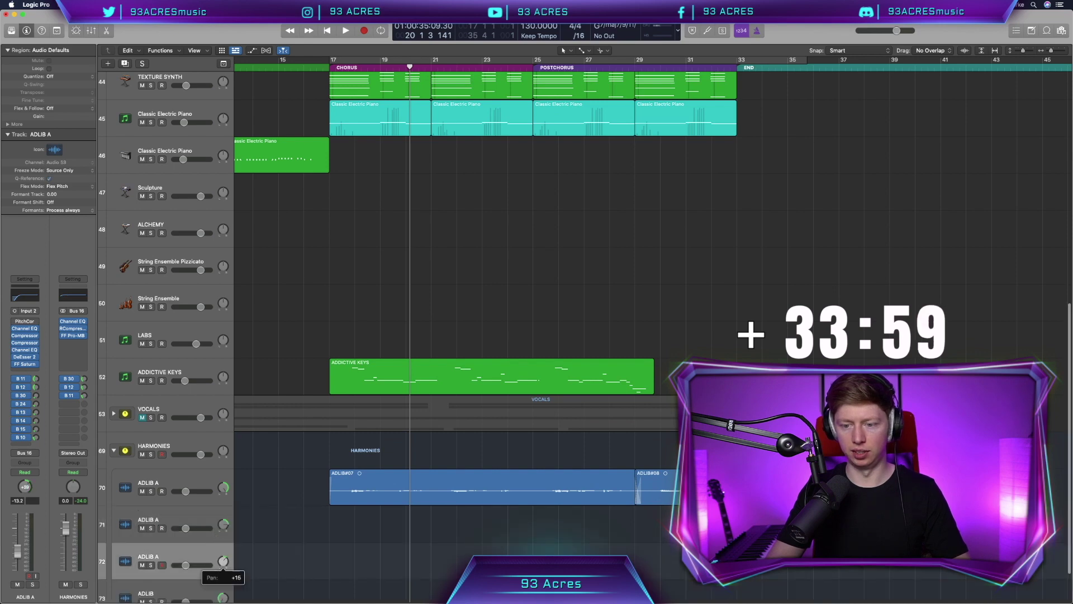
Rename the two duplicates of the ADLIB A track as ADLIB B and ADLIB C
double_click(178, 511)
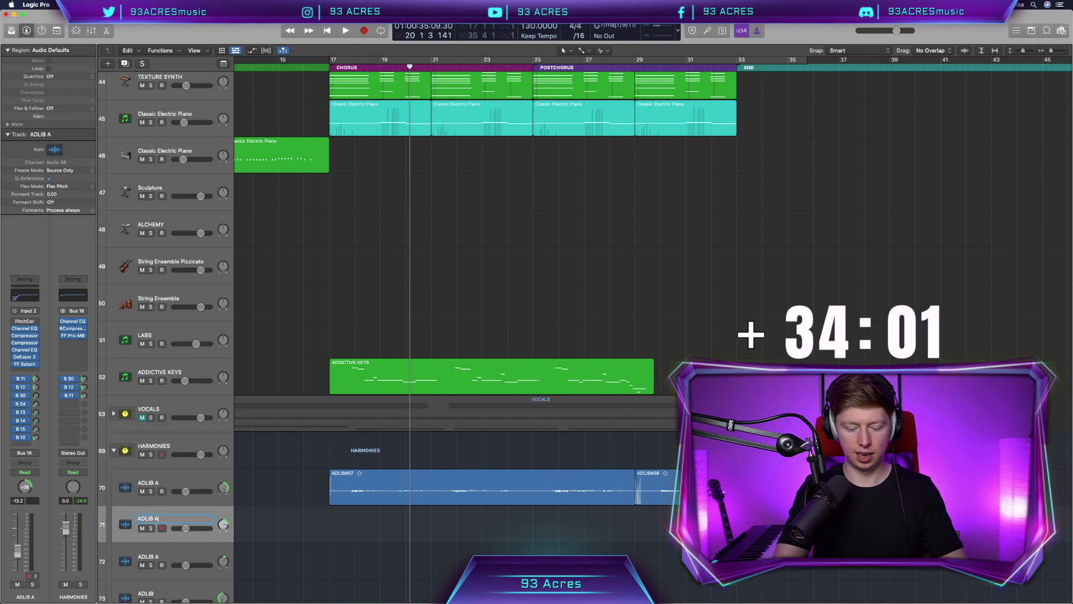
text(B)
key(Return)
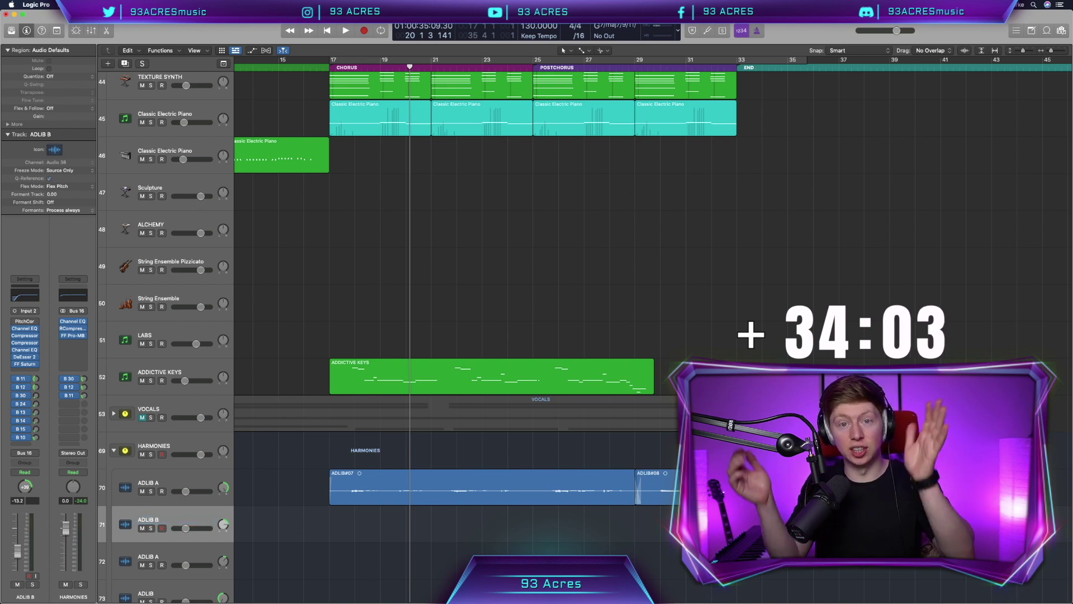
double_click(173, 554)
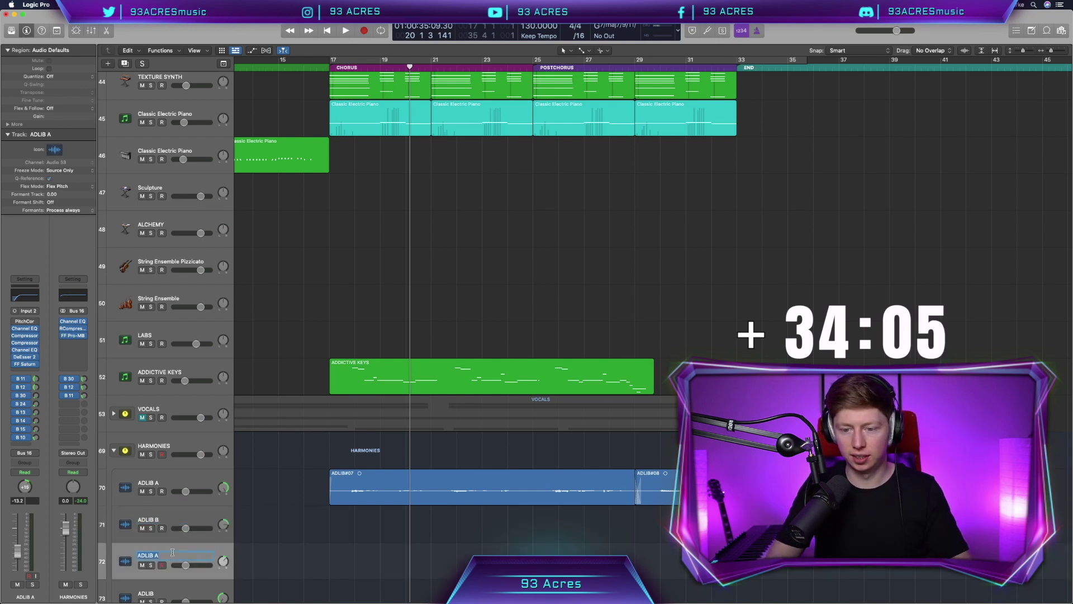
scroll(447, 335, down, 2)
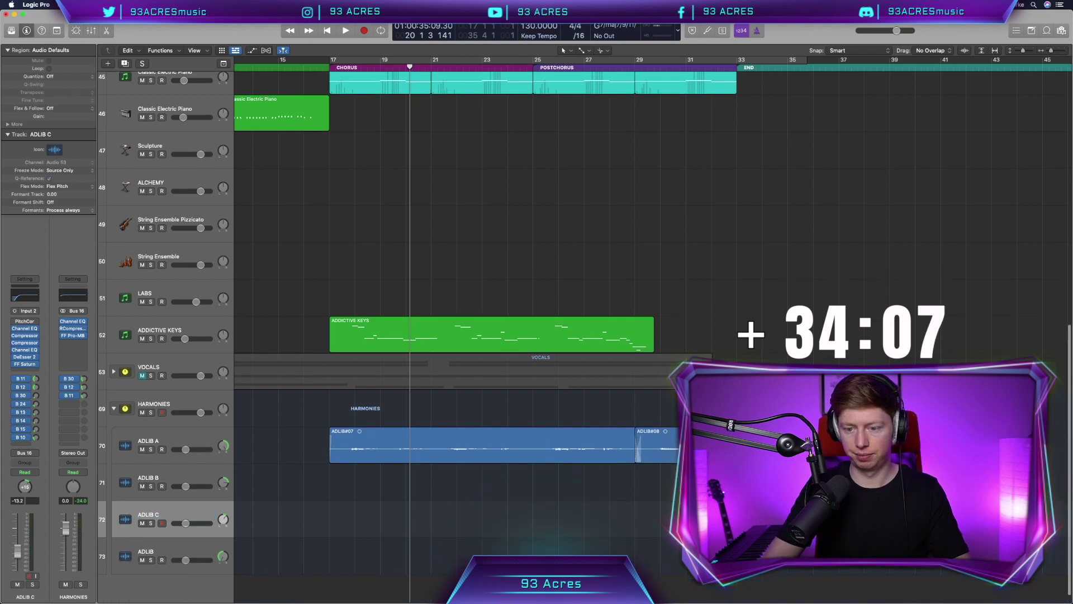
Rename the last ADLIB track as ADLIB X and duplicate it twice
click(190, 555)
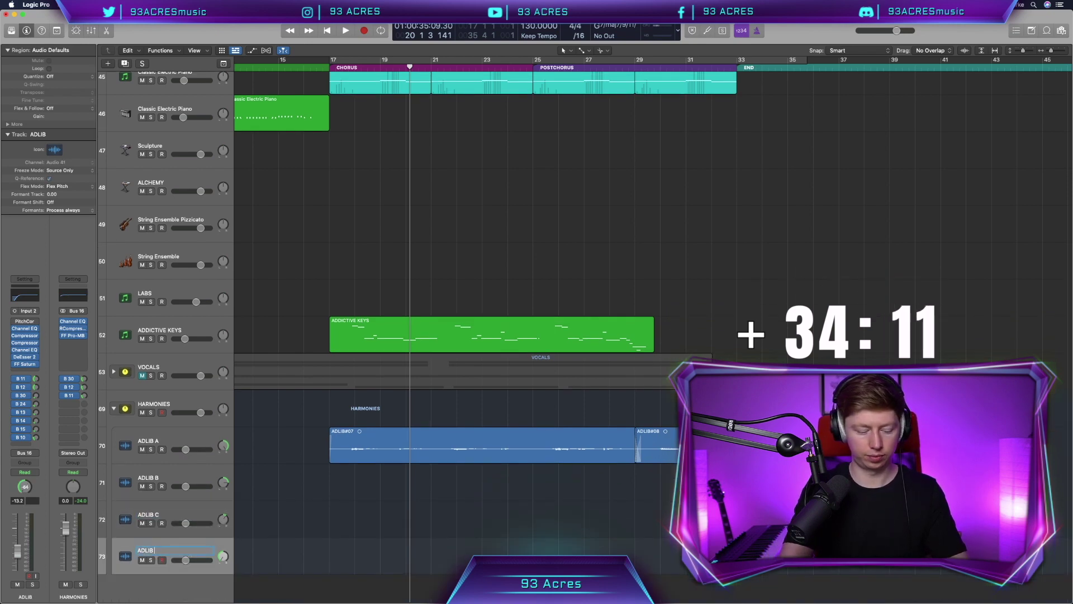
key(Return)
key(super+d)
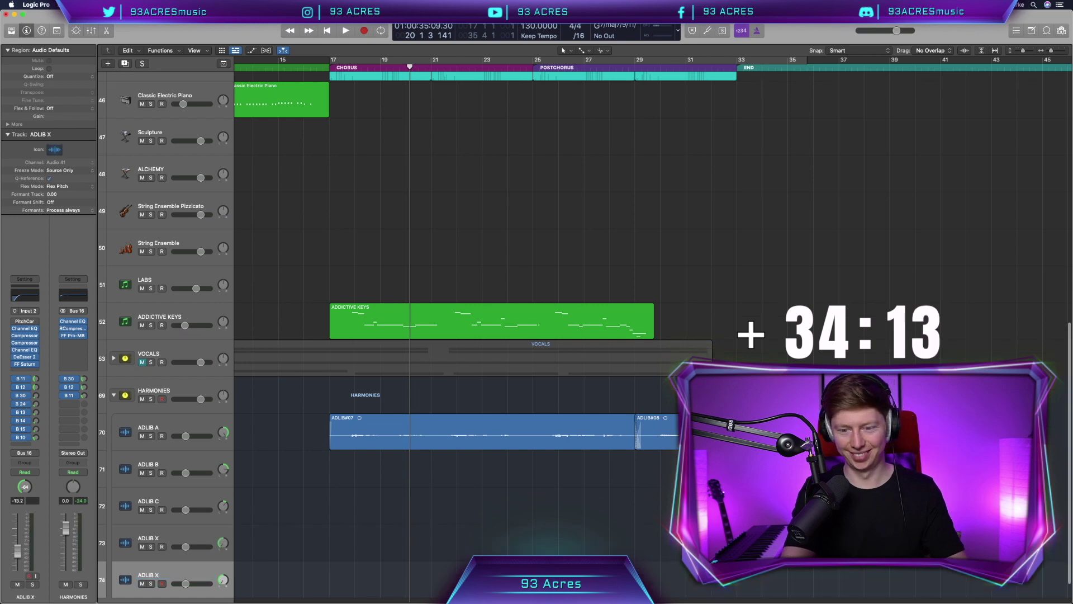
key(super+d)
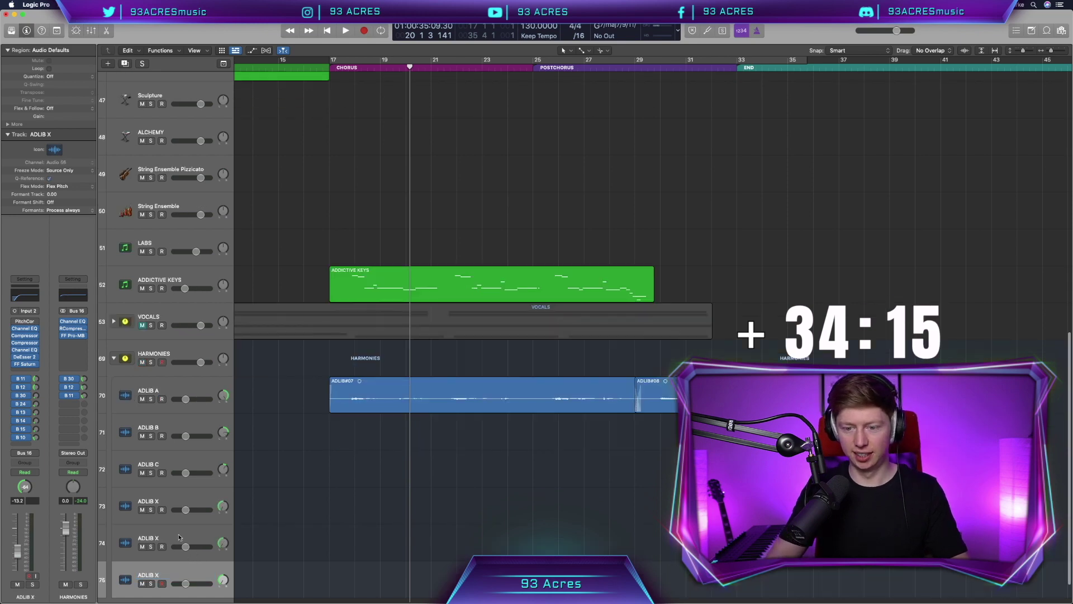
Rename the two duplicates of the ADLIB X track as ADLIB Y and ADLIB Z
double_click(179, 537)
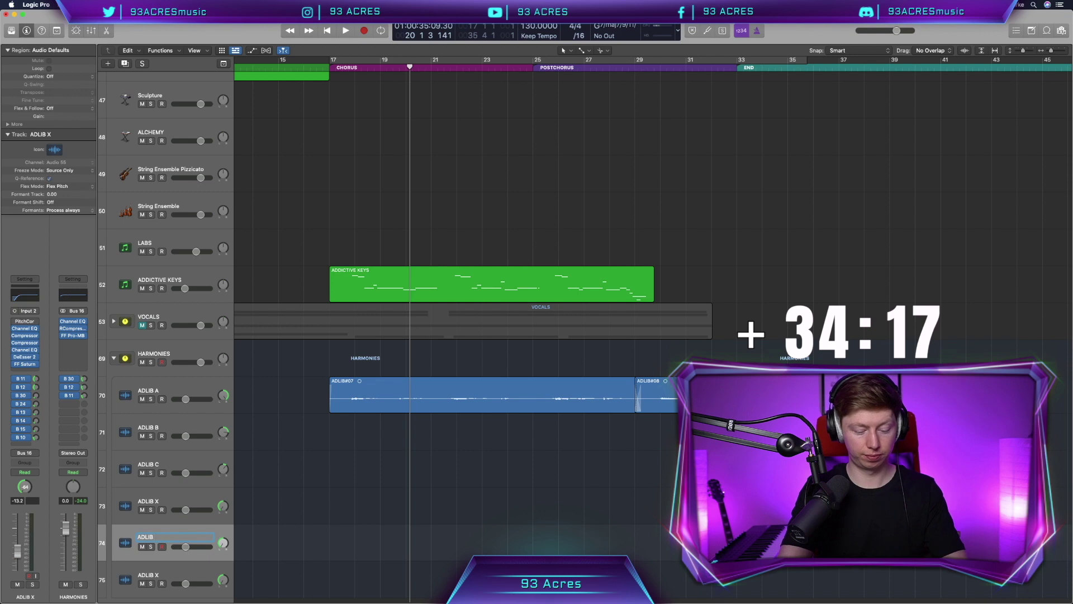
click(173, 575)
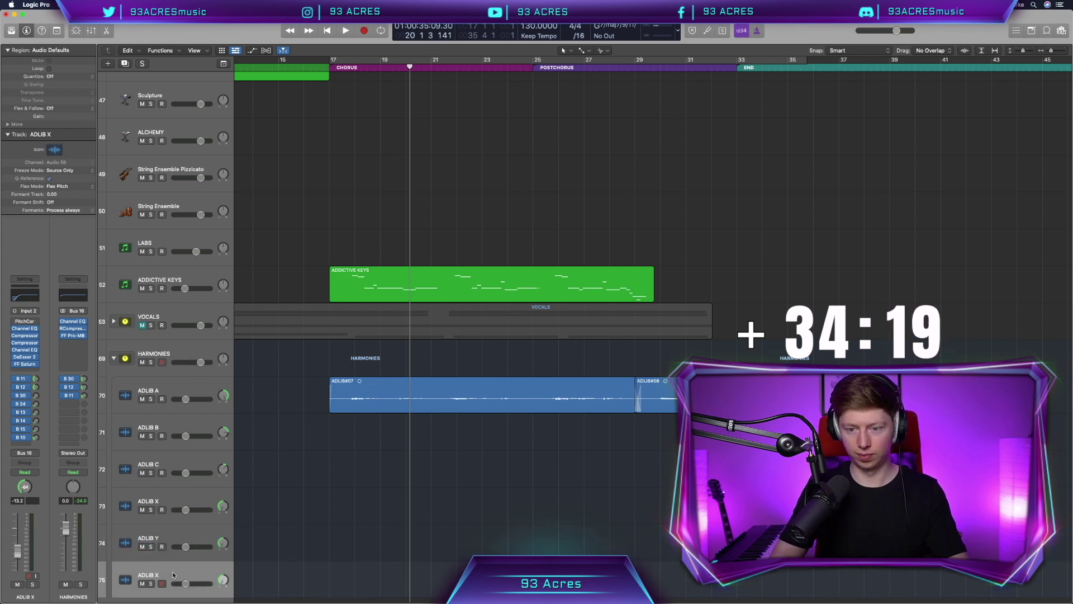
key(Right)
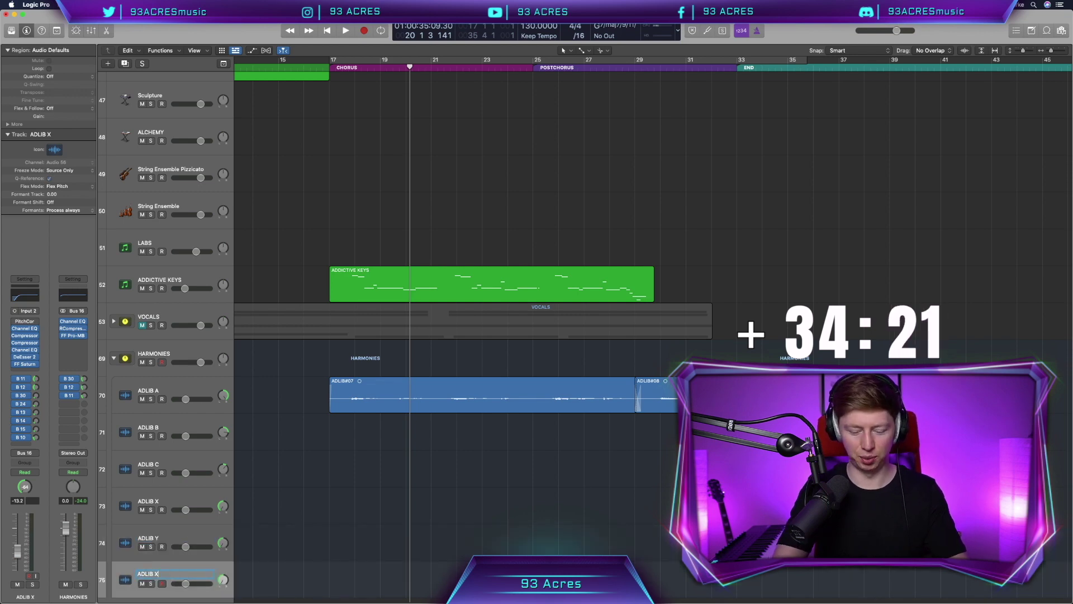
text(Z)
key(Return)
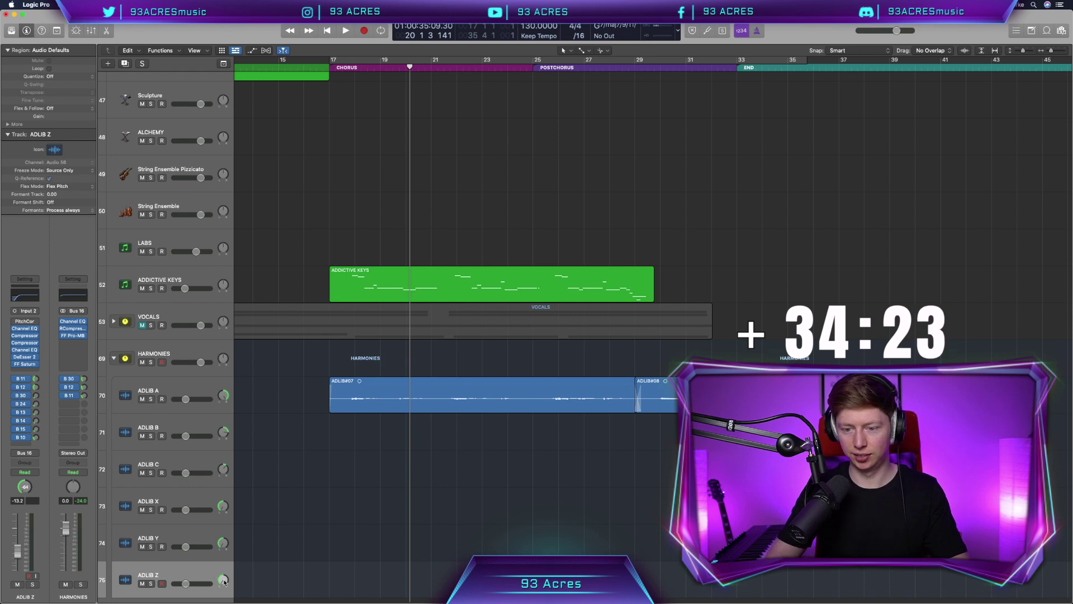
Pan the ADLIB Y track to about -30 and bring the ADLIB X track's pan closer to the centre
drag(223, 541, 223, 535)
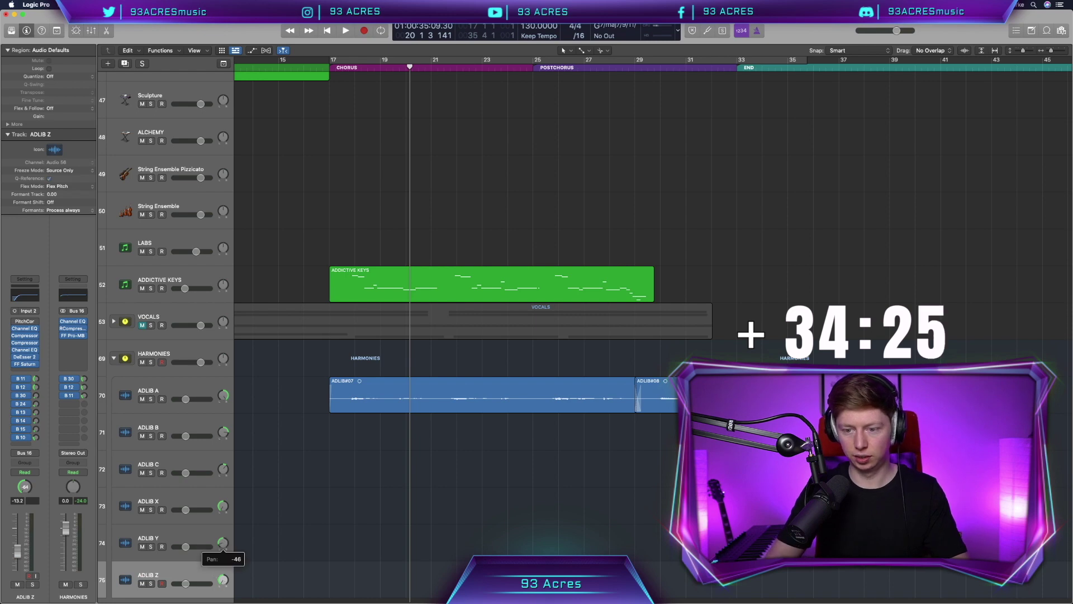
click(223, 538)
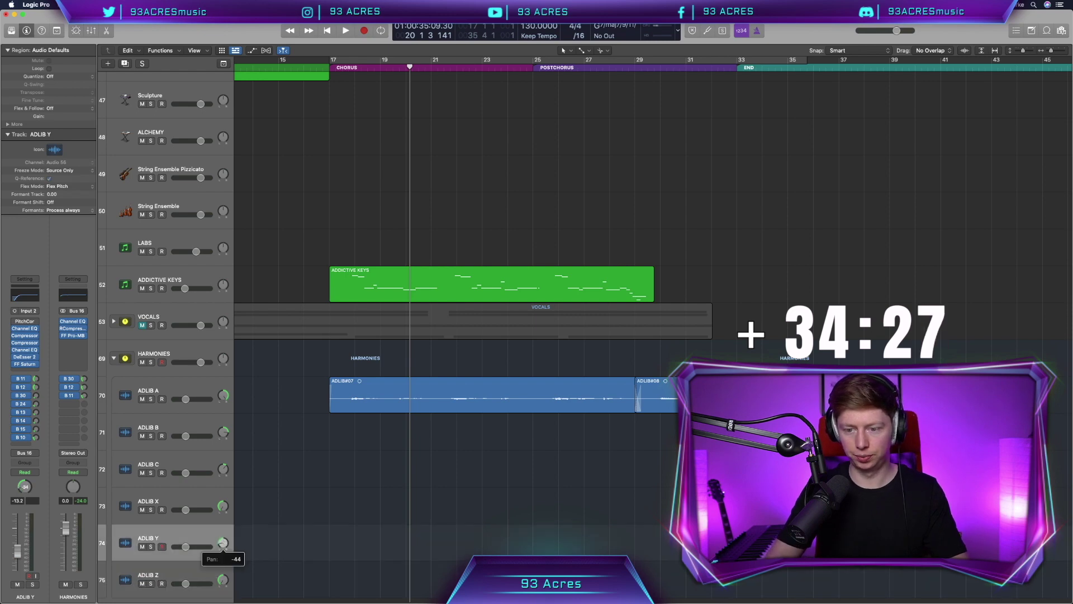
mouse_move(223, 542)
drag(224, 512, 224, 512)
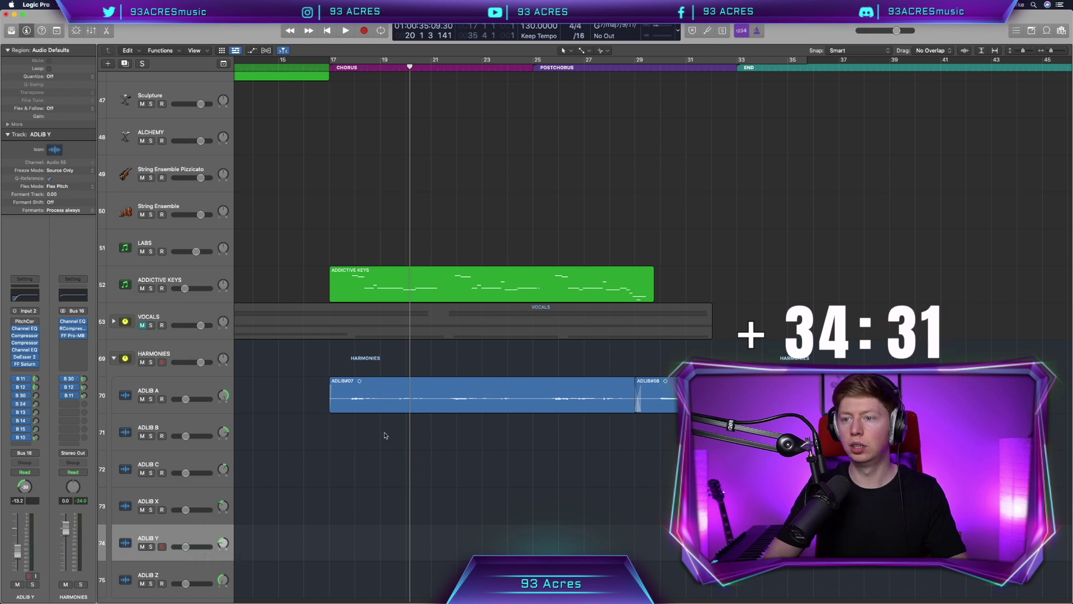
Enable the cycle range starting at bar 17 and record a harmony take over the chorus and postchorus on the ADLIB Z track
scroll(384, 434, left, 2)
click(393, 60)
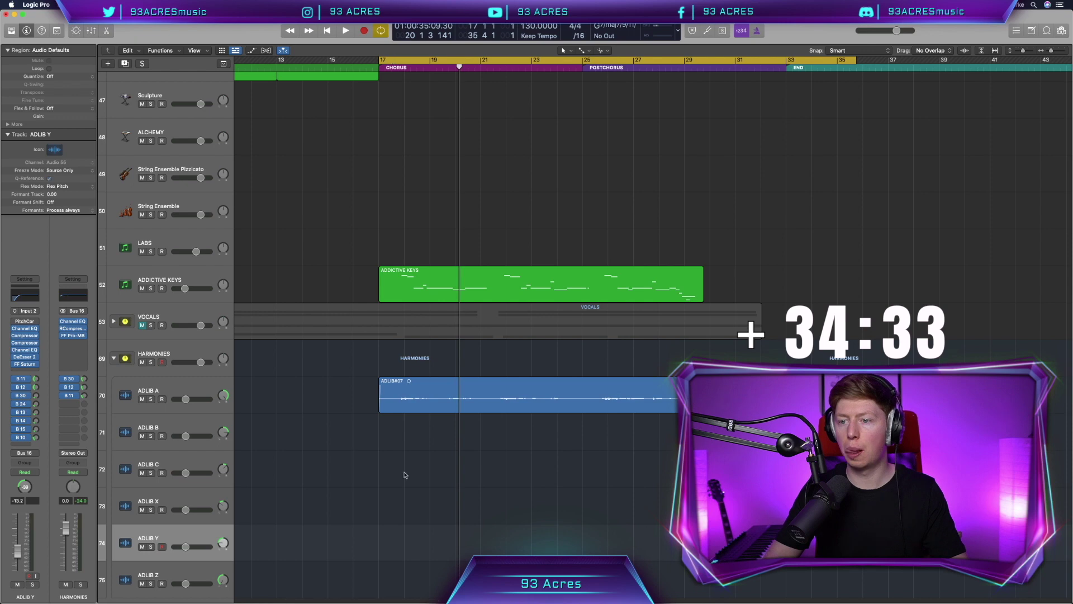
scroll(322, 457, right, 1)
click(191, 429)
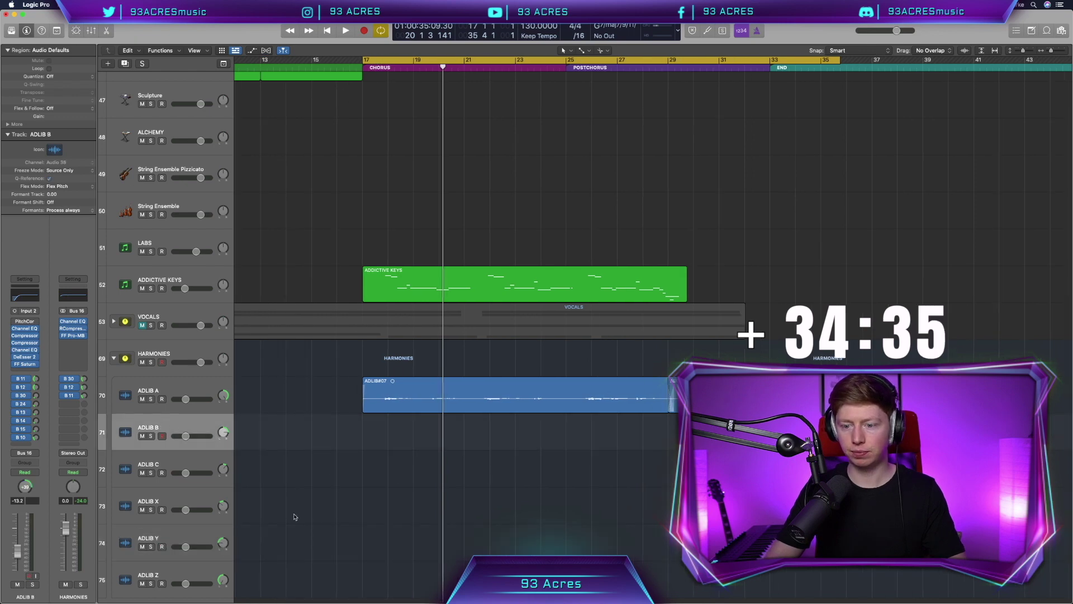
click(203, 567)
key(r)
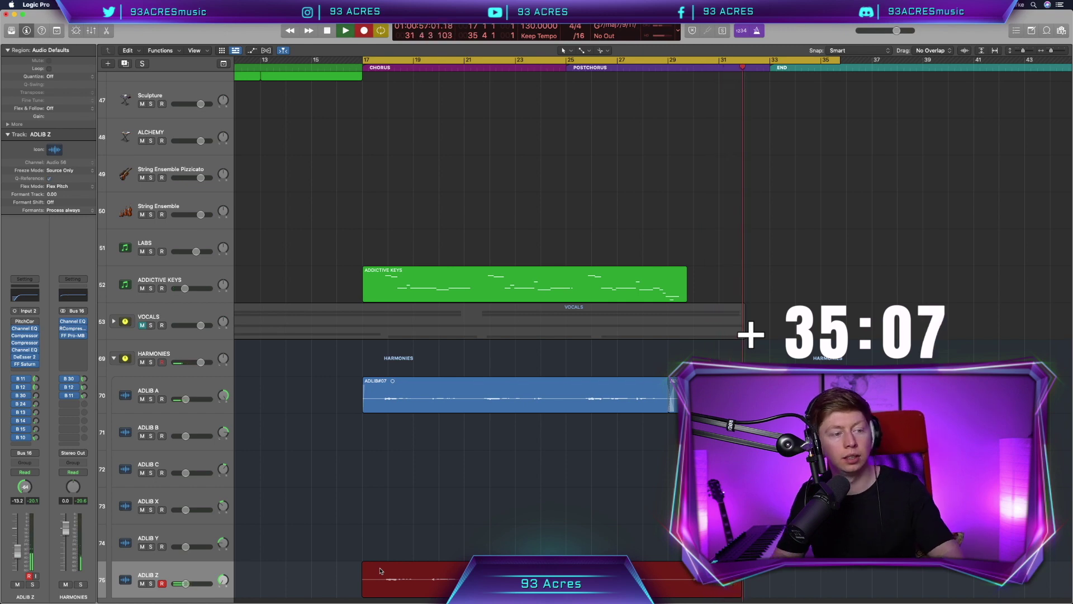
key(space)
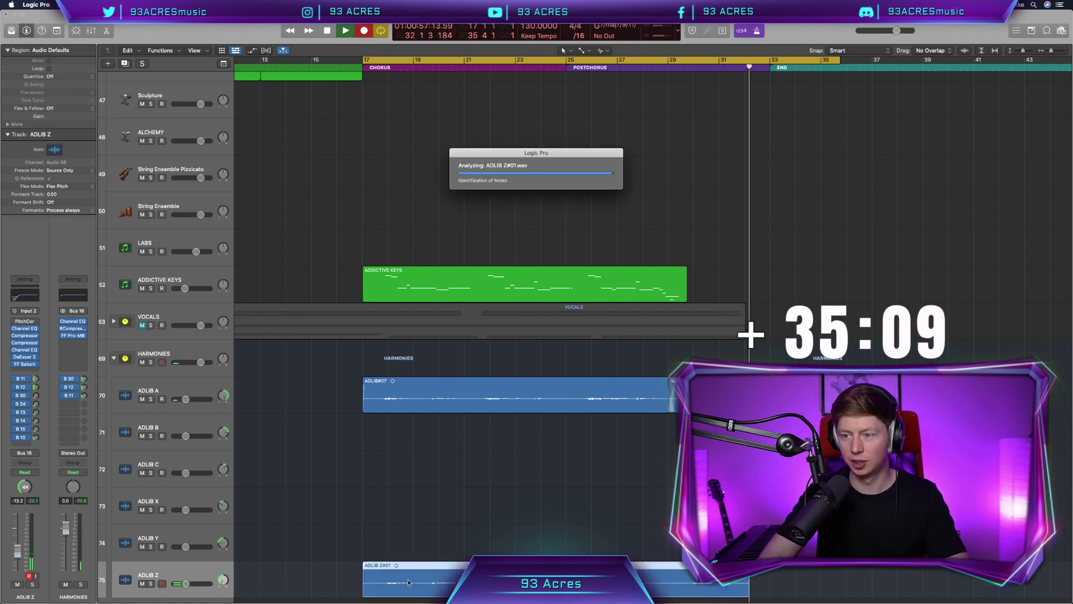
Open the ADLIB Z recording in the audio track editor and enable Flex Pitch for the region
double_click(408, 583)
click(295, 343)
click(253, 385)
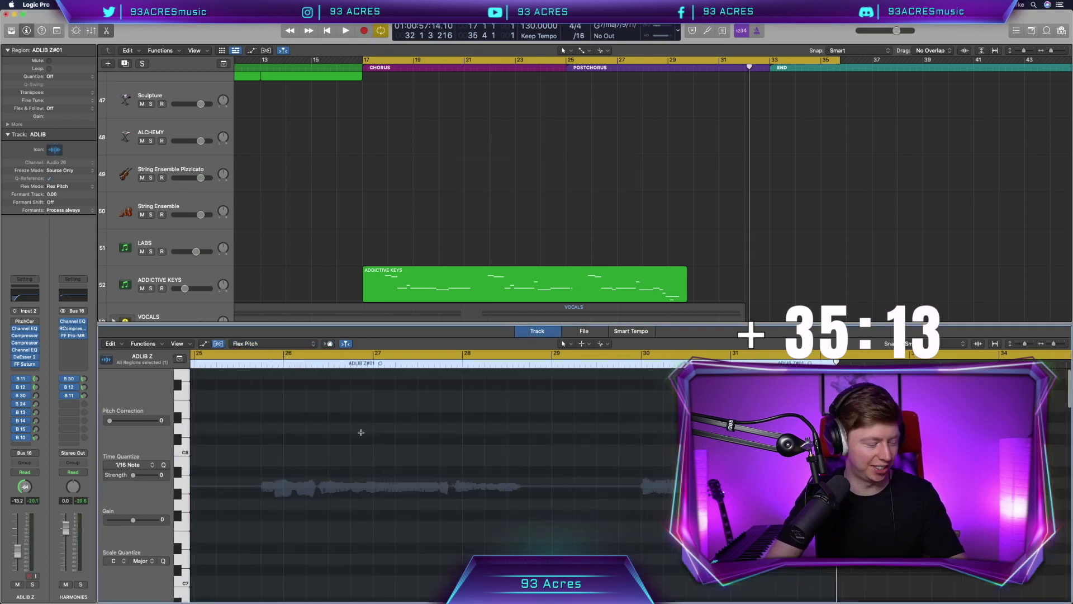
scroll(386, 450, down, 5)
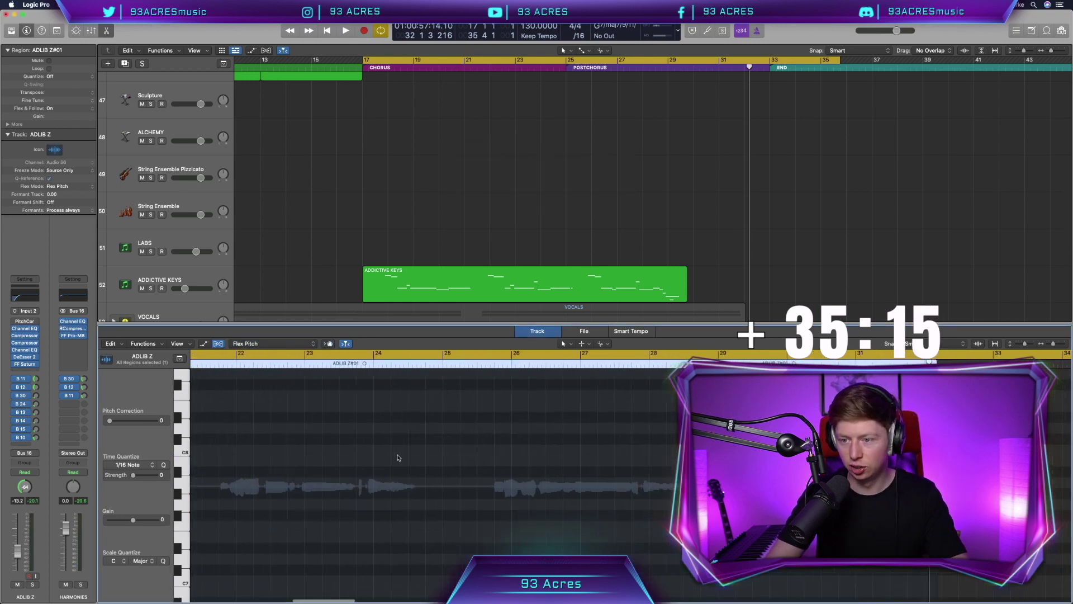
scroll(398, 458, down, 10)
scroll(398, 458, right, 3)
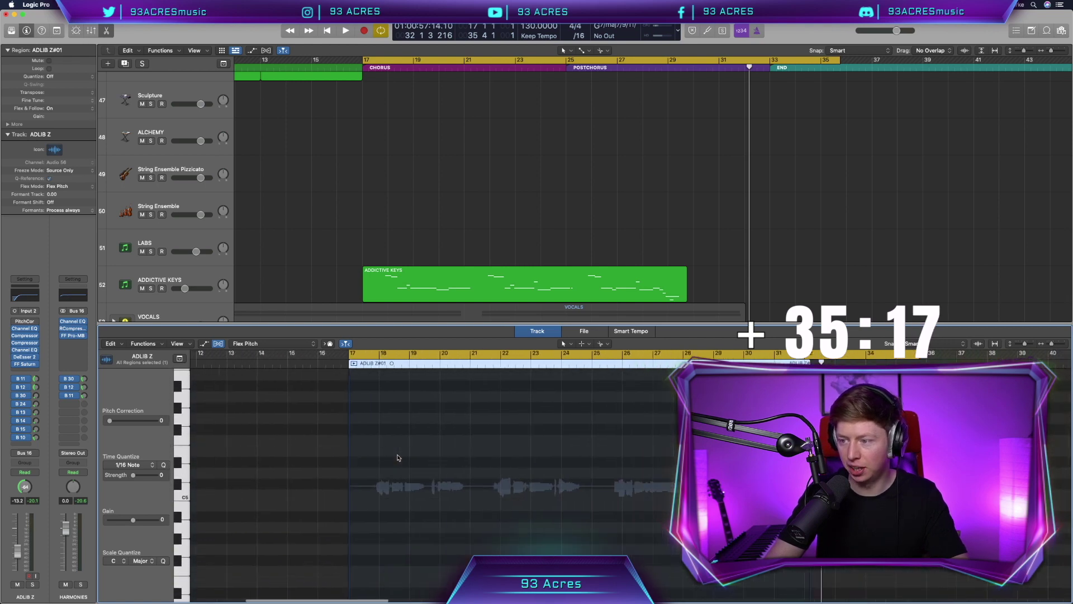
scroll(398, 458, down, 5)
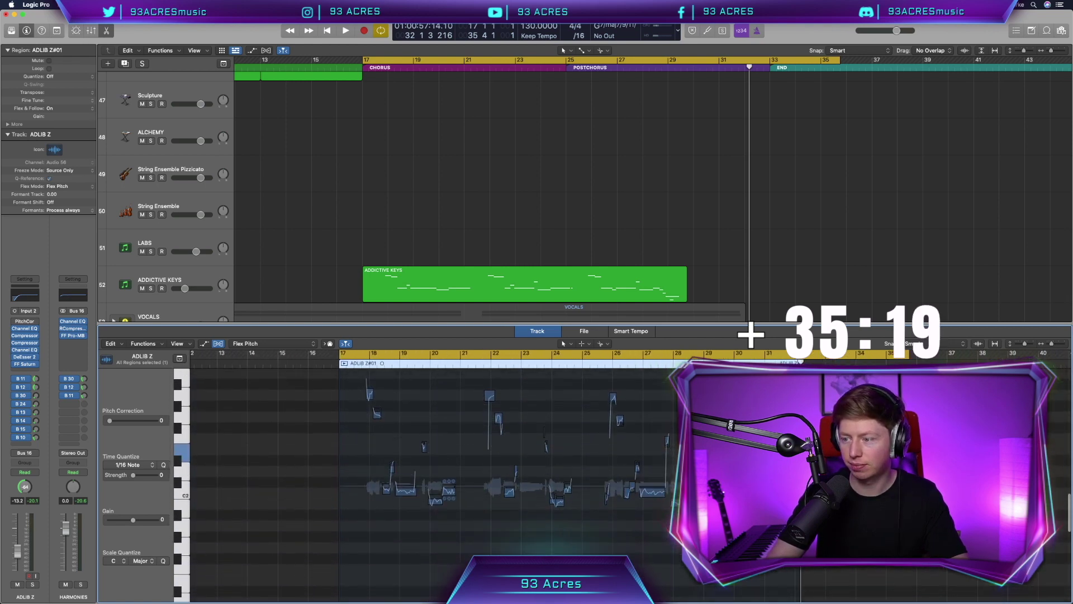
Select all notes of the ADLIB Z recording and set their pitch correction to 100
key(super+a)
scroll(360, 453, up, 3)
scroll(360, 453, right, 2)
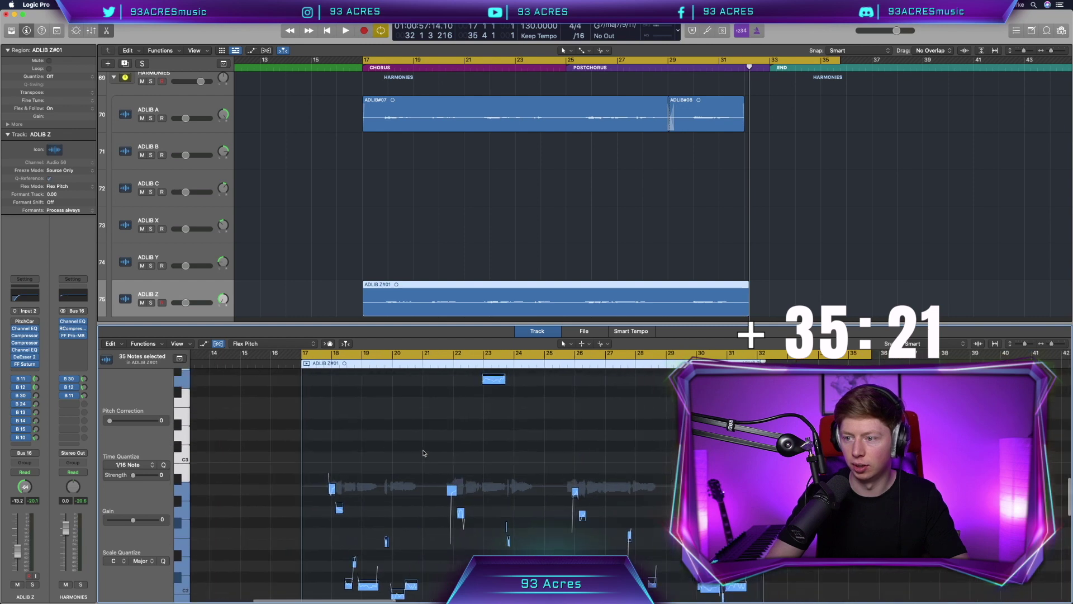
click(494, 372)
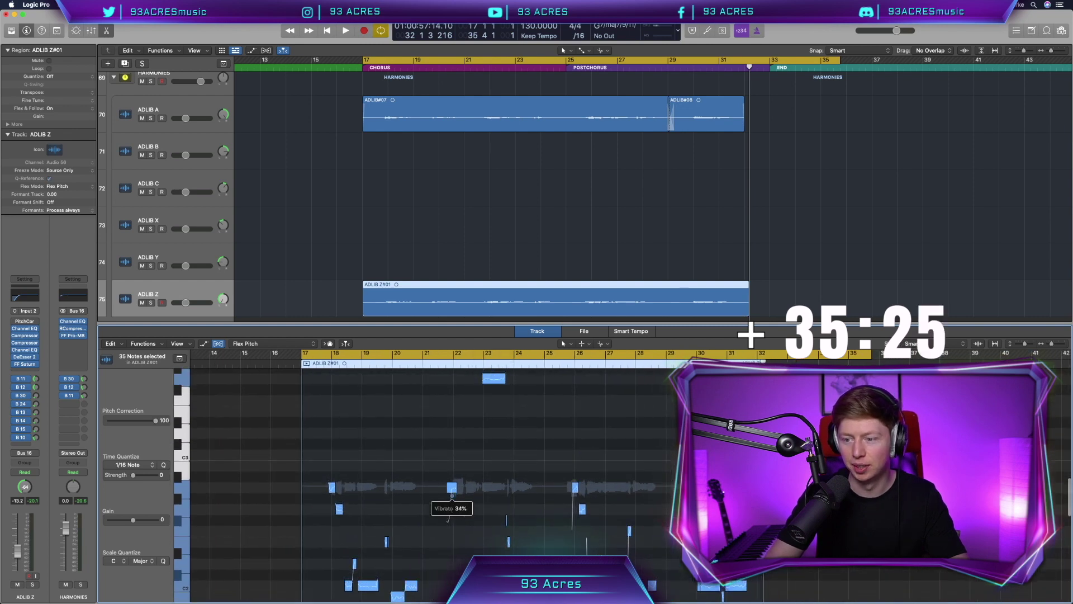
Play back the ADLIB Z take and set the vibrato of the note just before bar 22 to about 96%
key(space)
scroll(442, 513, down, 4)
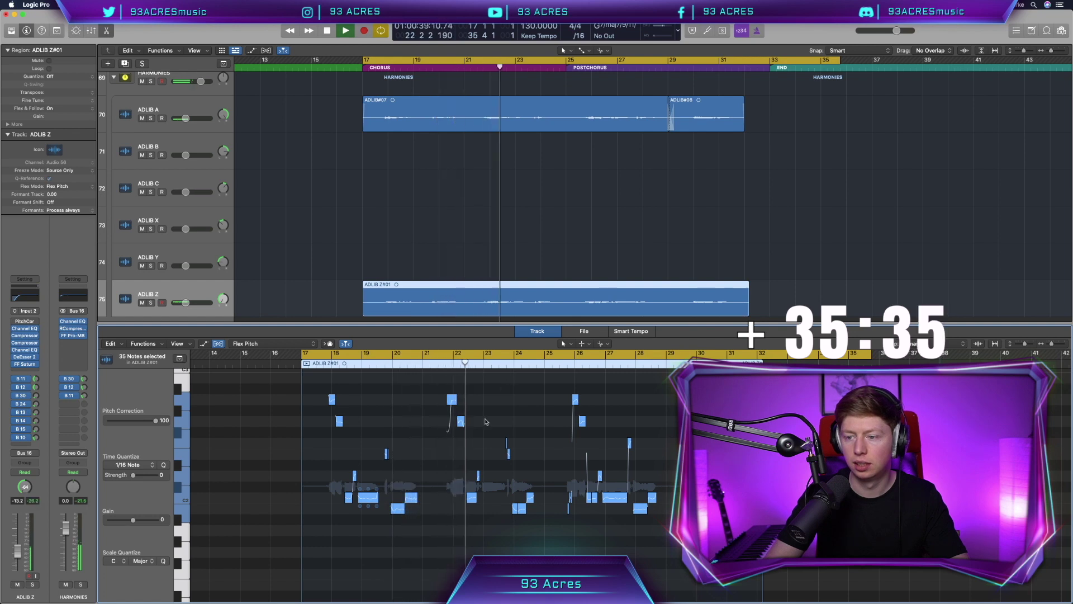
click(452, 405)
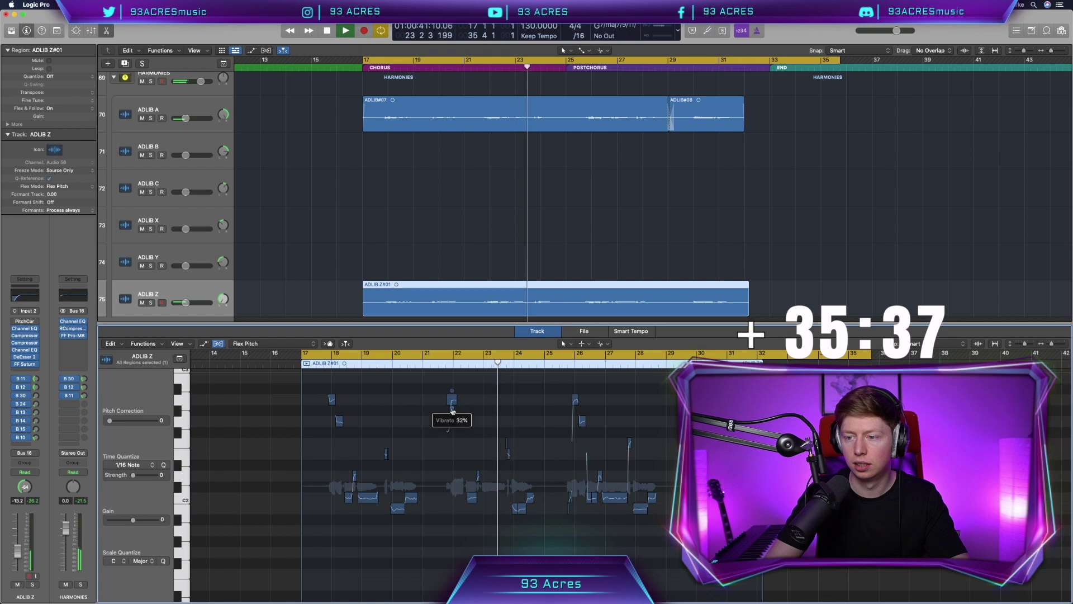
drag(448, 457, 451, 442)
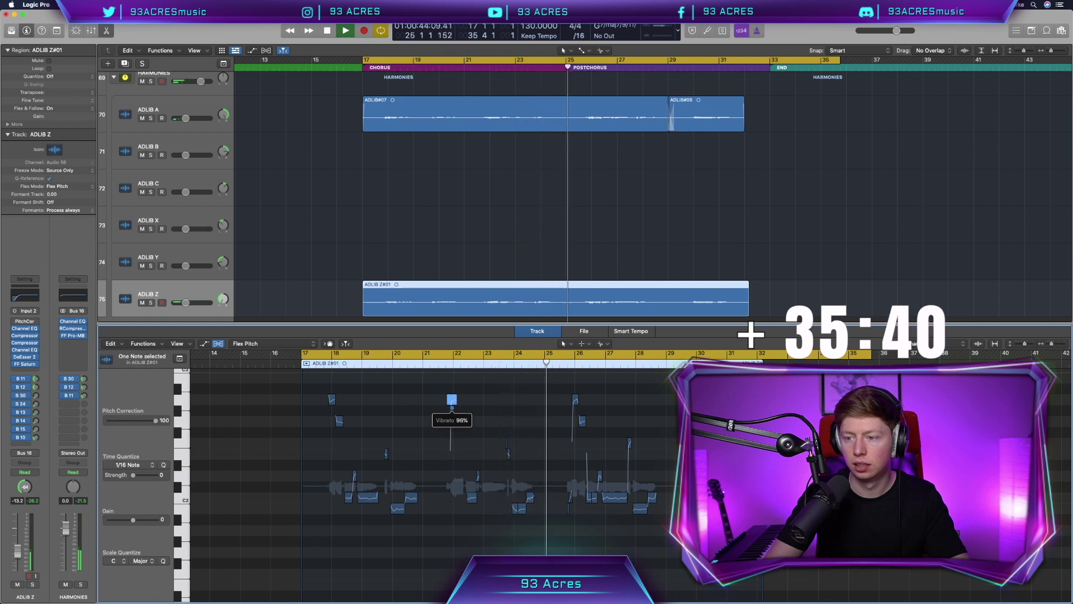
Set the isolated high note at bar 23 of the ADLIB Z take to pitch correction 0 and vibrato 100%
scroll(521, 432, up, 1)
scroll(520, 431, up, 5)
click(494, 404)
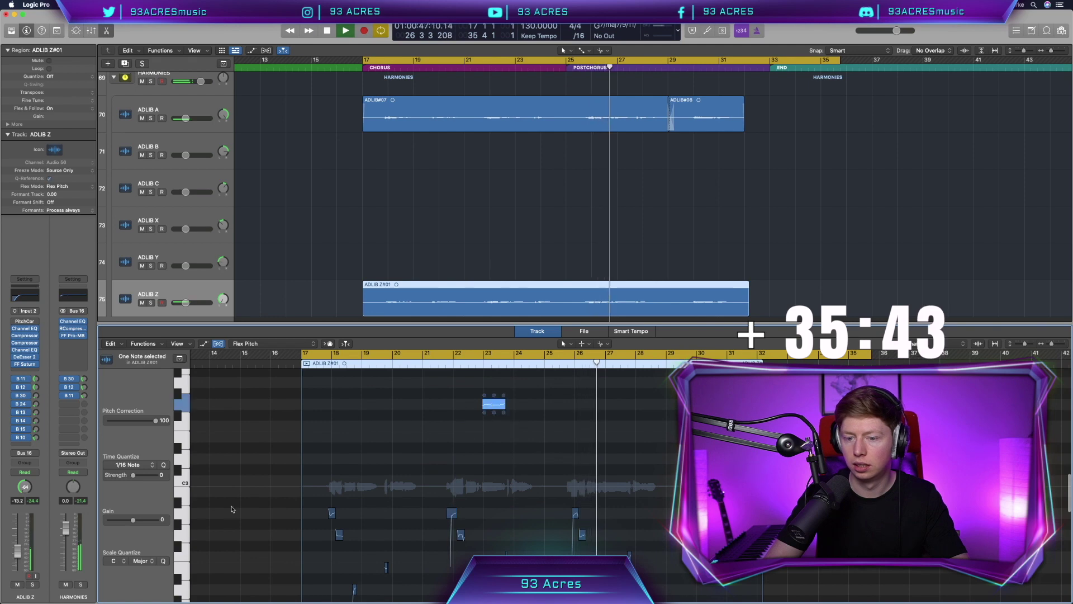
drag(155, 420, 109, 420)
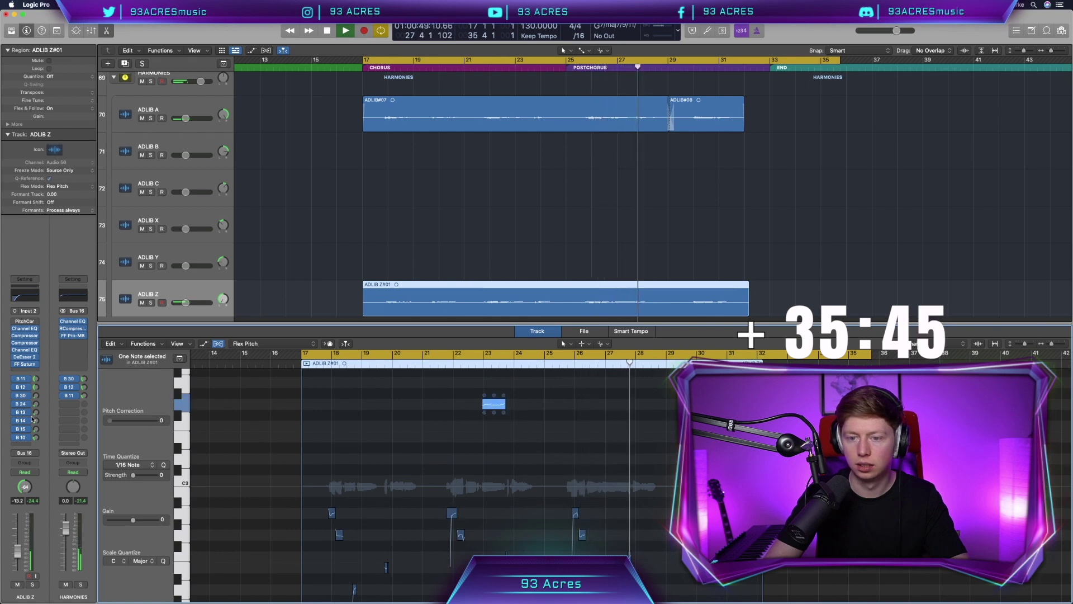
drag(493, 411, 493, 418)
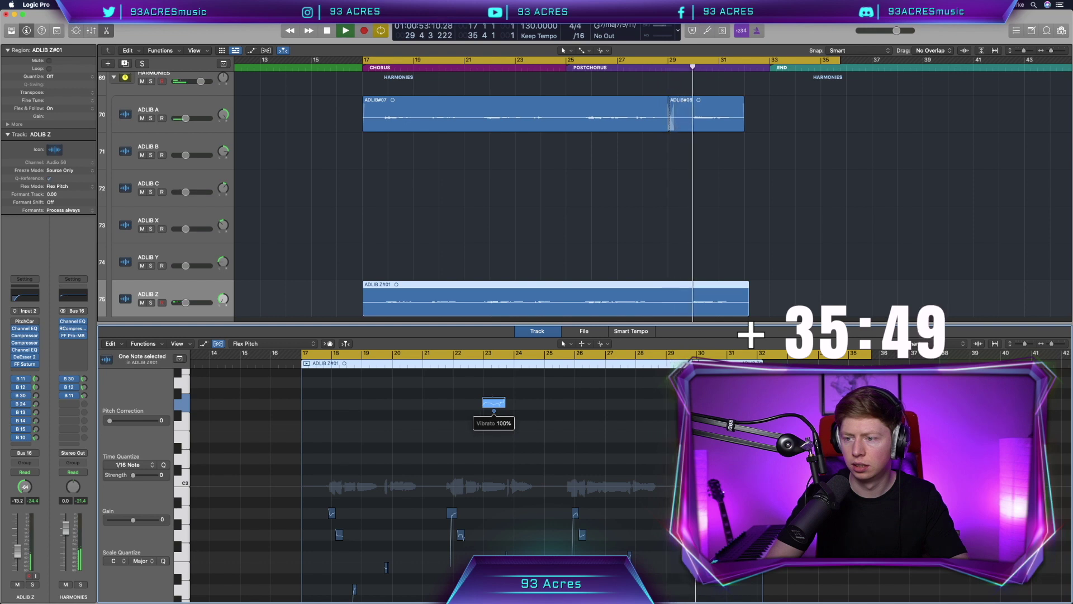
Set the pitch correction of the three notes in the ADLIB Z take's last phrase to 74 and close the editor
scroll(530, 440, right, 3)
scroll(530, 440, down, 3)
key(space)
scroll(540, 458, up, 4)
scroll(526, 447, right, 2)
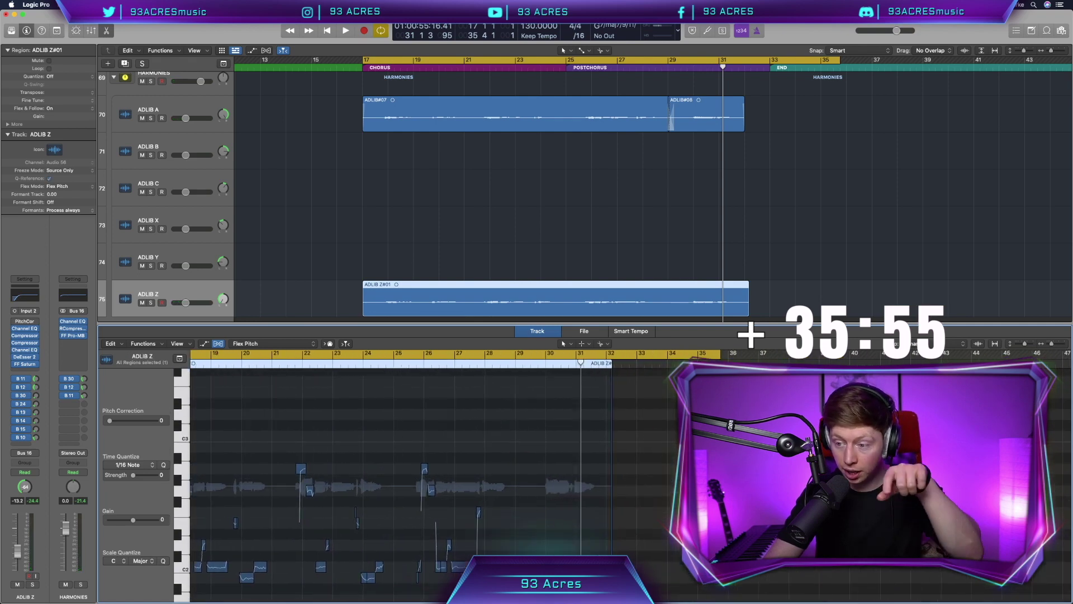
drag(543, 542, 601, 565)
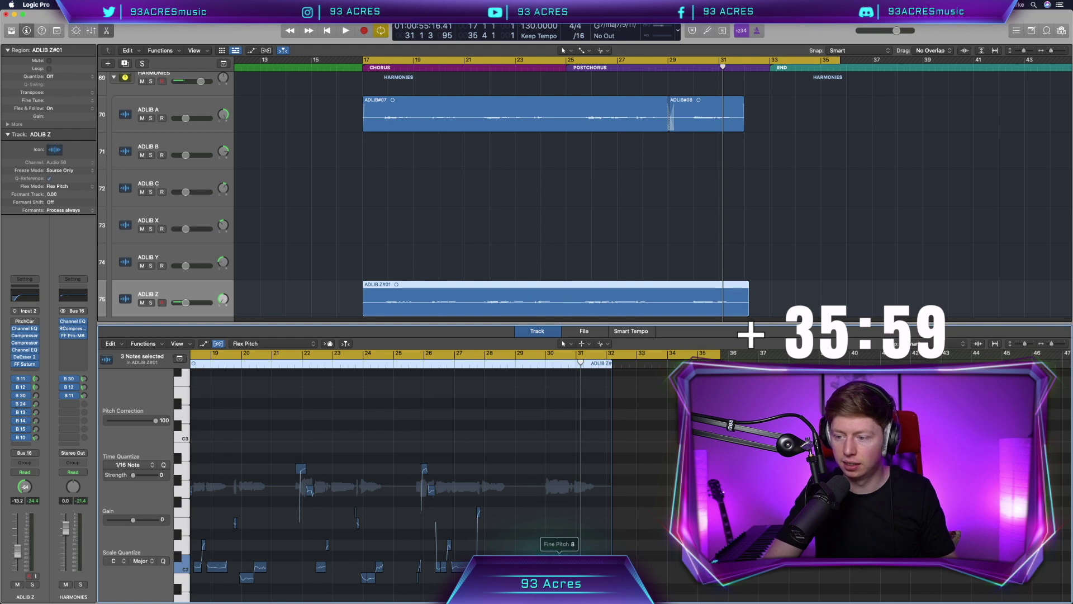
scroll(558, 543, left, 2)
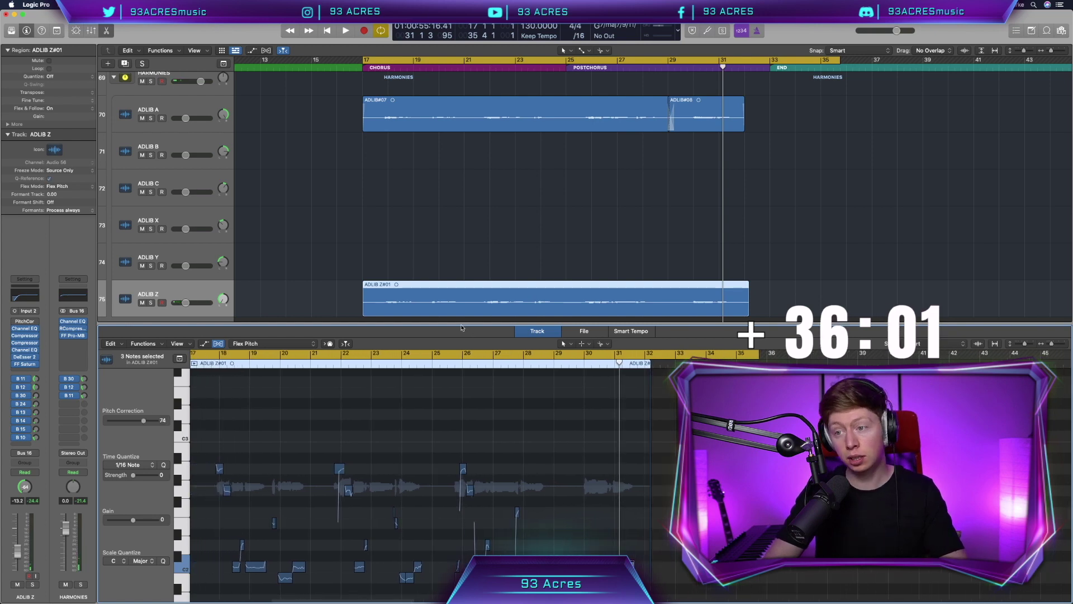
key(e)
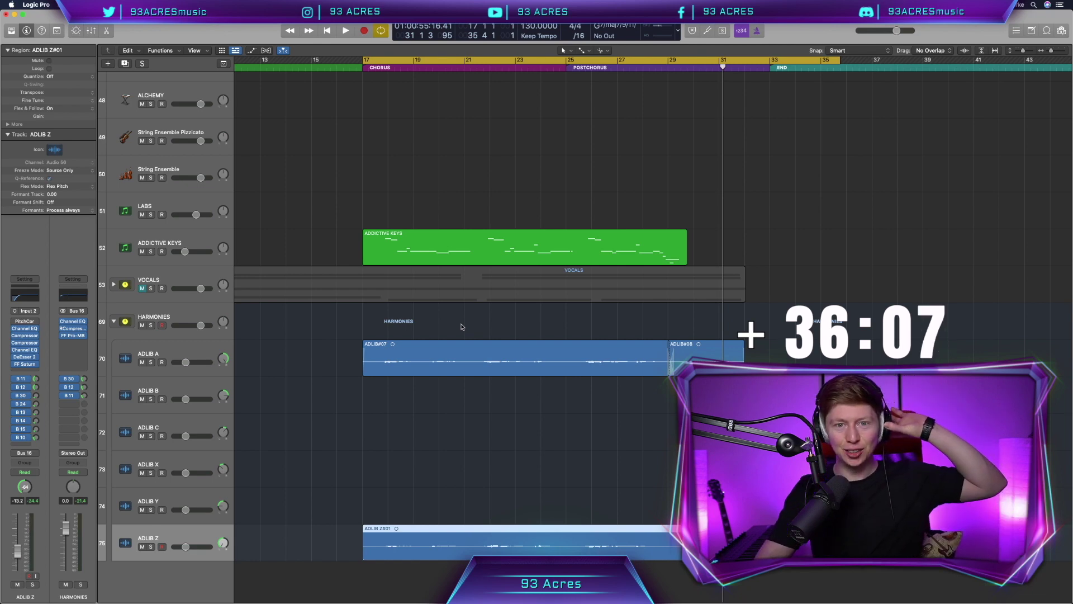
Record a second harmony take over the chorus and postchorus on the ADLIB Y track
click(372, 438)
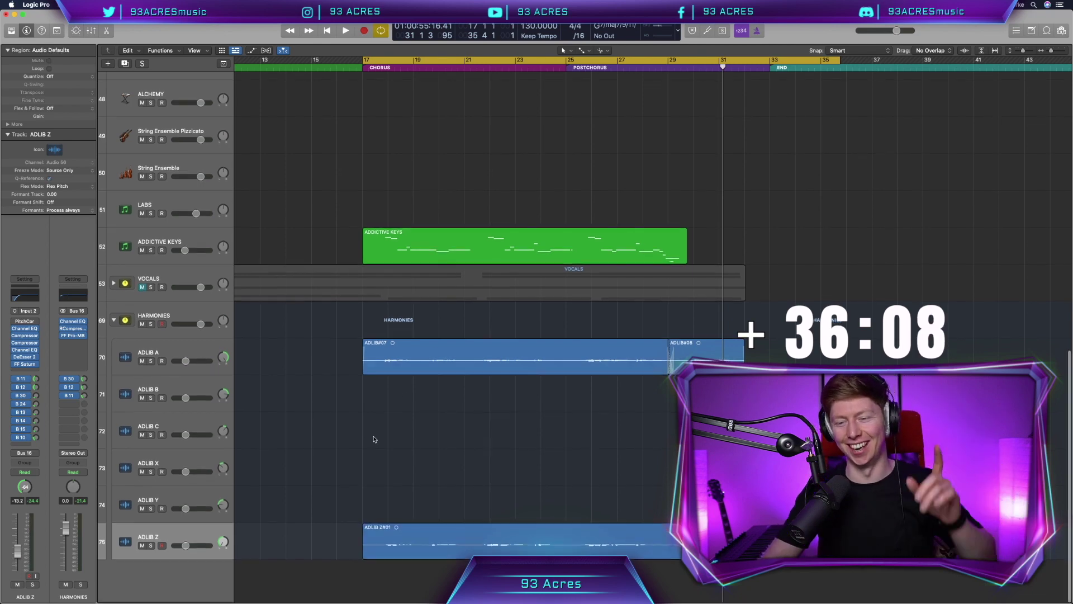
double_click(181, 502)
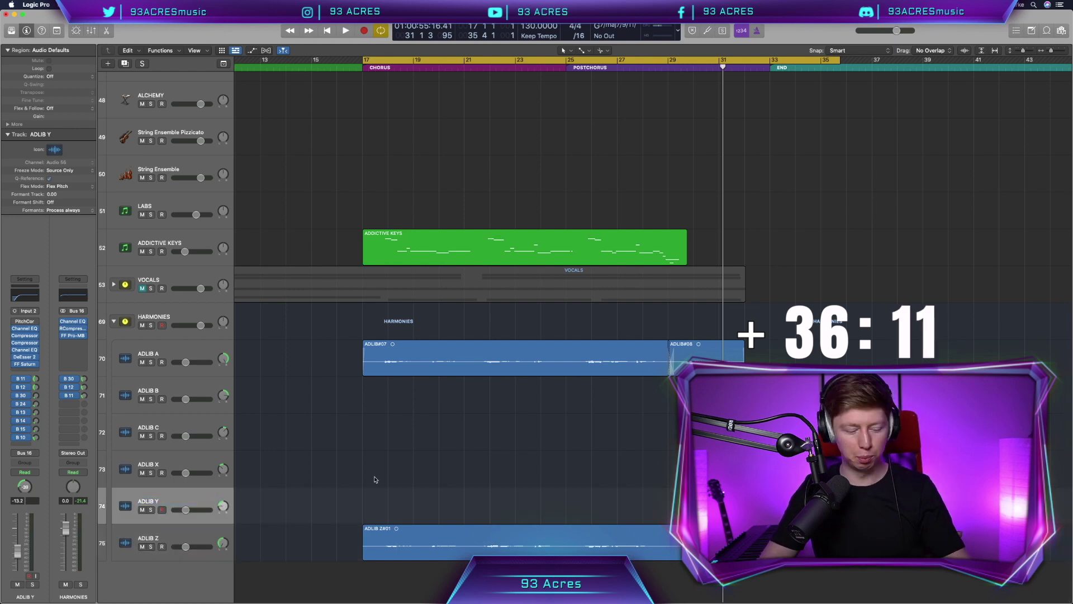
key(r)
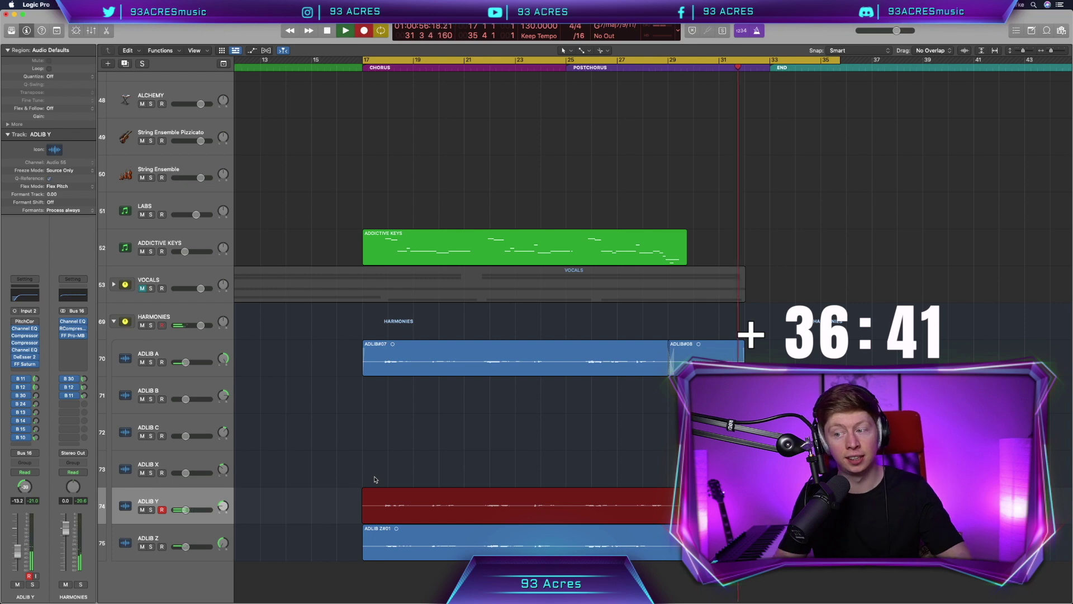
key(space)
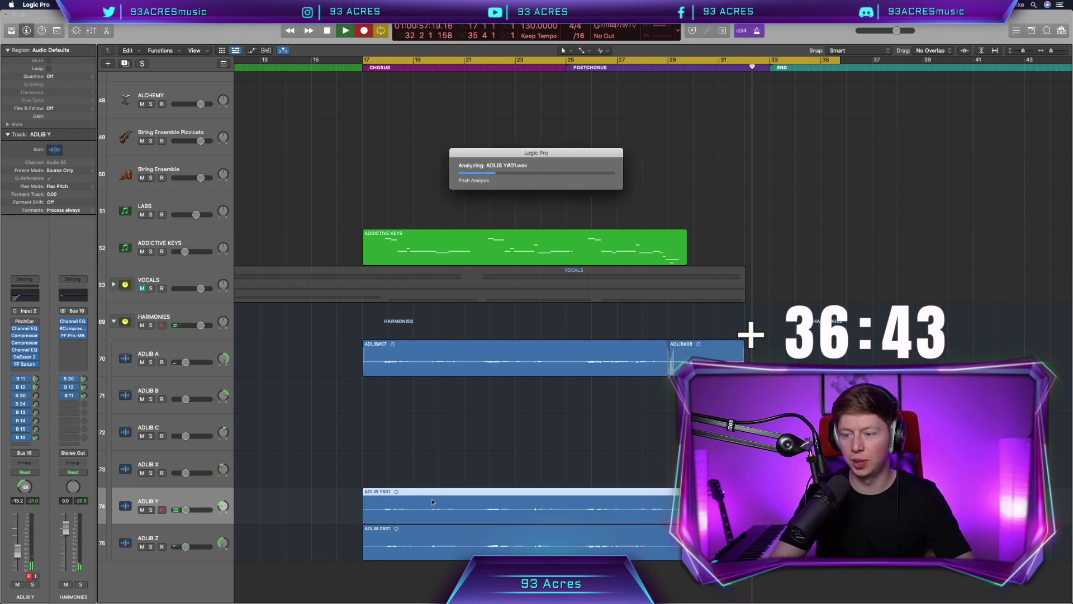
Open the ADLIB Y recording in the audio track editor and enable Flex Pitch to show its detected notes
double_click(432, 500)
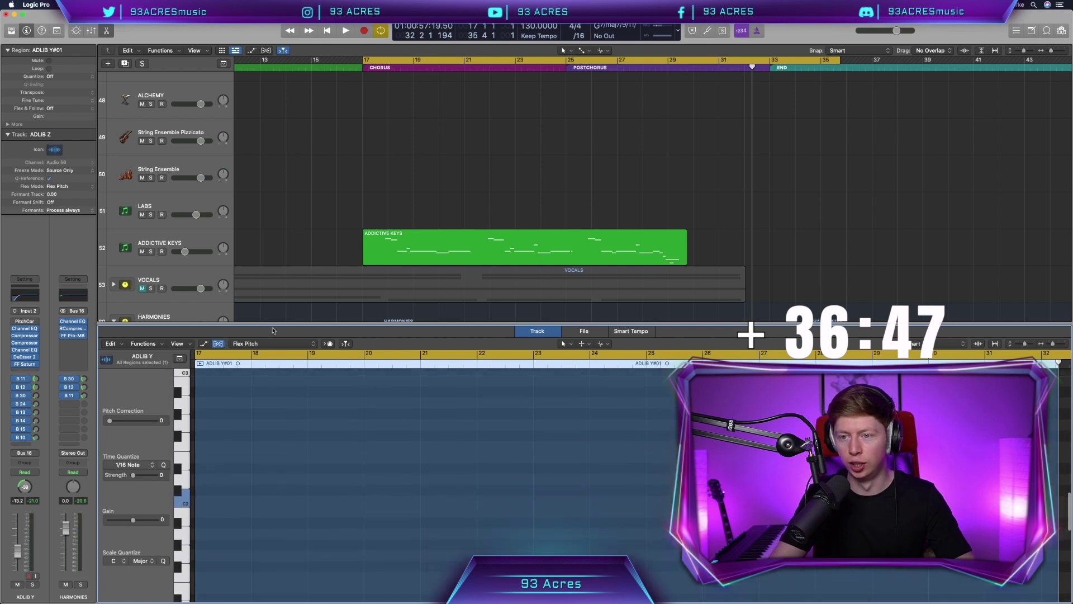
click(286, 344)
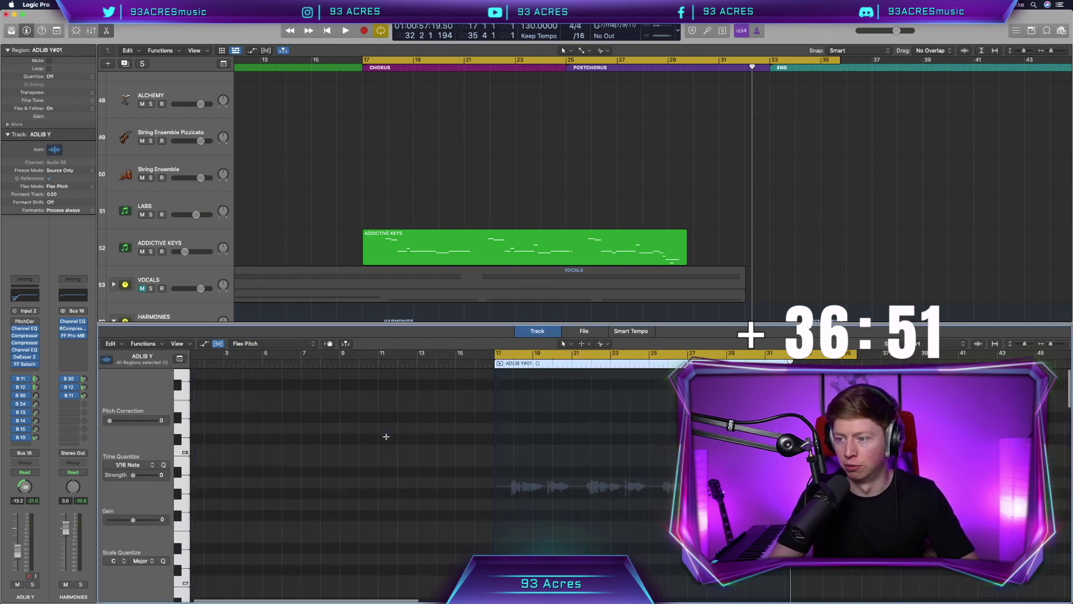
scroll(386, 436, down, 15)
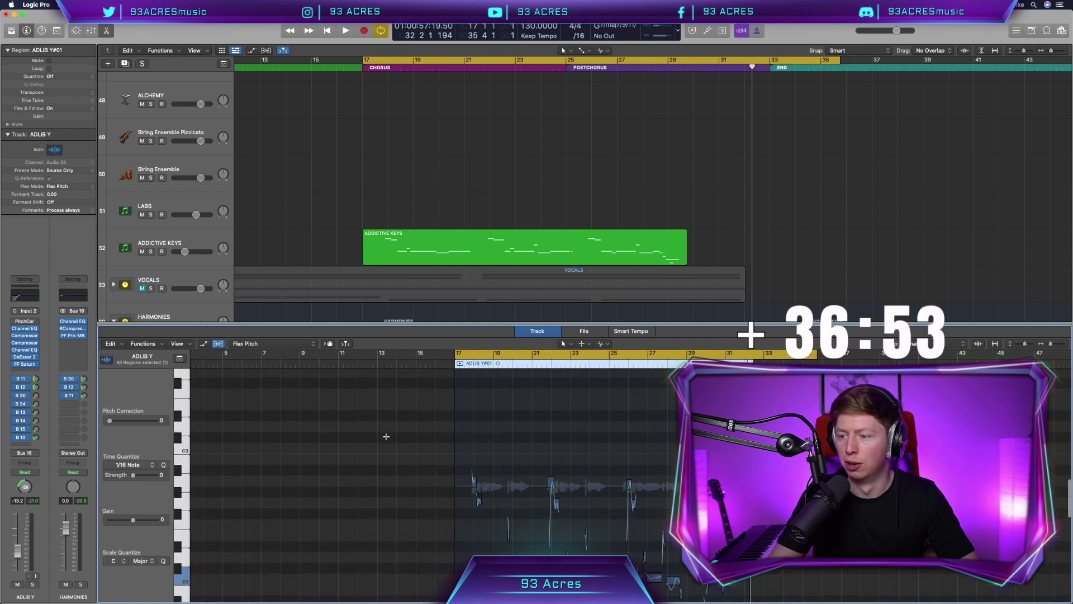
scroll(599, 515, right, 3)
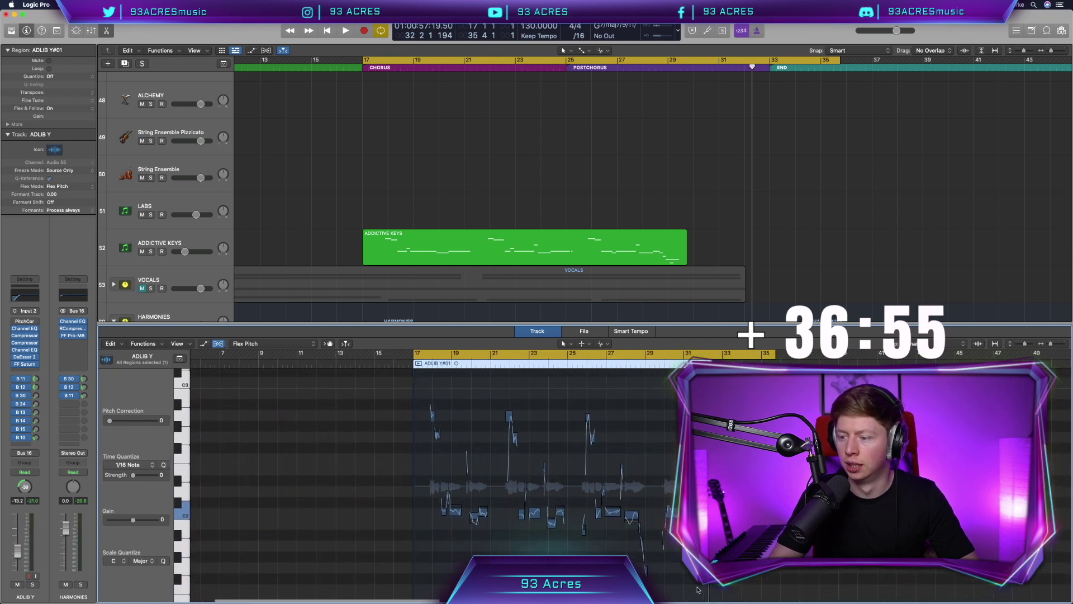
Set the pitch correction of all notes in the ADLIB Y take to 100 and time-quantize the take to 1/16 Note
key(super+a)
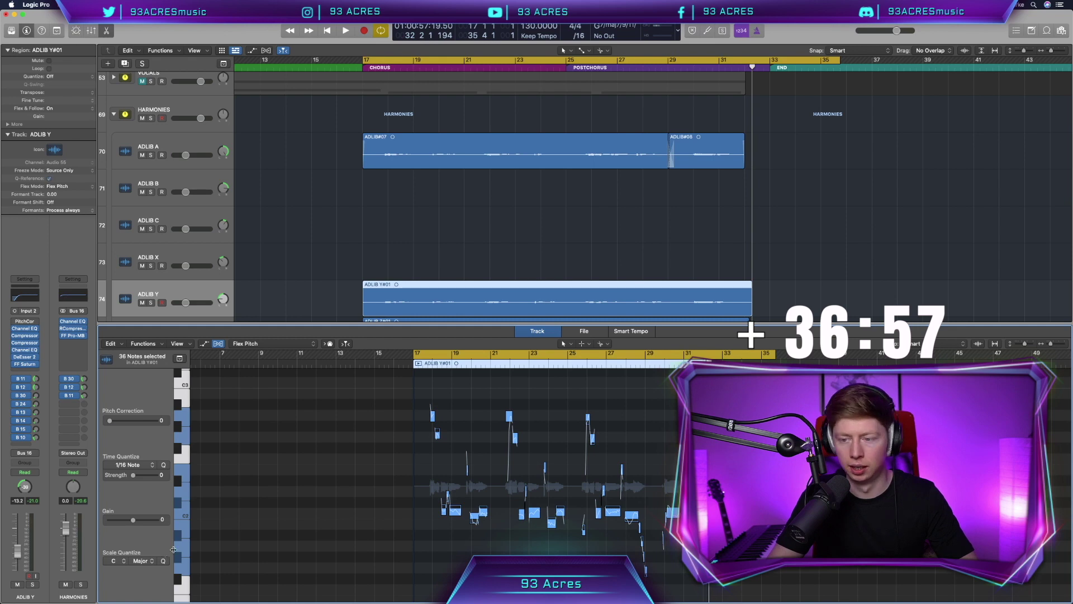
key(super+Right)
key(super+Right)
drag(419, 510, 419, 514)
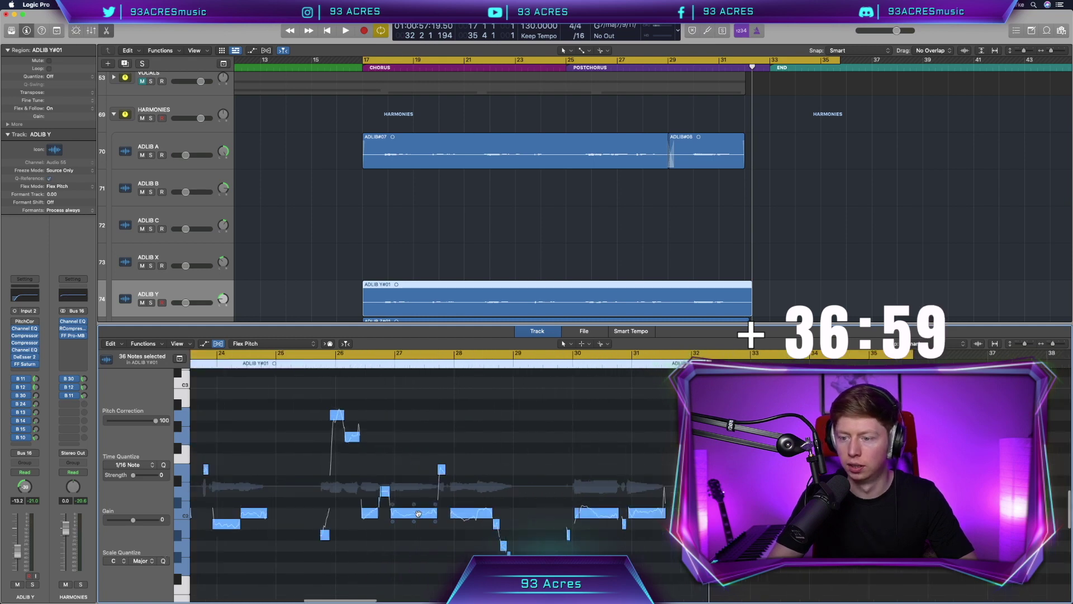
click(415, 526)
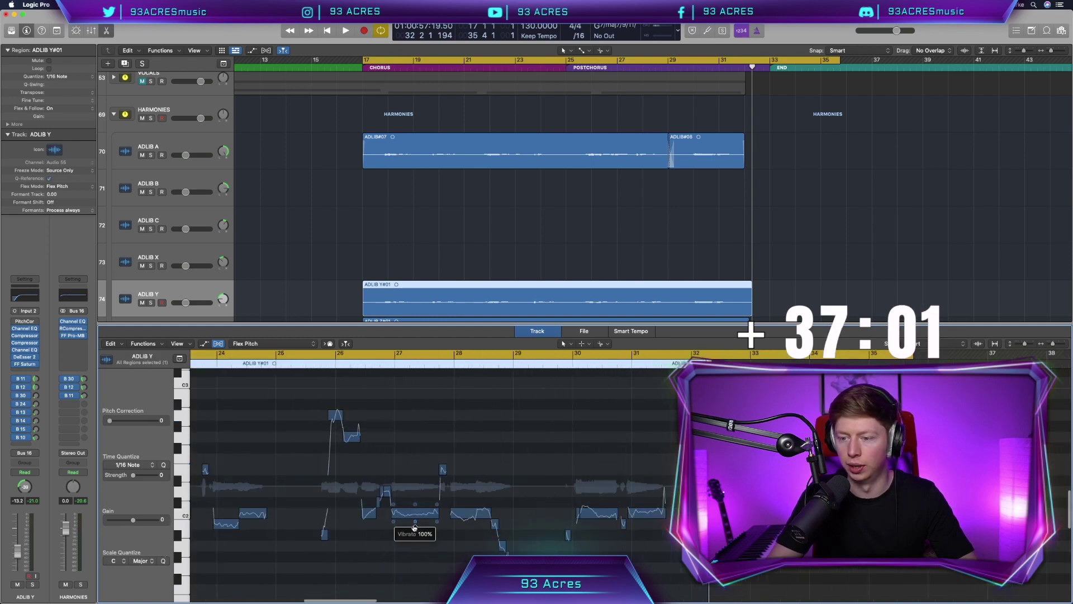
Reduce the vibrato of all notes in the ADLIB Y take to about 69% and deselect them
key(super+Left)
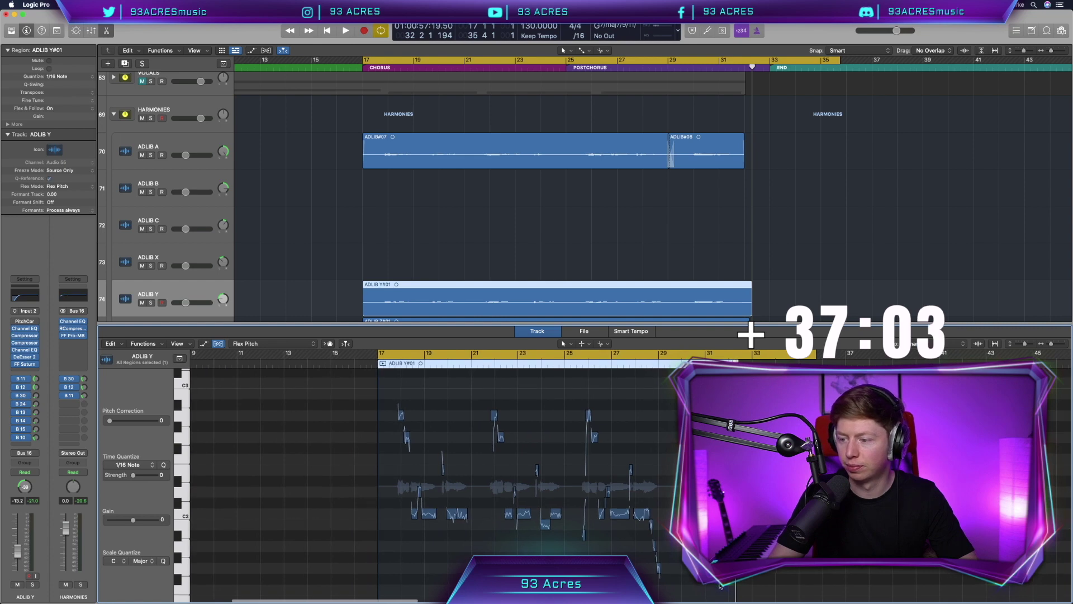
key(super+a)
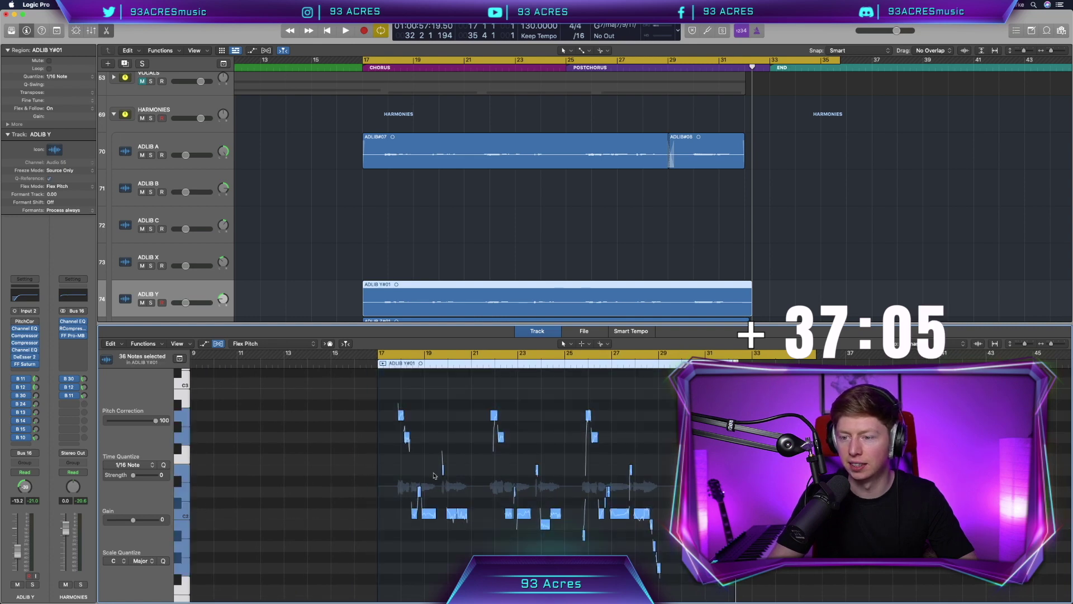
key(super+Right)
key(super+Right)
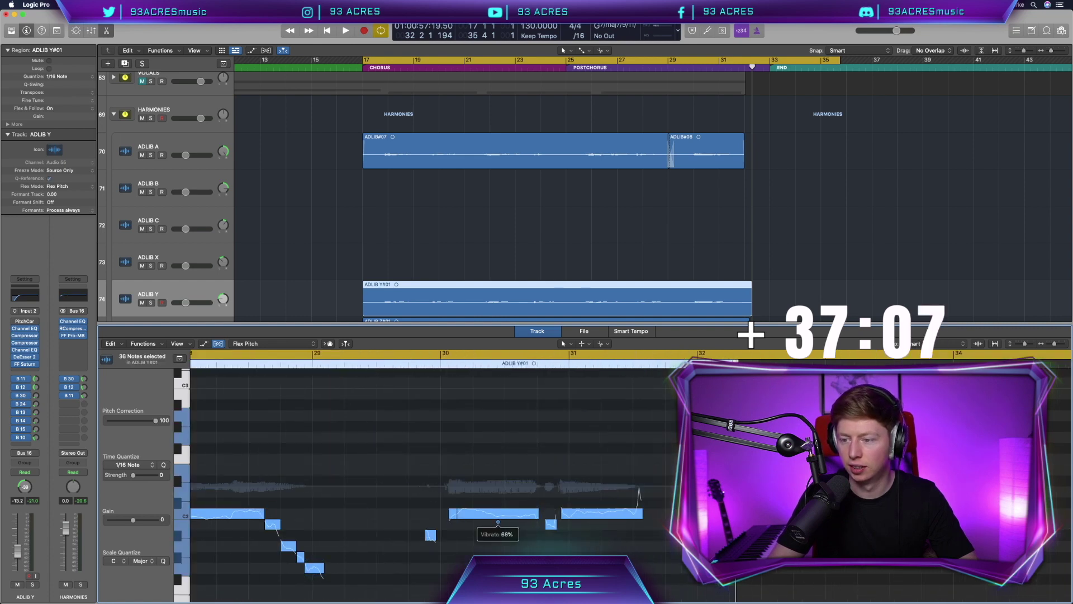
click(497, 544)
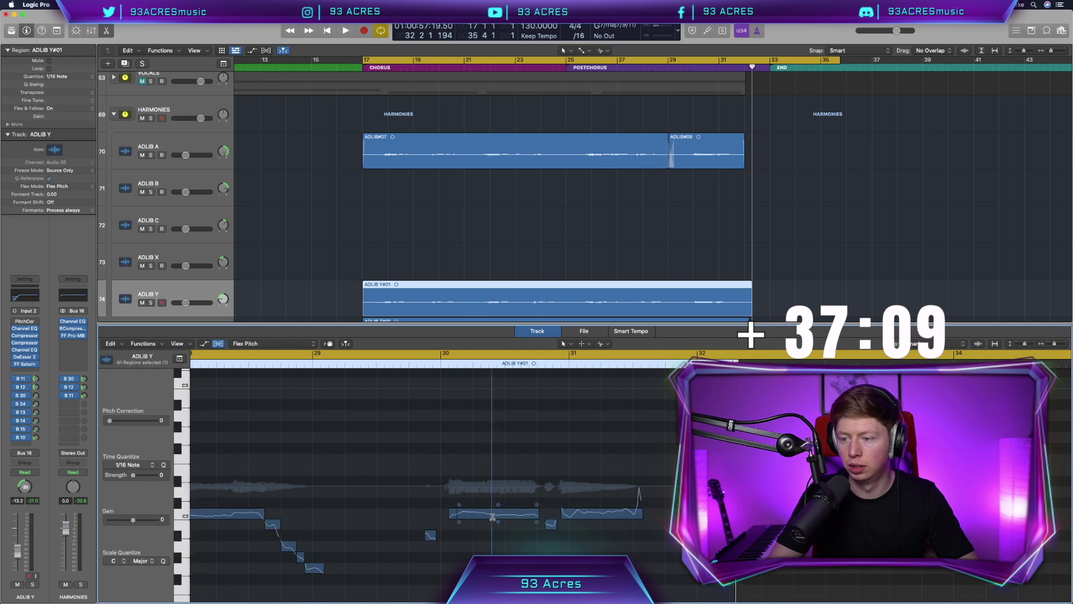
Split the held note at bar 30 of the ADLIB Y take, raise its first part to D2 and play the chorus
double_click(478, 513)
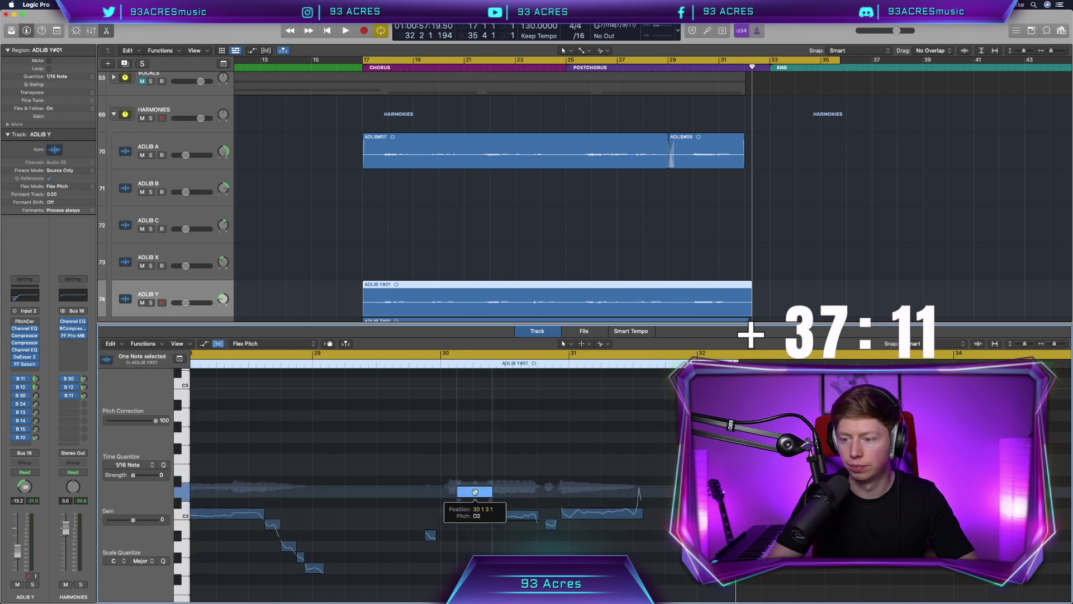
scroll(474, 497, left, 5)
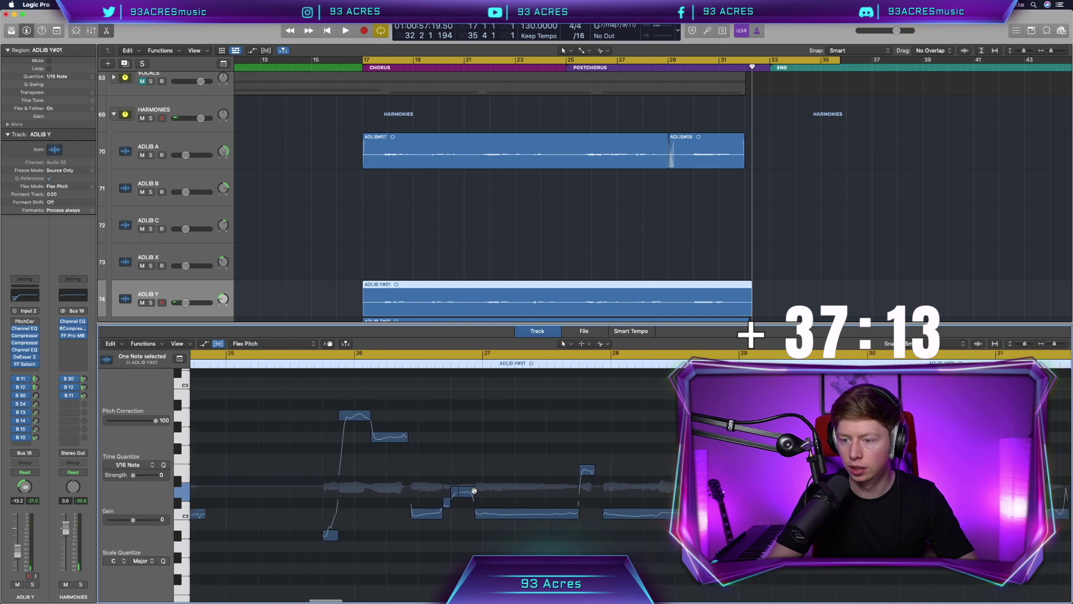
scroll(474, 491, down, 5)
key(space)
scroll(474, 493, left, 2)
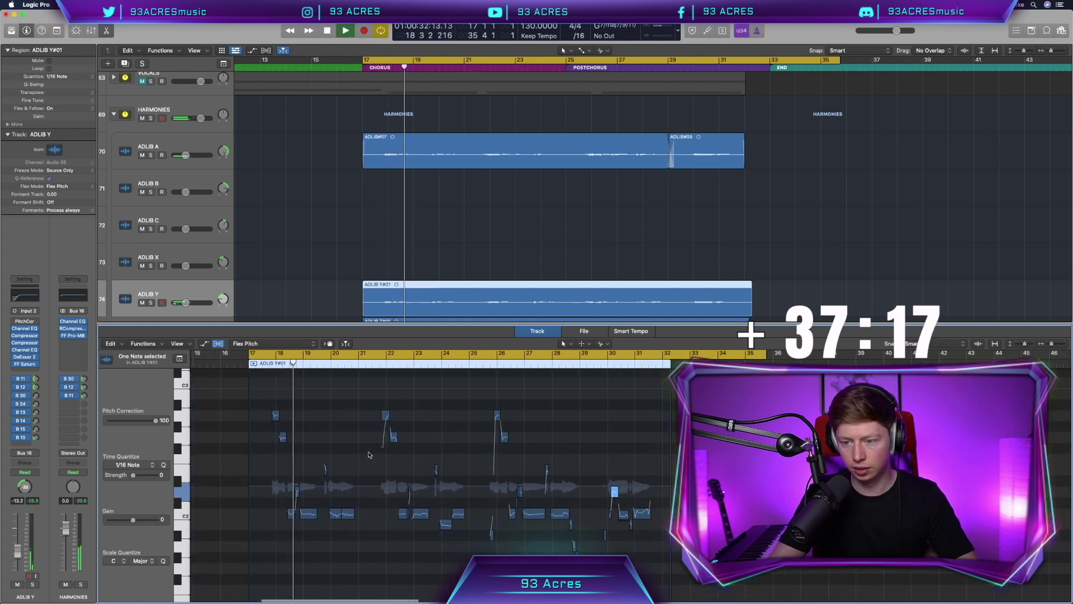
Lower the first of the two held notes at bar 20 of the ADLIB Y take to B1 and play it back
scroll(368, 454, up, 5)
scroll(335, 480, right, 3)
scroll(277, 508, left, 1)
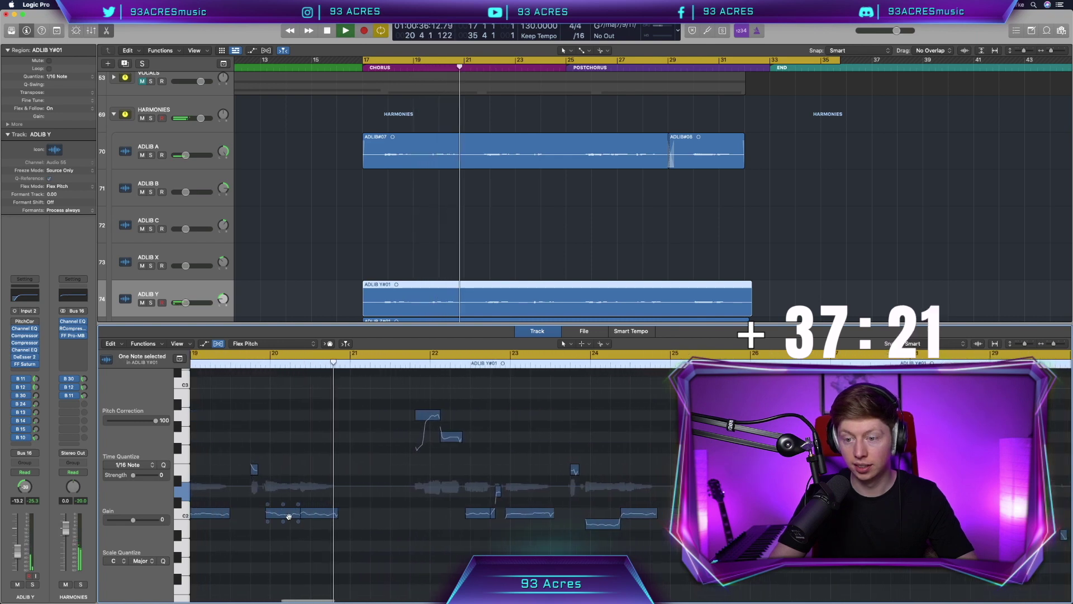
drag(307, 513, 275, 508)
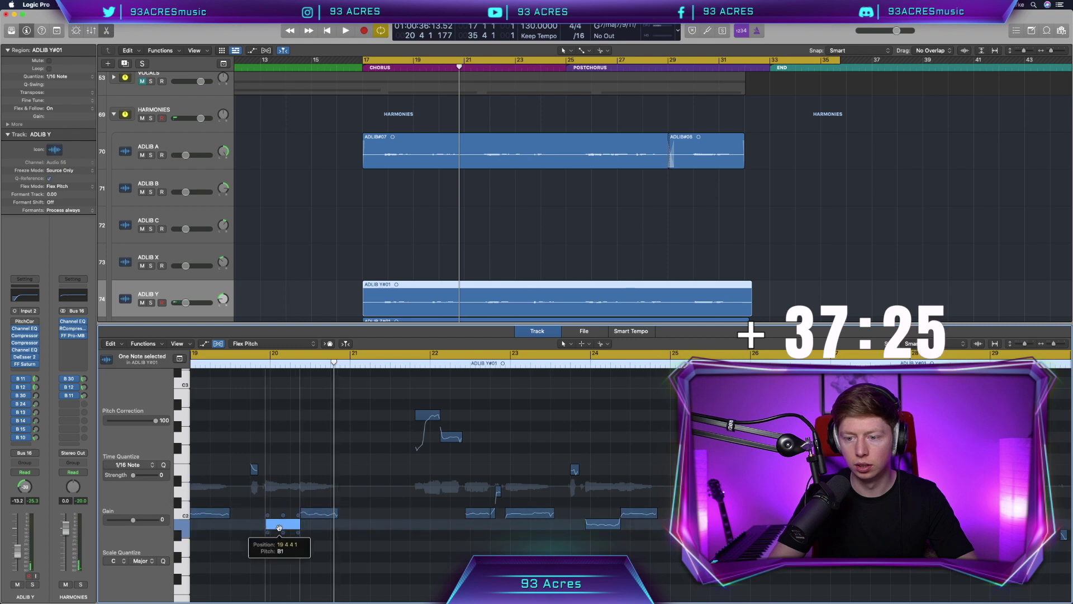
key(space)
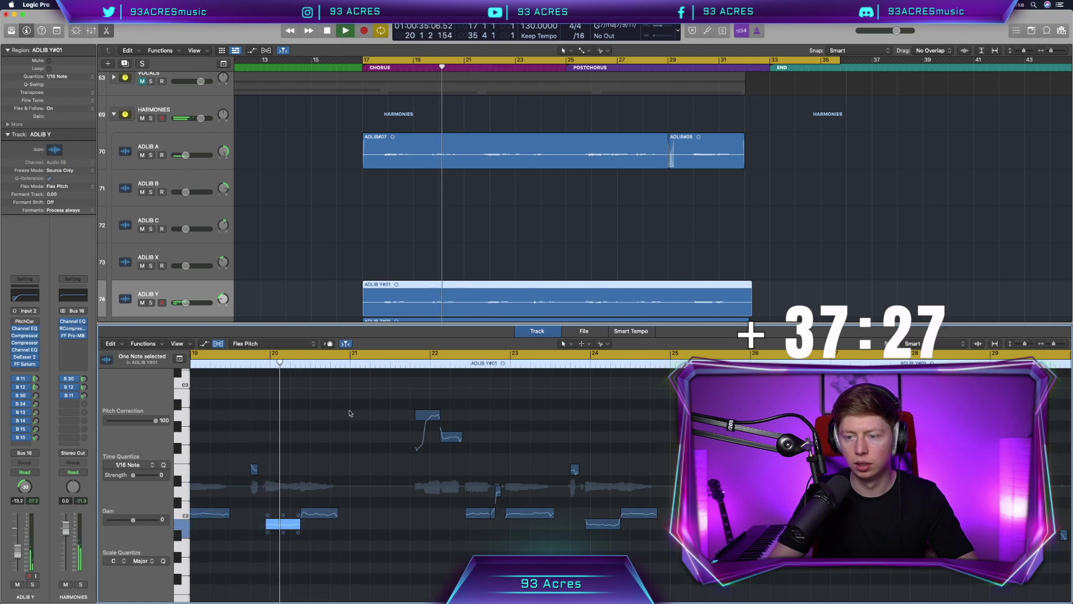
Split the held note at bar 28 of the ADLIB Y take, lower its first part to B1 and play the section
drag(360, 423, 361, 424)
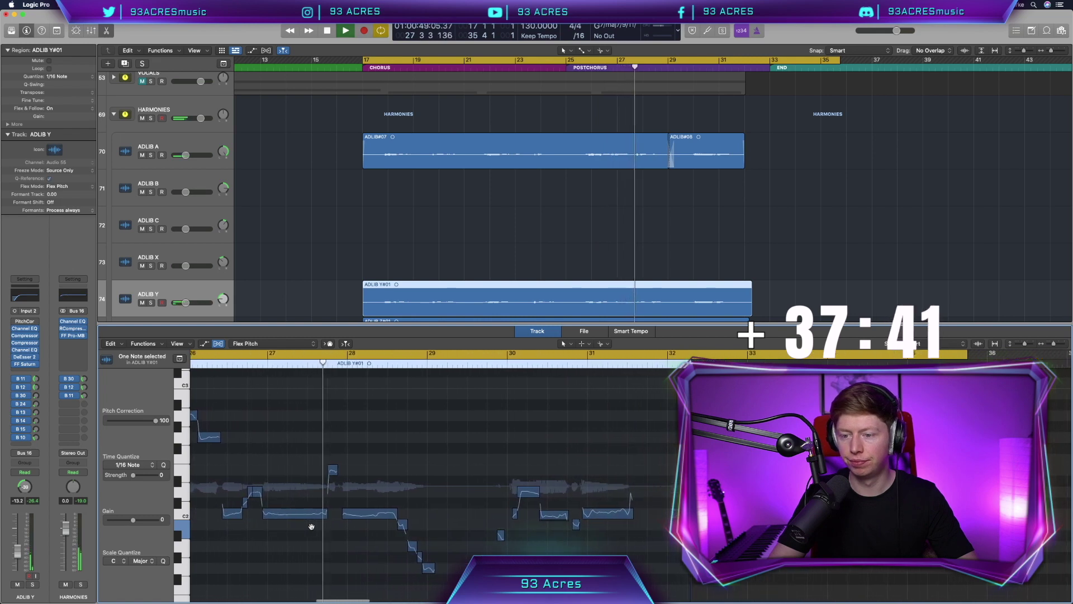
key(space)
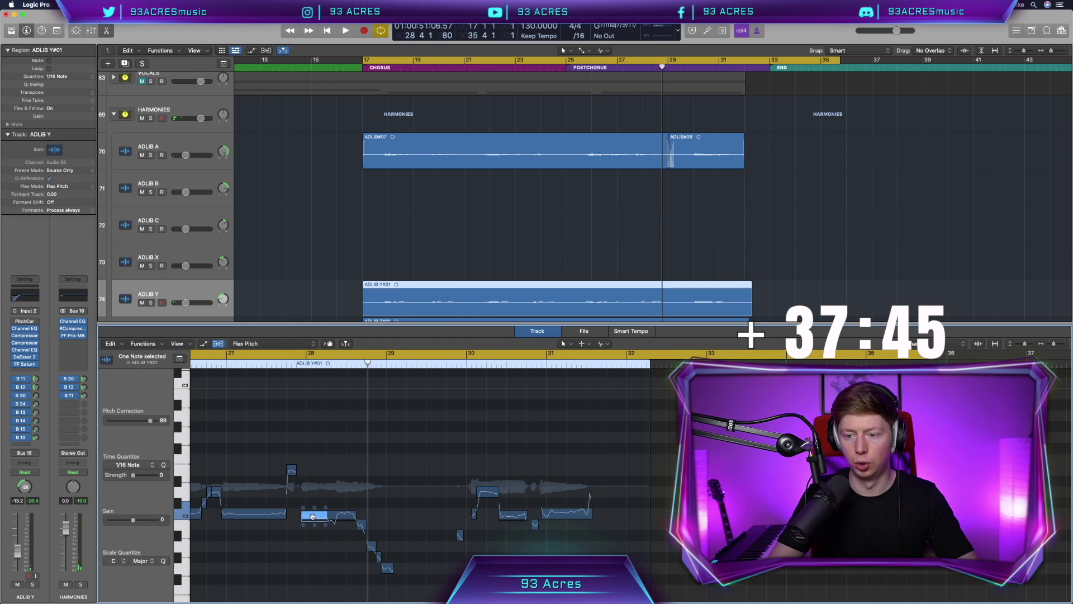
drag(313, 515, 314, 521)
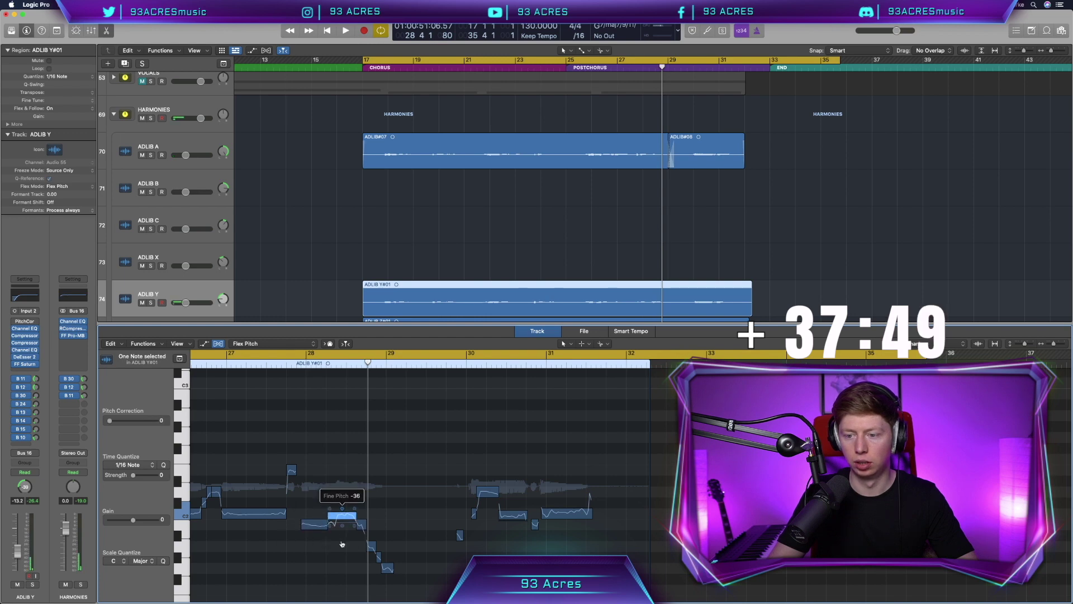
click(296, 490)
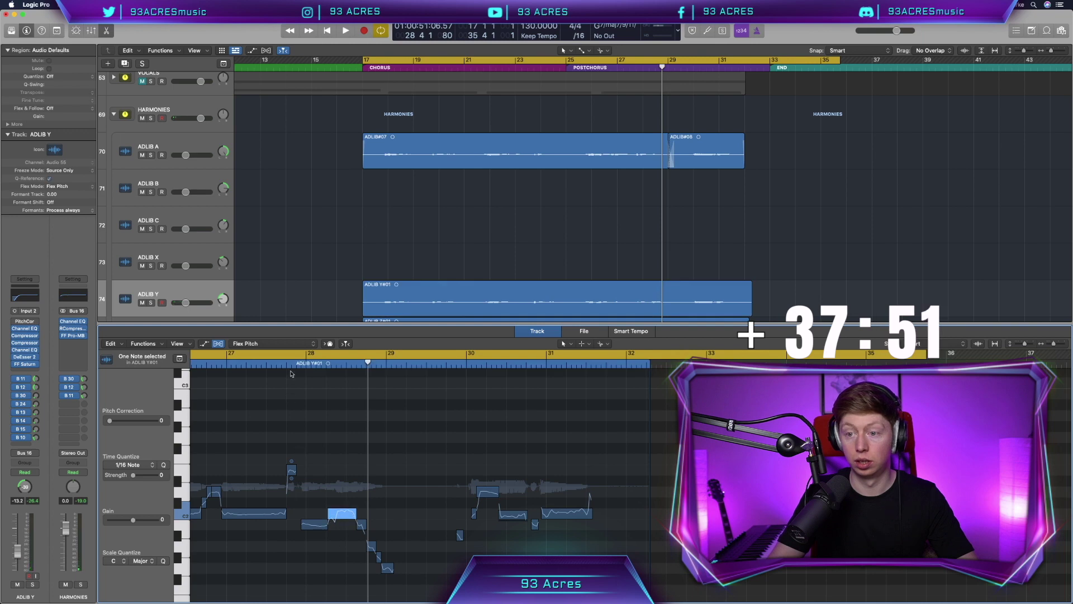
key(space)
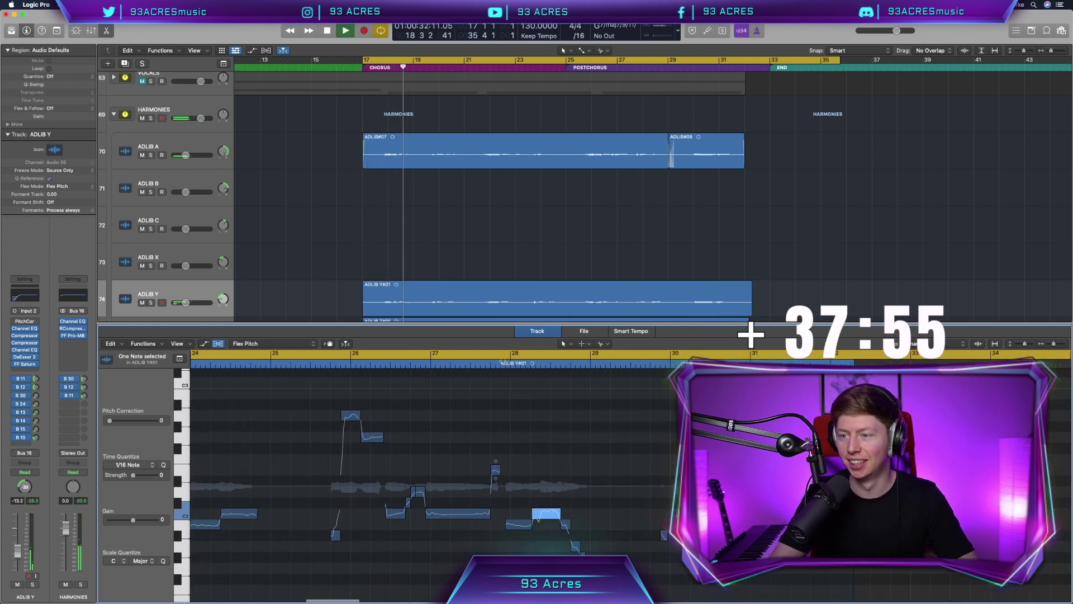
Compare the short high note just before bar 28 across the ADLIB A, Y and Z takes and lower it one semitone in ADLIB Z
click(495, 471)
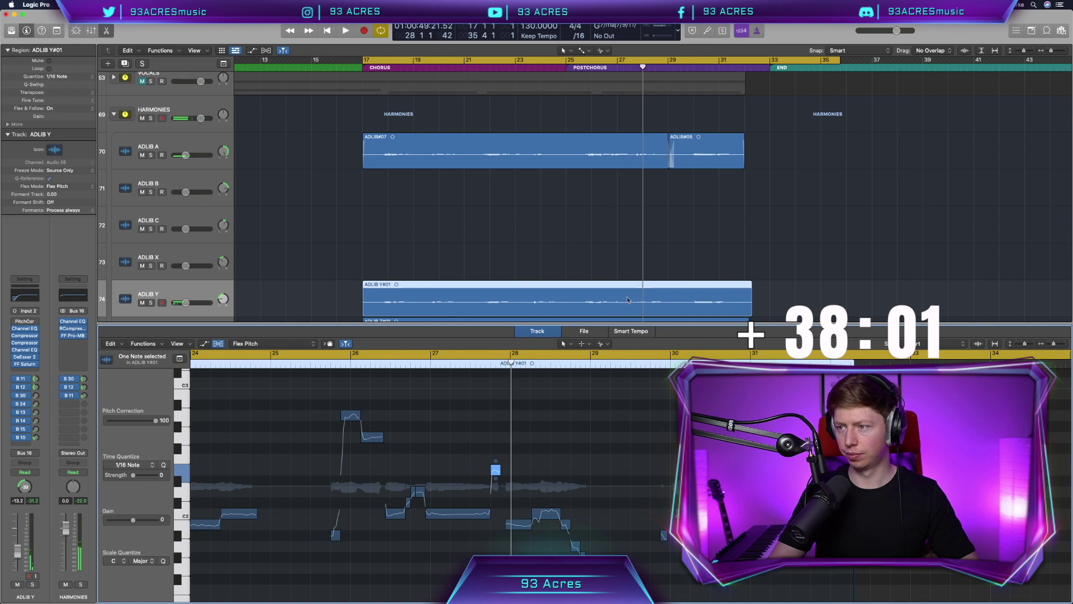
scroll(629, 207, down, 1)
scroll(629, 207, down, 2)
click(635, 261)
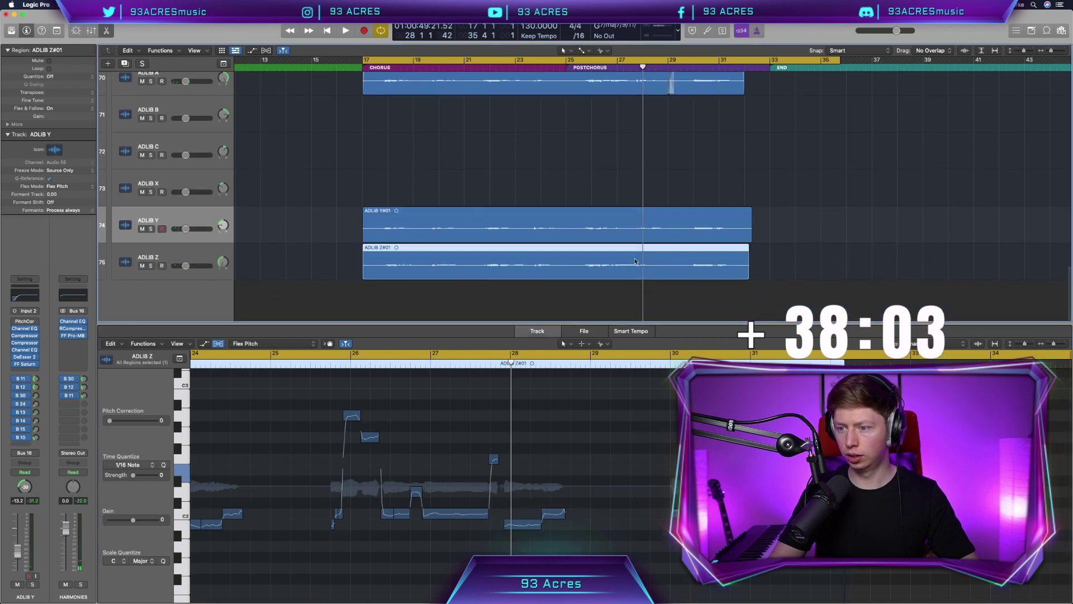
click(622, 91)
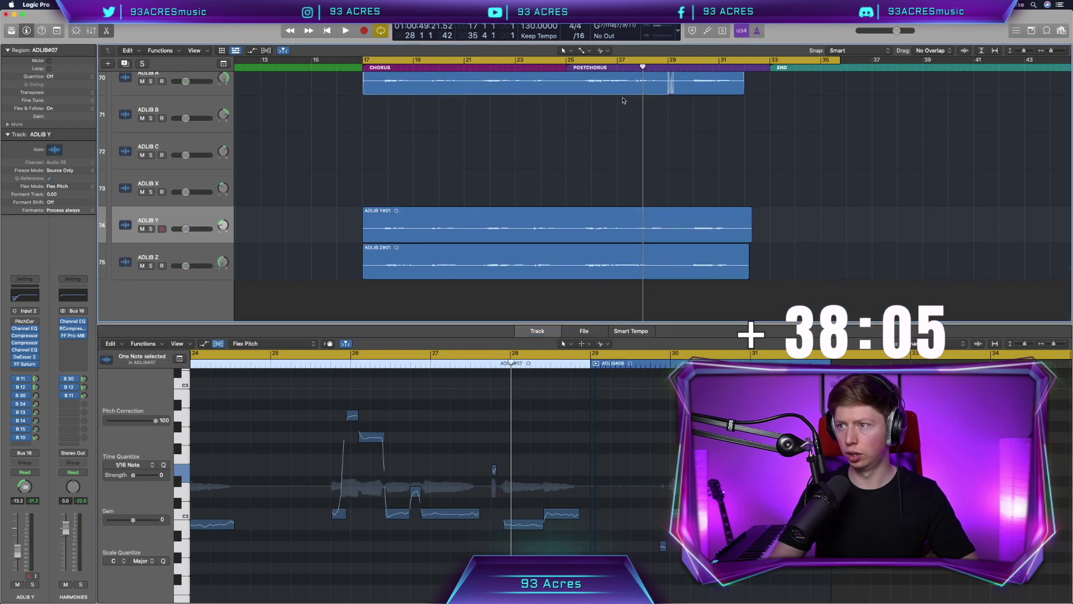
click(622, 227)
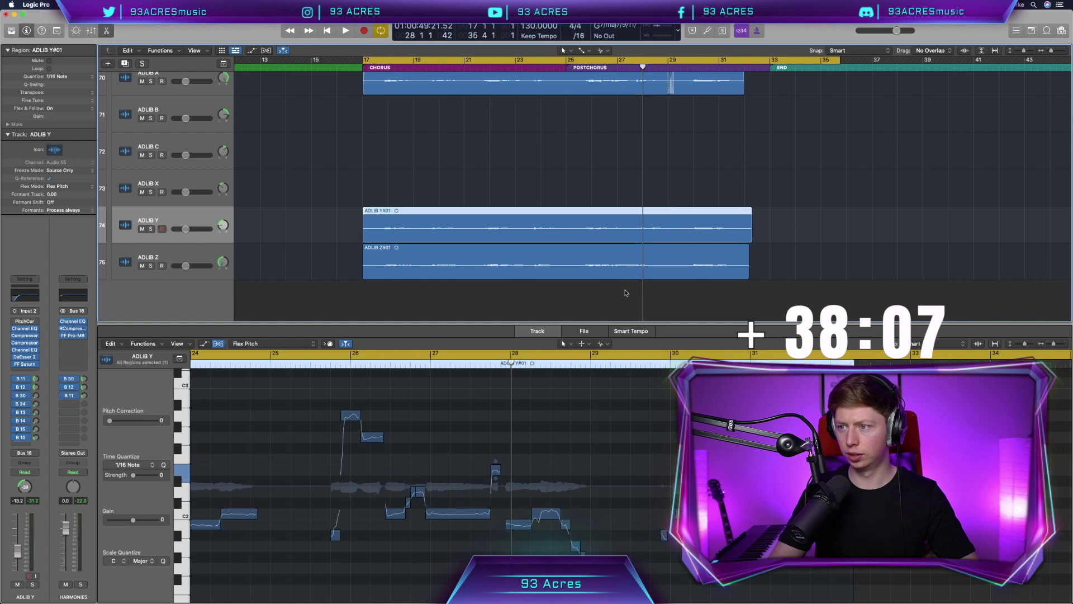
click(628, 270)
drag(494, 462, 494, 470)
key(space)
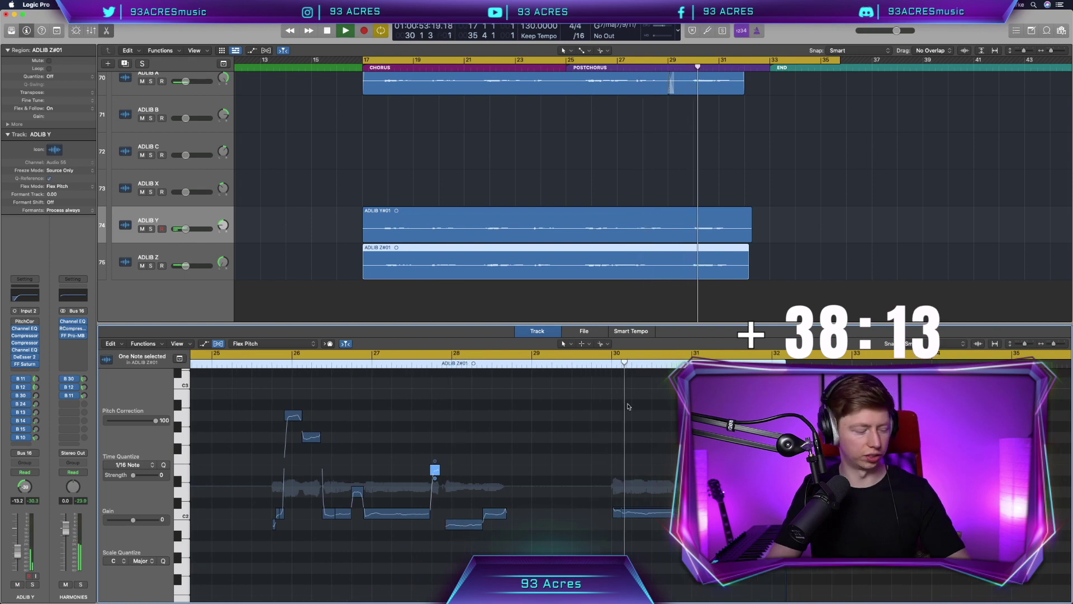
key(space)
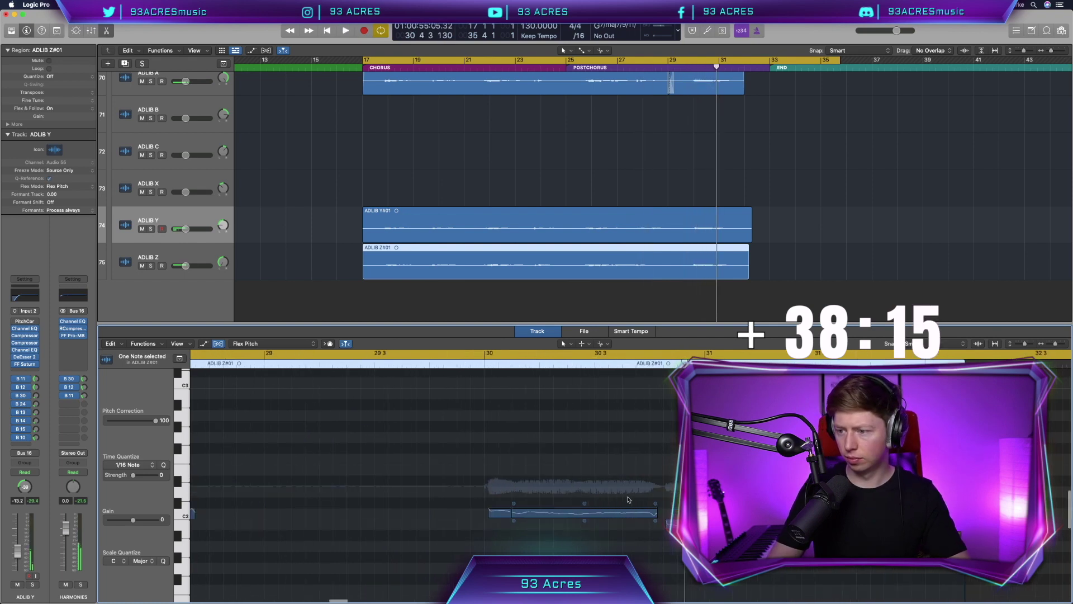
Split the held note at bar 30 of the ADLIB Z take and try its first part at D2 and B1, returning it to C2
click(558, 512)
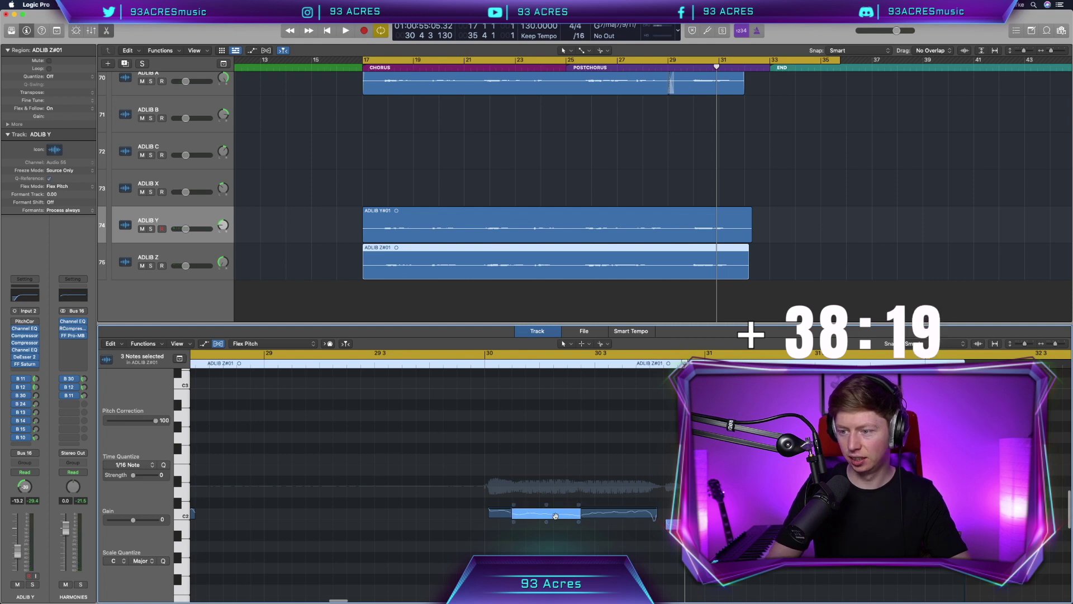
drag(545, 514, 542, 490)
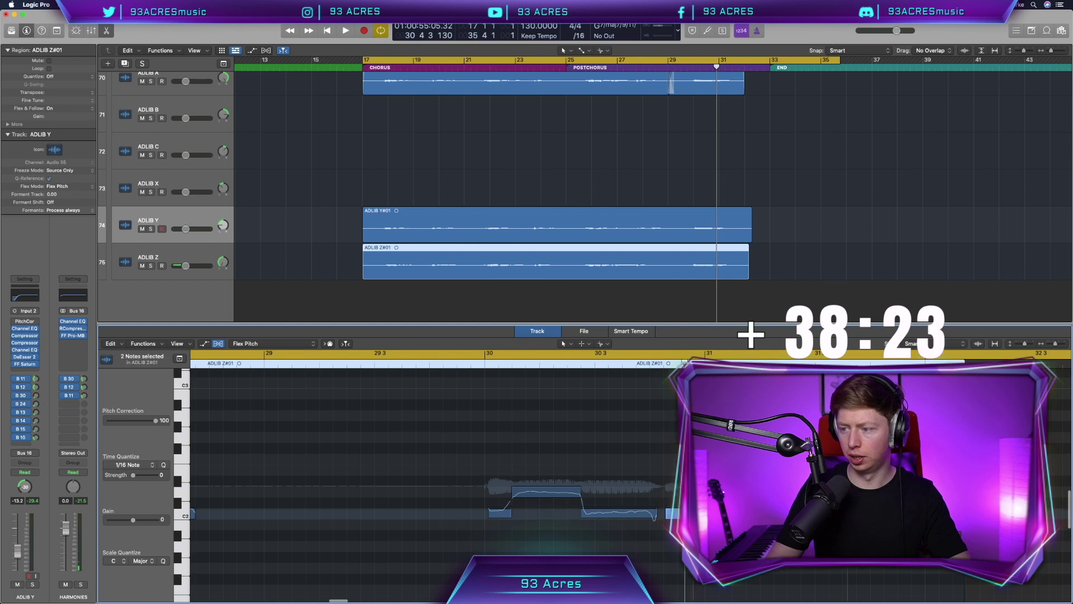
drag(556, 506, 557, 538)
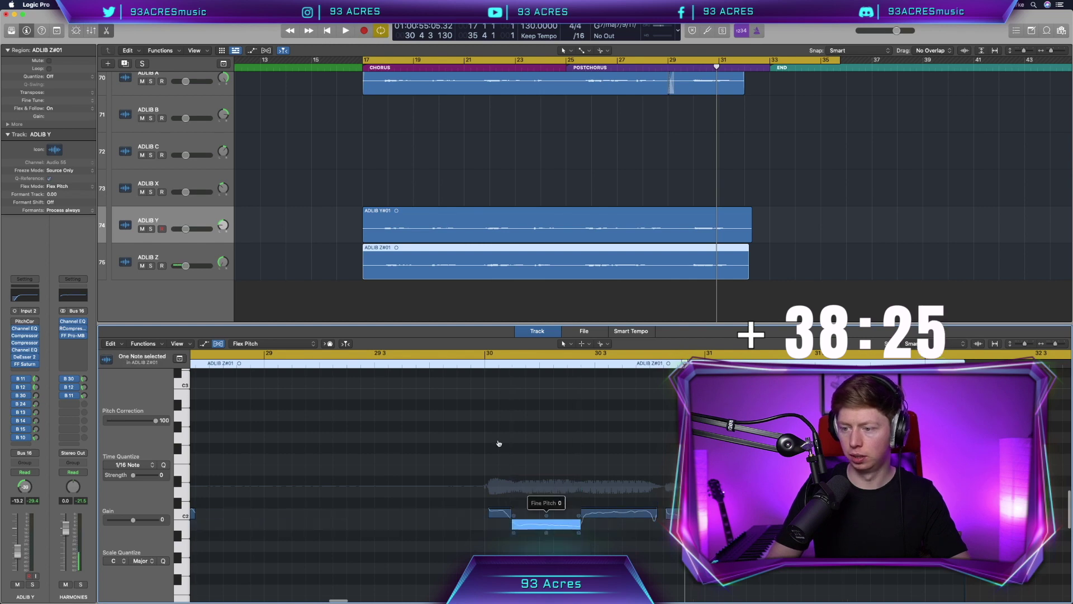
double_click(459, 359)
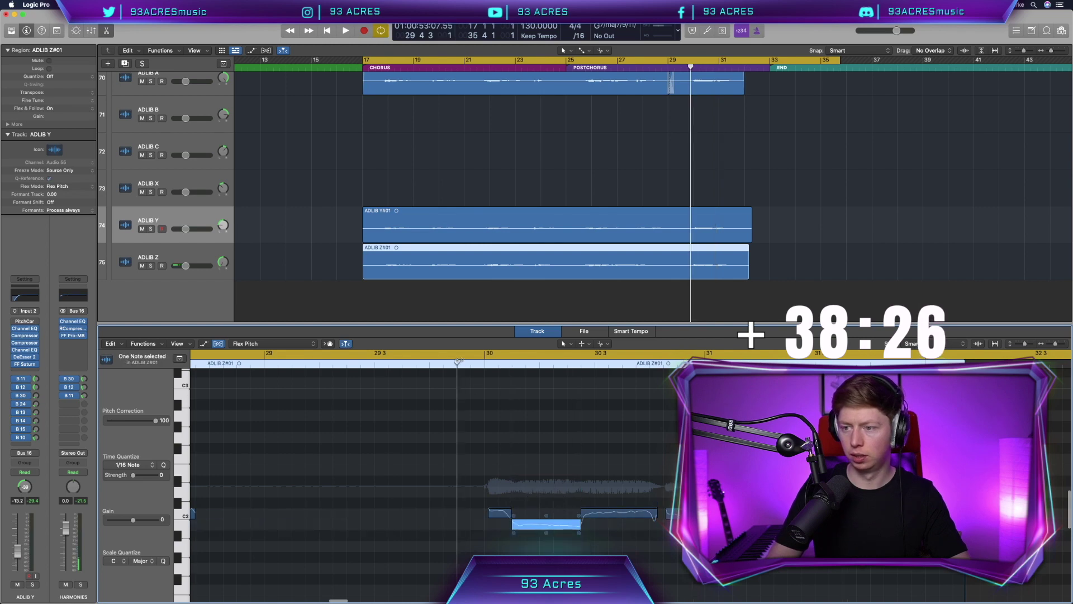
click(507, 516)
click(559, 524)
key(space)
drag(558, 514, 557, 504)
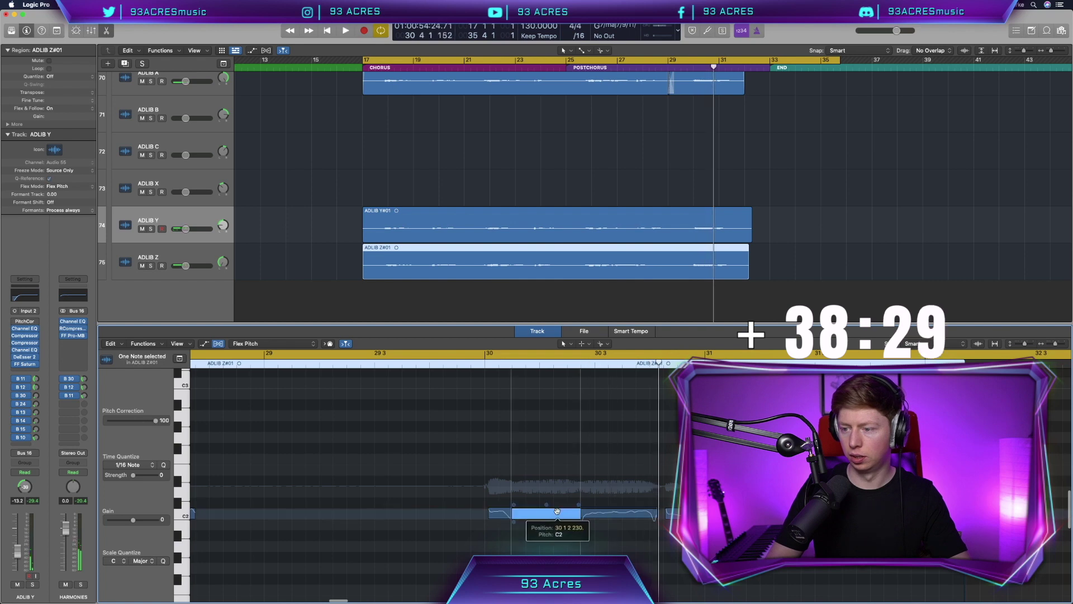
Try the second part of the bar 30 note in the ADLIB Z take at D2, play it, and return it to C2
click(625, 512)
drag(626, 512, 625, 492)
click(483, 361)
key(space)
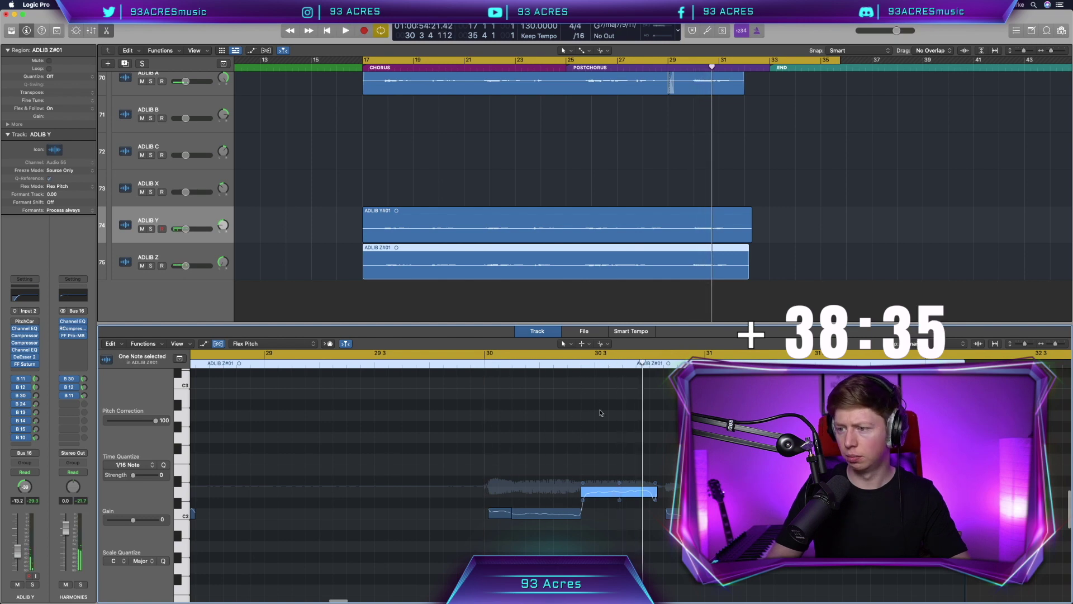
drag(673, 512, 674, 524)
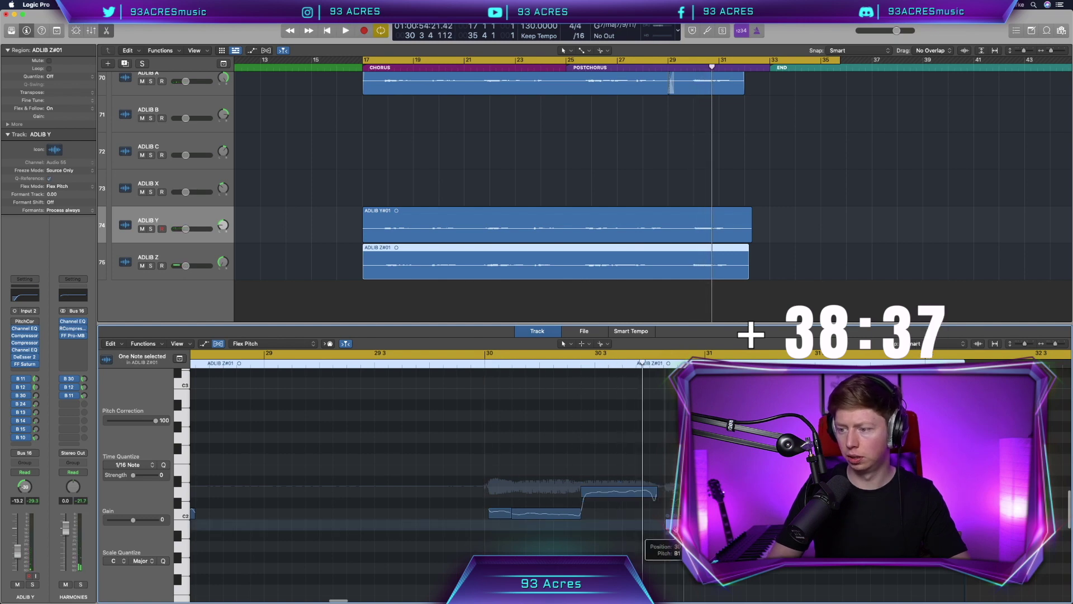
drag(629, 492, 628, 513)
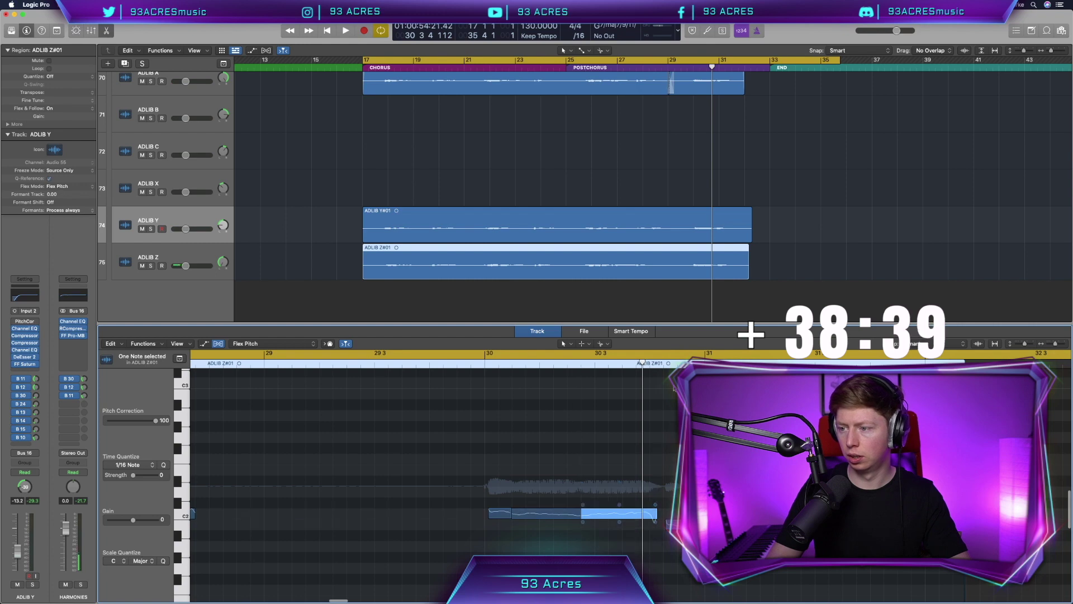
Lower the raised bar 30 note in the ADLIB Y take to C2 and show the ADLIB A take for comparison
click(702, 227)
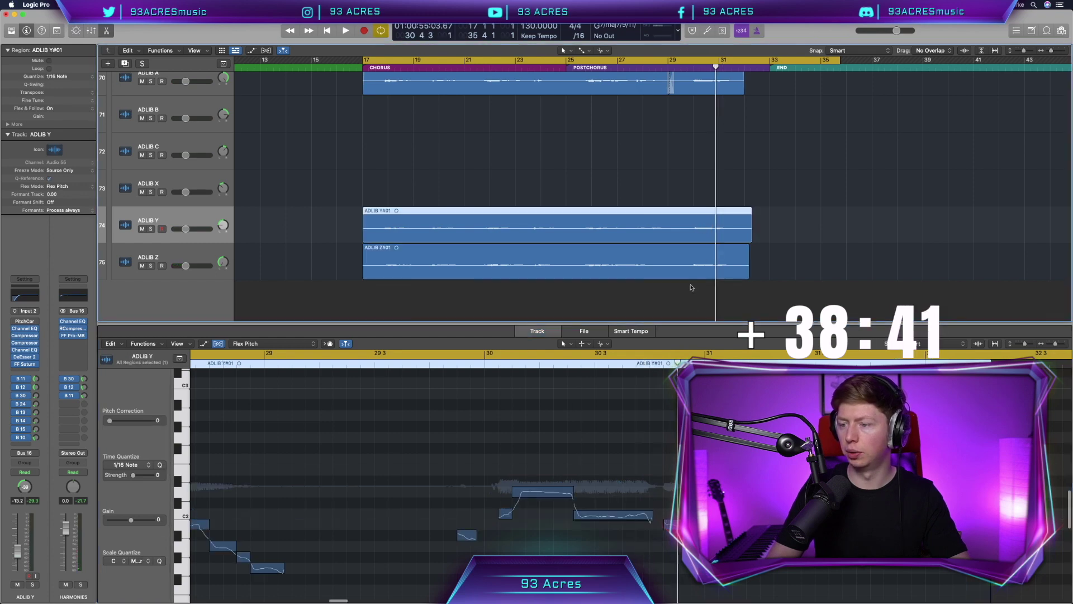
drag(544, 496, 544, 517)
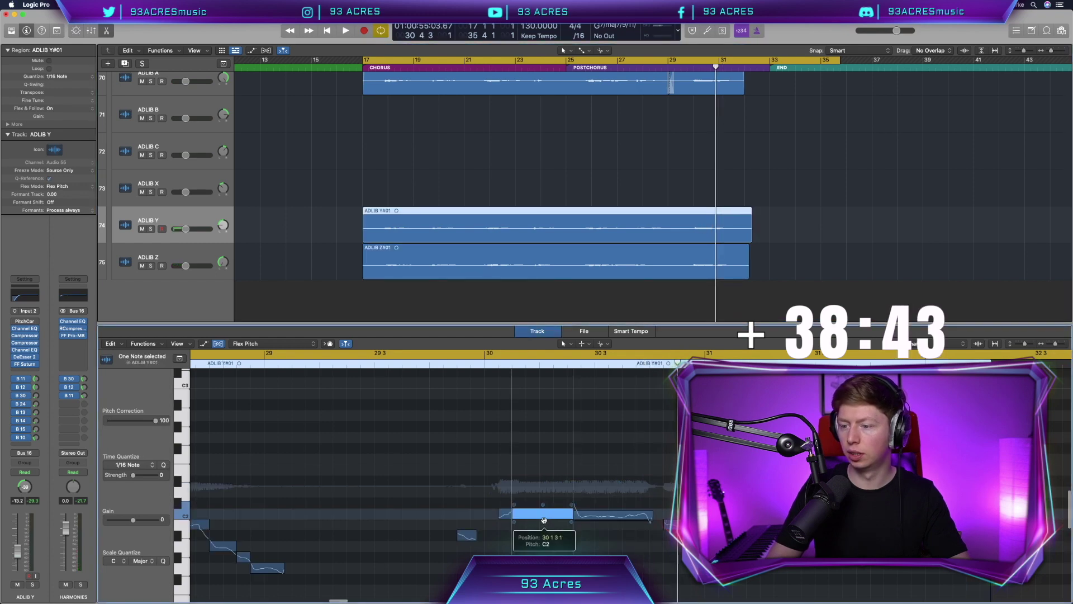
click(698, 92)
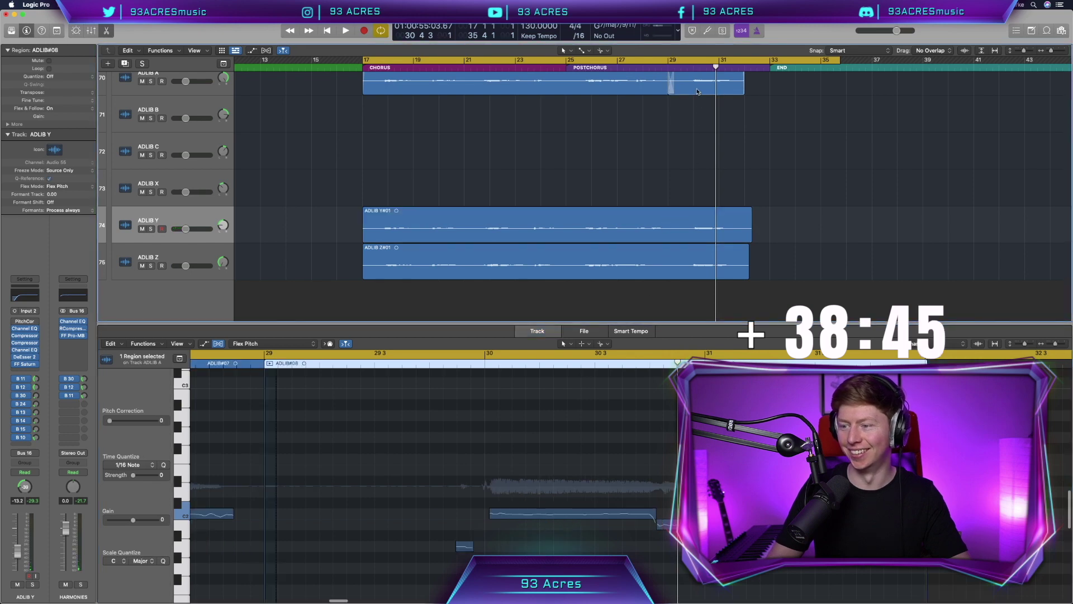
Play the harmony takes from around bar 29 and show the held bar 30 note in ADLIB Z for comparison
double_click(675, 66)
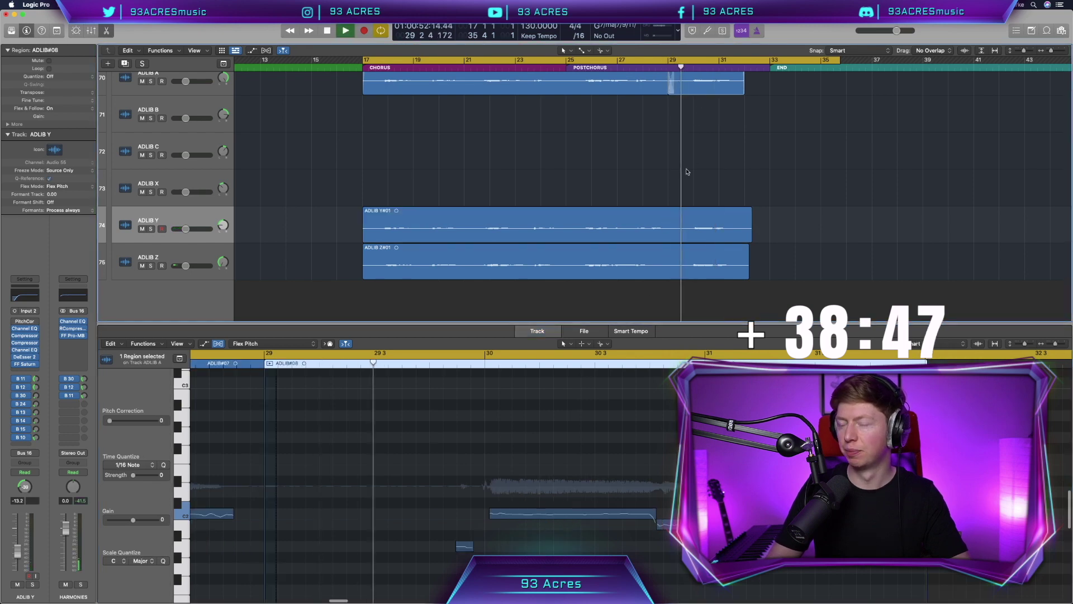
scroll(688, 171, left, 2)
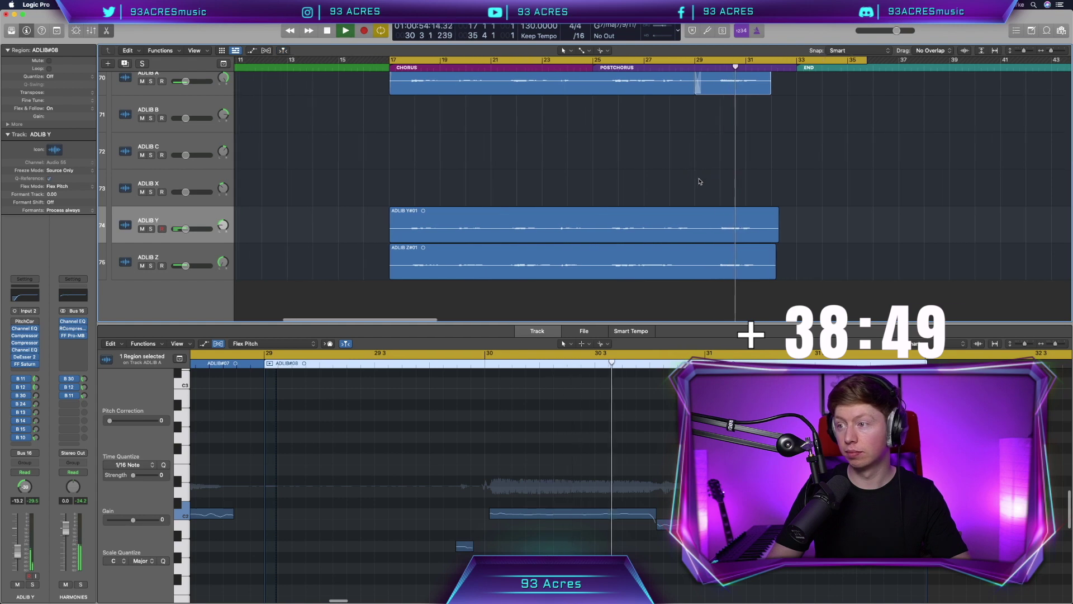
click(582, 263)
key(space)
scroll(712, 145, up, 1)
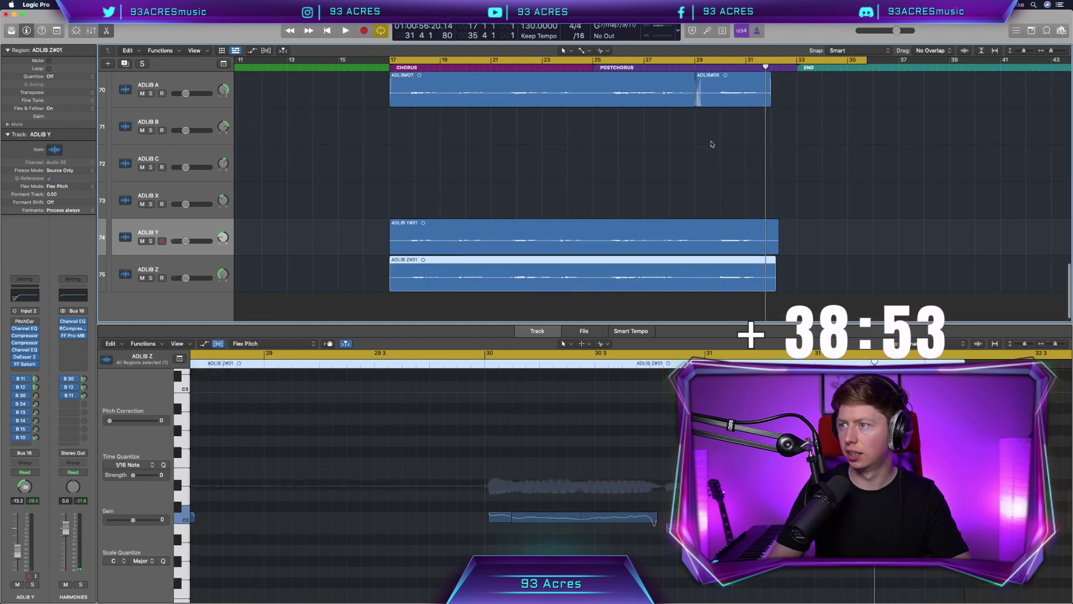
Select the held bar 30 notes in the ADLIB A take, play the passage again and close the editor
click(738, 98)
drag(534, 491, 672, 518)
drag(606, 524, 573, 506)
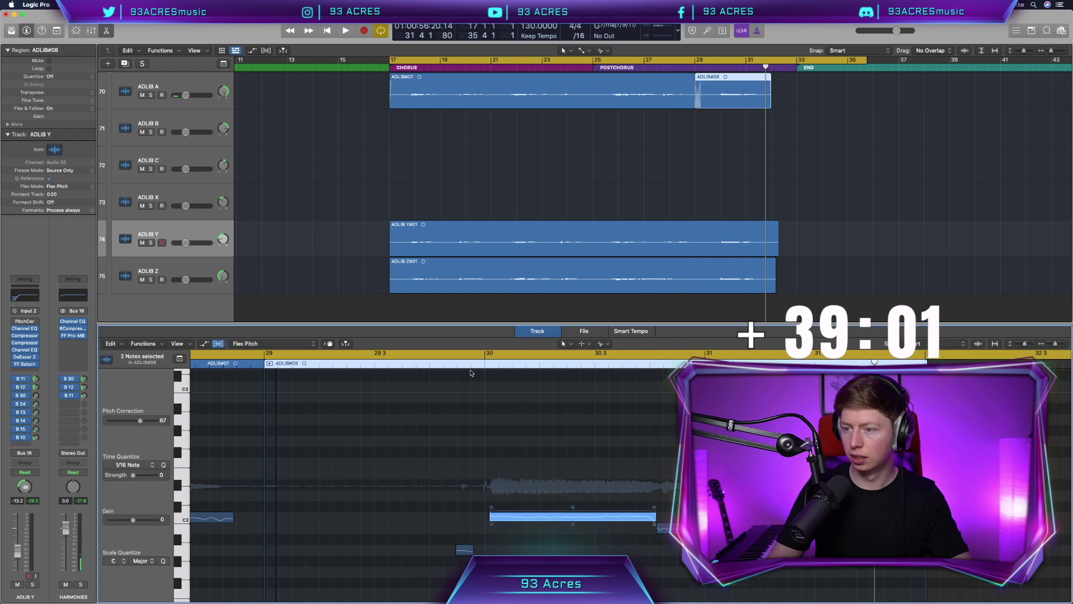
key(shift+space)
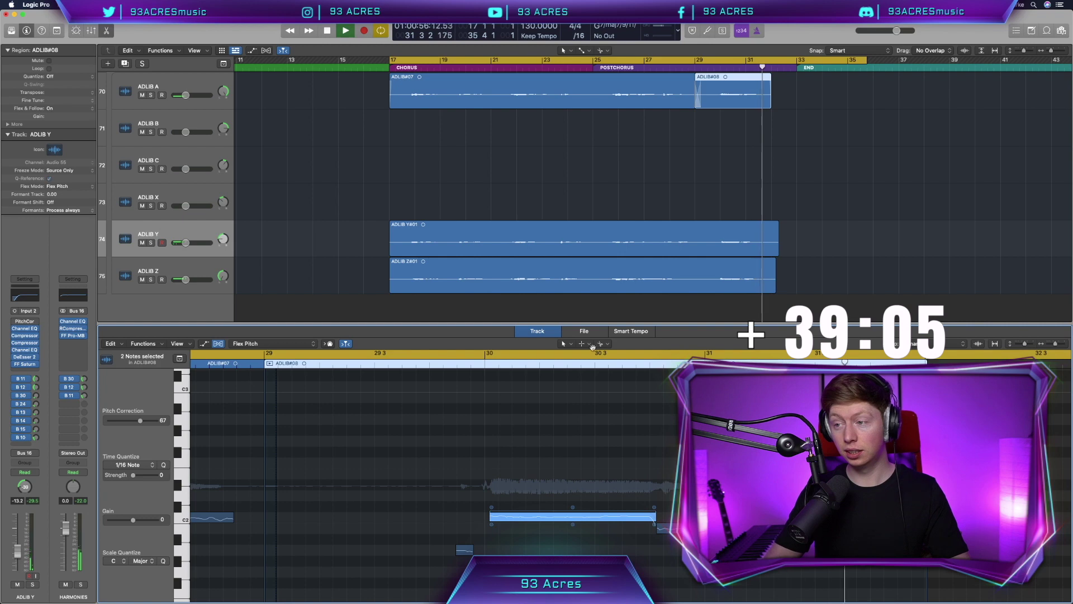
key(e)
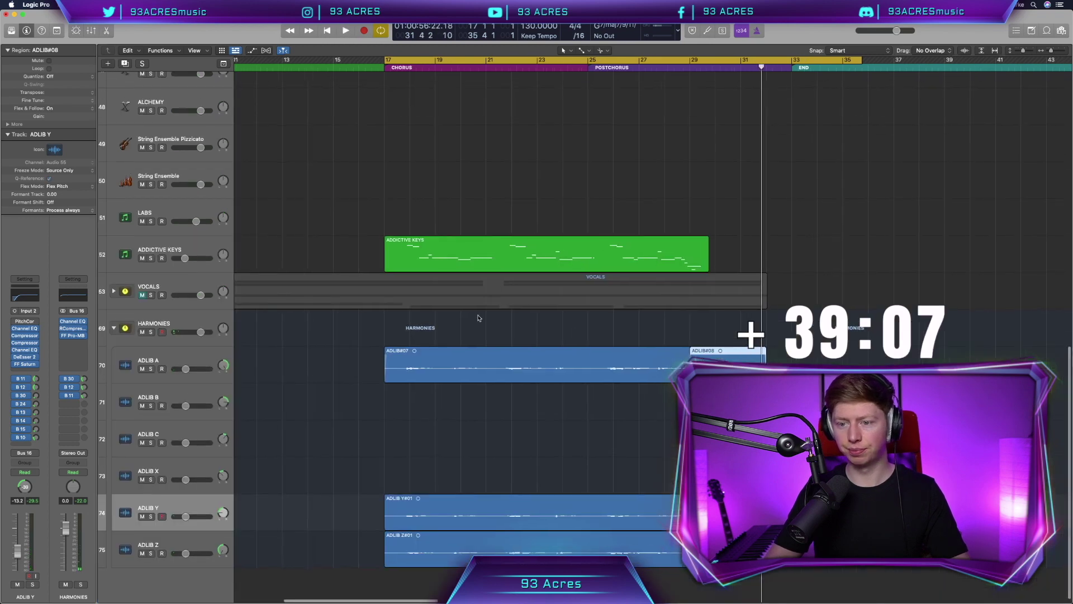
Record a harmony take on the ADLIB B track across the chorus and postchorus, stopping just after bar 32
click(193, 388)
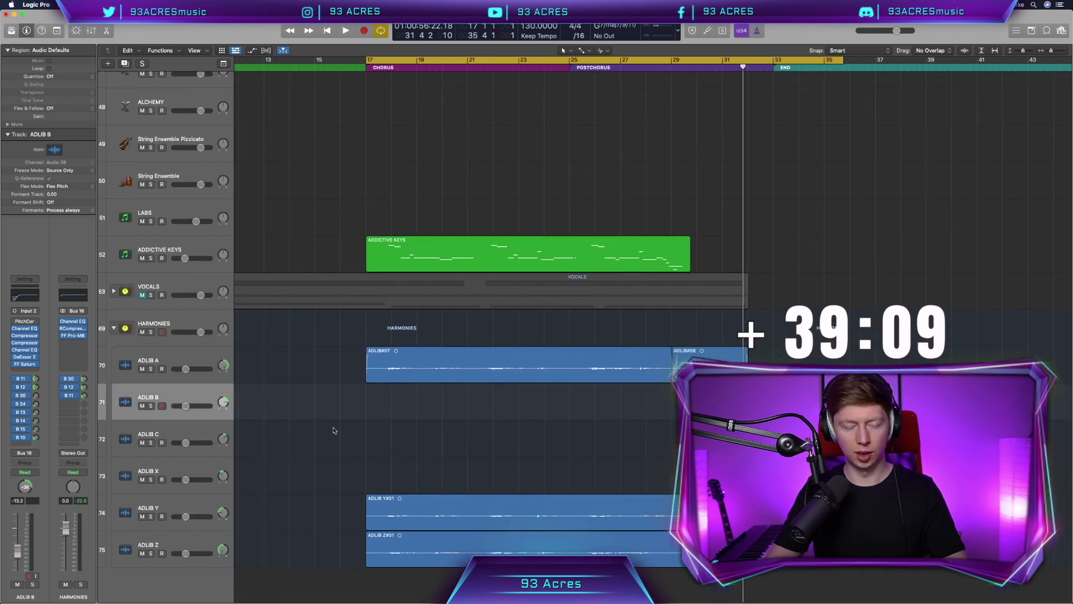
key(space)
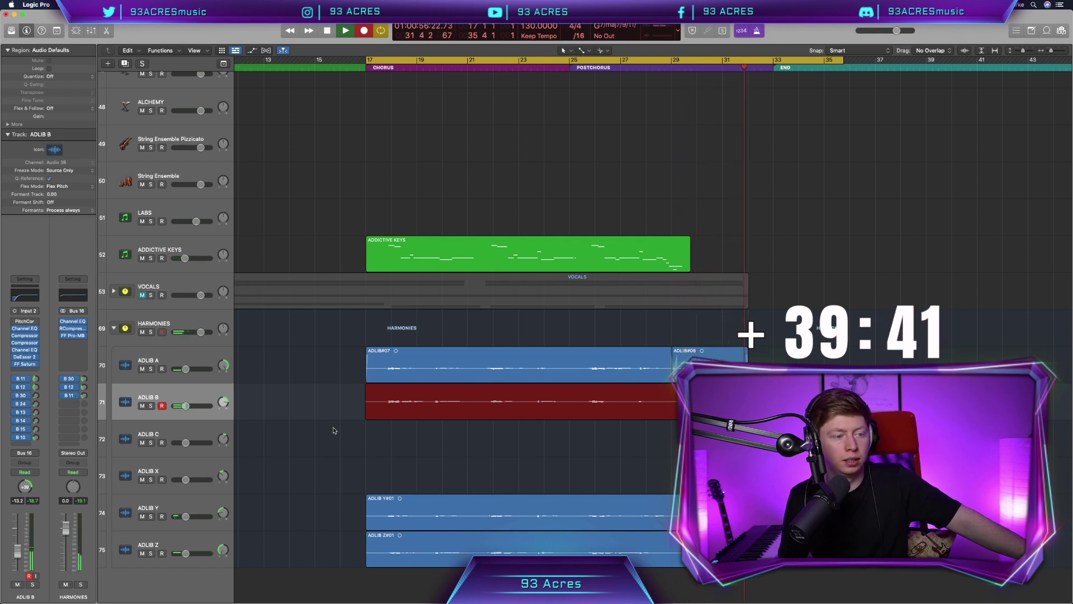
key(shift+r)
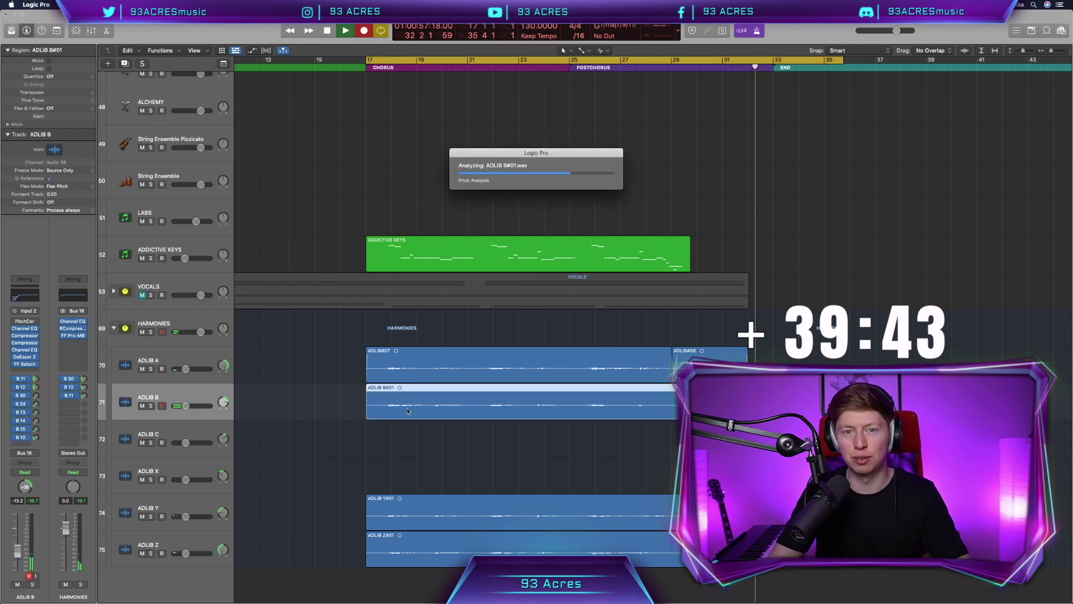
key(space)
Show the ADLIB B take in Flex Pitch and set all its notes to 100 pitch correction with 1/16 Note time quantize
double_click(407, 411)
click(301, 343)
click(302, 344)
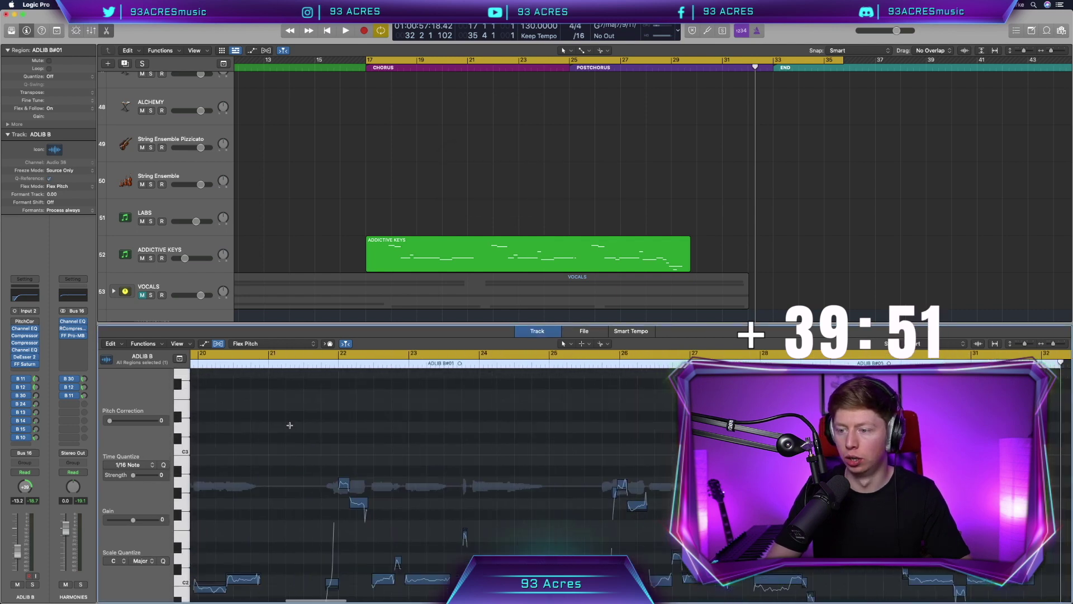
scroll(289, 425, down, 1)
key(z)
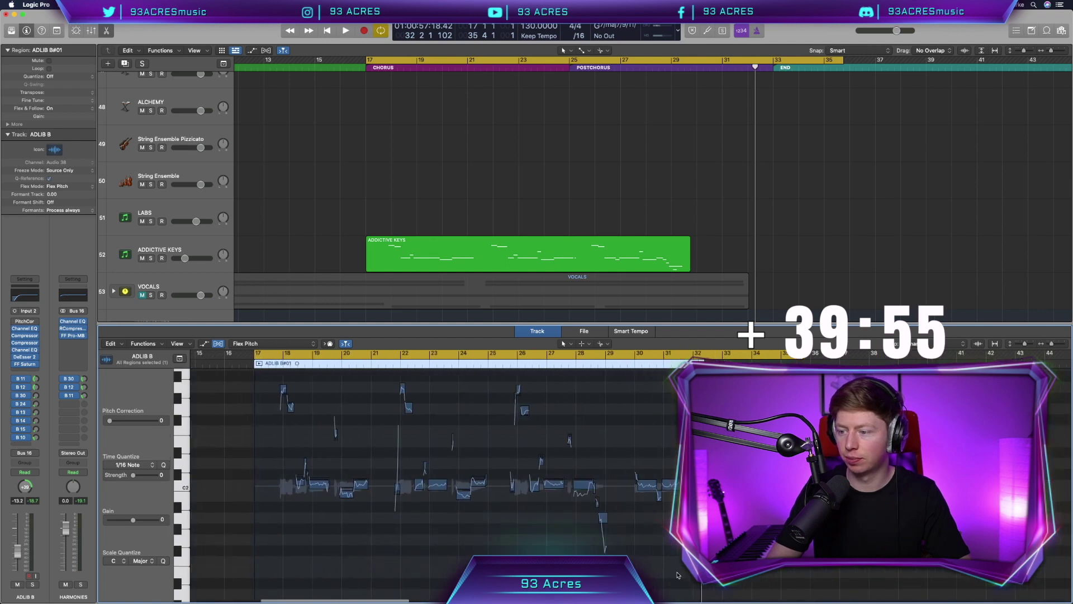
key(super+a)
double_click(317, 484)
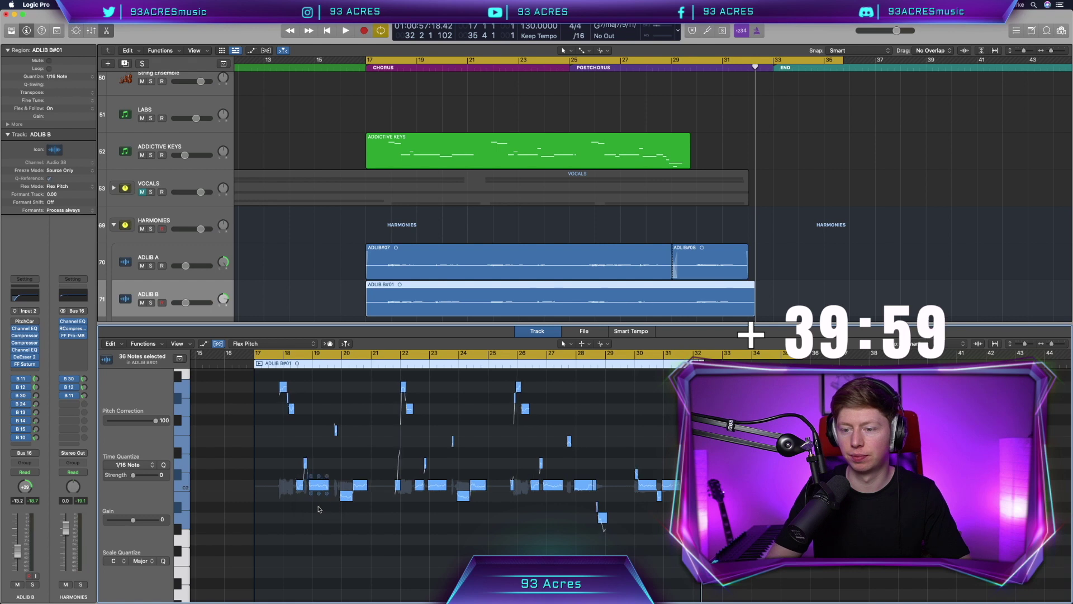
Solo the HARMONIES stack during playback and lower the short high note before bar 20 in the ADLIB B take to E2
key(space)
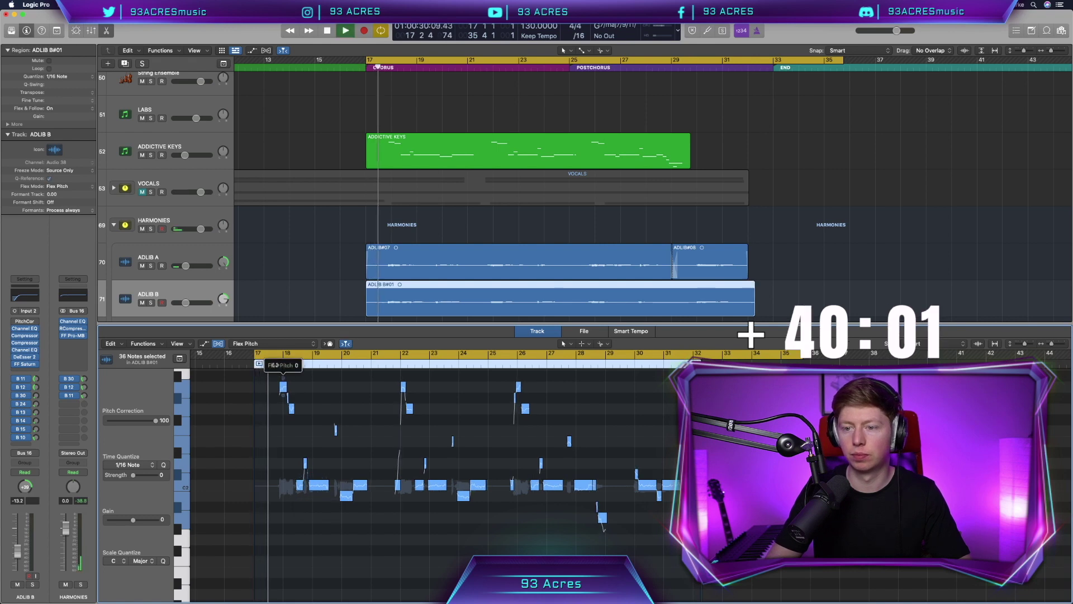
scroll(384, 412, right, 1)
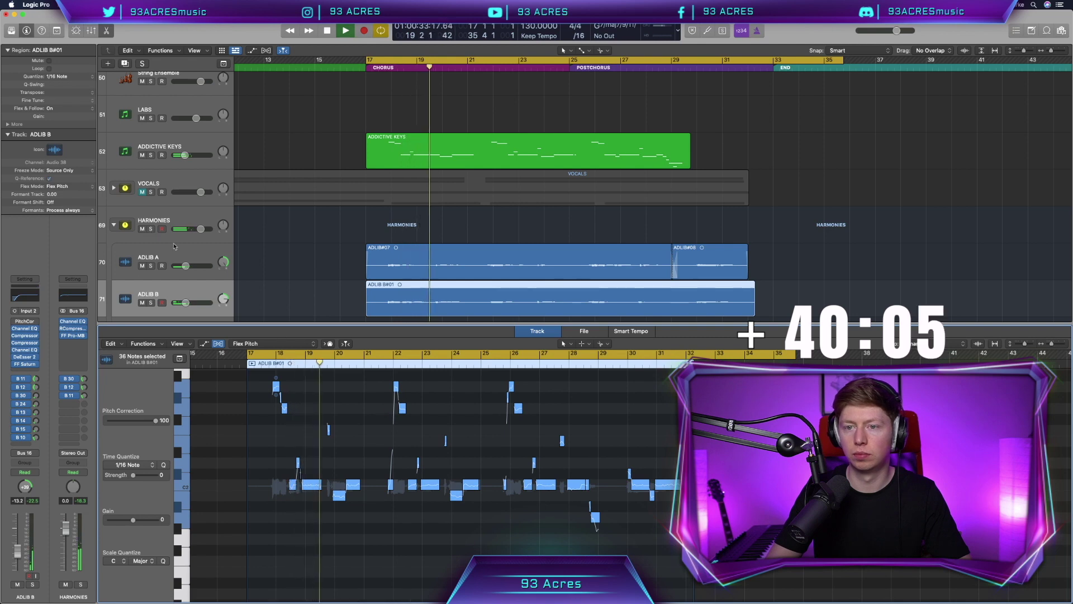
click(150, 229)
scroll(368, 445, up, 3)
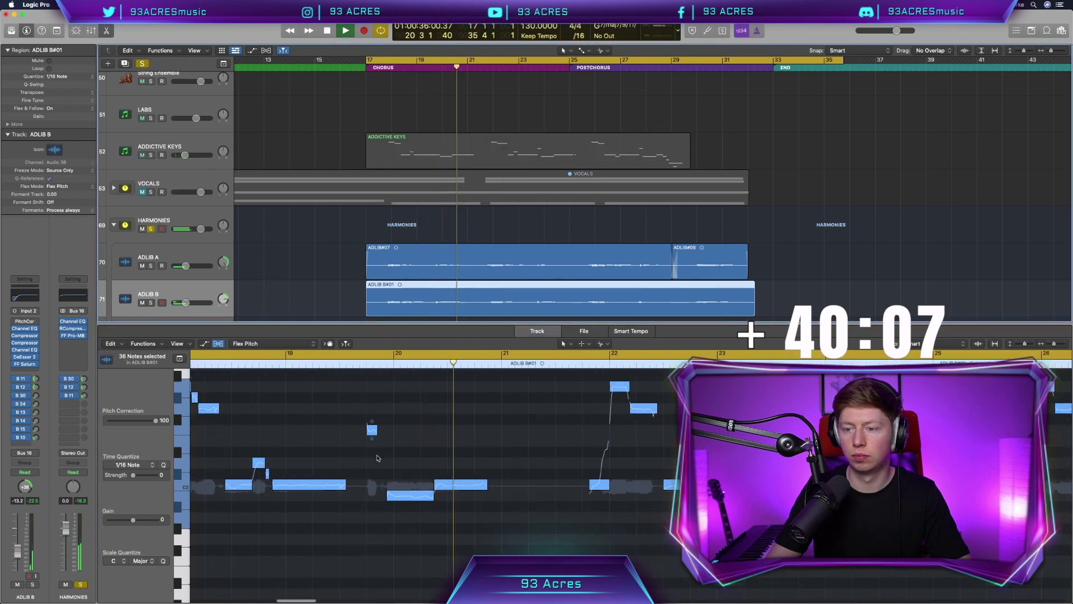
click(368, 442)
drag(371, 430, 372, 463)
click(389, 493)
drag(388, 493, 389, 489)
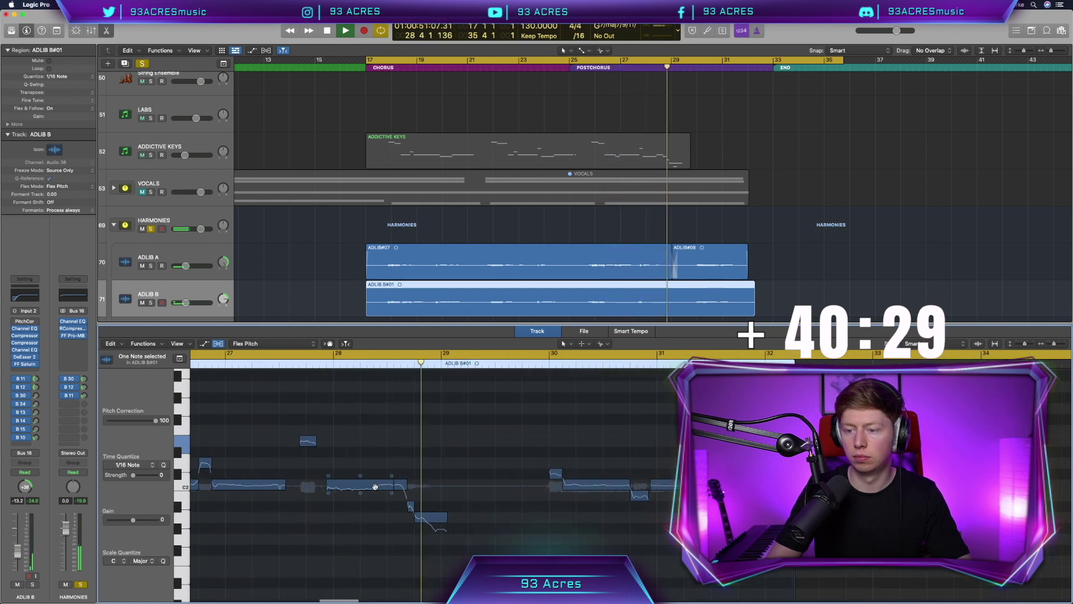
Lower the first part of the held note at bar 28 in ADLIB B to B1 and the short note at bar 30 to C2
drag(356, 488, 356, 499)
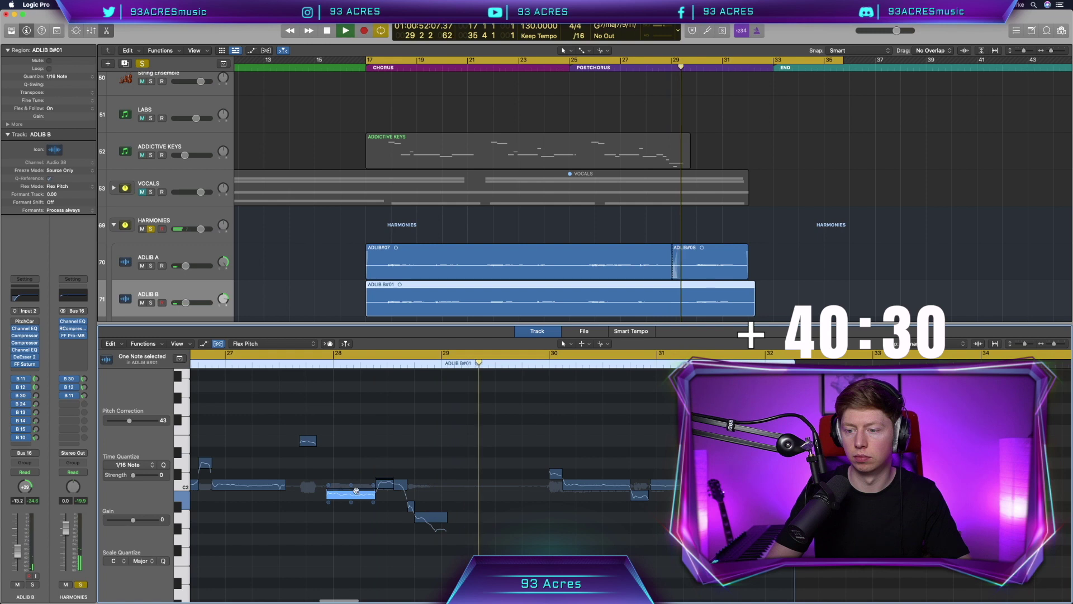
click(384, 484)
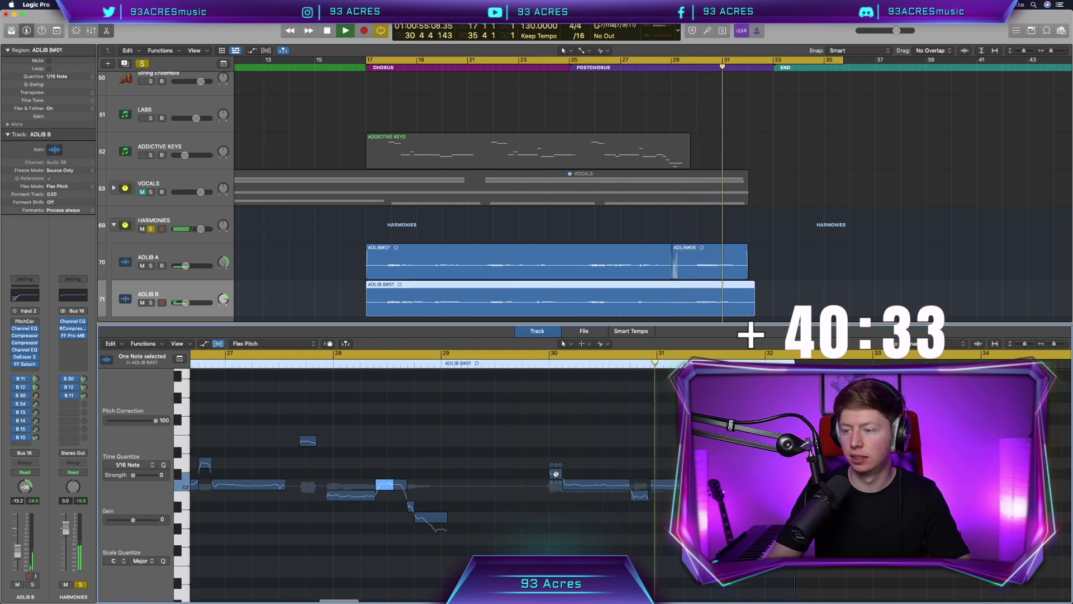
drag(556, 474, 556, 484)
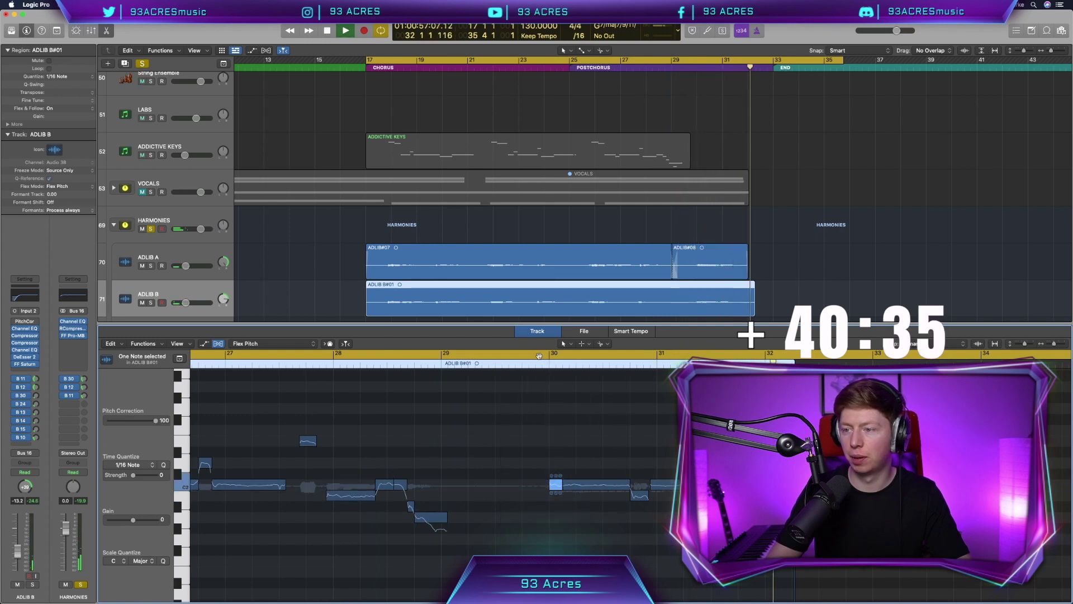
Close the pitch editor and select the empty ADLIB C track for recording
key(e)
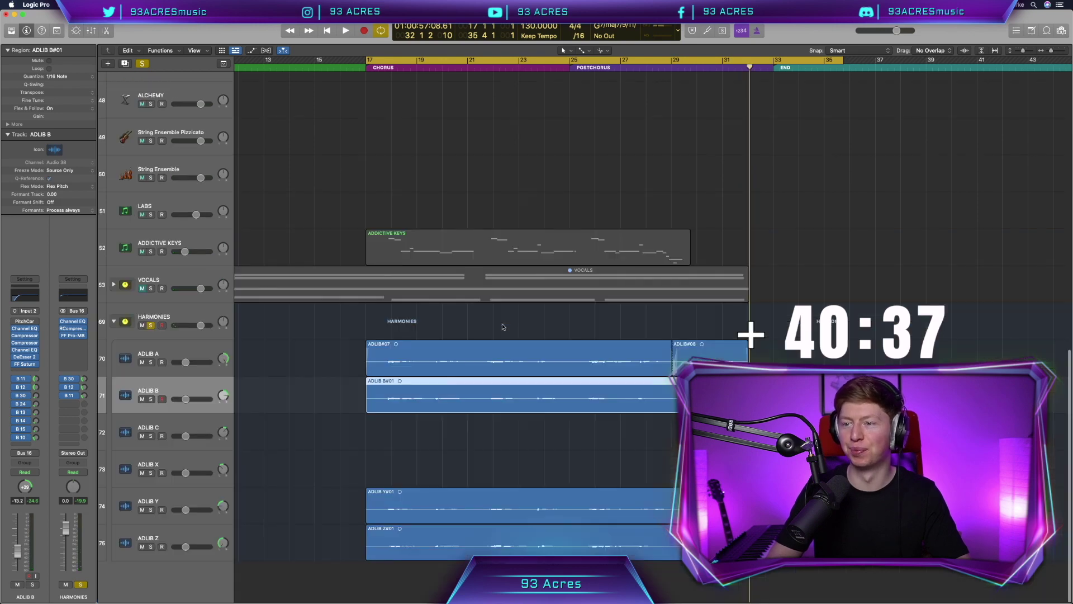
click(203, 421)
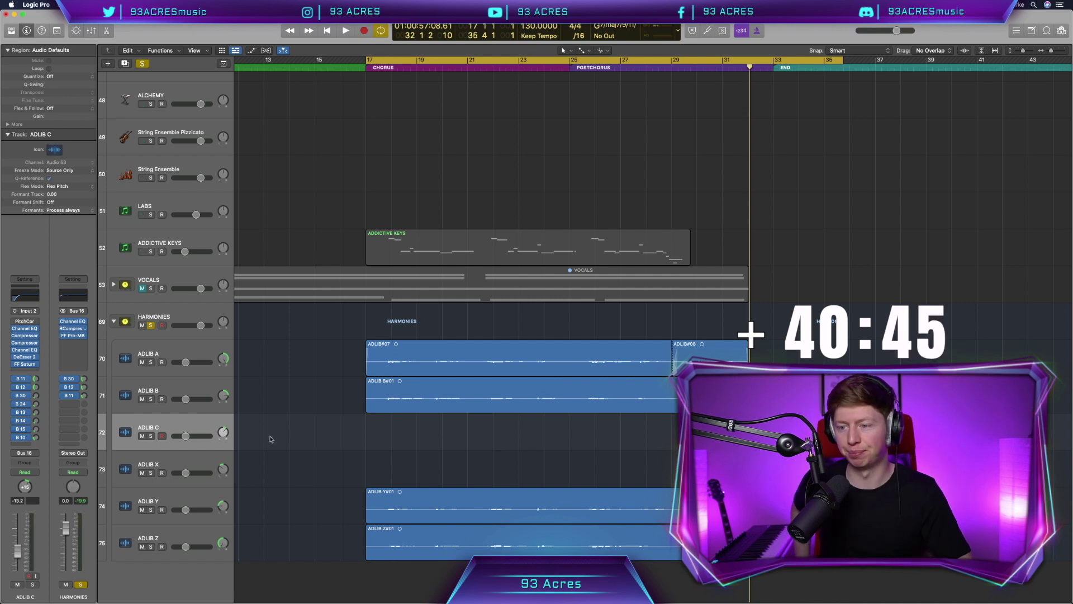
key(r)
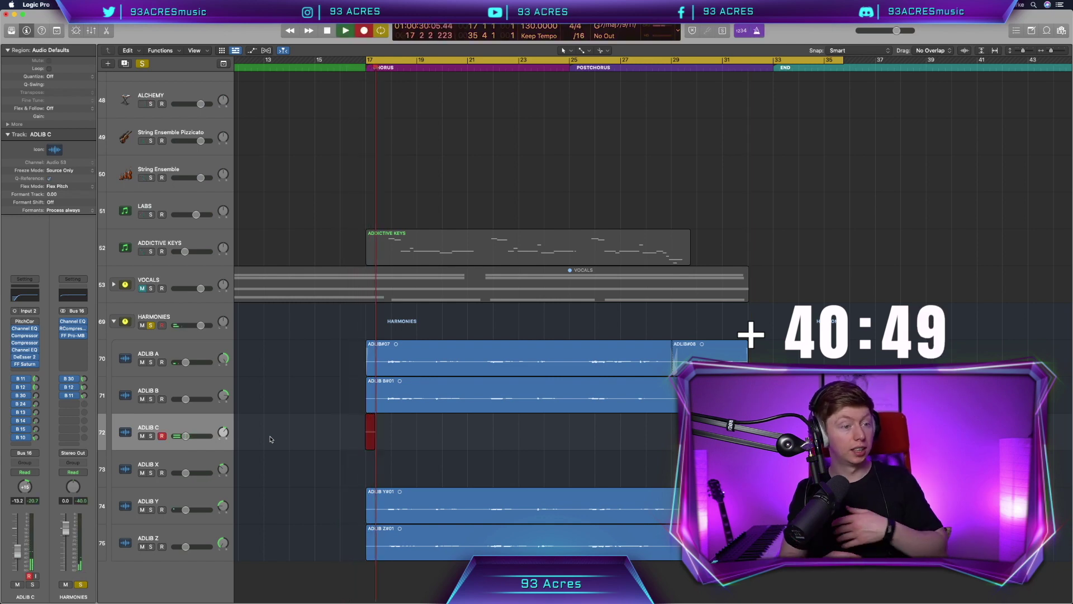
key(space)
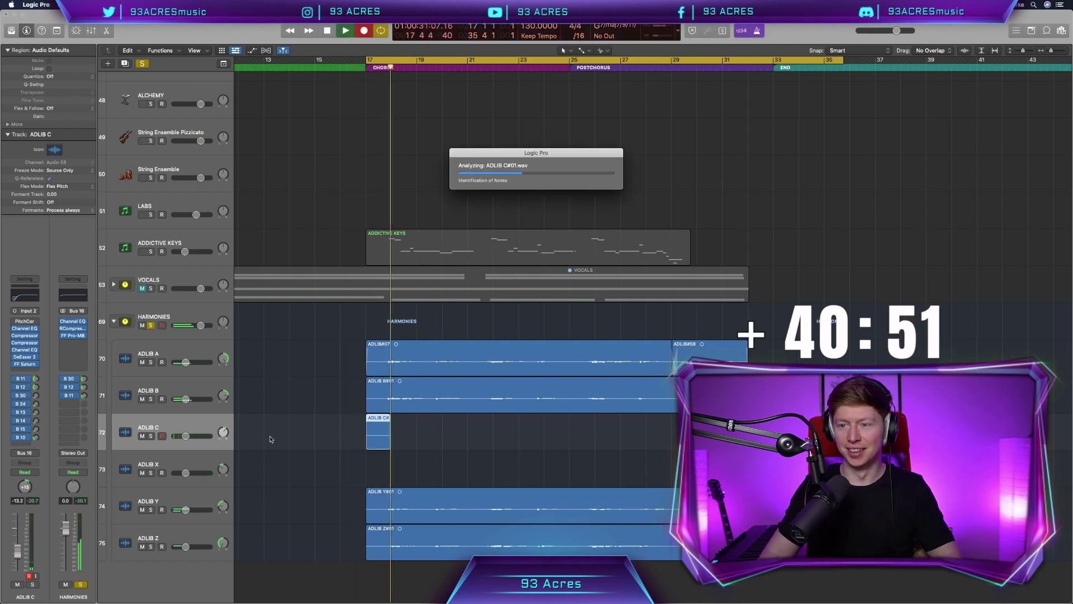
click(257, 227)
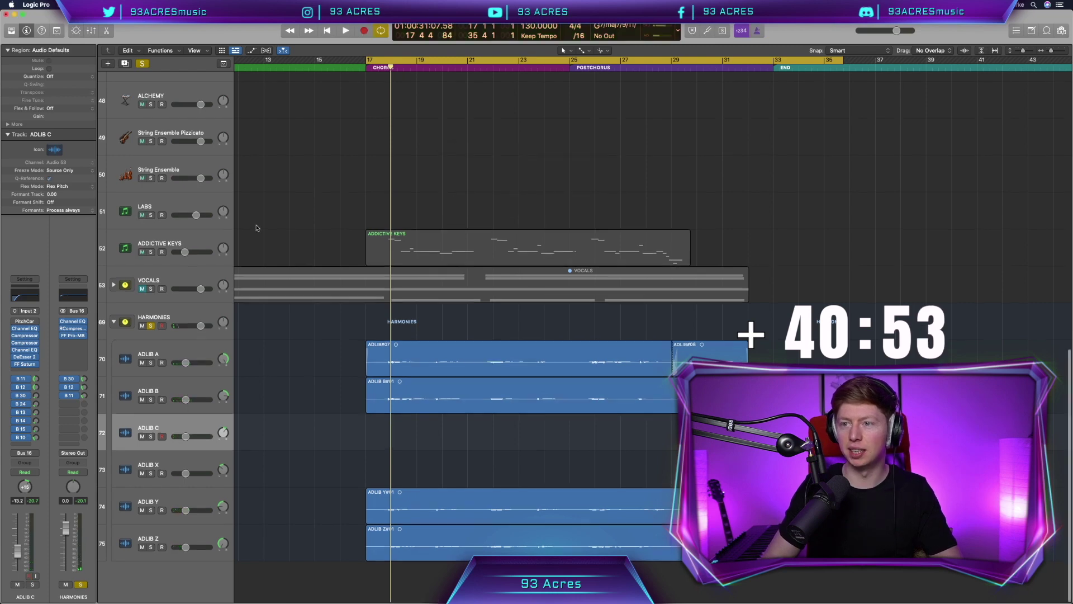
Solo the Classic Electric Piano chorus track alongside the harmonies and record a full chorus and postchorus take on ADLIB C
scroll(256, 228, up, 3)
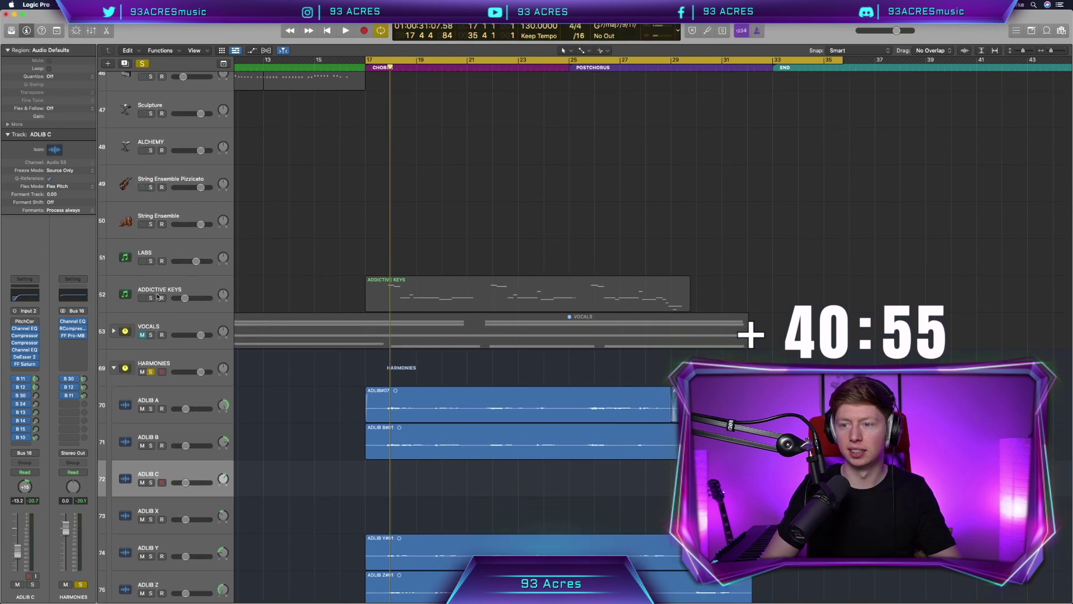
scroll(252, 273, up, 10)
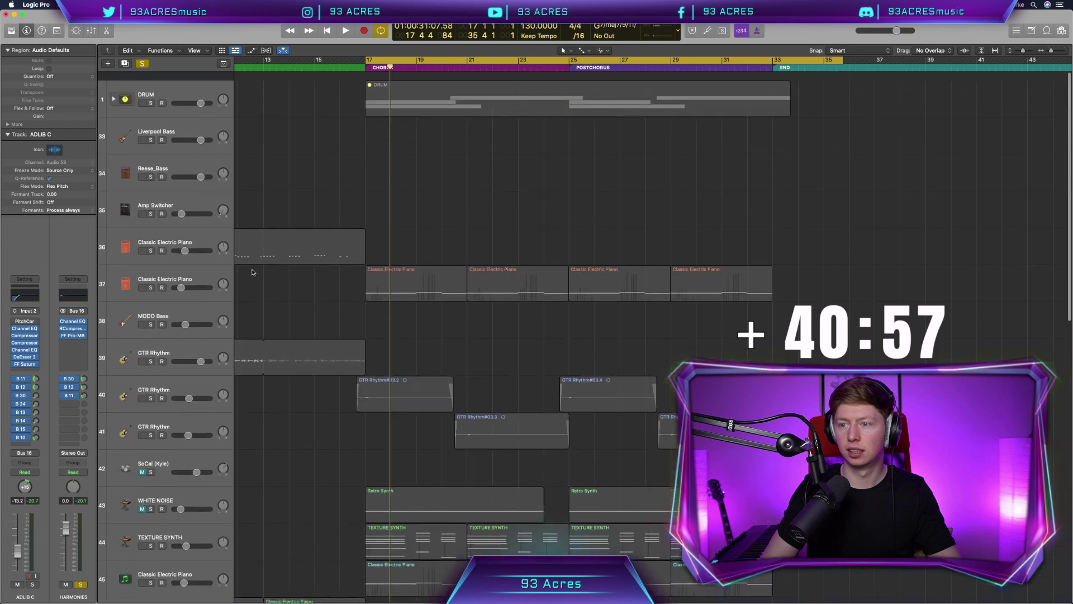
click(151, 276)
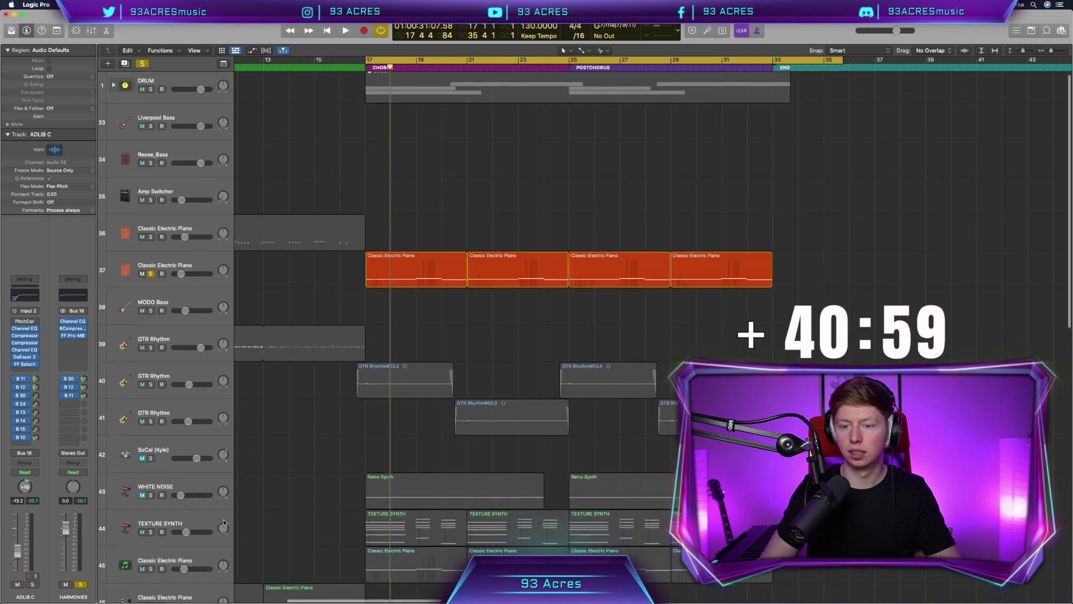
scroll(252, 511, down, 10)
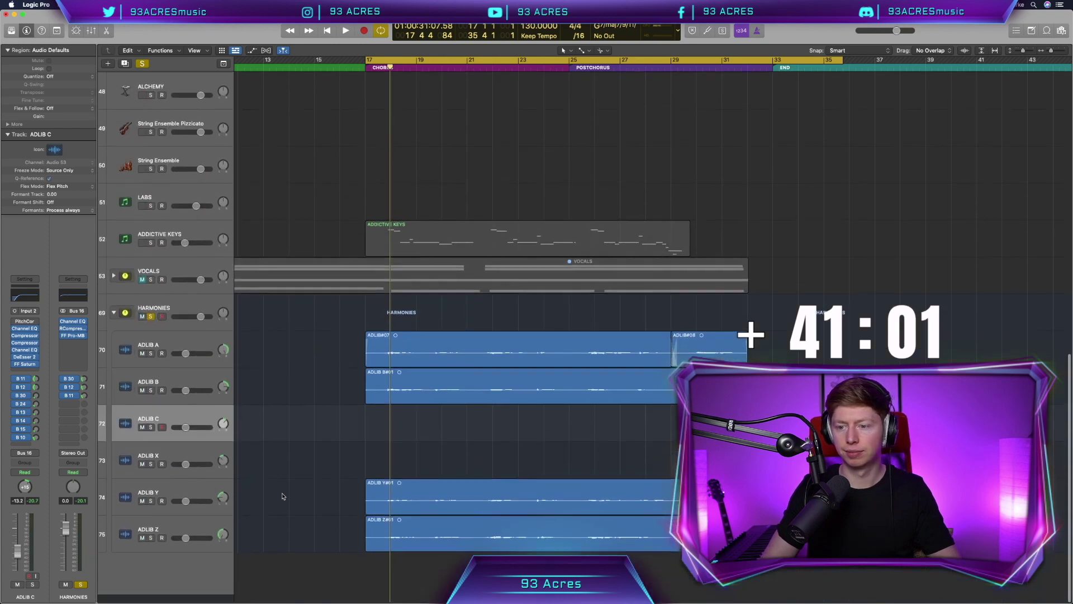
key(space)
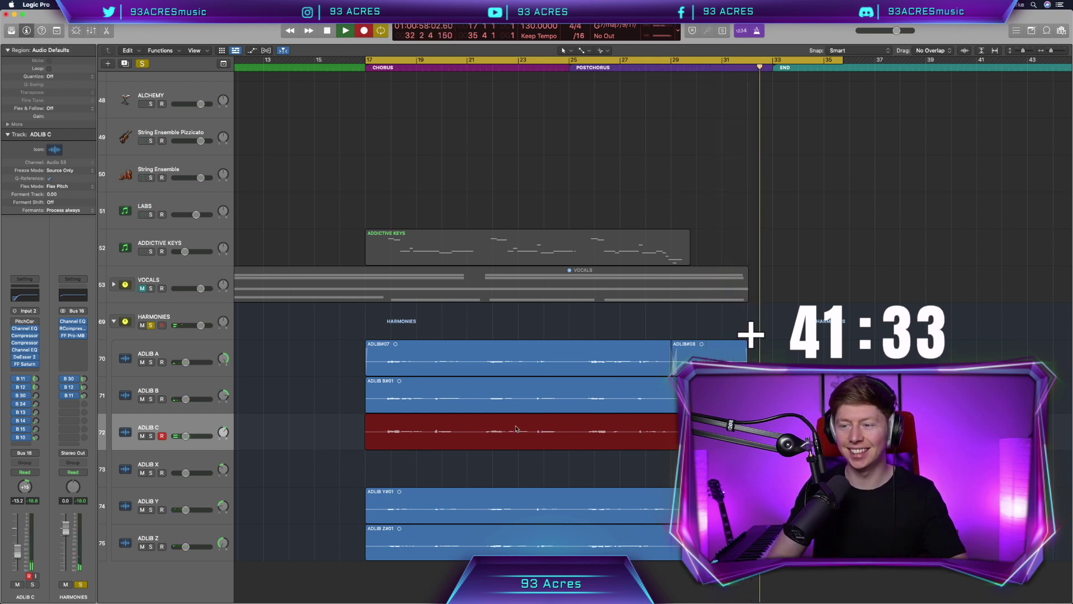
key(space)
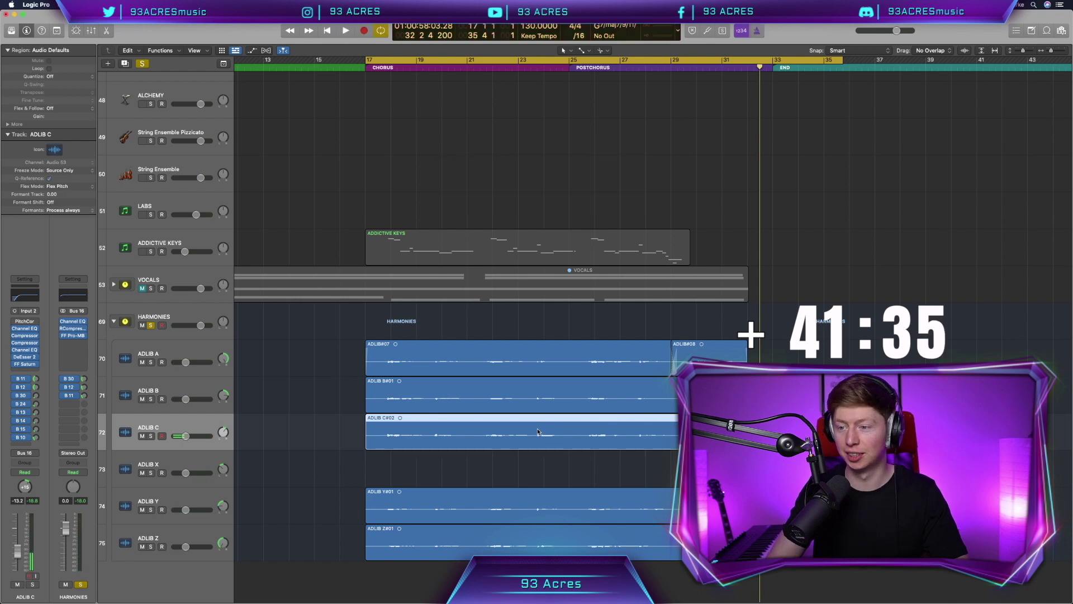
Show the ADLIB C take in Flex Pitch and set all its notes to 100 pitch correction
double_click(538, 432)
click(298, 347)
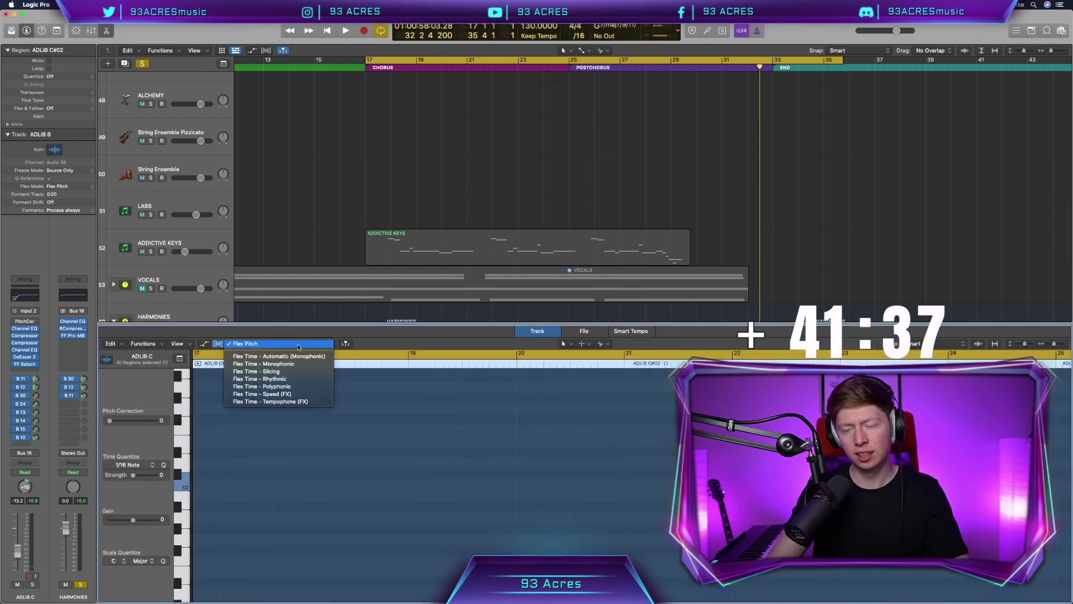
click(315, 357)
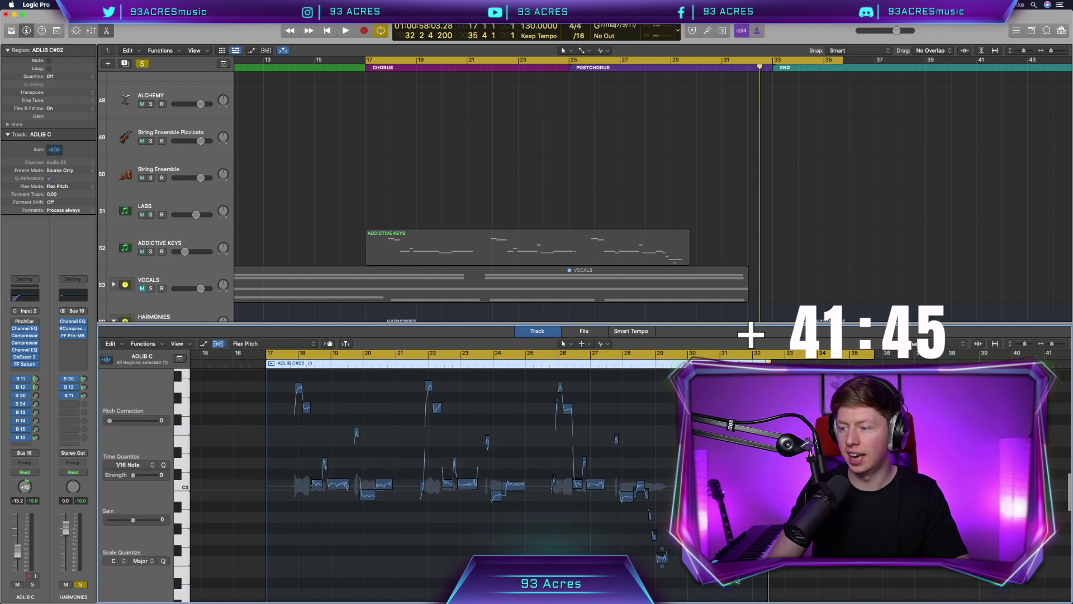
key(super+a)
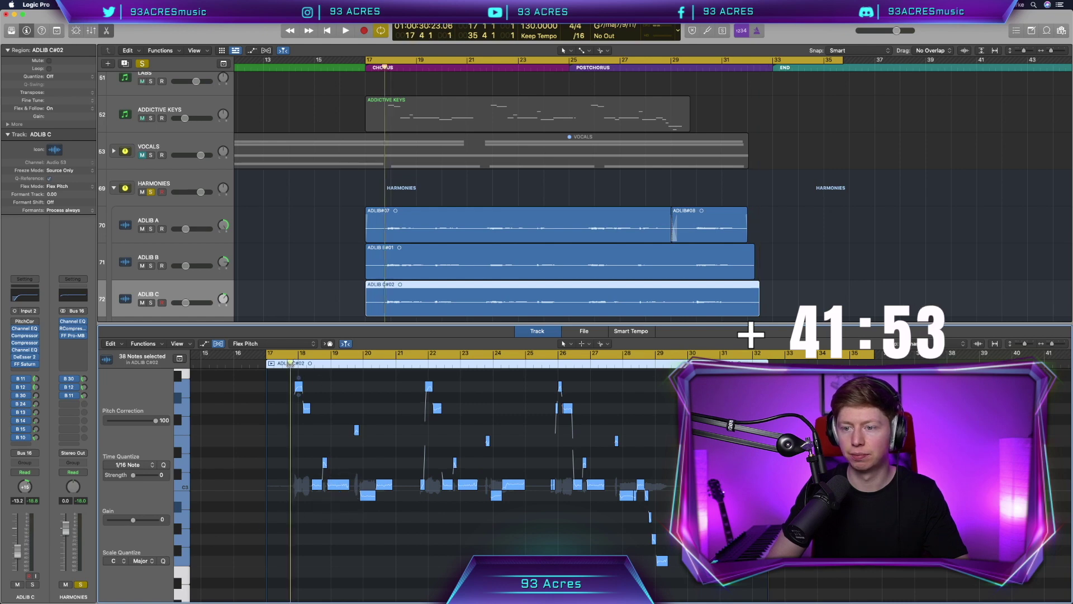
Select the empty ADLIB X track for recording
scroll(317, 280, down, 3)
click(316, 279)
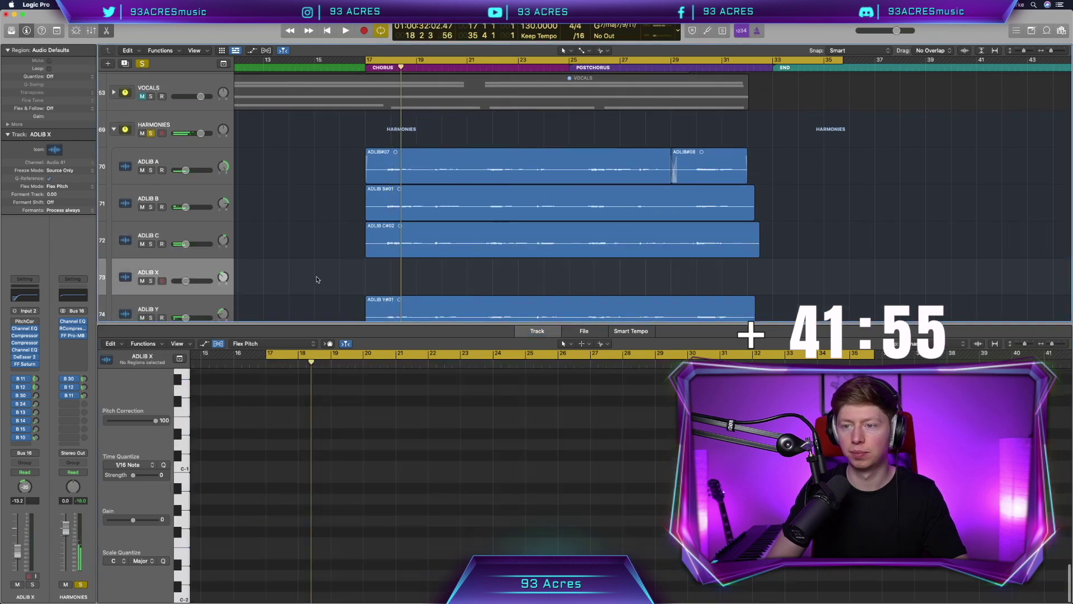
scroll(316, 280, right, 1)
key(space)
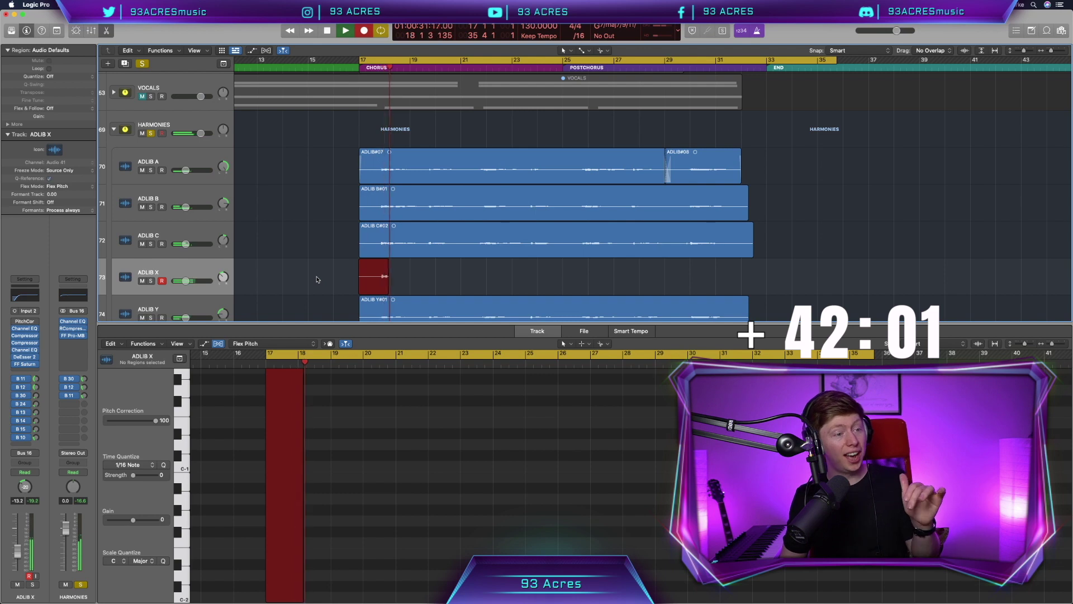
key(r)
key(space)
key(super+z)
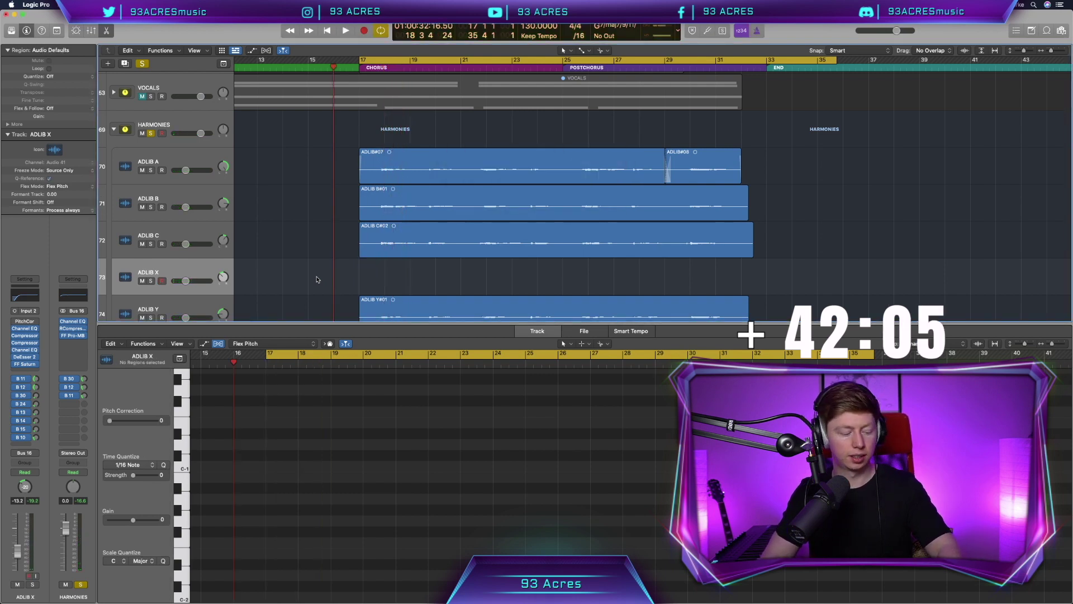
key(r)
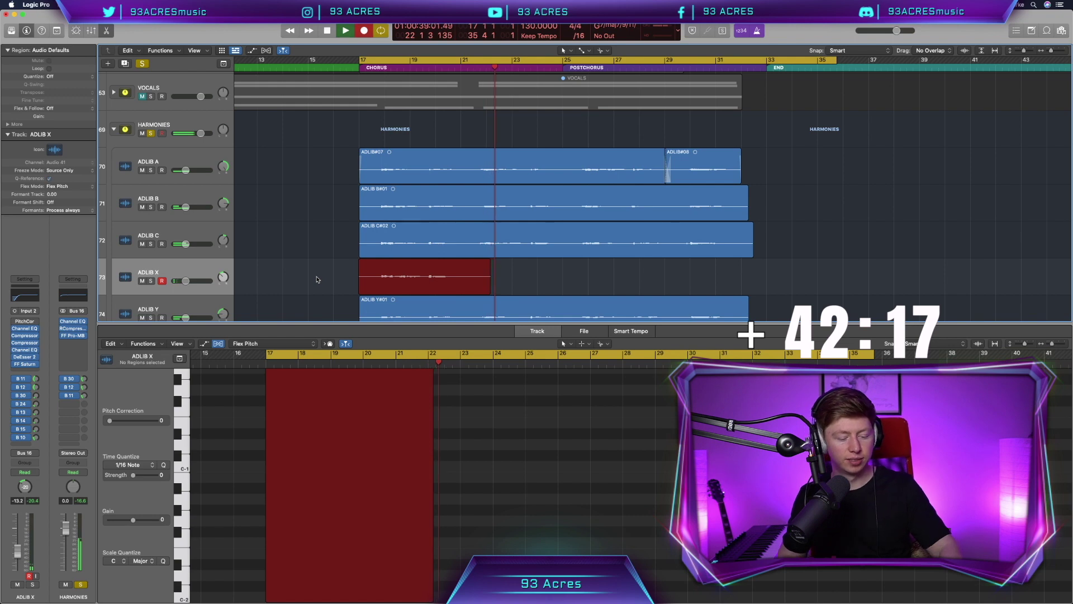
key(space)
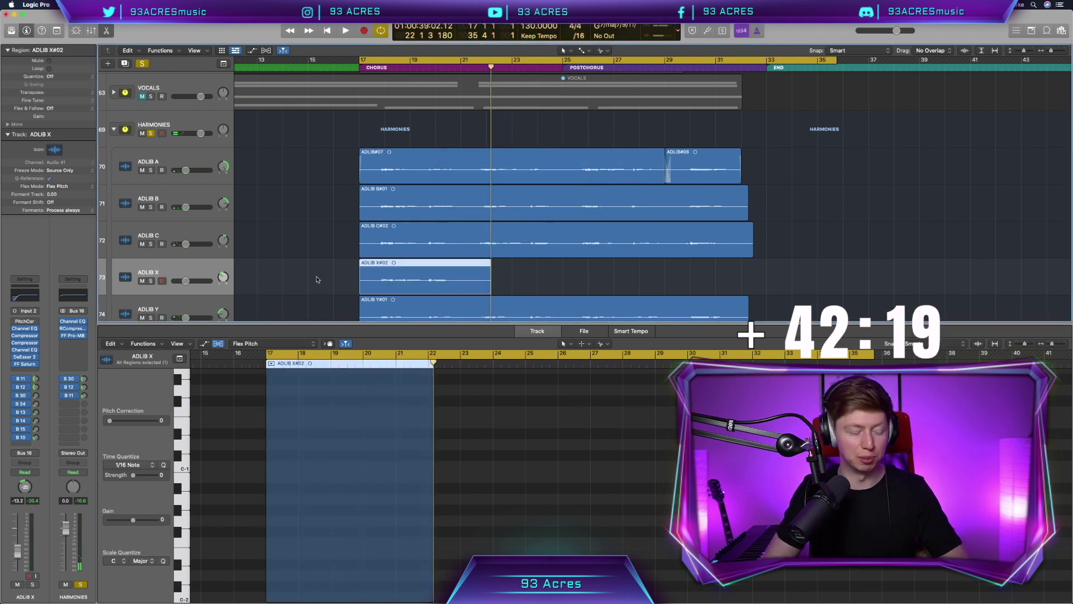
click(316, 279)
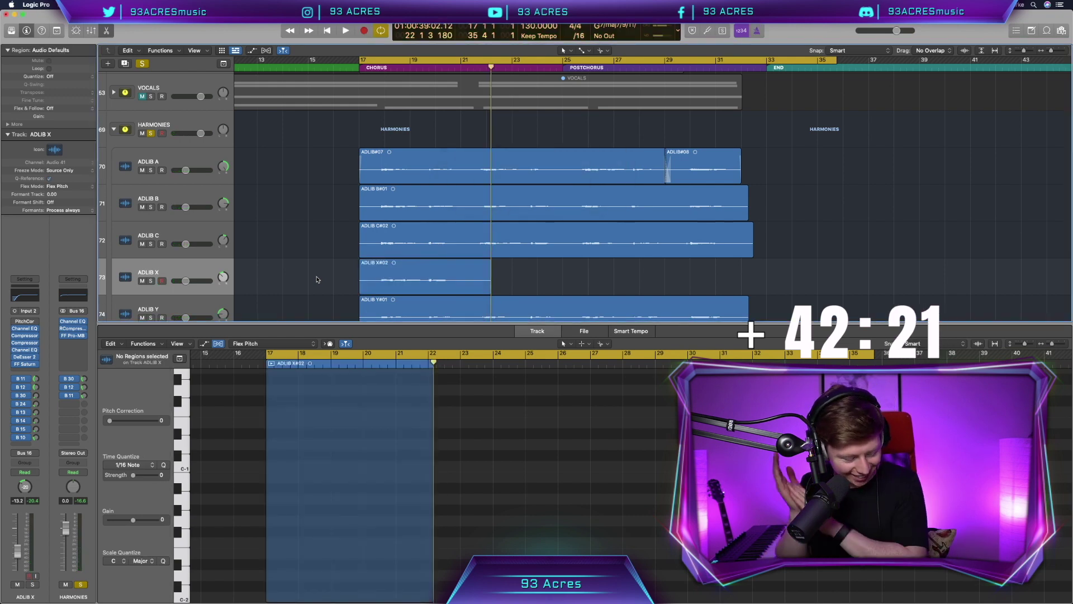
key(super+z)
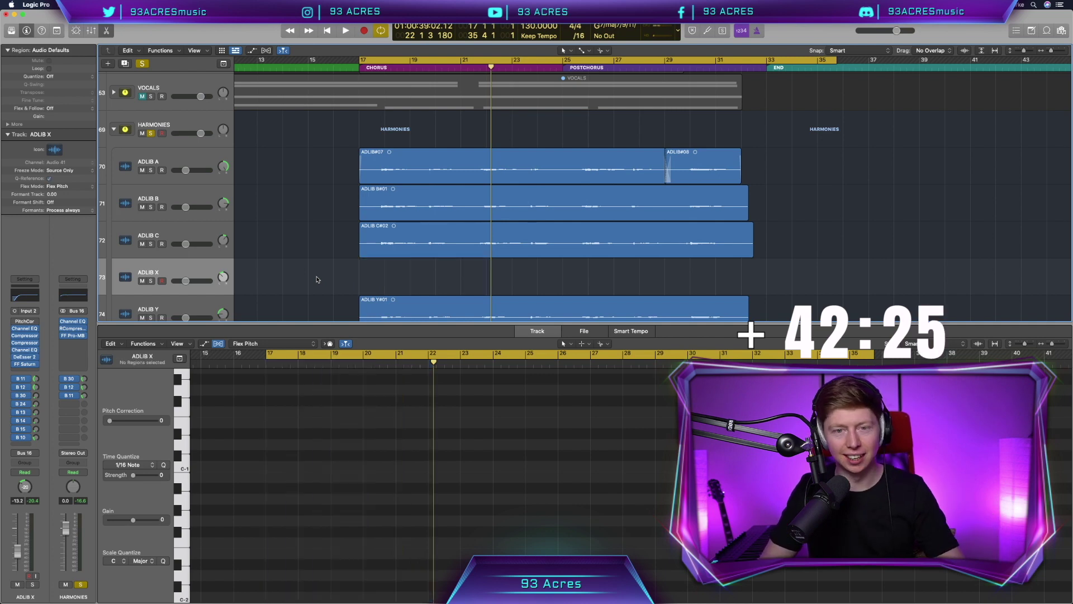
Record a full chorus and postchorus harmony take on ADLIB X
key(space)
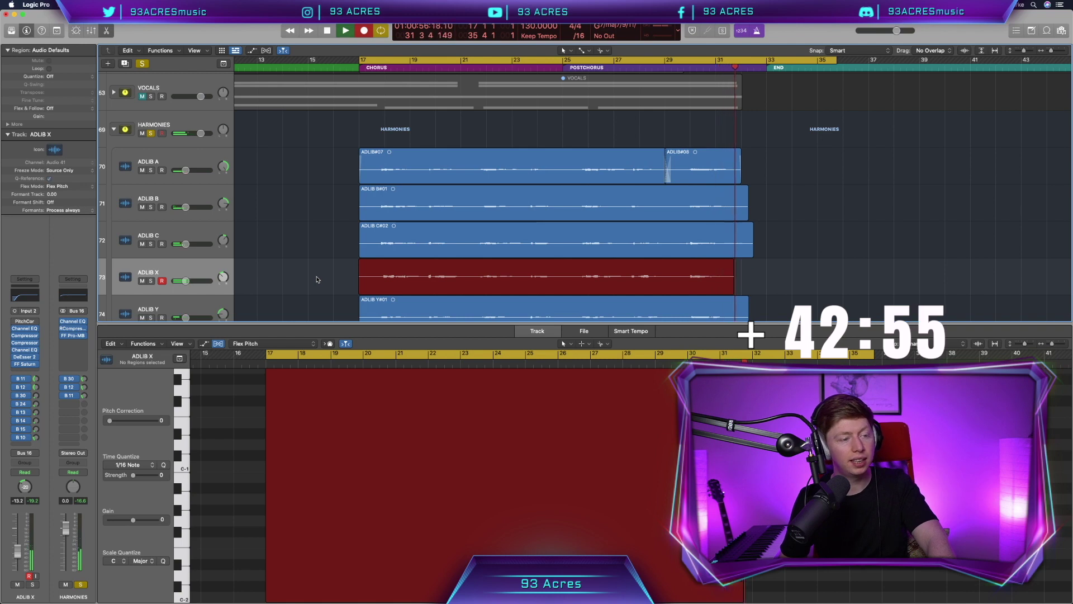
key(space)
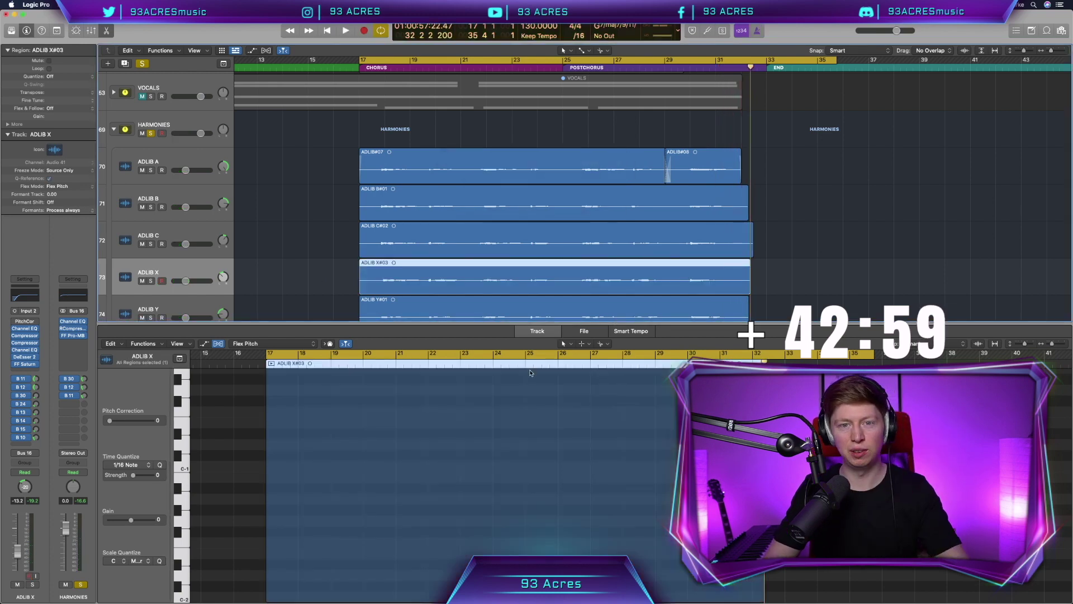
Show the ADLIB X take in Flex Pitch and set all its notes to 100 pitch correction with 1/16 Note time quantize
click(294, 345)
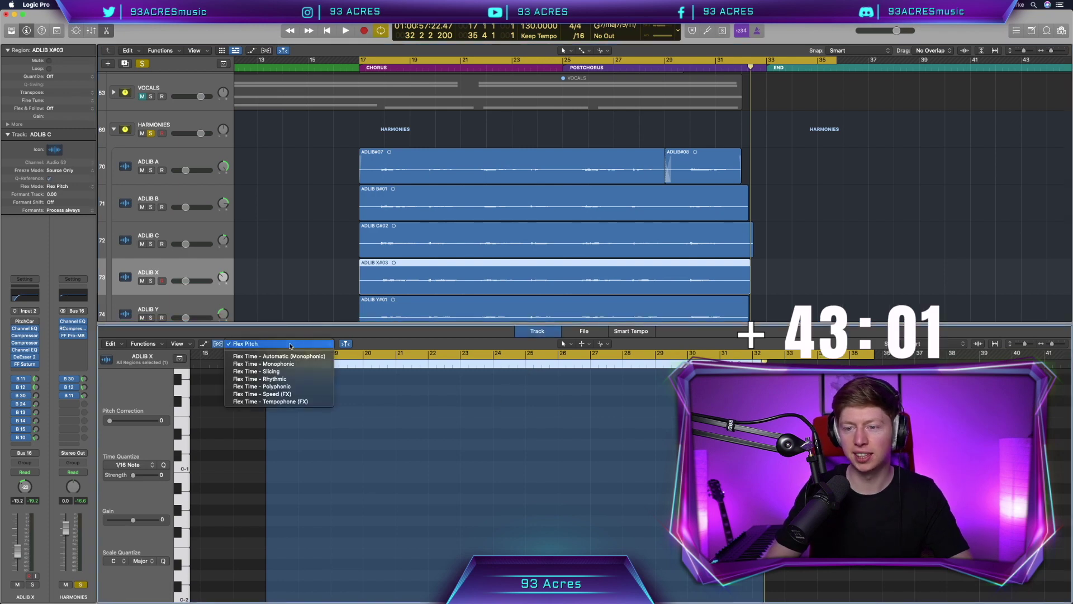
click(262, 380)
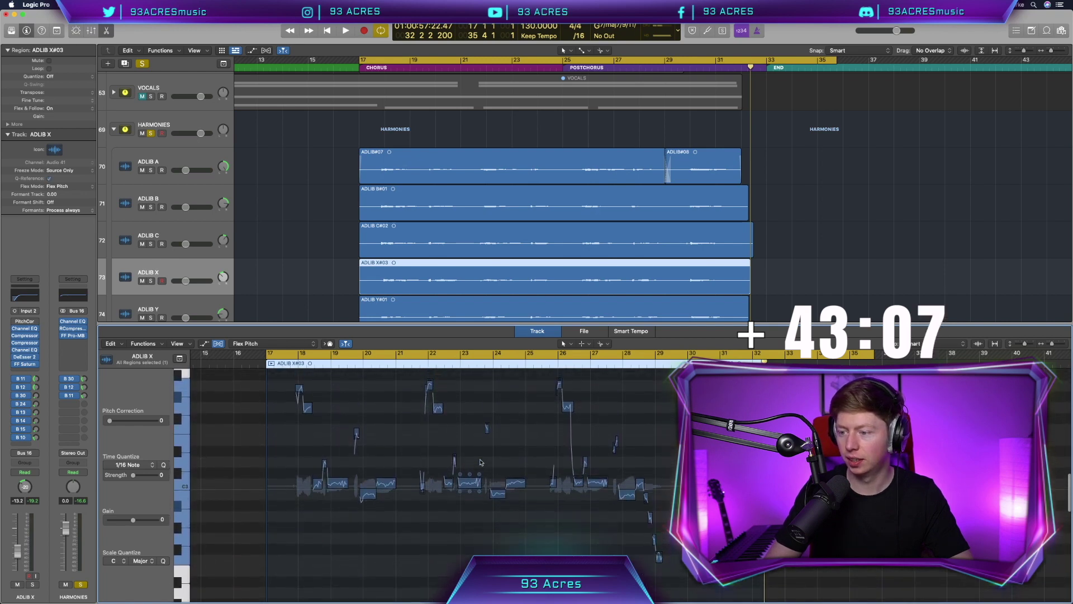
drag(688, 578, 263, 380)
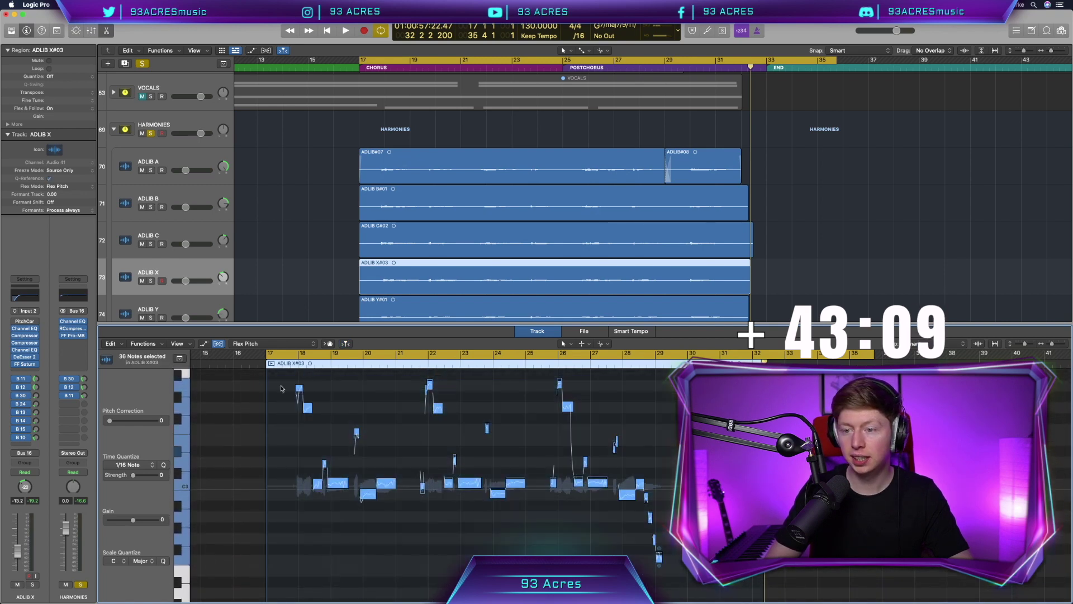
double_click(339, 485)
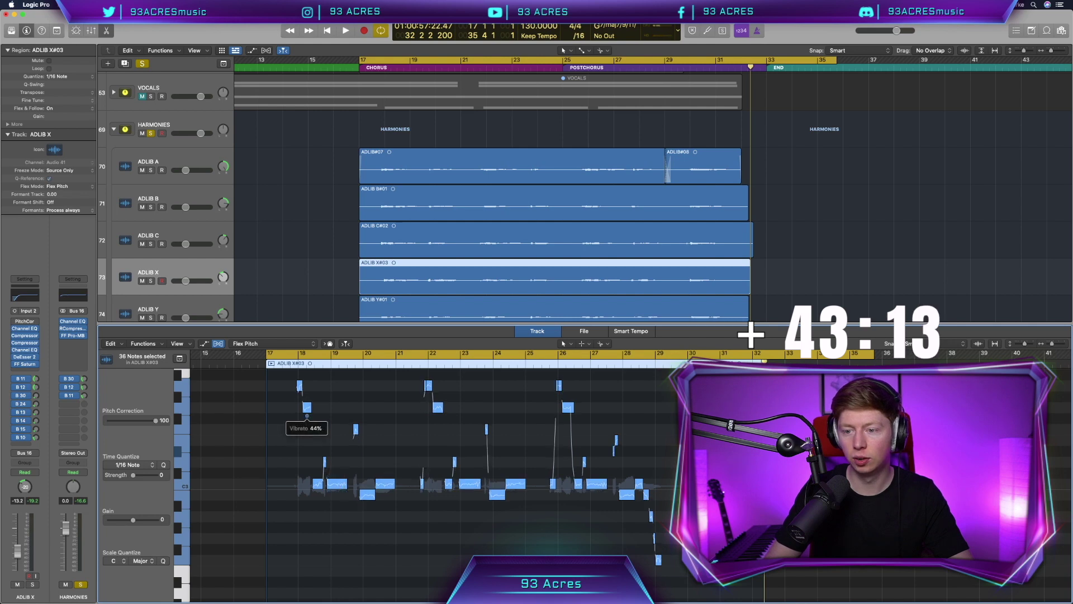
Lower the short note just before bar 20 in ADLIB X one semitone to E3 and play the passage
key(space)
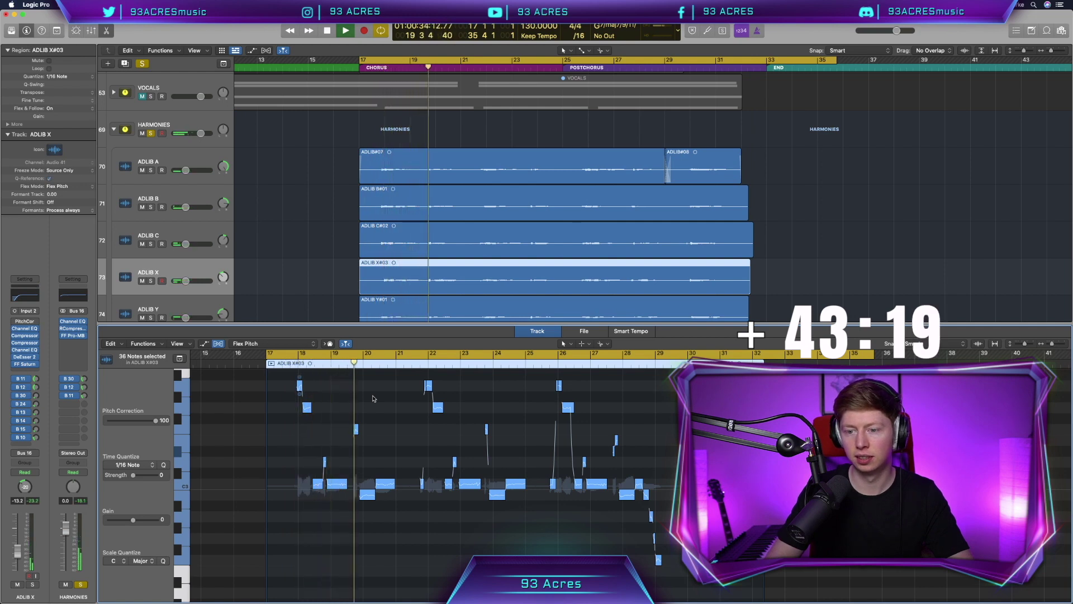
click(373, 398)
key(super+Right)
key(super+Right)
key(space)
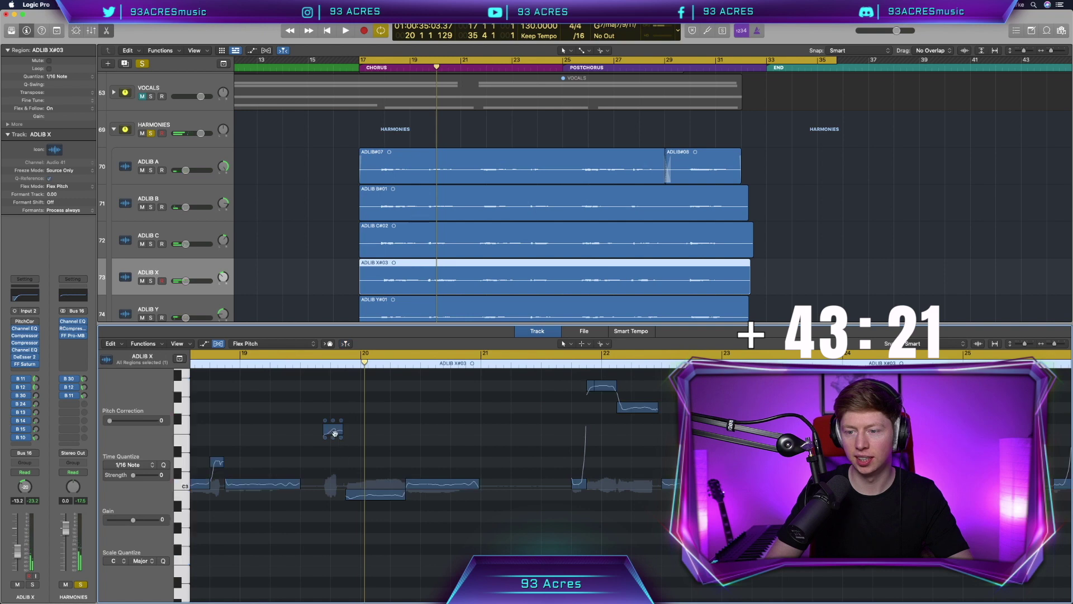
drag(329, 441, 330, 452)
key(space)
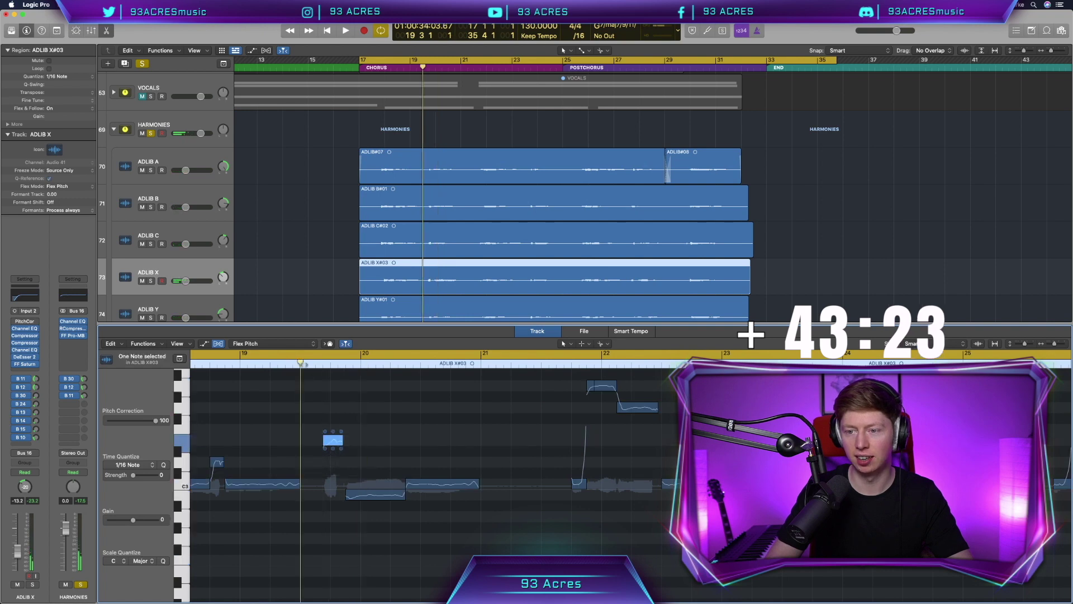
key(space)
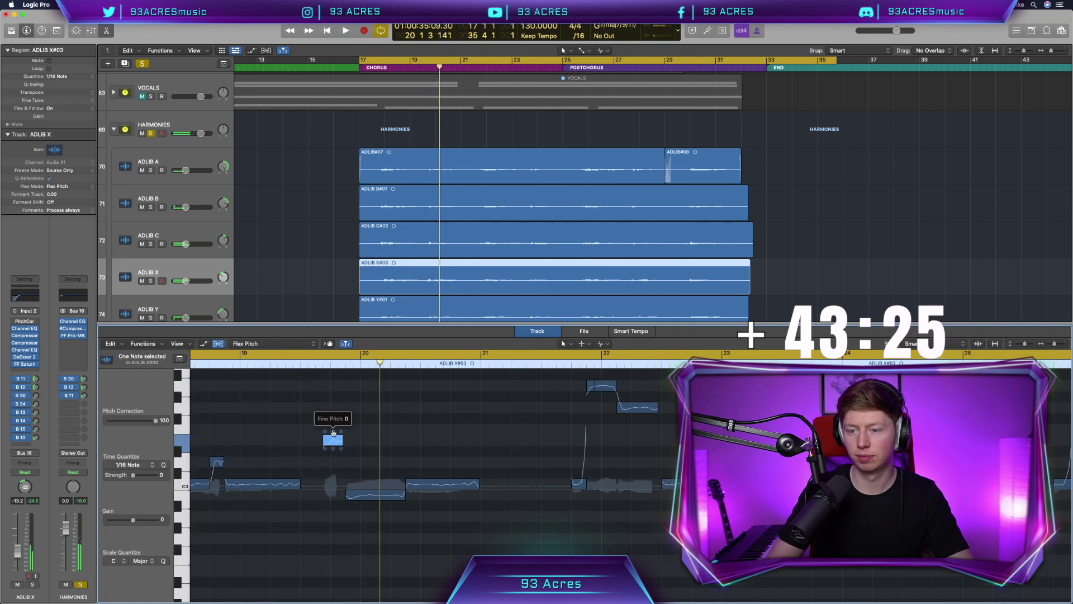
Check the short note before bar 20 in ADLIB Y and lower its counterpart in ADLIB C to E3
scroll(459, 272, down, 1)
click(438, 299)
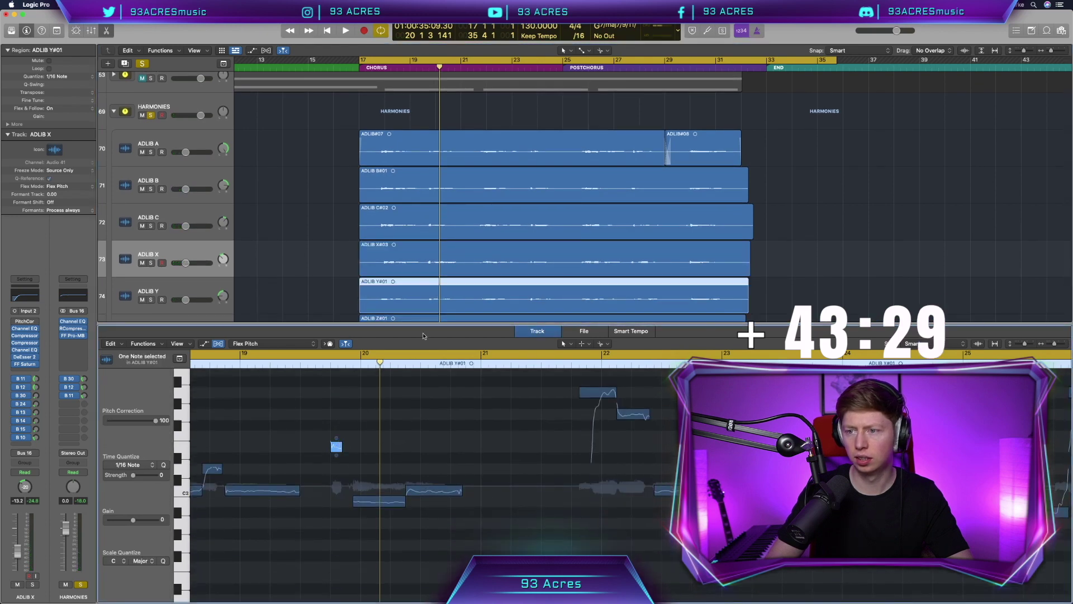
scroll(420, 190, down, 3)
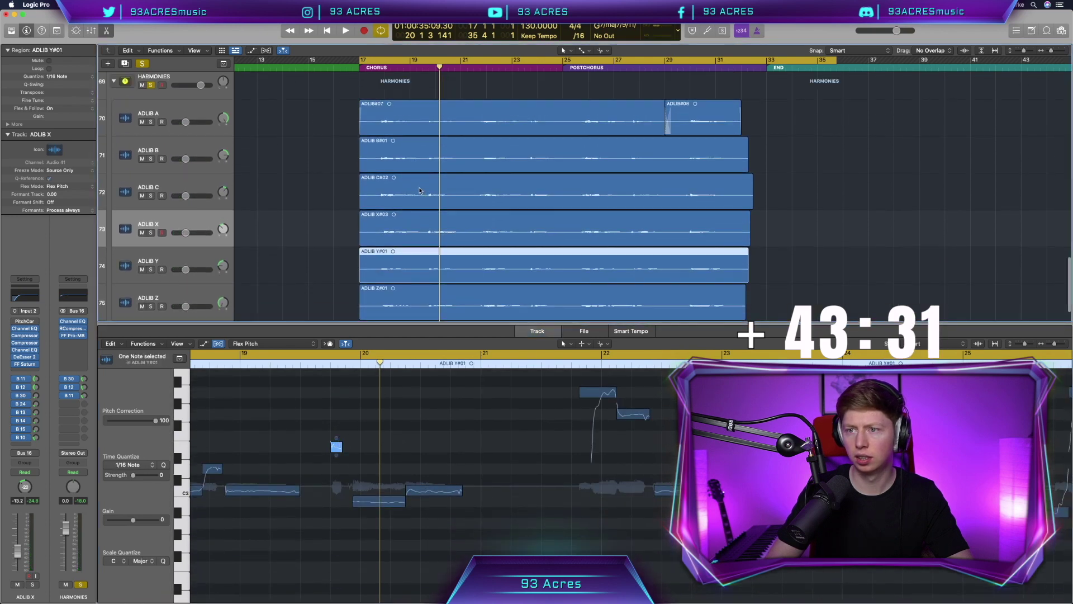
click(420, 191)
mouse_move(334, 542)
drag(332, 543, 332, 553)
click(300, 362)
key(space)
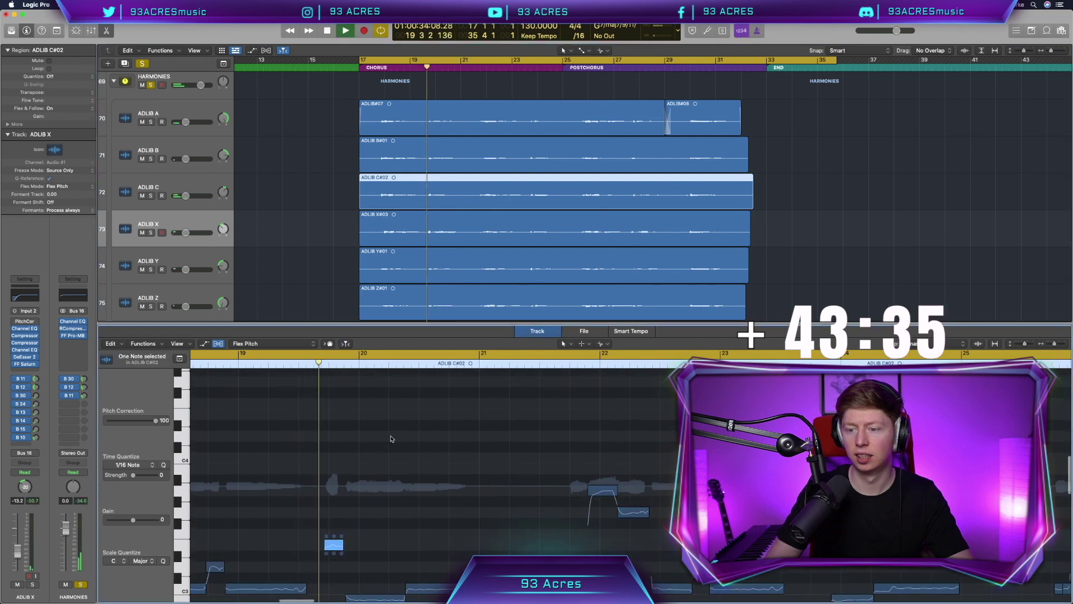
Lower the short note just before bar 24 in ADLIB X one semitone to E3
scroll(391, 439, down, 3)
scroll(393, 439, right, 4)
scroll(393, 439, up, 1)
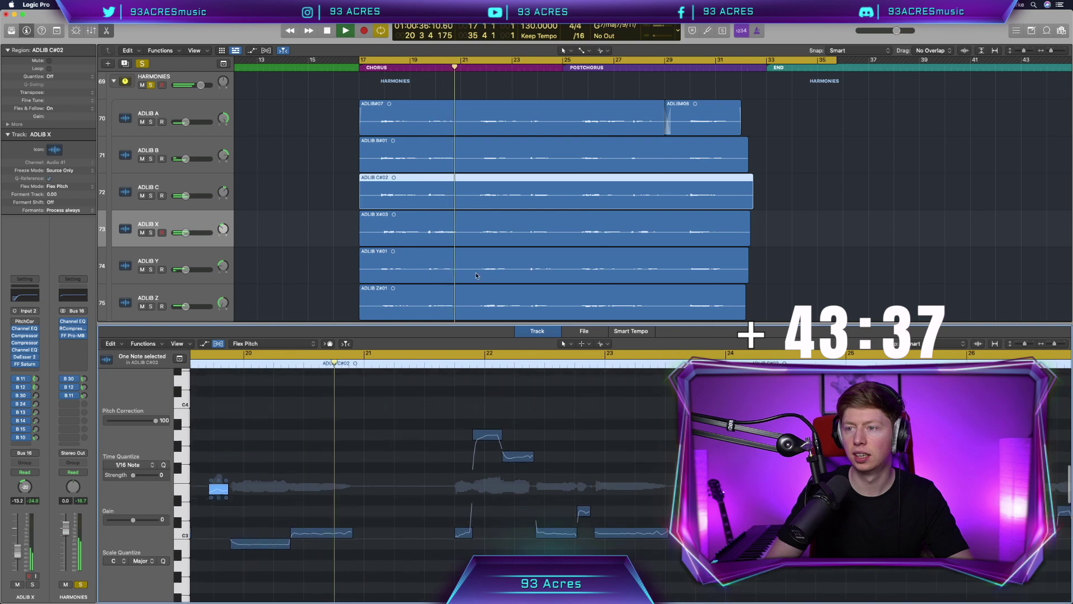
click(475, 230)
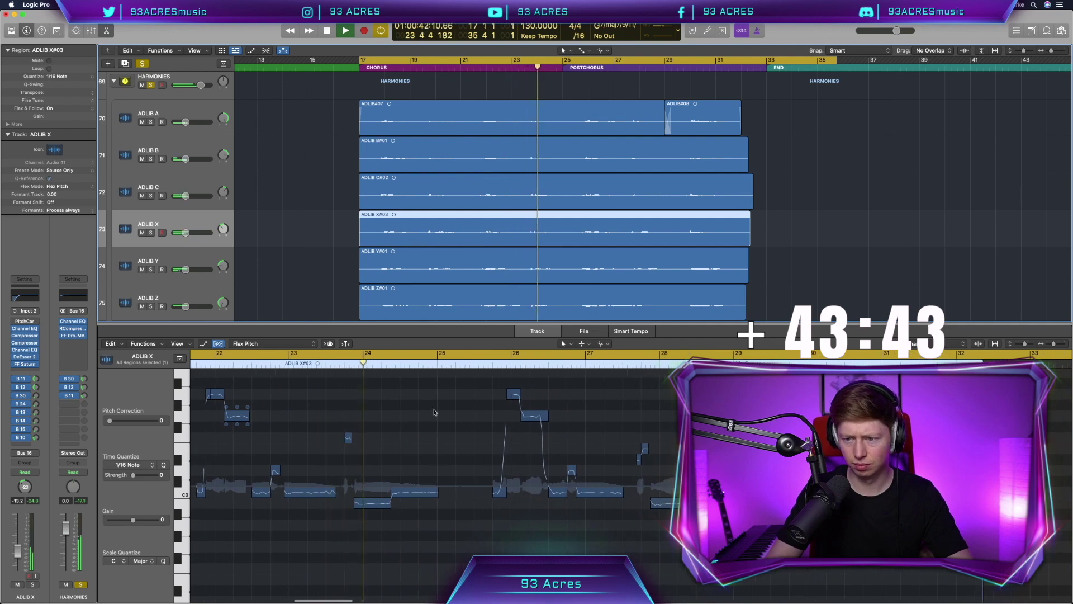
drag(319, 438, 318, 448)
click(331, 358)
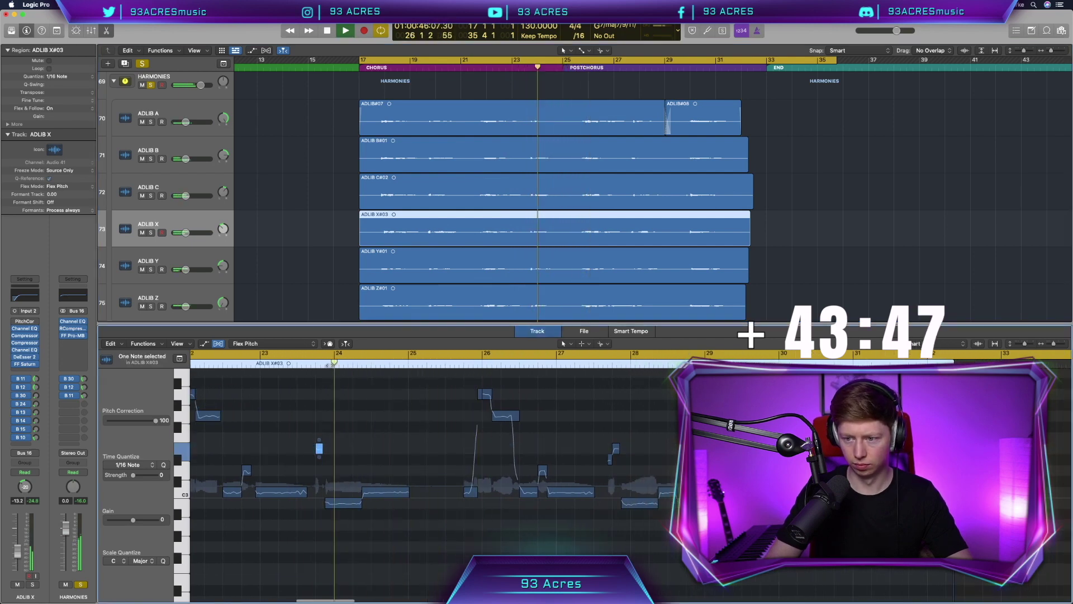
Extend the end of the low held note at bar 24 in ADLIB X to about 24 3
key(space)
key(super+Right)
key(super+Right)
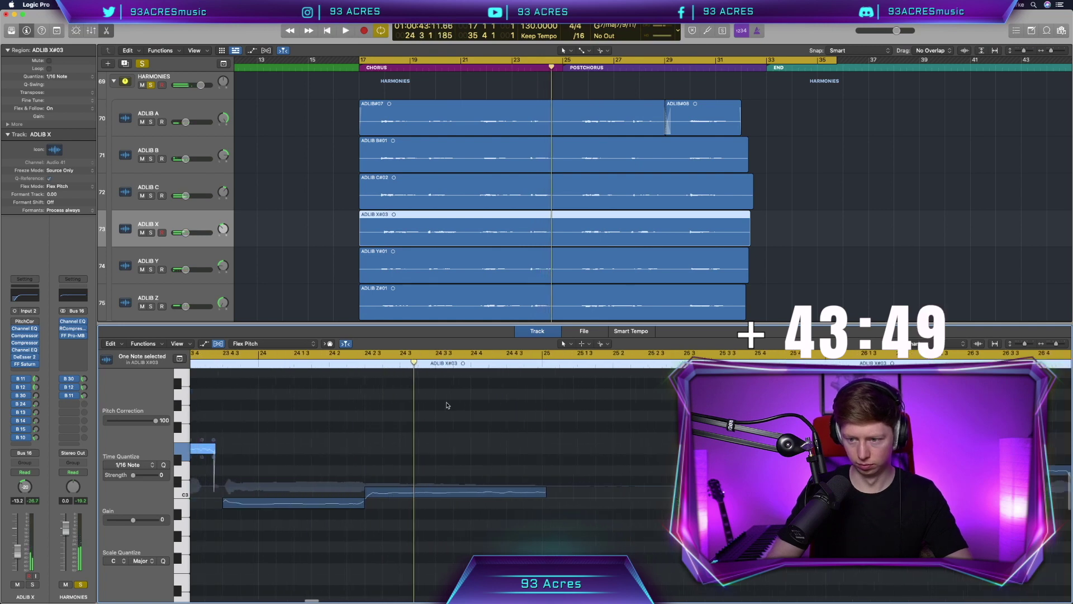
drag(400, 504, 425, 503)
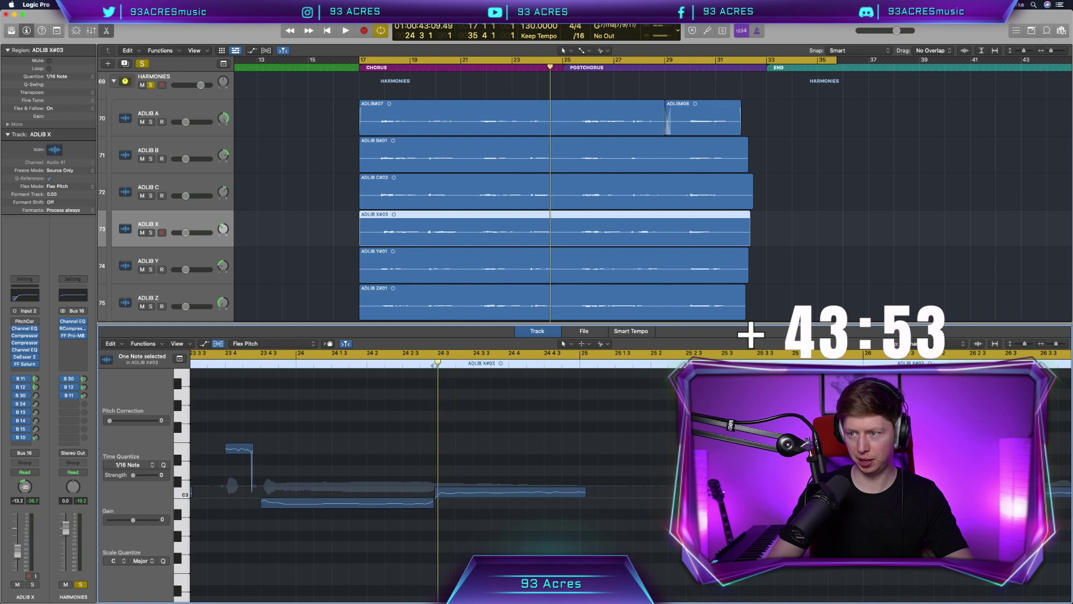
Extend the low held note at bar 24 in ADLIB C, audition it, and trim its end to just past 24 2 3
click(560, 208)
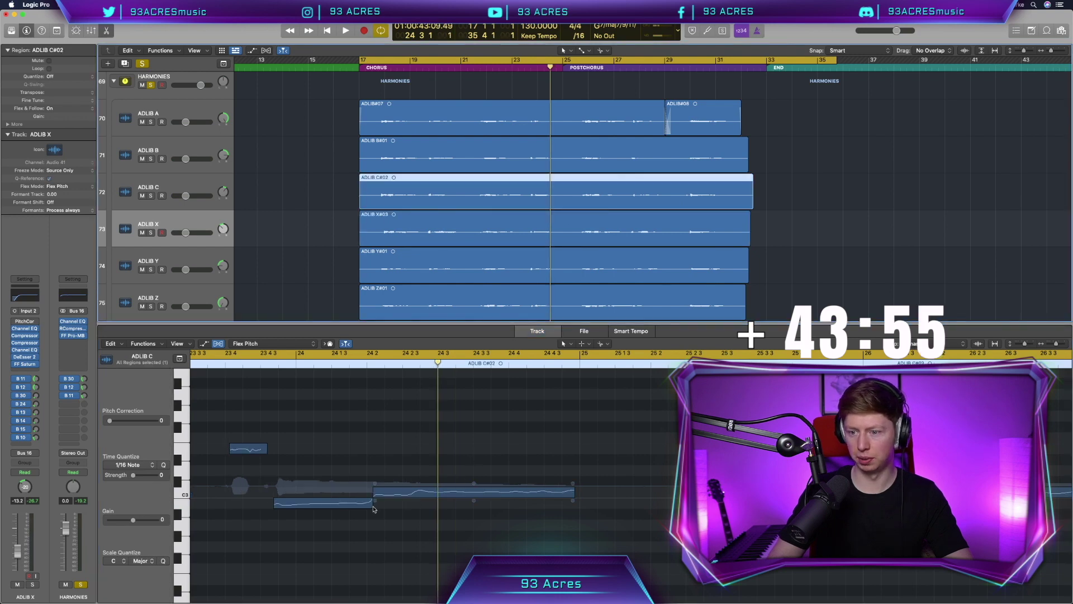
drag(371, 501, 433, 502)
click(315, 411)
click(225, 361)
key(space)
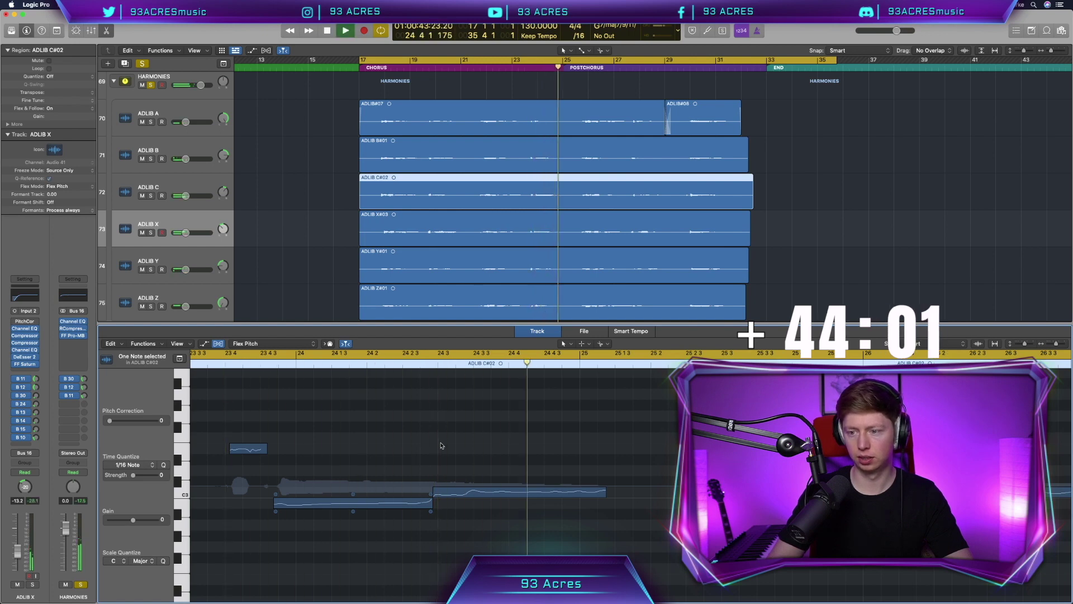
key(space)
drag(432, 503, 419, 503)
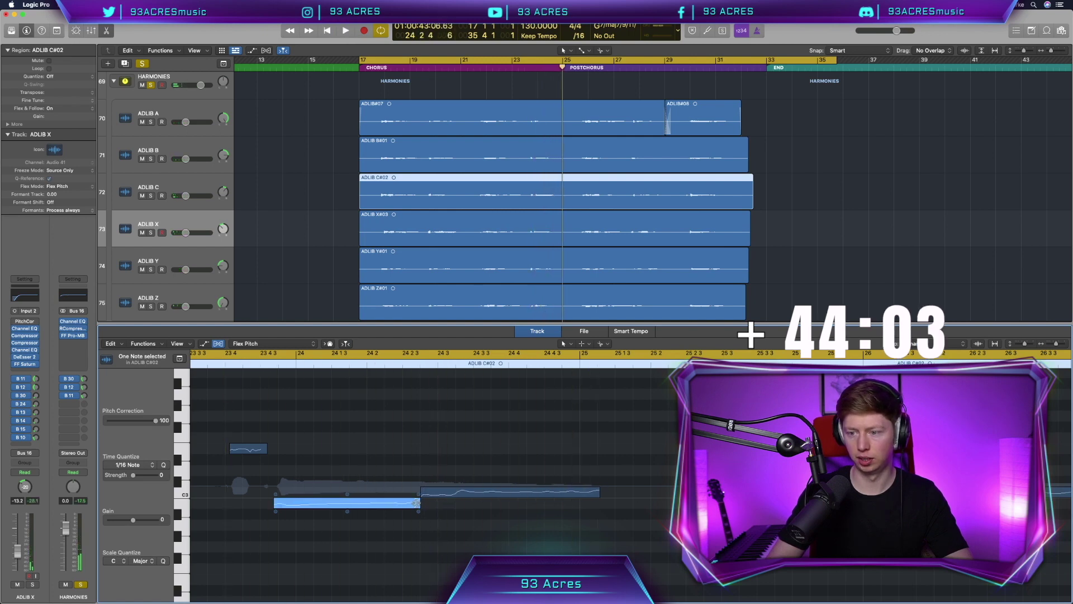
Shorten the low held note at bar 24 in ADLIB X to match the ADLIB C note change, and play it back
key(Down)
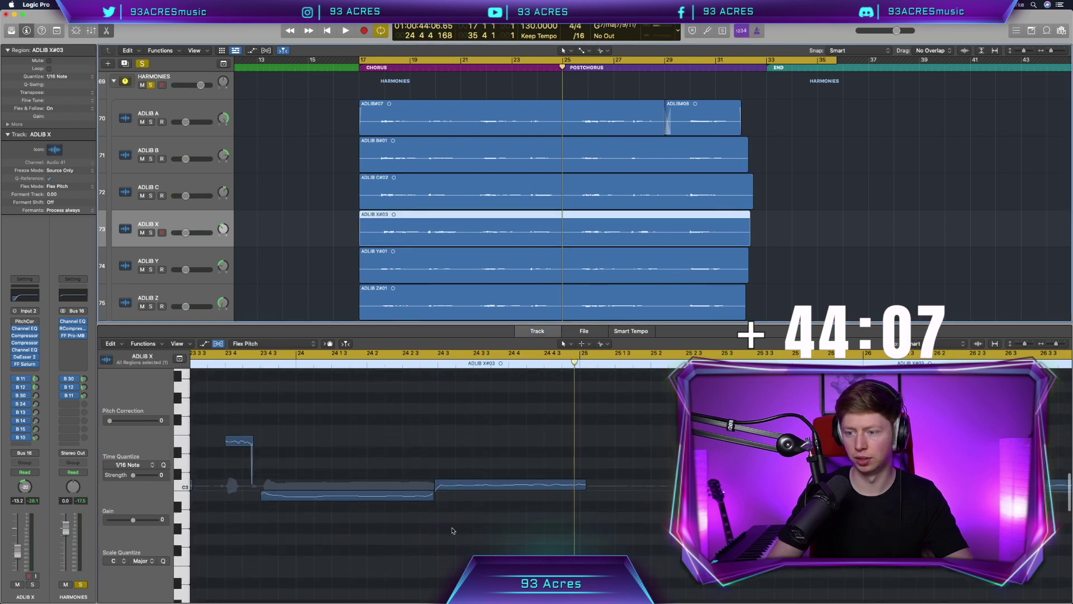
key(space)
click(419, 497)
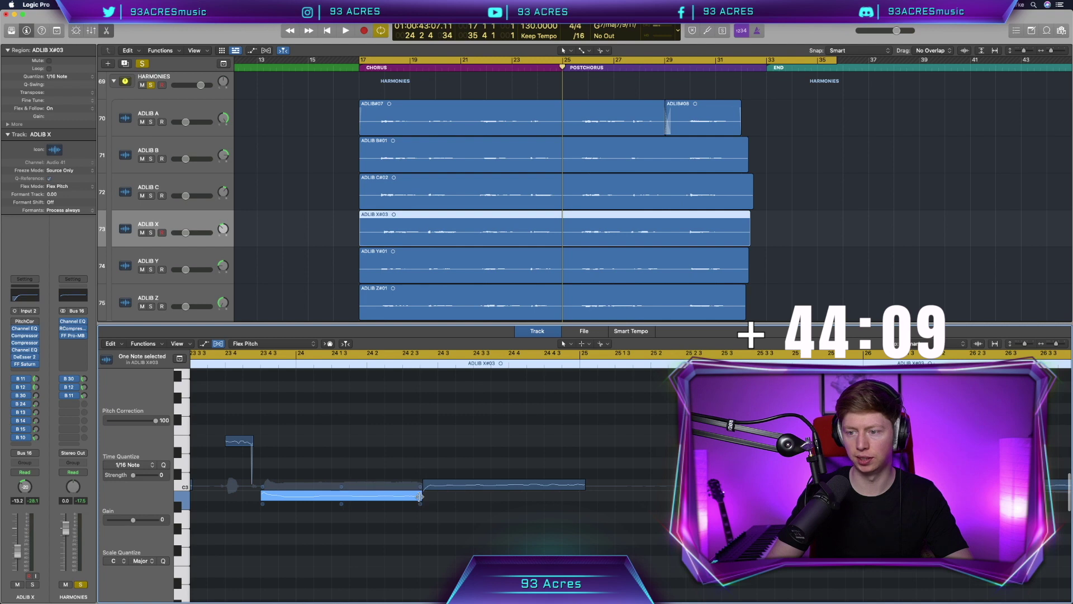
key(space)
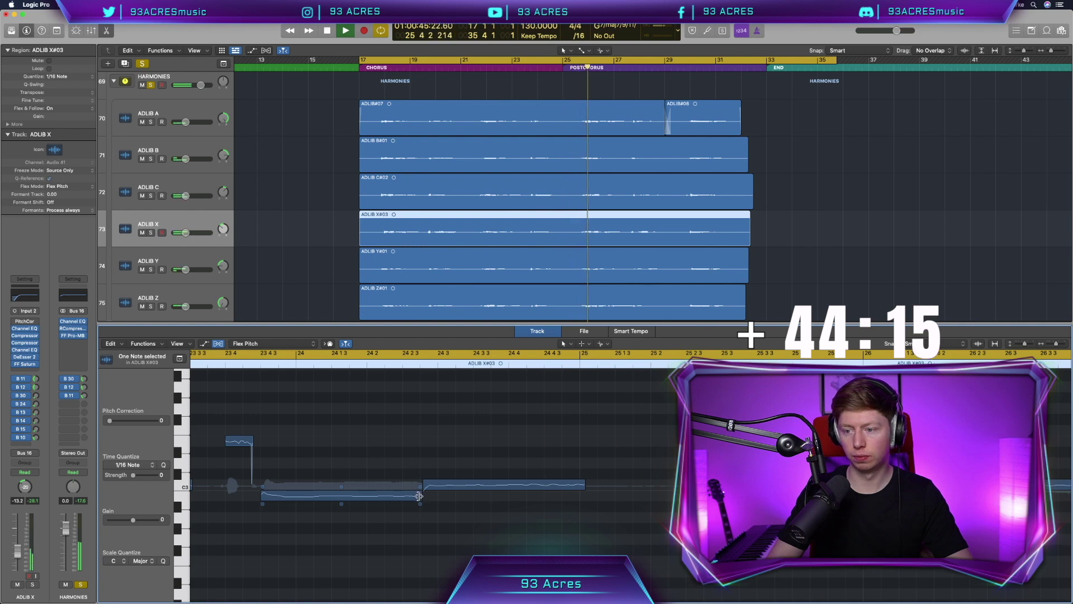
click(418, 495)
Raise the first part of the short note just before bar 28 in ADLIB X one semitone to E3
scroll(413, 496, down, 5)
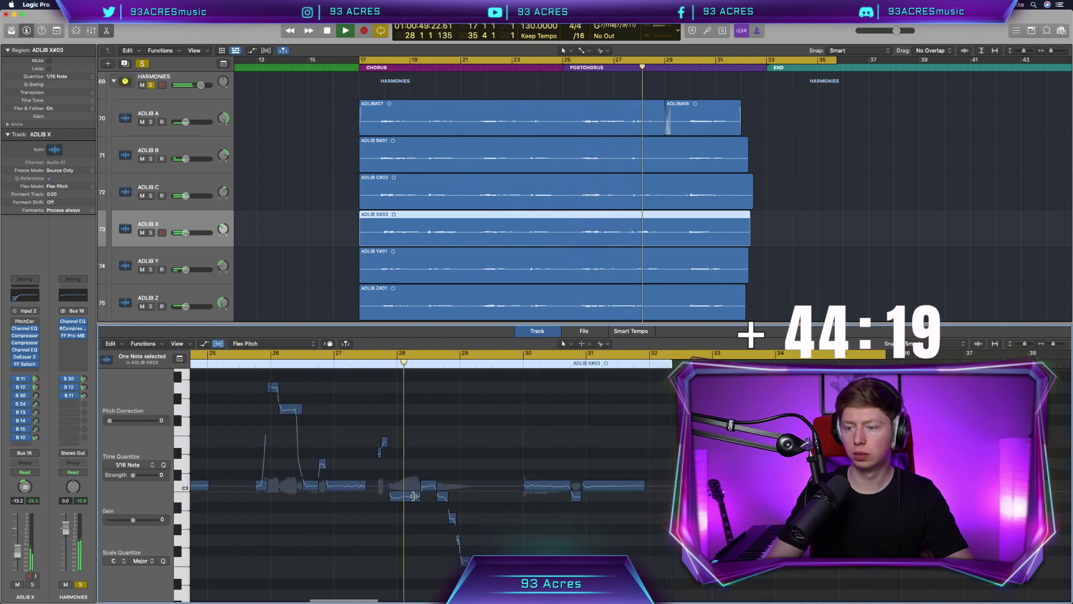
scroll(363, 475, up, 5)
drag(326, 442, 326, 434)
scroll(424, 464, down, 4)
scroll(533, 486, up, 2)
scroll(533, 486, right, 5)
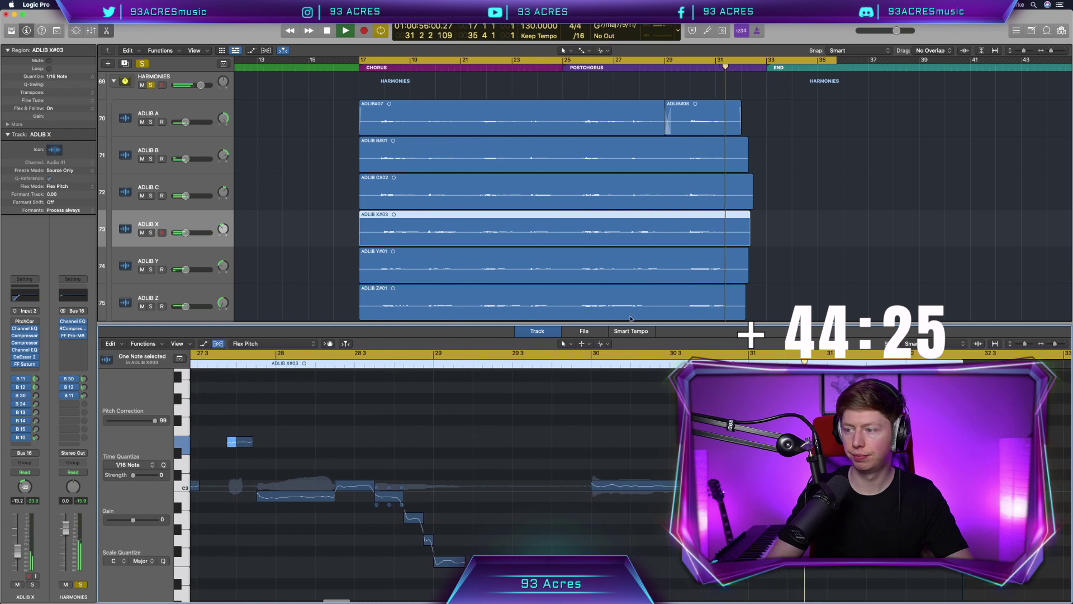
Cut the ADLIB B, C, X, Y and Z regions just past bar 32 and delete the leftover tails
scroll(768, 248, up, 5)
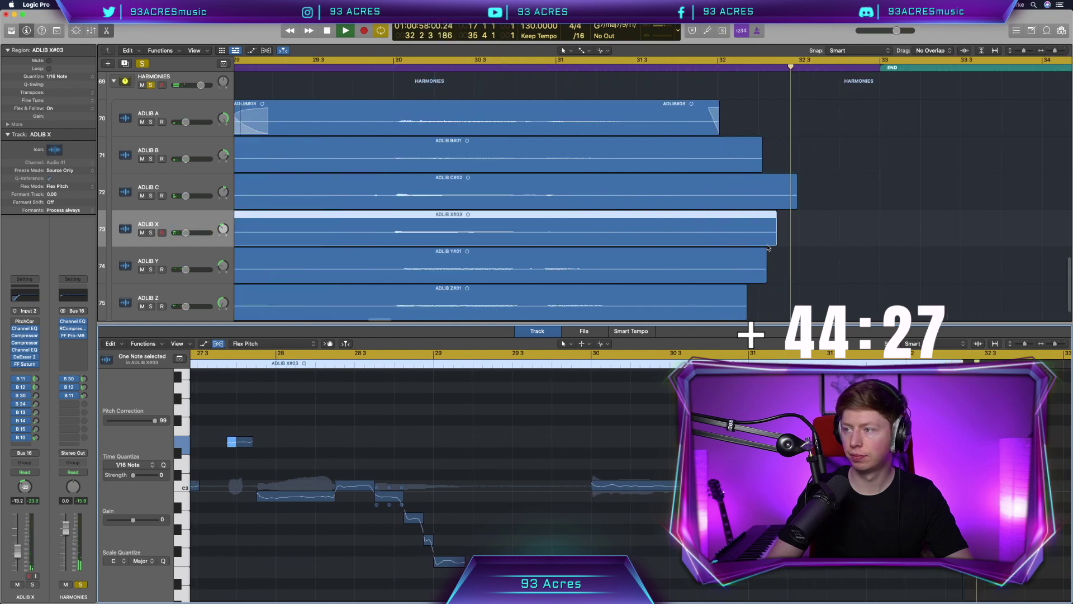
key(space)
drag(767, 247, 649, 89)
scroll(430, 480, right, 10)
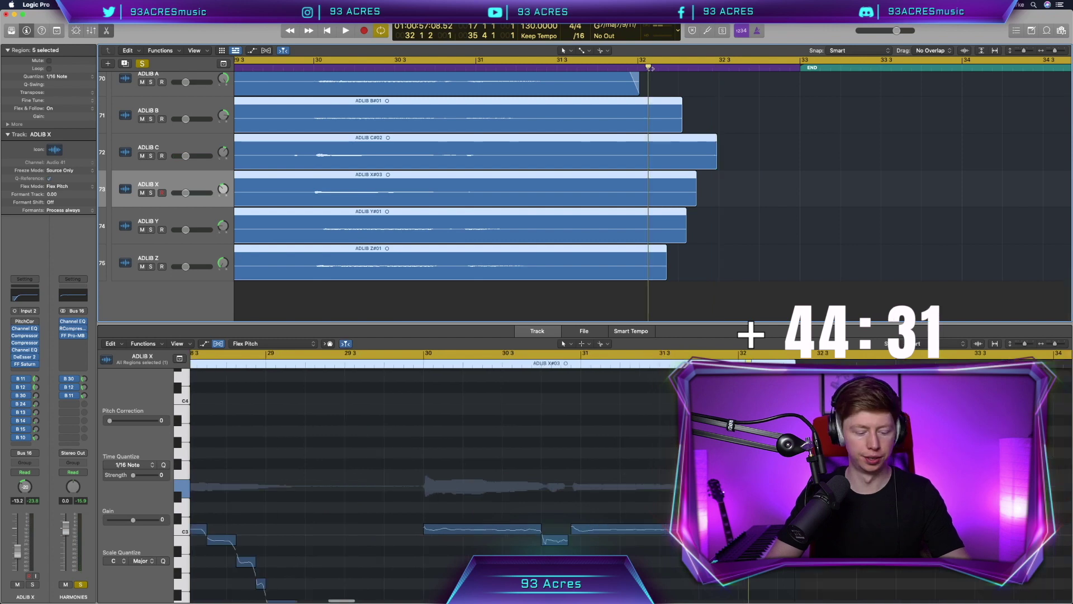
key(super+t)
drag(732, 282, 656, 127)
key(Delete)
Add short fade-outs to the ends of the ADLIB B, C, X, Y and Z regions and short fade-ins to the ADLIB region starts
drag(676, 259, 643, 112)
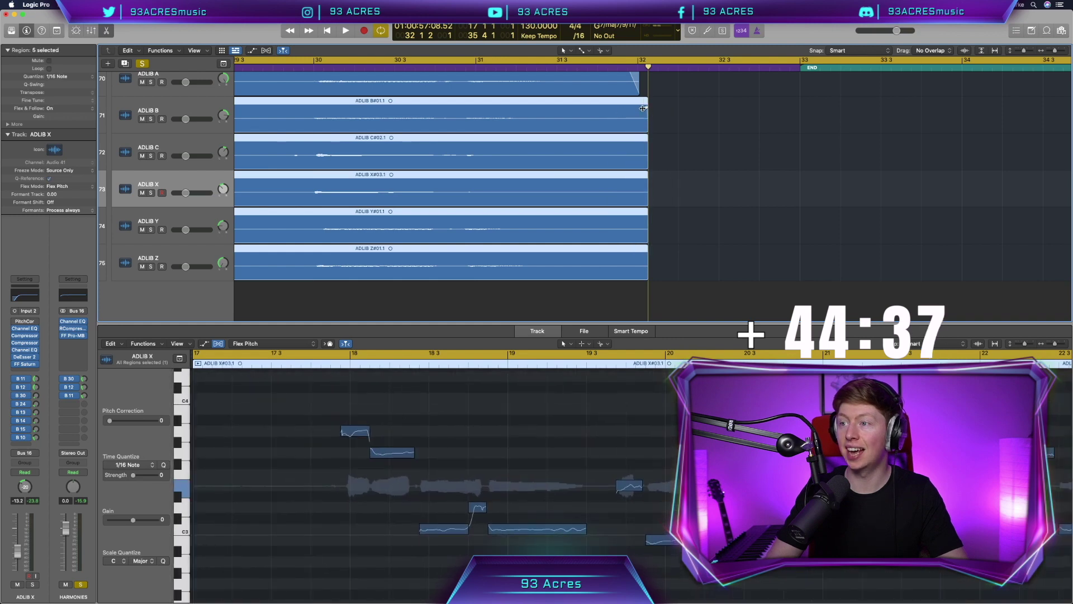
scroll(640, 108, down, 6)
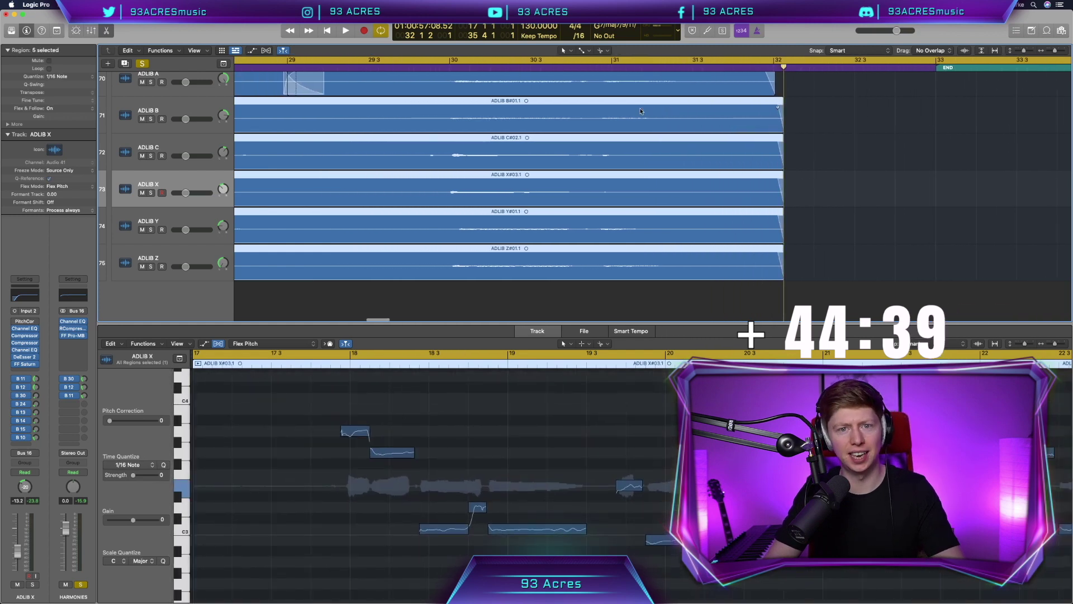
scroll(641, 111, down, 4)
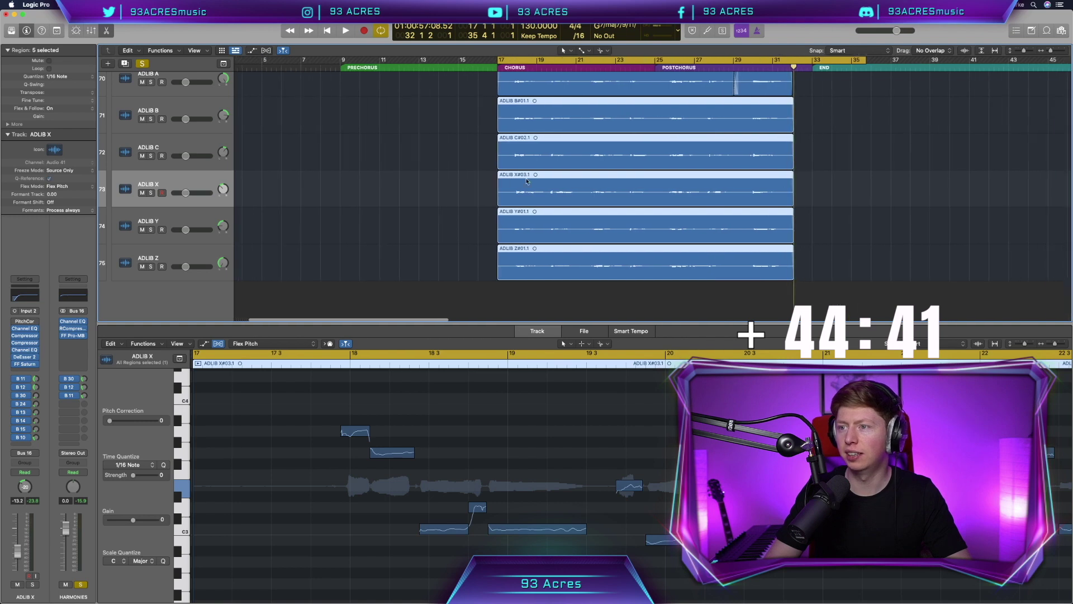
drag(478, 273, 573, 117)
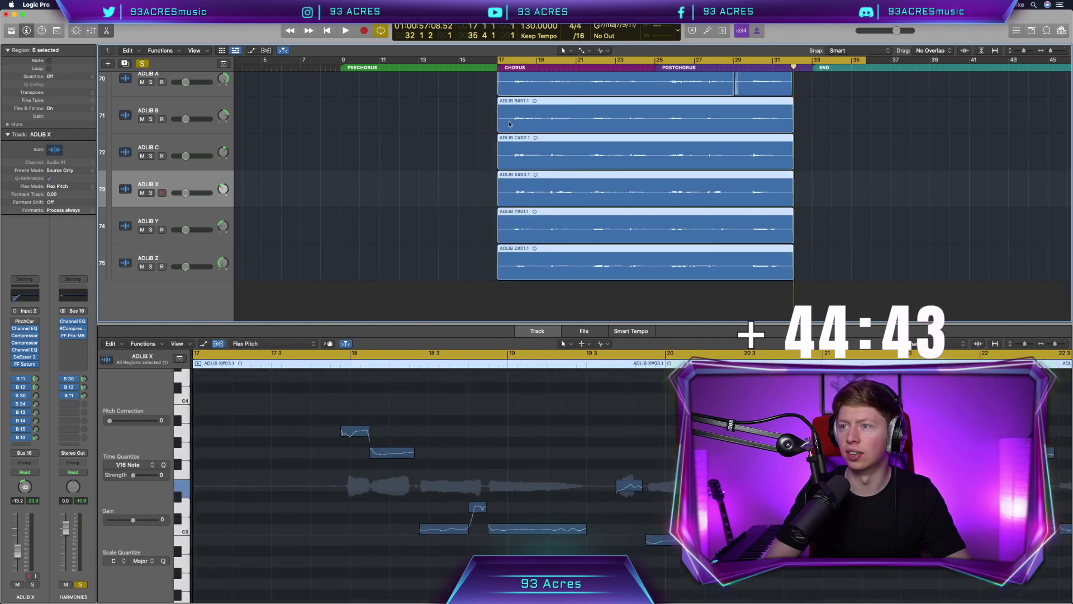
drag(500, 124, 505, 117)
scroll(507, 112, right, 3)
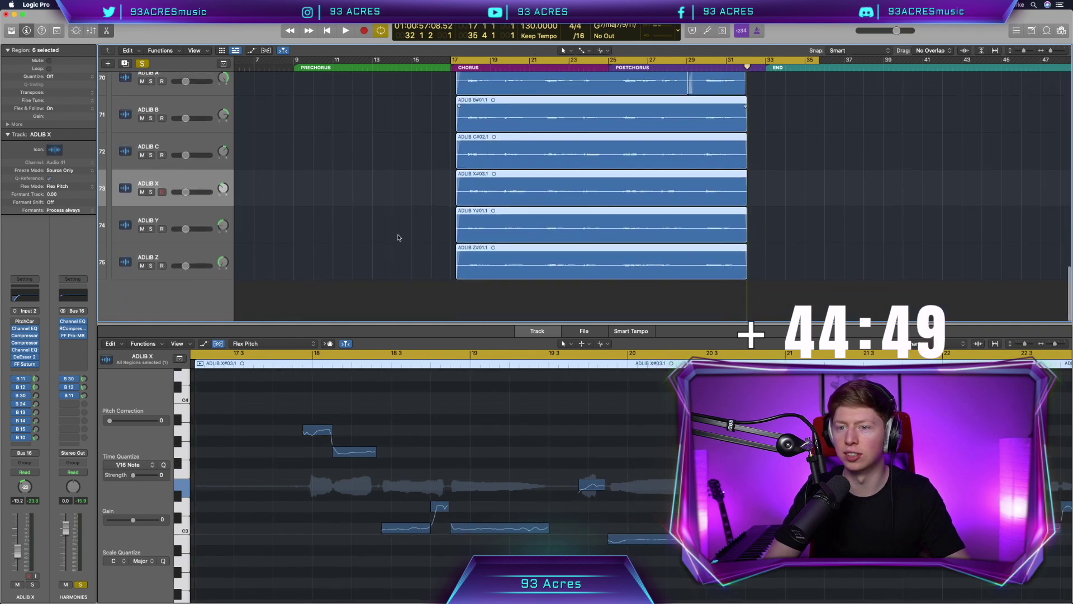
Create a new track with duplicate settings from ADLIB Z
click(335, 184)
click(201, 246)
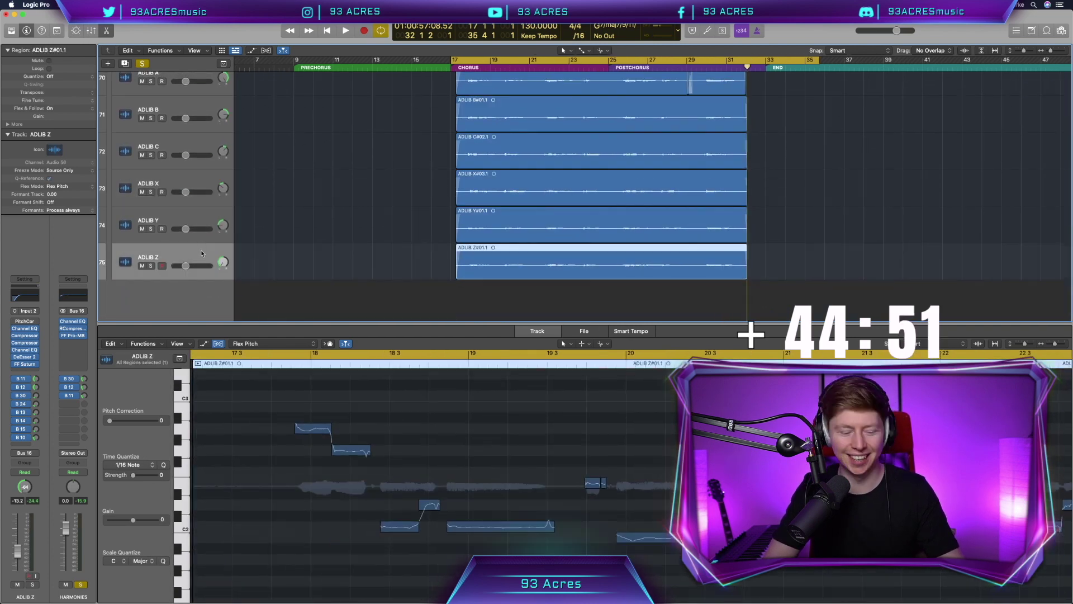
key(super+d)
Create a new track with duplicate settings from ADLIB A and name it ADLIB A Hi
scroll(213, 123, up, 1)
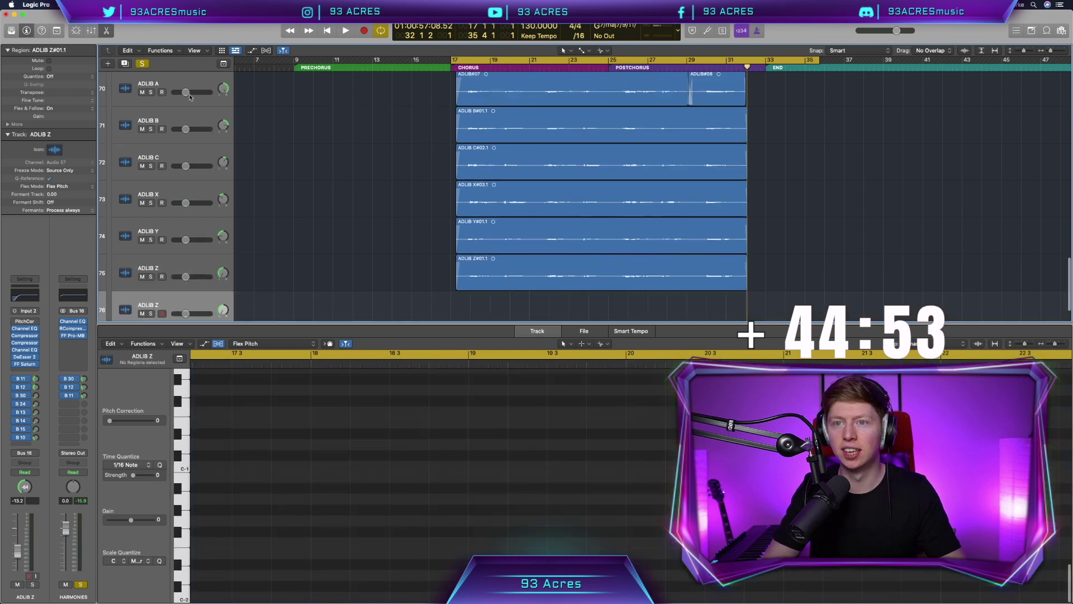
click(201, 95)
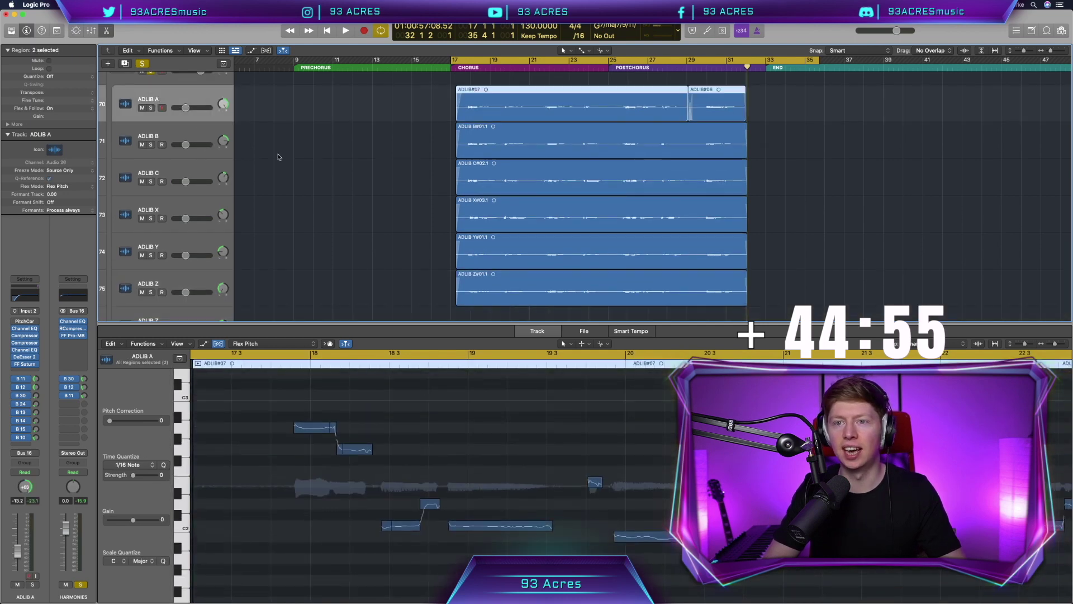
key(super+d)
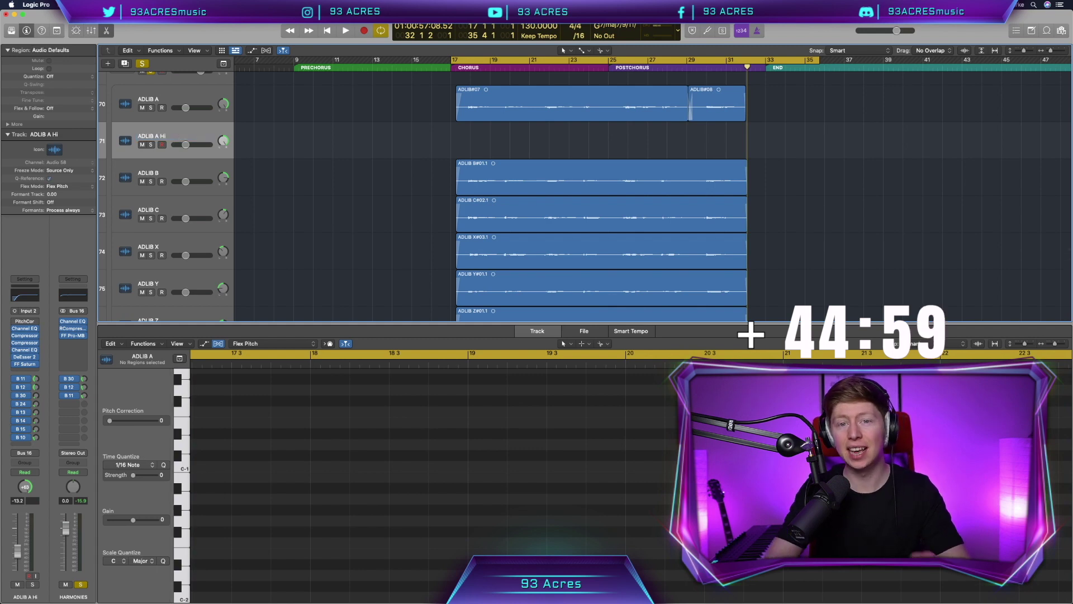
Rename the empty duplicate of ADLIB Z as ADLIB Z Hi
scroll(250, 189, down, 5)
click(188, 260)
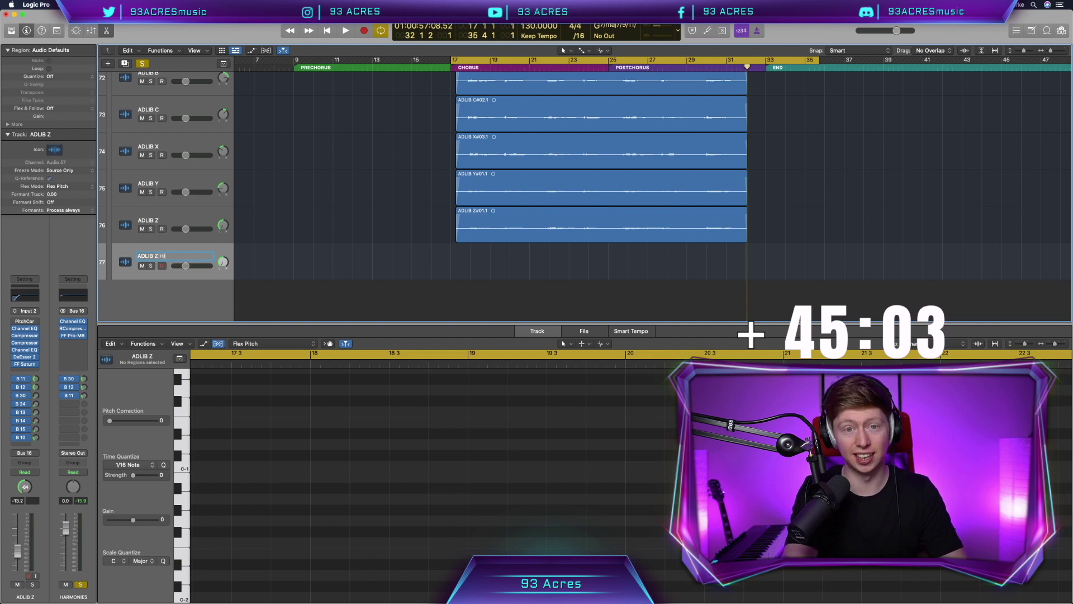
scroll(297, 270, up, 1)
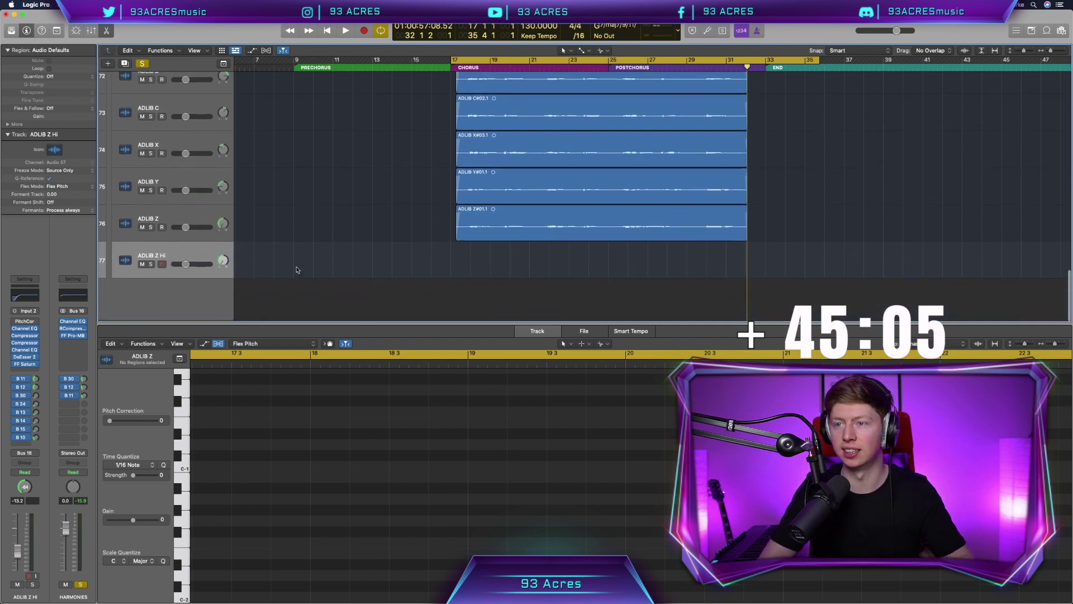
Record a high harmony take on ADLIB A Hi from bar 17 to just past bar 32
scroll(281, 273, right, 1)
scroll(282, 273, up, 4)
scroll(268, 196, right, 2)
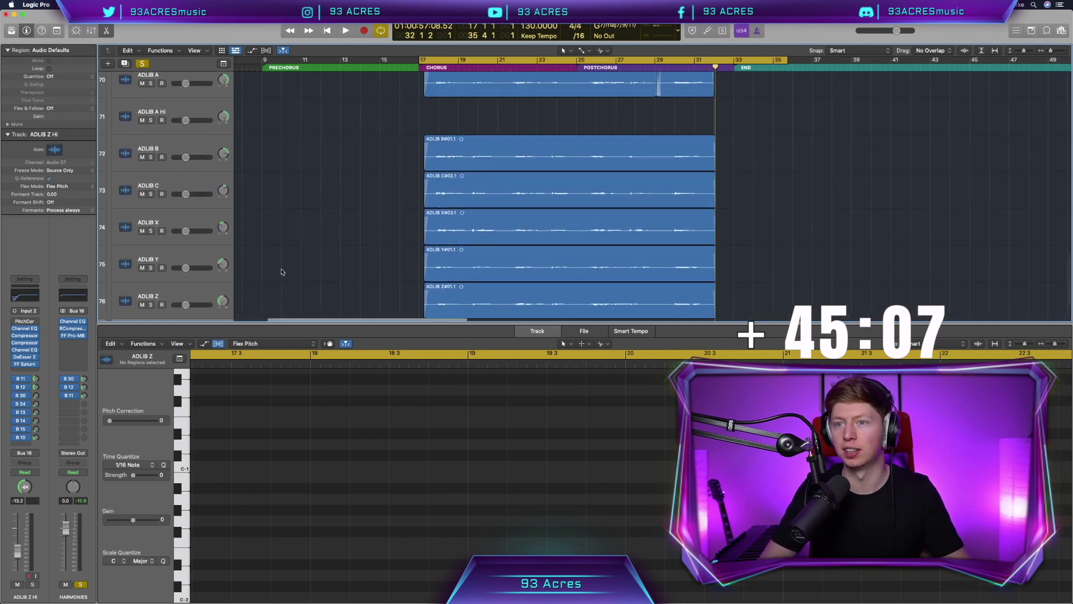
click(212, 102)
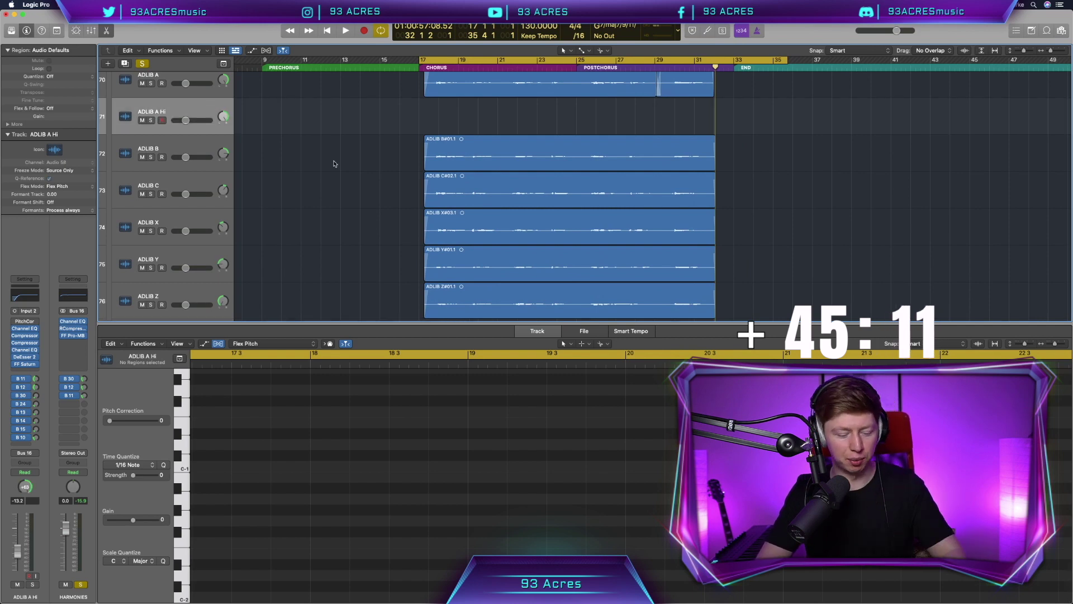
scroll(339, 166, up, 2)
scroll(338, 166, right, 1)
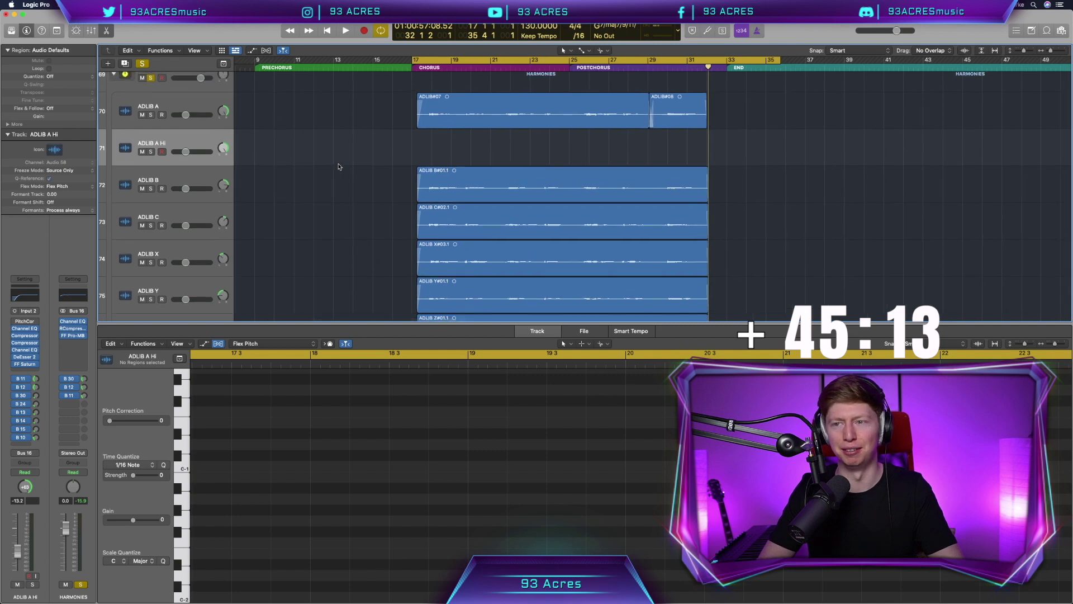
key(space)
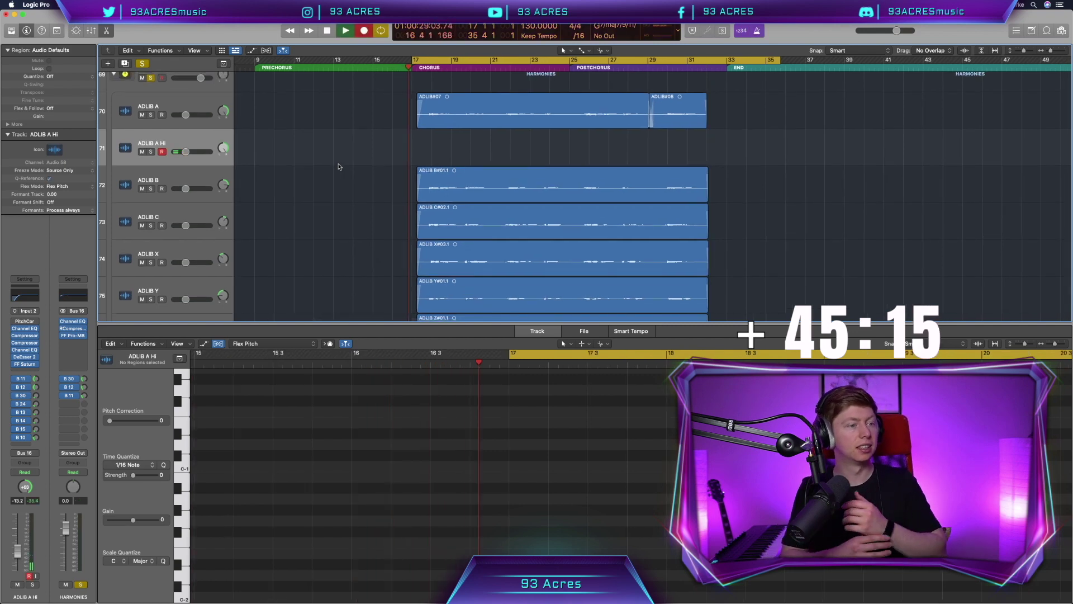
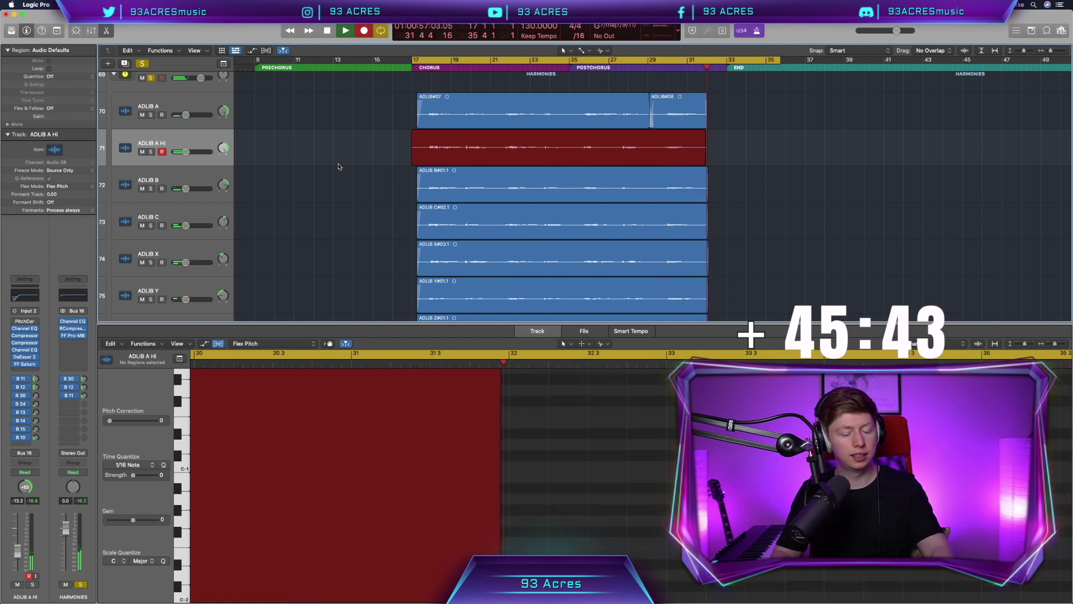
key(space)
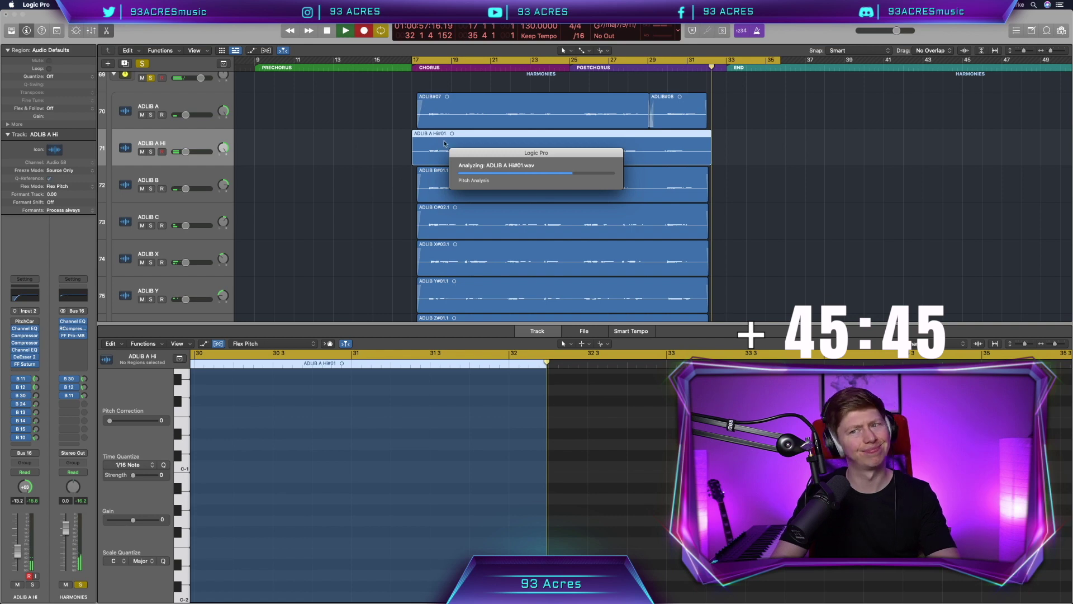
Keep Flex Pitch for the ADLIB A Hi take, select all its notes, and set pitch correction to 100 and vibrato to 32%
click(274, 343)
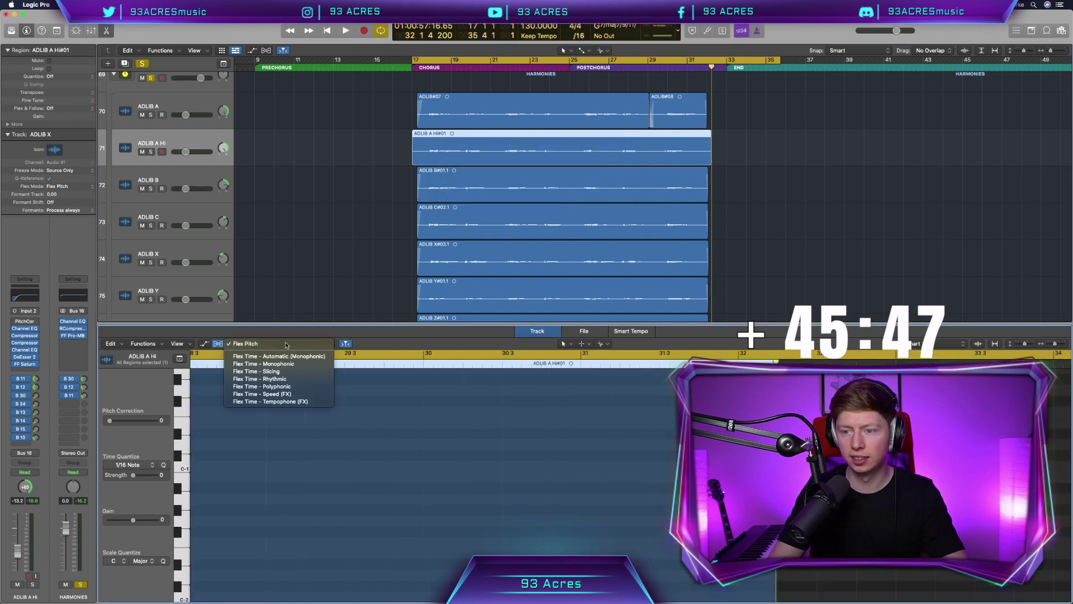
click(286, 345)
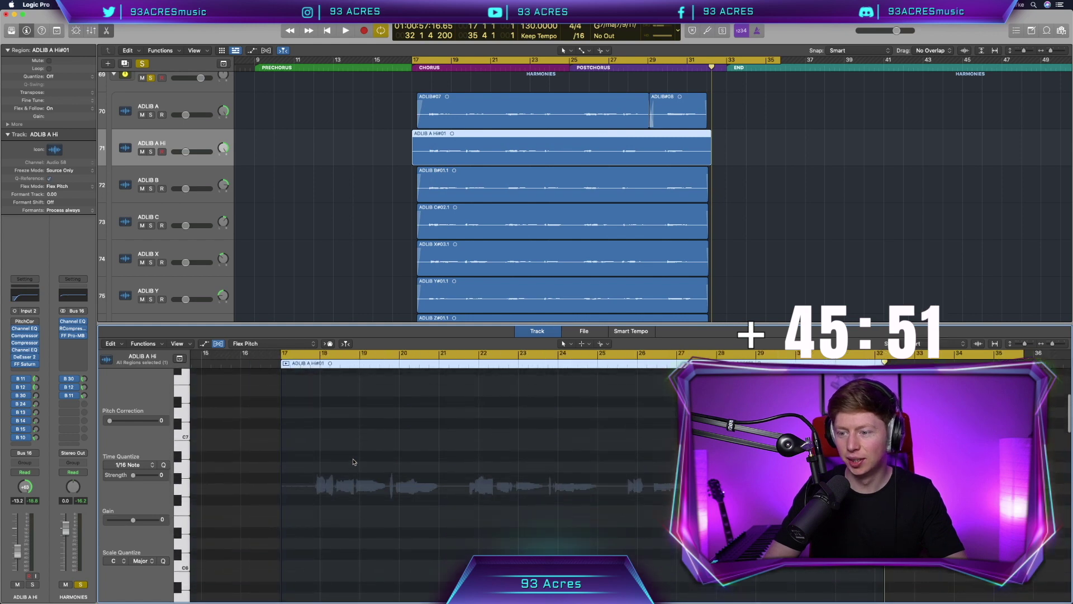
scroll(635, 521, down, 1)
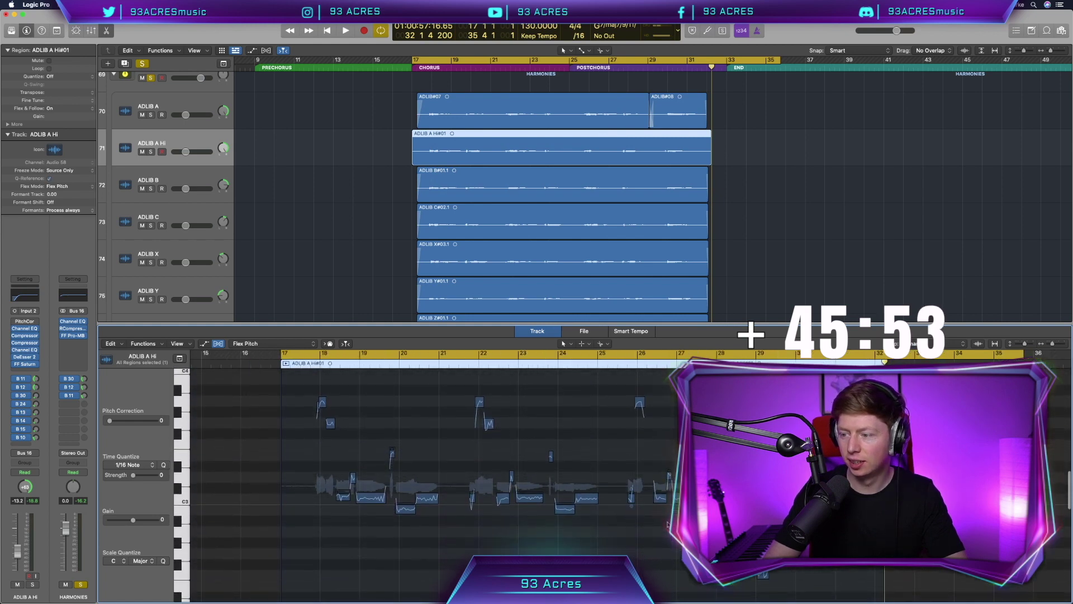
drag(865, 582, 264, 366)
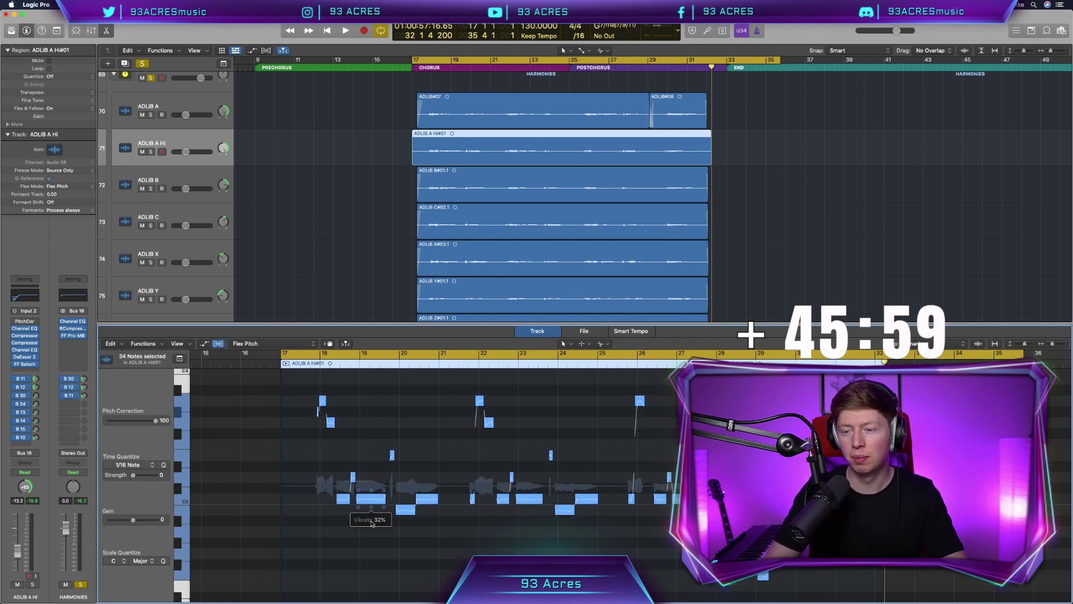
Raise the short first note just before bar 18 in ADLIB A Hi one semitone to A3 and audition it
key(space)
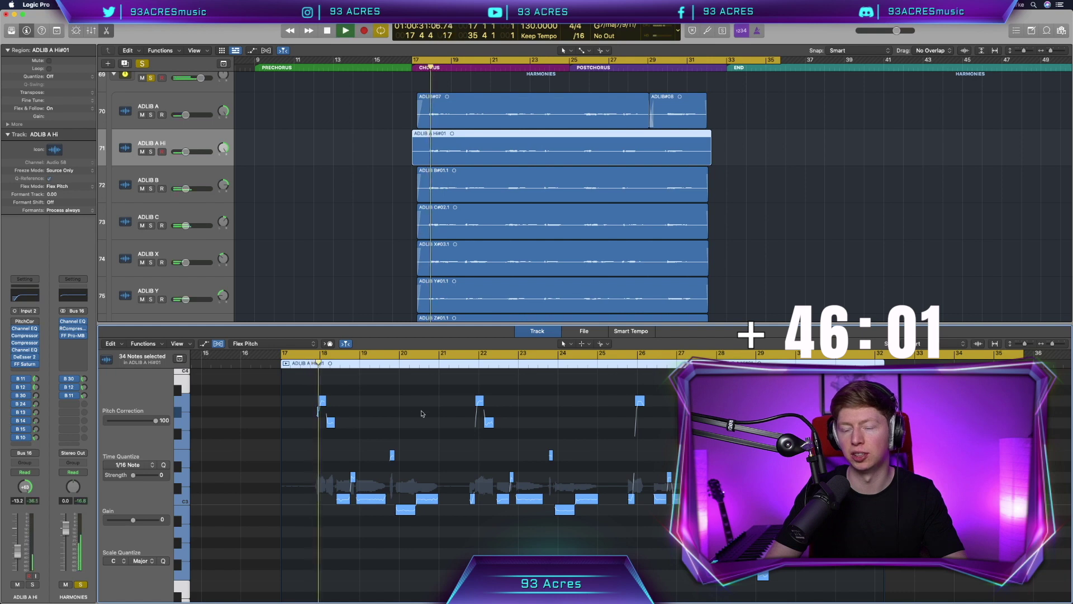
scroll(353, 449, up, 5)
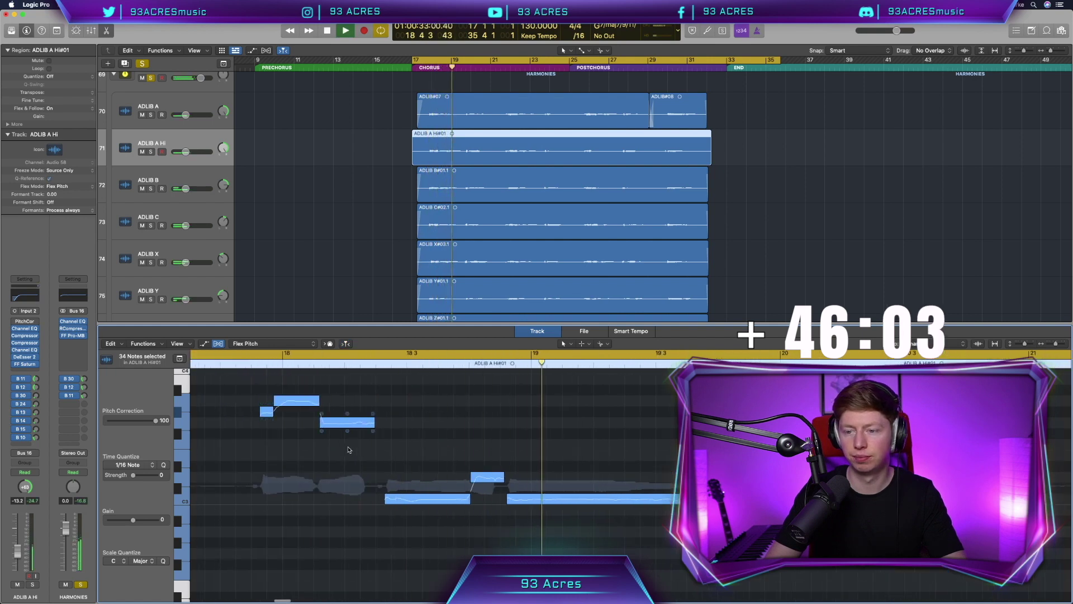
click(272, 413)
double_click(260, 411)
key(space)
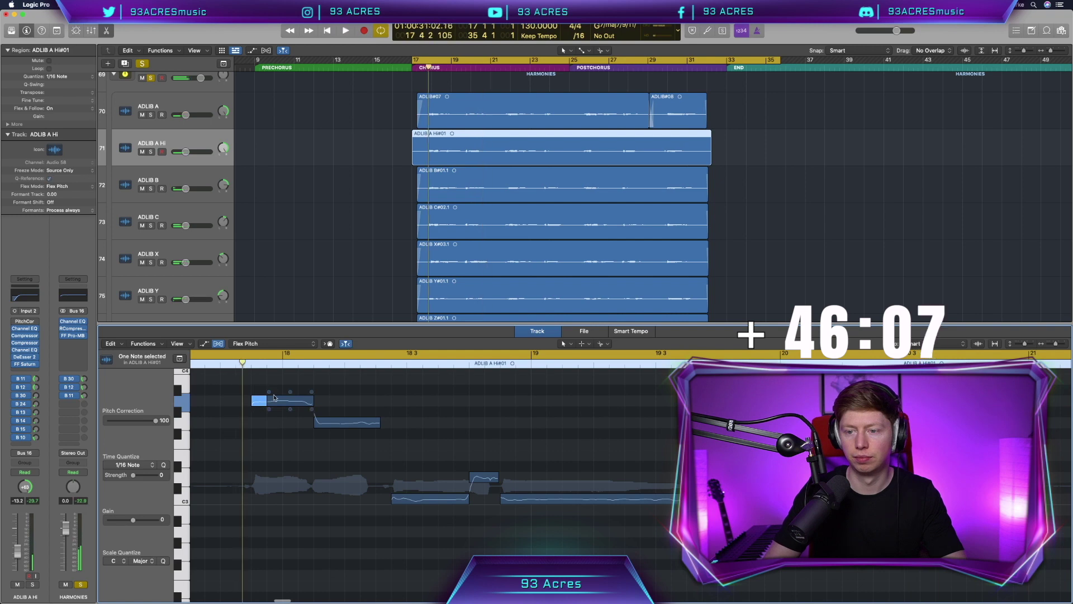
key(space)
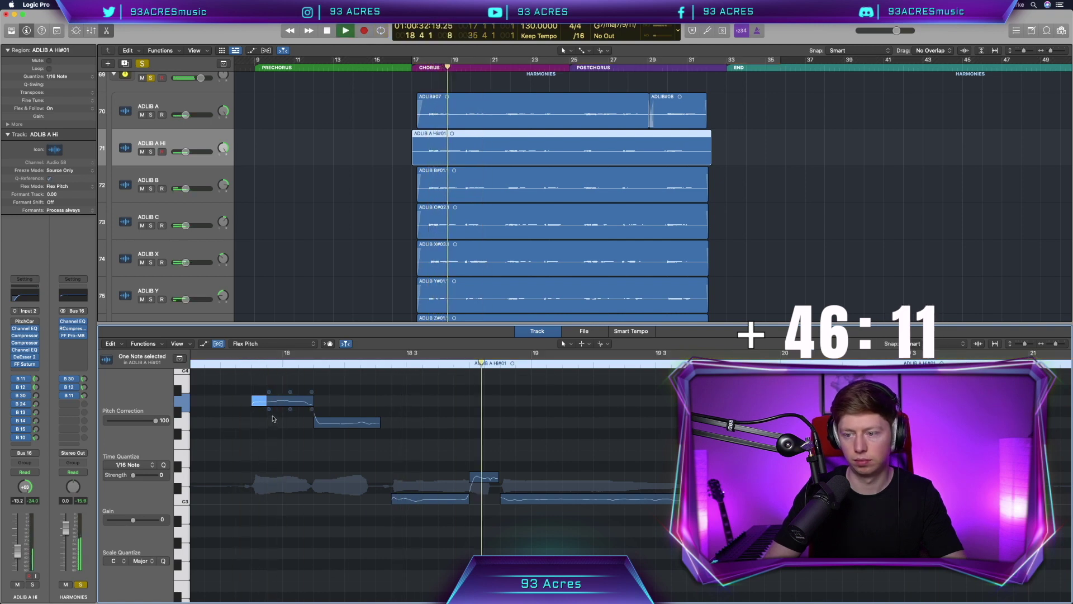
Lower the short note just before bar 28 in ADLIB A Hi one semitone to E3
key(c)
key(super+Left)
key(super+Left)
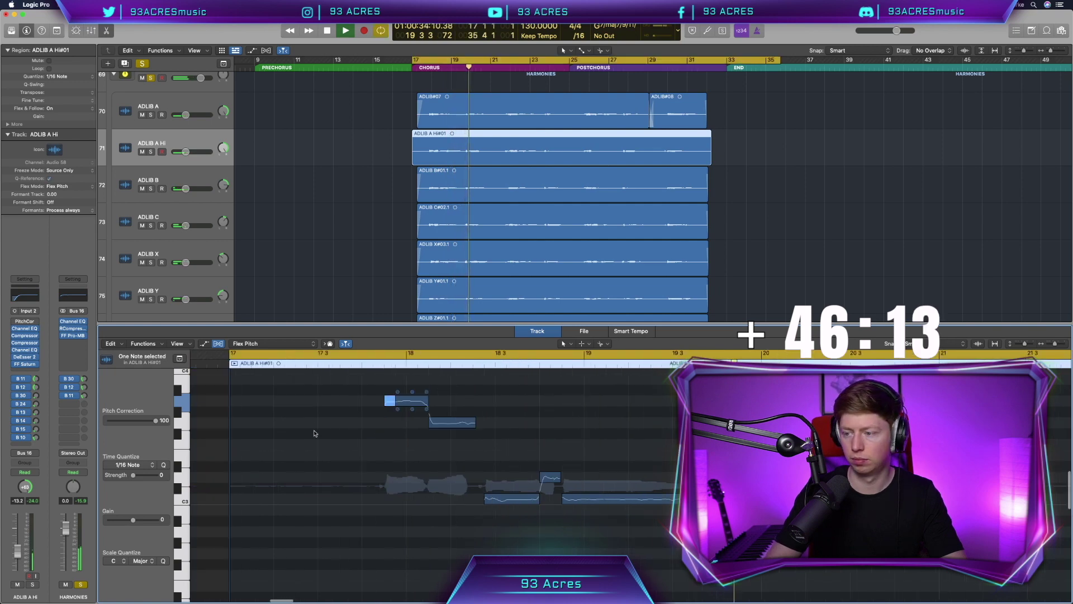
scroll(314, 433, right, 8)
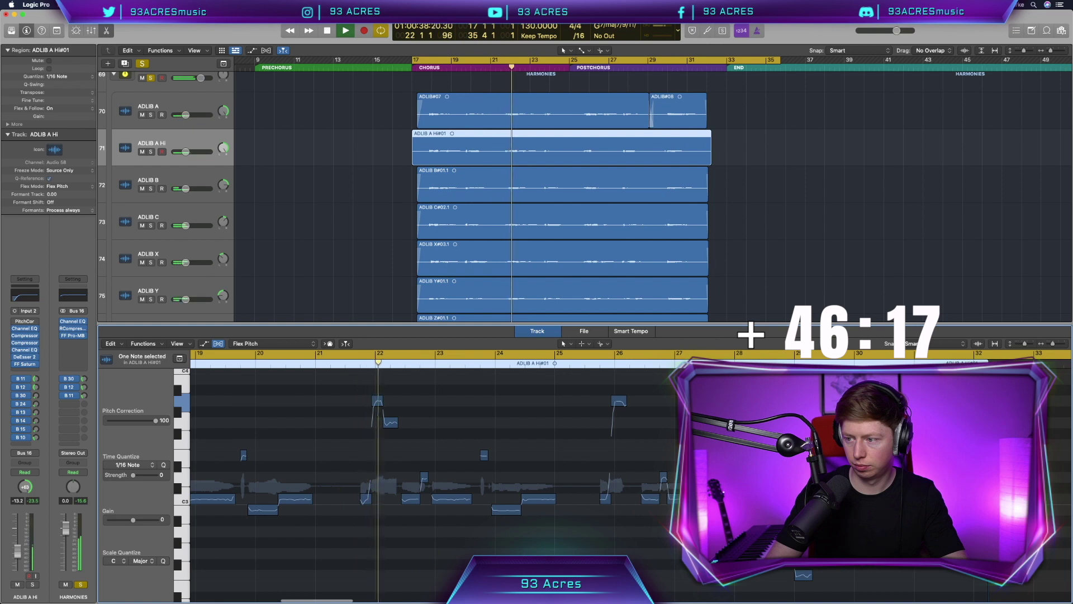
key(super+Right)
key(super+Right)
scroll(430, 475, right, 6)
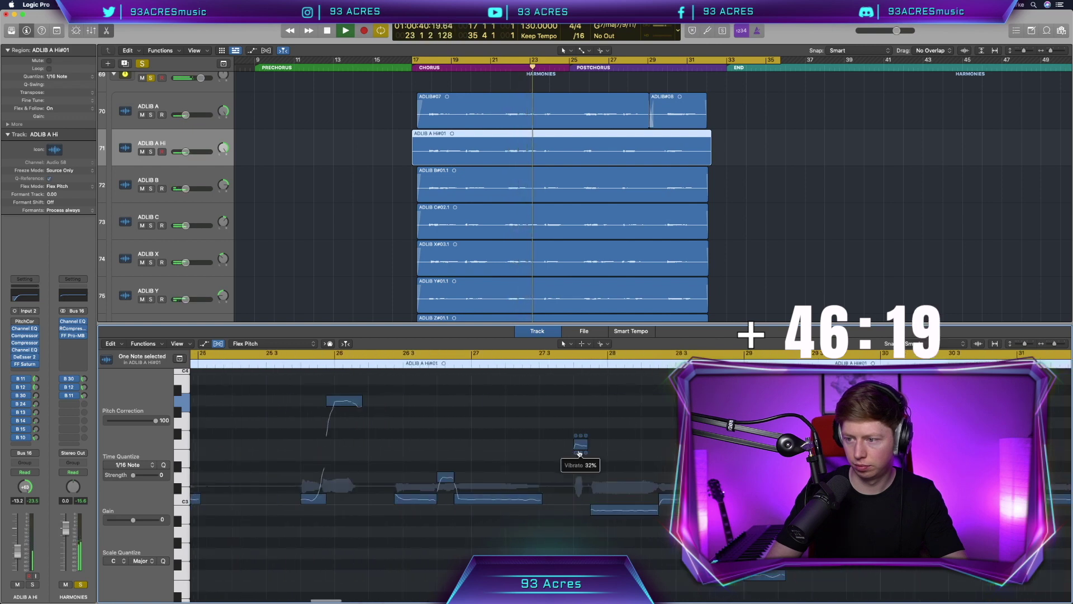
drag(577, 448, 579, 451)
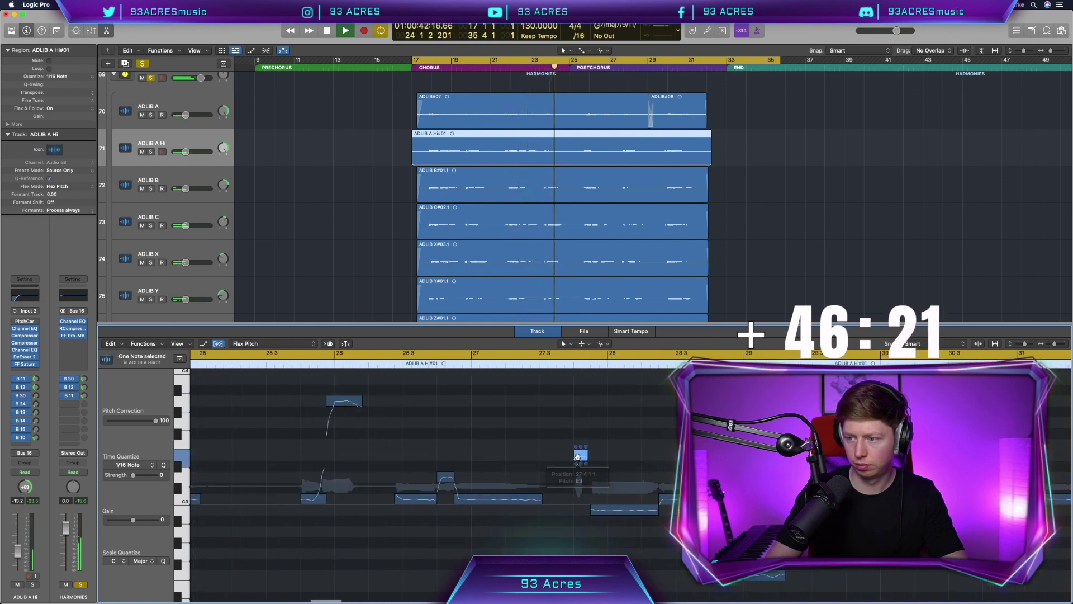
Play back the ADLIB A Hi take through the postchorus and check its tuned notes up to bar 32
scroll(578, 457, left, 4)
scroll(578, 457, left, 2)
scroll(578, 458, right, 4)
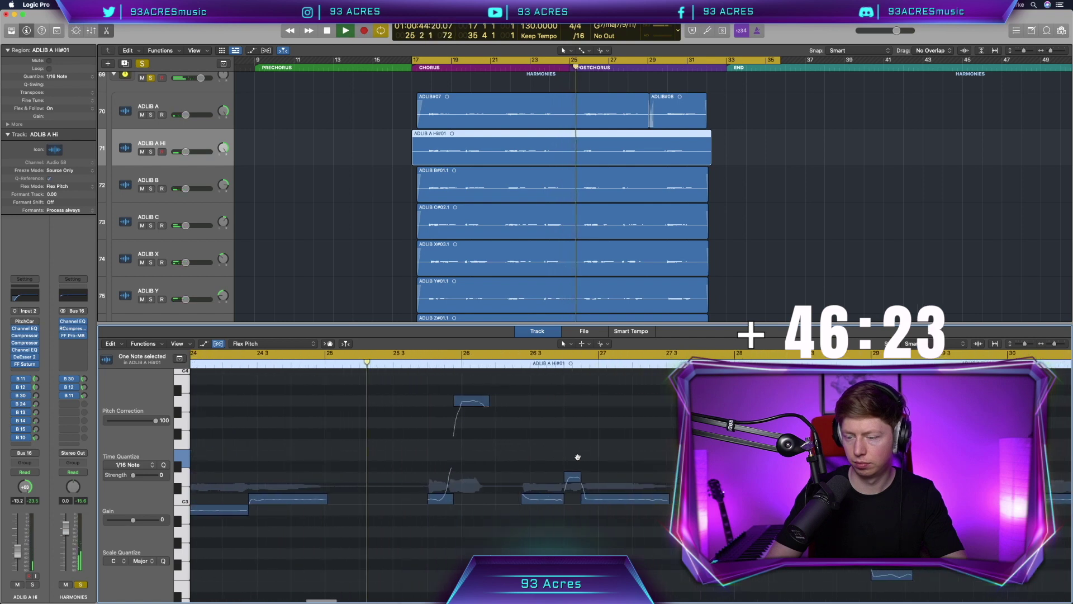
key(super+Left)
key(super+Left)
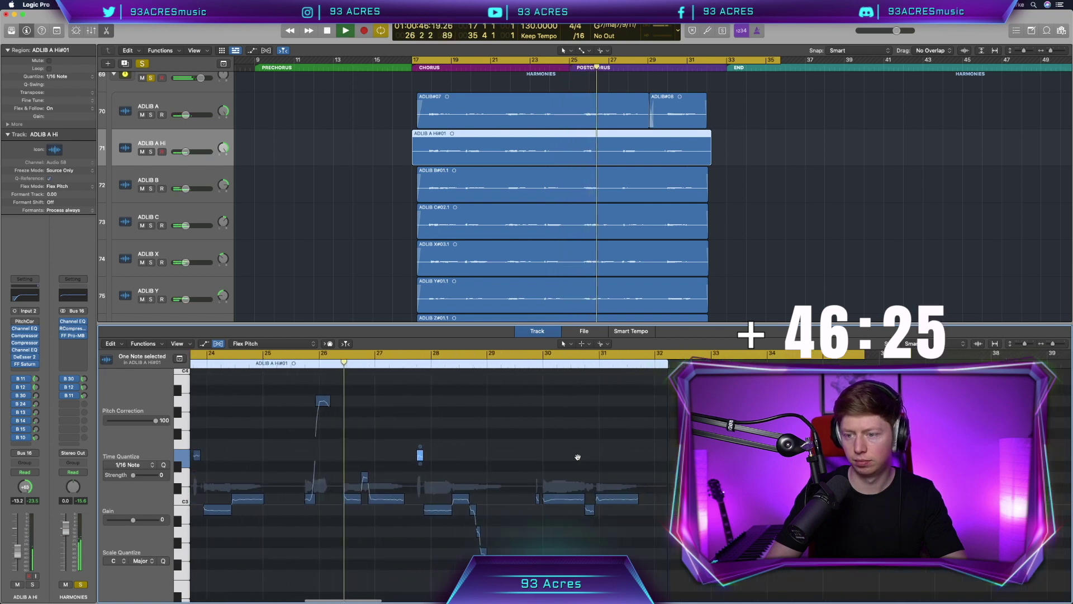
mouse_move(344, 510)
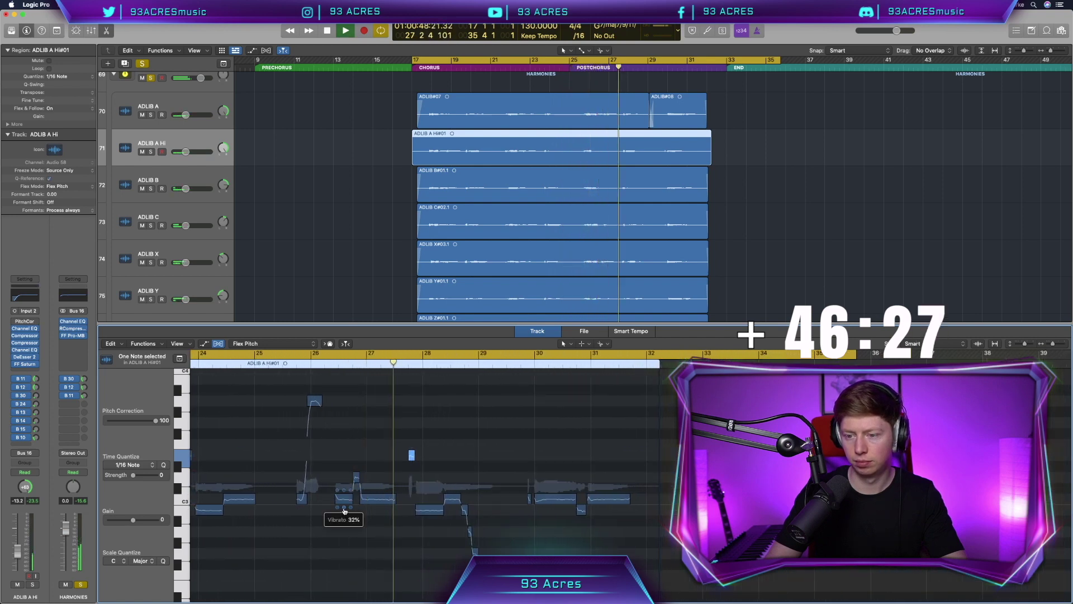
scroll(344, 511, right, 4)
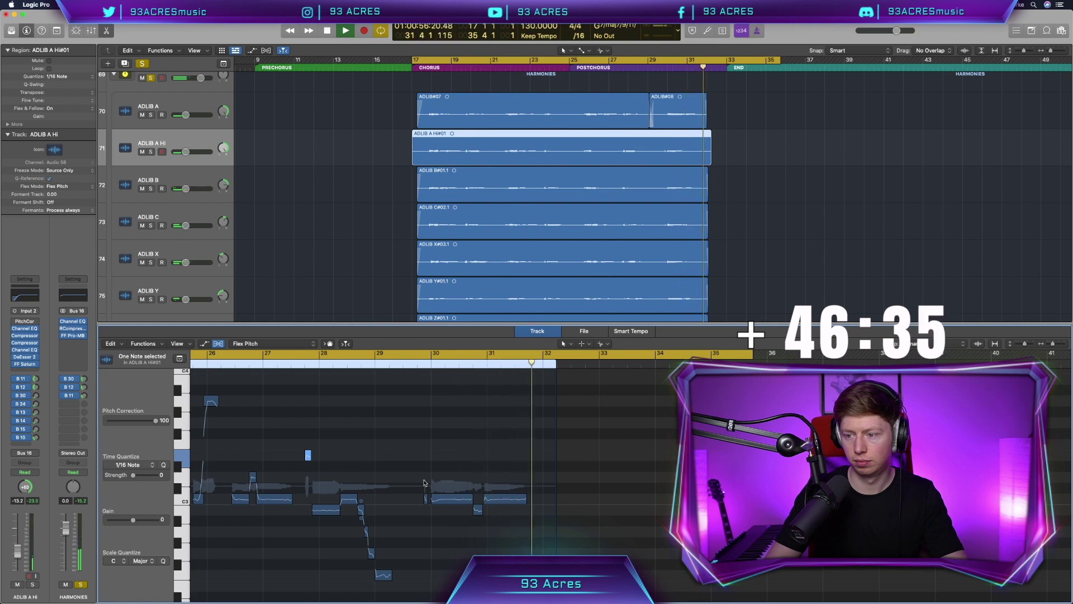
Stop playback and trim both ends of the ADLIB A Hi take to line up with the other ADLIB regions
key(space)
drag(711, 161, 707, 160)
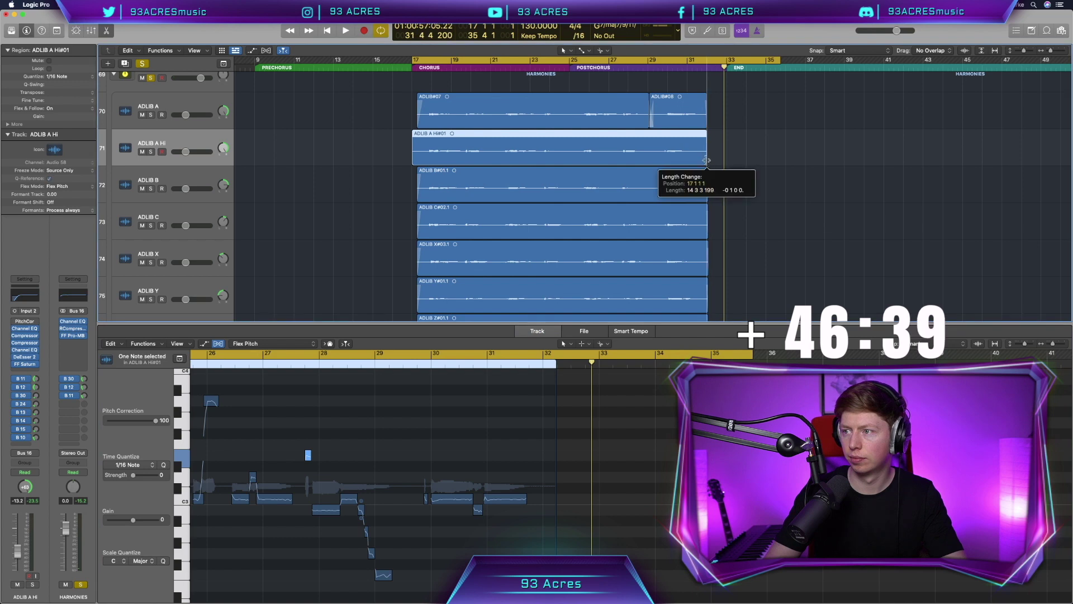
click(418, 163)
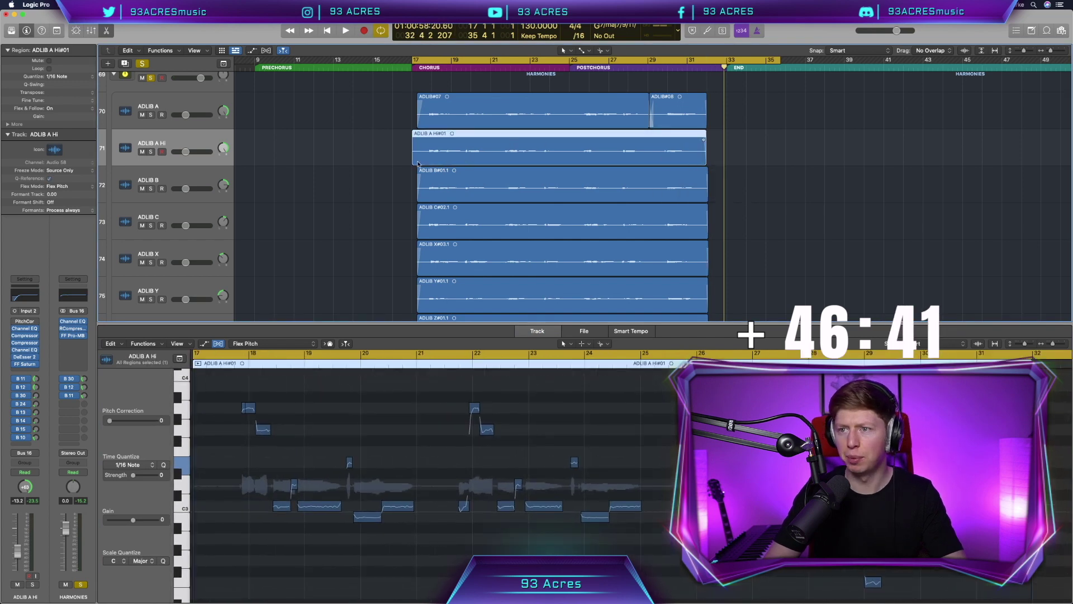
drag(415, 160, 419, 159)
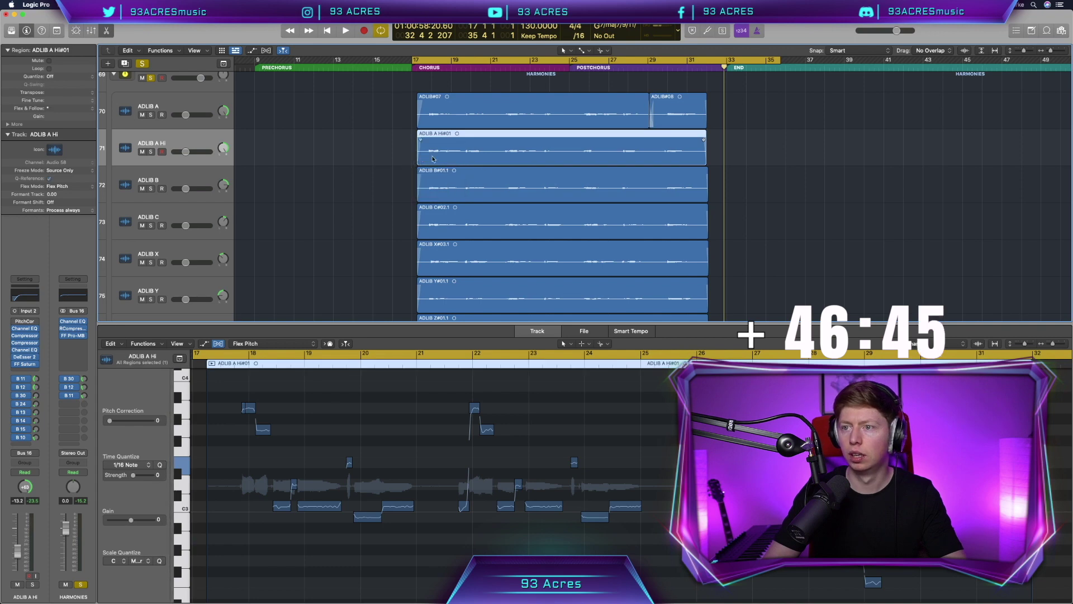
Record a high harmony take on the ADLIB Z Hi track from the chorus at bar 17 to just past bar 32
scroll(391, 213, down, 5)
click(263, 264)
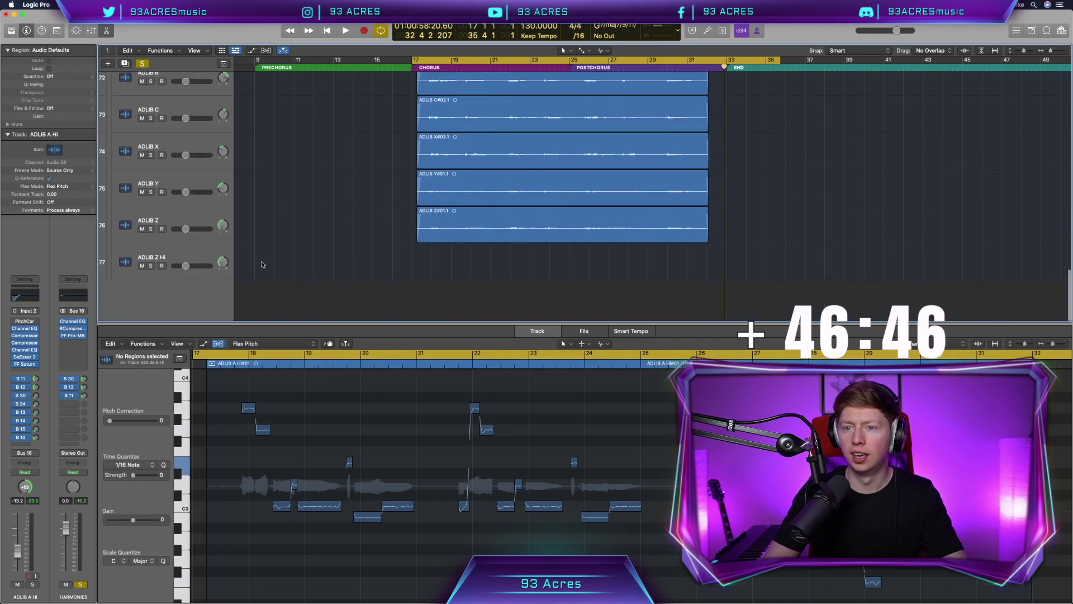
click(202, 259)
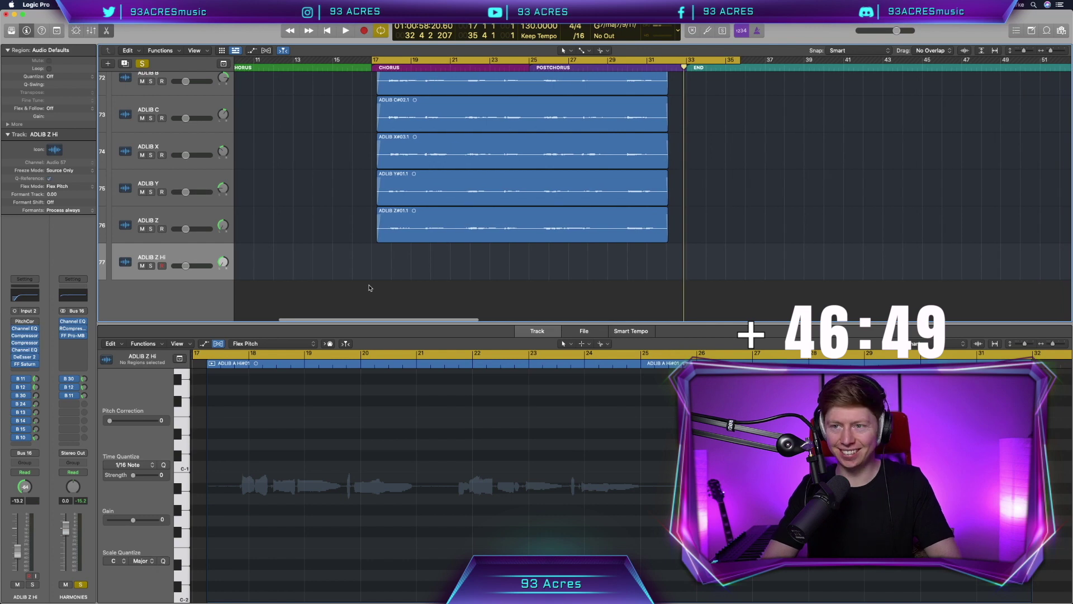
scroll(369, 288, left, 1)
scroll(369, 288, up, 1)
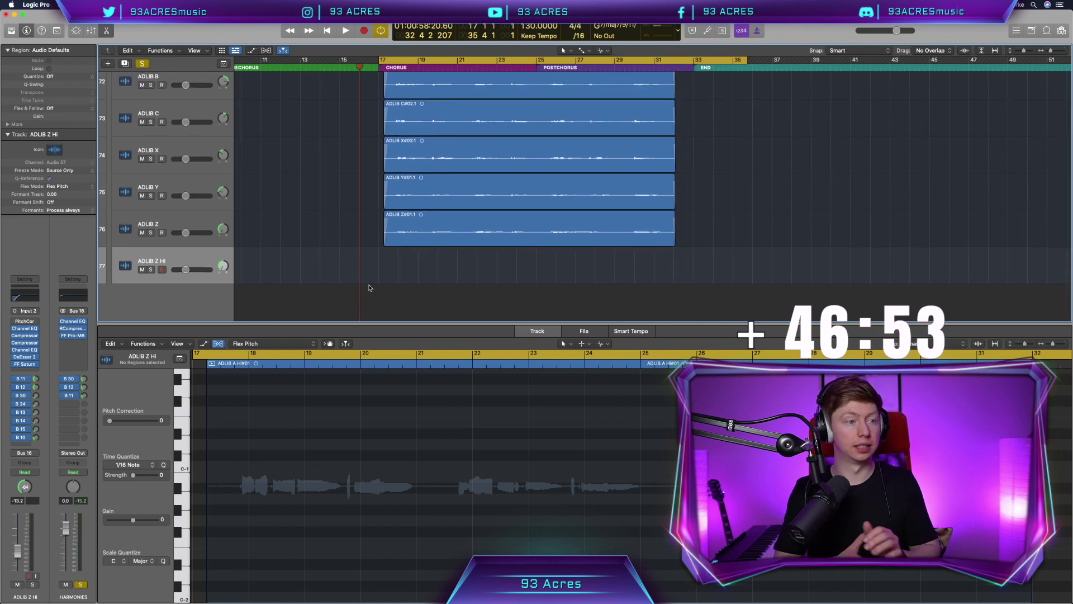
key(space)
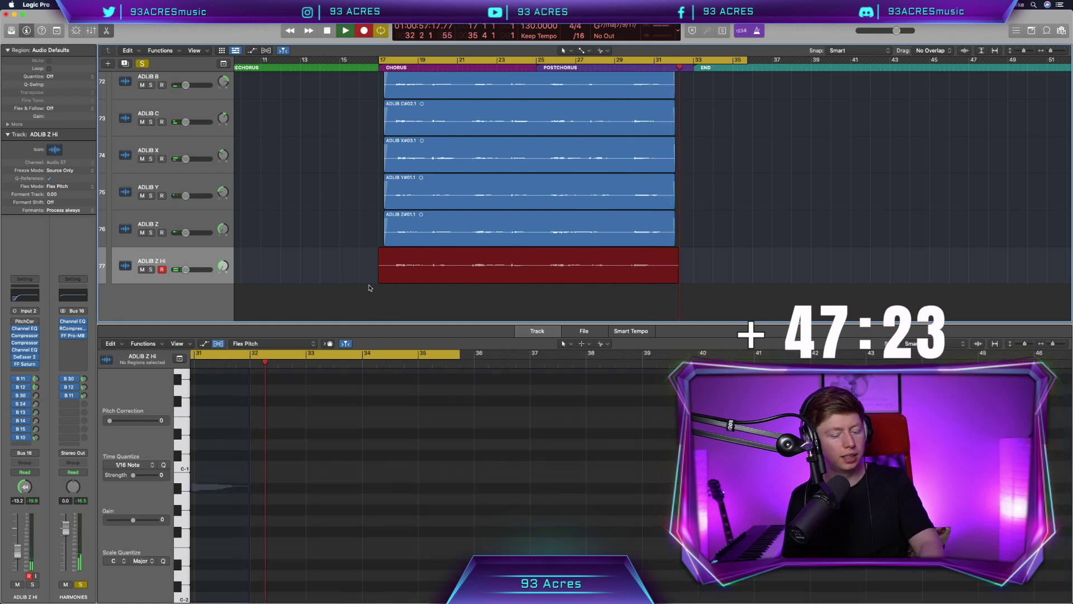
key(space)
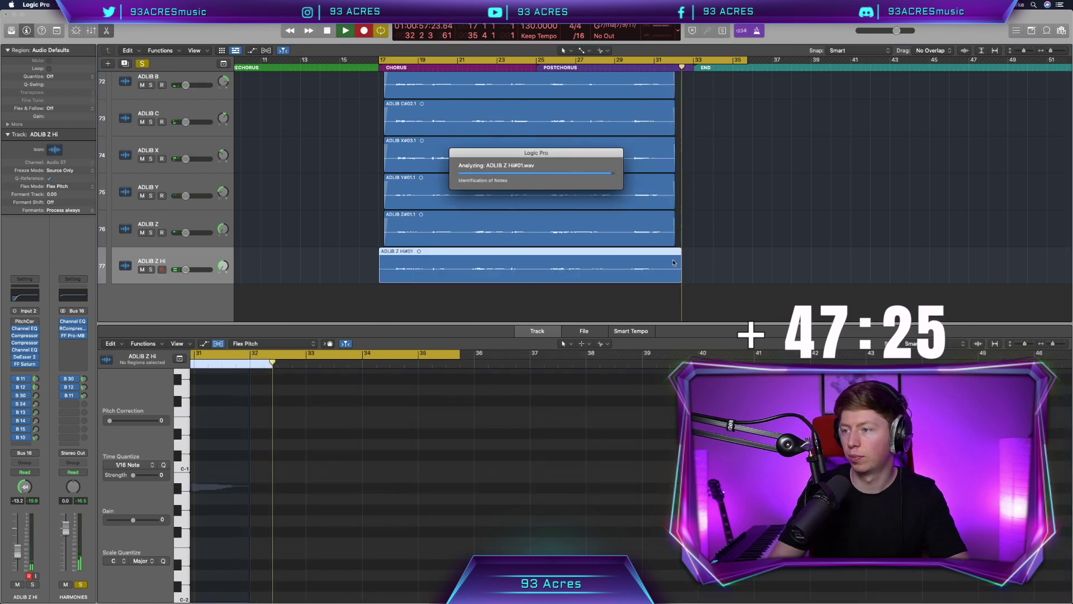
Trim both ends of the ADLIB Z Hi take to line up with the ADLIB regions above it
drag(680, 278, 676, 278)
drag(379, 276, 385, 278)
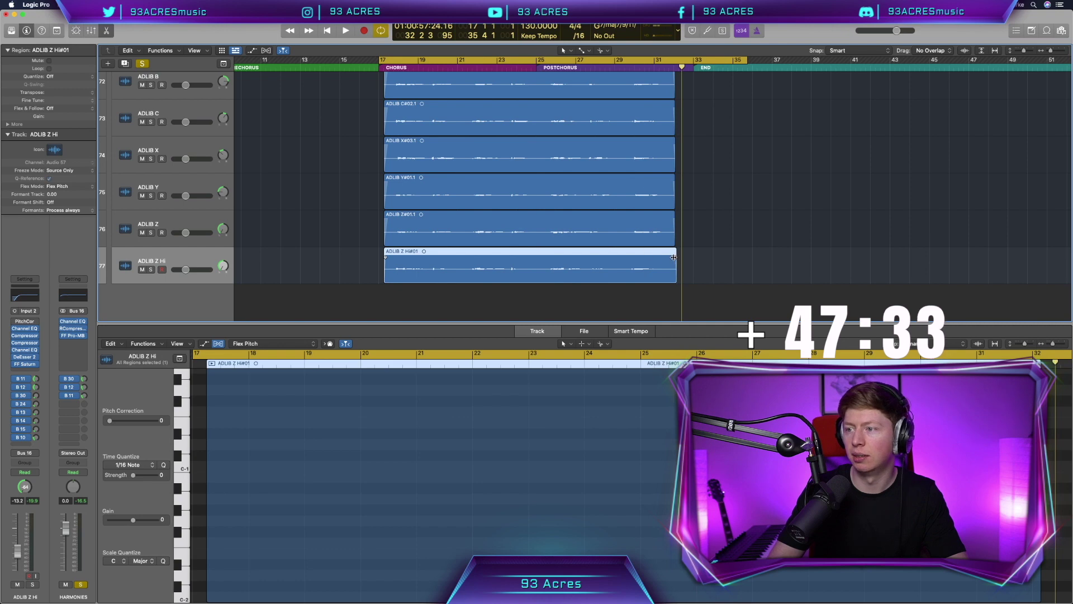
Reopen the ADLIB Z Hi take in the track editor with Flex Pitch as its flex mode
key(e)
click(592, 274)
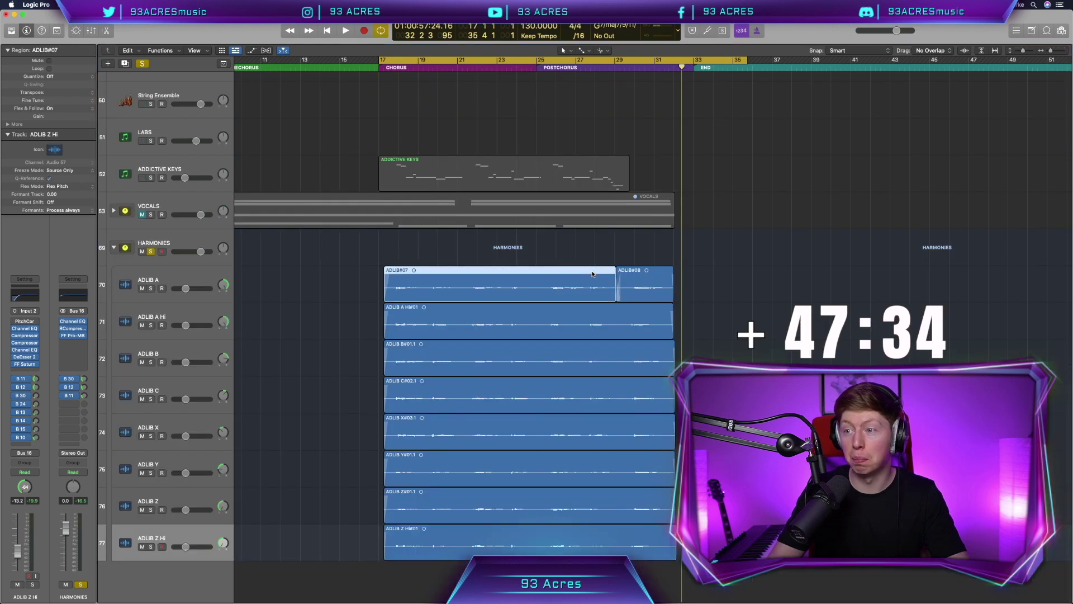
click(579, 550)
key(e)
click(292, 343)
click(263, 380)
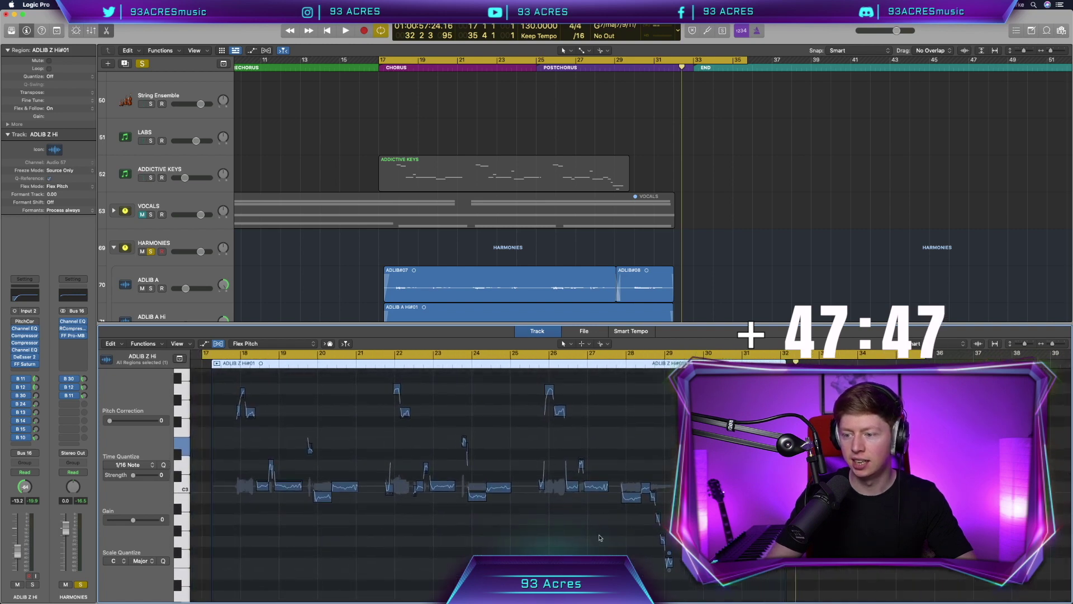
Set all ADLIB Z Hi notes to pitch correction 100, adjust their vibrato, and quantize them to the C Major scale
key(super+a)
double_click(286, 487)
key(q)
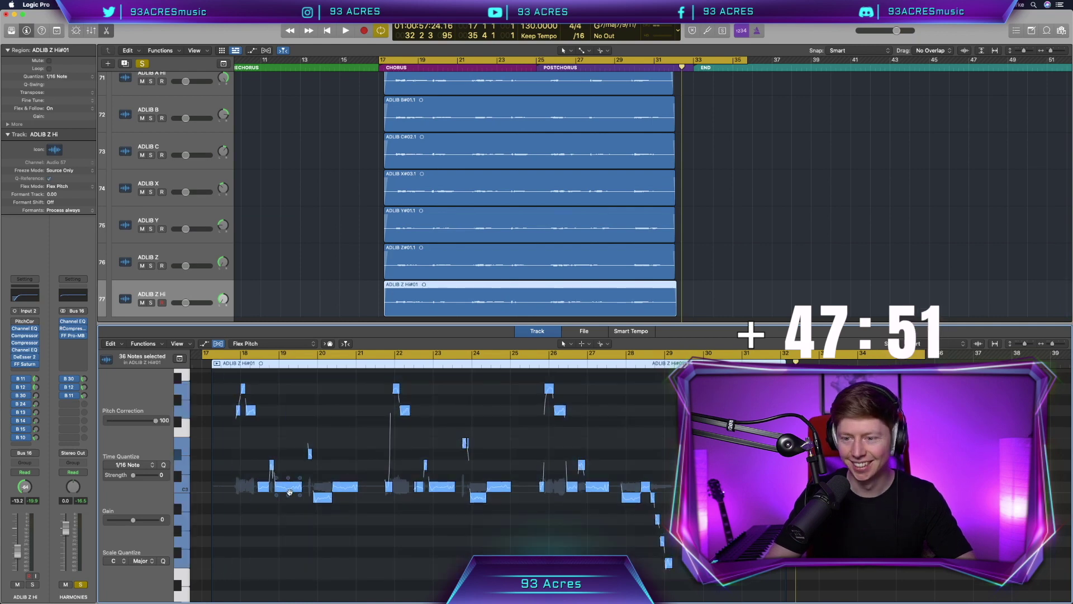
drag(288, 497, 287, 495)
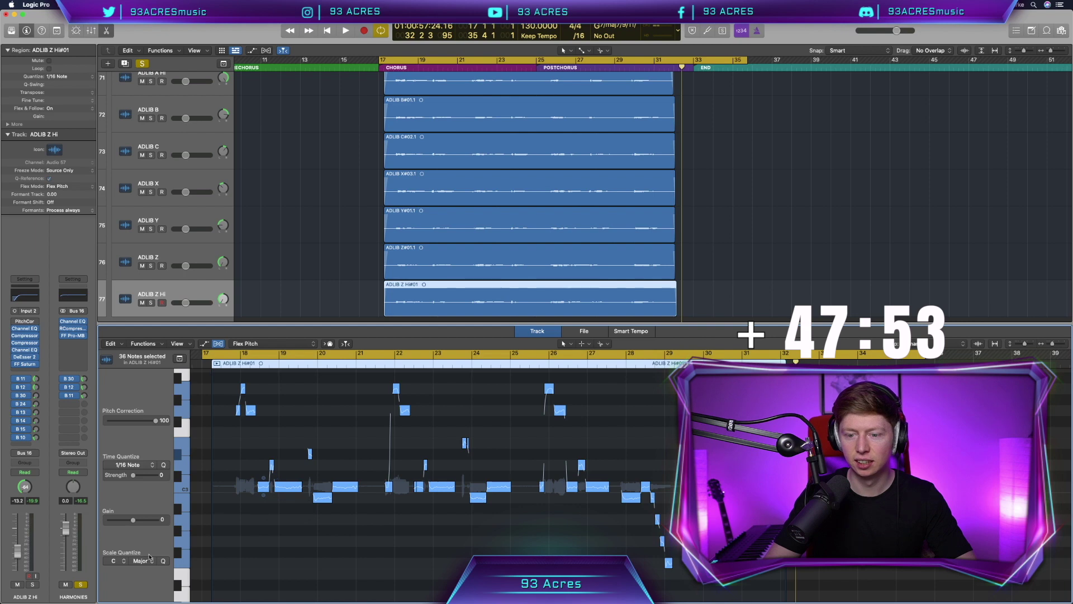
Play back the harmonies and lower the ADLIB Z Hi and ADLIB A Hi volumes to -17.8 dB
key(space)
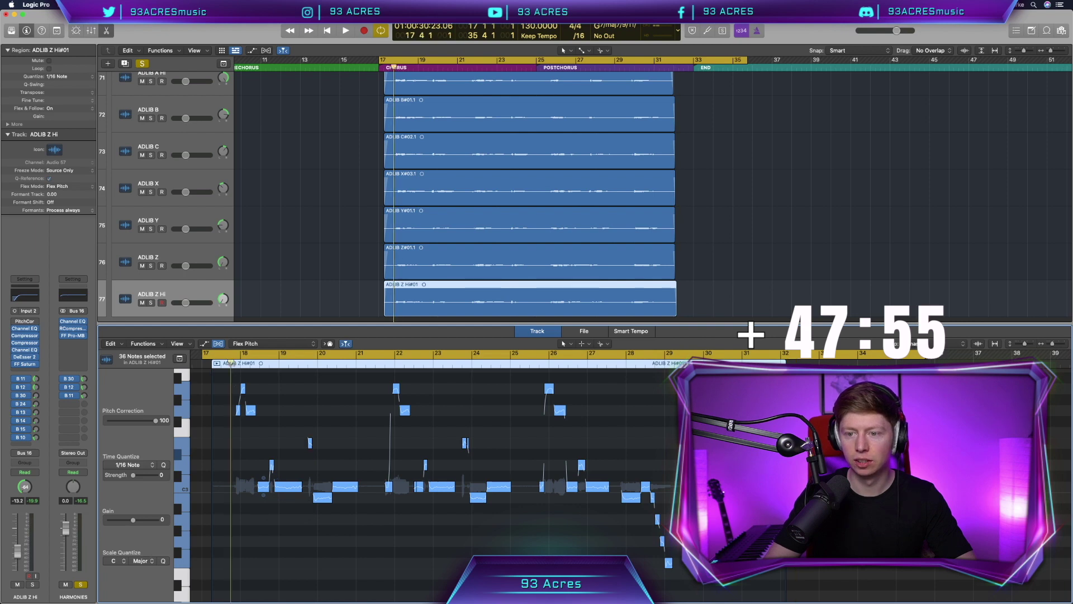
scroll(334, 403, up, 2)
scroll(334, 403, up, 3)
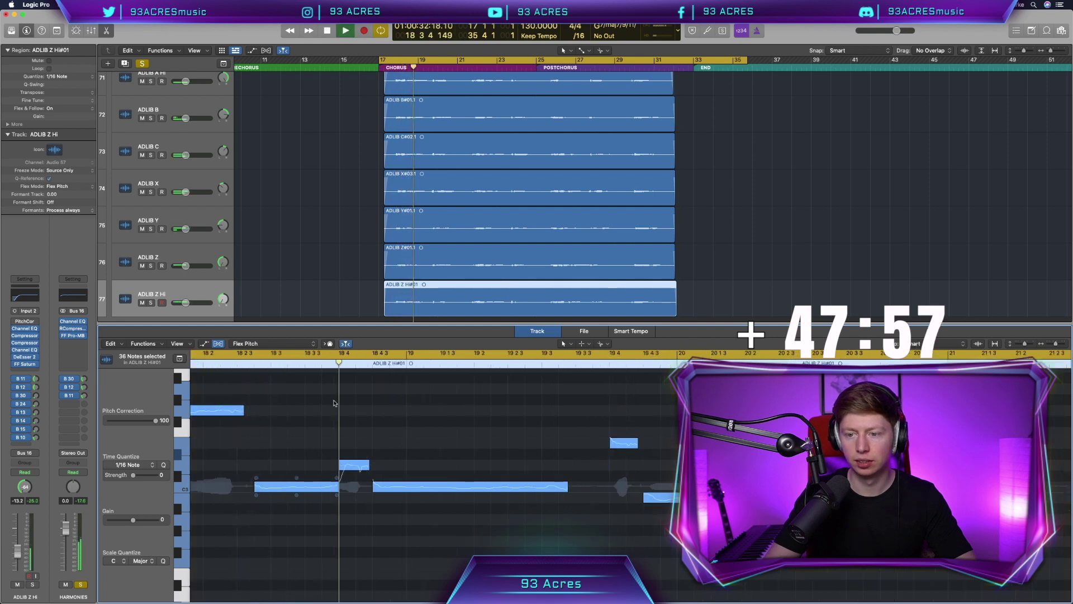
drag(186, 302, 181, 302)
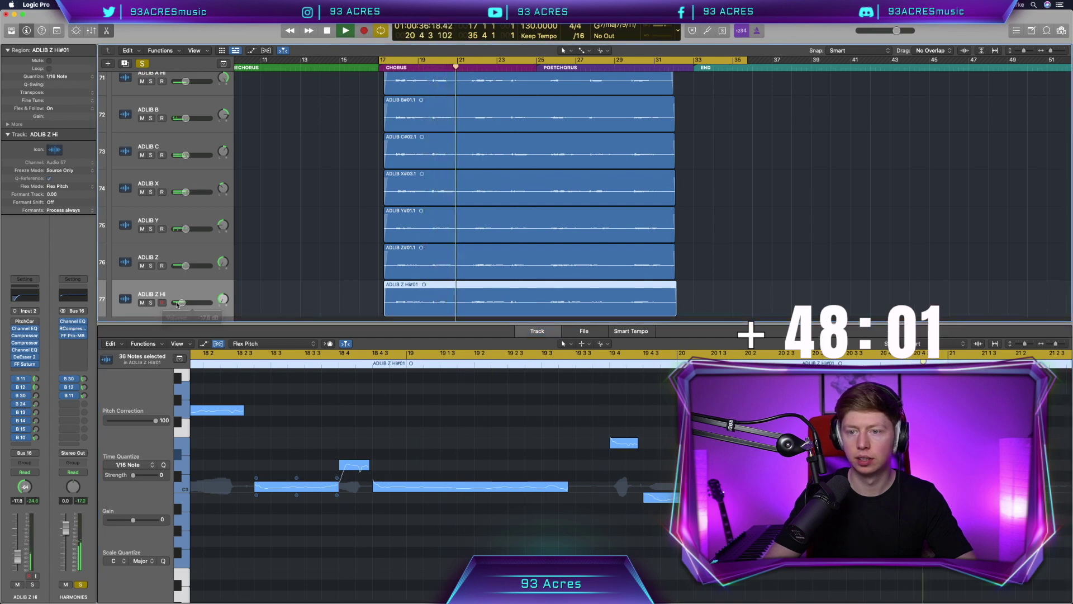
scroll(185, 223, up, 3)
drag(185, 197, 180, 198)
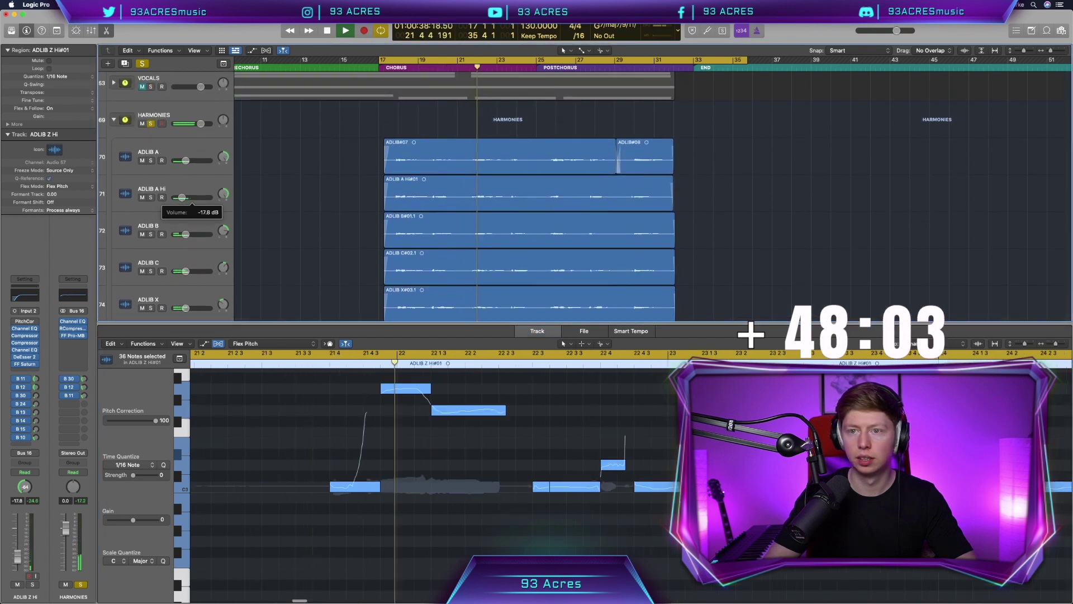
Select the ADLIB C and ADLIB X tracks together and lower their volume to -19.0 dB
scroll(197, 202, down, 2)
scroll(199, 196, down, 1)
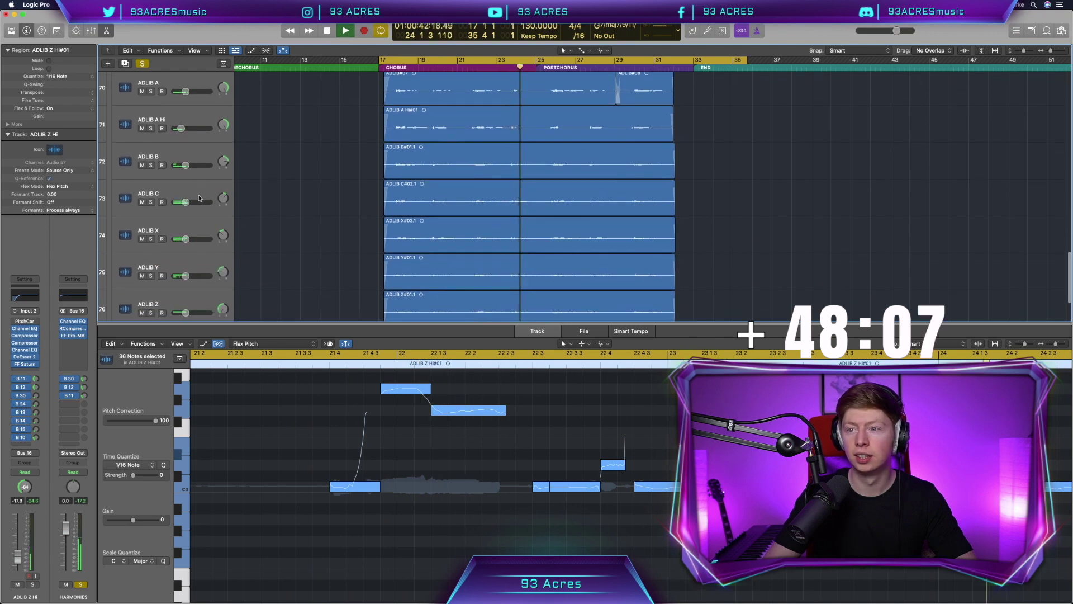
scroll(196, 197, down, 1)
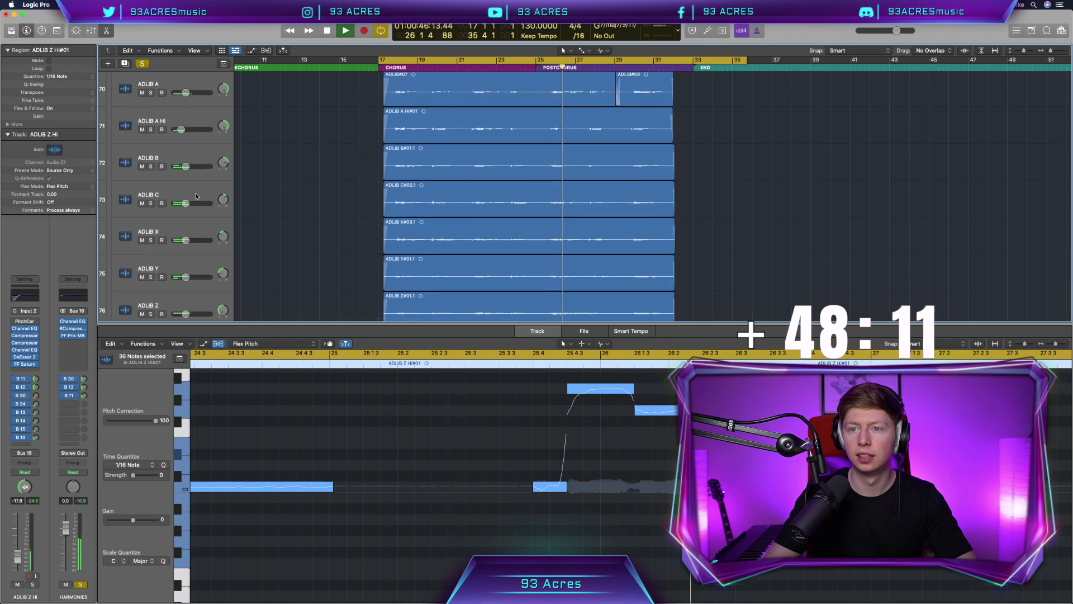
click(196, 197)
shift+click(200, 229)
drag(185, 240, 180, 240)
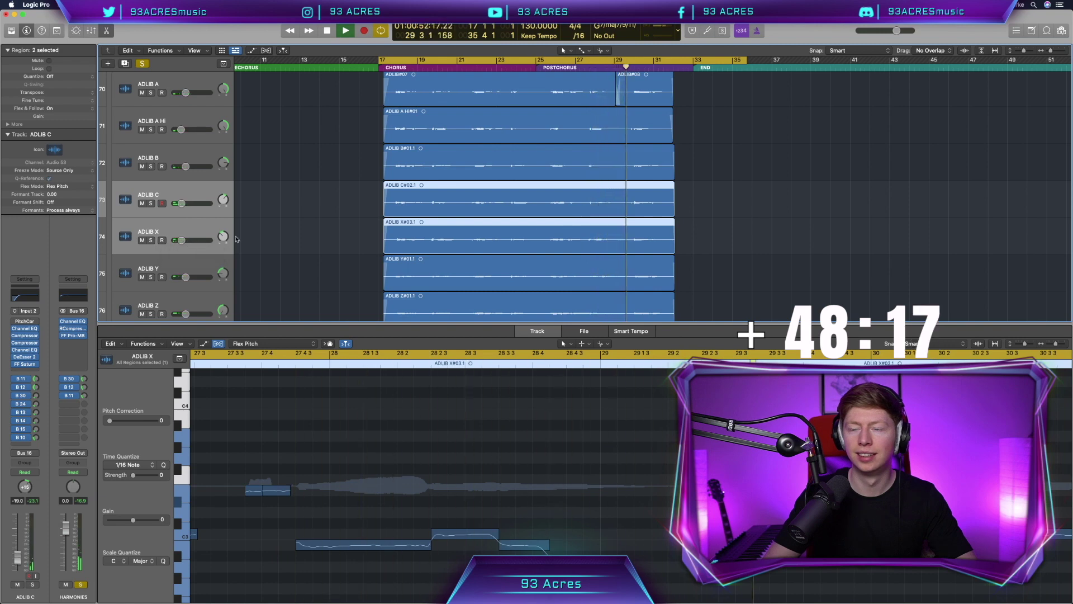
click(259, 240)
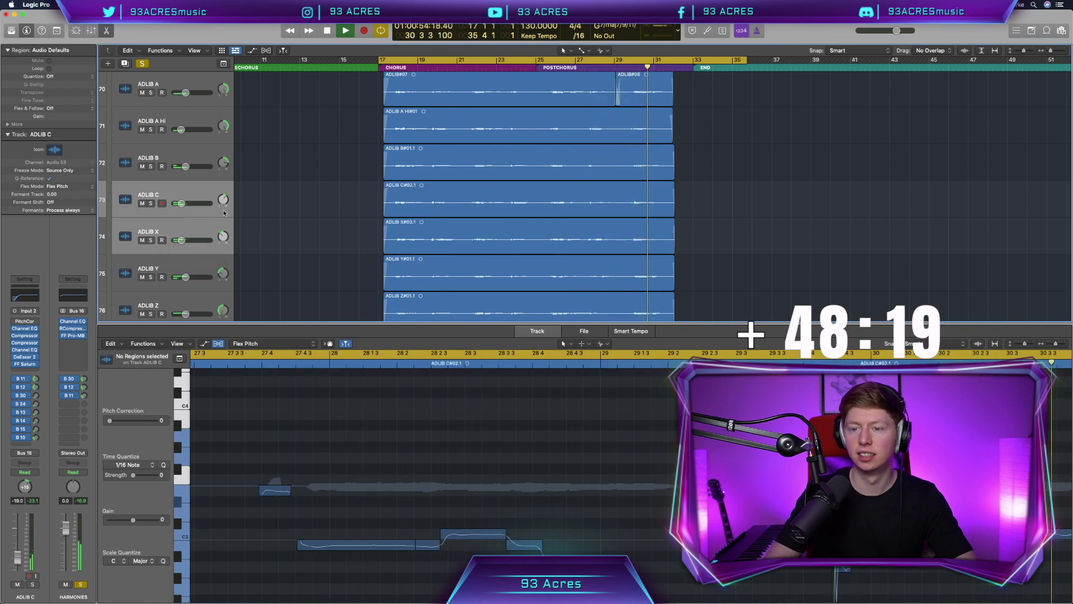
Stop playback and insert a Noise Gate before the Channel EQ on the HARMONIES stack
scroll(204, 192, up, 4)
click(239, 179)
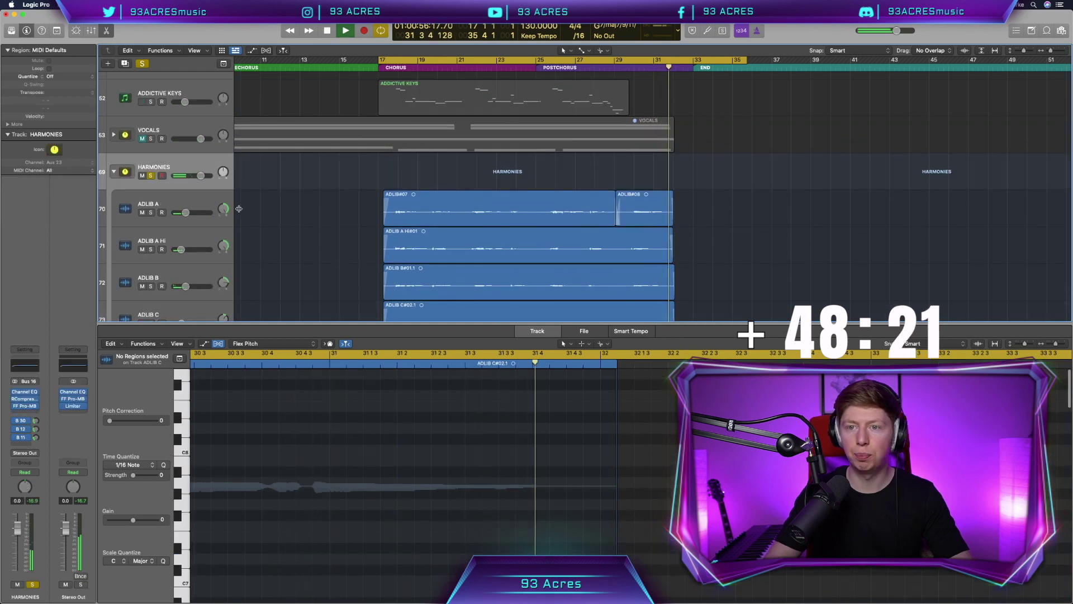
key(space)
click(29, 389)
mouse_move(61, 414)
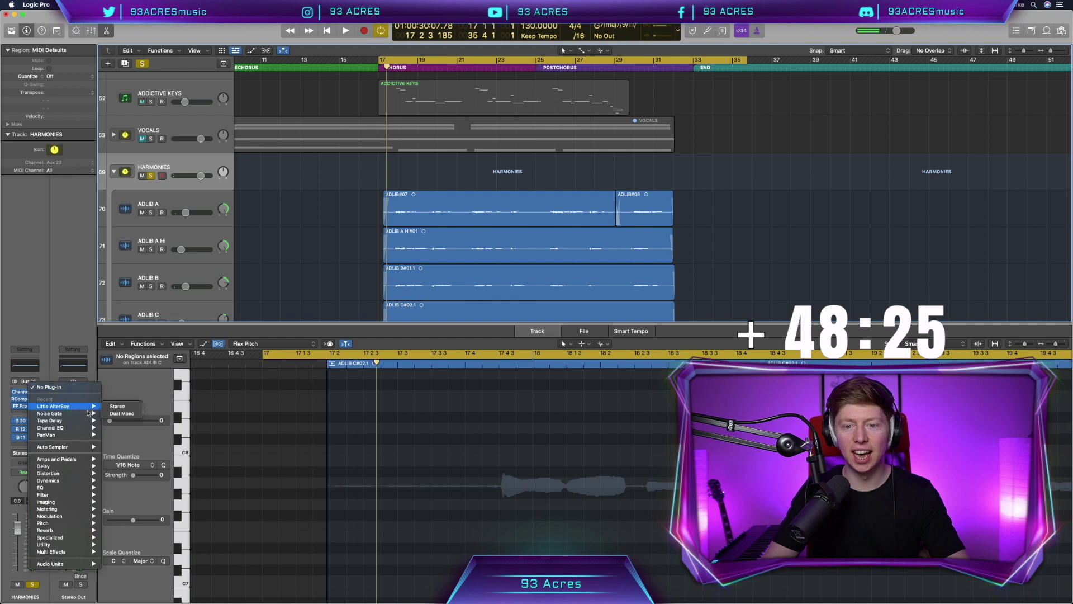
click(370, 351)
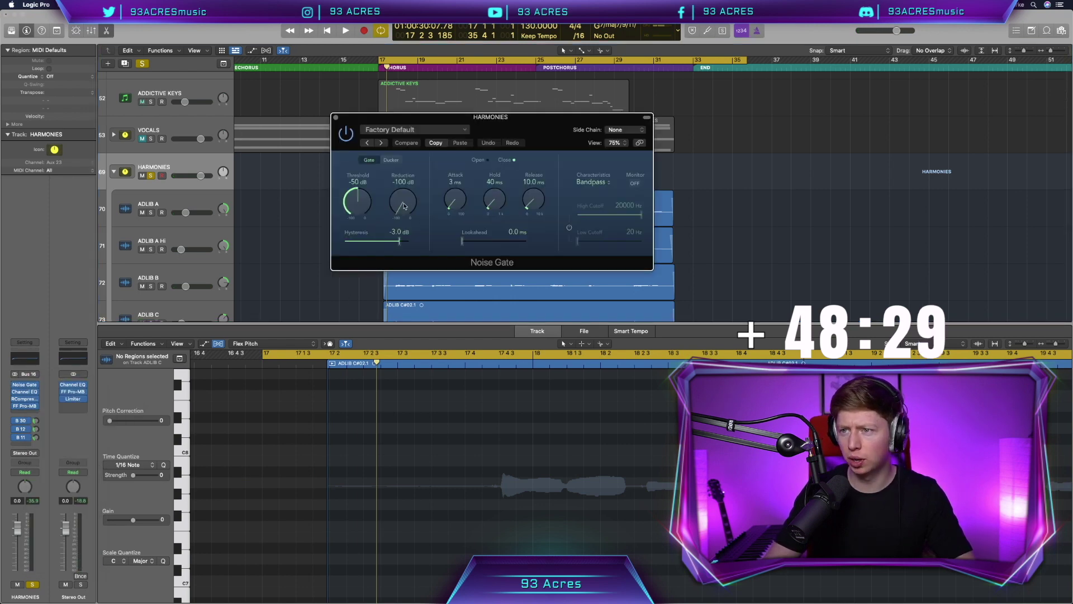
Set the HARMONIES Noise Gate to threshold -48 dB, attack 13 ms, hold 60 ms and release 12 ms during playback, and hide its window
drag(358, 210, 357, 203)
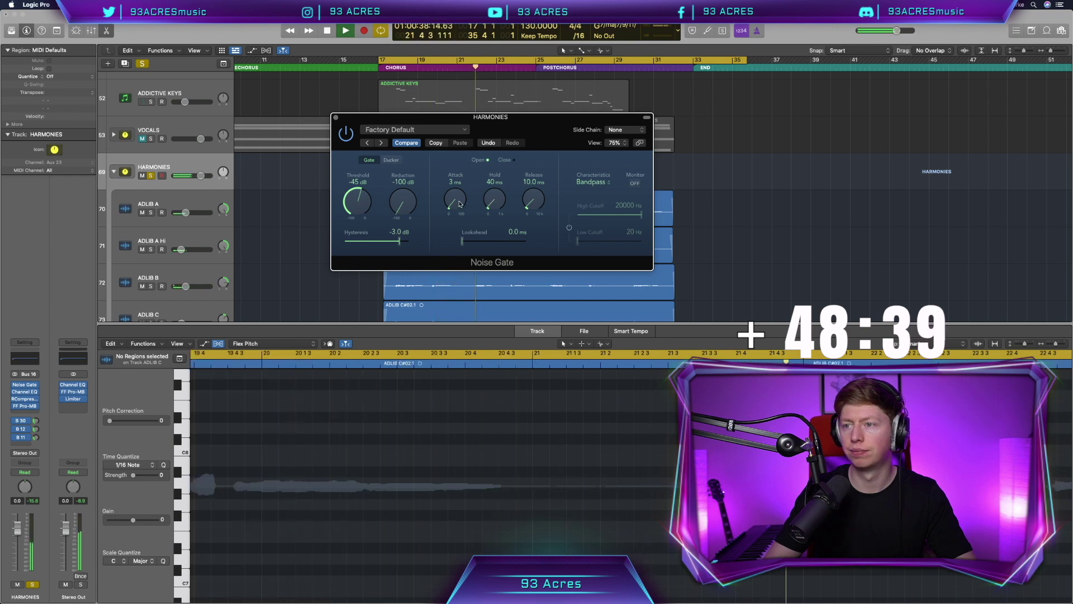
scroll(494, 199, up, 2)
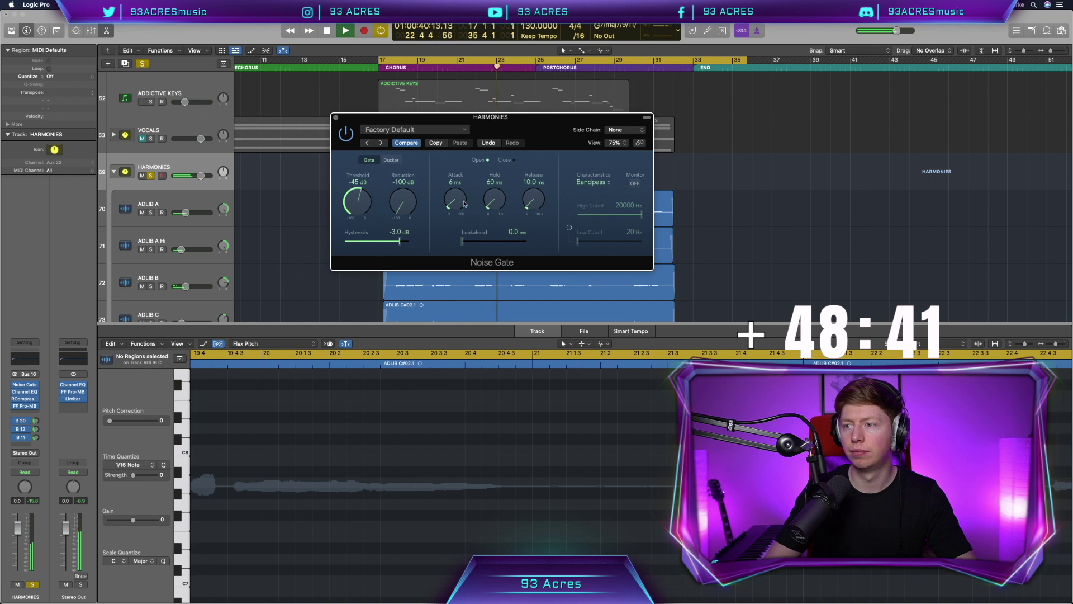
scroll(456, 201, up, 1)
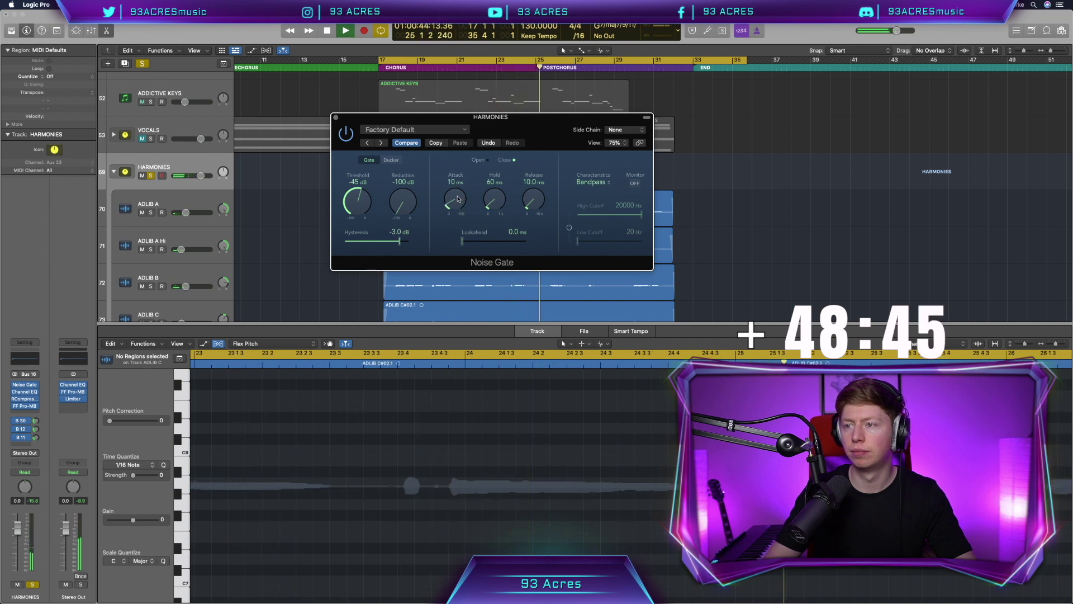
scroll(457, 197, up, 1)
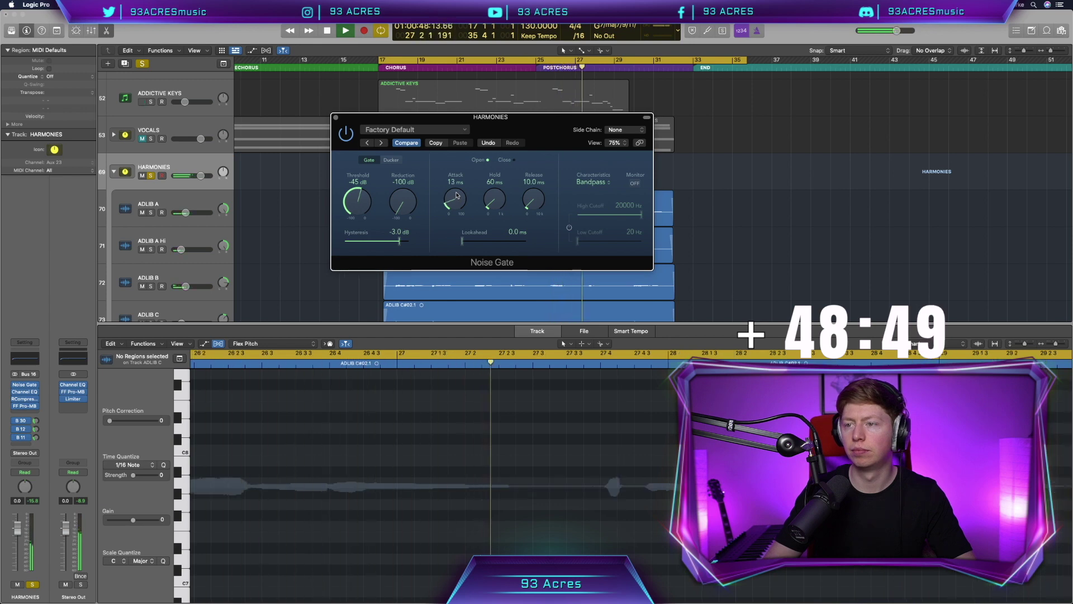
scroll(534, 206, up, 1)
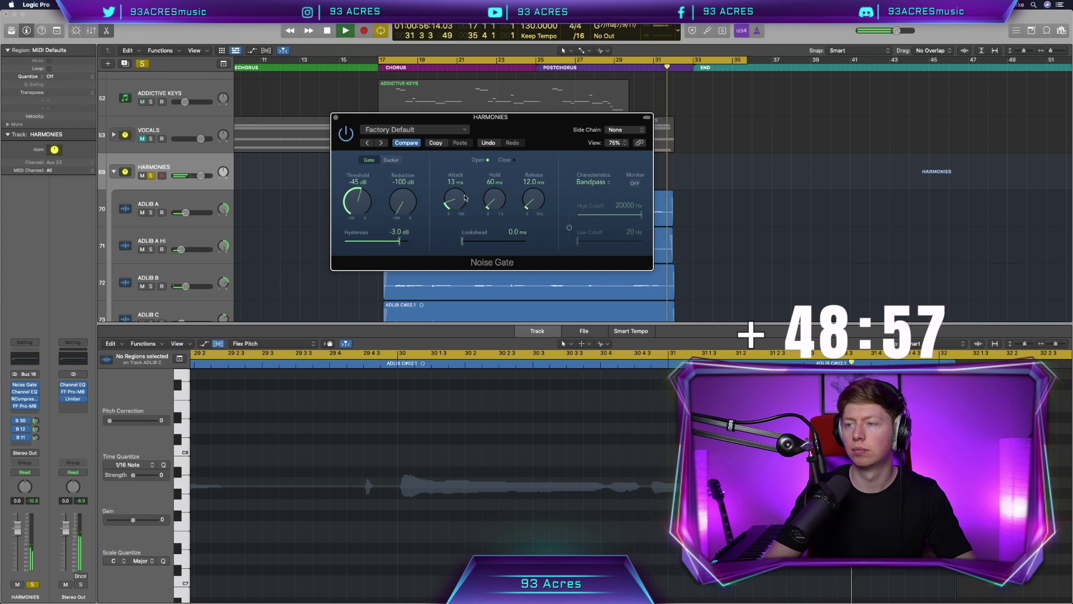
drag(356, 210, 357, 211)
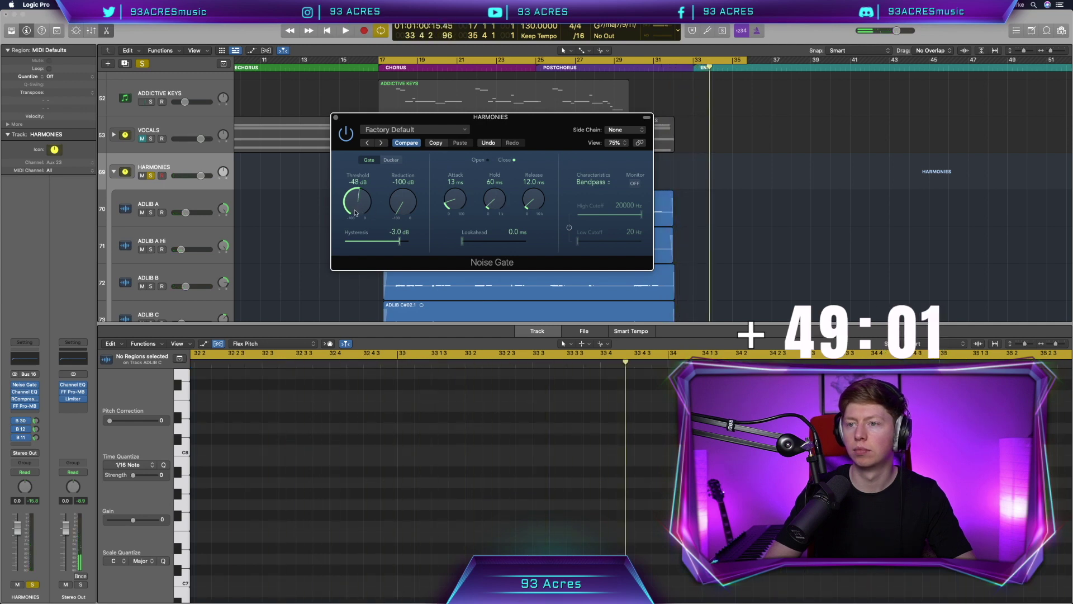
key(v)
Play back the gated harmonies, close the track editor, and collapse the HARMONIES stack
key(space)
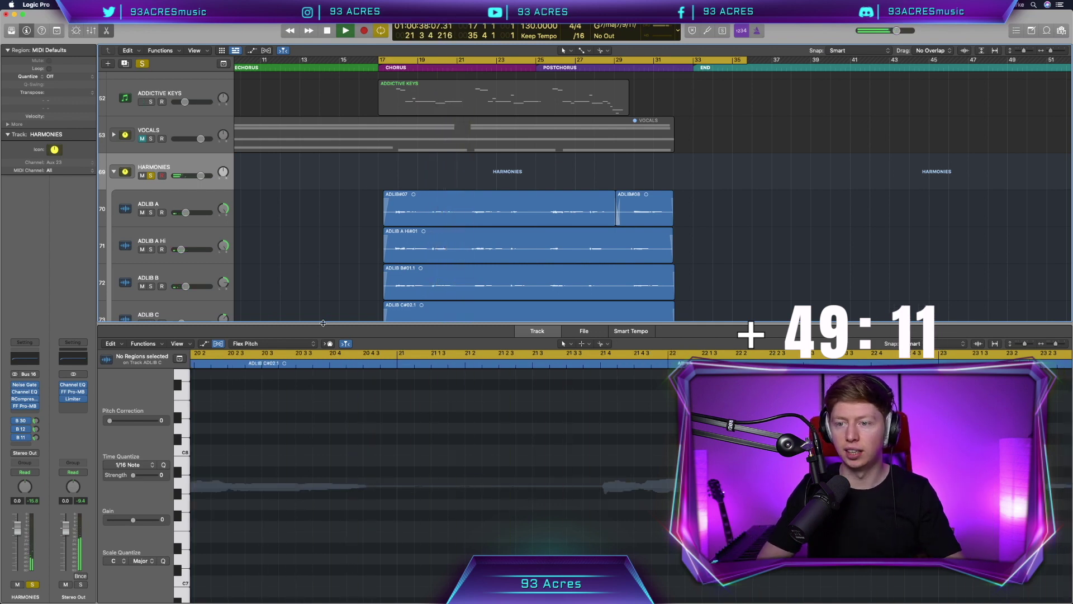
key(e)
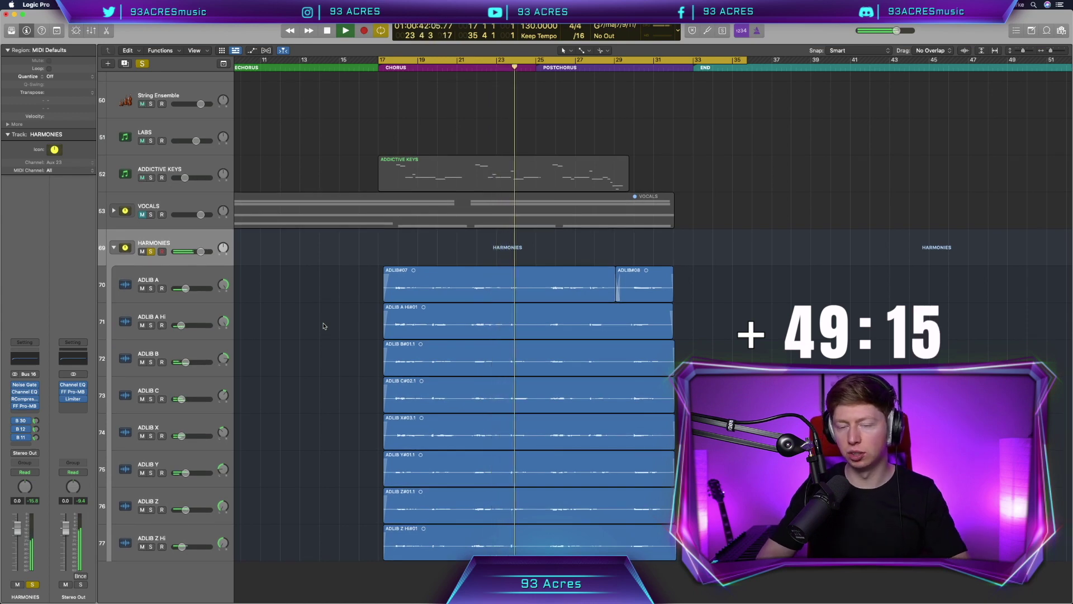
scroll(323, 326, right, 1)
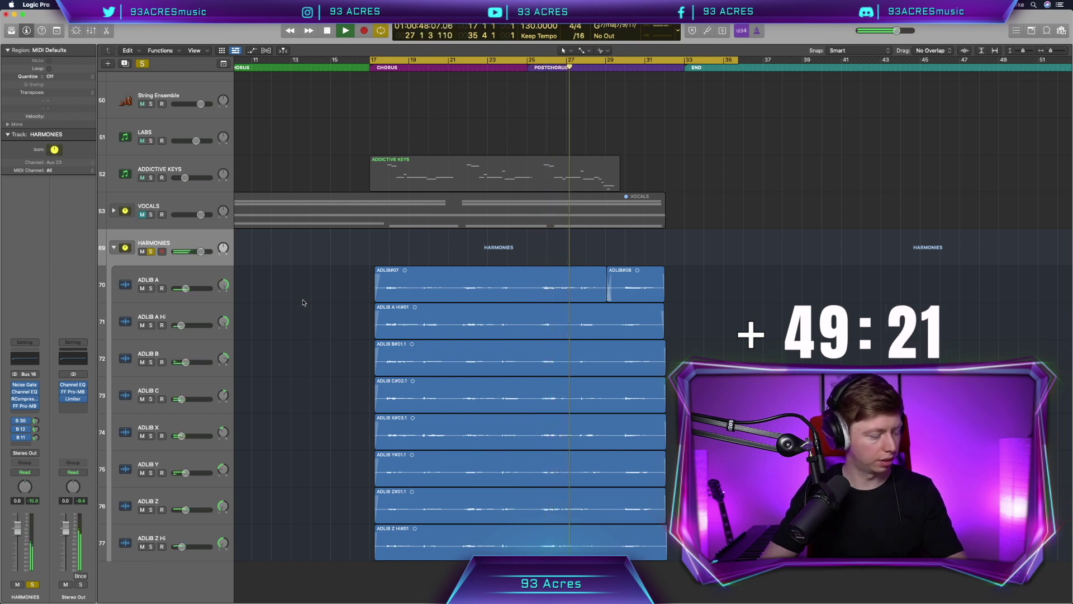
scroll(303, 302, right, 3)
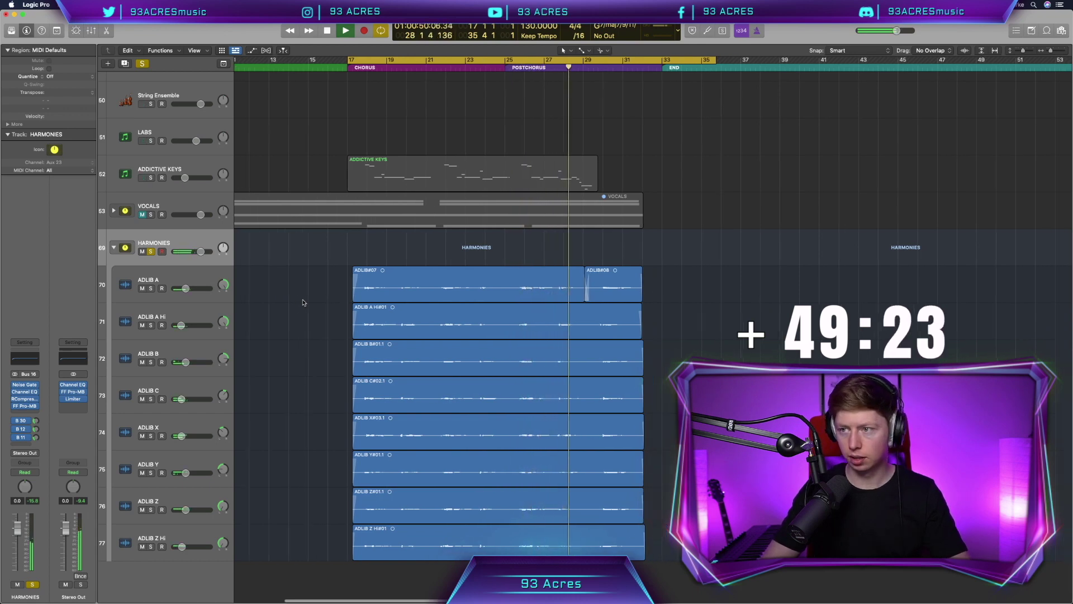
click(111, 247)
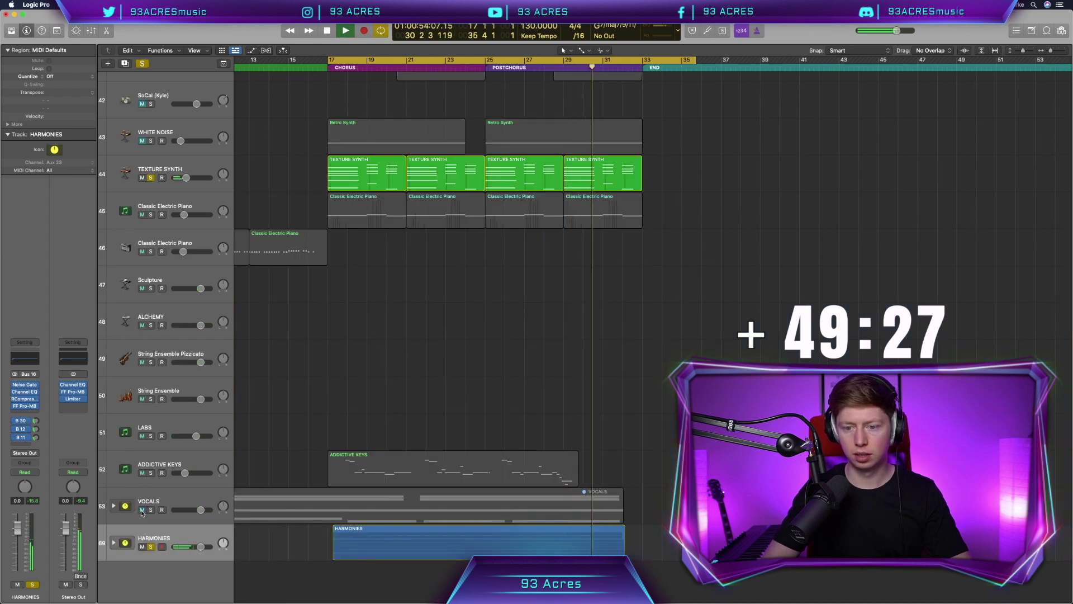
Clear the solo on all tracks and lower the HARMONIES stack volume to -7.0 dB during full-mix playback
click(150, 547)
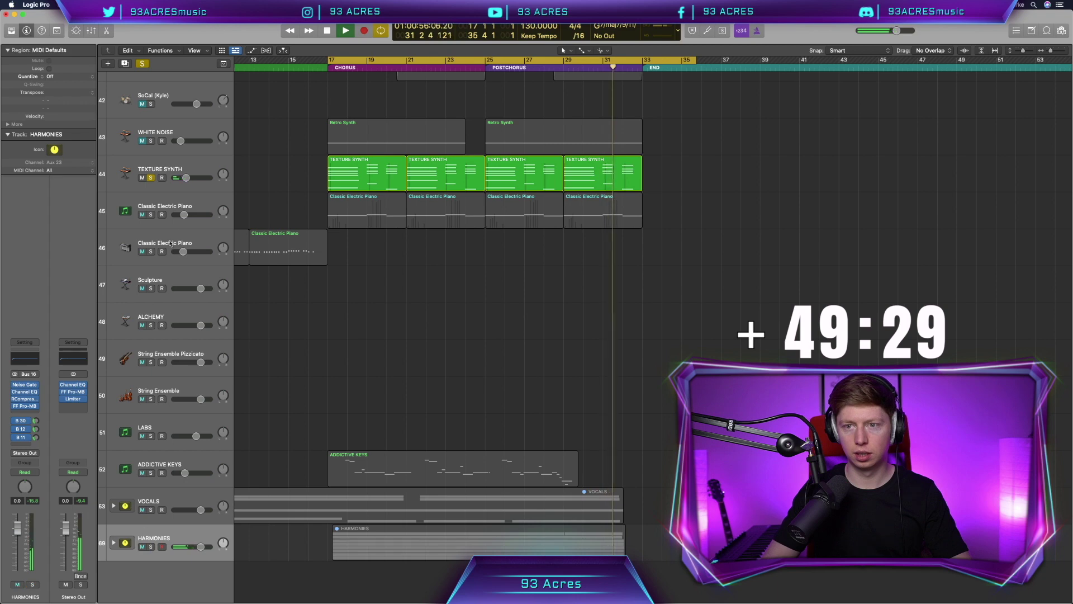
click(142, 63)
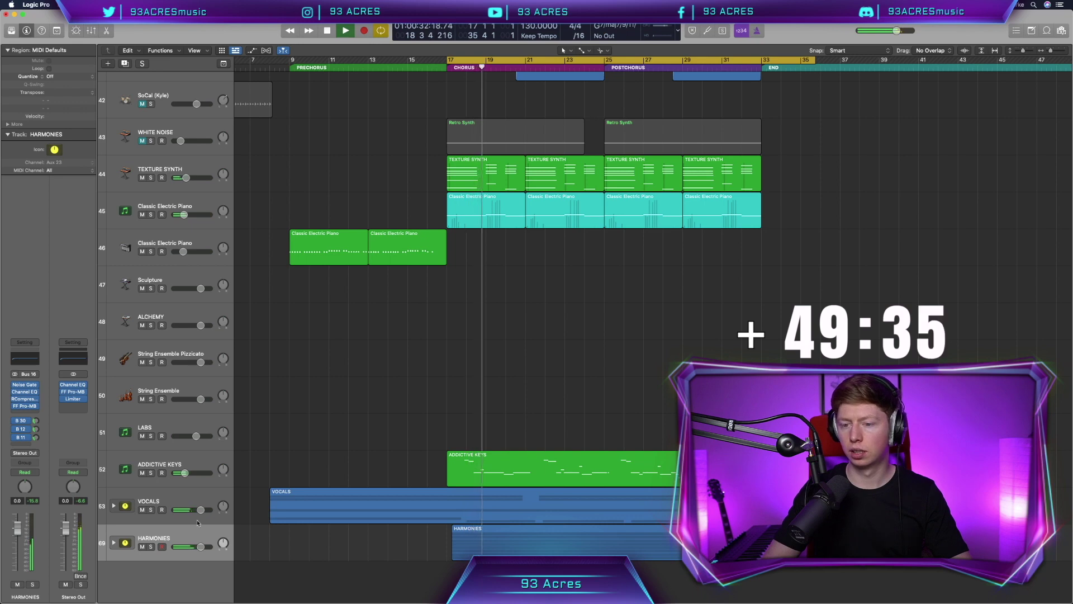
drag(200, 546, 190, 547)
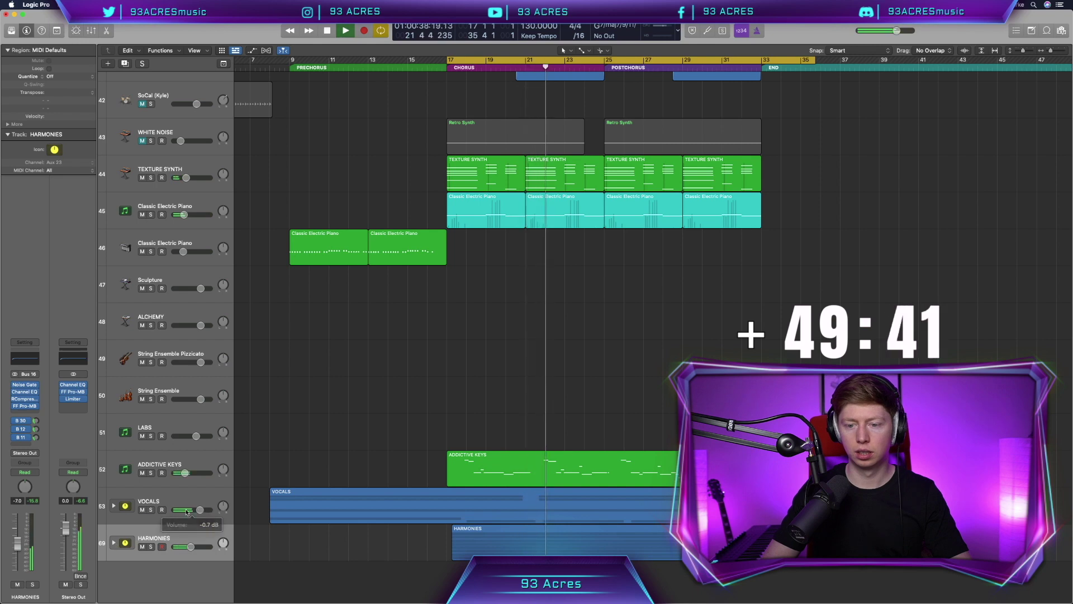
Expand the VOCALS stack, reduce the track height so all tracks fit, and stop playback
click(113, 506)
scroll(331, 449, down, 5)
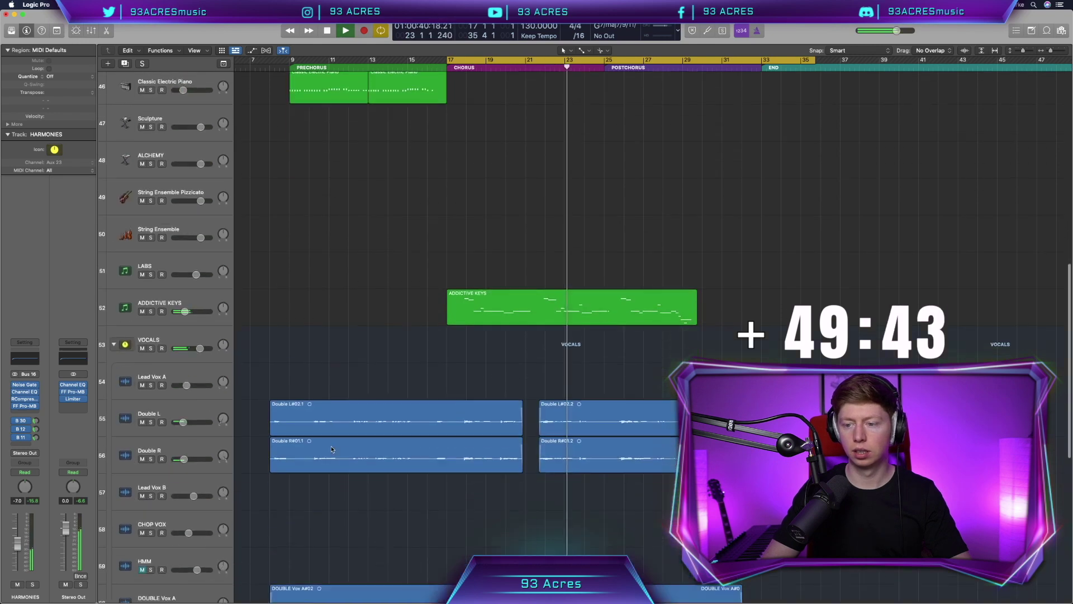
click(1019, 52)
click(1019, 52)
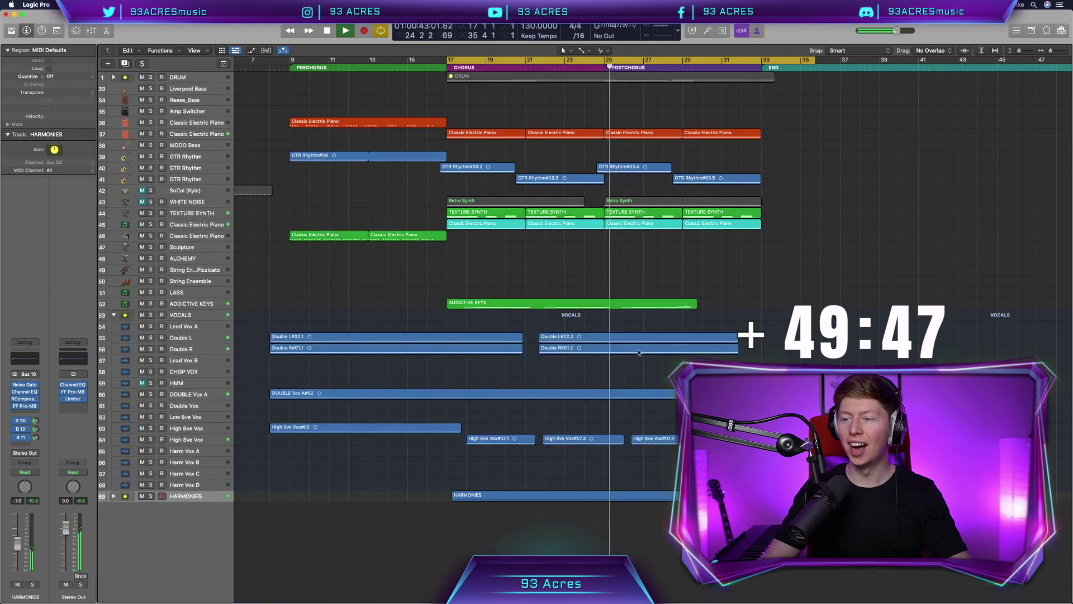
key(space)
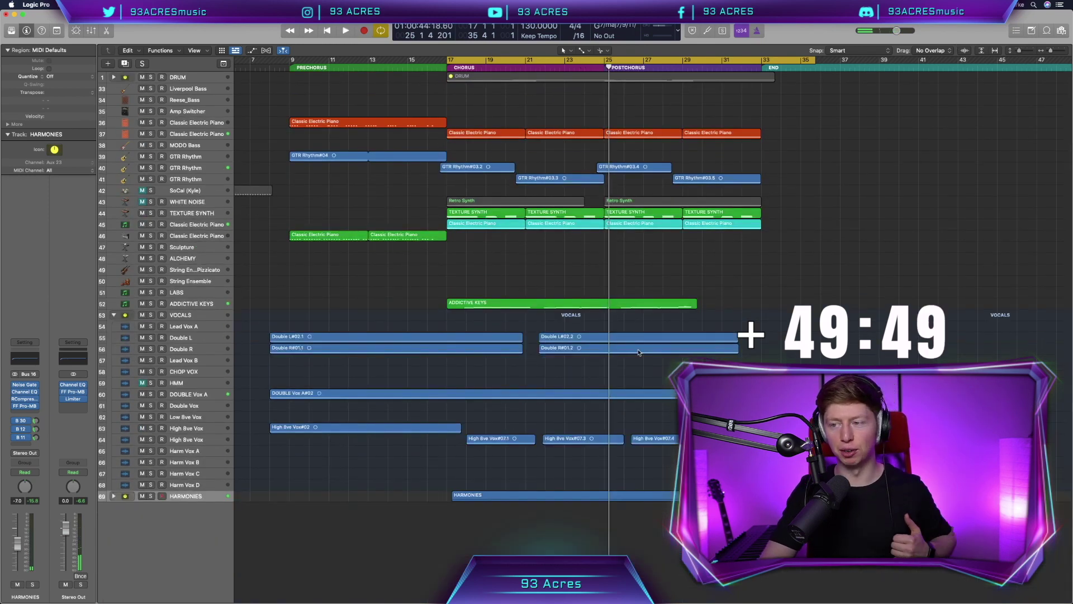
Delete the unused Lead Vox B, CHOP VOX, HMM, Double Vox and Low 8ve Vox tracks from the VOCALS stack
click(204, 360)
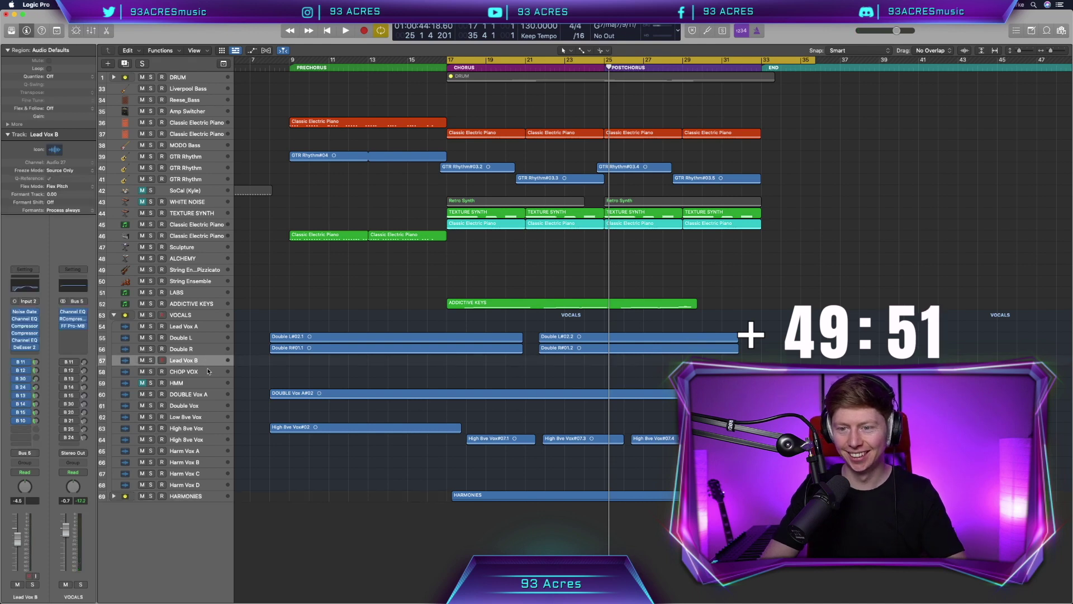
shift+click(208, 382)
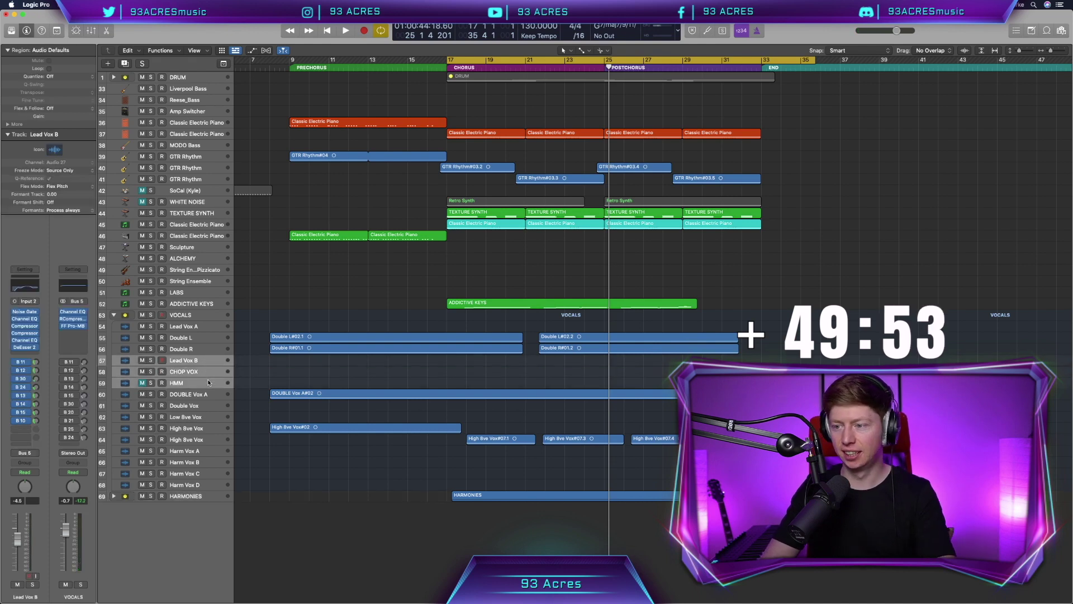
key(super+BackSpace)
click(204, 371)
shift+click(205, 380)
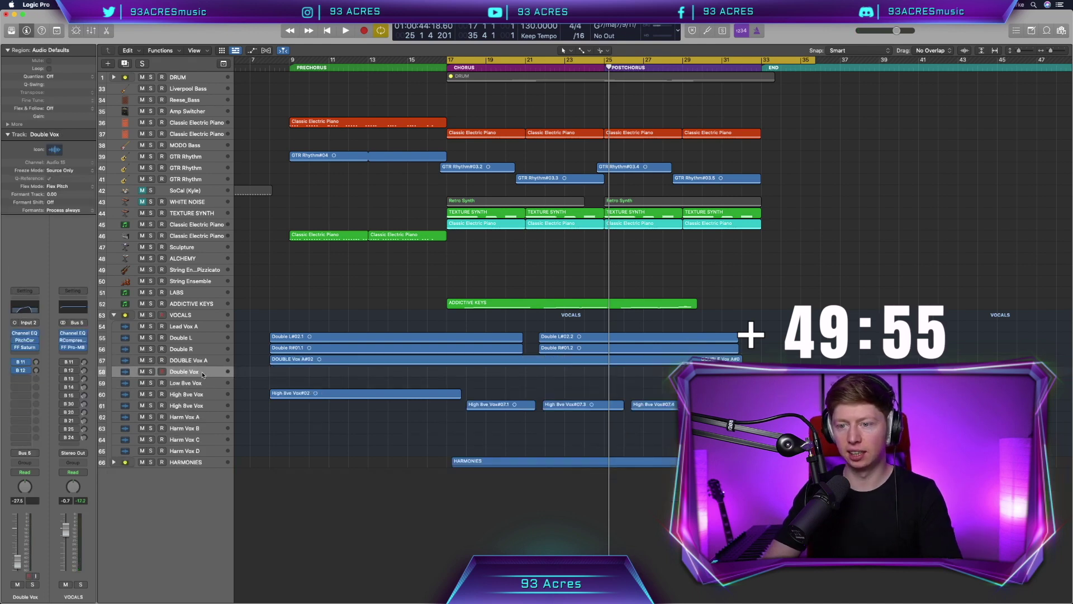
key(super+BackSpace)
Delete the four empty tracks Harm Vox A to Harm Vox D and expand the HARMONIES stack
click(209, 395)
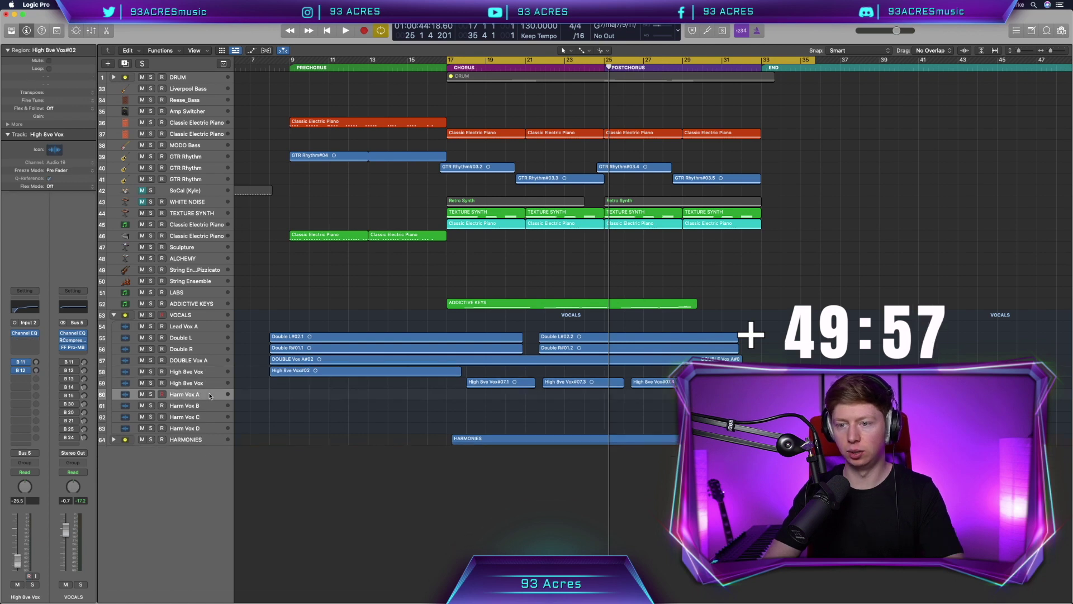
shift+click(217, 431)
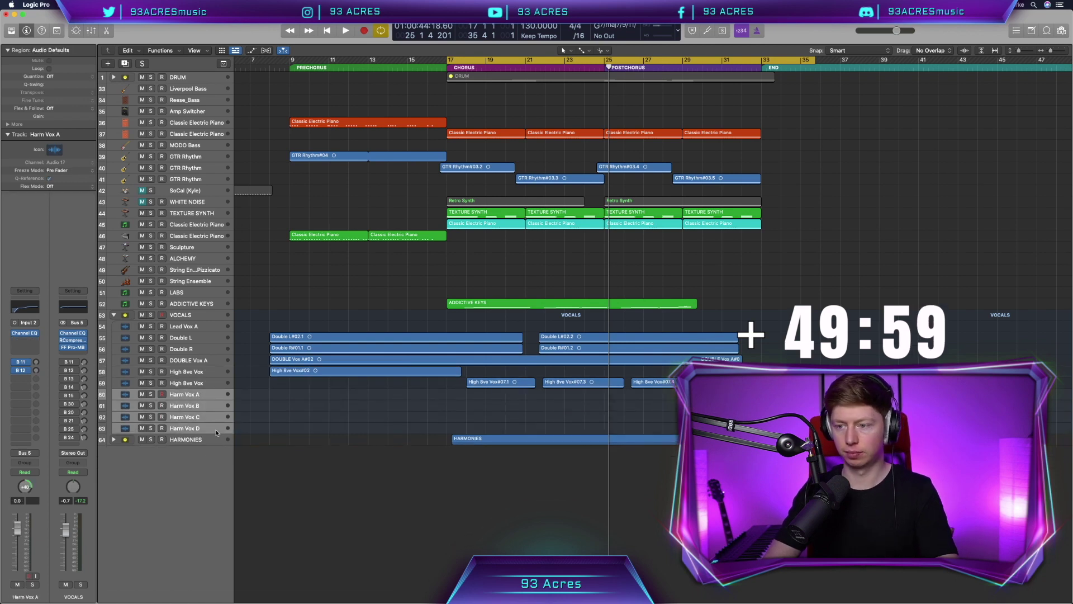
key(super+BackSpace)
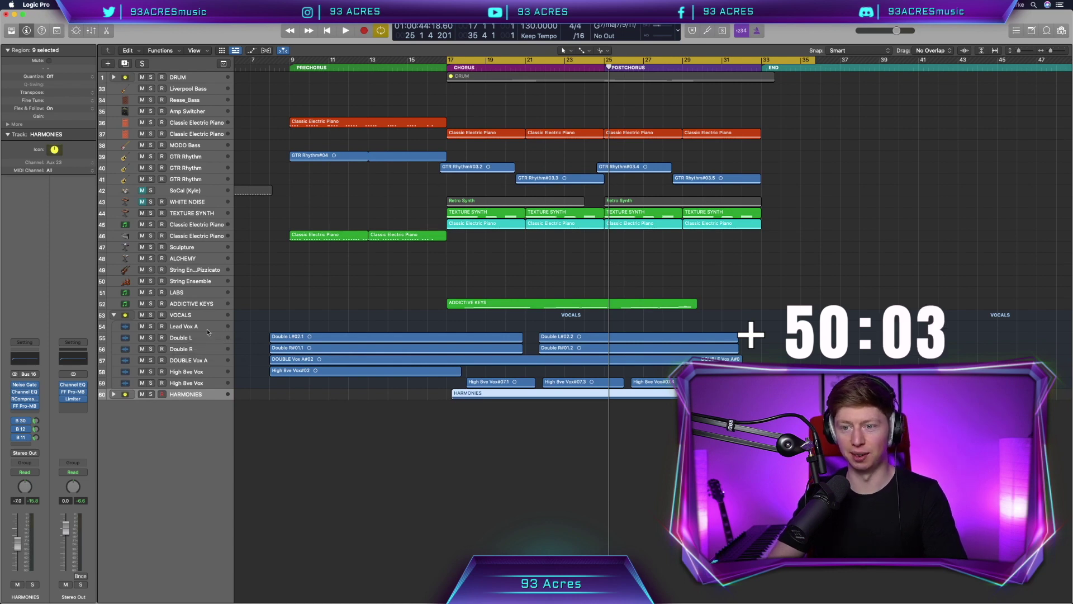
click(203, 328)
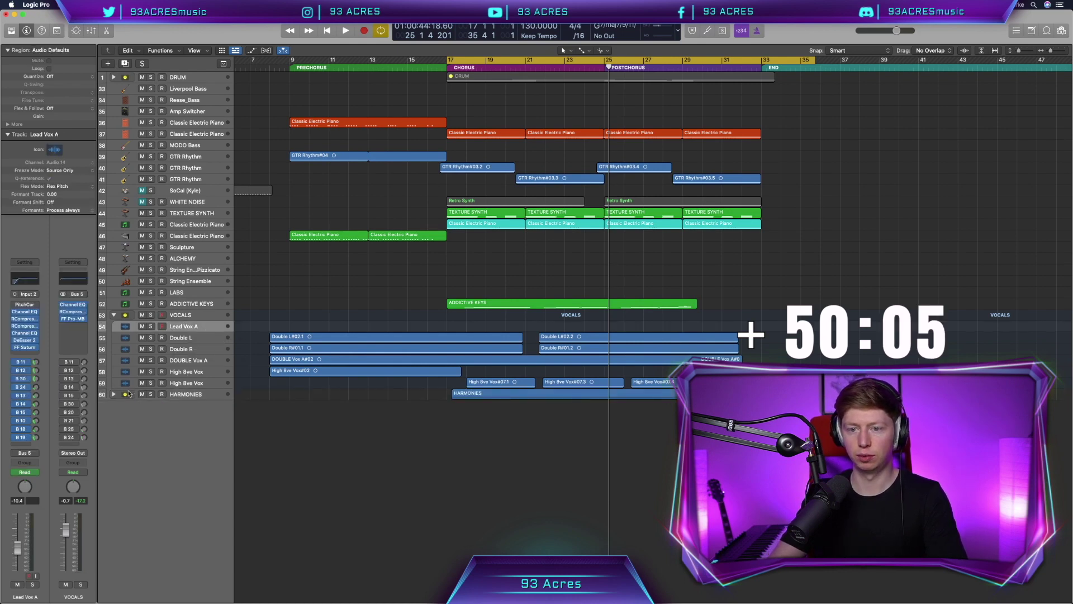
click(114, 394)
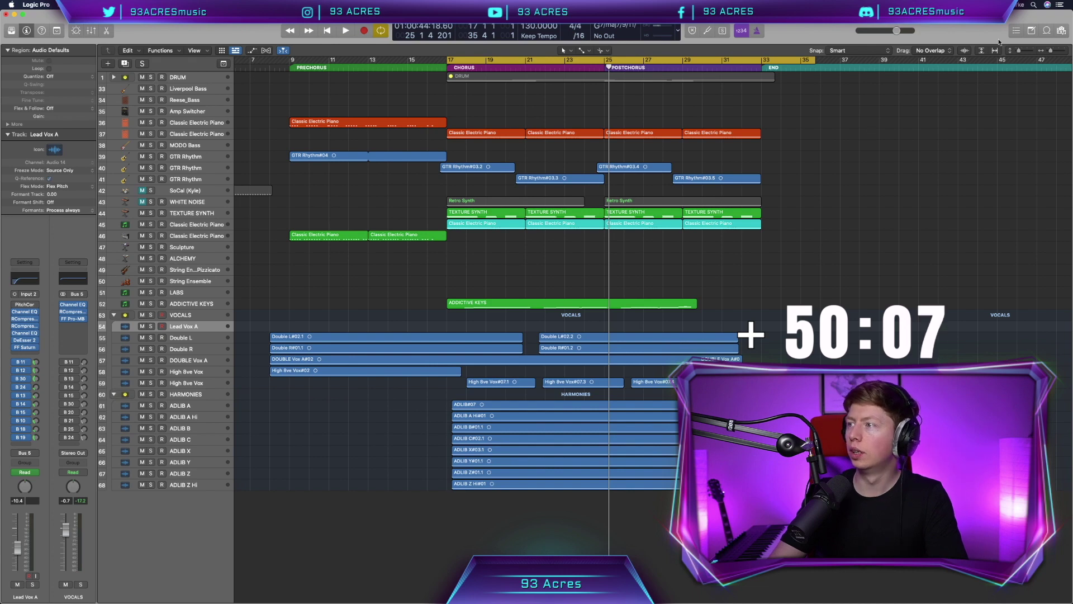
Delete the empty Liverpool Bass, Reese_Bass and Amp Switcher tracks below the DRUM stack
click(204, 79)
shift+click(204, 116)
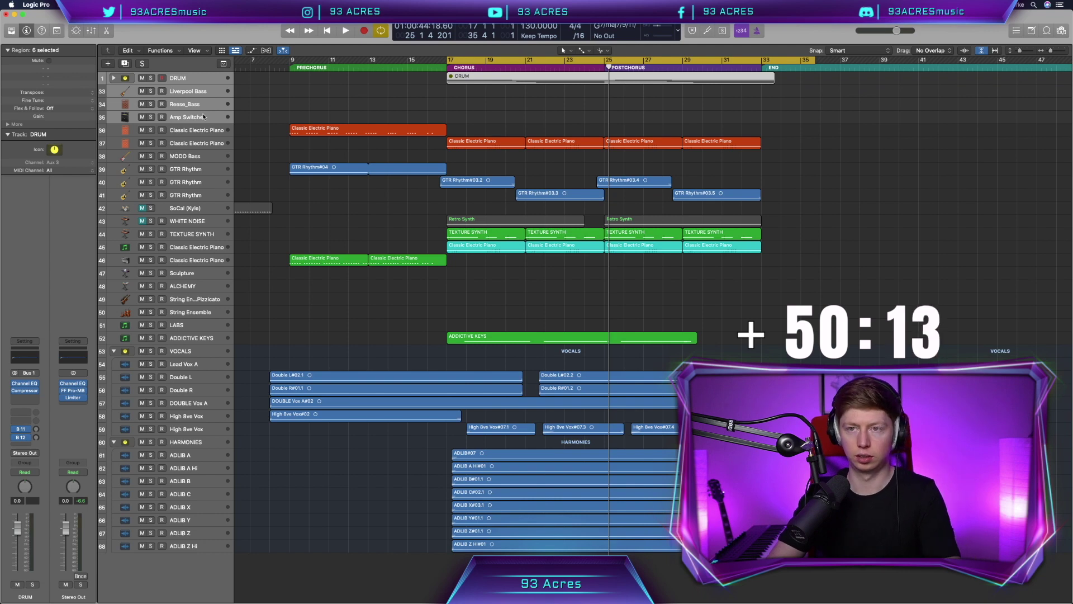
click(204, 117)
shift+click(201, 92)
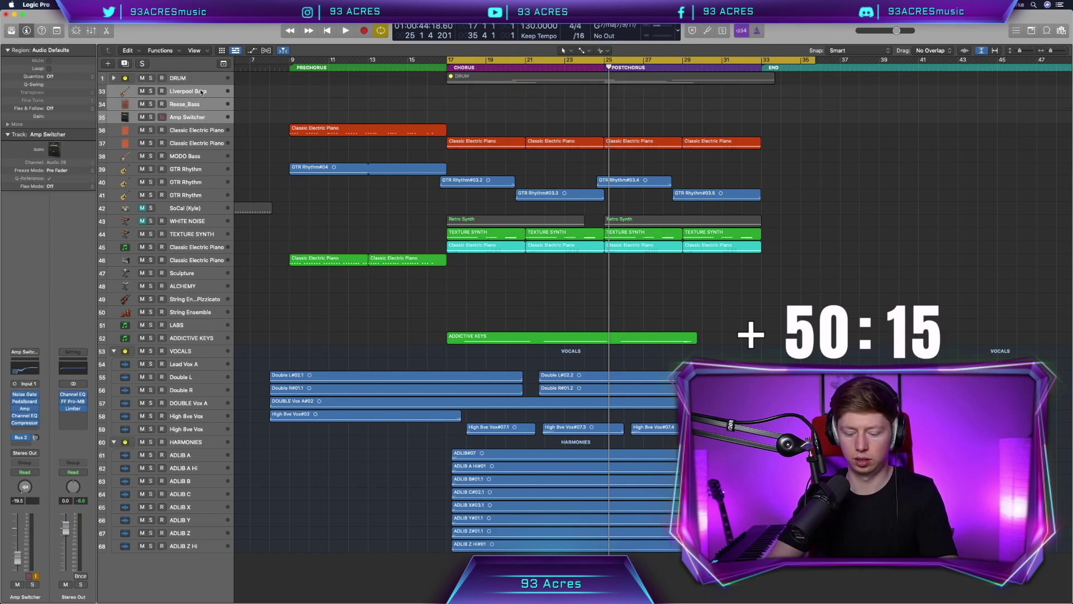
key(super+BackSpace)
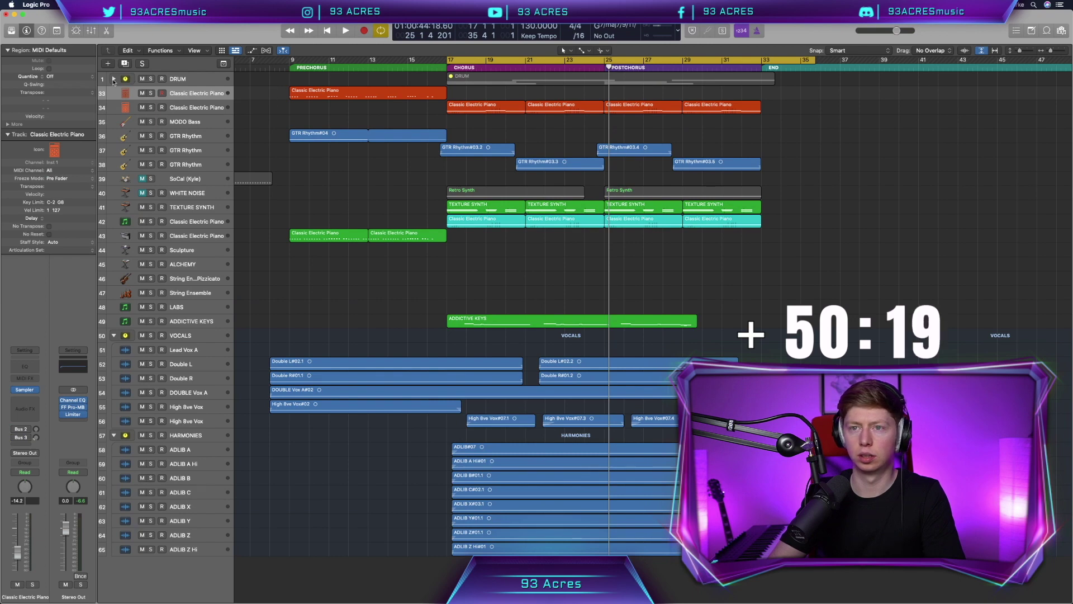
Delete the MODO Bass track and the SoCal (Kyle) drummer track
click(218, 124)
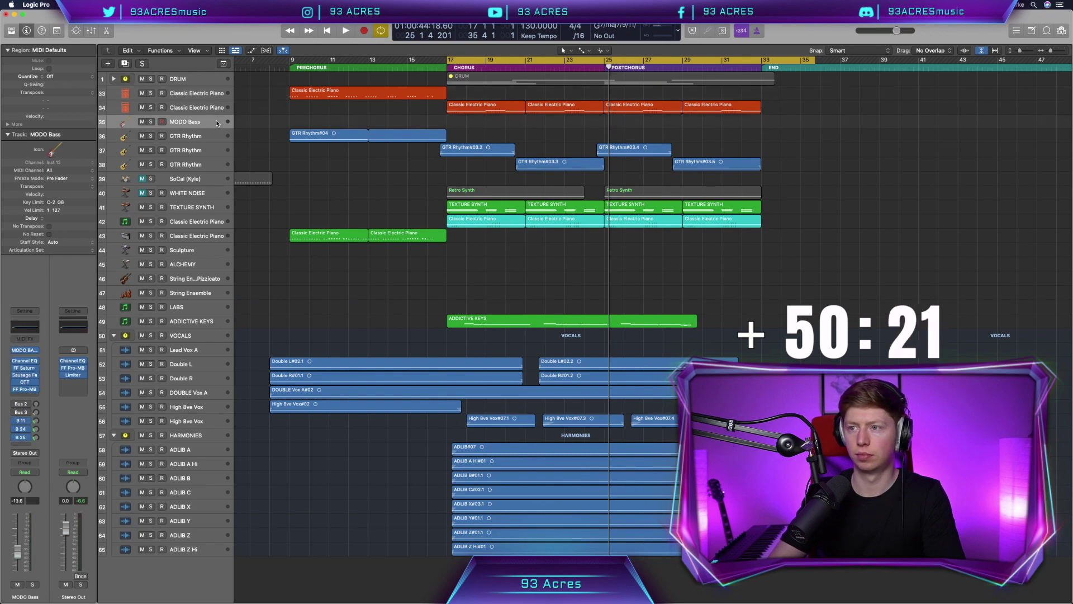
key(super+BackSpace)
click(197, 167)
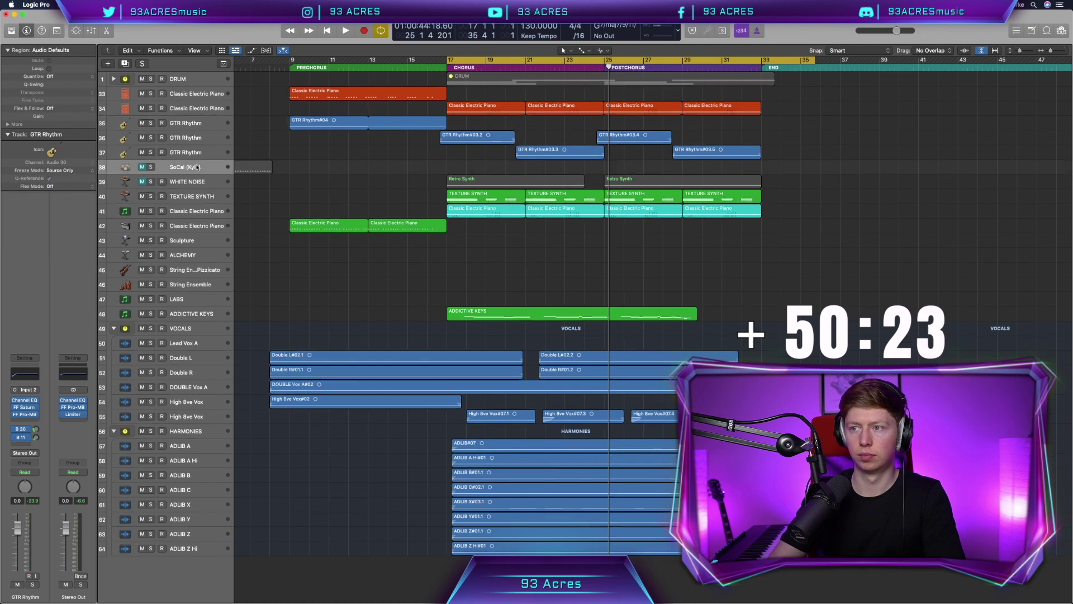
key(super+BackSpace)
key(Return)
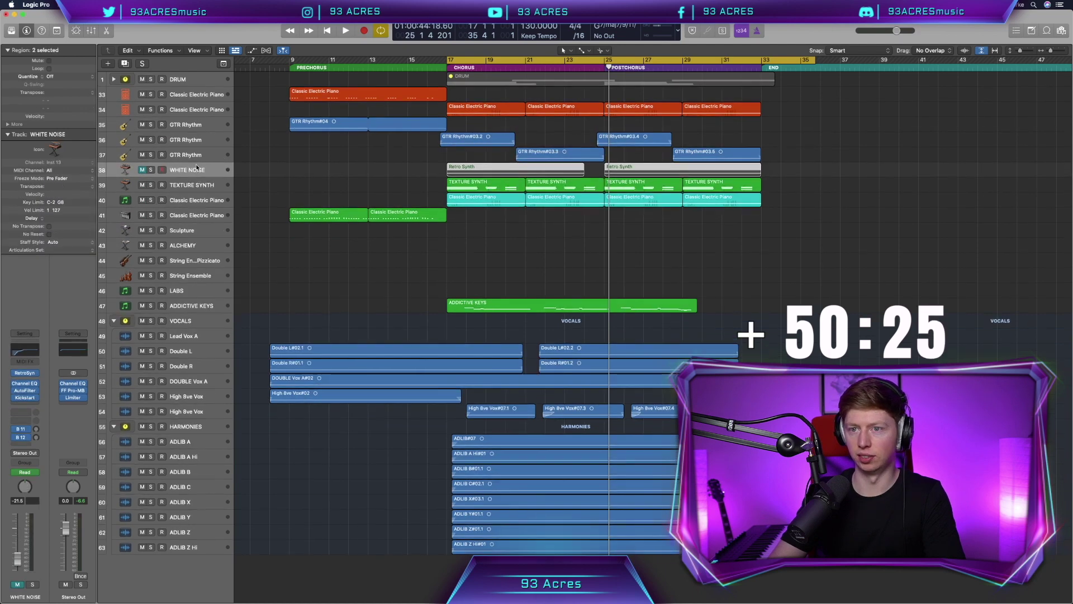
Move the WHITE NOISE track above the DRUM stack to the head of the track list and mute it
drag(184, 171, 185, 79)
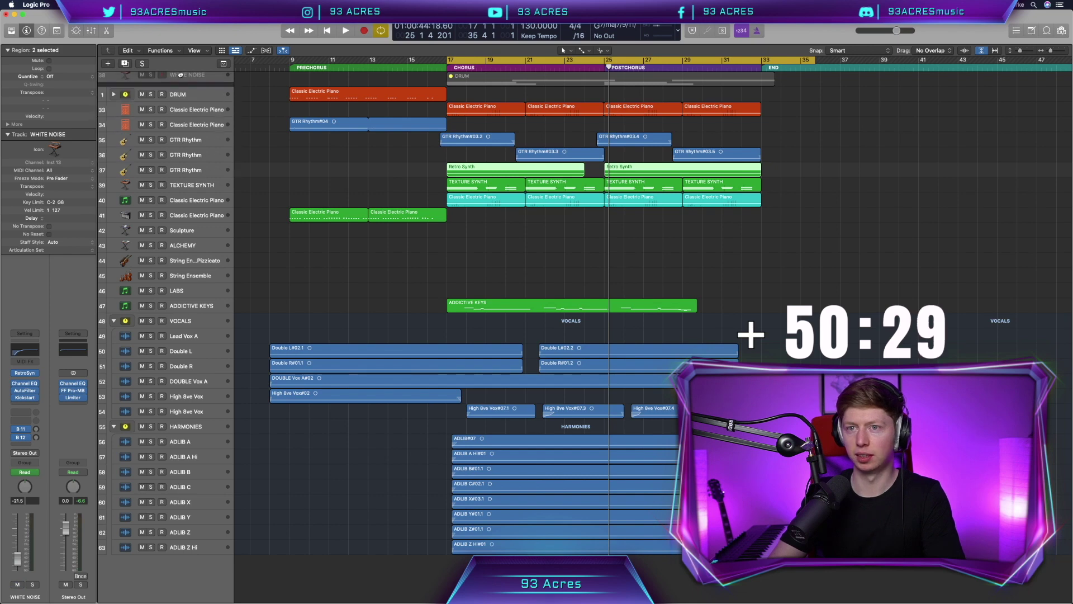
click(142, 79)
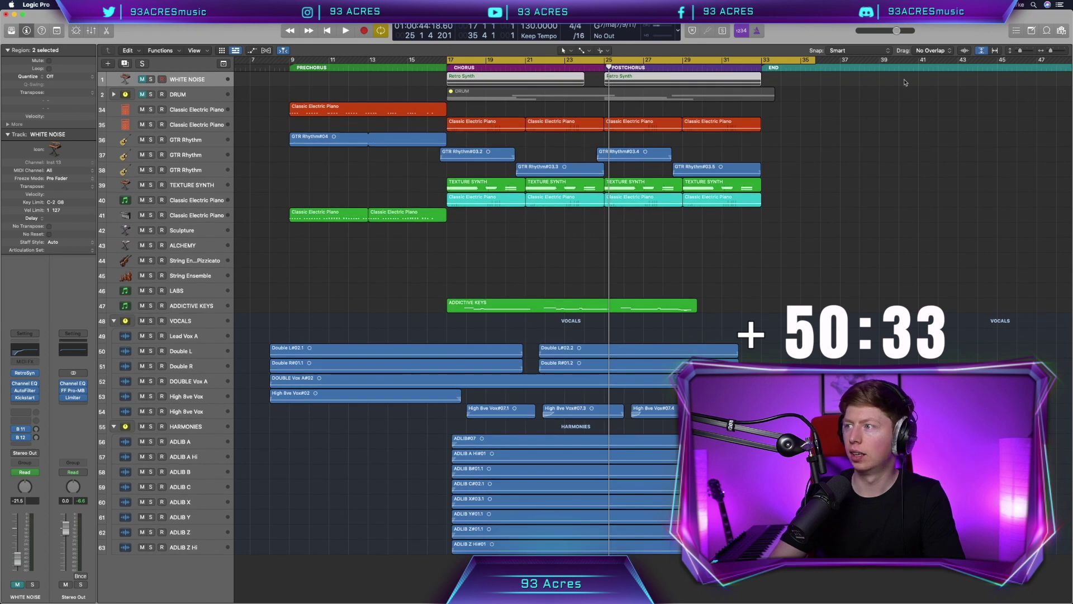
Delete the empty Sculpture, ALCHEMY, String Ensemble Pizzicato, String Ensemble and LABS tracks
click(204, 293)
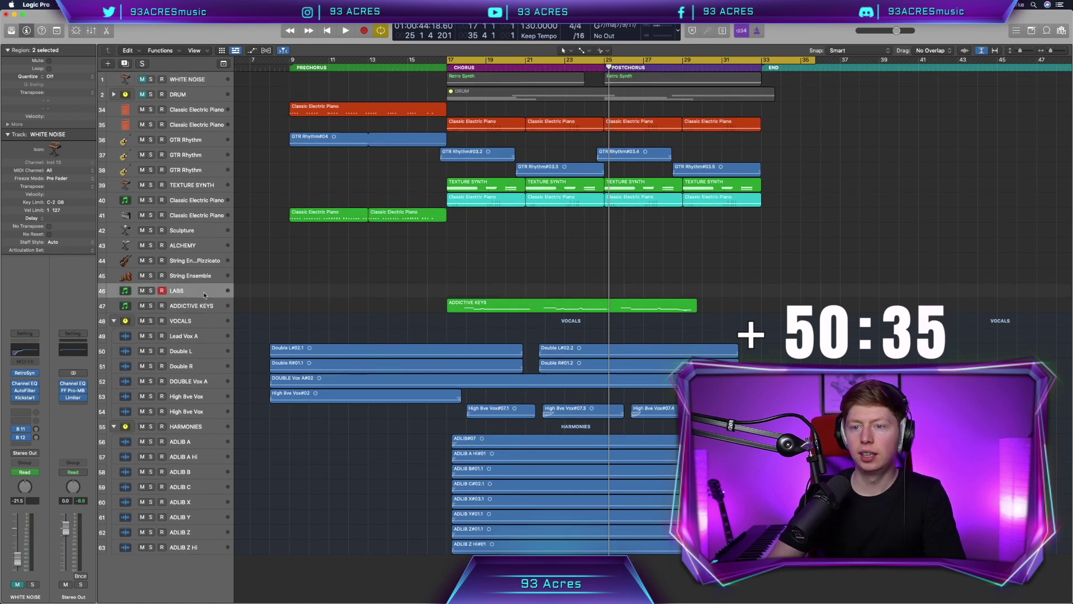
drag(201, 241, 201, 231)
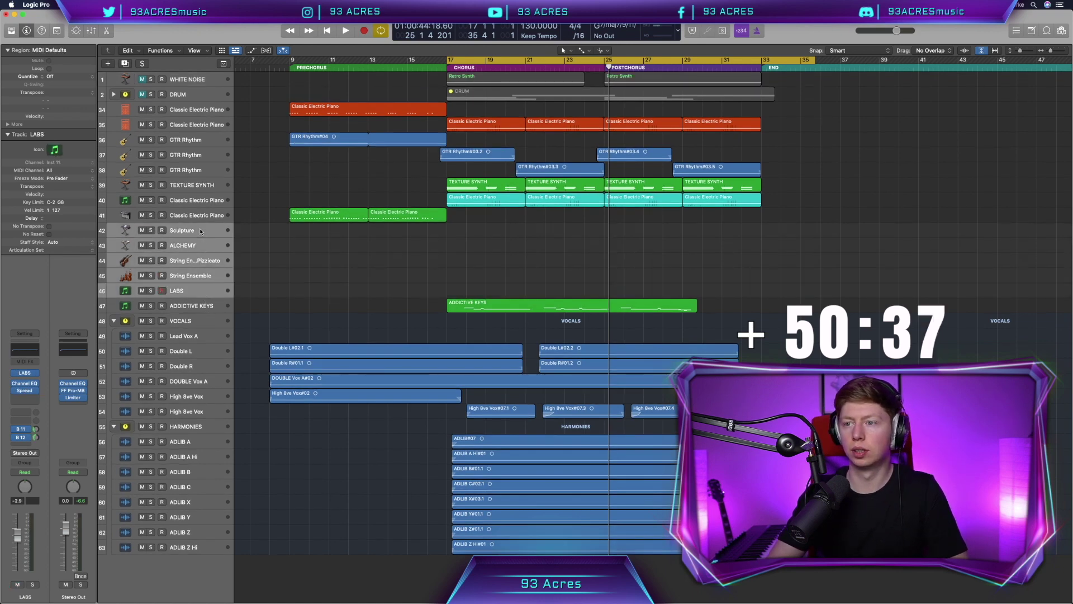
key(super+BackSpace)
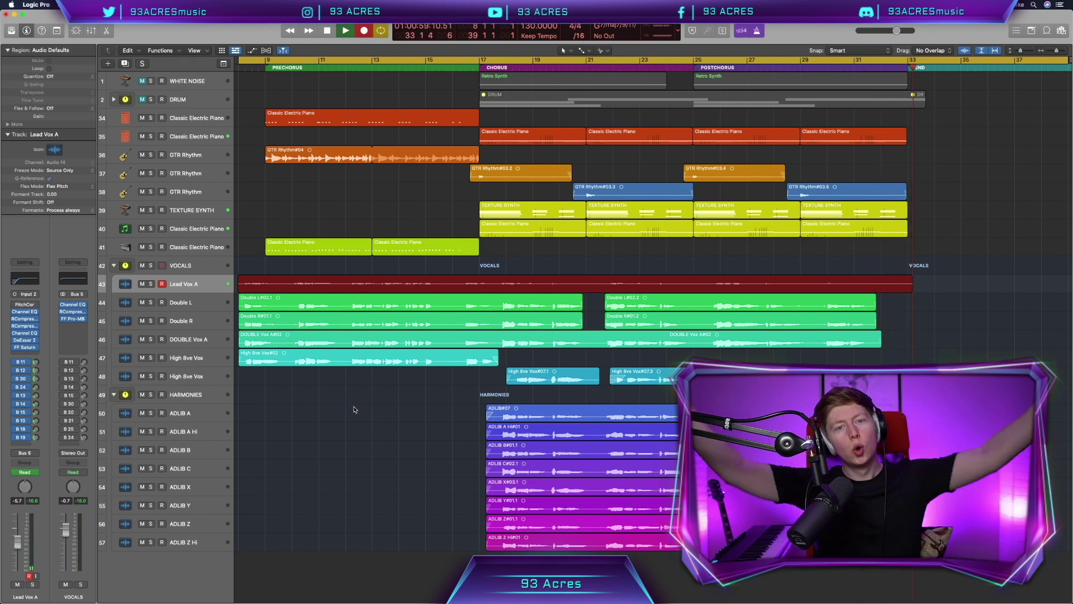
Stop recording the new vocal take on the Lead Vox A track after the postchorus
key(space)
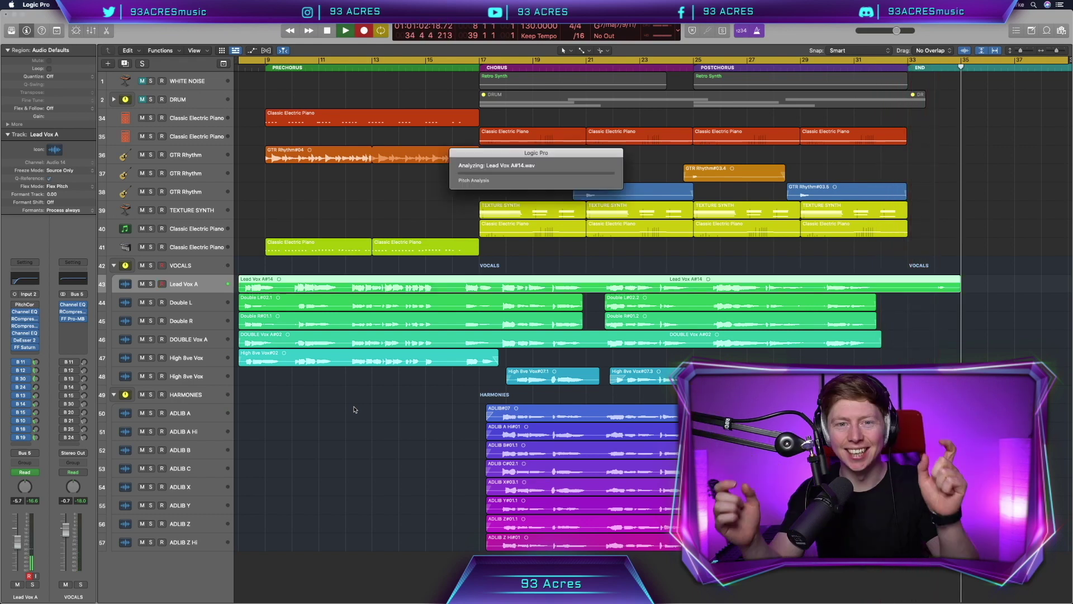